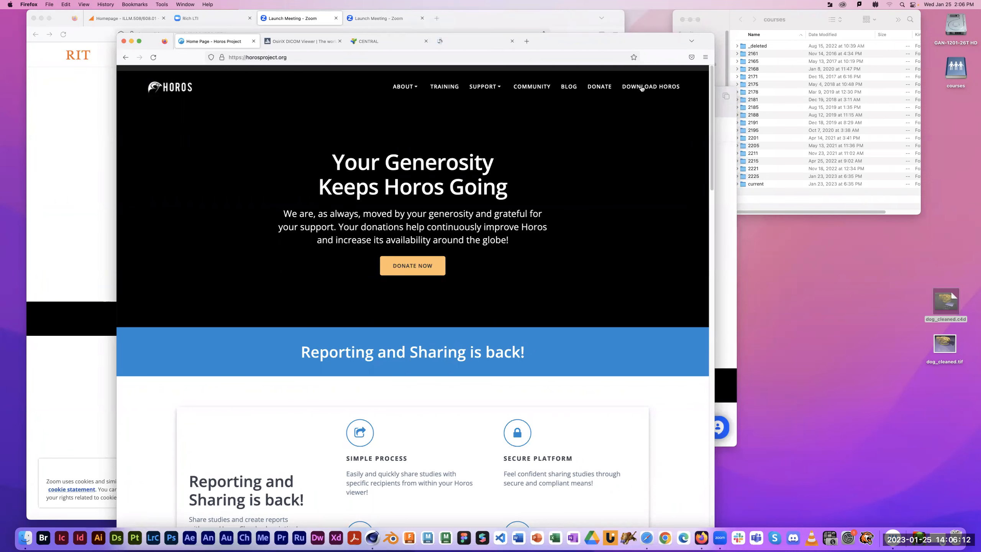
Go to the Horos download page and scroll to the $10–$500 donation tiers
left_click(641, 87)
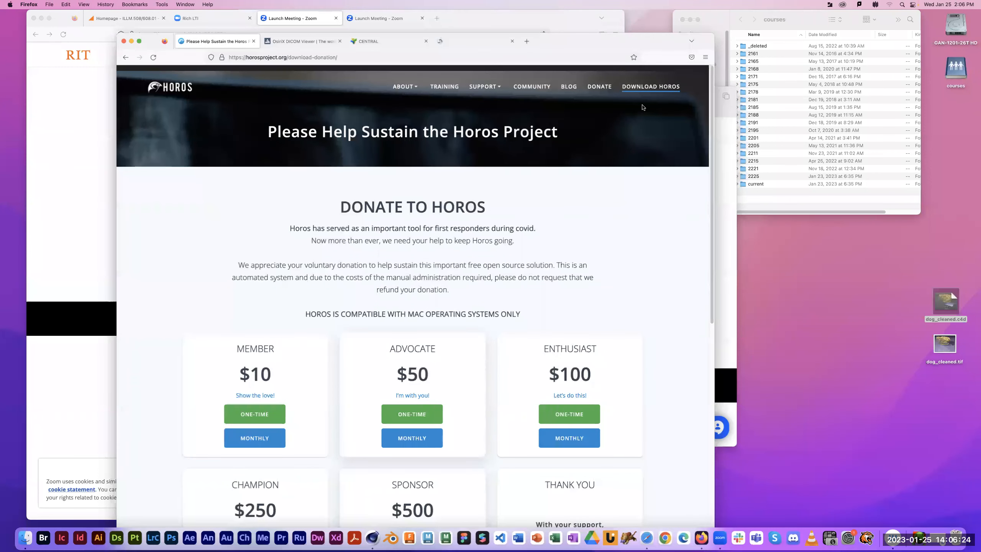
scroll(624, 198, "down", 5)
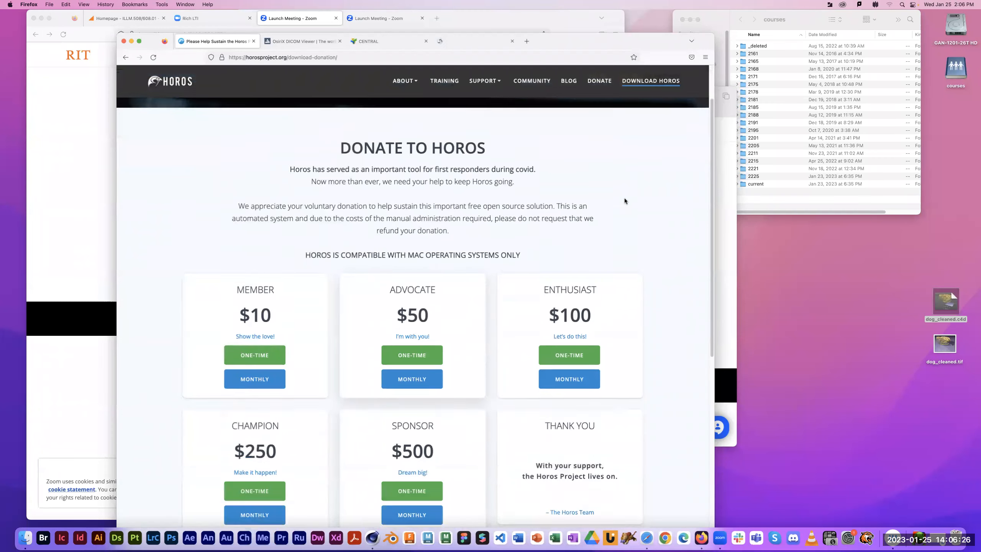
scroll(638, 199, "down", 2)
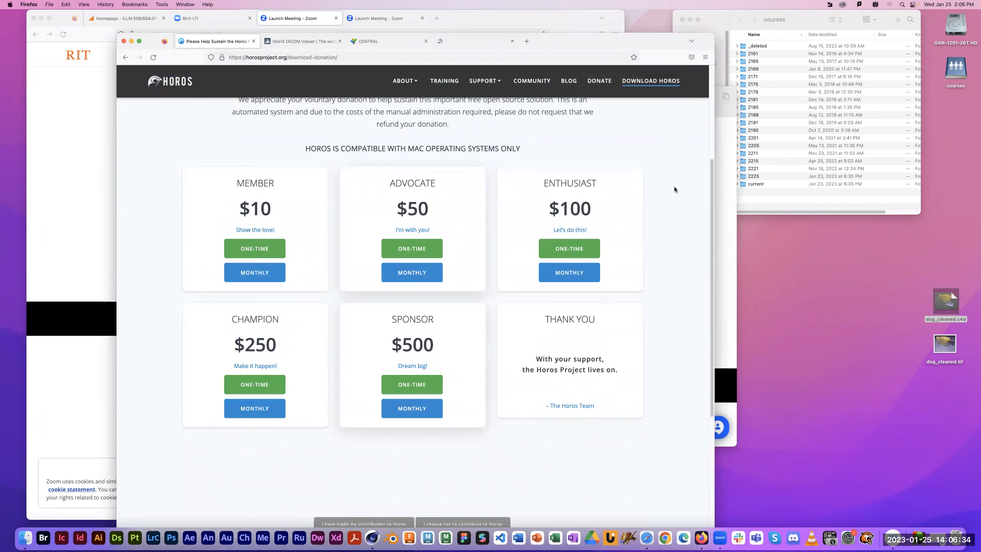
scroll(675, 189, "up", 2)
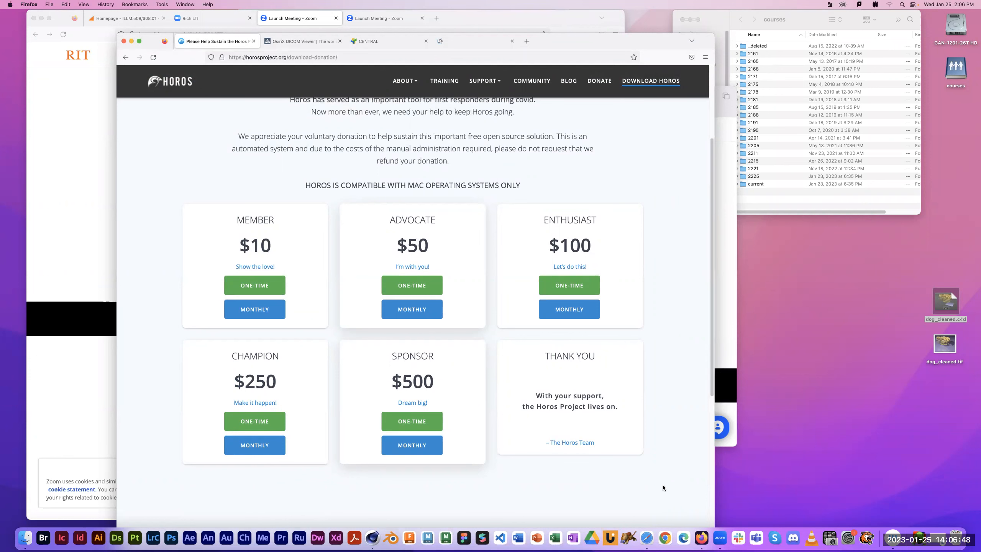
scroll(655, 450, "down", 3)
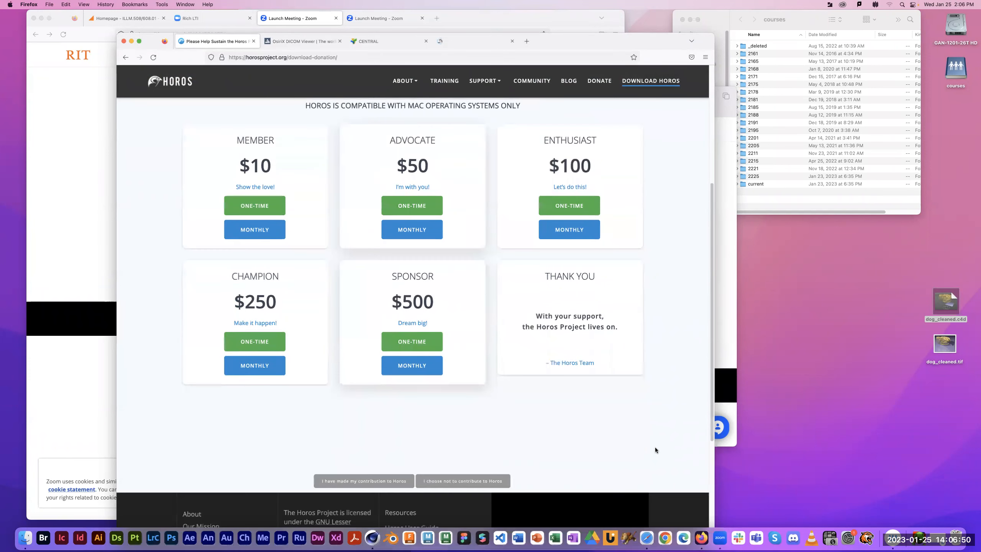
scroll(655, 447, "down", 4)
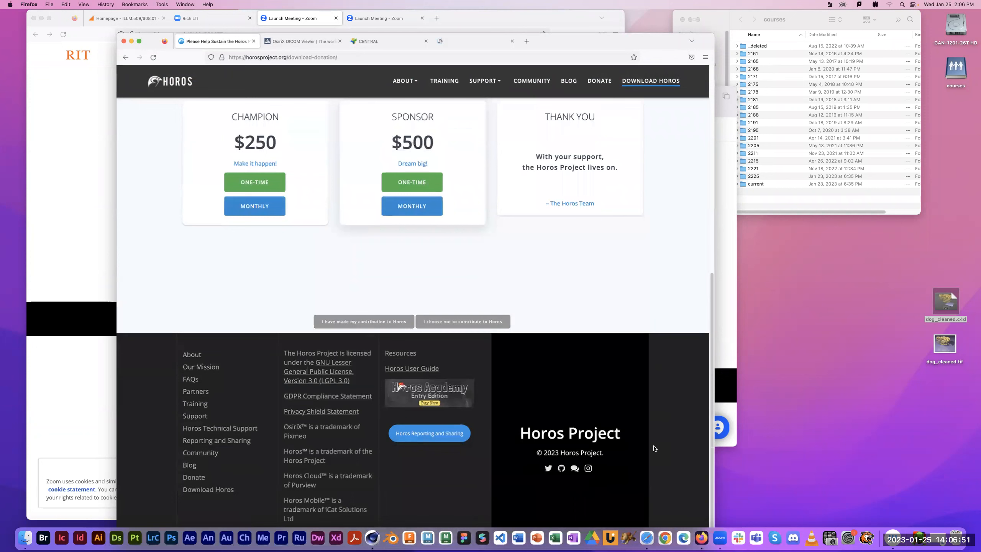
Decline the Horos contribution, then close the Download - Horos Project tab
left_click(482, 322)
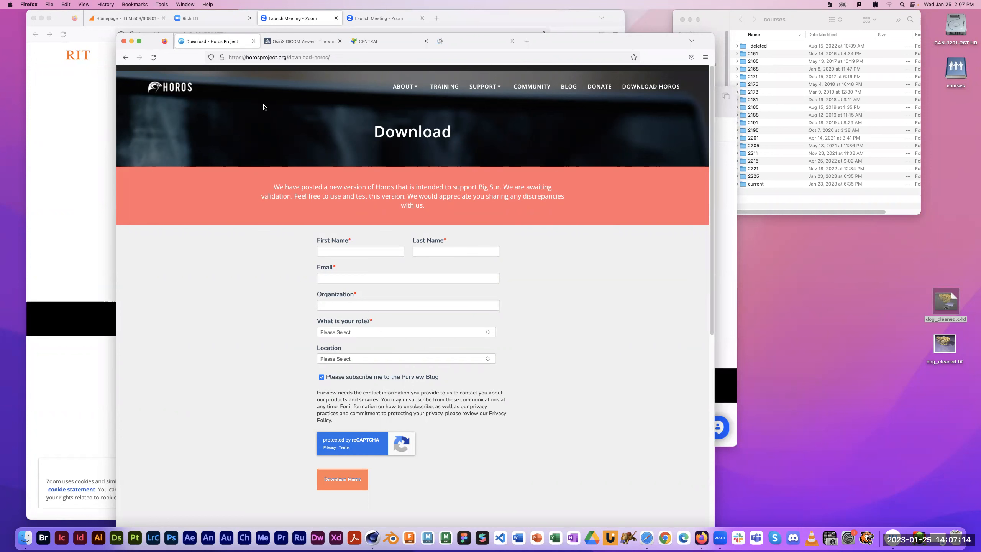
left_click(253, 41)
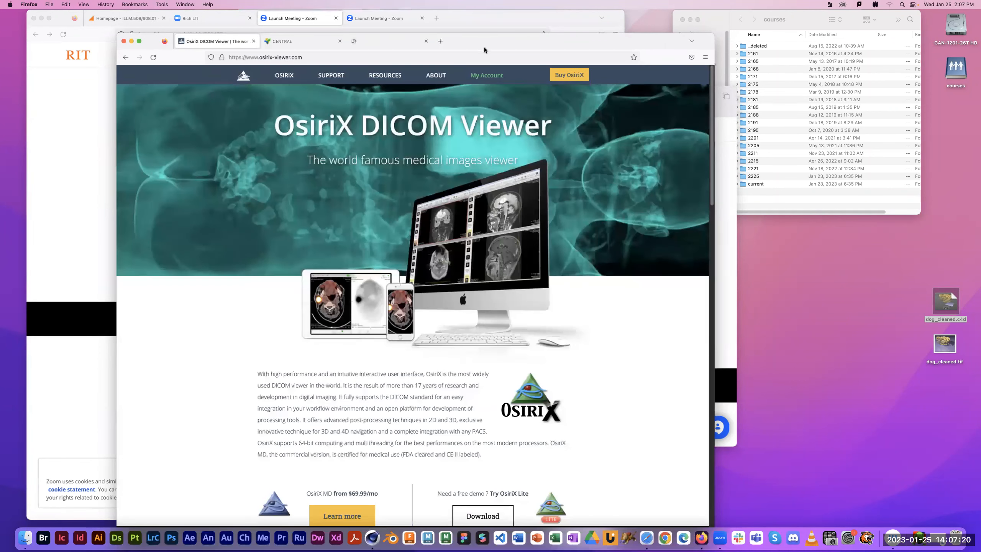
Shift the Firefox window down and right, and reveal the OsiriX RESOURCES menu
left_click_drag(569, 44, 591, 51)
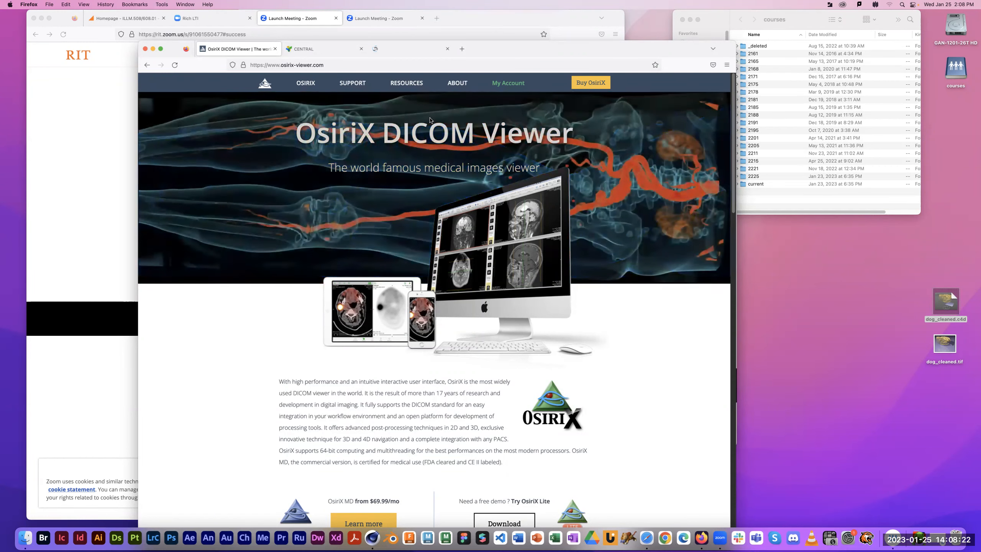
mouse_move(406, 86)
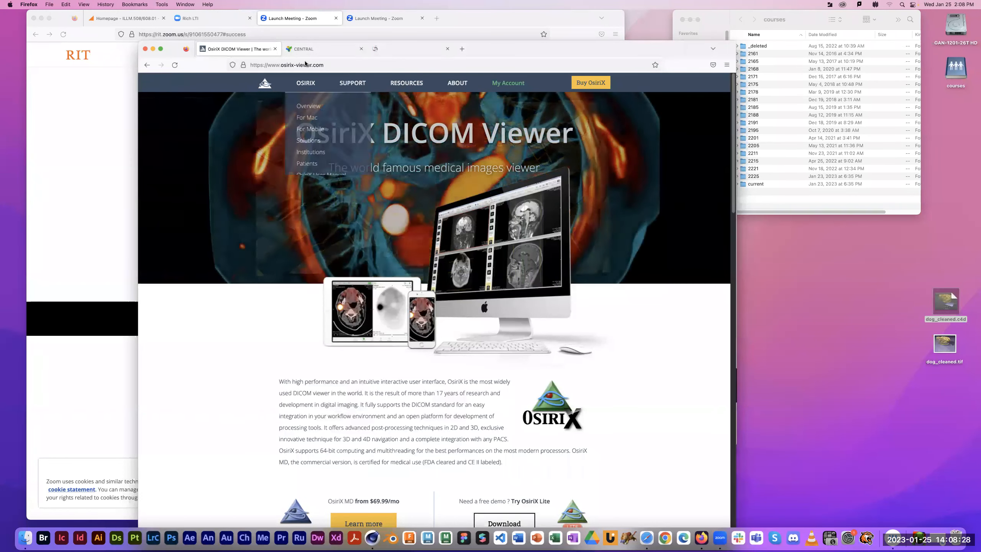
mouse_move(284, 95)
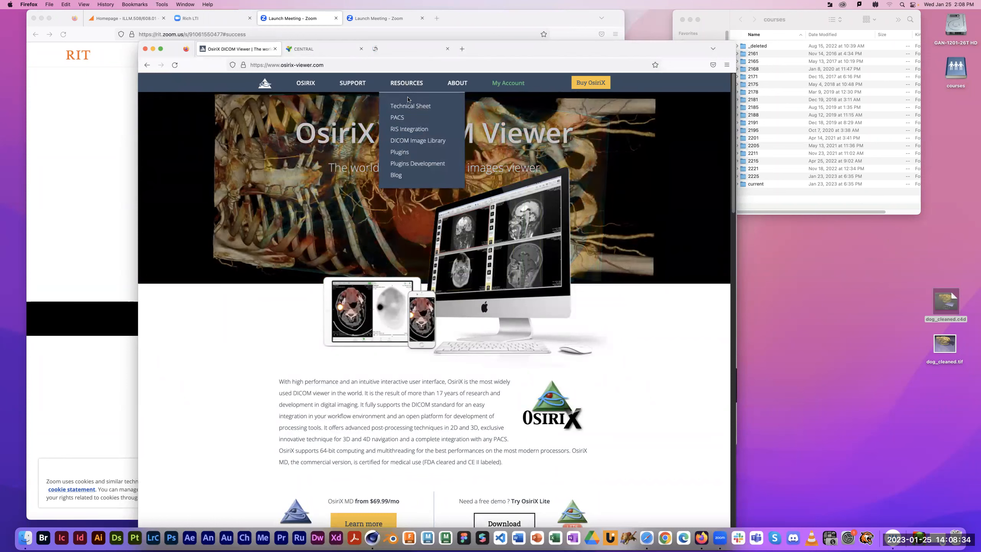
Open the OsiriX DICOM Image Library and browse samples like AGECANONIX and AMNESIX
left_click(414, 140)
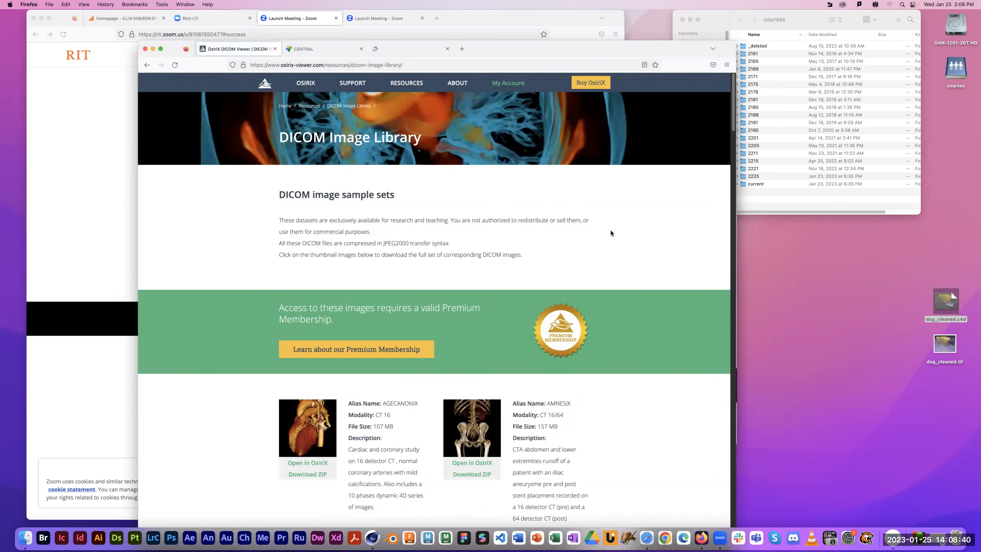
scroll(610, 233, "down", 7)
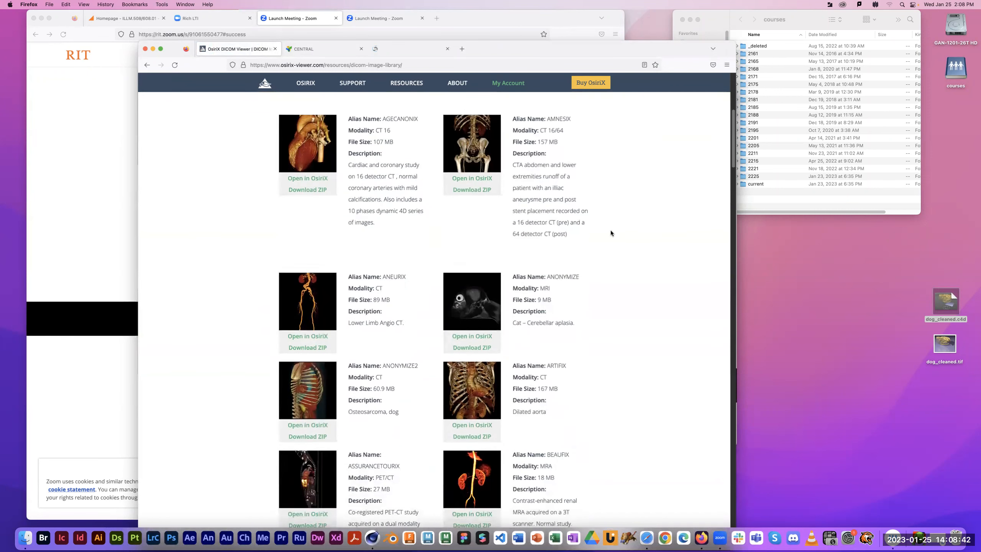
scroll(611, 233, "down", 3)
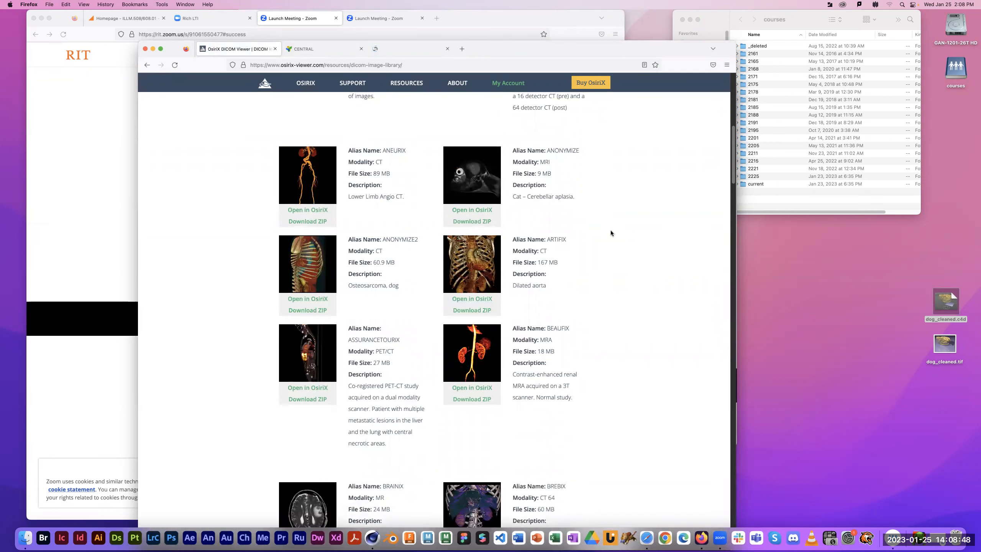
scroll(610, 233, "down", 4)
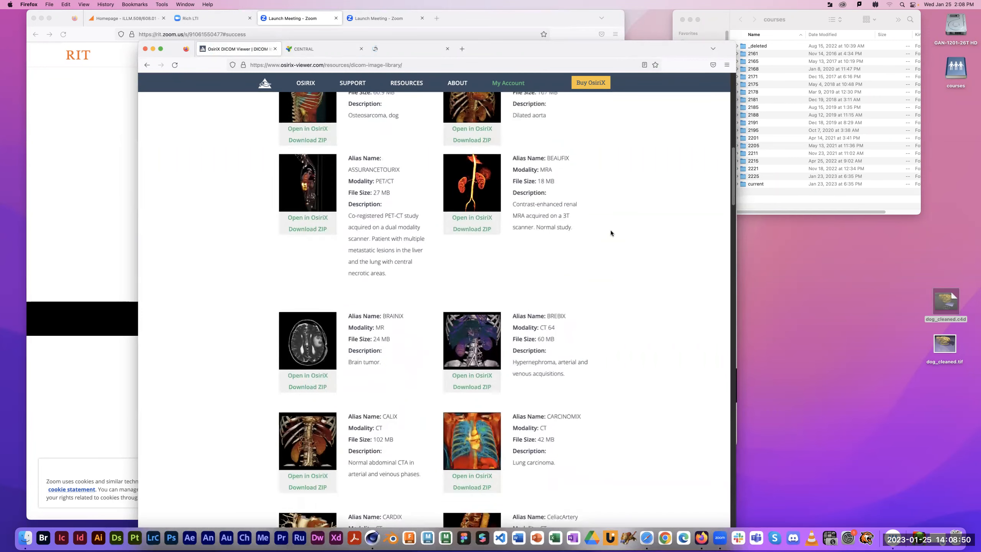
scroll(610, 233, "up", 3)
scroll(610, 233, "up", 9)
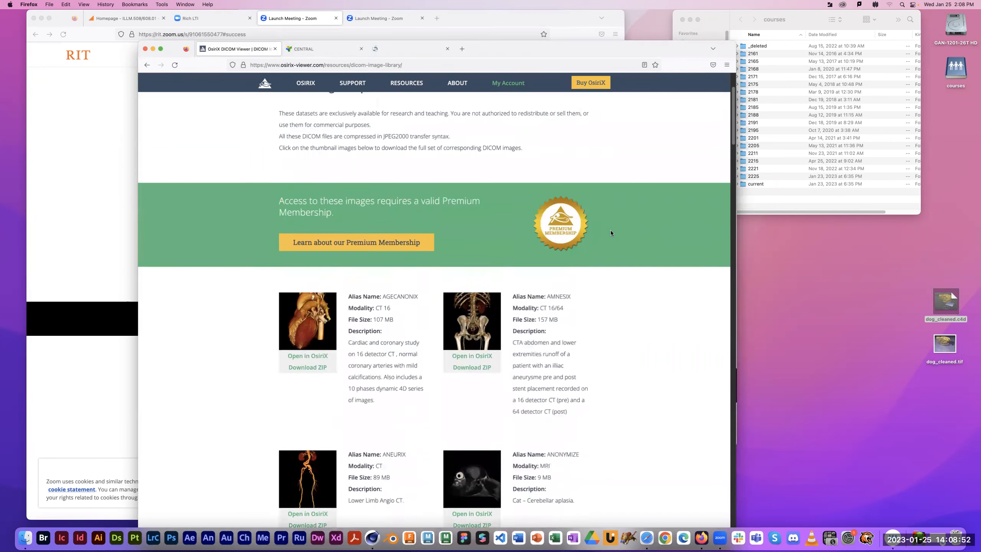
scroll(610, 230, "up", 1)
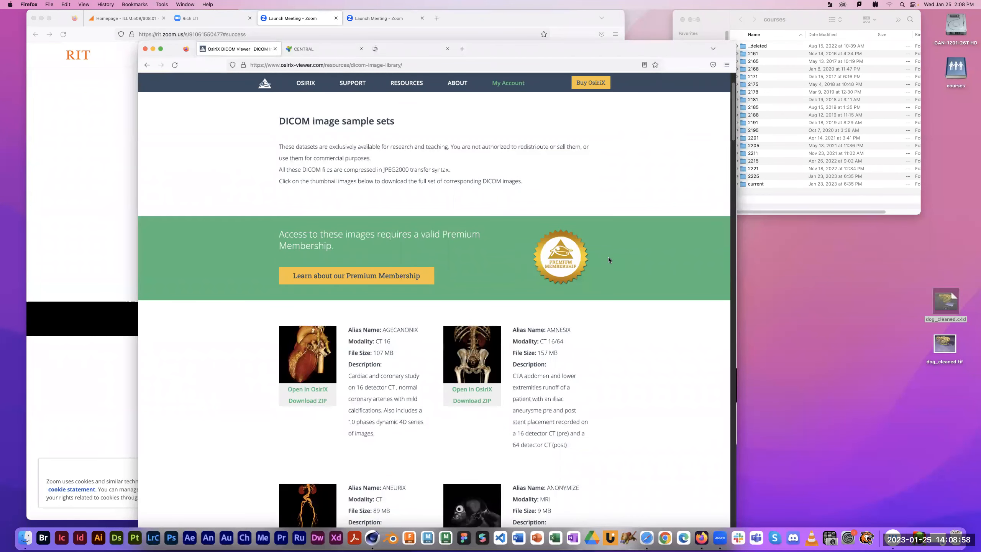
scroll(609, 259, "up", 3)
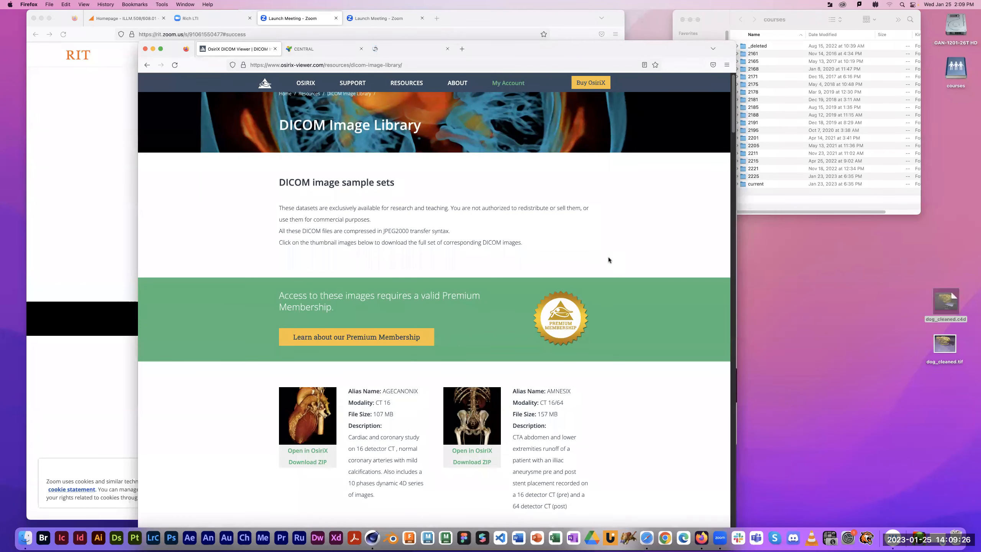
scroll(609, 259, "down", 5)
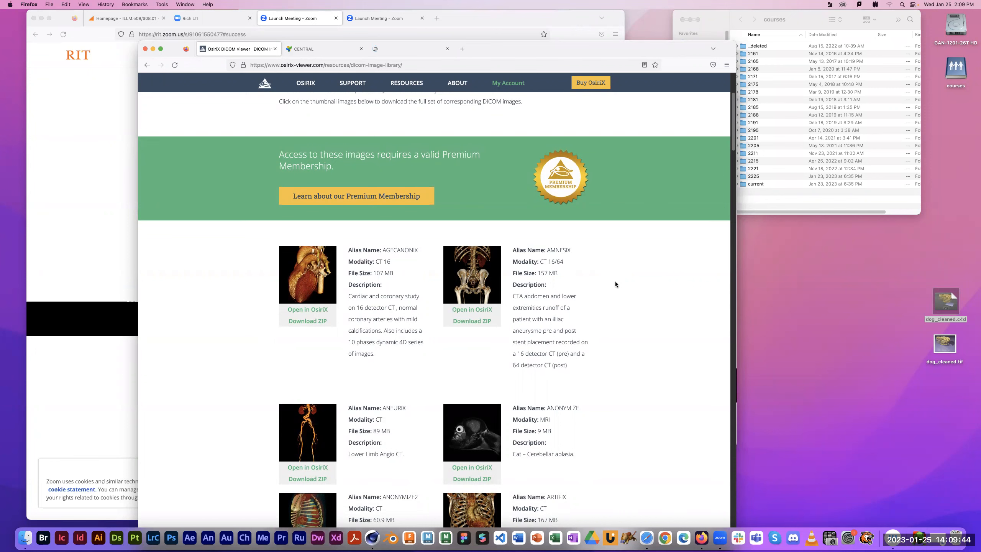
scroll(615, 285, "down", 5)
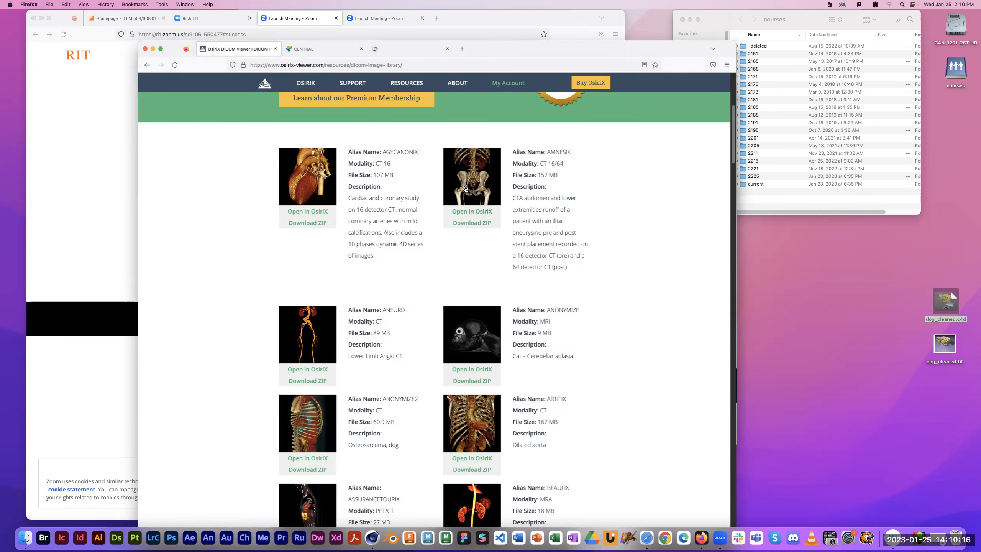
Browse the OsiriX library past FELIX and IDEFIX, then bring the Finder courses window forward
scroll(625, 250, "down", 5)
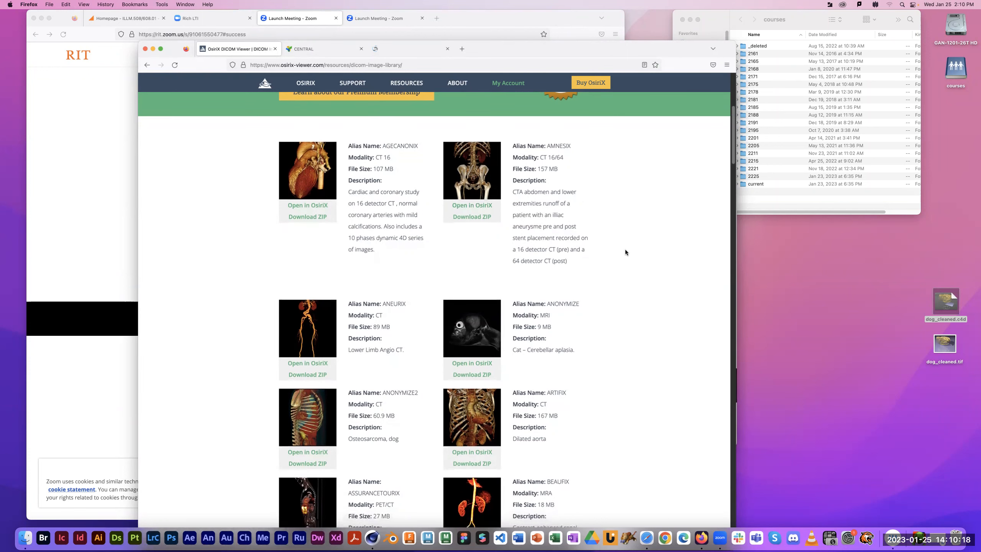
scroll(625, 252, "down", 10)
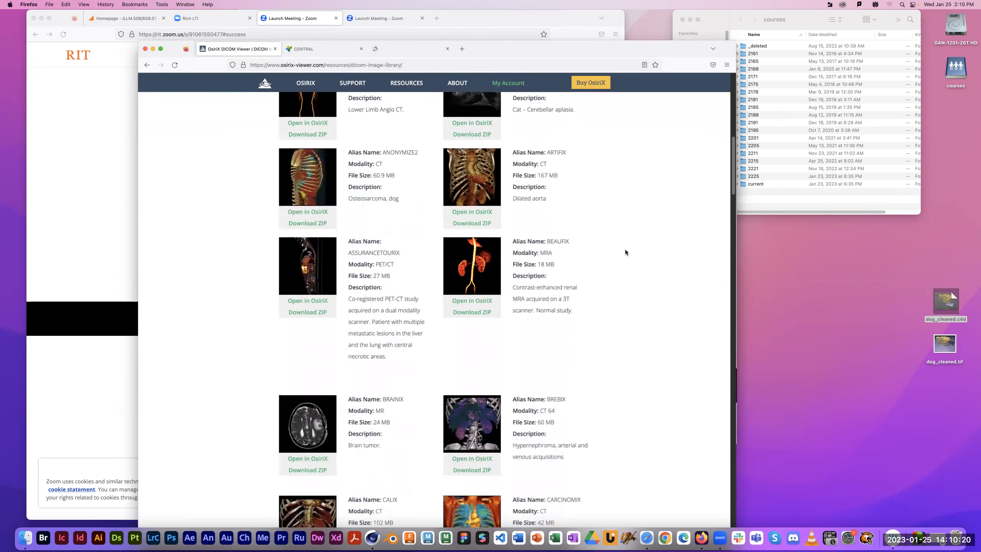
scroll(625, 252, "down", 1)
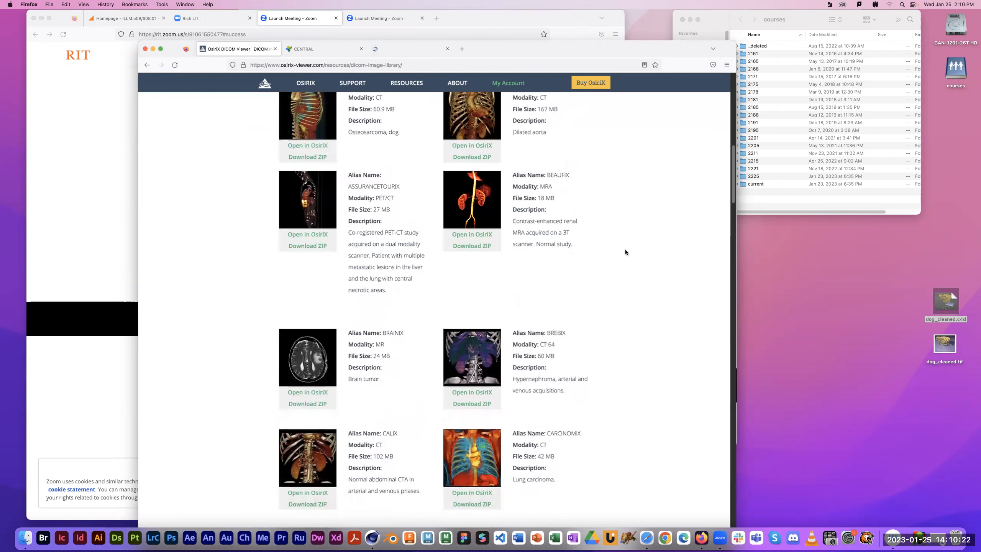
scroll(626, 252, "down", 4)
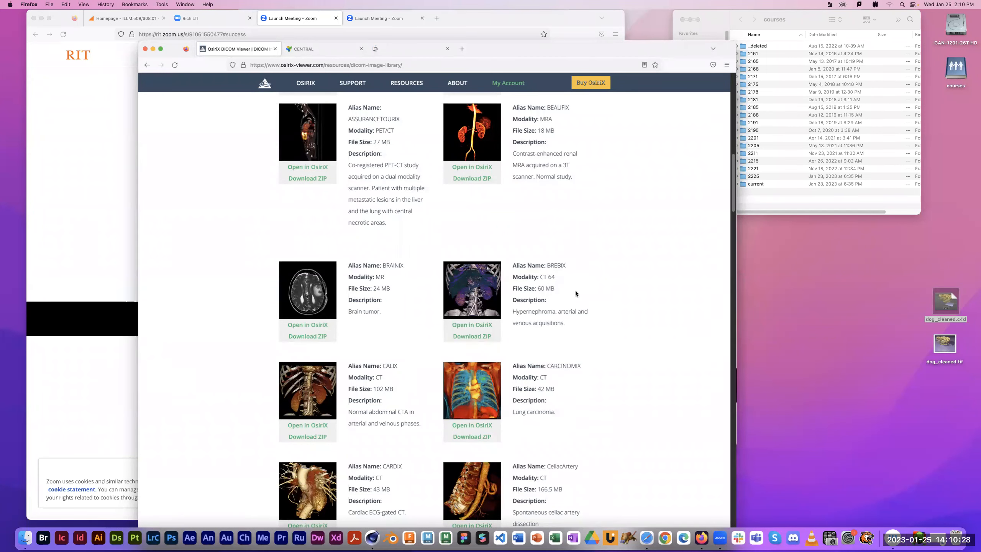
scroll(609, 315, "down", 9)
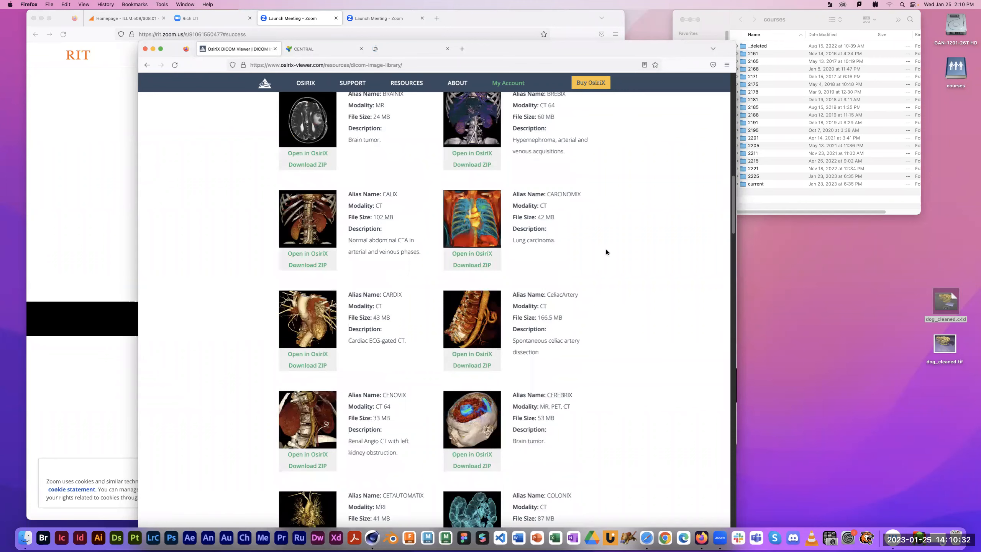
scroll(606, 251, "down", 12)
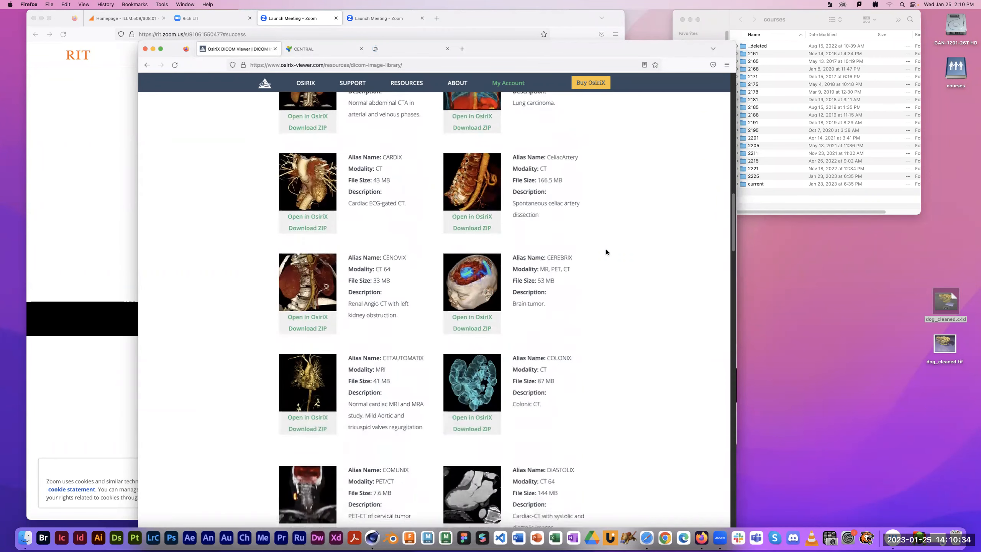
scroll(606, 251, "down", 17)
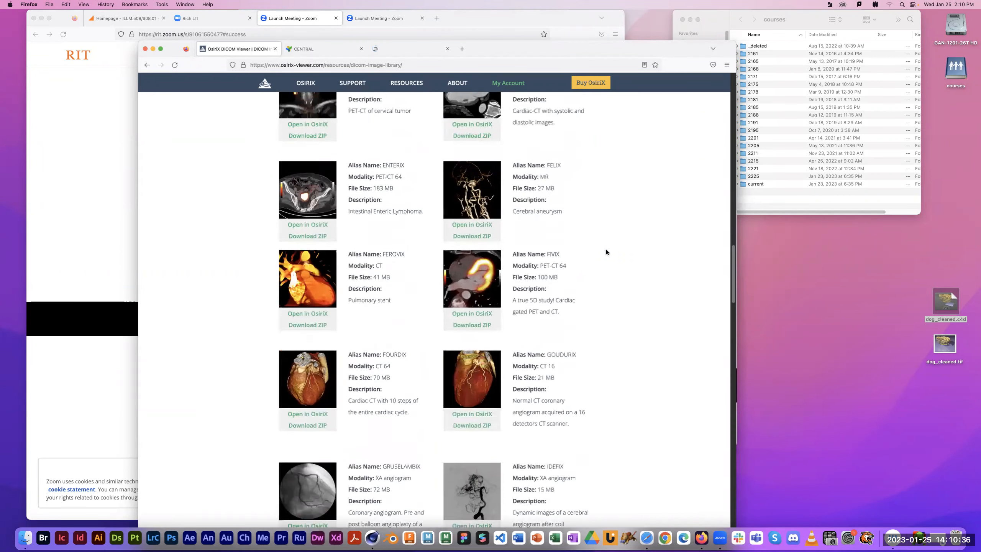
scroll(606, 252, "down", 20)
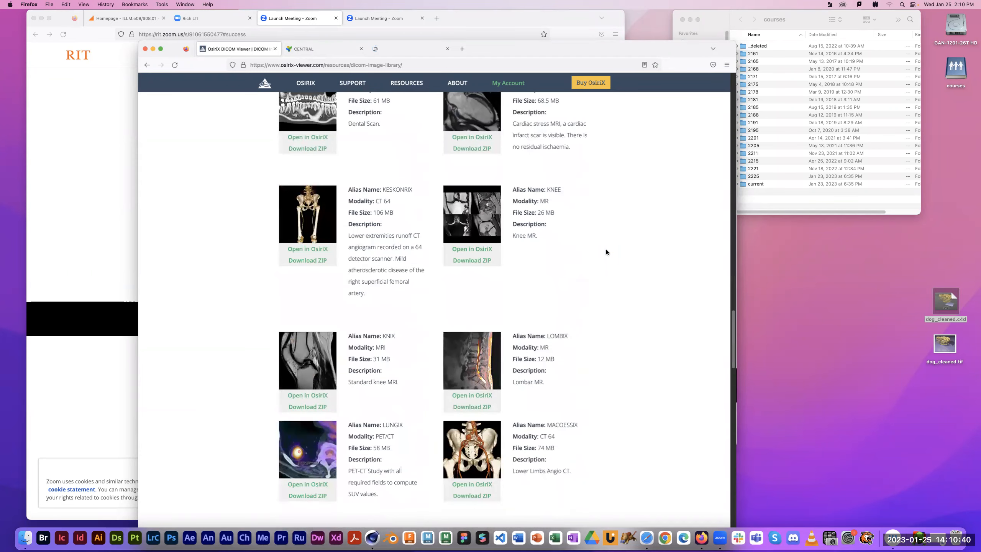
left_click_drag(549, 46, 567, 79)
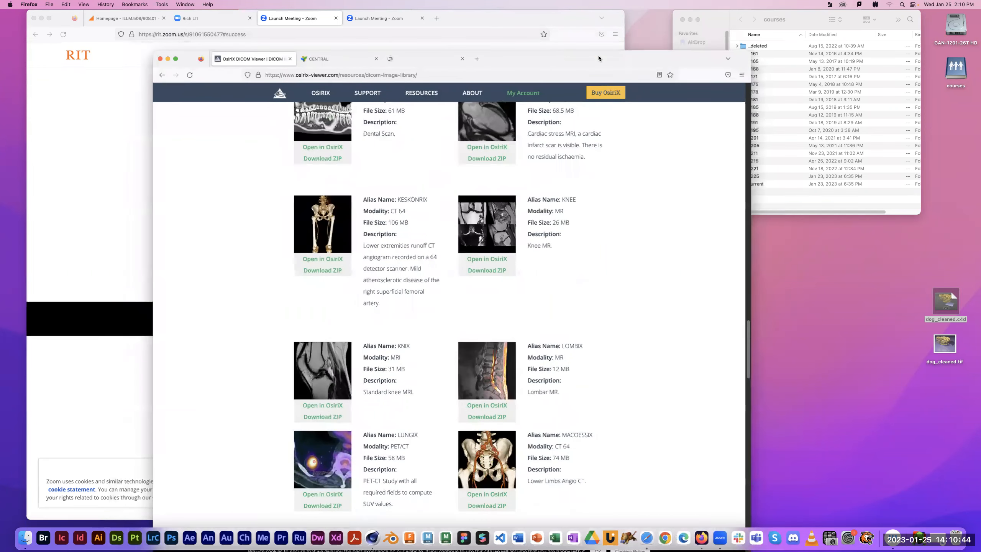
left_click(726, 19)
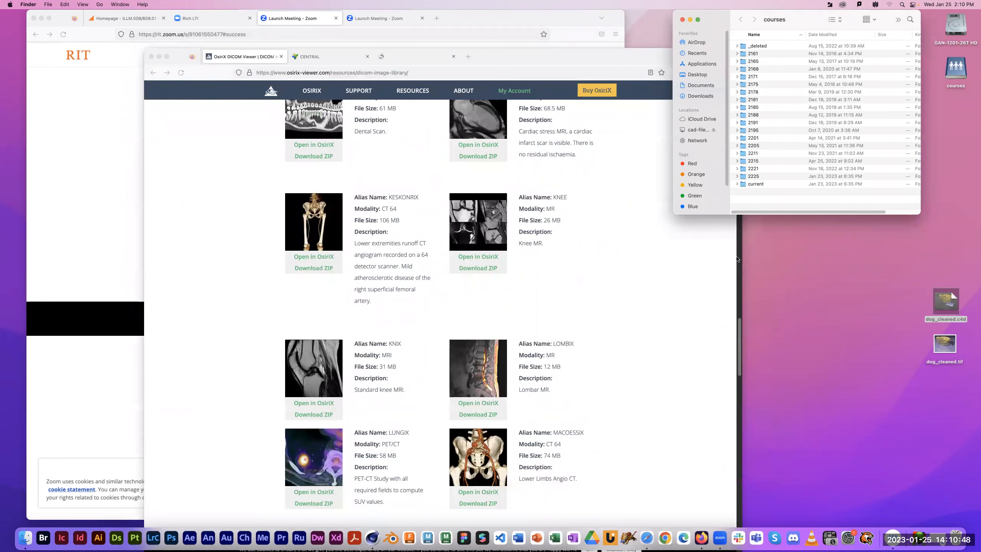
Open Connect to Server with the smb://cad-files.main.ad.rit.edu/courses address and move it up
left_click(799, 261)
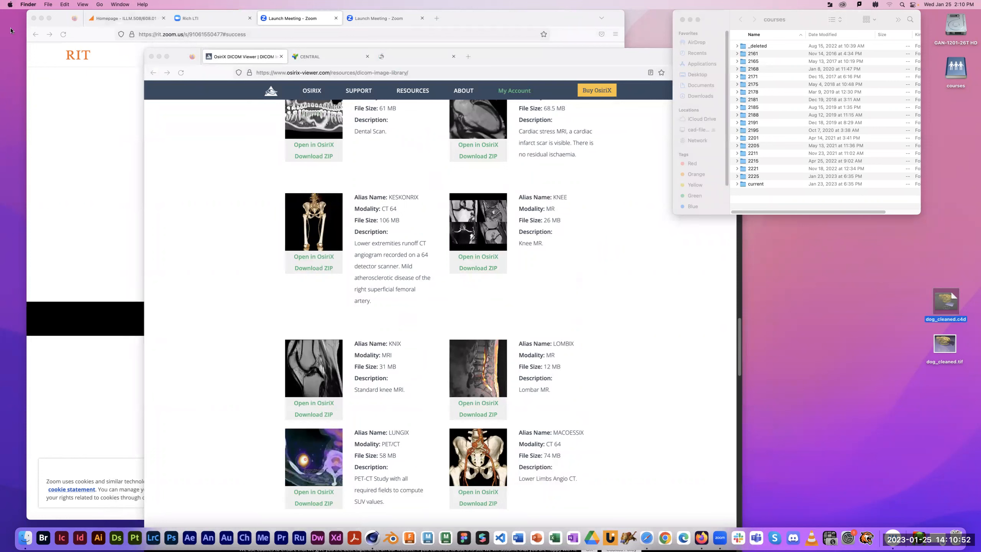
left_click(100, 5)
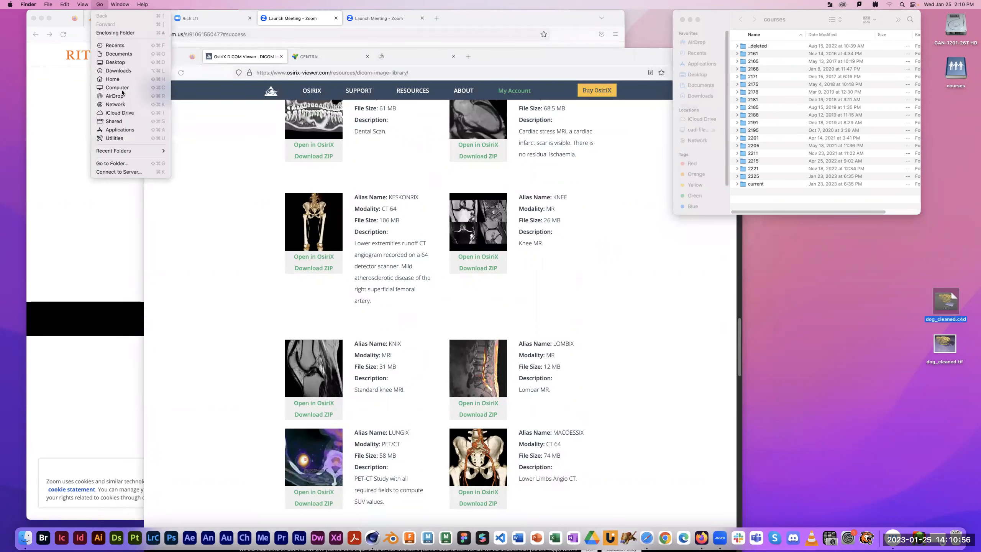
left_click(133, 172)
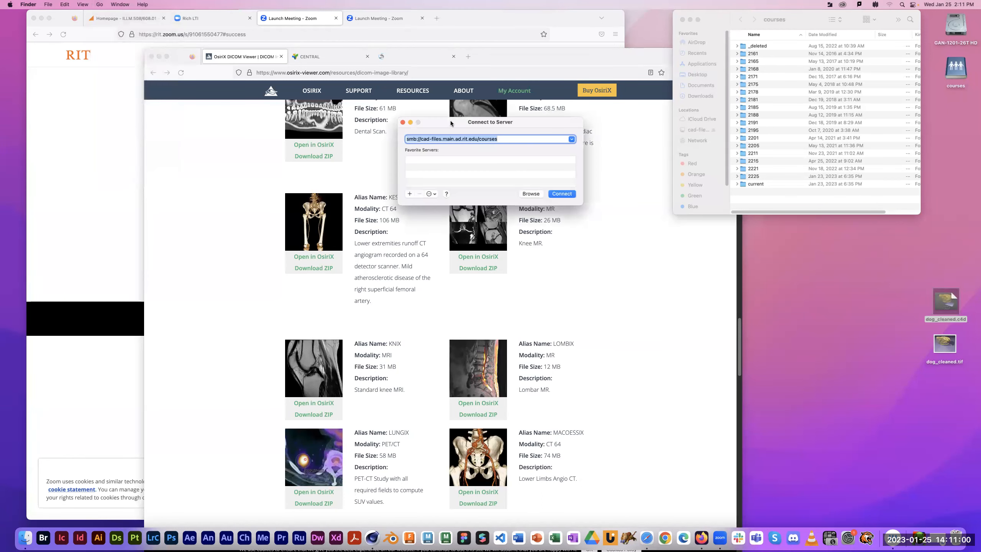
left_click_drag(450, 123, 452, 69)
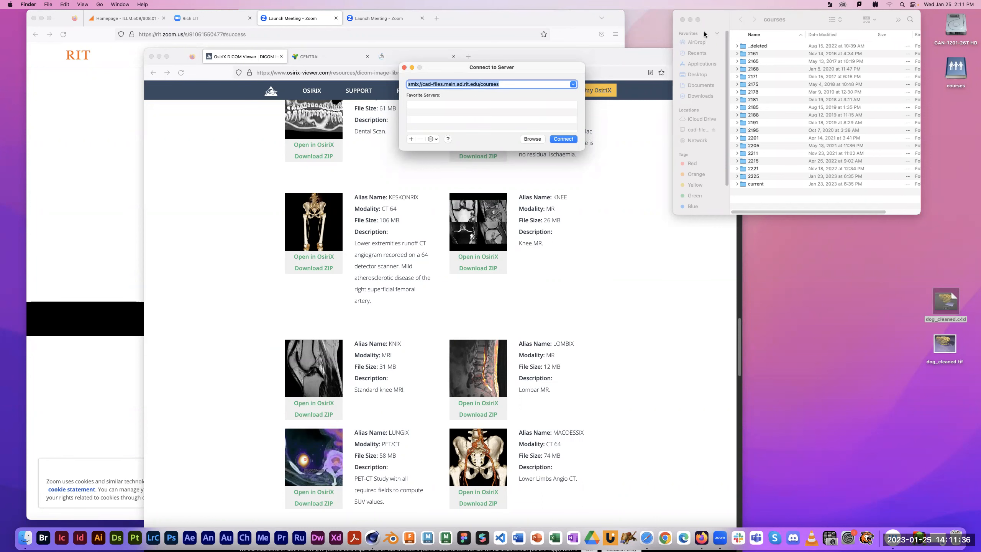
Reposition the courses folder window at the top and tidy the courses desktop icon
left_click_drag(715, 14, 676, 148)
mouse_move(964, 70)
left_mouse_down()
mouse_move(927, 129)
mouse_move(959, 65)
left_mouse_up()
left_click_drag(765, 158, 755, 36)
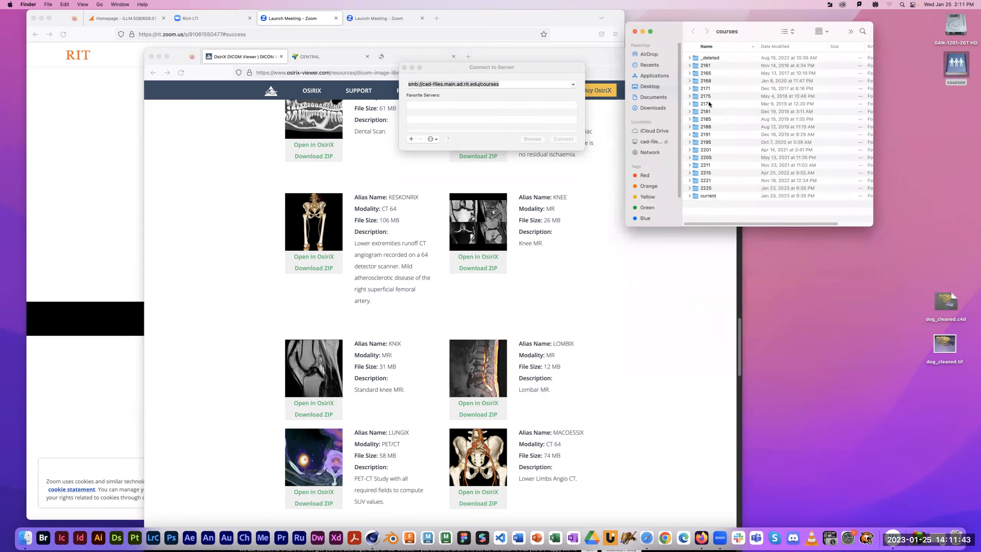
Navigate through current and the student's folder into ILLM-608-01
double_click(709, 196)
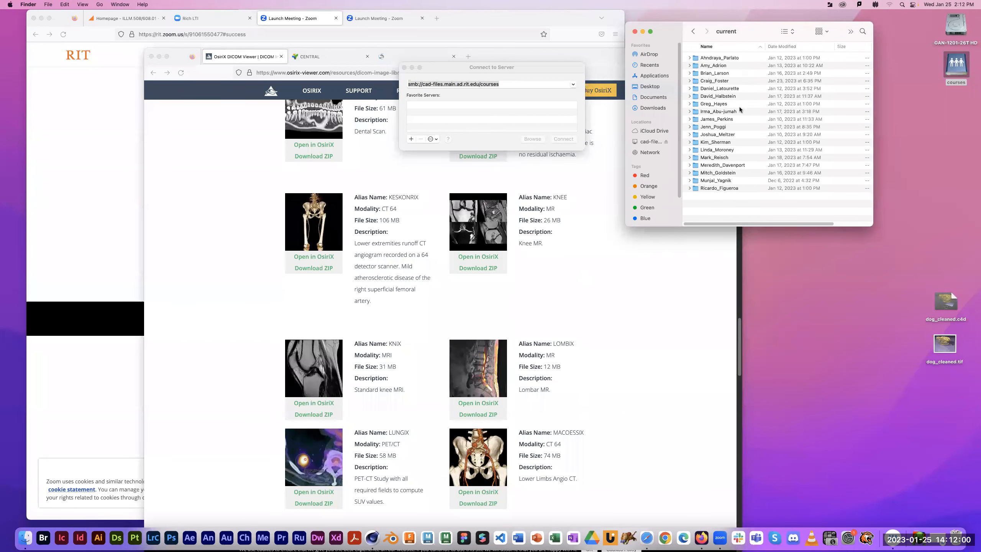
double_click(723, 119)
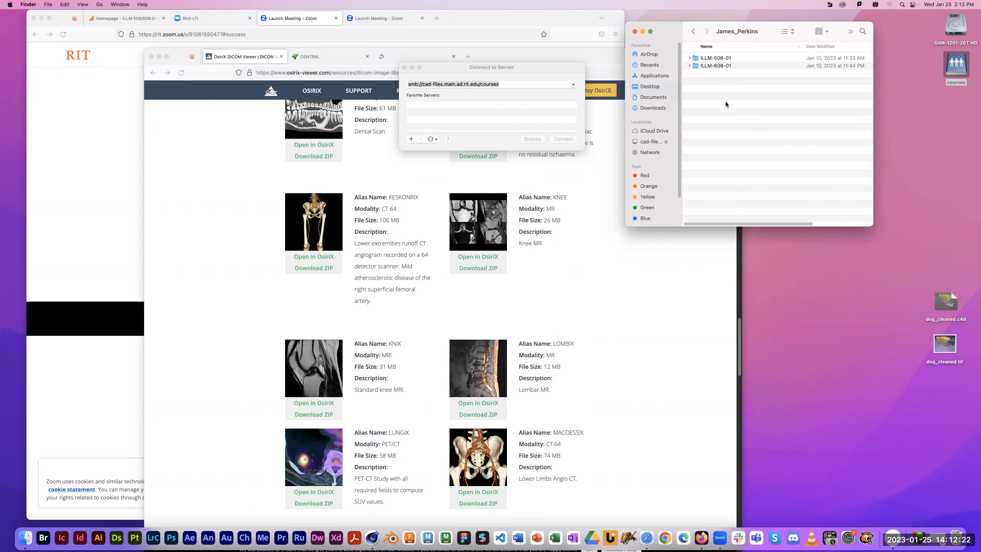
left_click(696, 65)
double_click(696, 65)
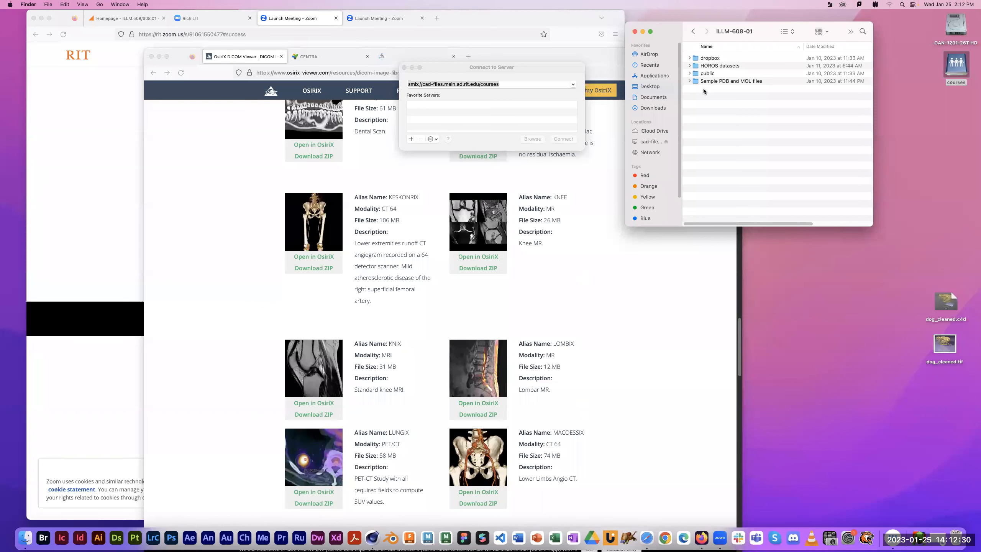
Expand and collapse HOROS datasets, enlarging and repositioning the folder window
left_click(690, 66)
left_click_drag(870, 225, 894, 361)
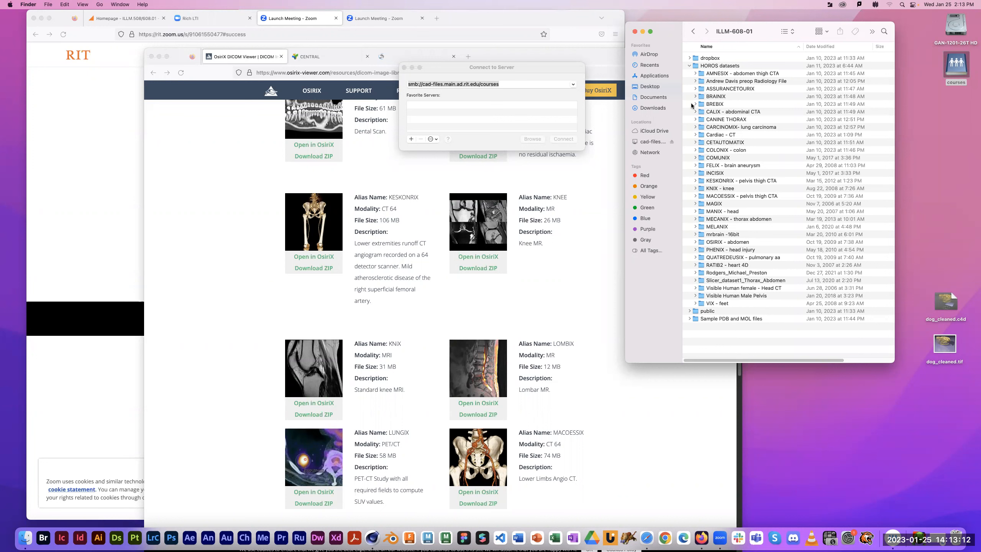
left_click(690, 68)
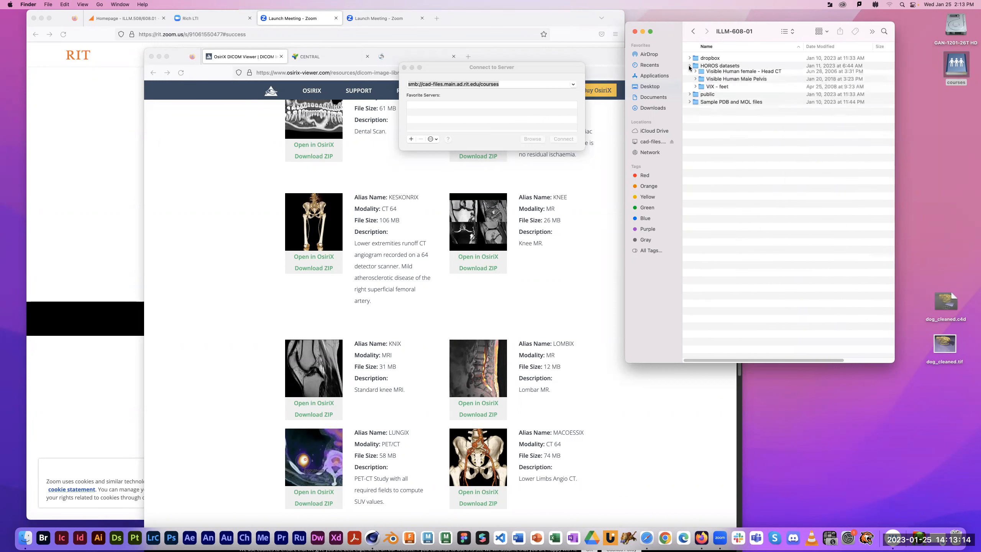
left_click_drag(679, 30, 736, 17)
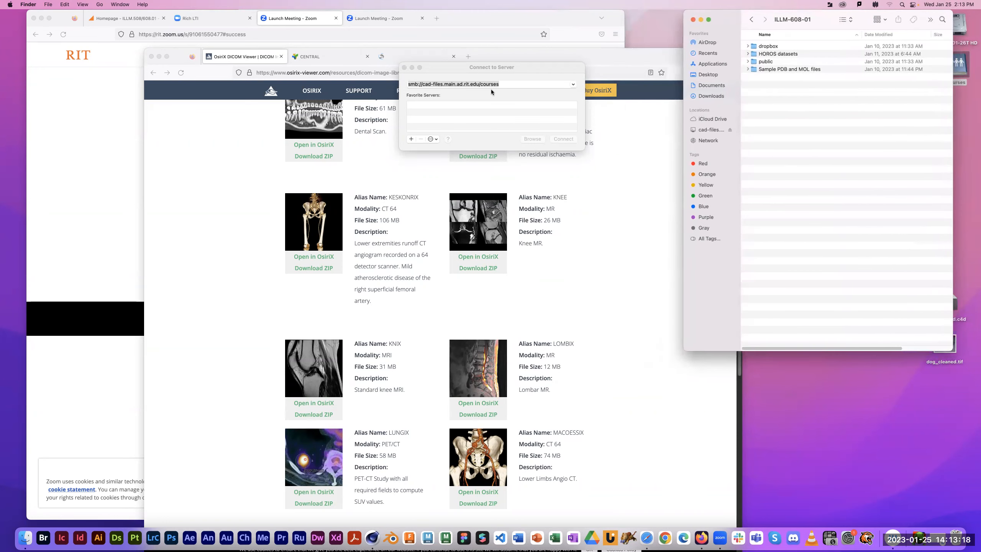
left_click(455, 71)
Close Connect to Server and move the OsiriX Firefox window up and left
left_click(404, 68)
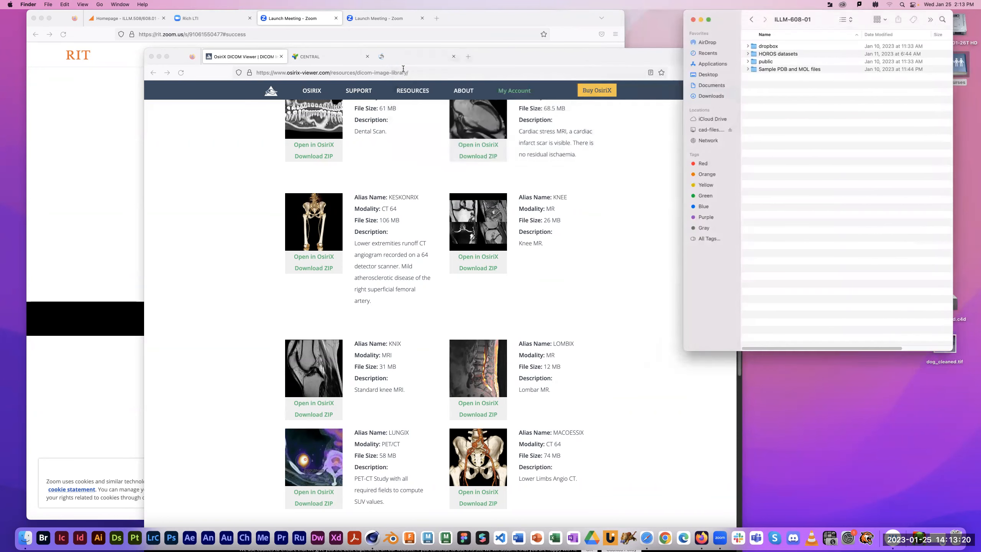
left_click(551, 53)
left_click_drag(551, 53, 530, 36)
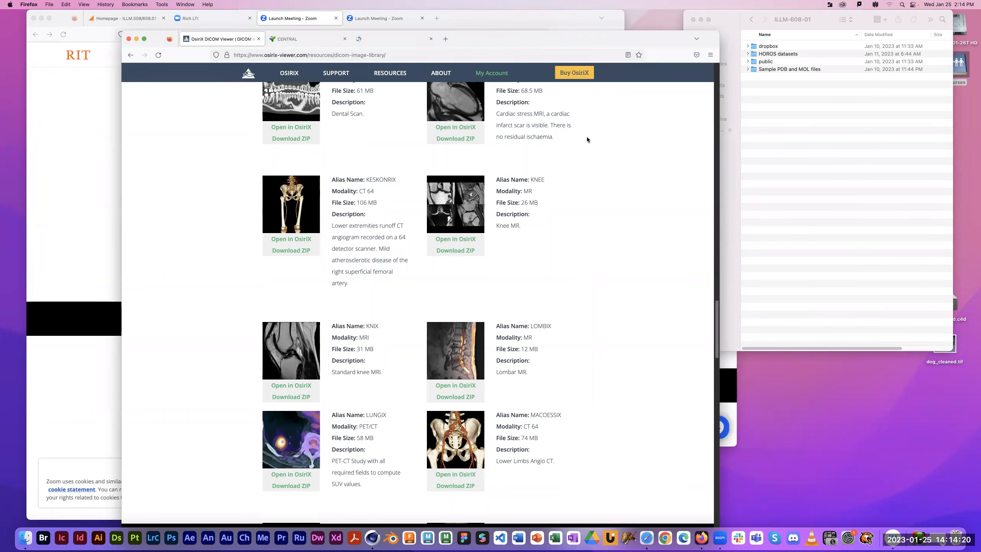
Expand HOROS datasets in Finder to show AMNESIX, BRAINIX, KNIX, then return to Firefox
left_click(780, 116)
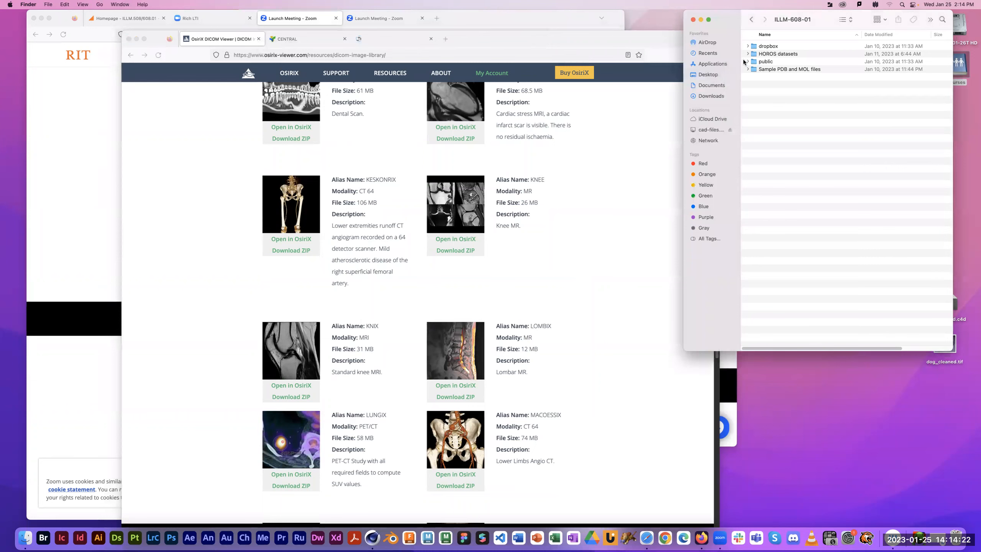
left_click(748, 54)
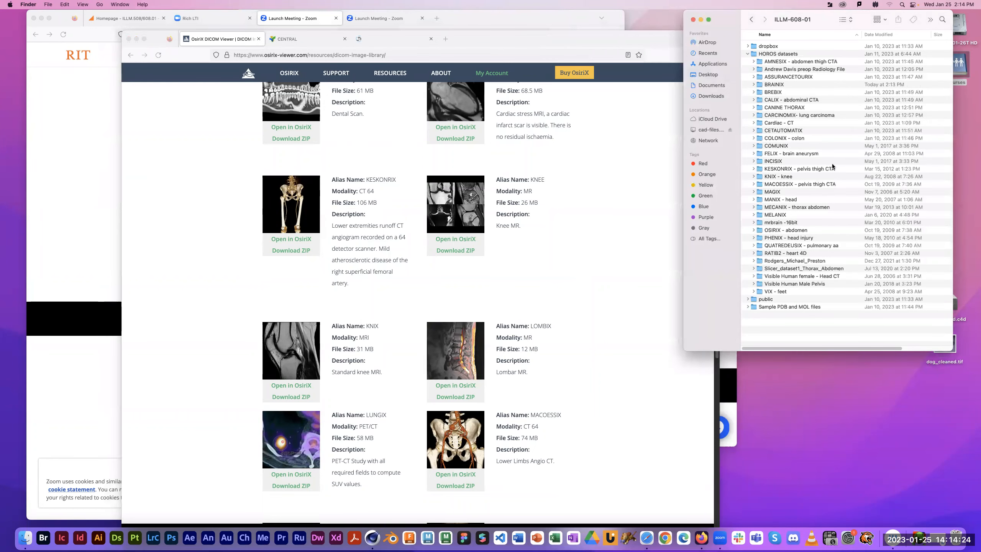
left_click(619, 138)
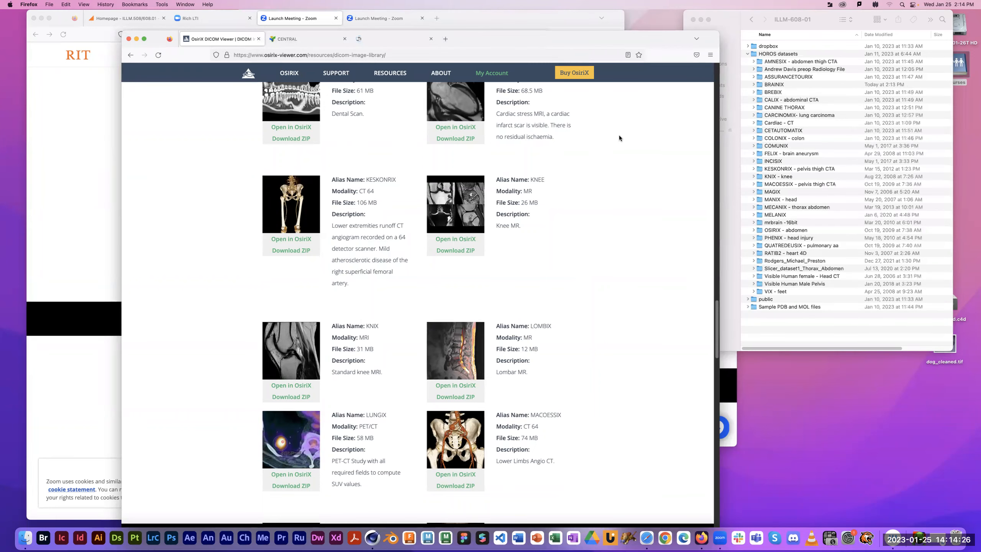
Scroll the OsiriX library to MAGIX through MERGE, then load central.xnat.org
scroll(562, 147, "up", 1)
scroll(561, 154, "down", 7)
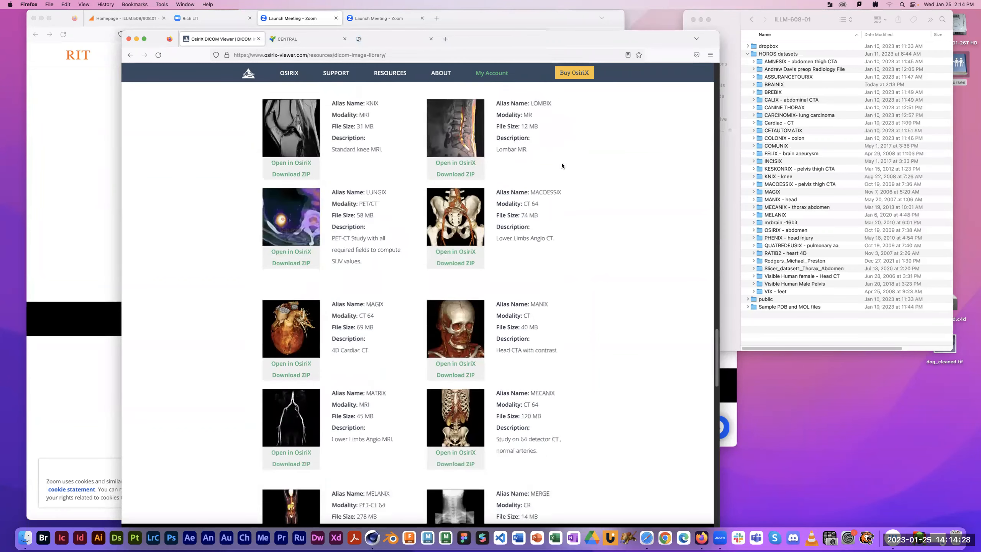
scroll(610, 230, "down", 2)
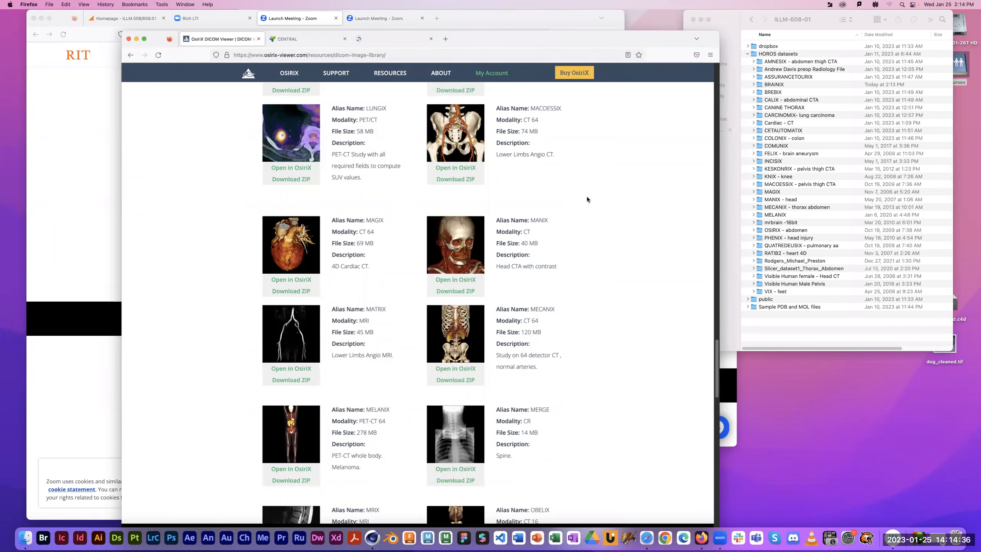
left_click(258, 39)
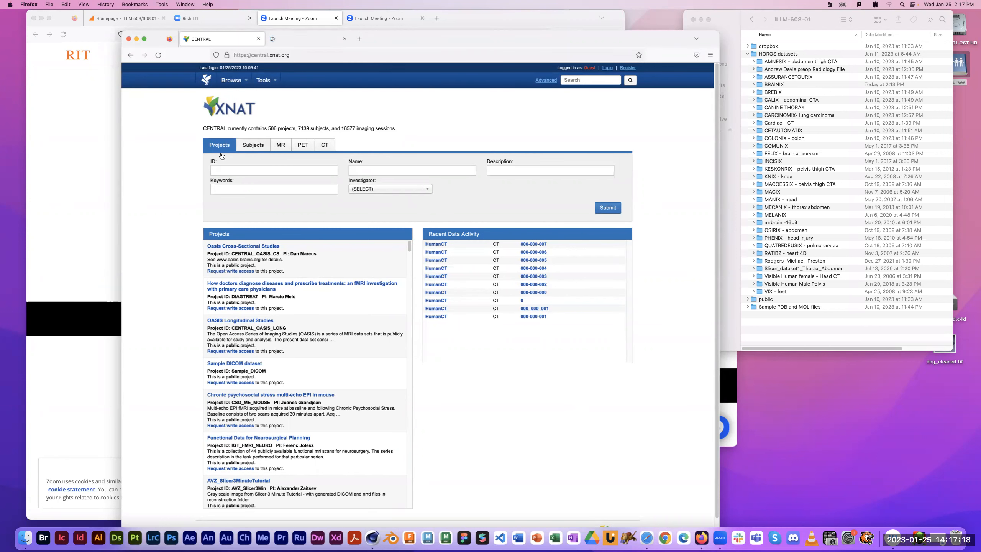
Submit an XNAT Central CT search, returning 14 imaging sessions such as VHFCT1mm-Knee
left_click(252, 146)
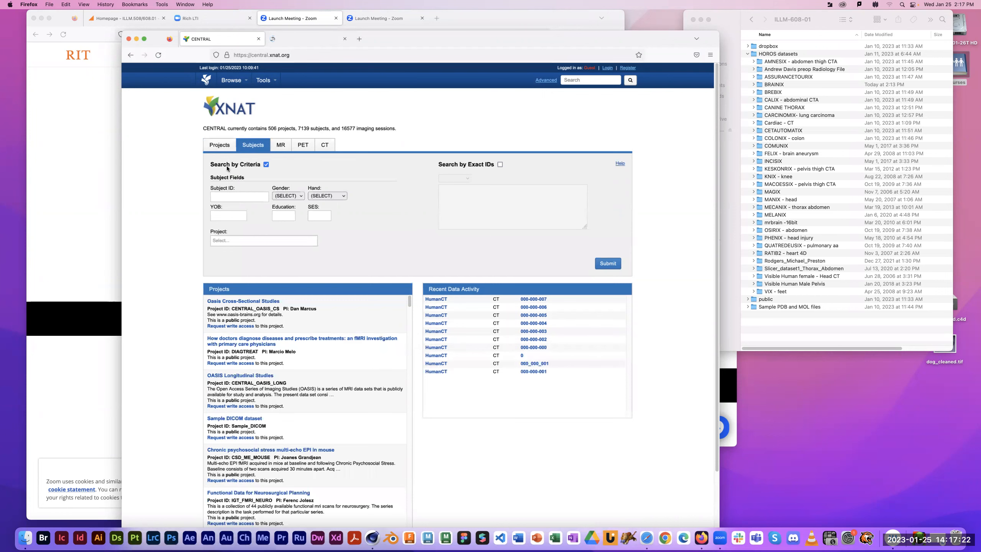
left_click(219, 146)
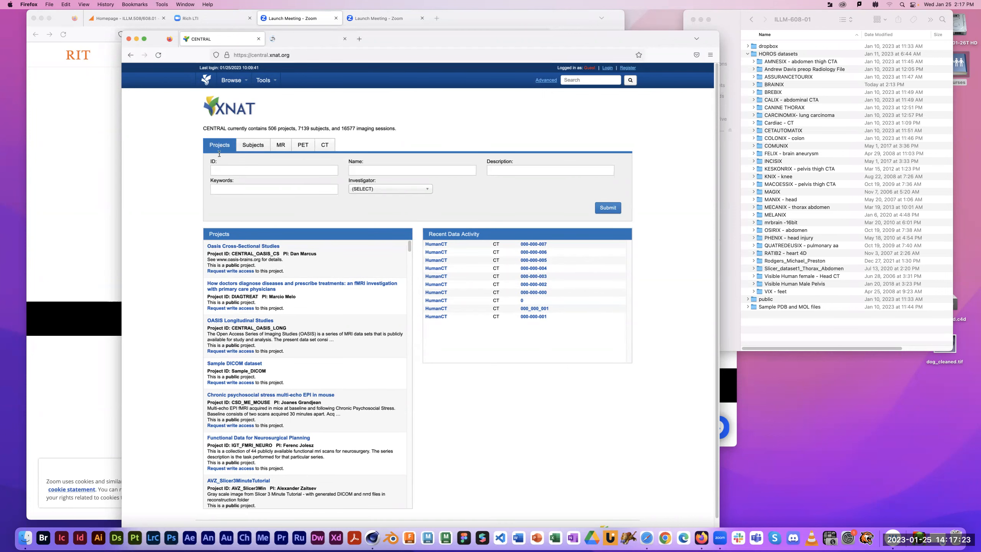
left_click(250, 147)
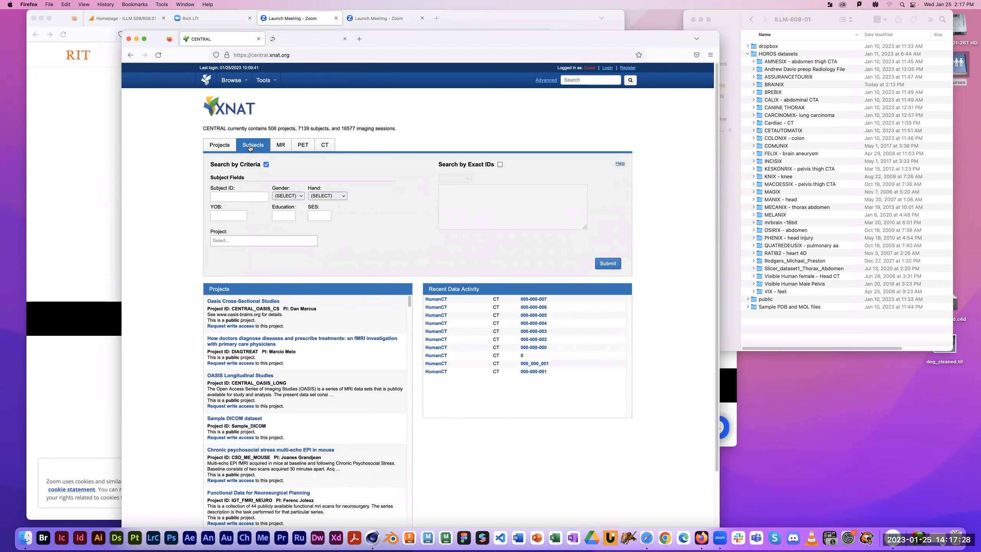
left_click(324, 145)
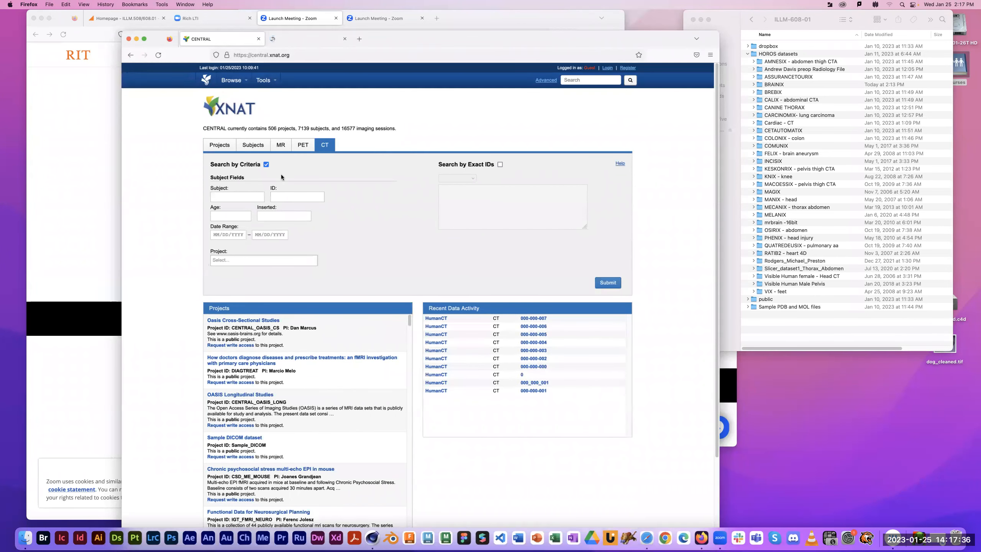
left_click(609, 283)
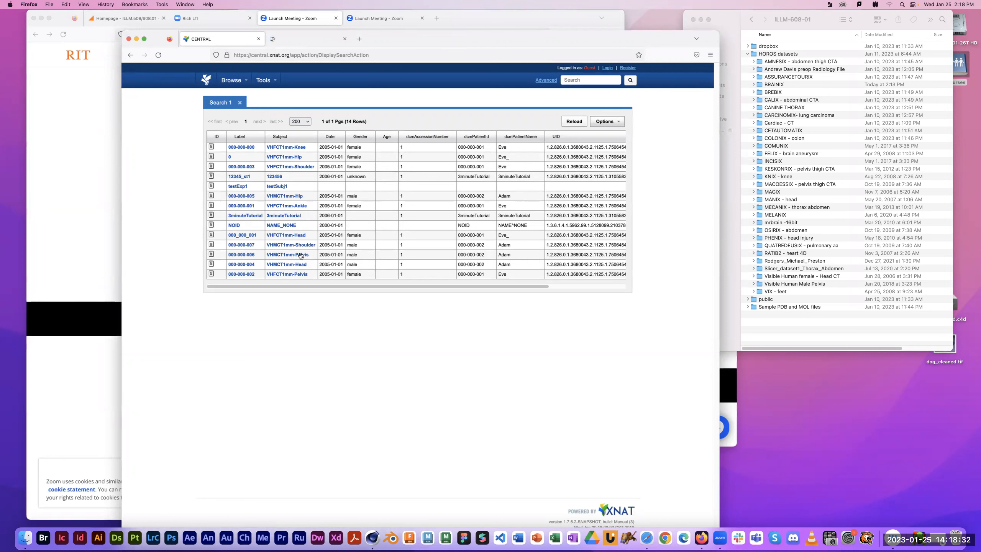
Check the VHMCT1mm-Pelvis subject's details in the 14-subject CT results table
mouse_move(301, 256)
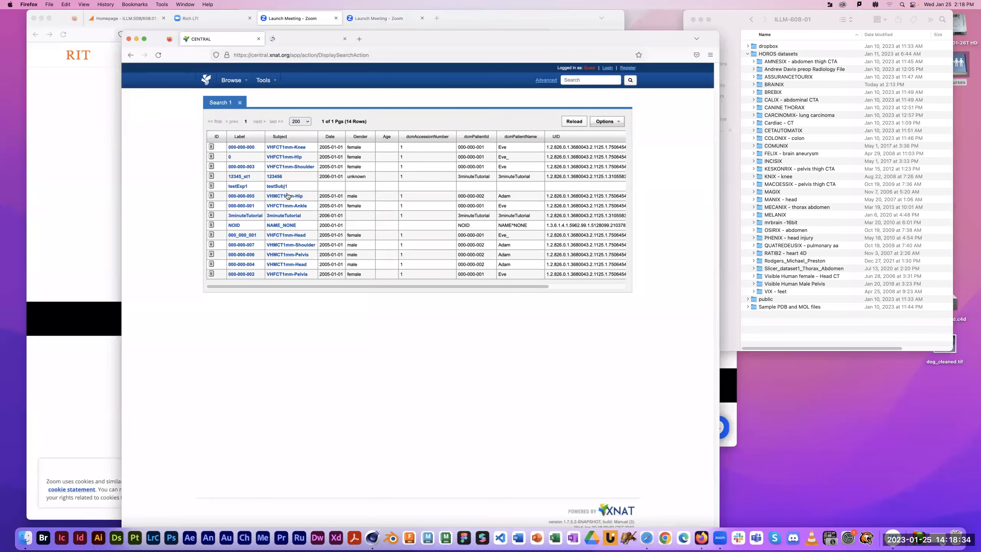
mouse_move(289, 198)
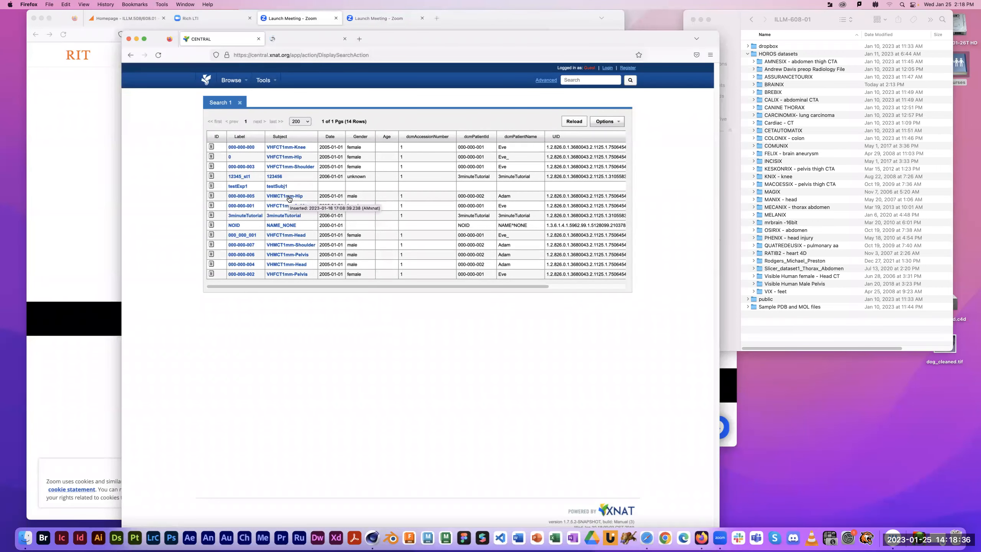
Download VHMCT1mm-Pelvis CT session 000-000-006's resampled 1mm scan as a zip
left_click(292, 256)
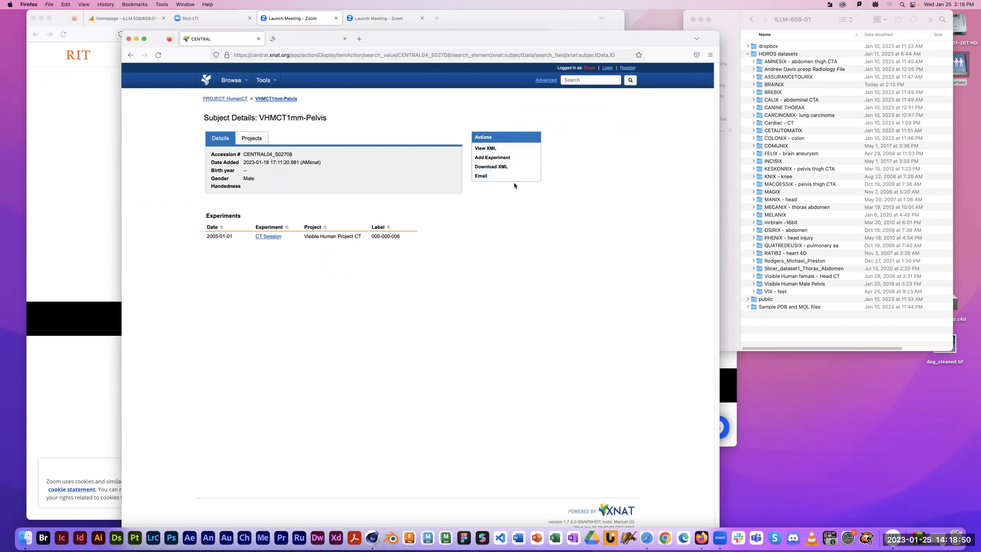
left_click(272, 237)
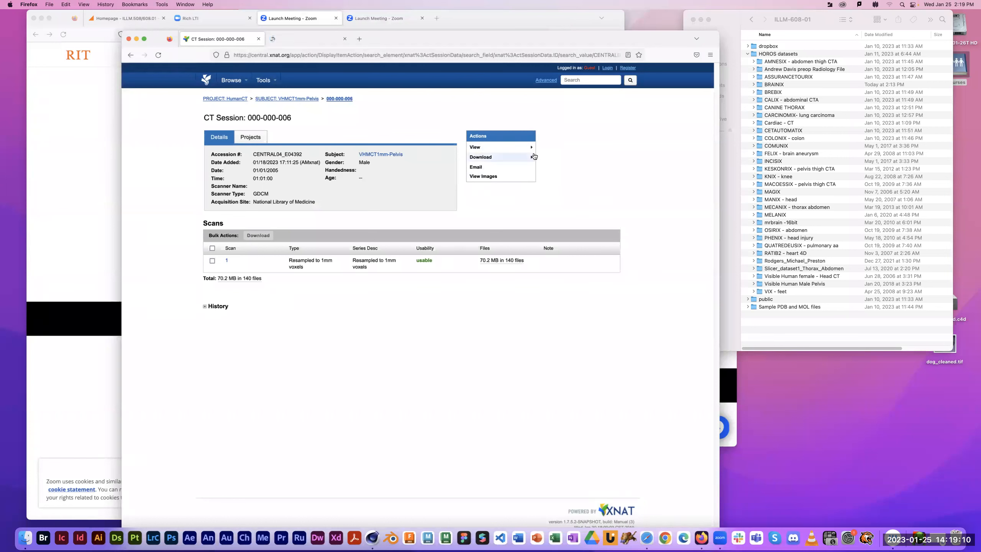
mouse_move(531, 158)
left_click(548, 168)
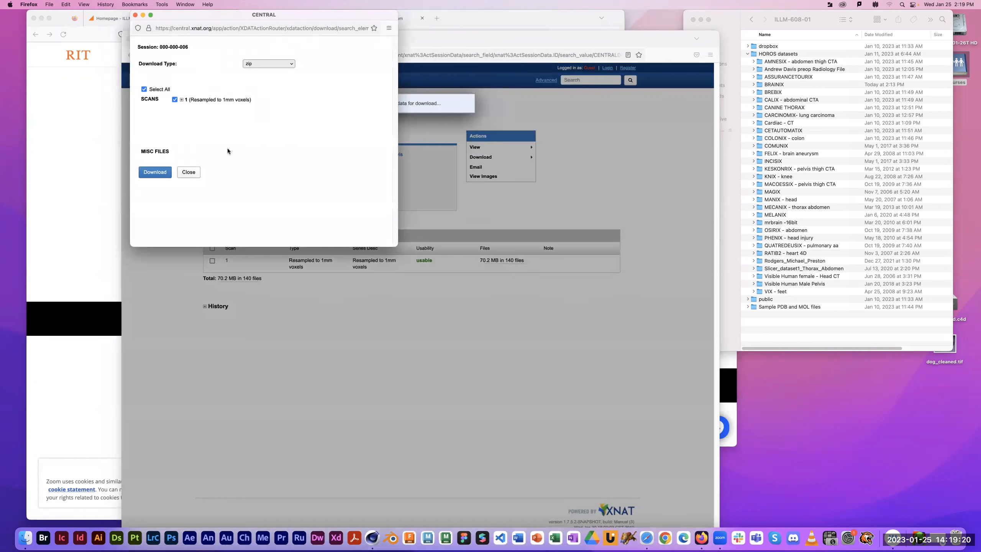
left_click(275, 64)
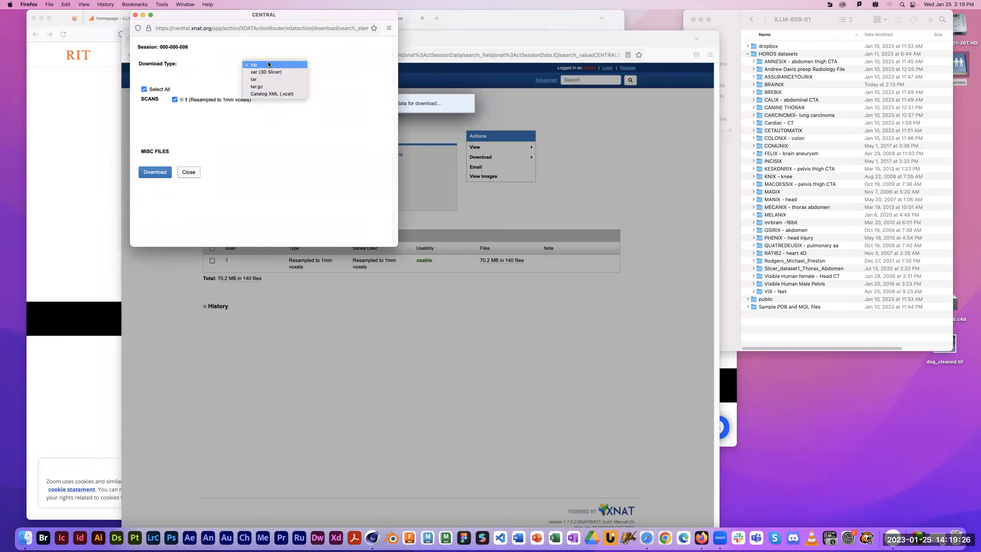
left_click(326, 83)
left_click(148, 176)
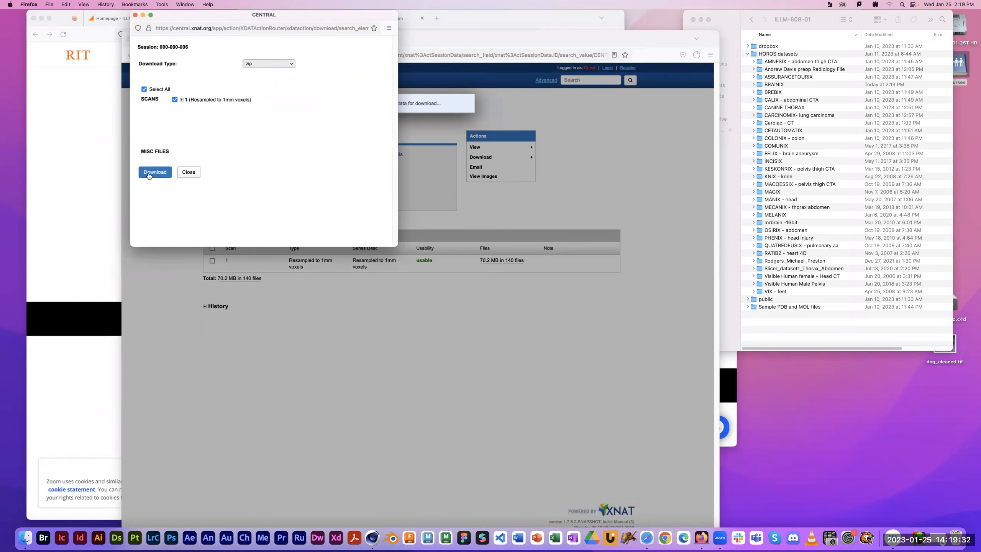
Confirm the 70.2 MB zip appears in the browser's Downloads list, then close it
left_click_drag(266, 11, 175, 12)
left_click(186, 4)
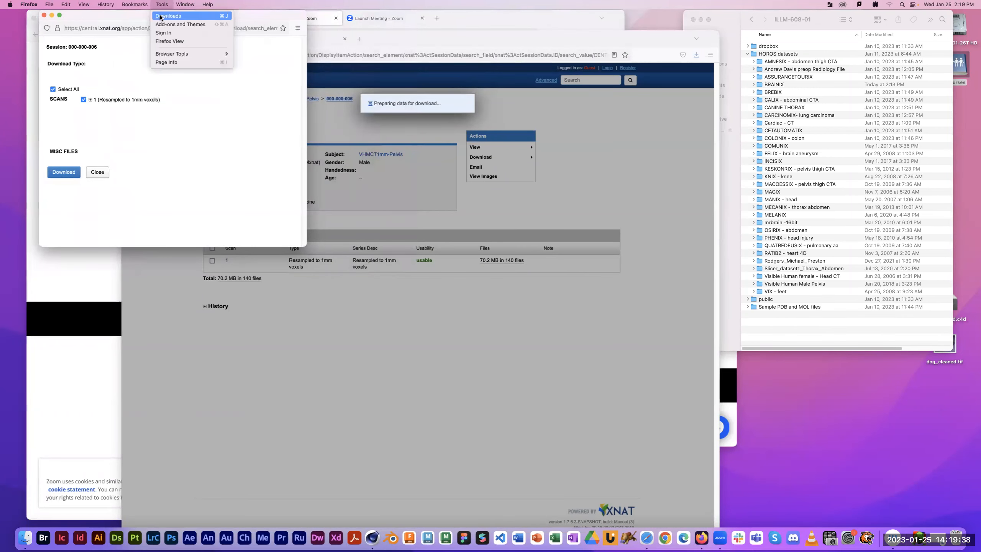
left_click(444, 110)
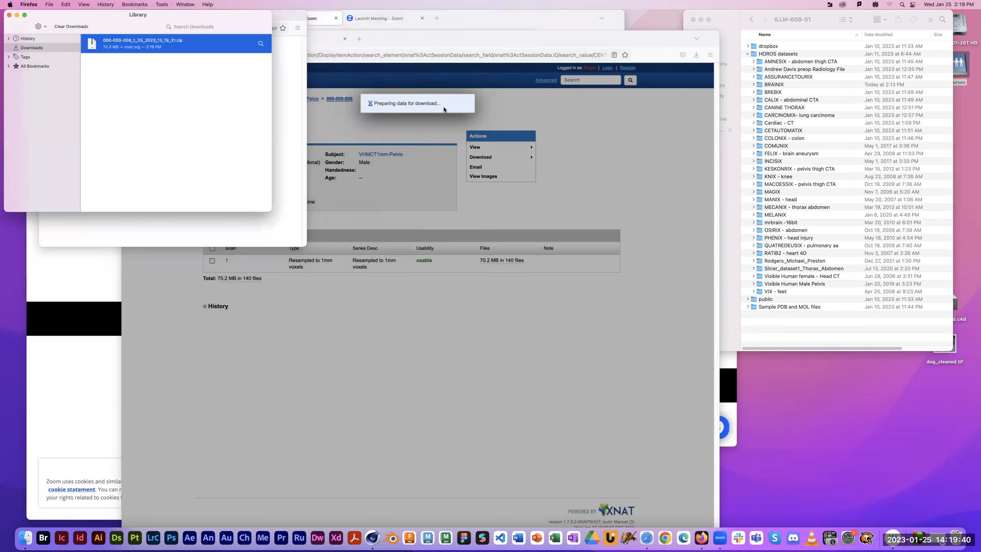
left_click_drag(83, 18, 204, 76)
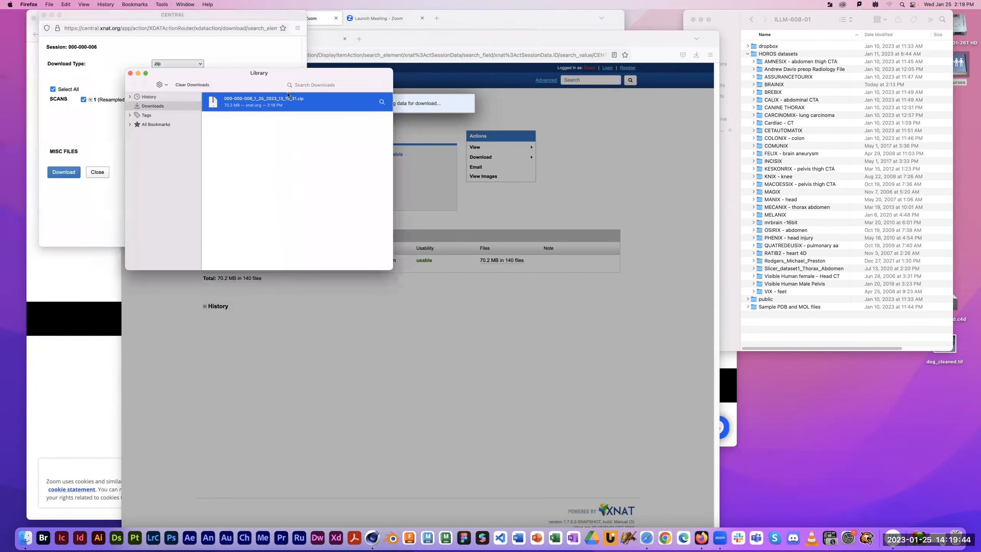
left_click(131, 74)
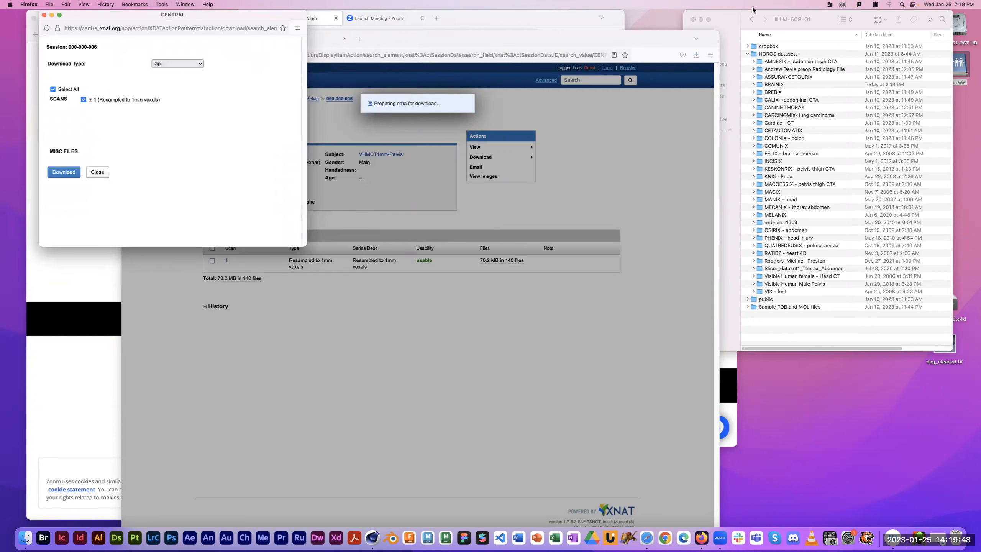
Go through GAN-1201-26T HD > Users > home > Downloads and move the 000-000-006 zip to the desktop
left_click_drag(824, 17, 767, 11)
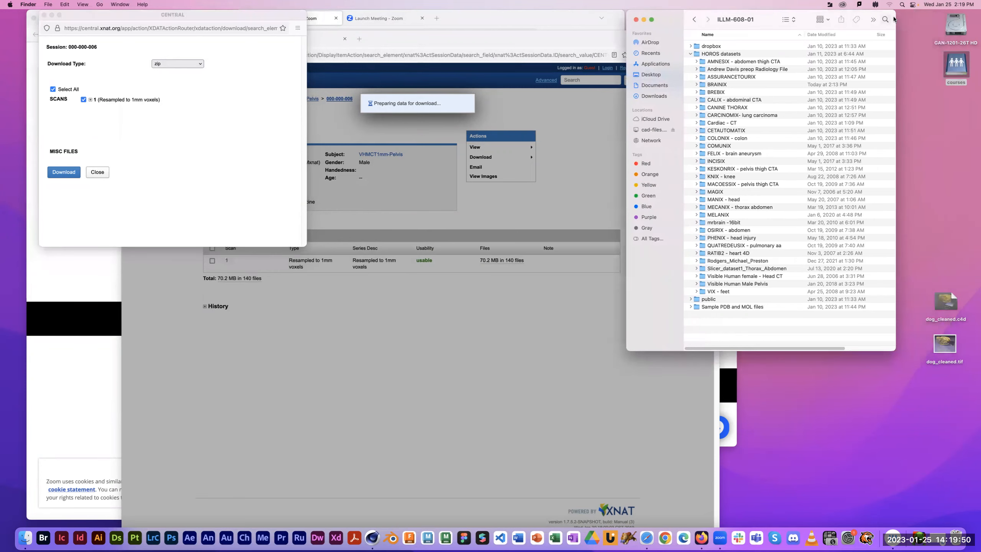
double_click(962, 23)
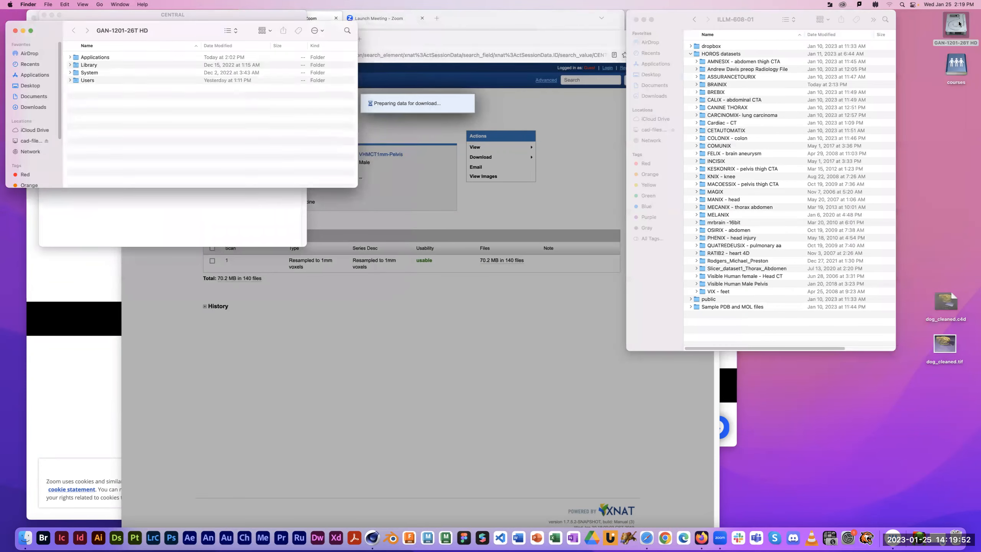
left_click_drag(182, 27, 600, 8)
double_click(513, 68)
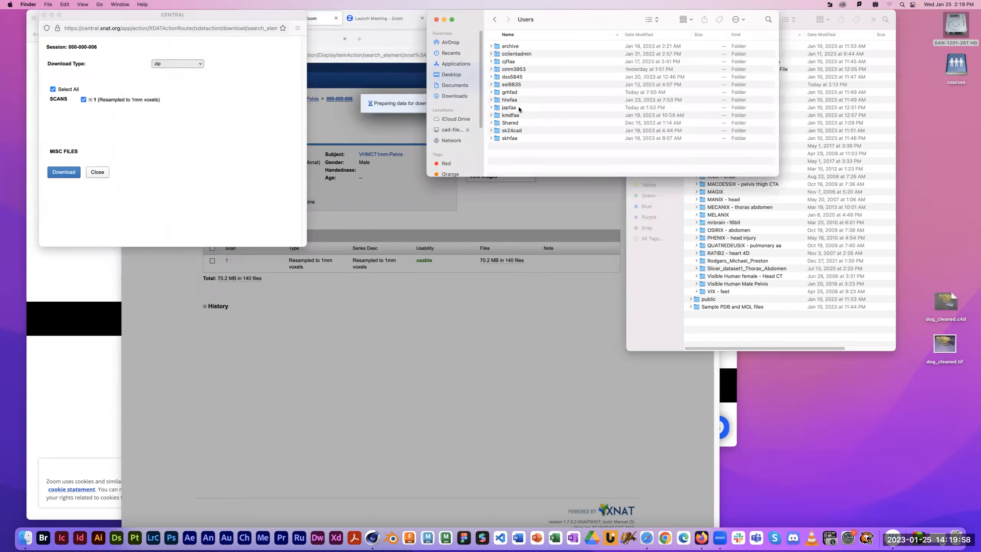
double_click(520, 109)
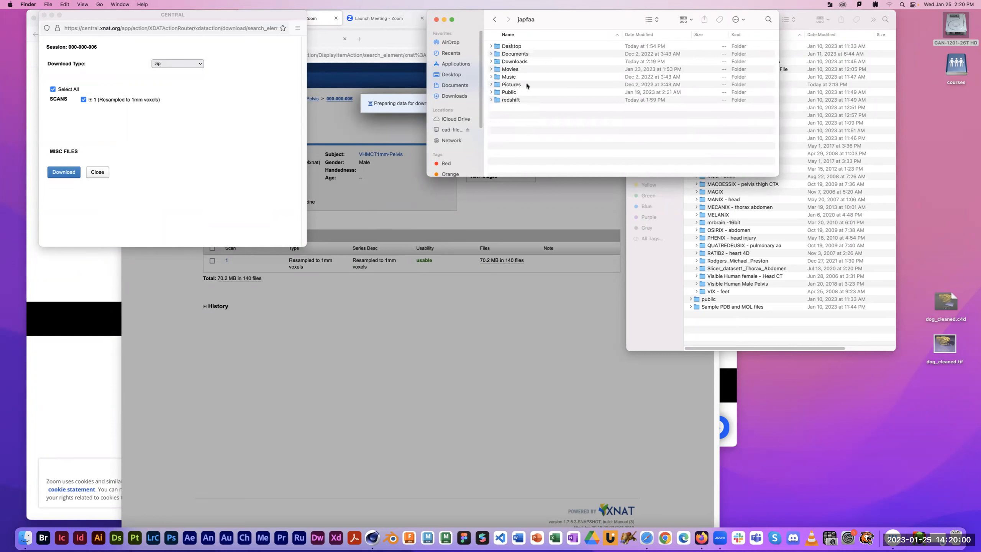
double_click(529, 61)
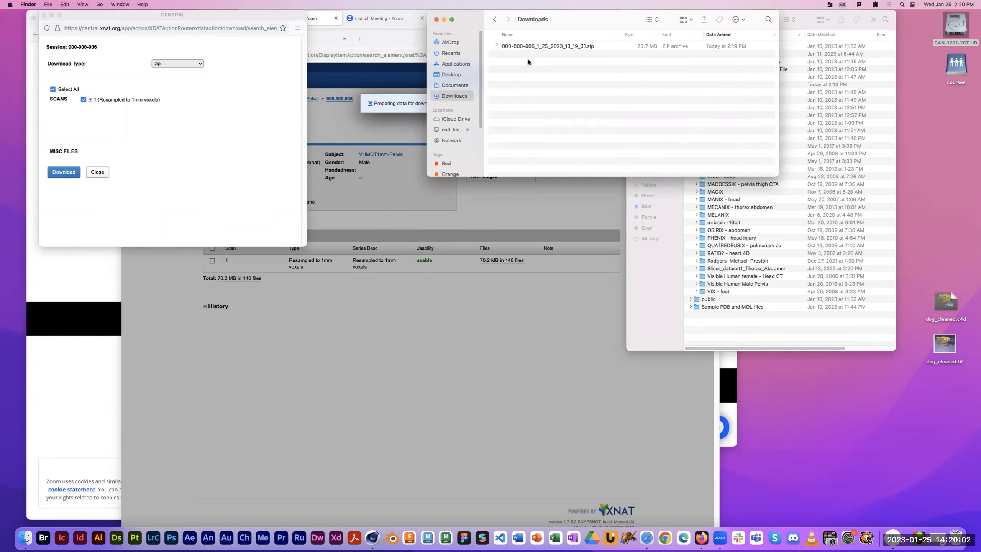
left_click_drag(496, 46, 858, 392)
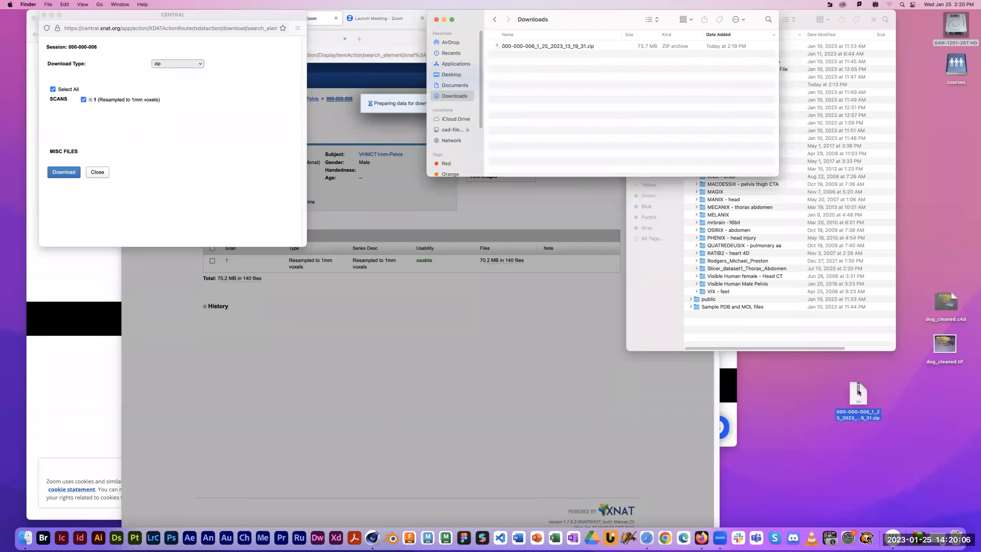
left_click(437, 20)
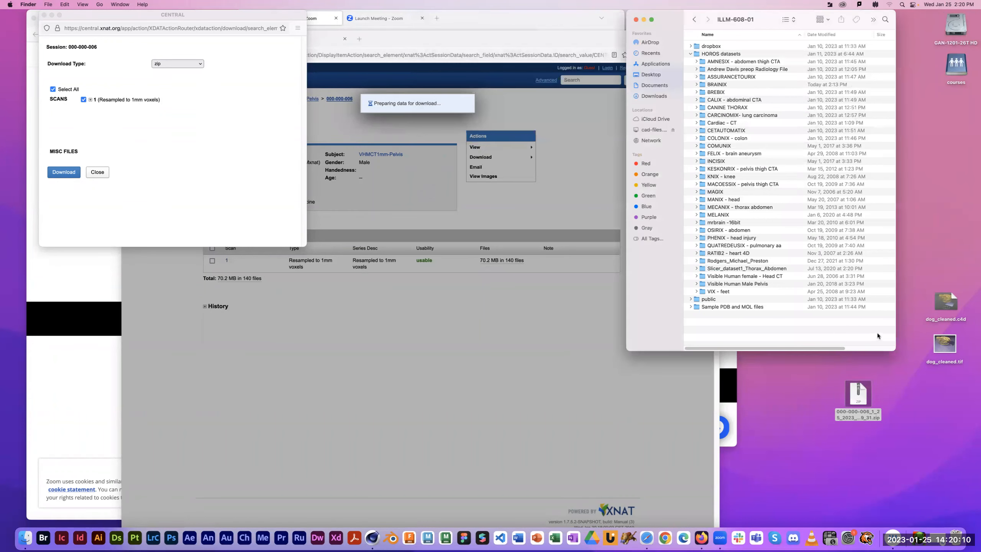
Unzip the 000-000-006 archive on the desktop and move the zip to the Trash
double_click(854, 398)
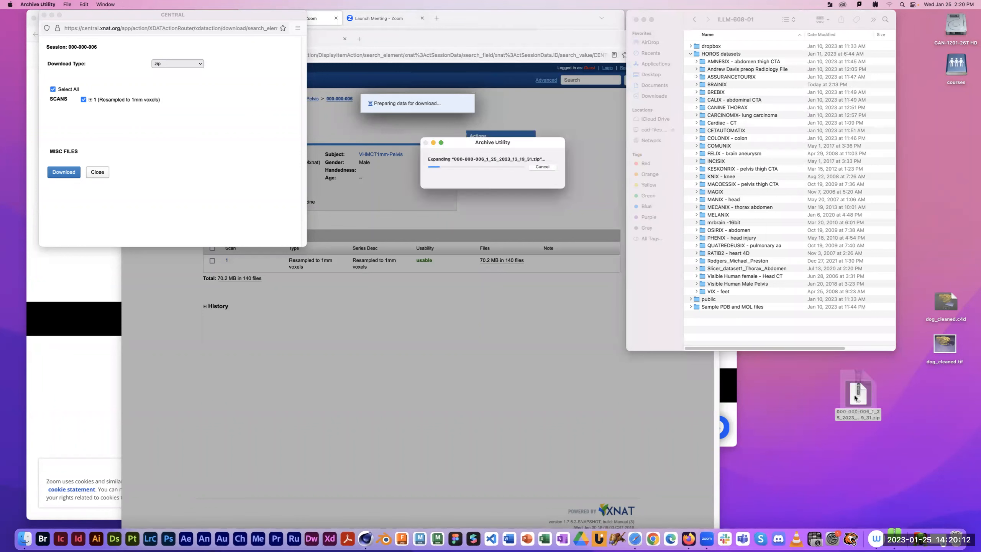
left_click_drag(906, 414, 955, 532)
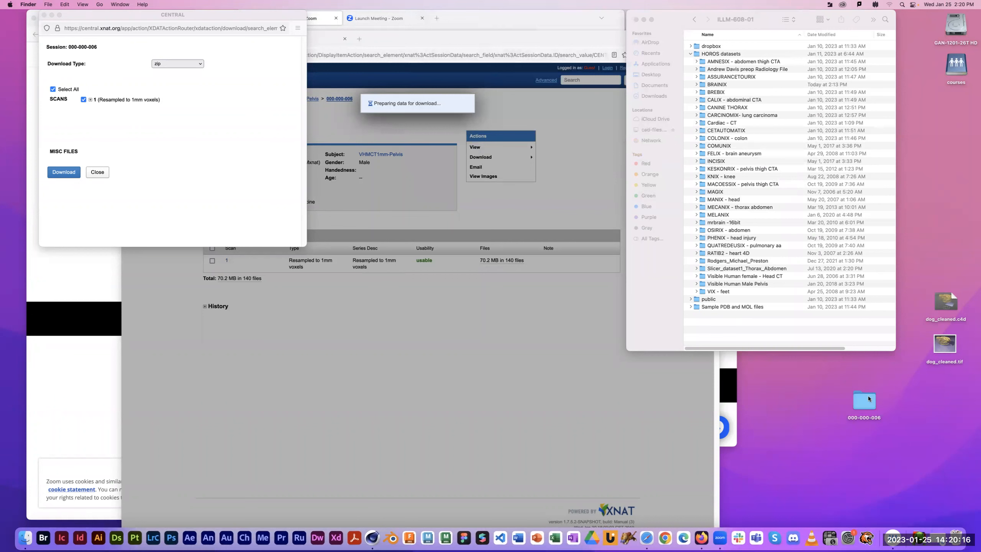
left_click_drag(867, 402, 855, 388)
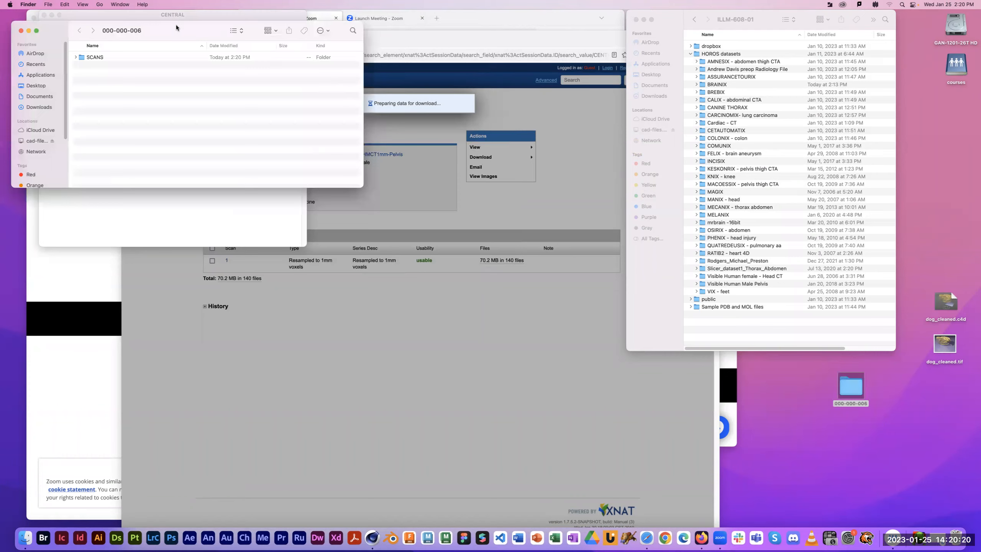
Expand SCANS > 1 > DICOM in the 000-000-006 folder to review the vhm .dcm slices
left_click_drag(177, 27, 557, 113)
left_click(457, 143)
left_click(462, 151)
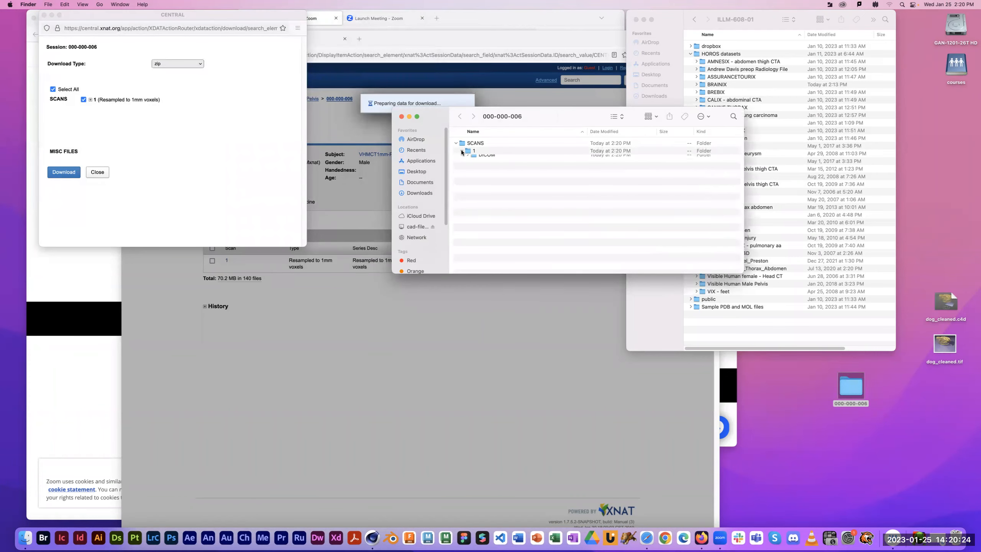
left_click(467, 159)
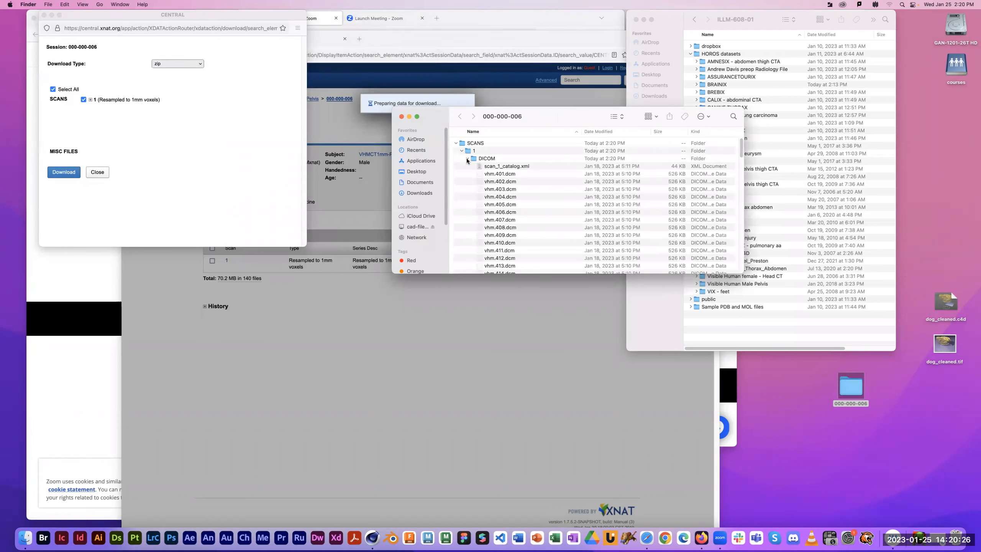
scroll(562, 235, "down", 10)
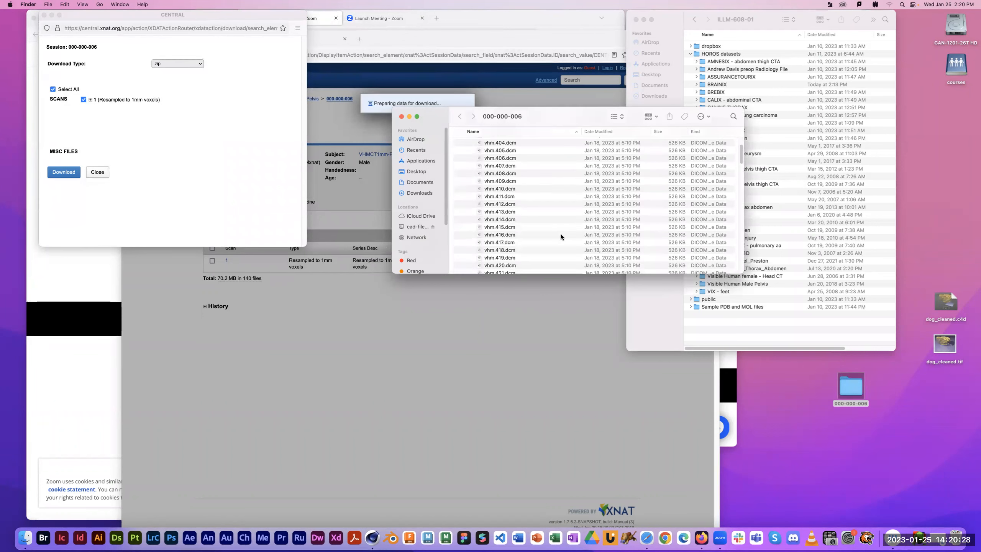
scroll(561, 236, "down", 20)
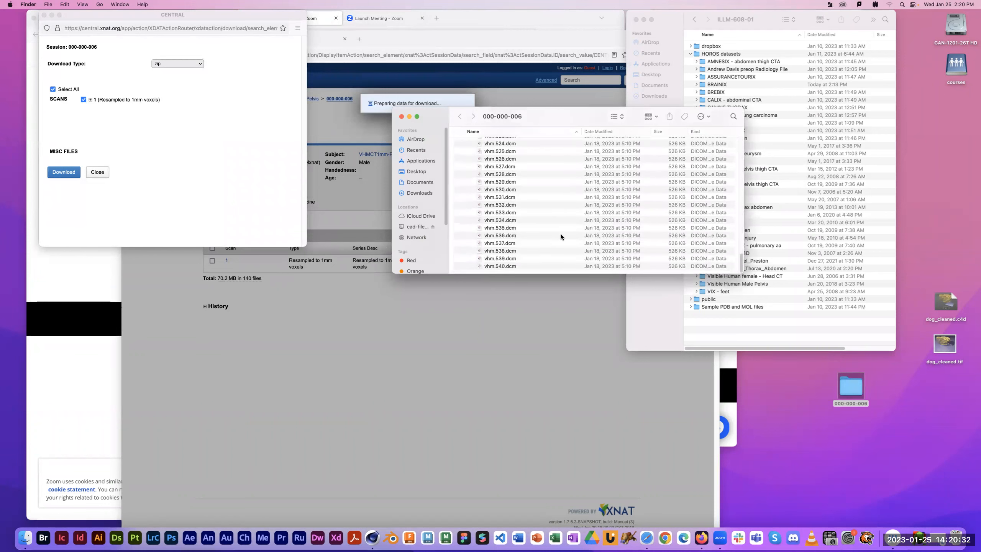
scroll(562, 237, "up", 15)
scroll(561, 234, "up", 20)
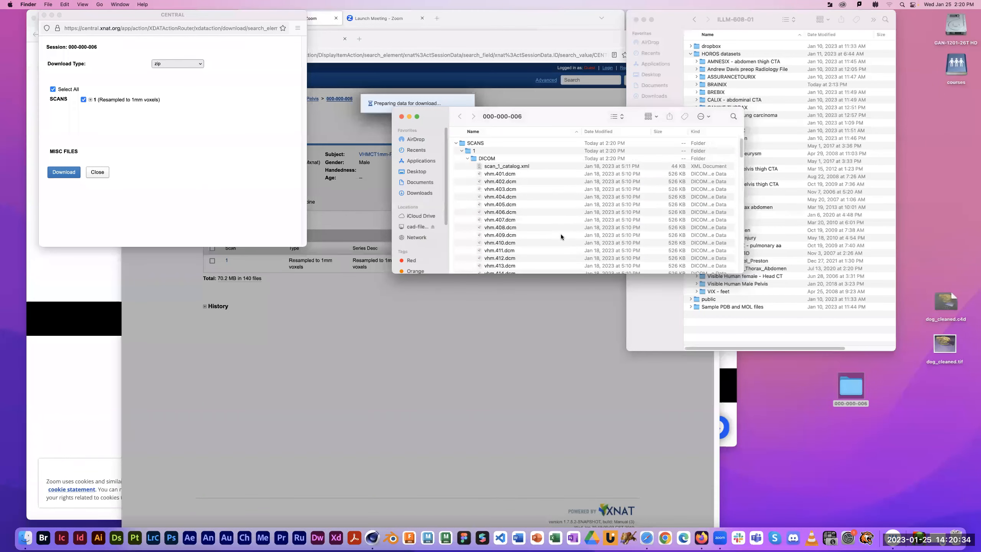
Collapse the DICOM, 1 and SCANS folders, close the Finder window and the XNAT download popup
left_click(468, 159)
left_click(460, 151)
left_click(456, 143)
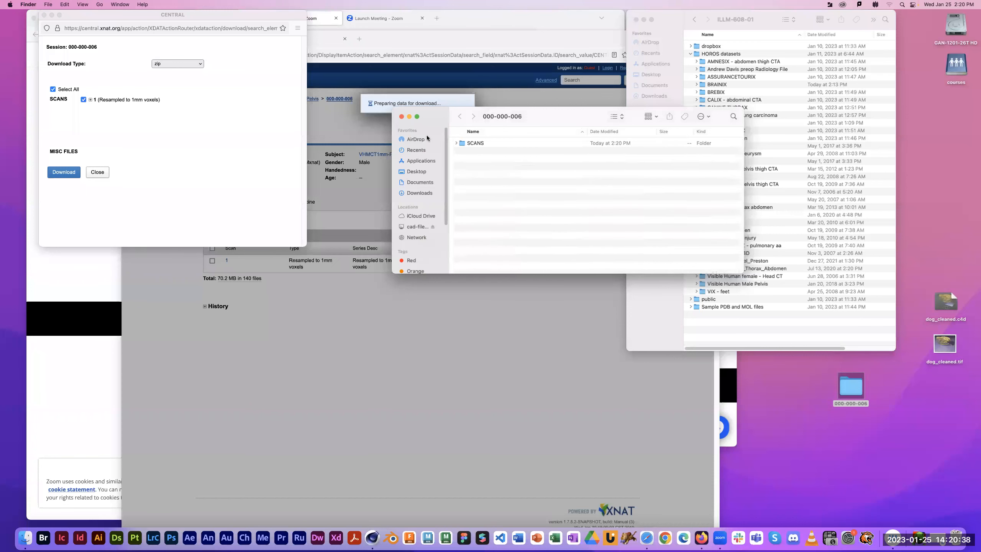
left_click(401, 117)
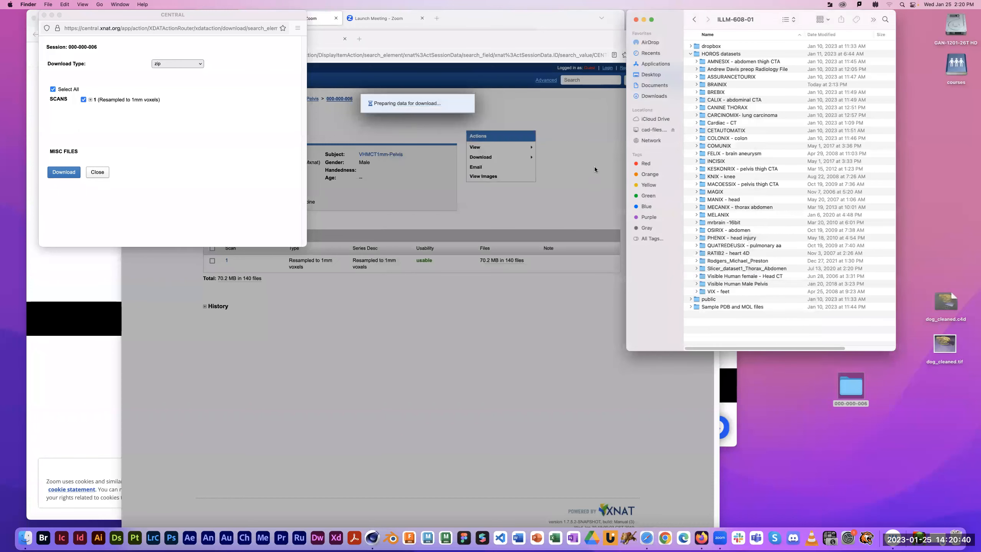
left_click(43, 14)
Return to the XNAT CENTRAL home page and run a CT imaging session search
left_click(555, 158)
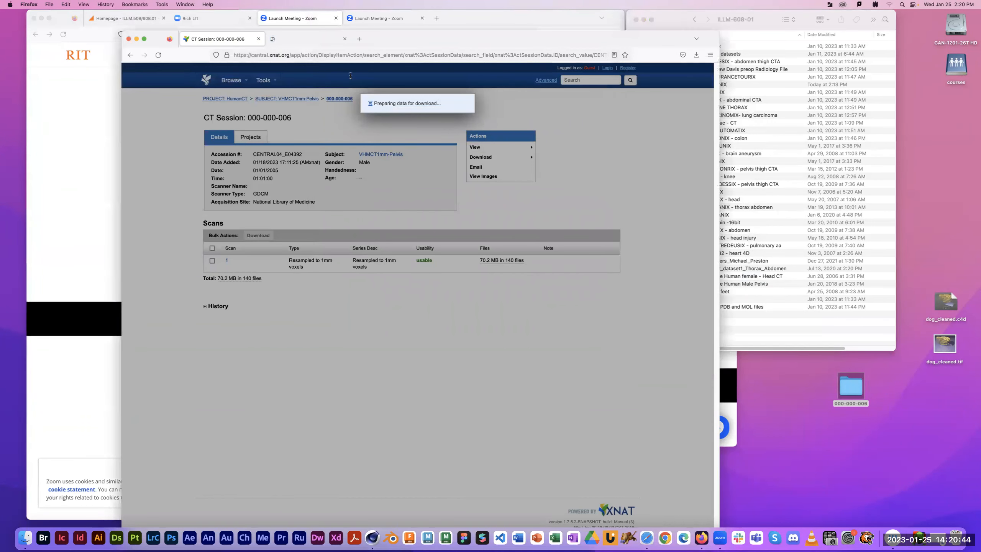
left_click(129, 56)
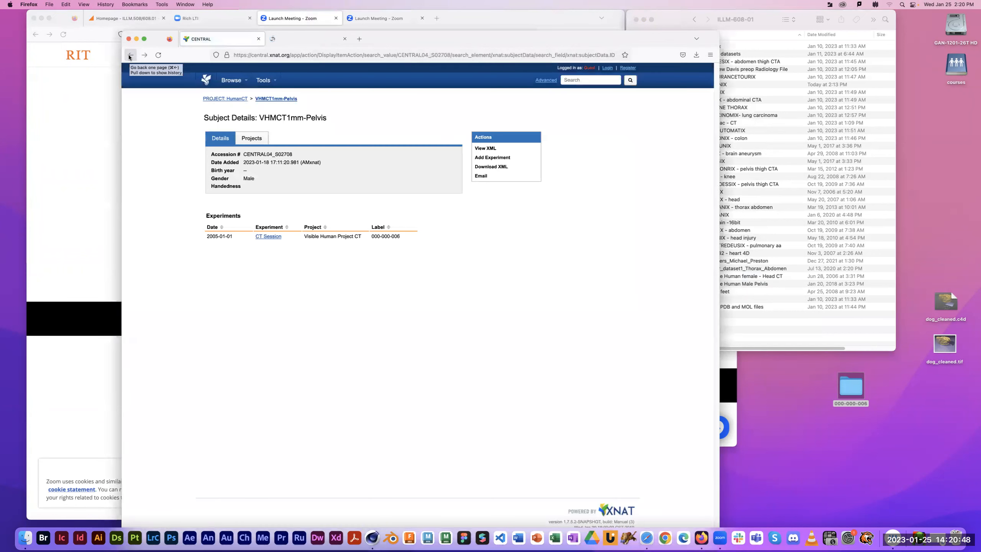
left_click(129, 57)
left_click(129, 56)
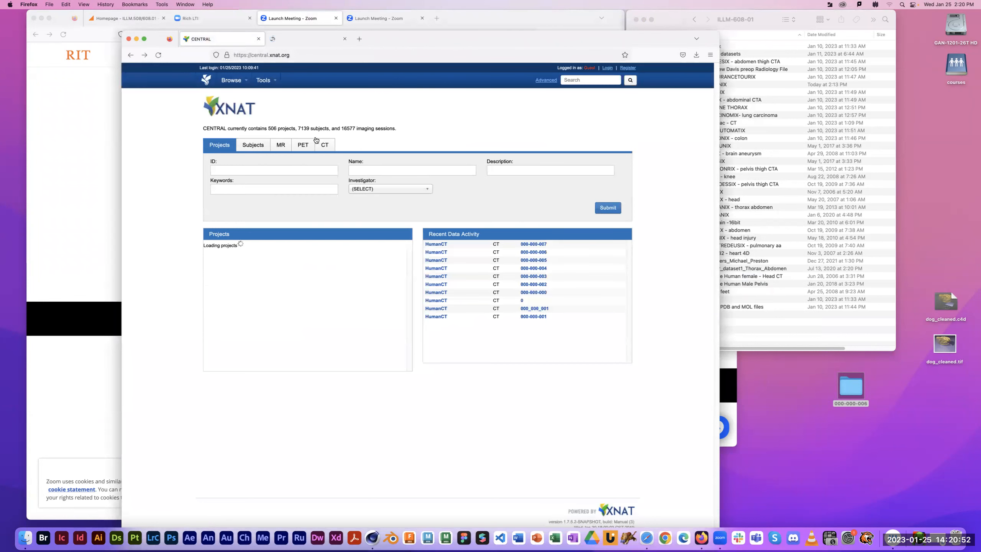
left_click(324, 145)
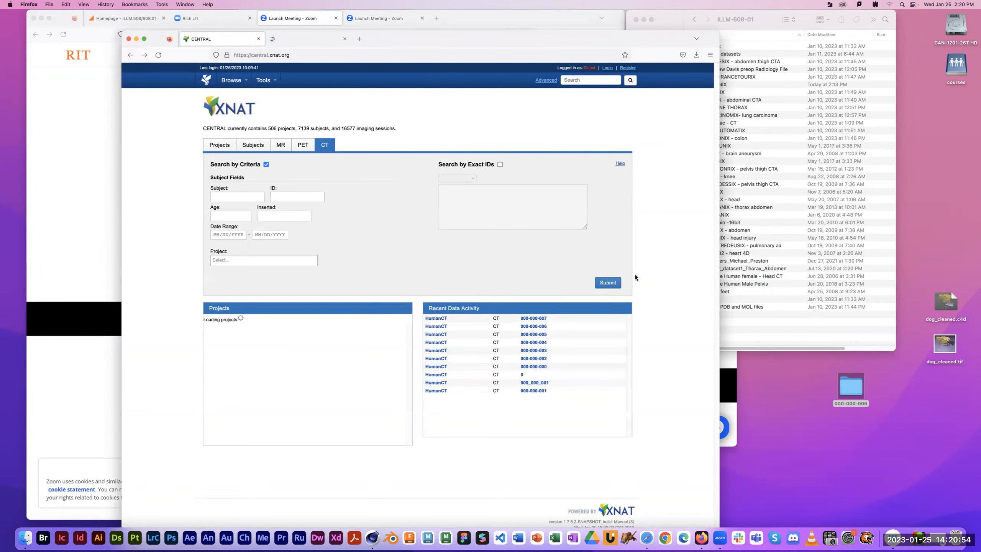
left_click(605, 283)
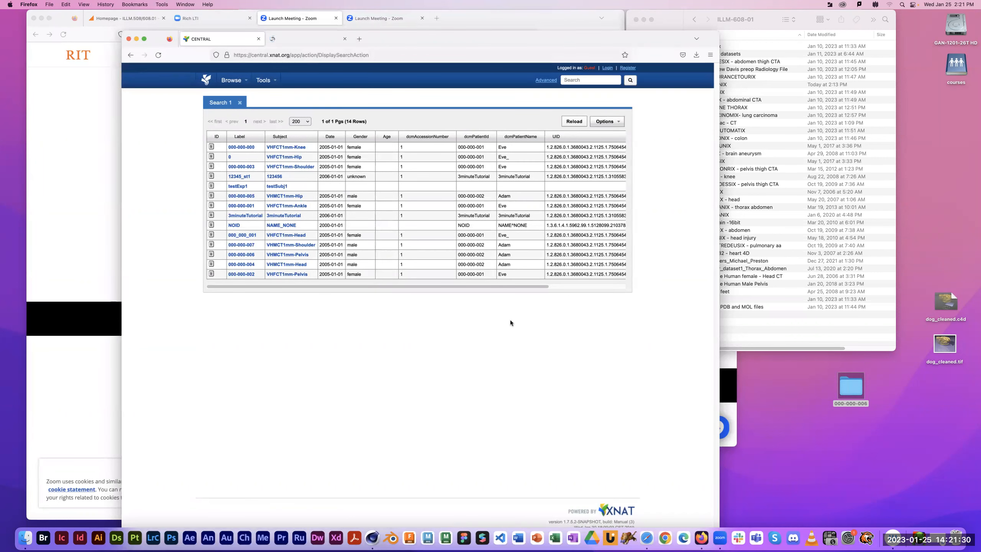
Run an unfiltered MR imaging session search, leaving gender unset, and skim the results
left_click(130, 56)
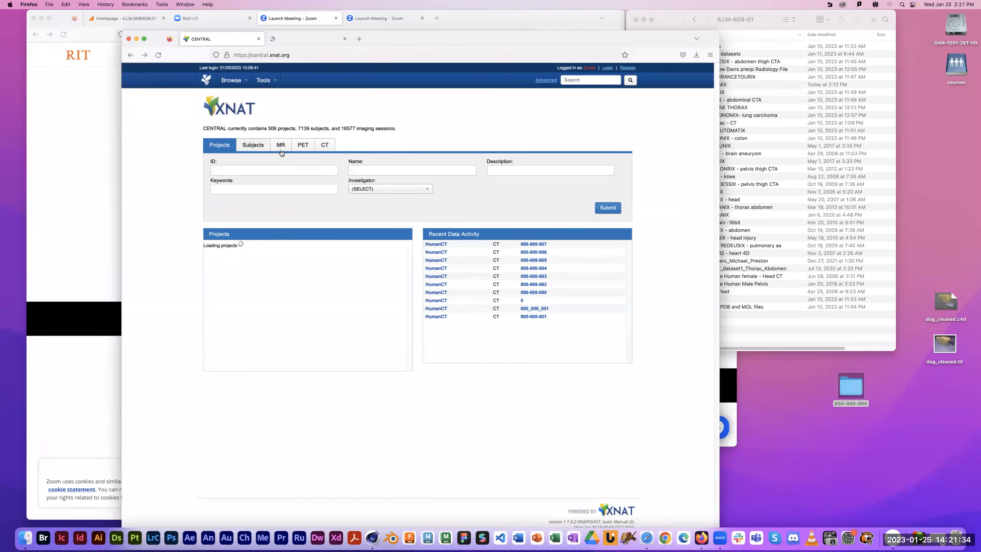
left_click(281, 149)
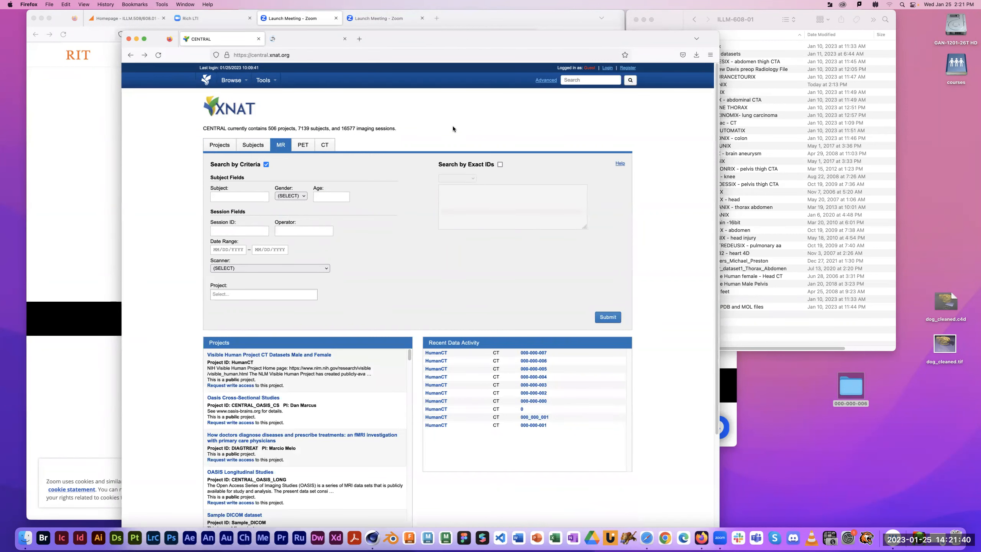
left_click(291, 196)
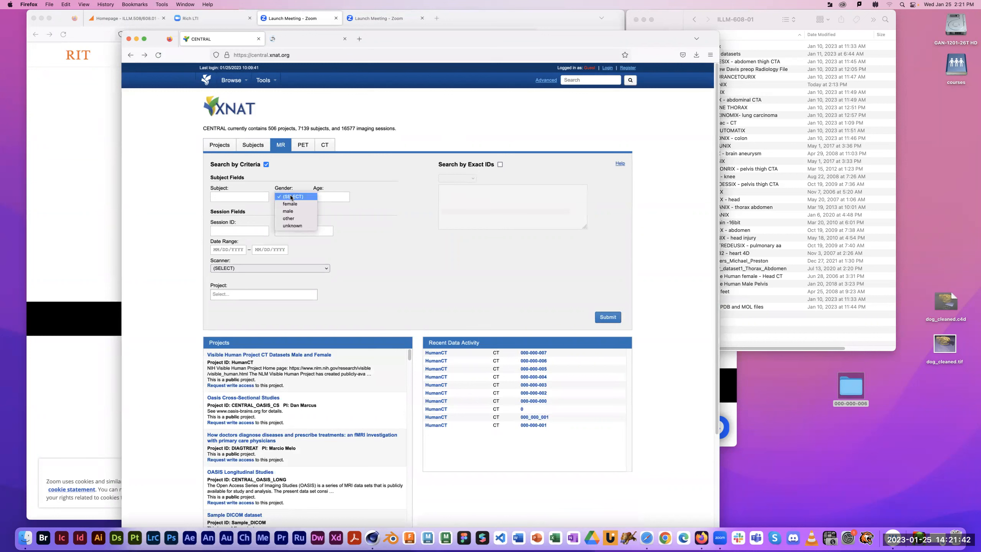
left_click(306, 164)
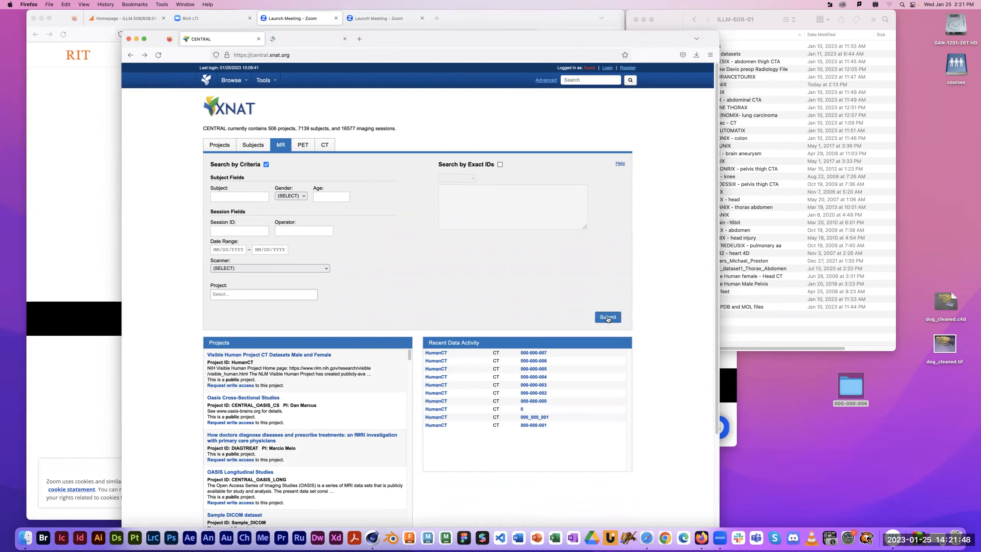
left_click(608, 317)
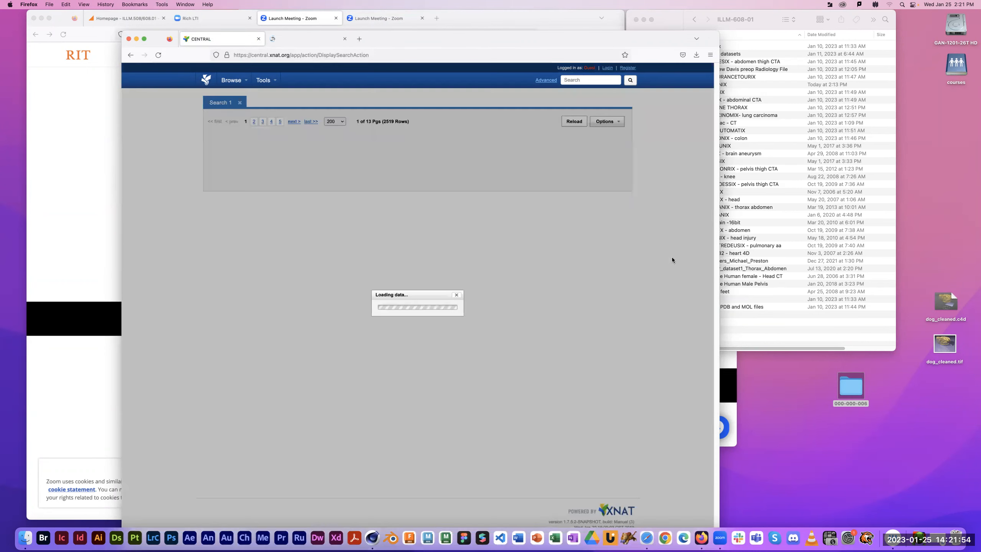
scroll(464, 369, "down", 10)
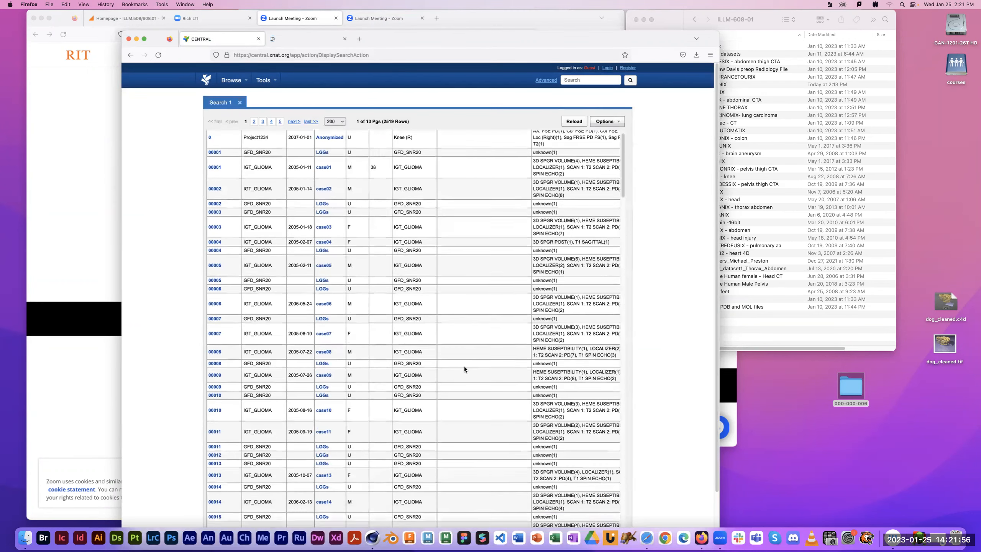
scroll(465, 369, "down", 20)
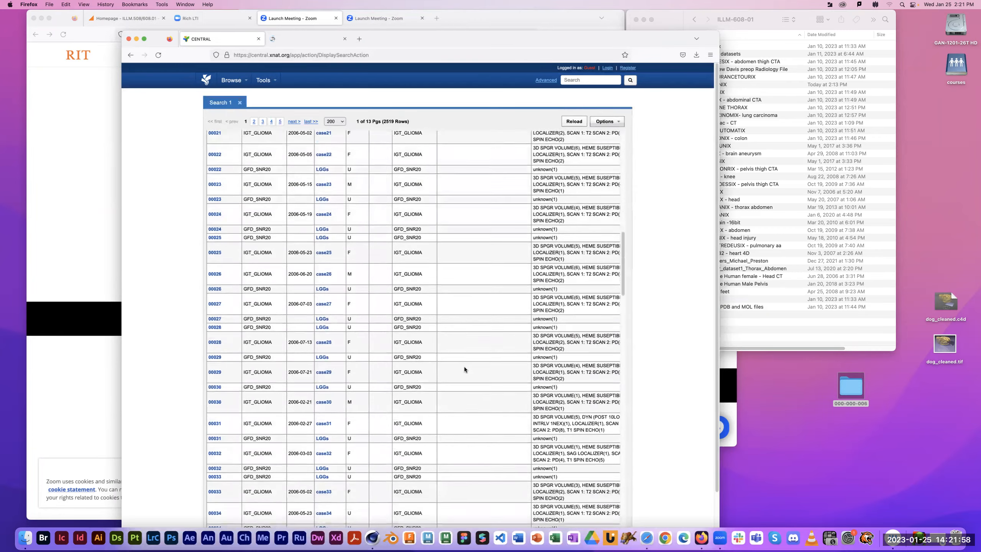
scroll(465, 369, "up", 20)
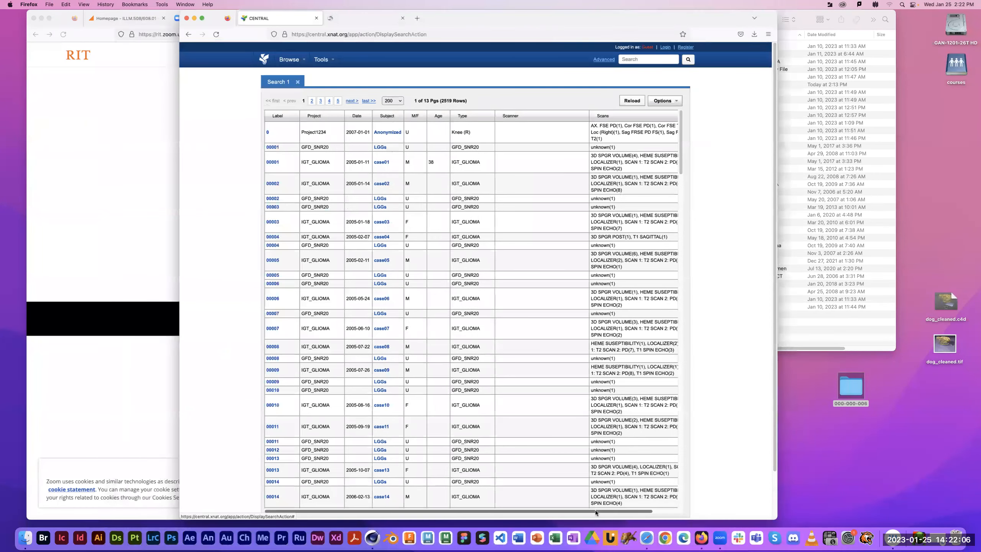
Browse the 2519-row Search 1 table of IGT_GLIOMA scans, then close the XNAT CENTRAL tab
left_click_drag(600, 511, 624, 510)
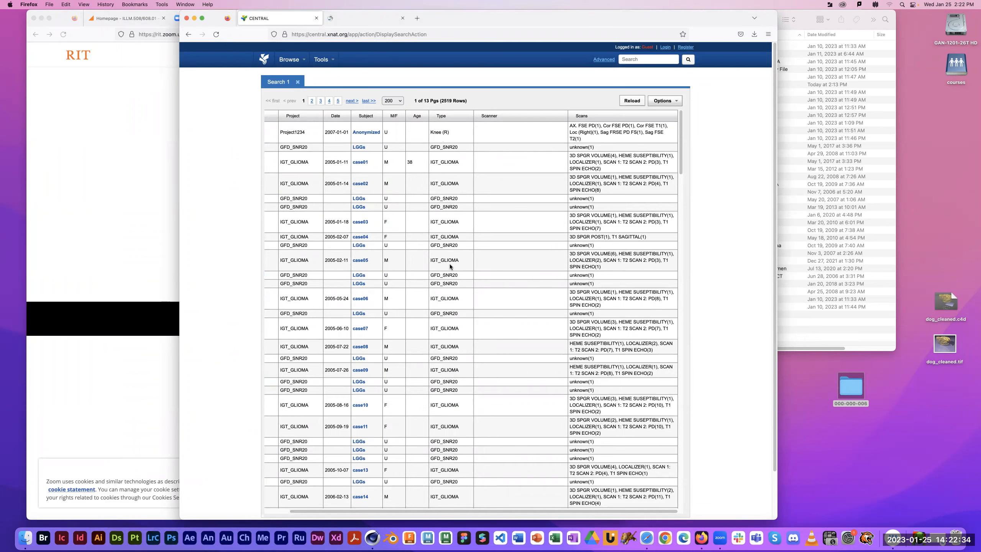
scroll(451, 267, "down", 2)
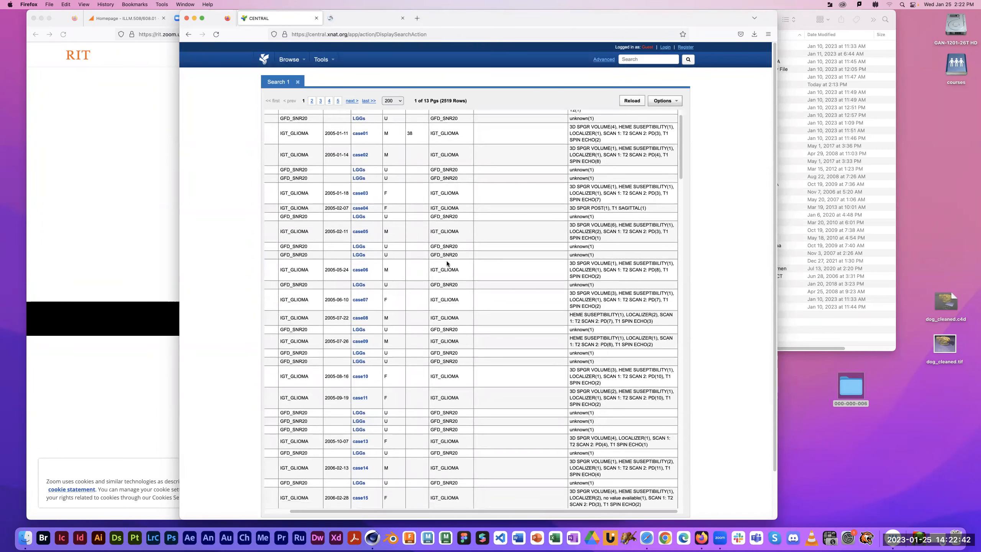
scroll(448, 263, "up", 2)
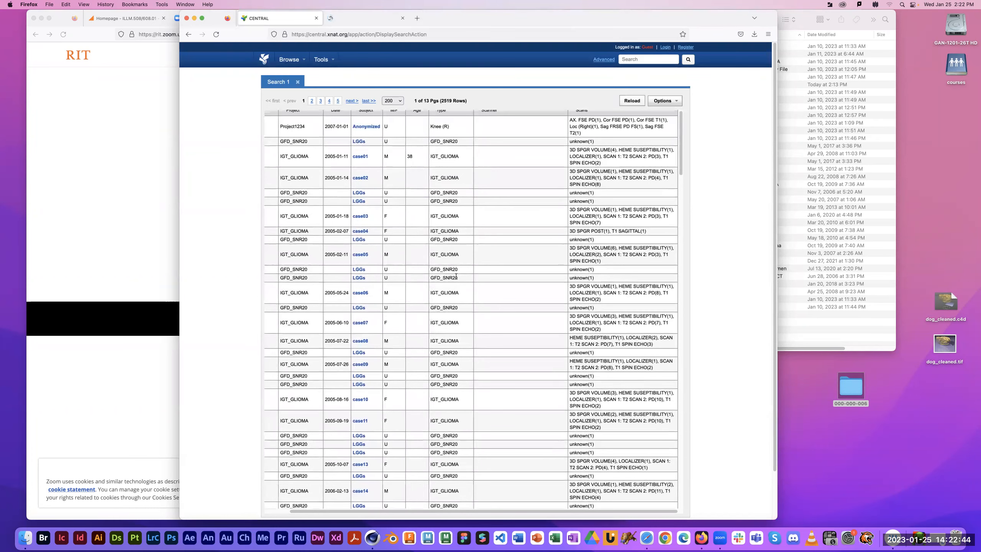
scroll(456, 276, "down", 5)
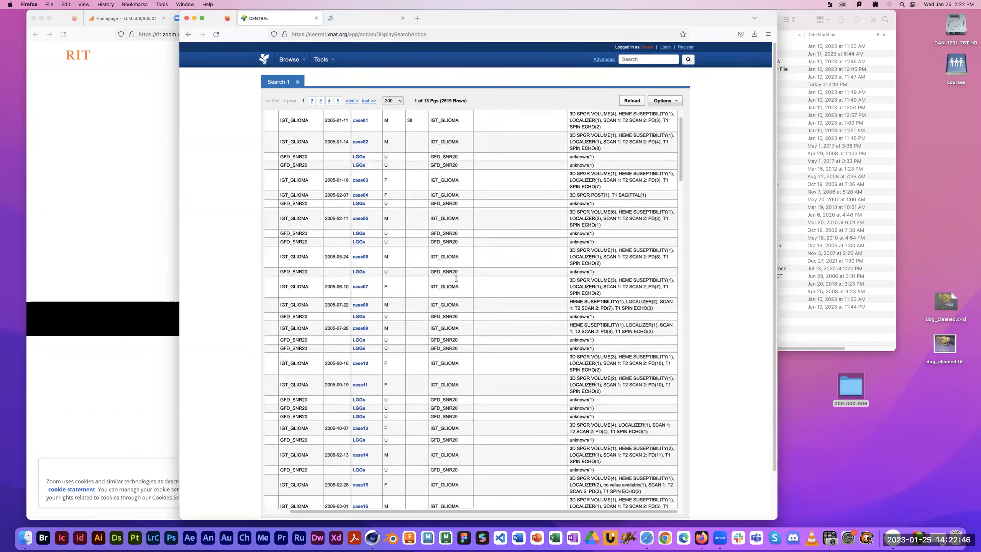
scroll(457, 279, "down", 1)
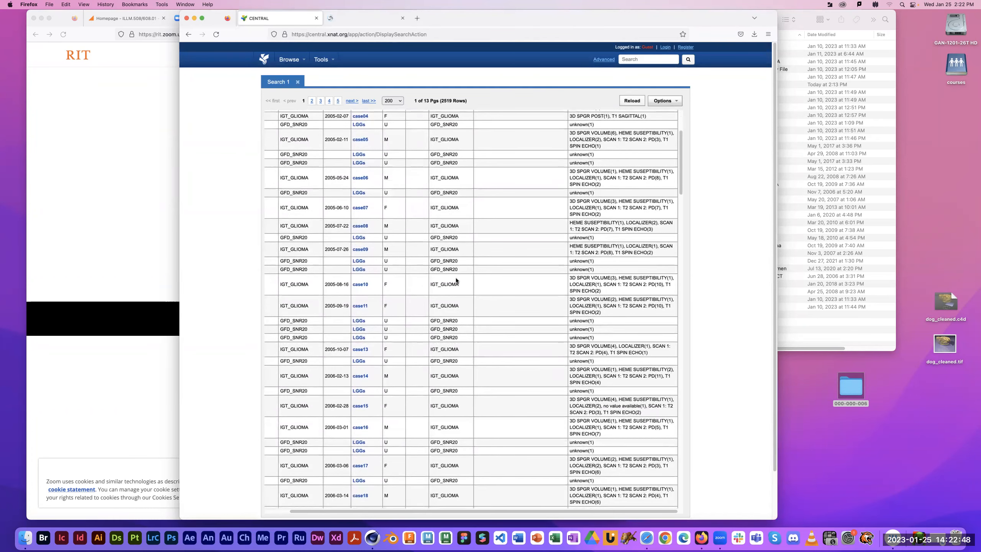
scroll(456, 281, "down", 4)
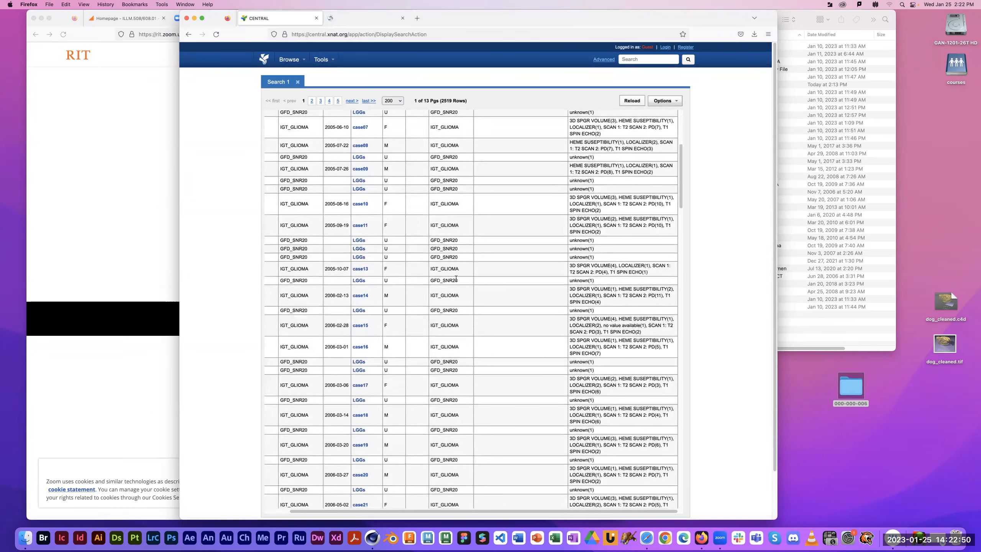
scroll(457, 278, "down", 4)
scroll(456, 278, "down", 2)
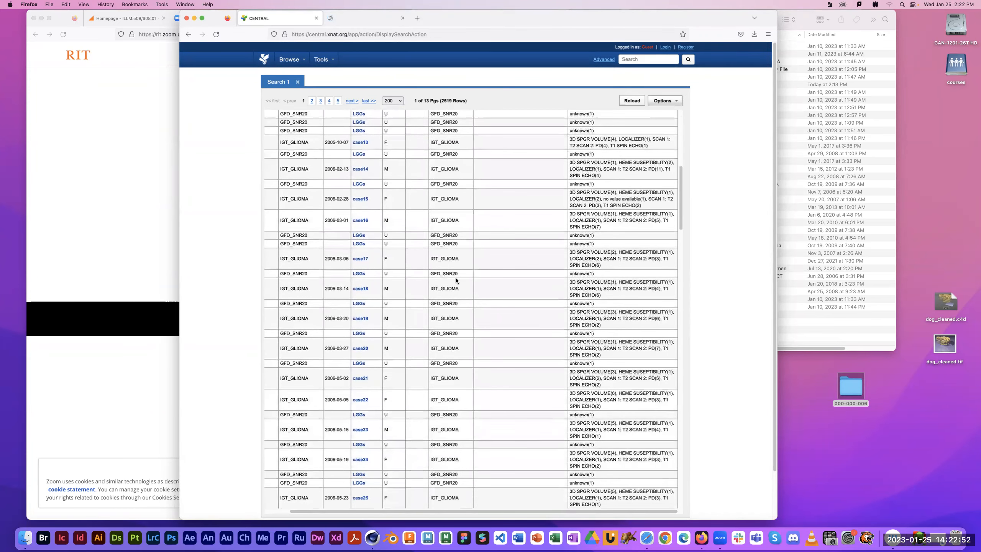
scroll(456, 280, "down", 1)
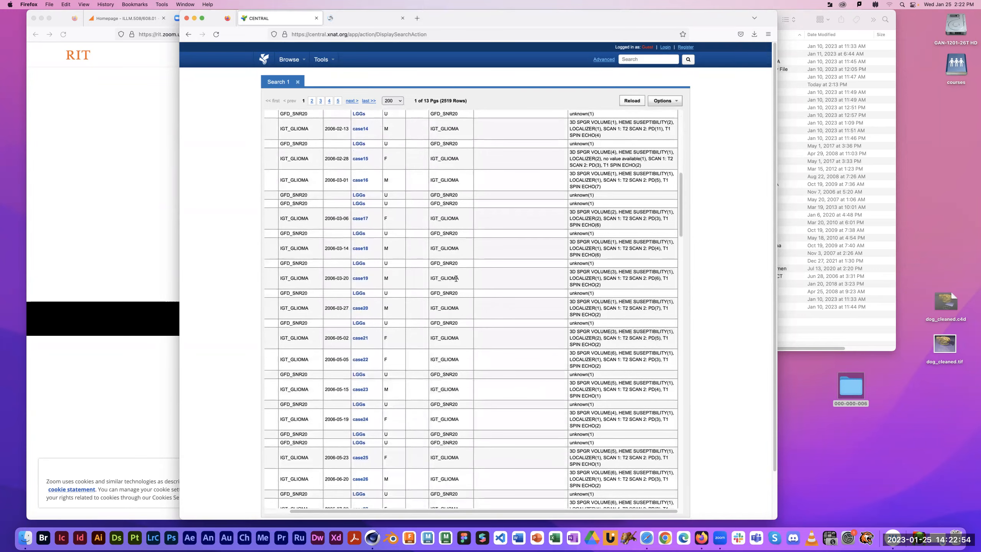
scroll(456, 280, "up", 15)
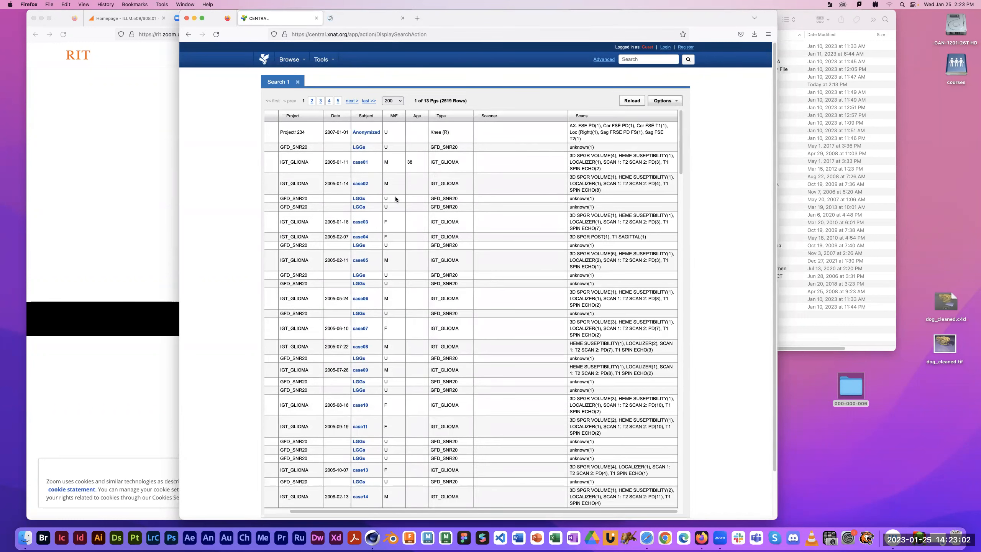
scroll(418, 275, "down", 4)
scroll(418, 275, "down", 20)
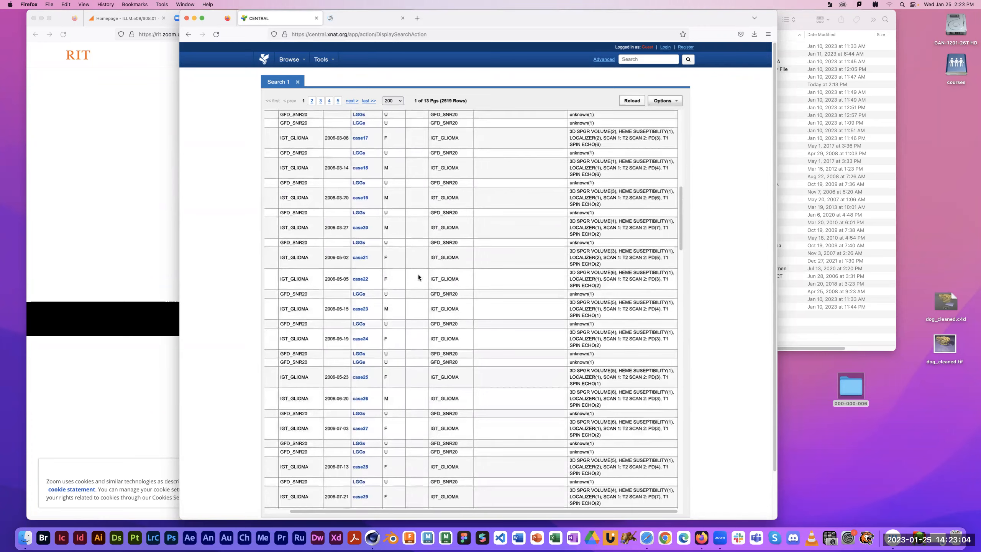
scroll(419, 274, "down", 3)
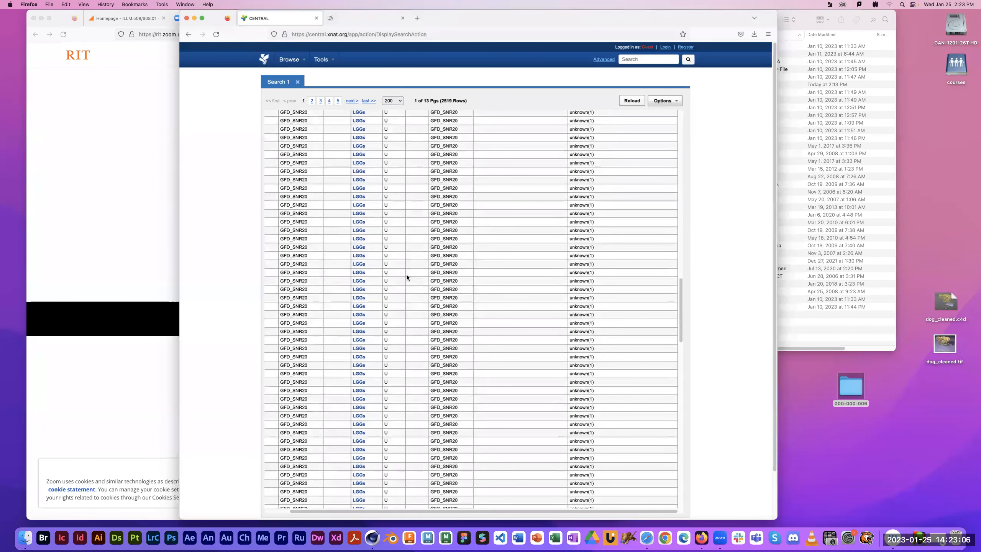
scroll(406, 274, "down", 5)
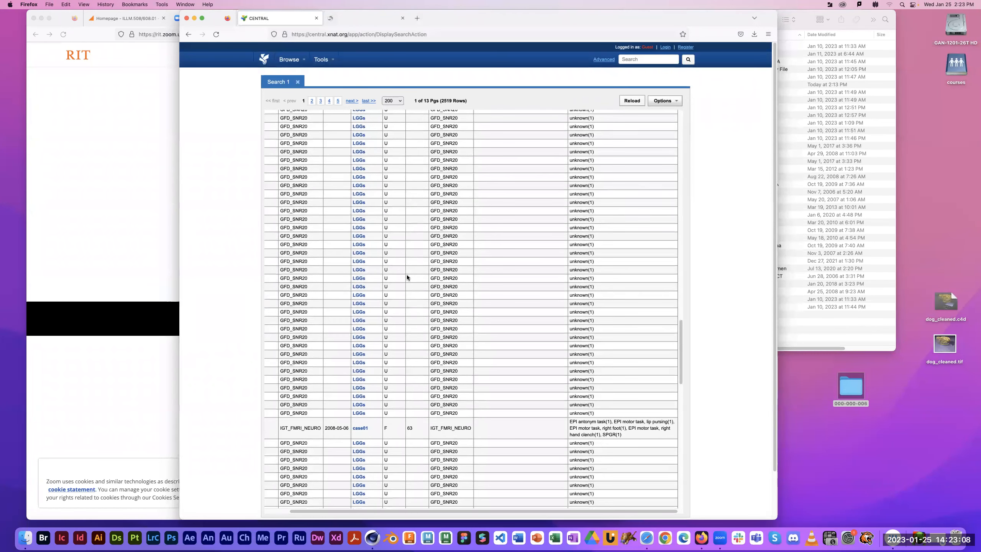
scroll(408, 277, "down", 5)
scroll(407, 274, "up", 1)
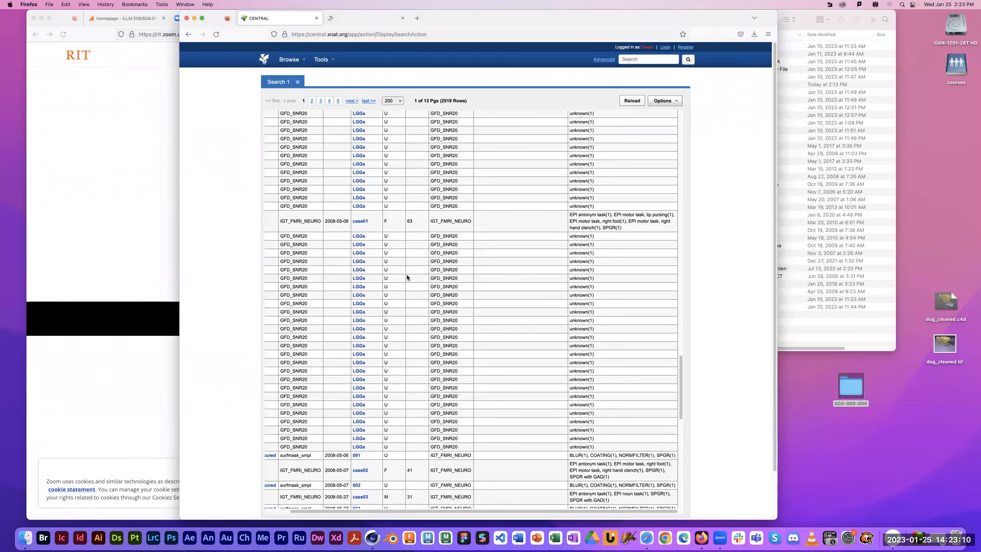
scroll(408, 275, "up", 20)
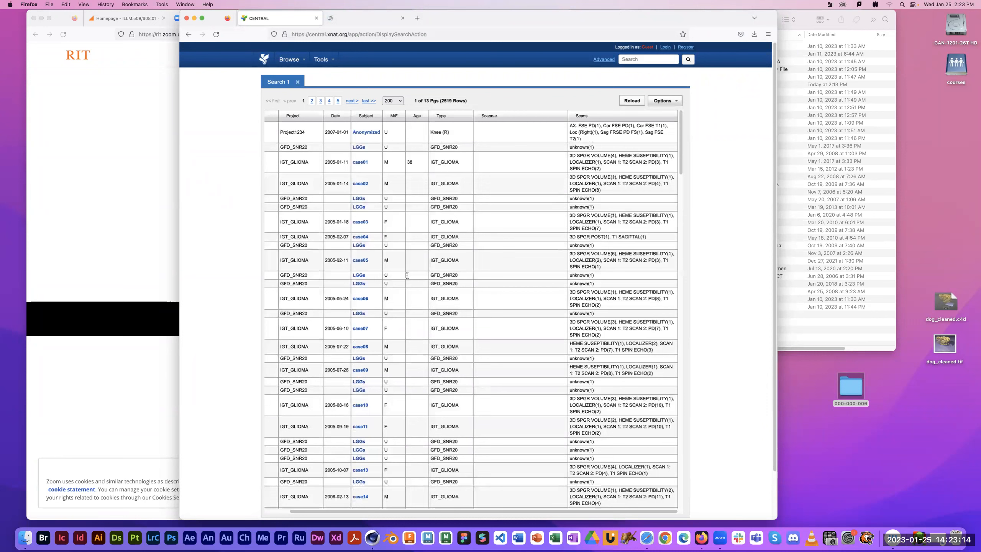
left_click(316, 18)
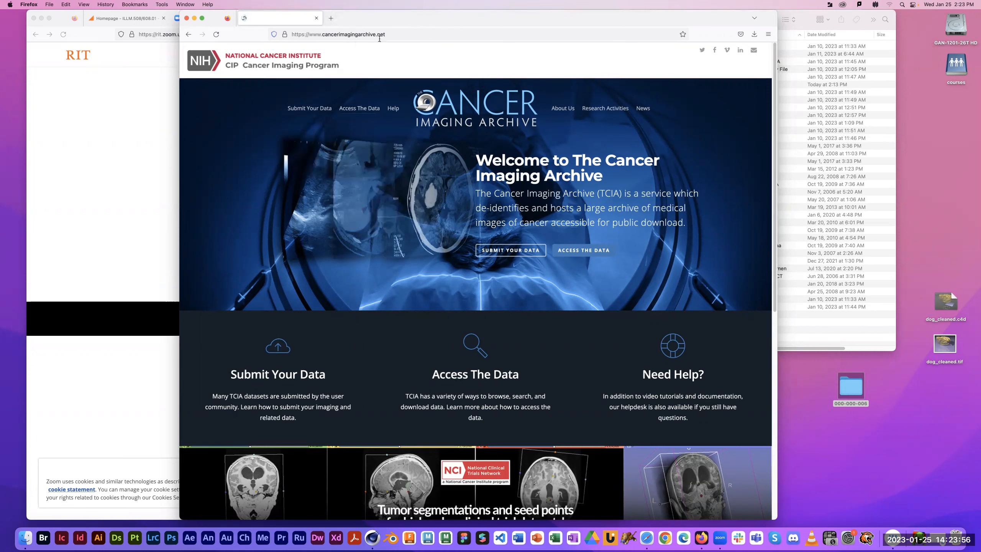
Show the 'Access The Data' dropdown on the TCIA homepage
mouse_move(361, 104)
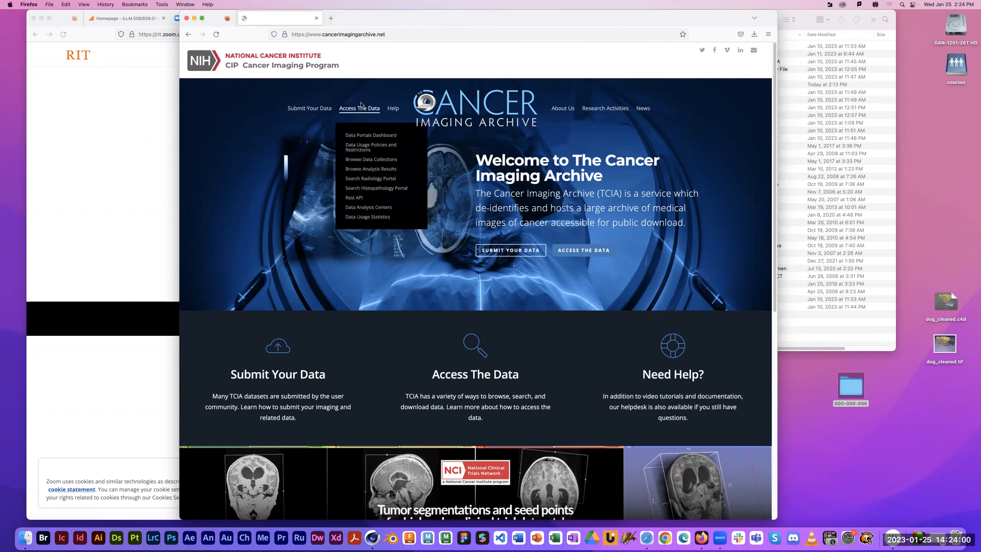
Open Browse Data Collections, scroll the collections table, and sort it by Cancer Type
left_click(362, 159)
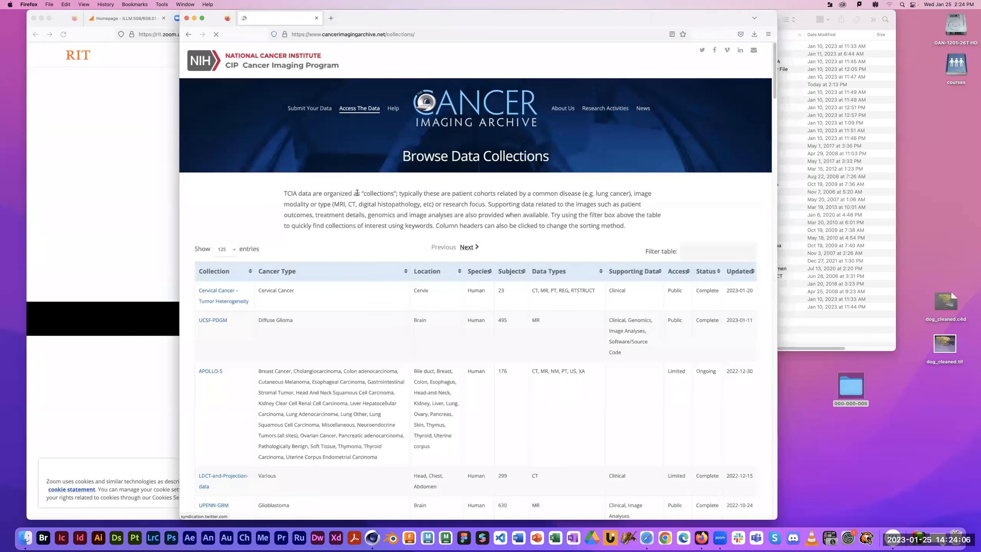
scroll(356, 328, "down", 10)
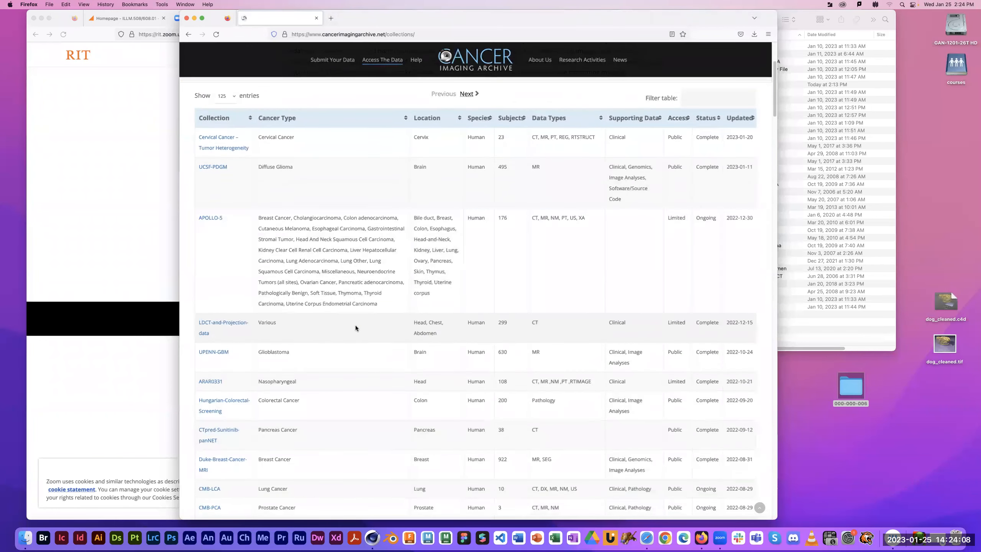
scroll(356, 328, "down", 20)
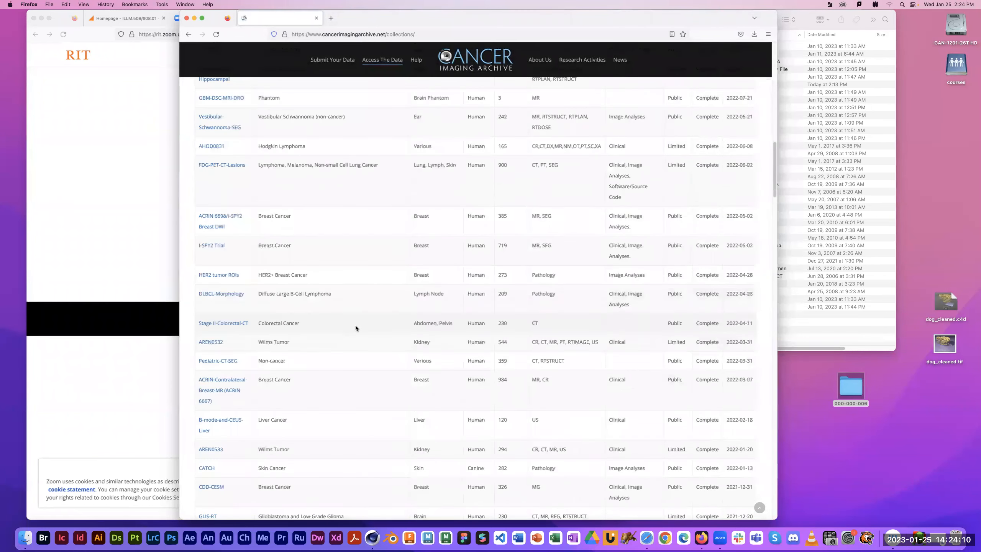
scroll(356, 327, "down", 20)
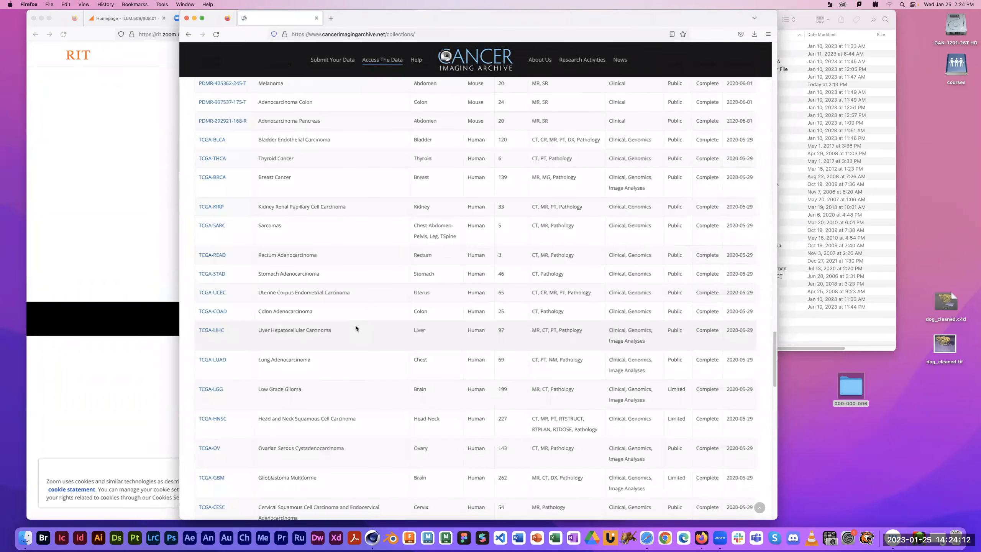
scroll(356, 328, "down", 5)
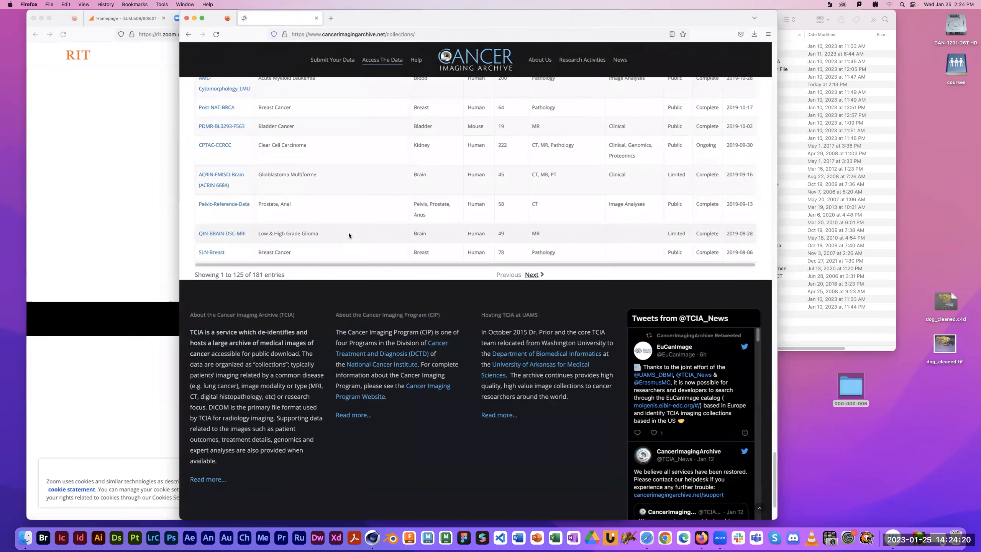
scroll(349, 234, "up", 10)
scroll(350, 232, "up", 15)
scroll(349, 233, "up", 20)
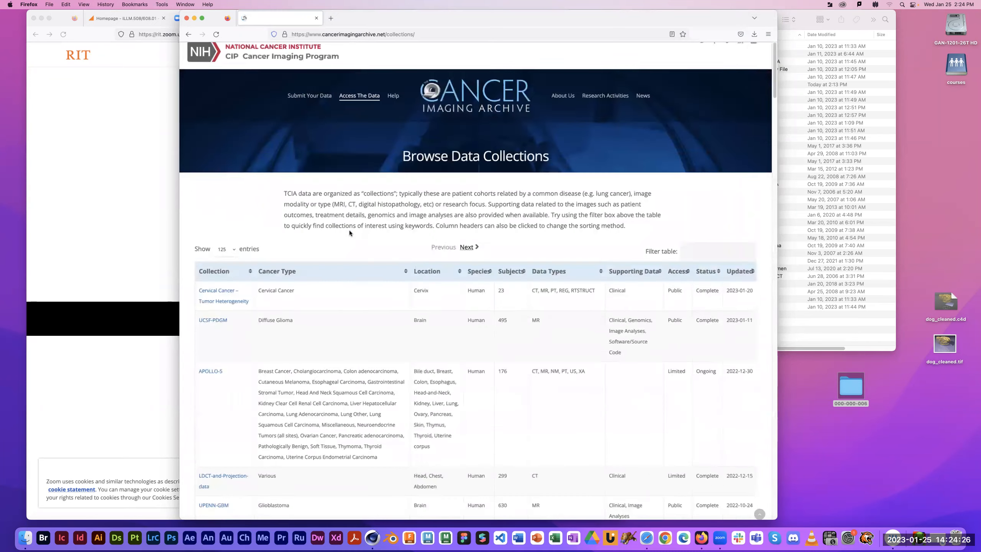
scroll(349, 232, "down", 5)
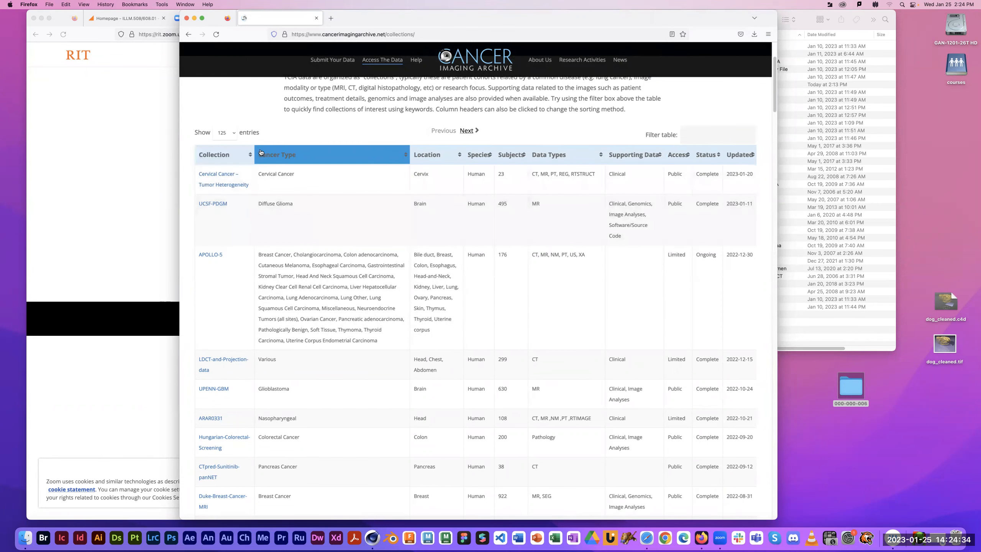
left_click(293, 155)
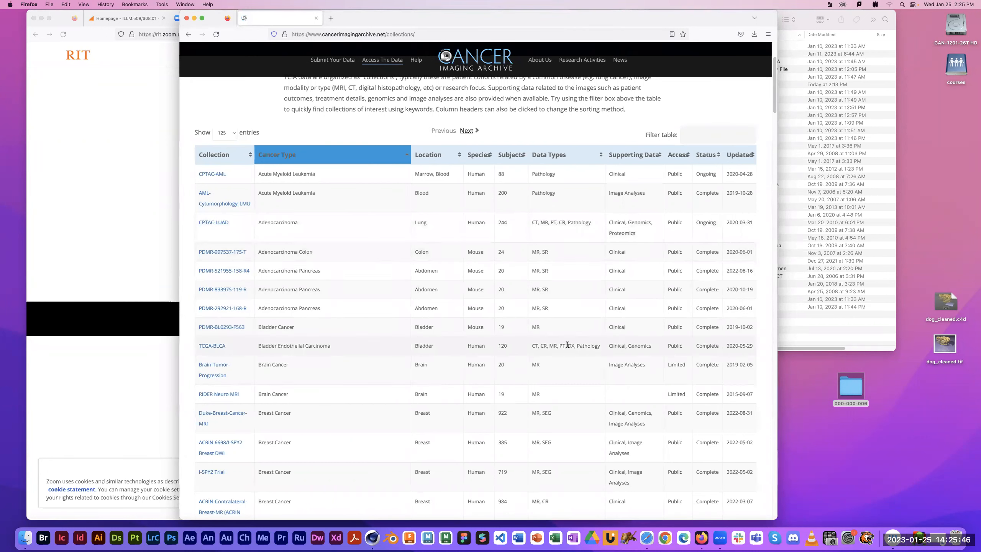
scroll(578, 343, "down", 3)
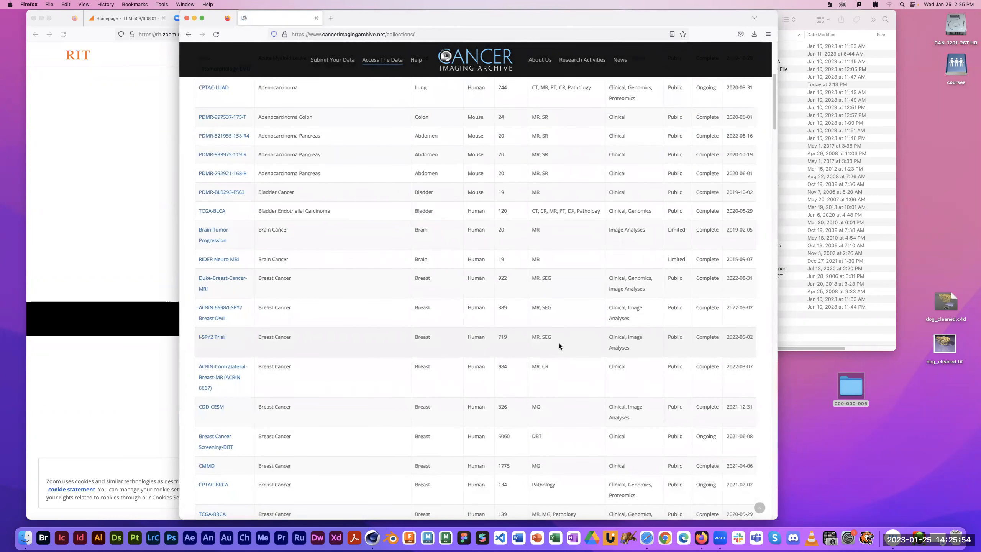
scroll(559, 344, "up", 2)
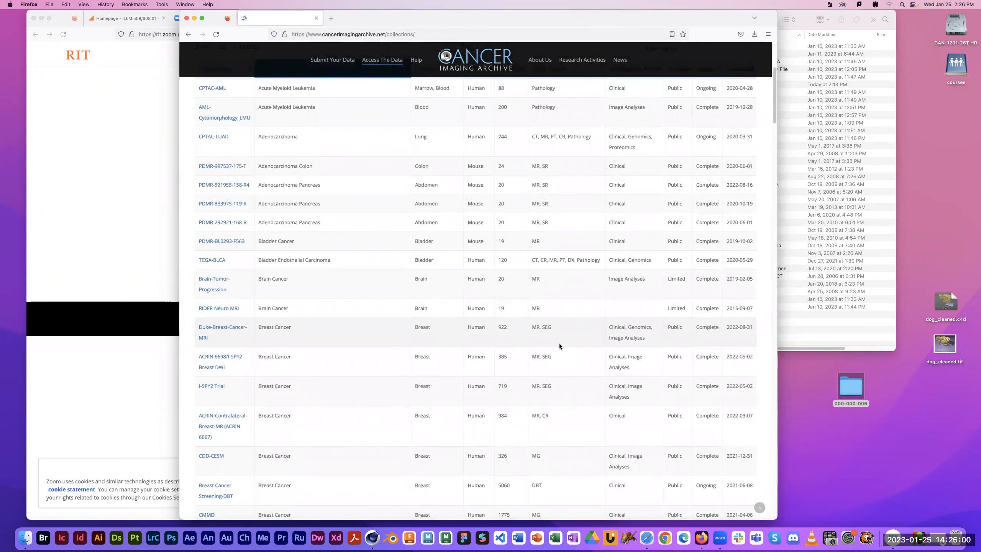
scroll(560, 347, "down", 6)
scroll(559, 347, "down", 2)
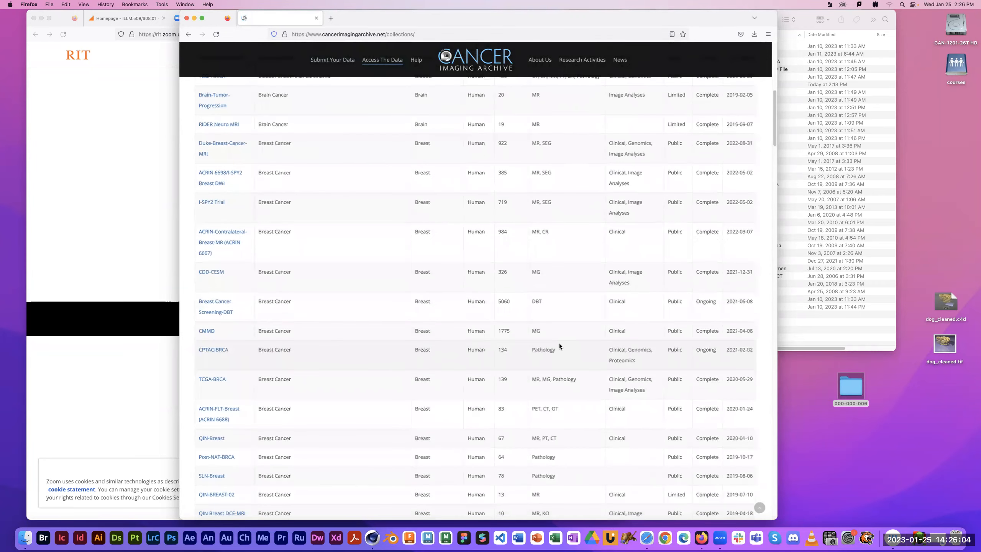
scroll(560, 346, "down", 9)
scroll(560, 346, "down", 8)
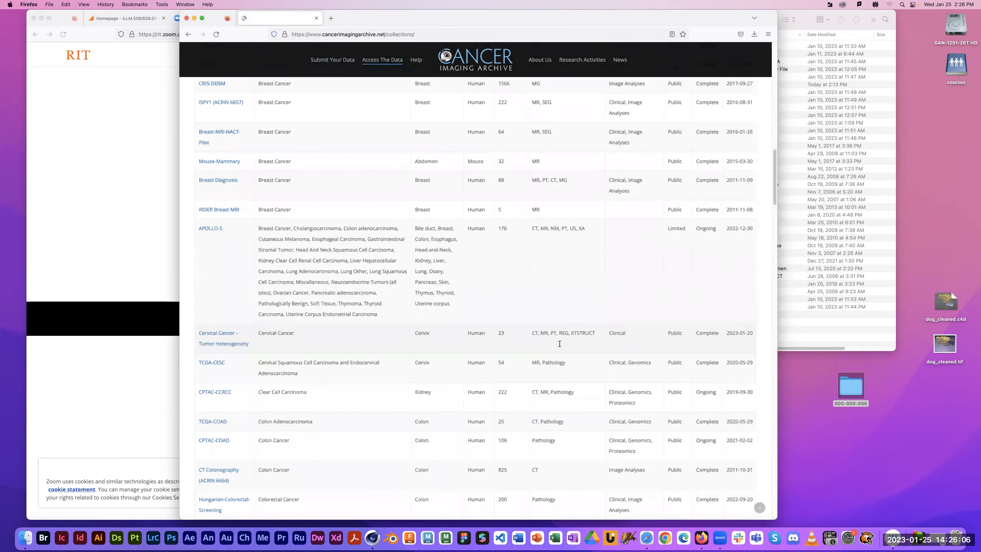
scroll(560, 346, "down", 10)
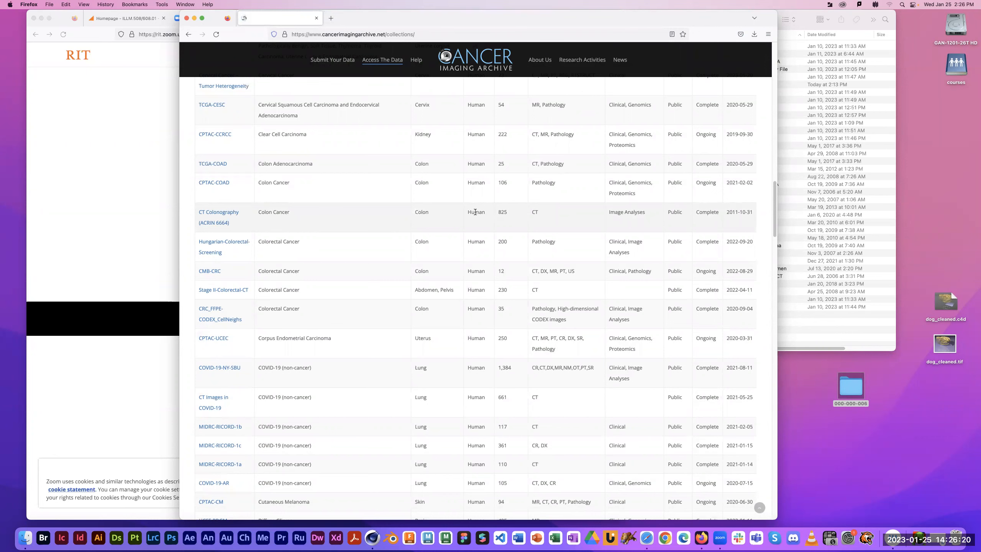
scroll(505, 215, "up", 5)
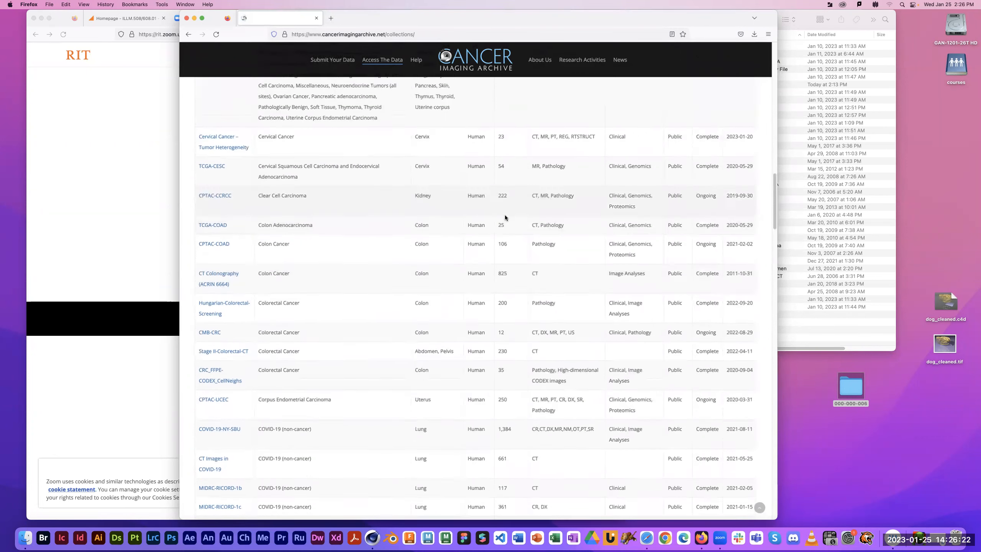
scroll(505, 217, "up", 15)
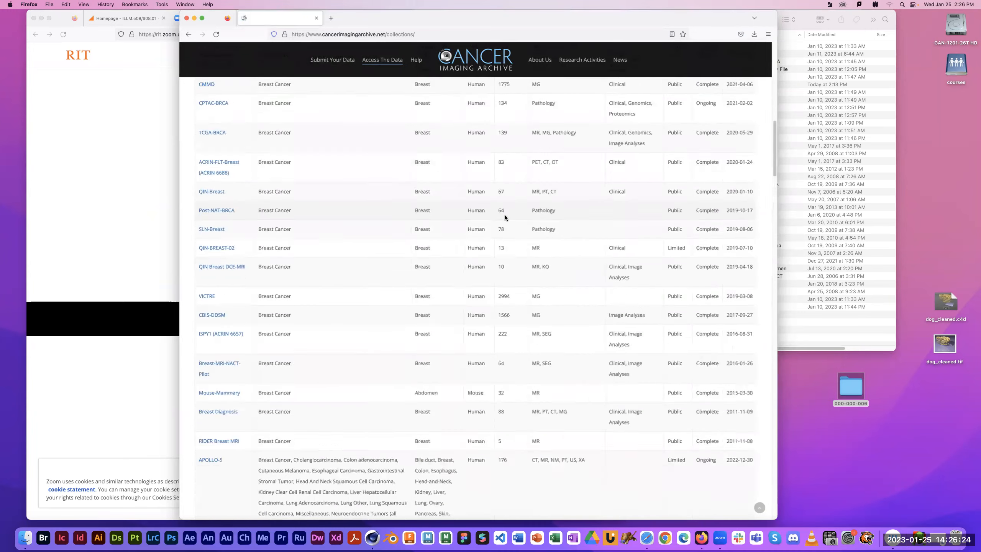
scroll(505, 217, "up", 8)
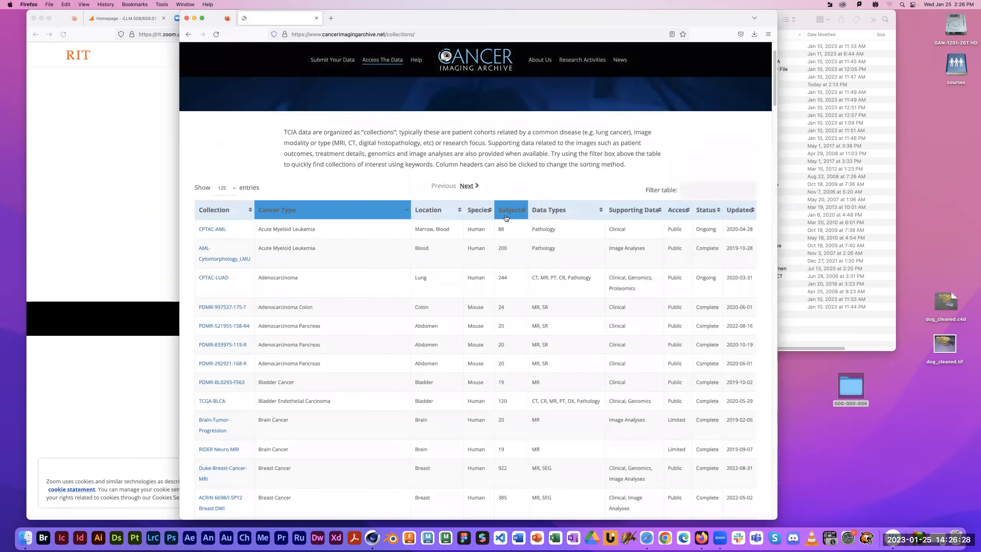
scroll(506, 217, "down", 15)
scroll(504, 218, "down", 12)
scroll(505, 218, "down", 5)
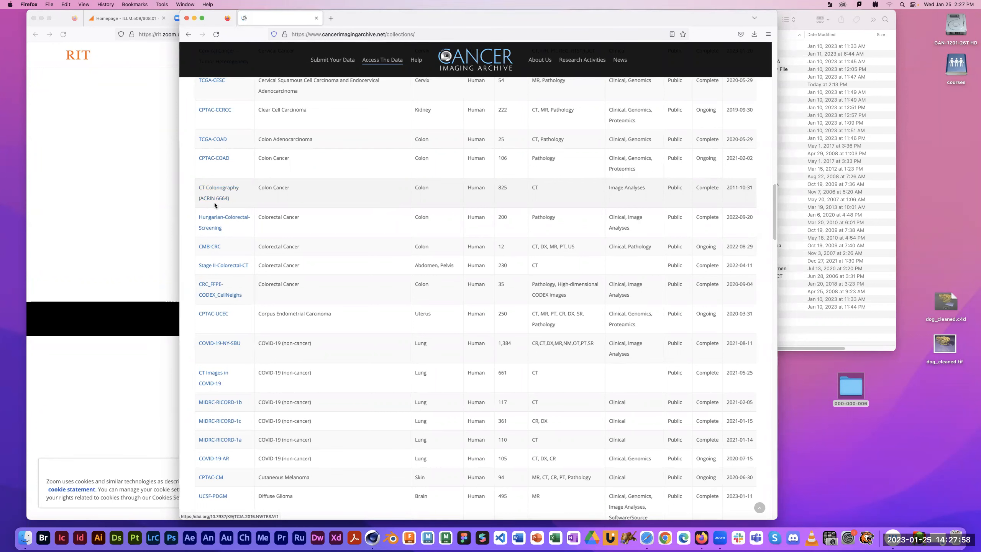
Open the CT COLONOGRAPHY wiki page and scroll to its 462.6GB DICOM Data Access entry
left_click(214, 191)
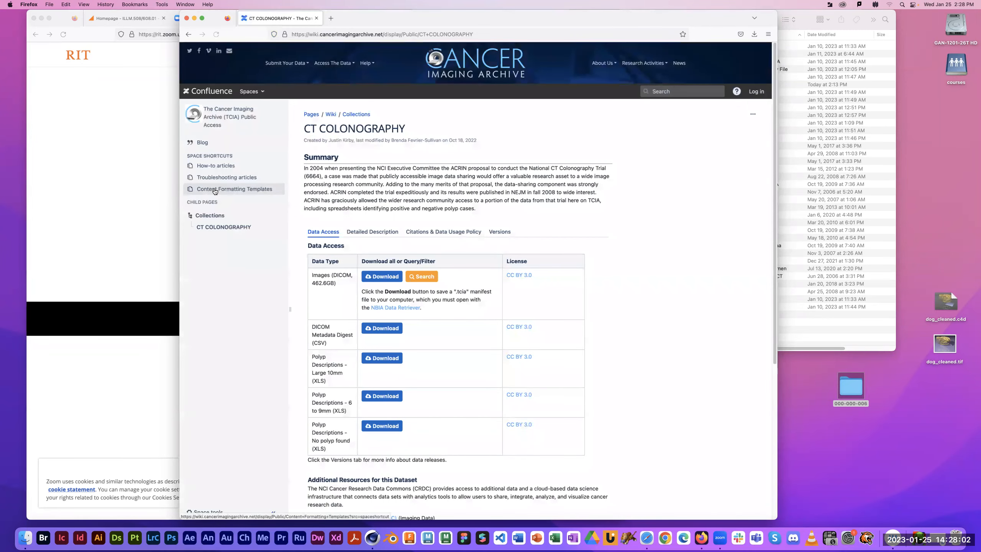
scroll(630, 290, "down", 3)
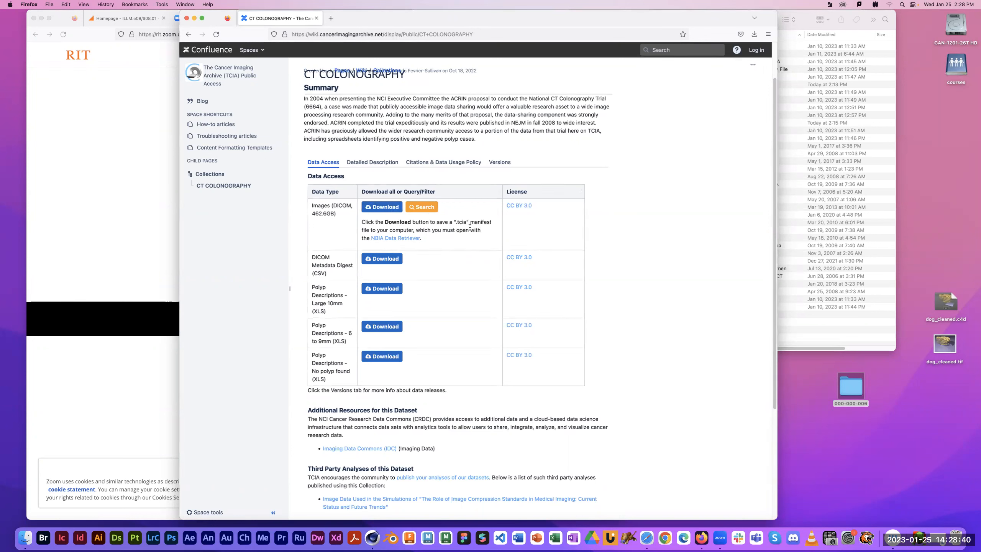
Search the NBIA portal for CT COLONOGRAPHY images and dismiss the tutorial overlay
left_click(426, 208)
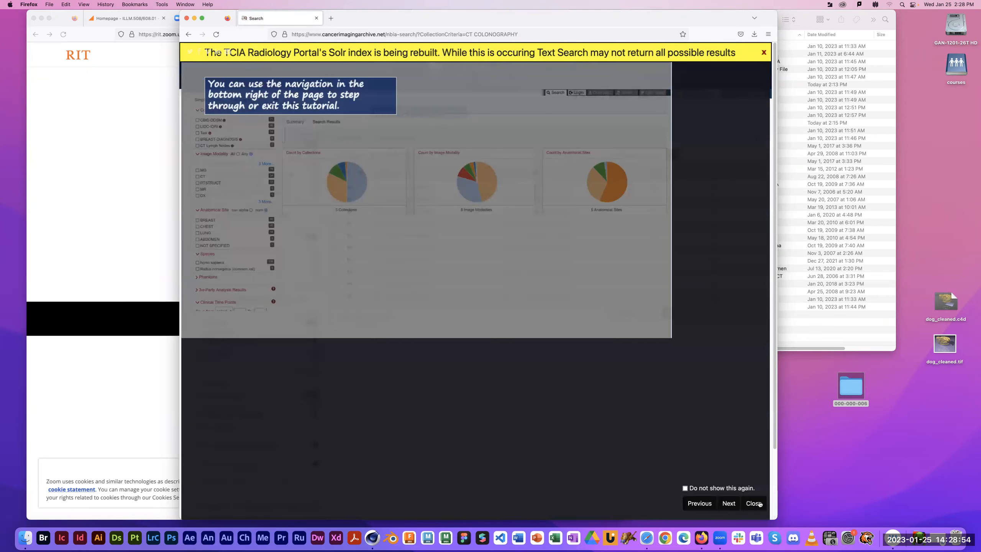
left_click(753, 504)
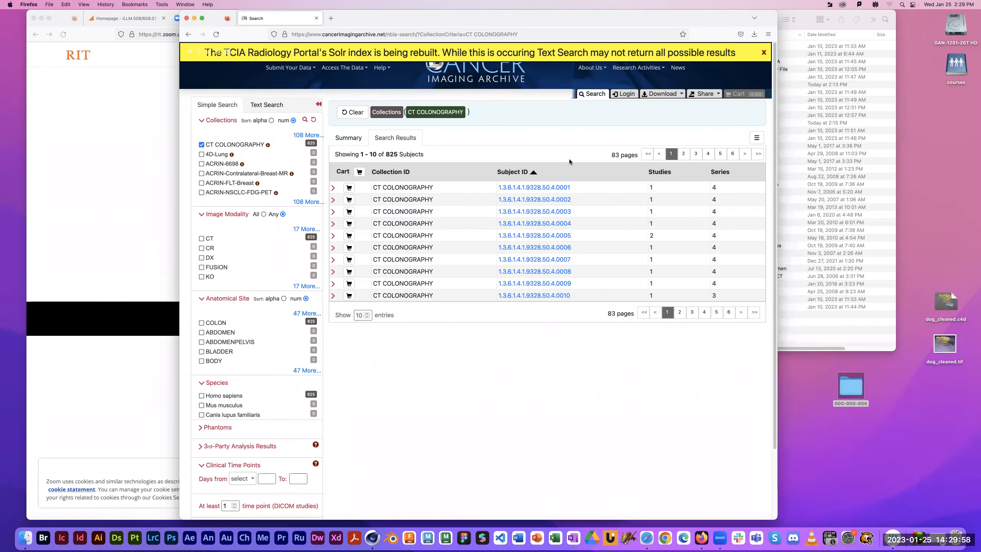
Add subjects .0003, .0005 and .0008 to the cart and open the cart for review
left_click(349, 212)
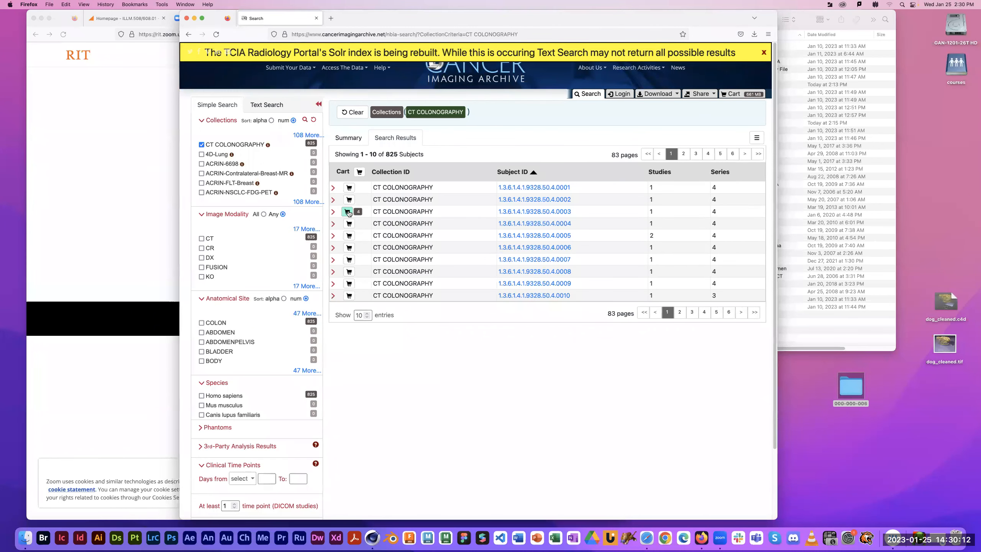
left_click(349, 236)
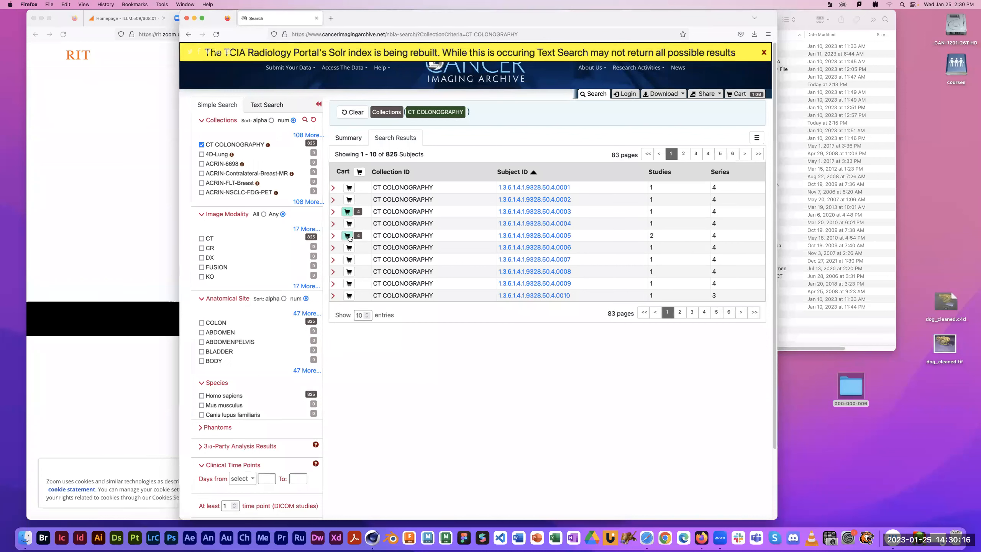
left_click(349, 272)
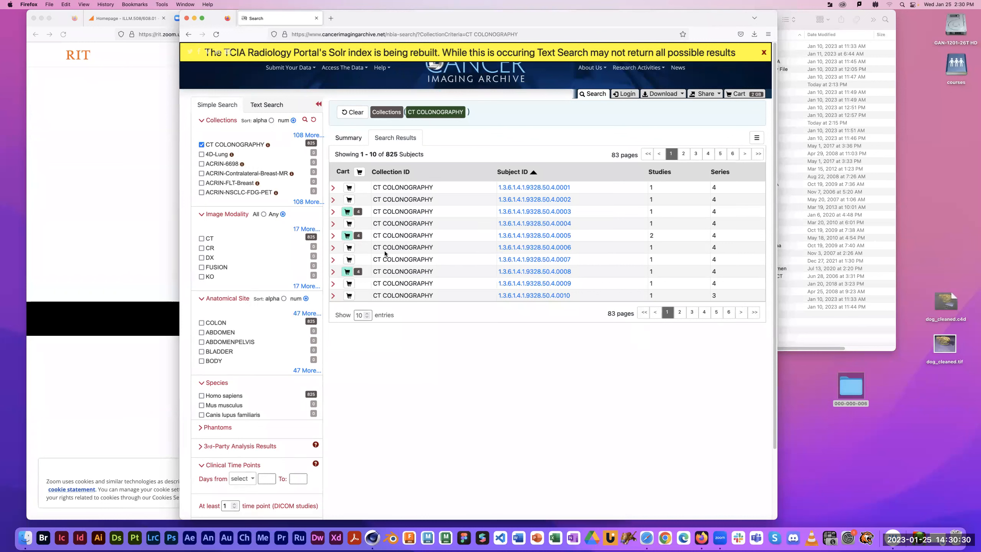
left_click(738, 94)
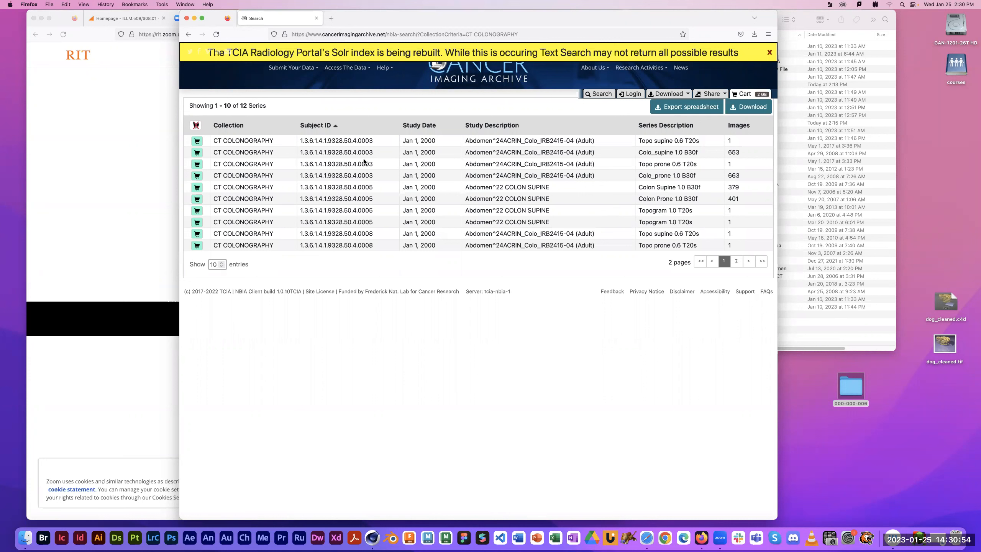
Remove the six Topo/Topogram T20s series from the cart, keeping the four 1.0 B30f series
left_click(197, 141)
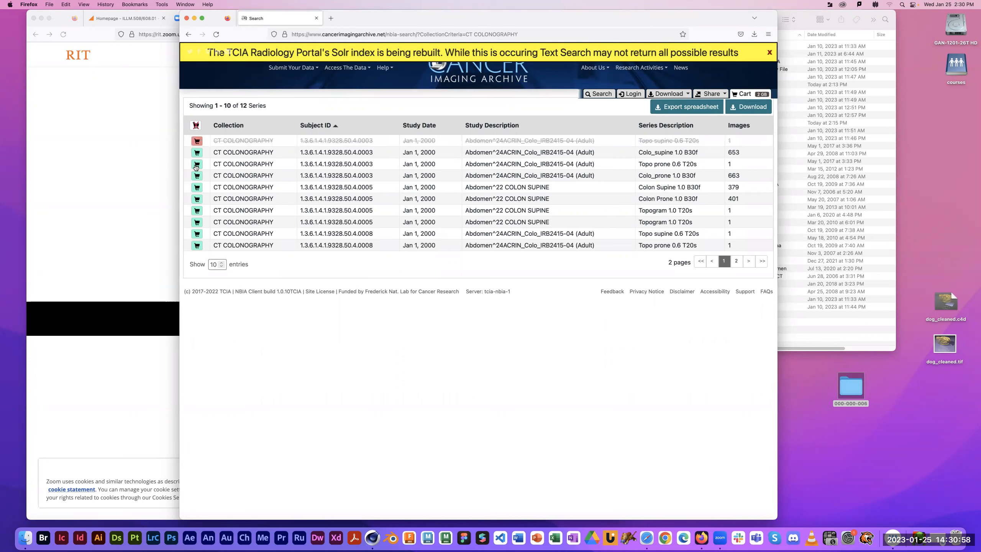
left_click(196, 166)
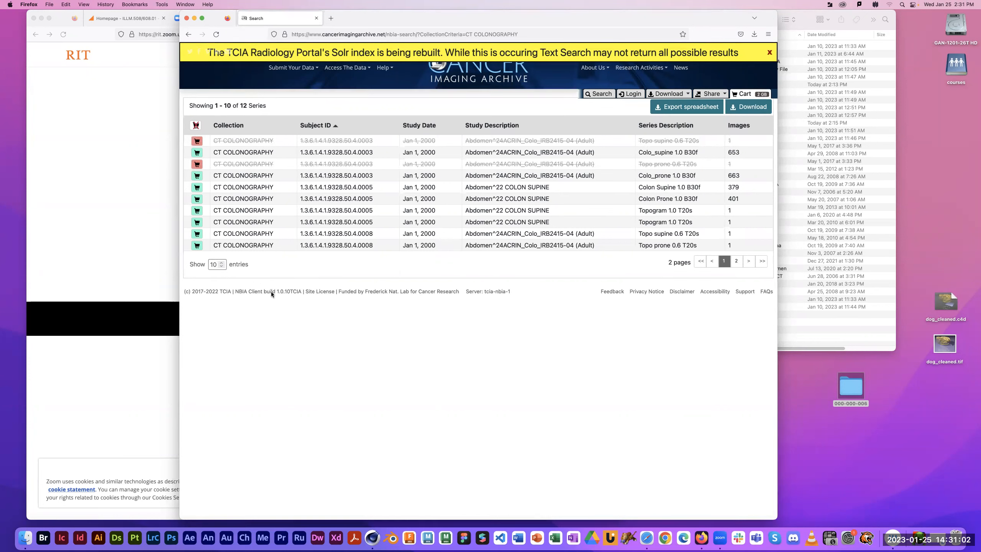
left_click(197, 211)
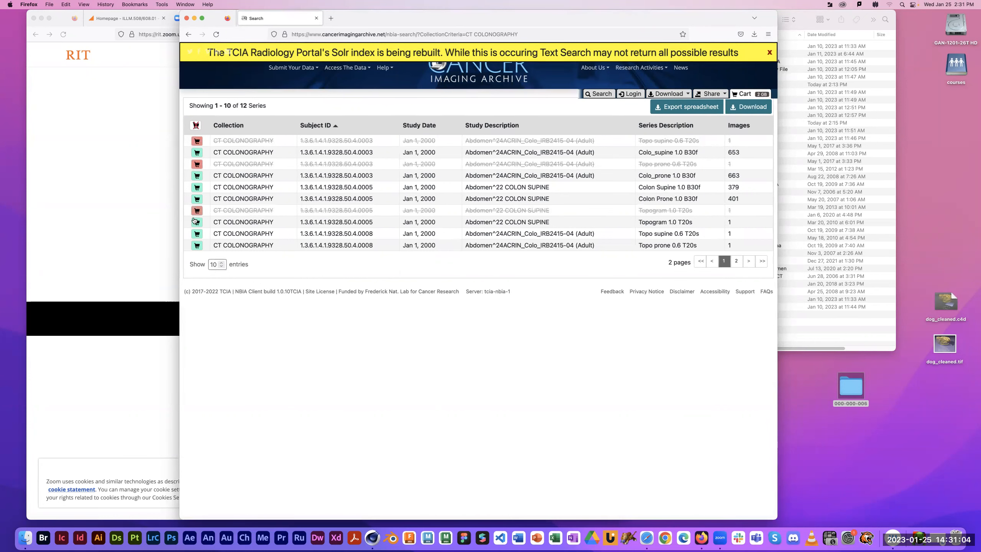
left_click(197, 222)
left_click(197, 234)
left_click(197, 245)
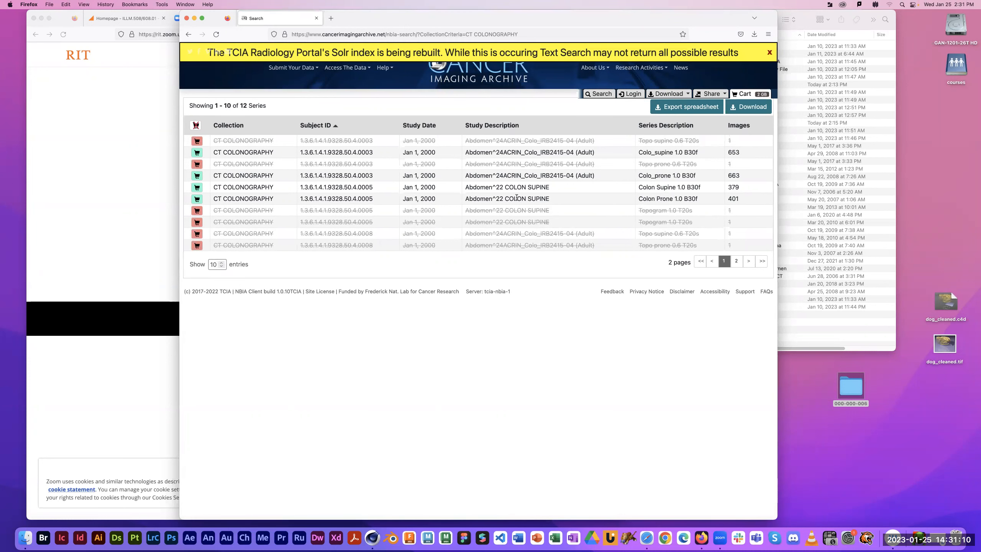
Download the cart's .tcia manifest, dismiss the no-application prompts, and go to Get NBIA Data Retriever
left_click(750, 108)
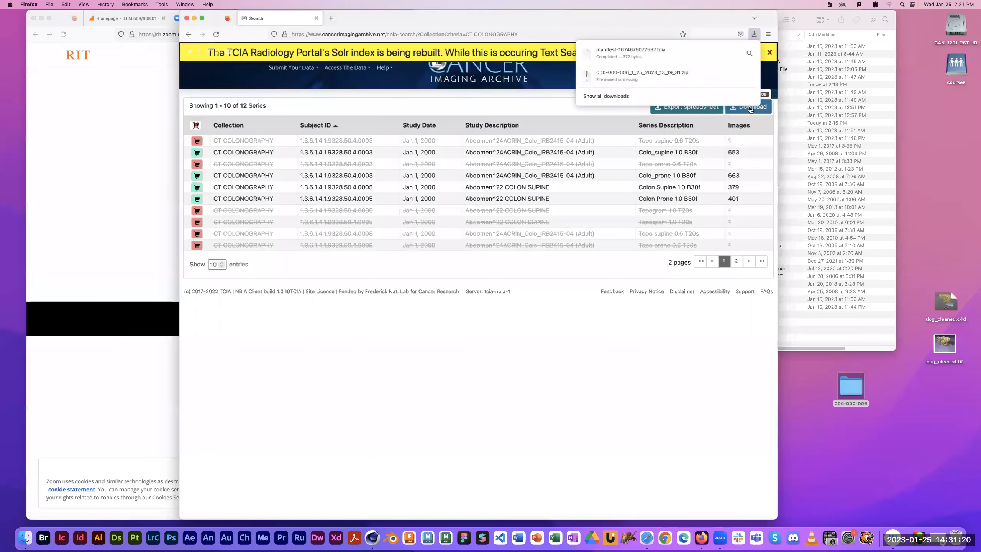
left_click(621, 53)
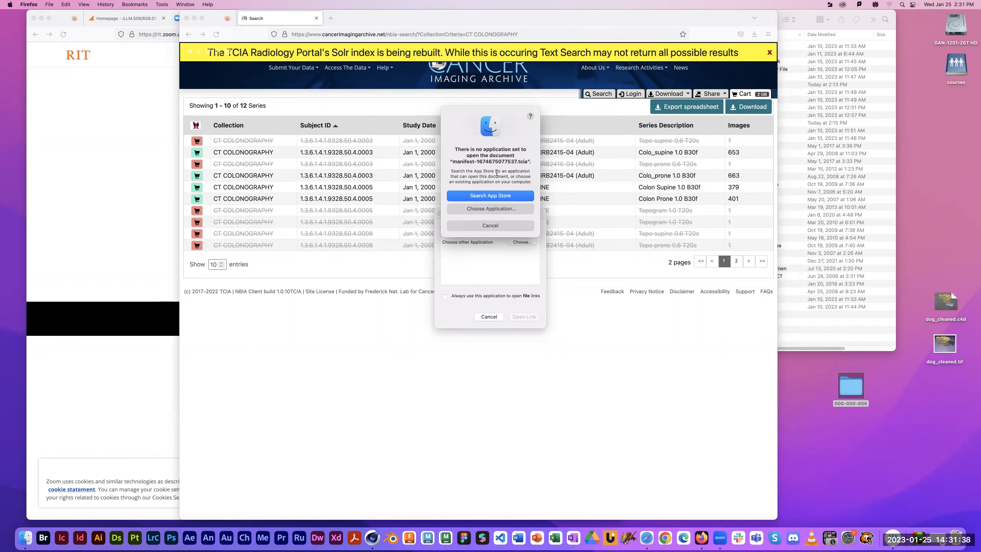
left_click(483, 226)
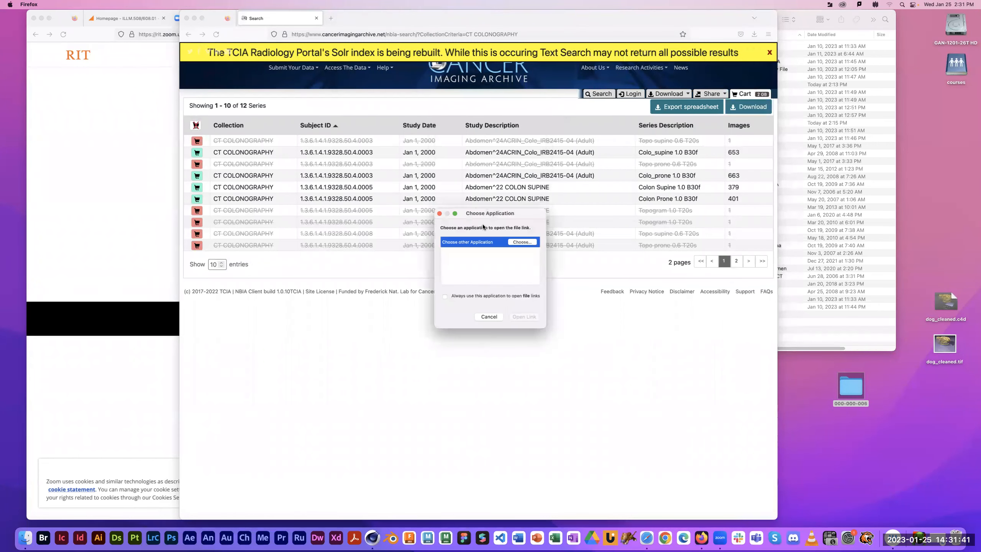
left_click(439, 214)
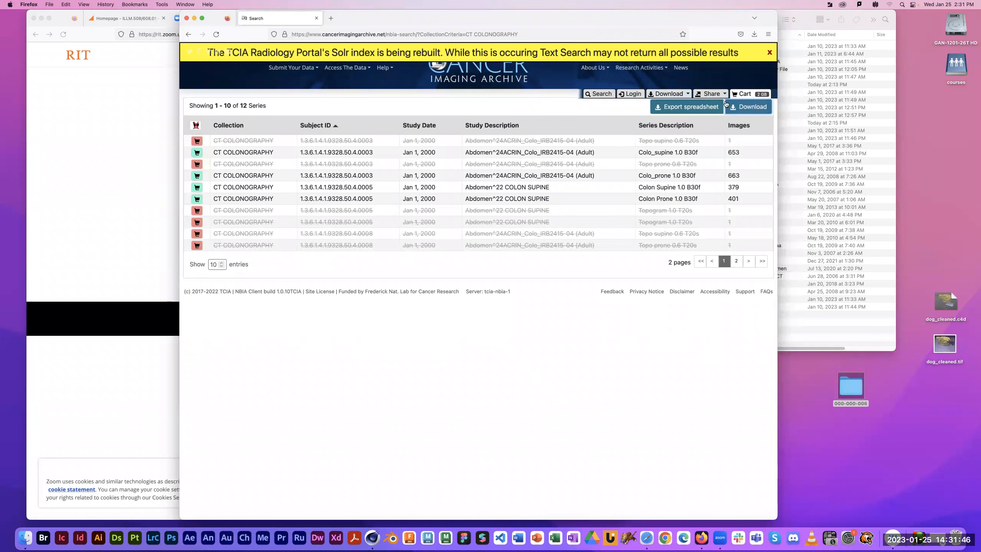
left_click(667, 96)
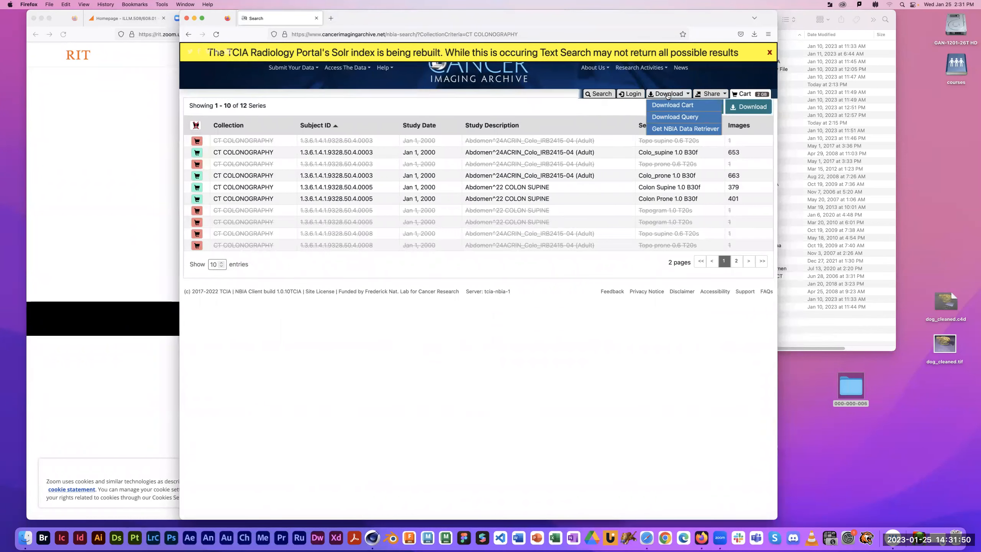
left_click(659, 130)
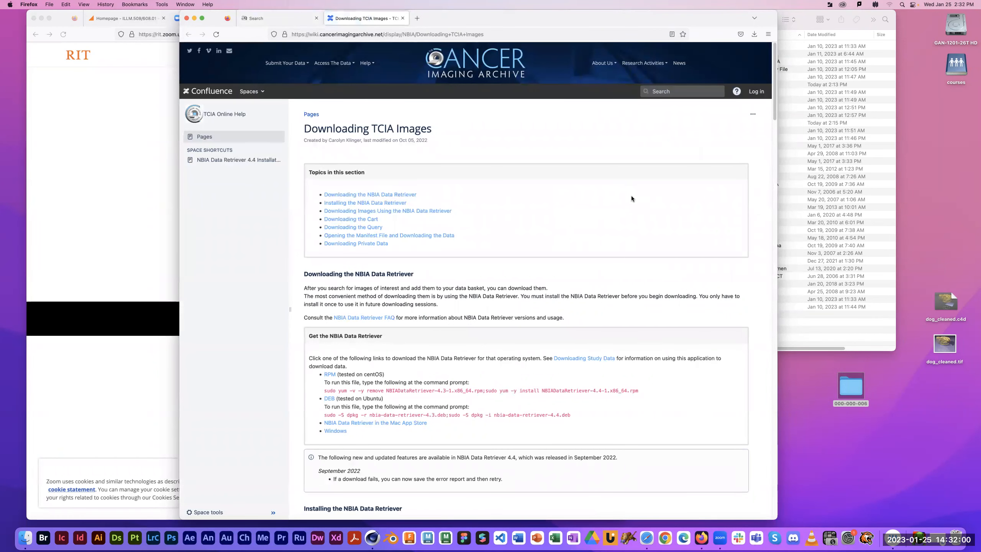
Scroll to the install instructions and follow the NBIA Data Retriever Mac App Store link
scroll(634, 197, "down", 4)
scroll(631, 196, "down", 6)
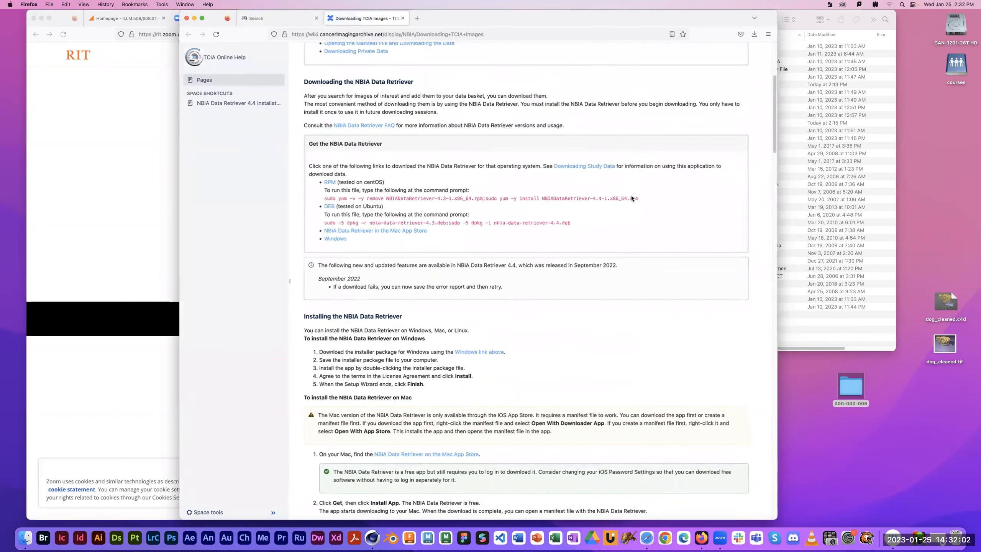
scroll(344, 116, "down", 2)
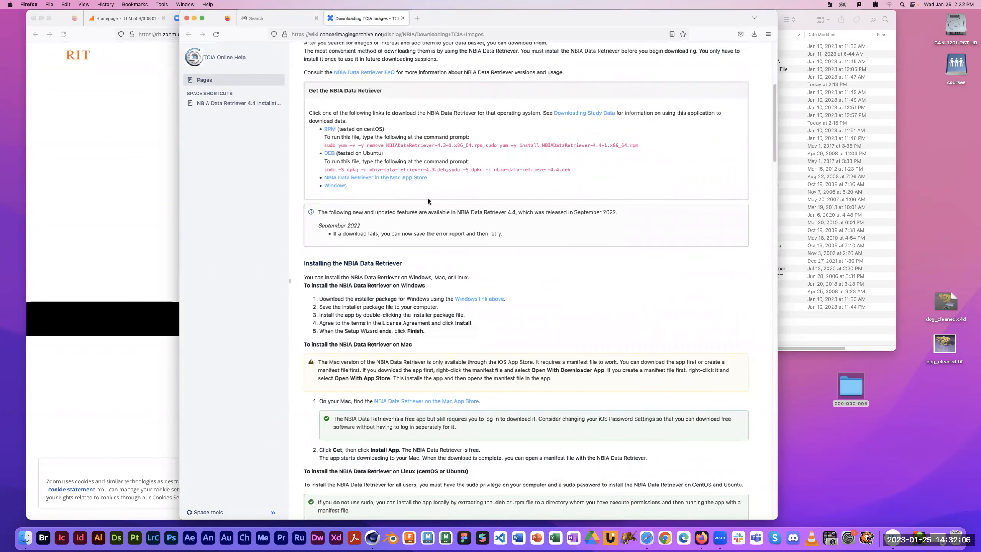
left_click(358, 177)
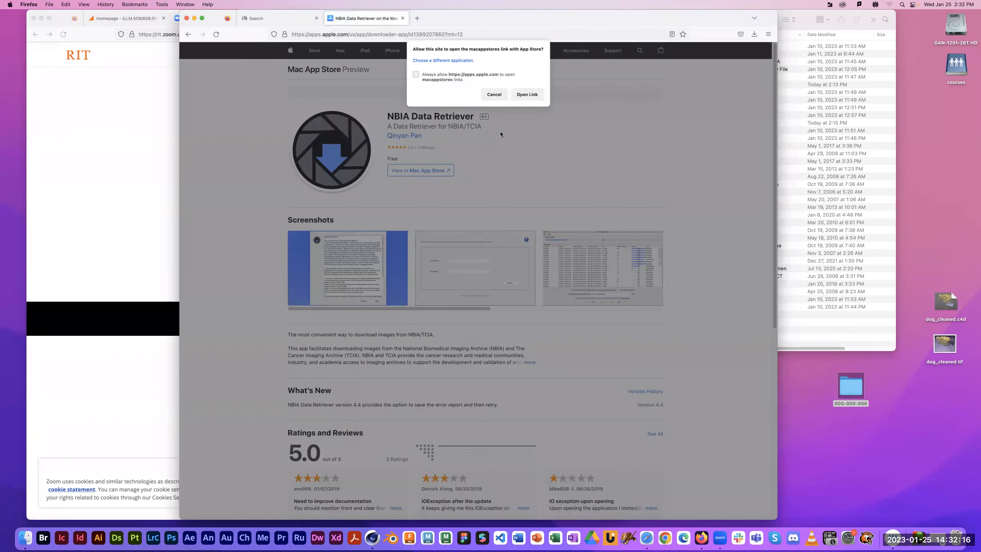
Open the NBIA Data Retriever listing in the App Store, skipping the welcome and notifications sheets
left_click(526, 96)
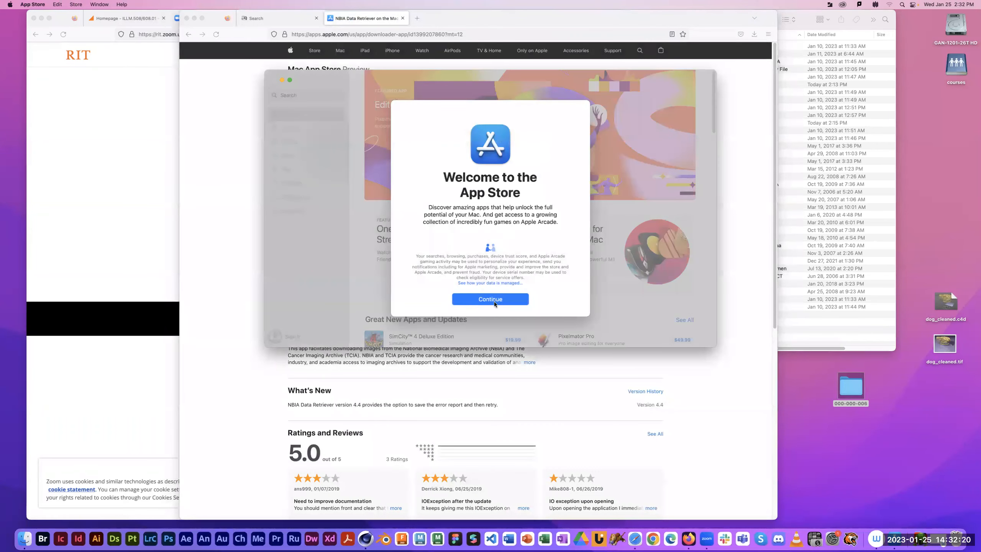
left_click(490, 300)
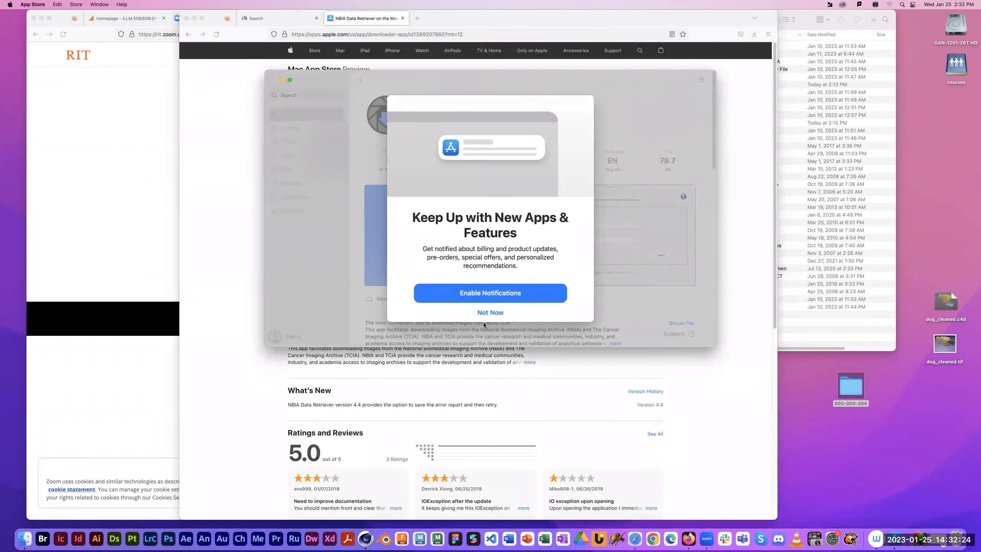
left_click(490, 312)
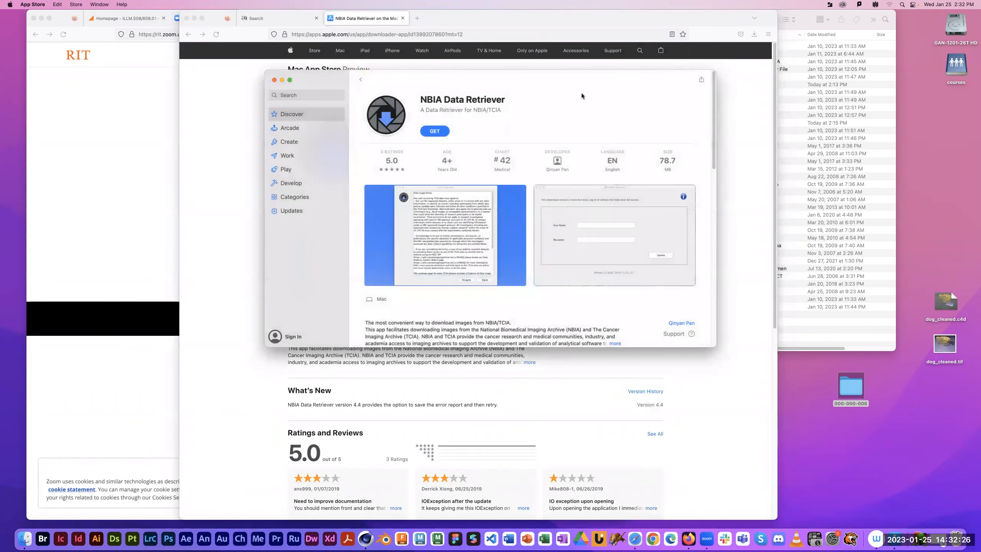
Start getting the free NBIA Data Retriever and enter an Apple ID in the sign-in dialog
left_click(436, 131)
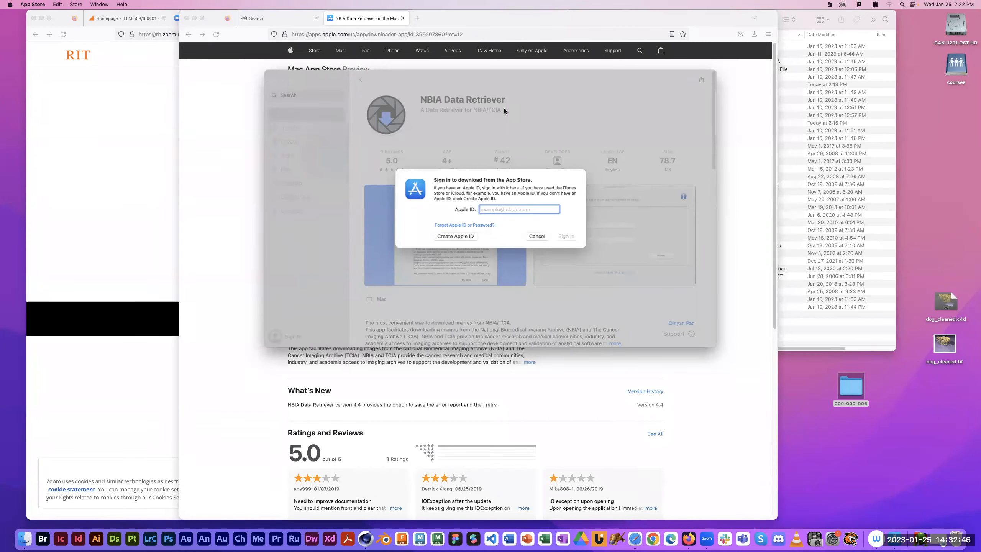
key("Return")
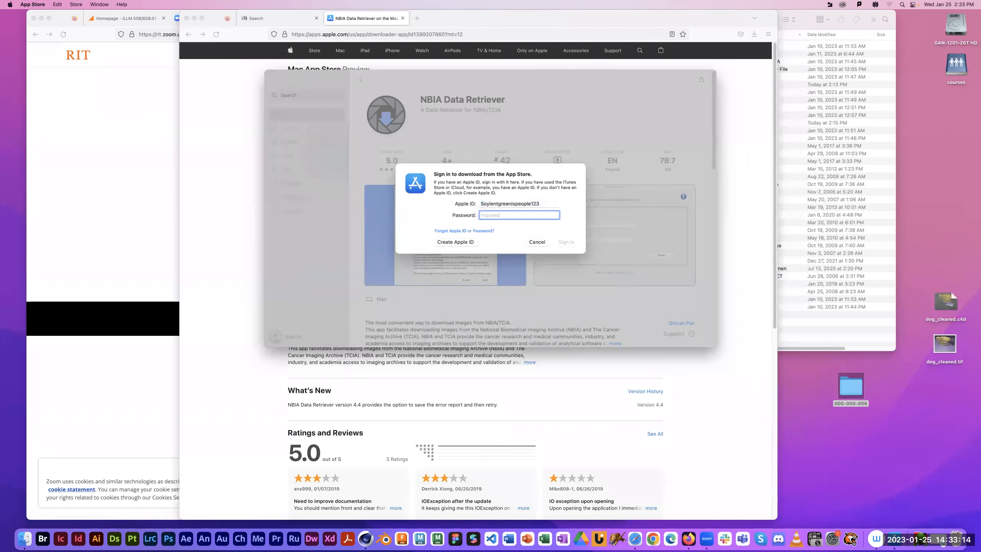
Replace it with the correct Apple ID, paste the account password, and sign in
key("shift+Tab")
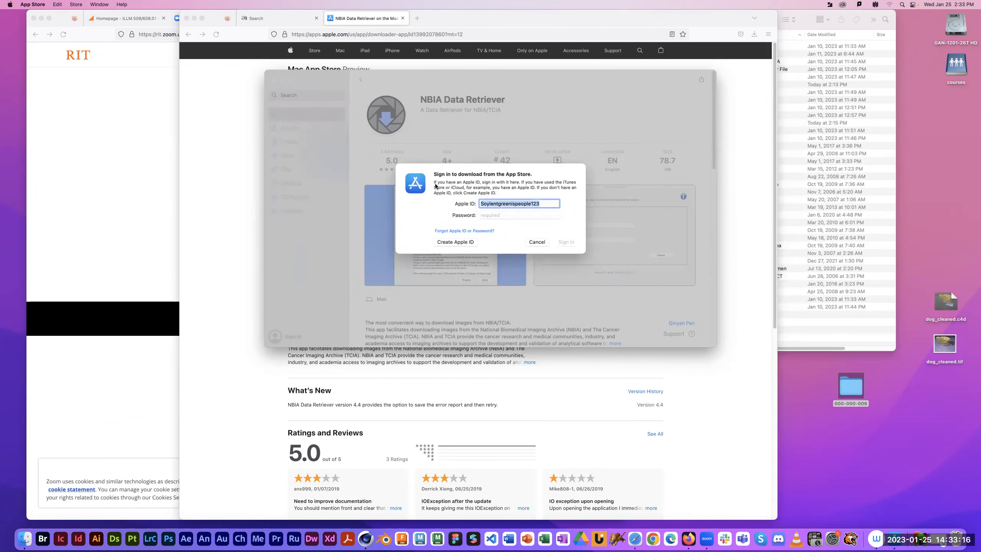
key("BackSpace")
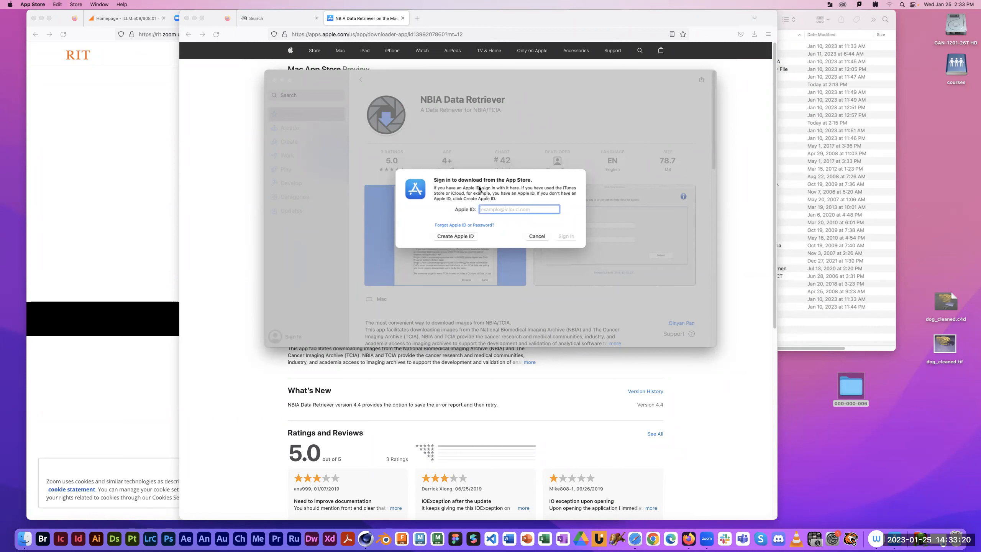
key("Return")
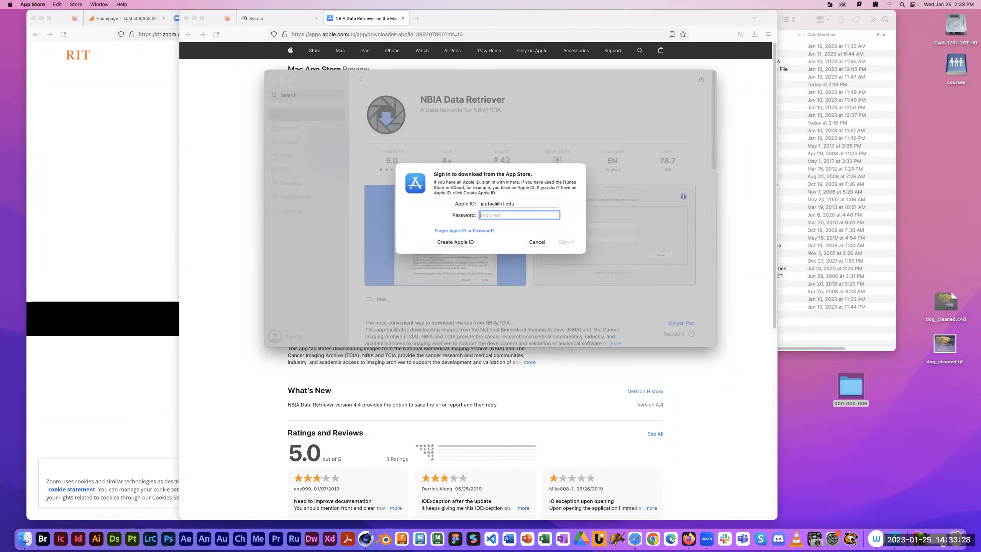
key("super+v")
left_click(569, 242)
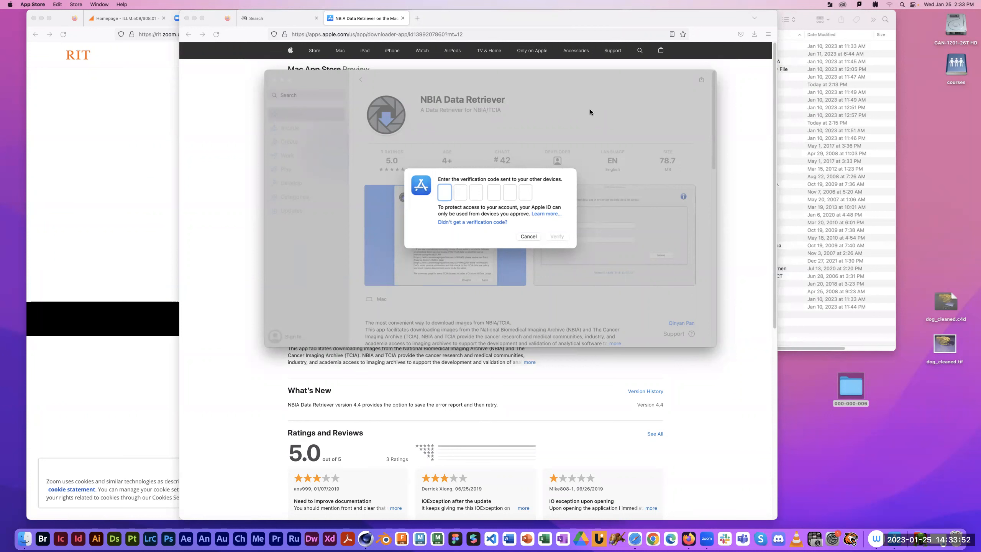
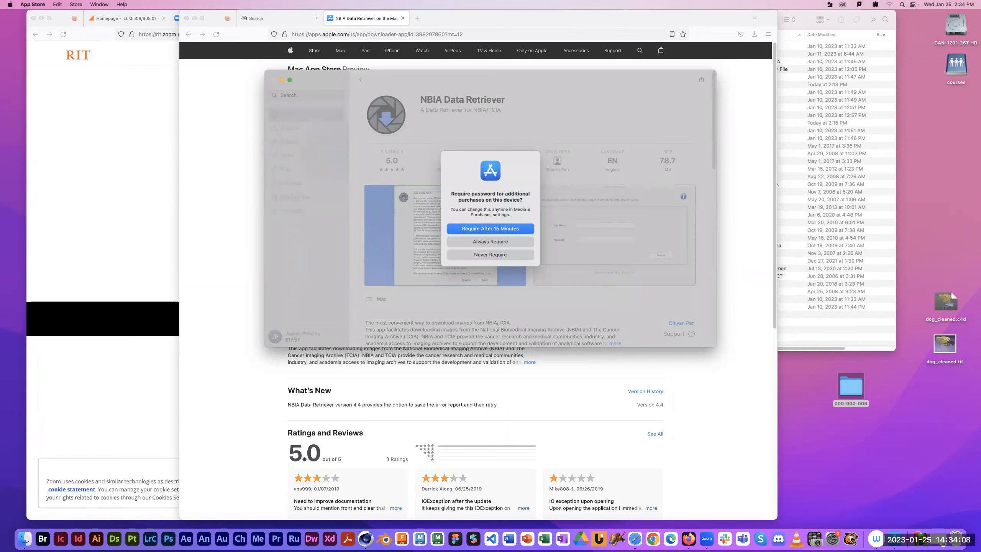
Enter the six-digit verification code and accept the default password-requirement setting
key("Return")
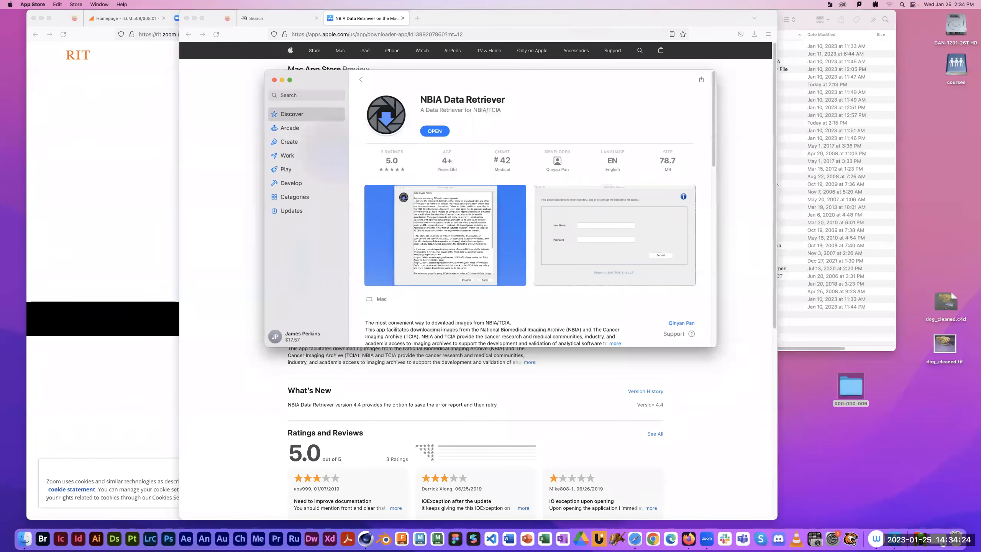
Launch NBIA Data Retriever, dismiss its manifest notice, and close the App Store window
left_click(435, 131)
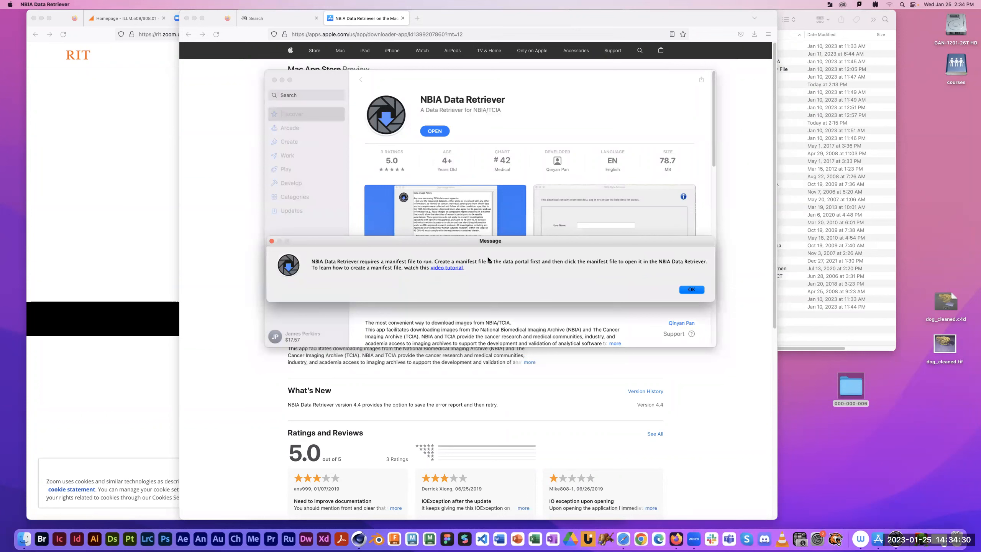
left_click(694, 290)
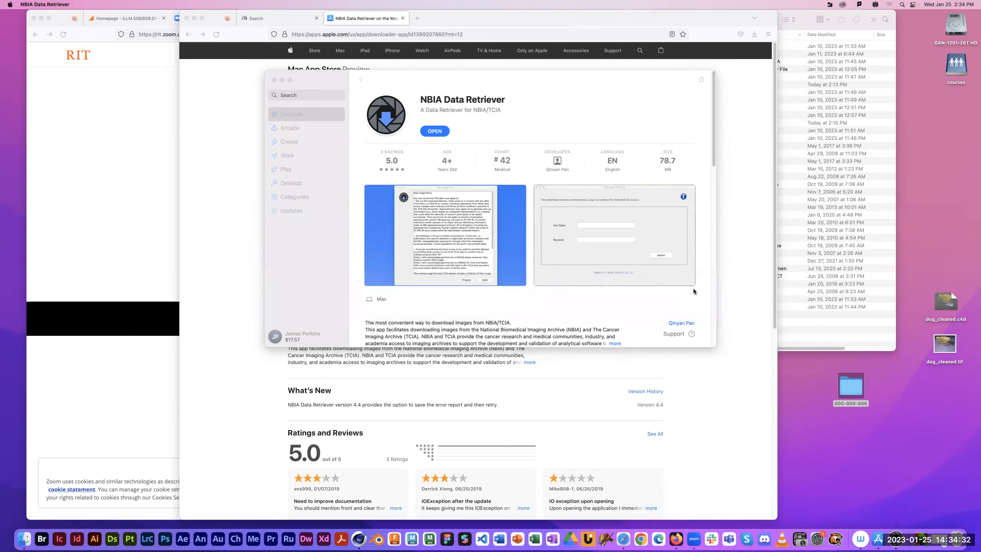
left_click(274, 80)
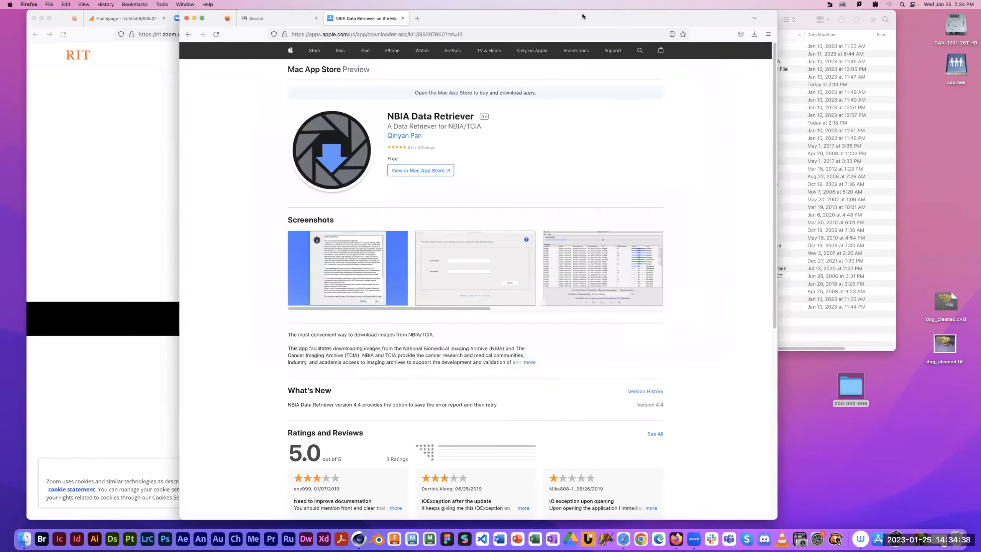
Open manifest-1674675077537.tcia from the Downloads folder in Finder, launching it in NBIA Data Retriever
mouse_move(591, 17)
left_mouse_down()
mouse_move(502, 4)
mouse_move(596, 4)
left_mouse_up()
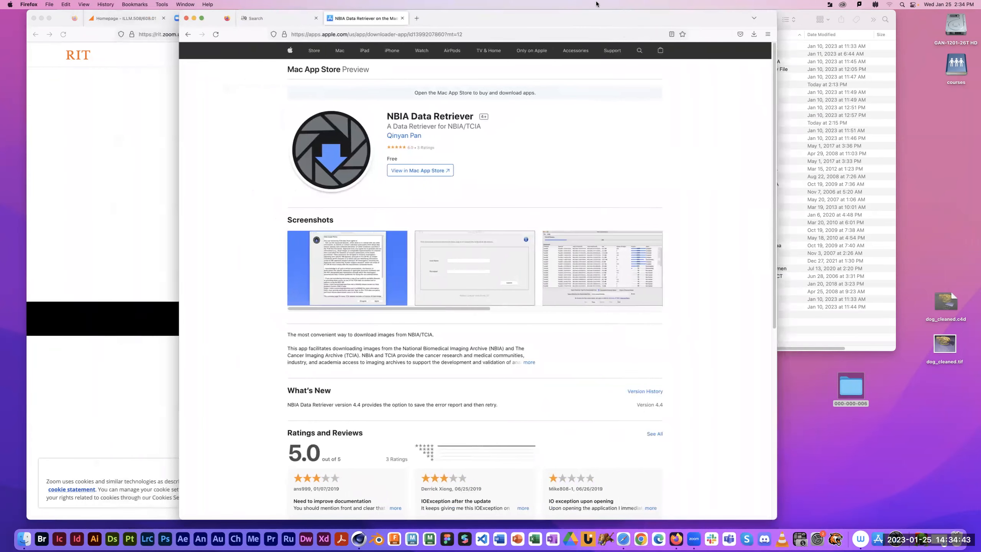
double_click(954, 27)
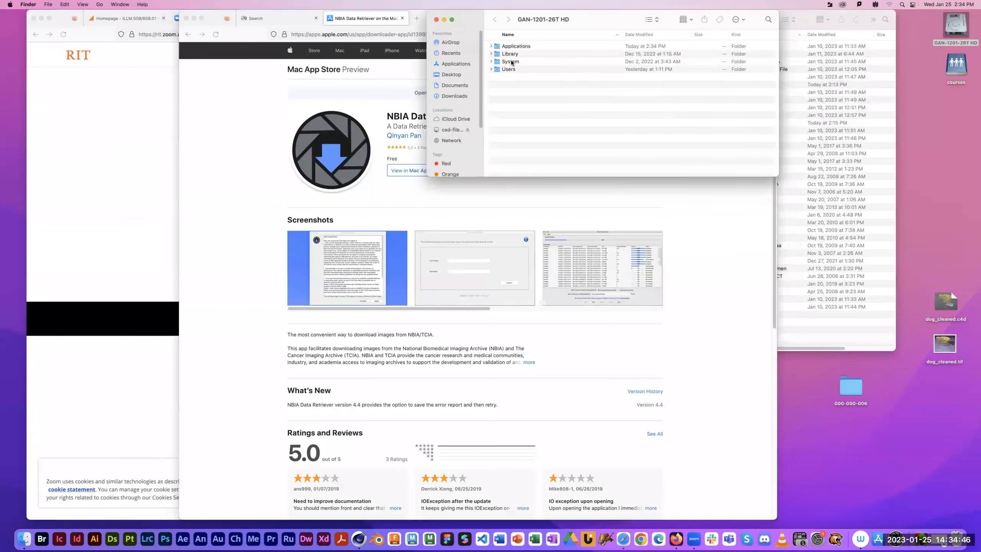
double_click(509, 69)
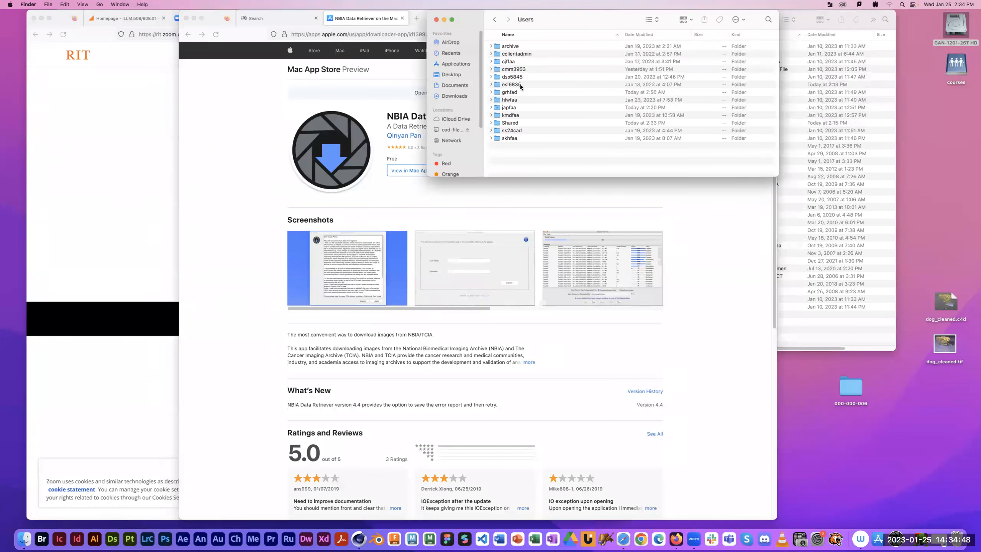
double_click(514, 108)
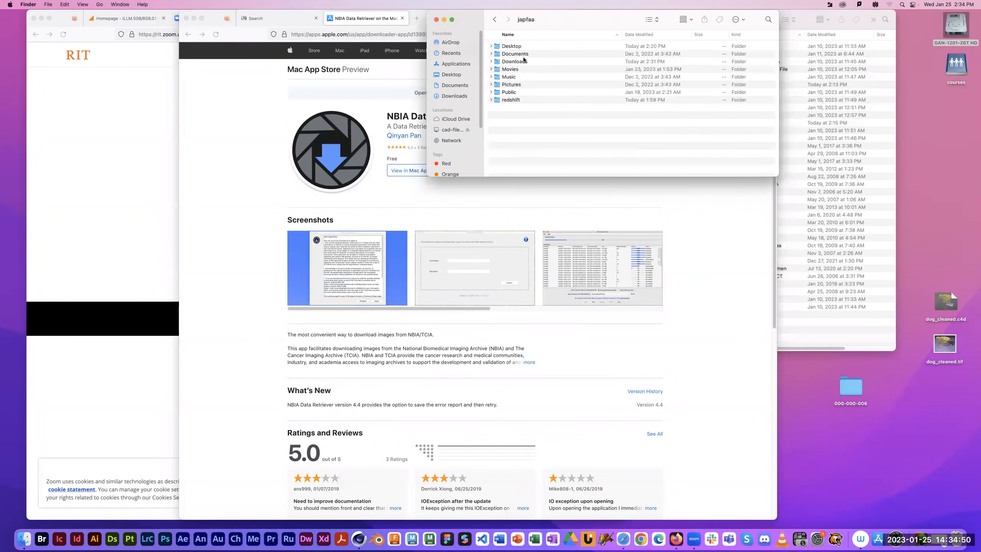
double_click(521, 62)
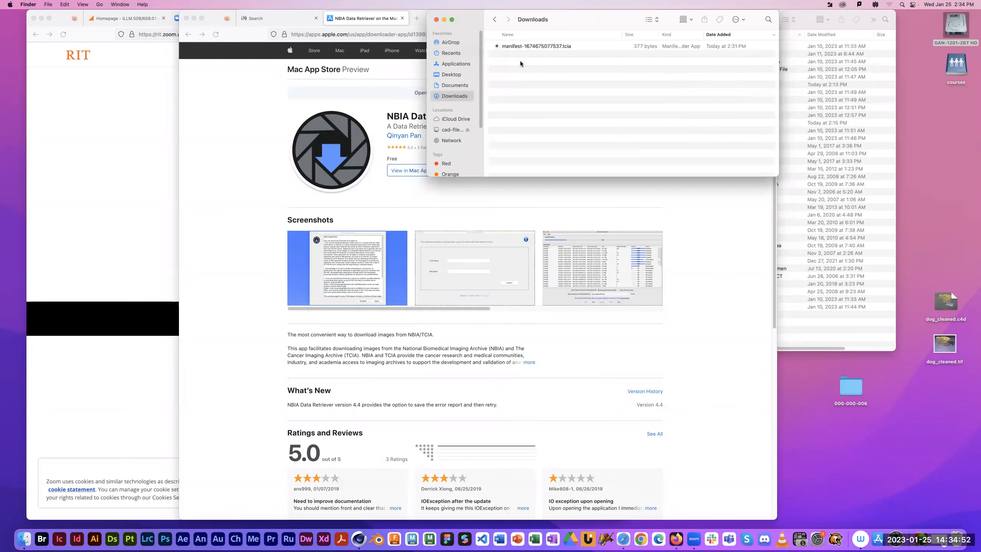
double_click(554, 45)
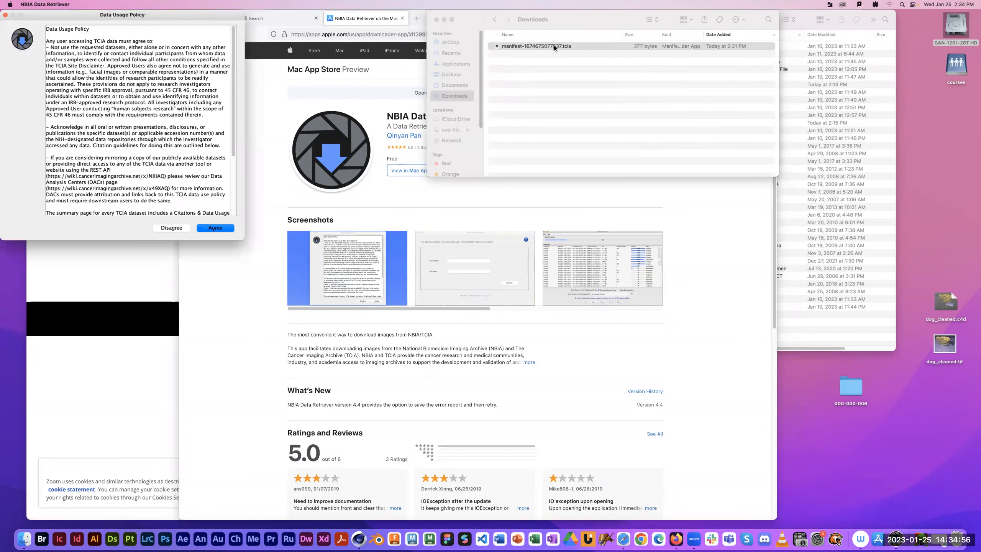
Accept the TCIA Data Usage Policy and reposition the NBIA Data Retriever window
left_click(214, 228)
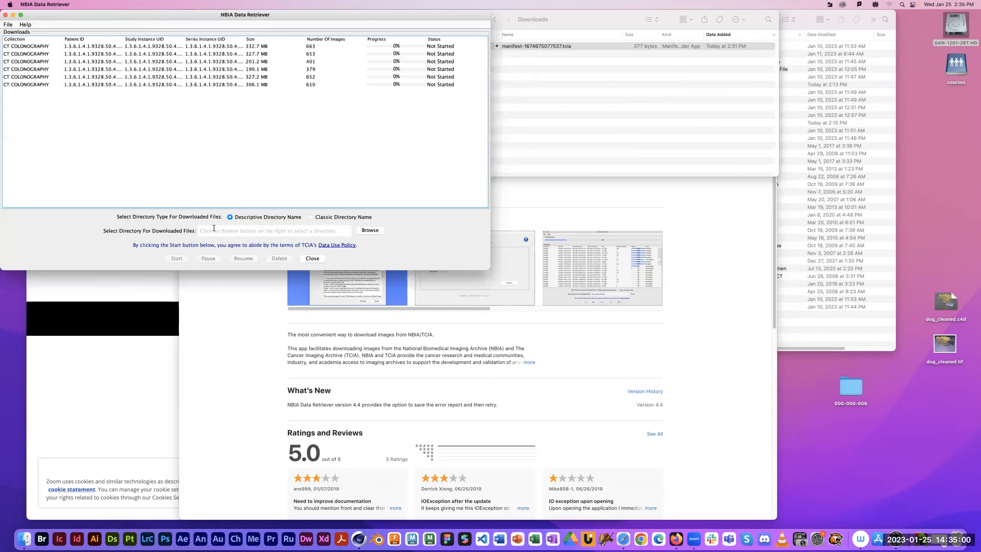
left_click_drag(93, 14, 198, 34)
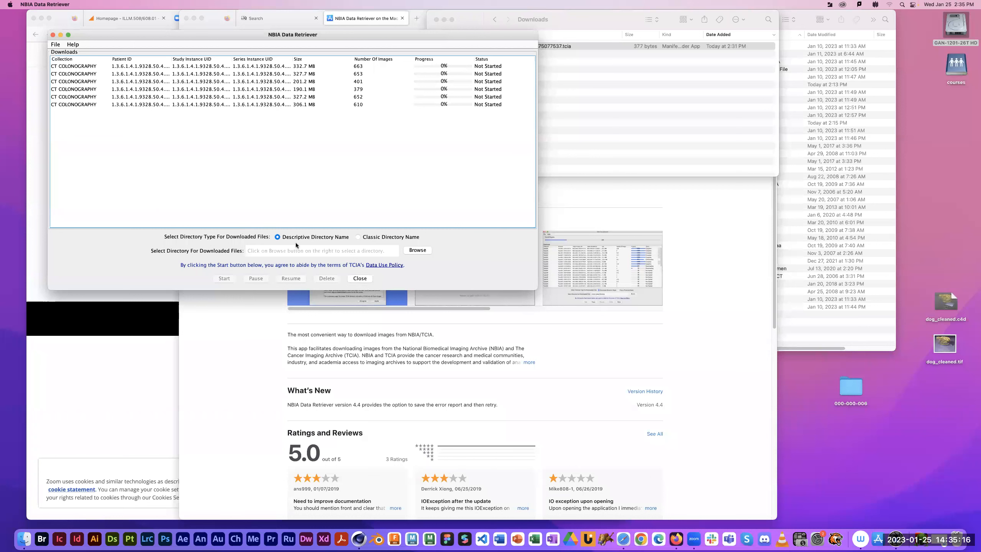
Set the download destination to the home Downloads folder and start downloading the CT COLONOGRAPHY series
left_click(418, 250)
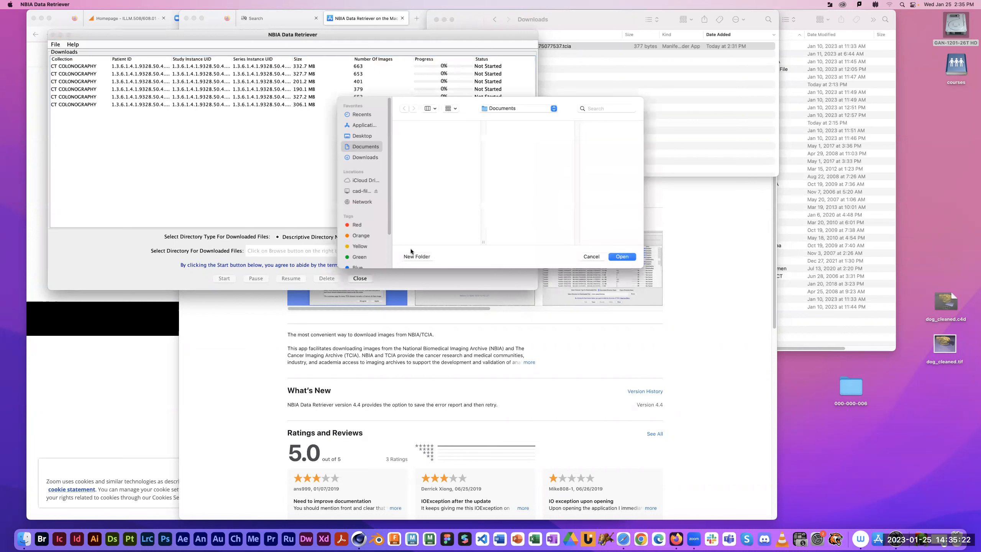
left_click(524, 111)
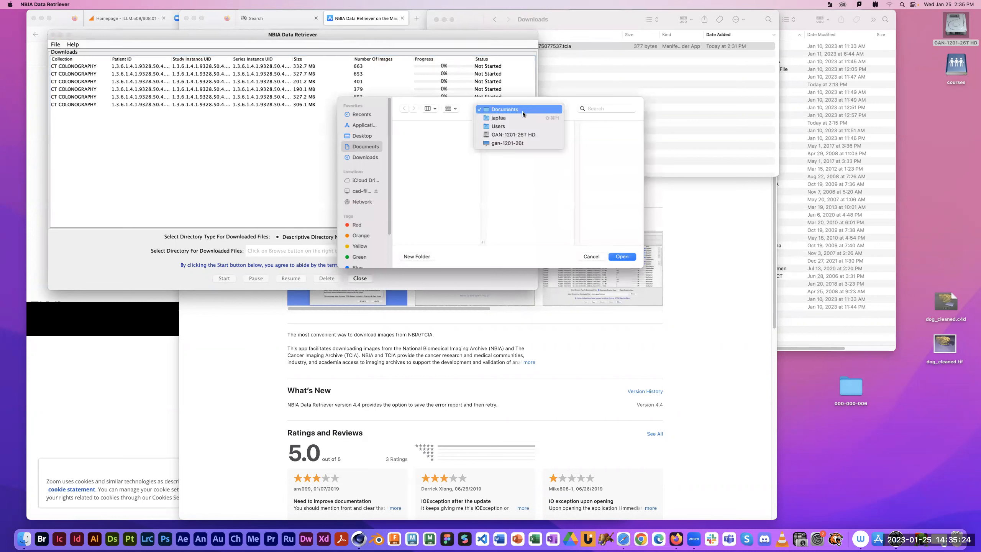
left_click(521, 118)
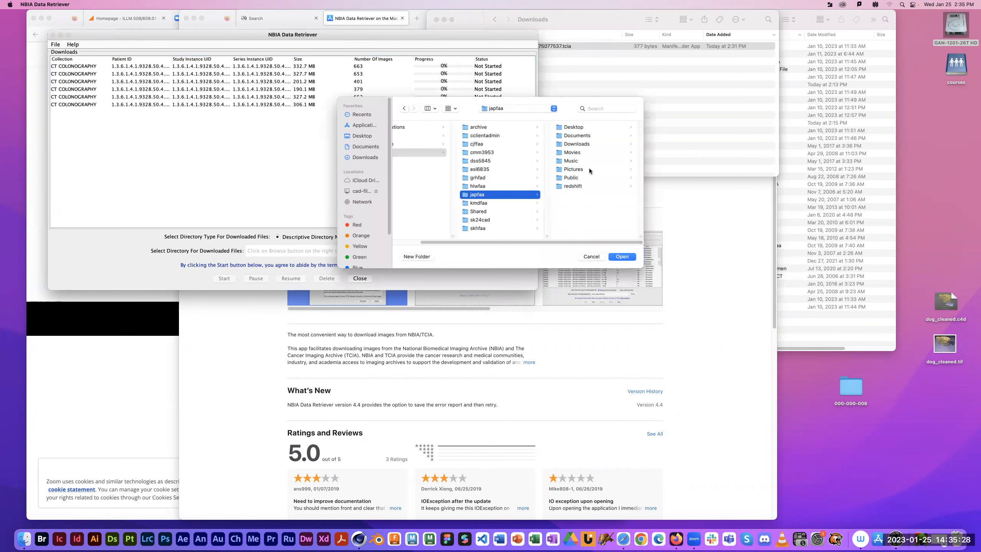
left_click(579, 144)
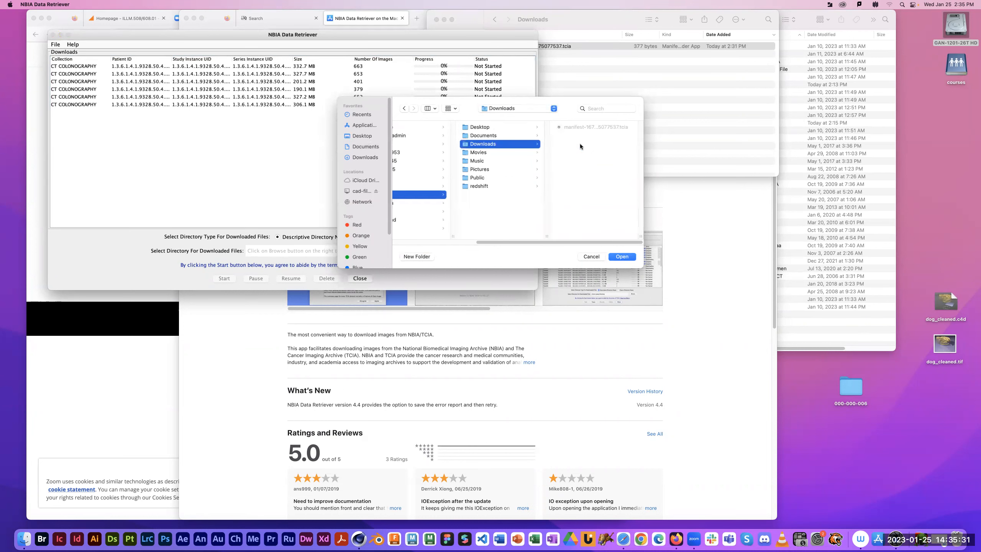
left_click(623, 257)
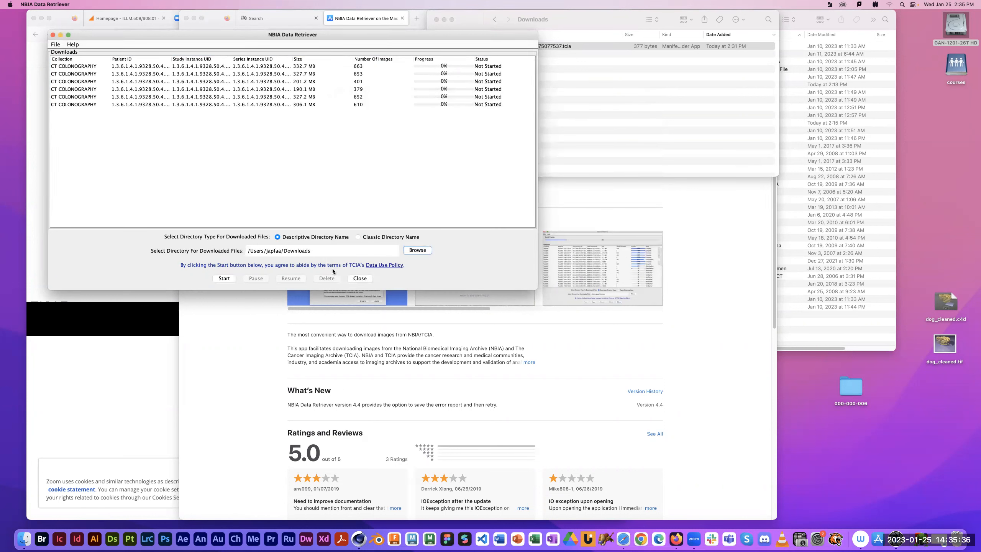
left_click(224, 279)
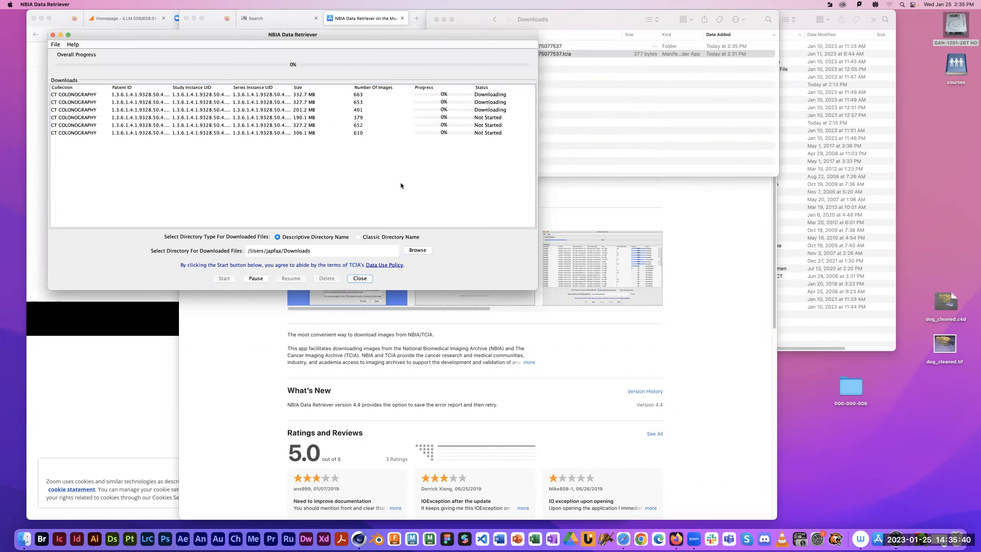
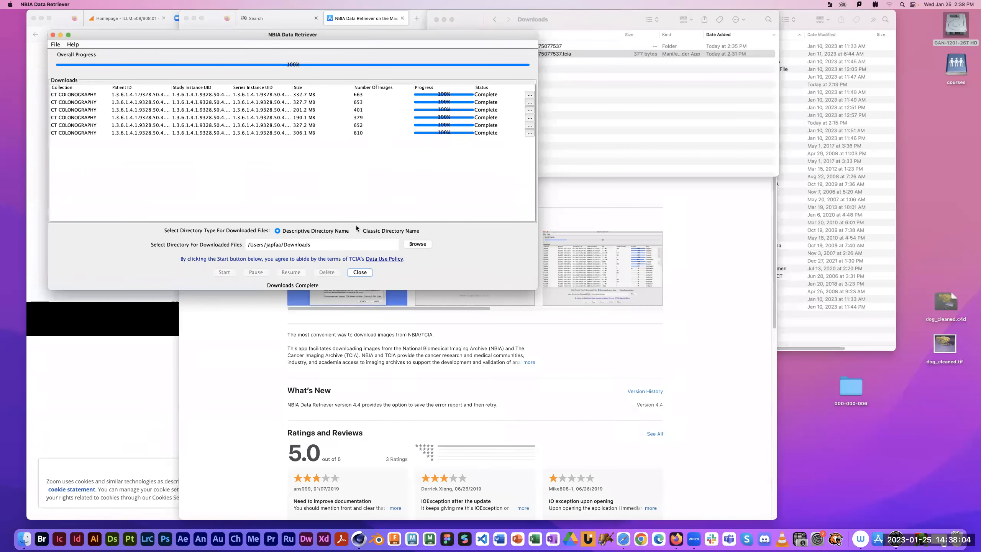
Close NBIA Data Retriever and expand the downloaded manifest and CT COLONOGRAPHY folders in Downloads
left_click(359, 272)
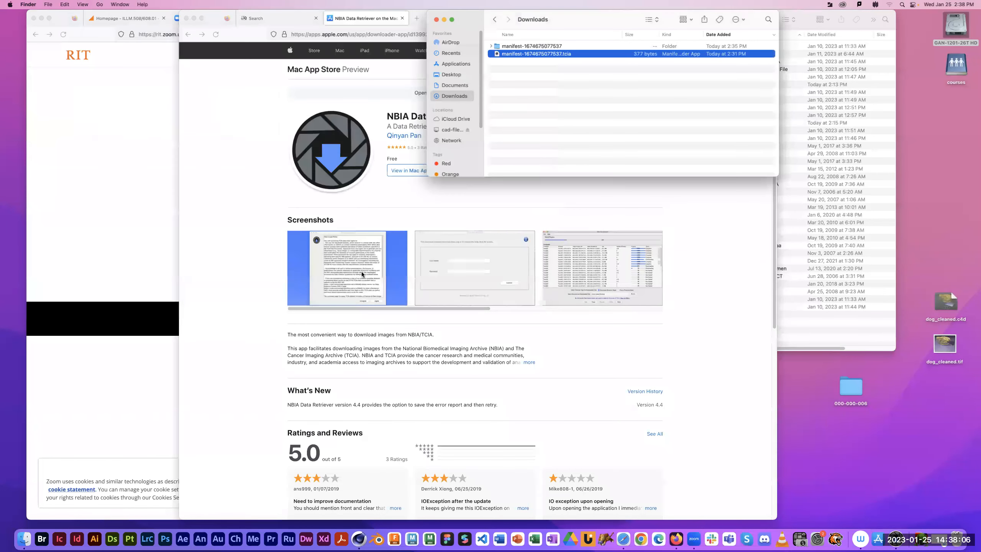
left_click_drag(595, 24, 799, 27)
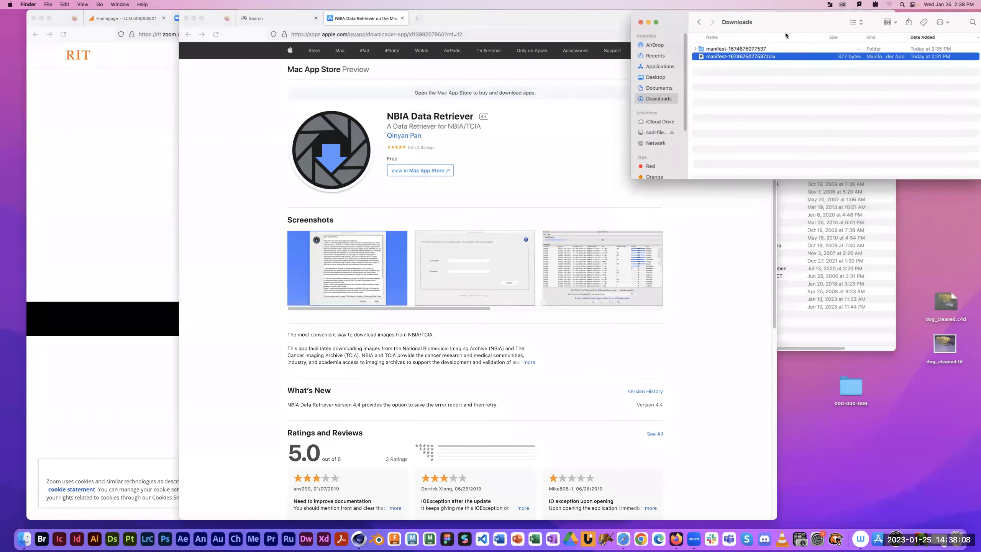
left_click(695, 49)
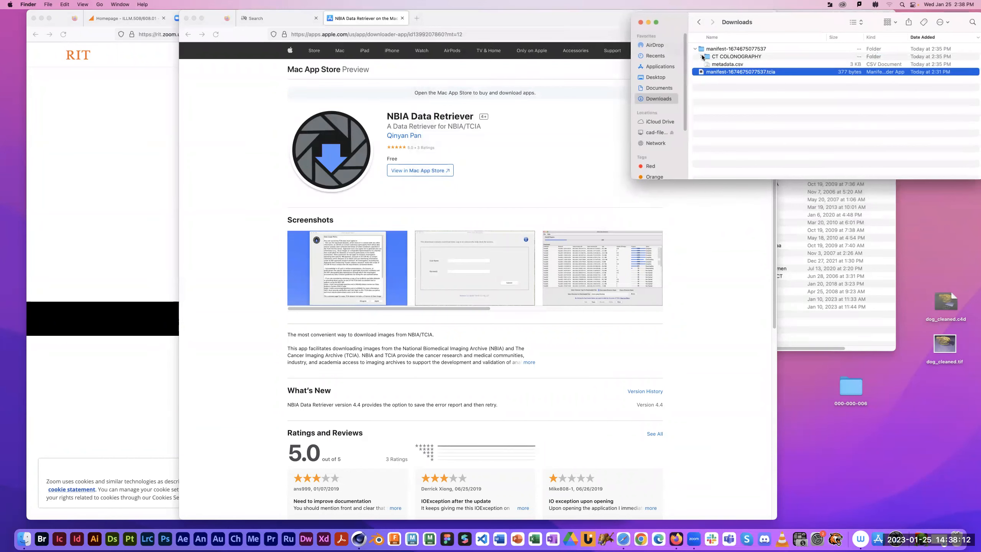
left_click(702, 57)
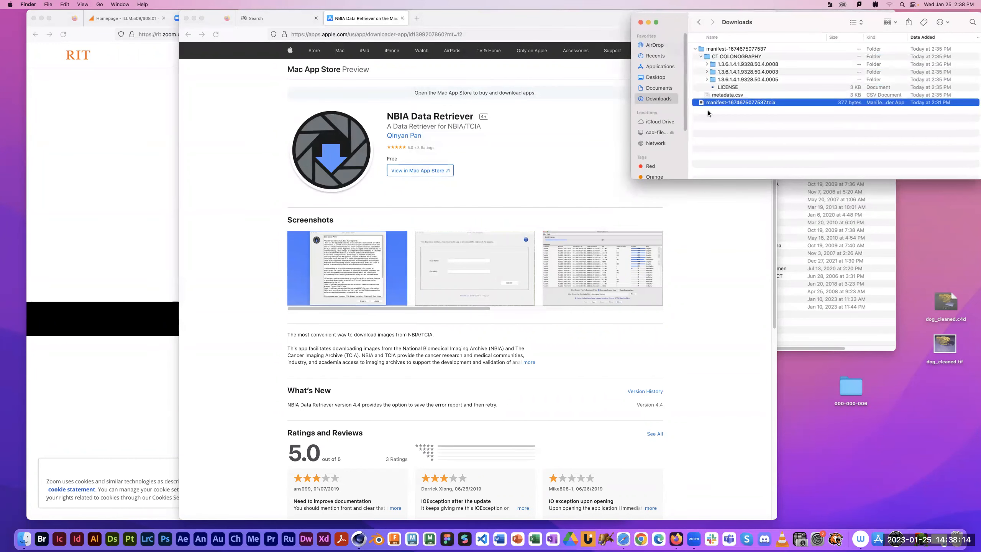
Arrange the desktop: Downloads at top right, the 000-000-006 folder lower, and ILLM-608-01 below Downloads
left_click_drag(776, 20, 842, 8)
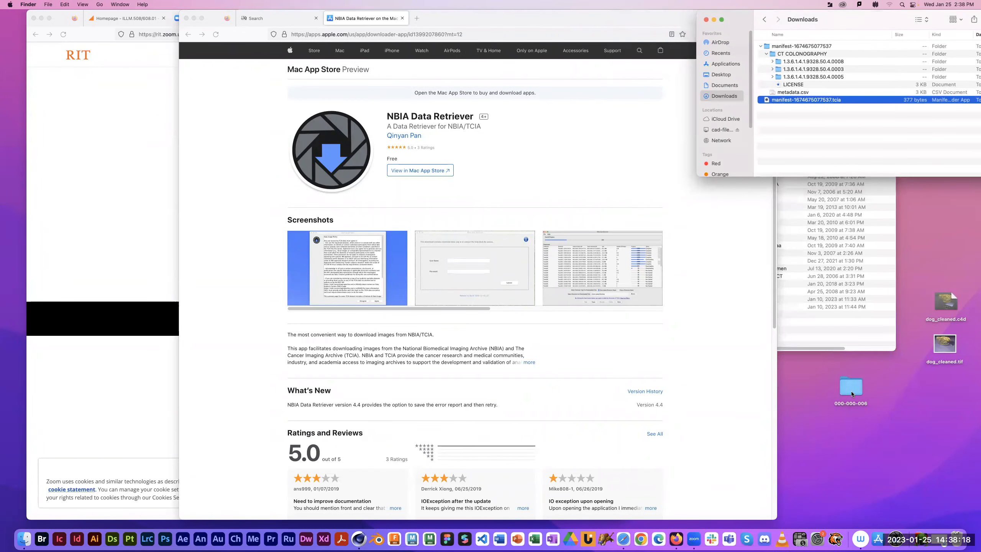
left_click_drag(851, 388, 925, 466)
left_click(872, 341)
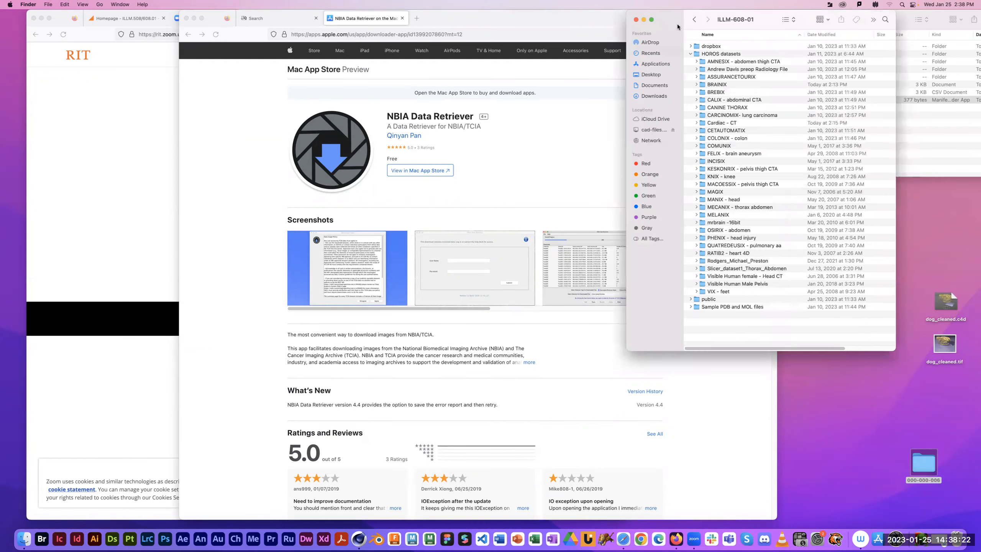
left_click_drag(689, 24, 703, 194)
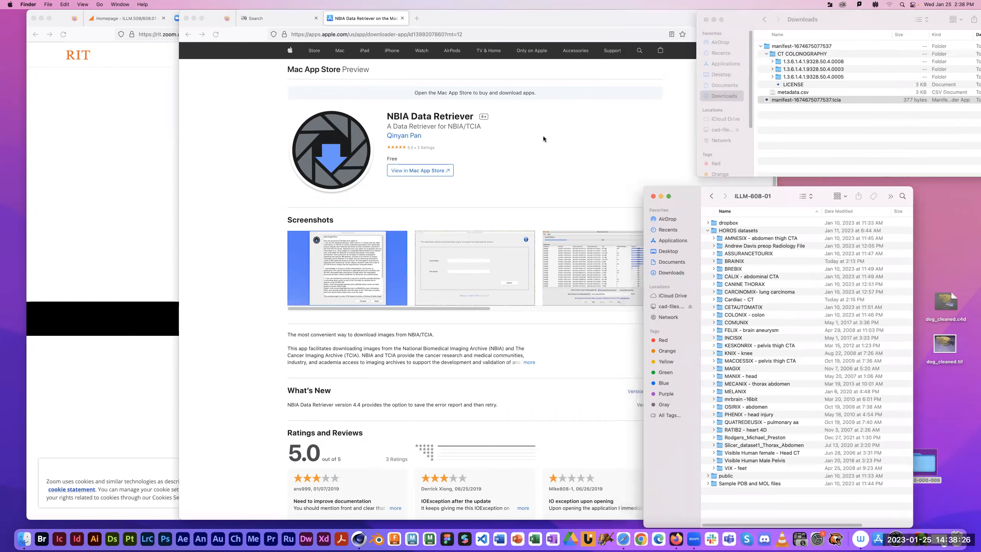
Close the NBIA Data Retriever App Store page and the TCIA search results window
left_click(549, 147)
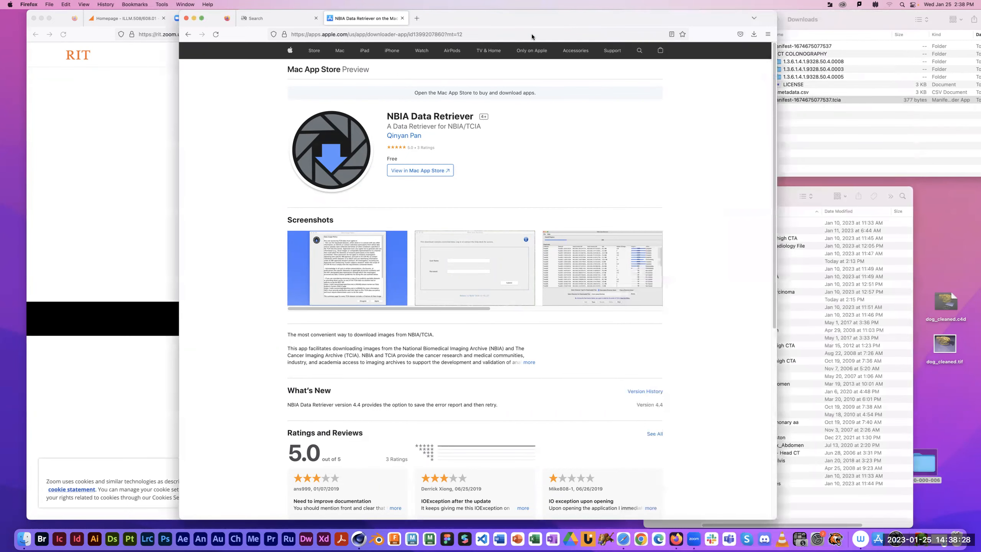
left_click_drag(585, 15, 485, 14)
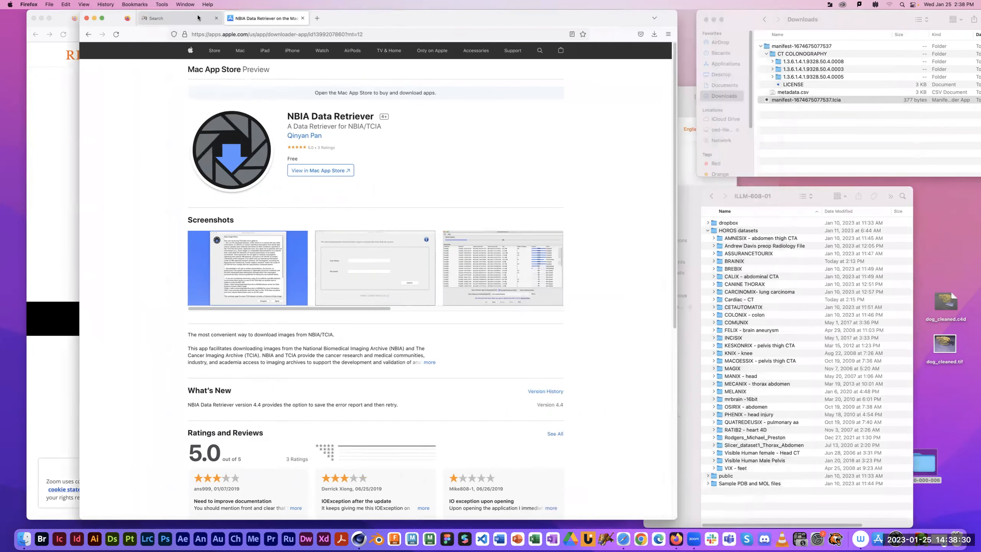
left_click(303, 18)
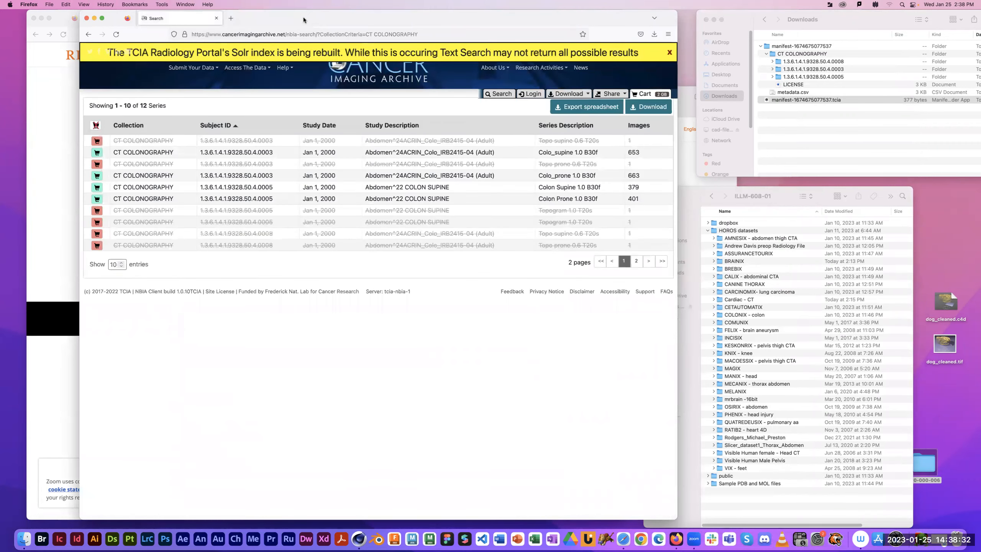
left_click(216, 18)
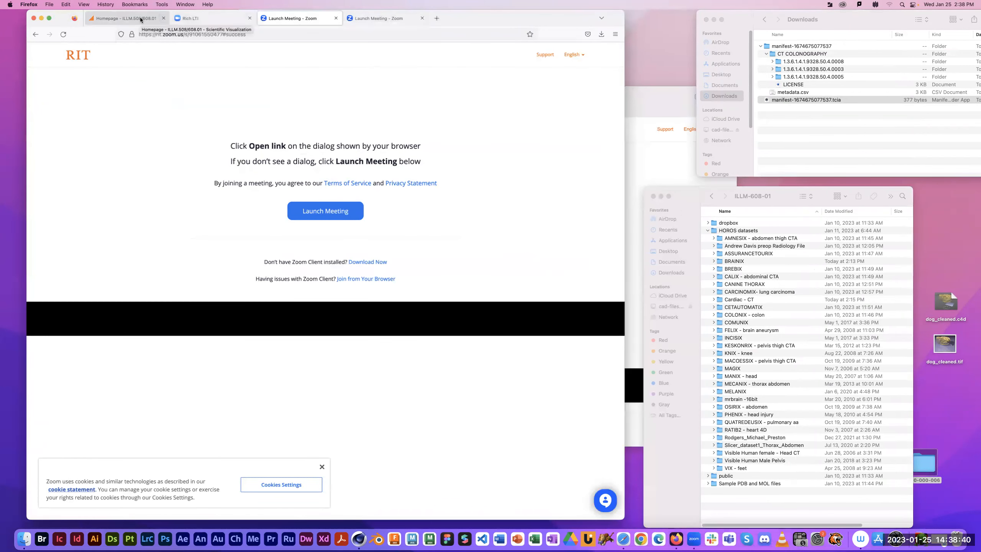
Quit Firefox and move the Zoom sign-in window to the upper left
key("super+q")
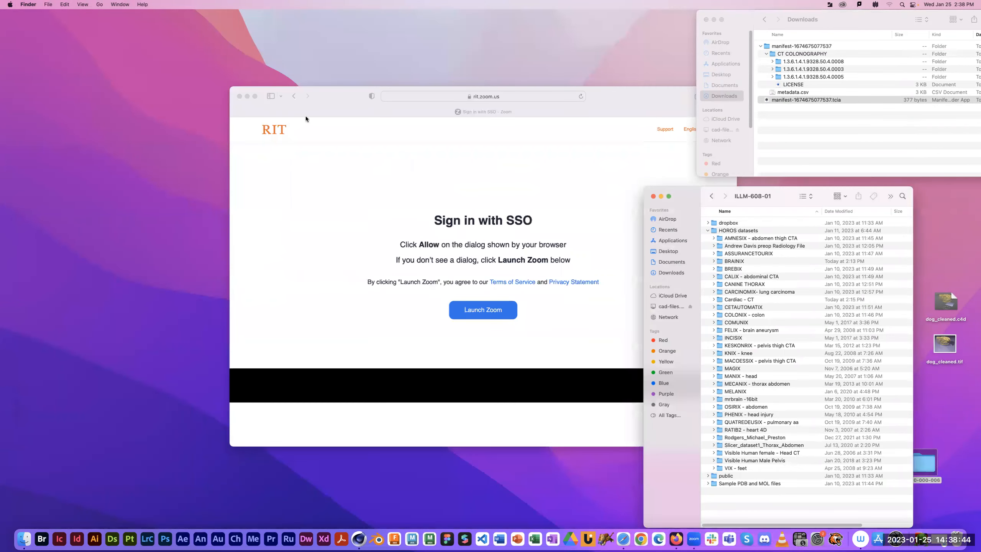
left_click(304, 39)
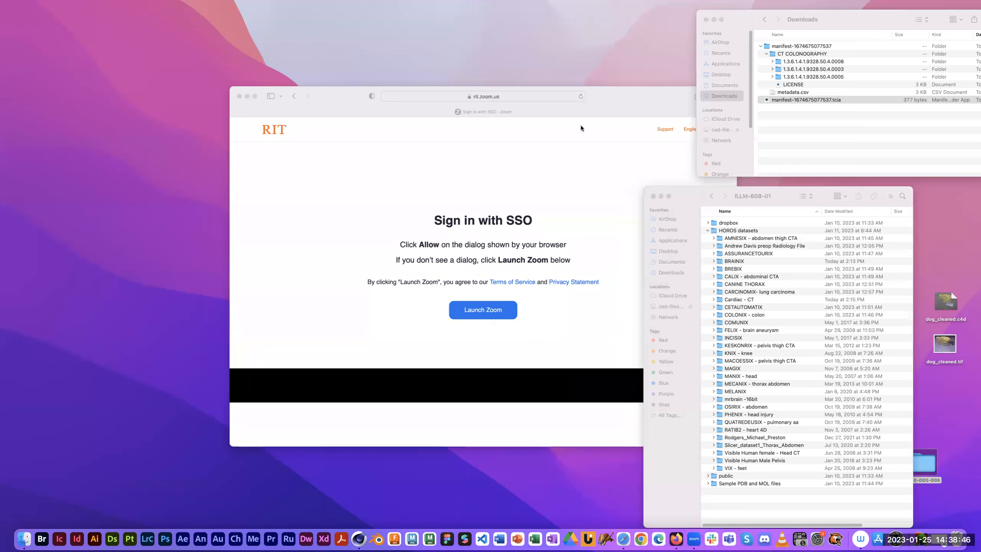
left_click_drag(611, 93, 374, 8)
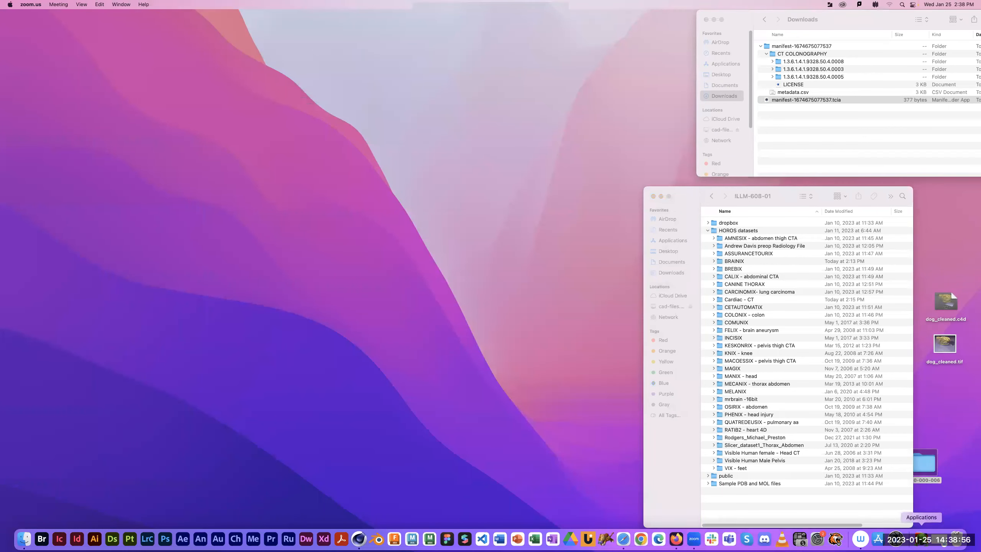
Launch Horos from the Dock's Applications stack under Perkins -- SciVis
left_click(921, 539)
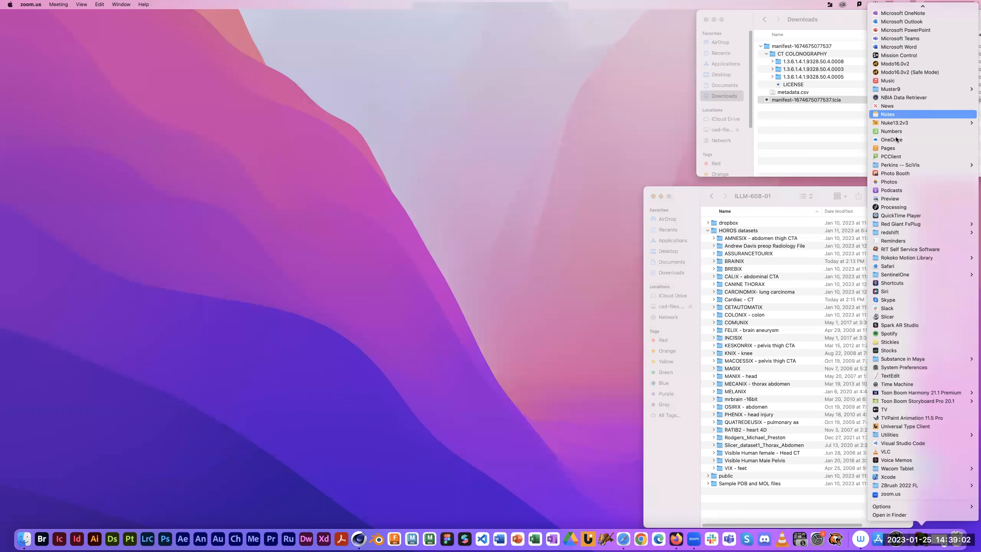
mouse_move(895, 166)
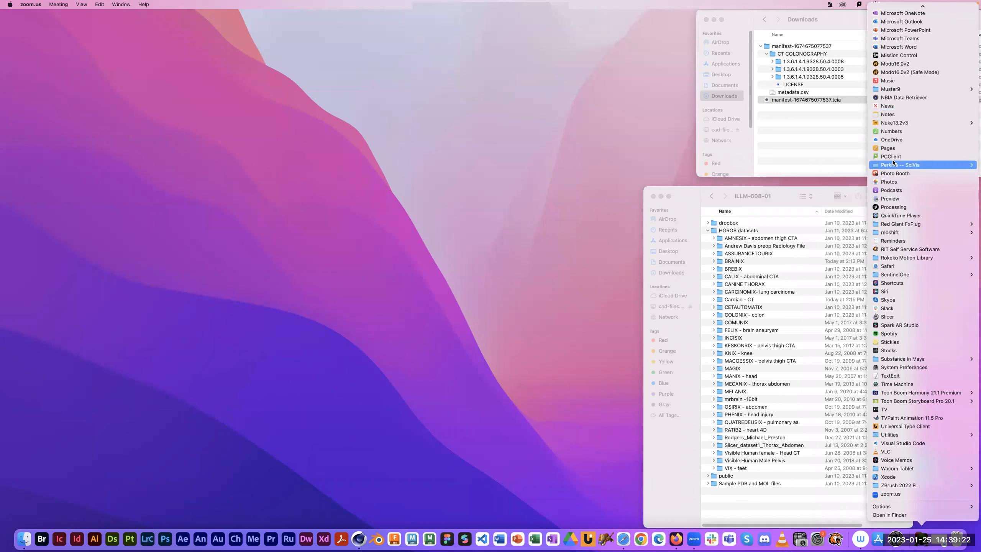
mouse_move(892, 163)
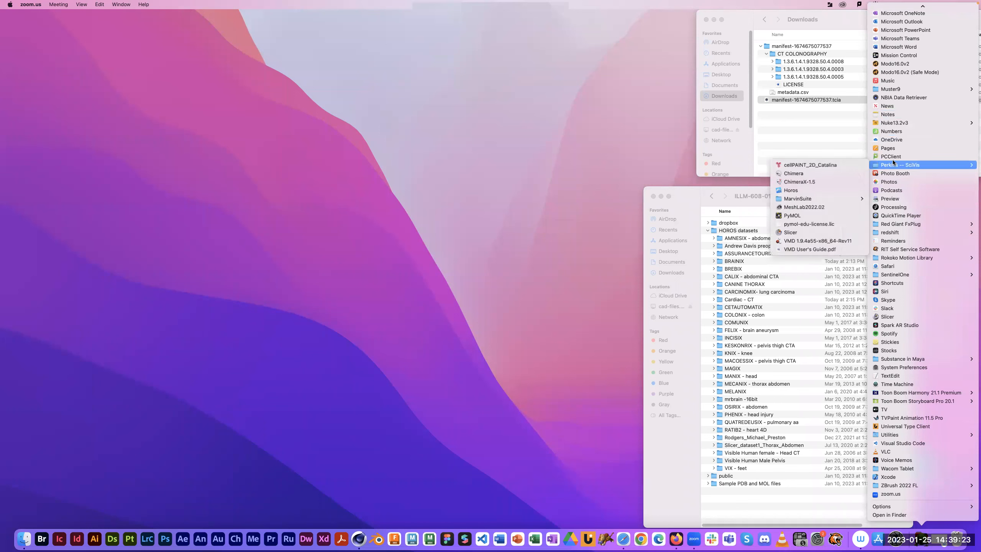
left_click(796, 192)
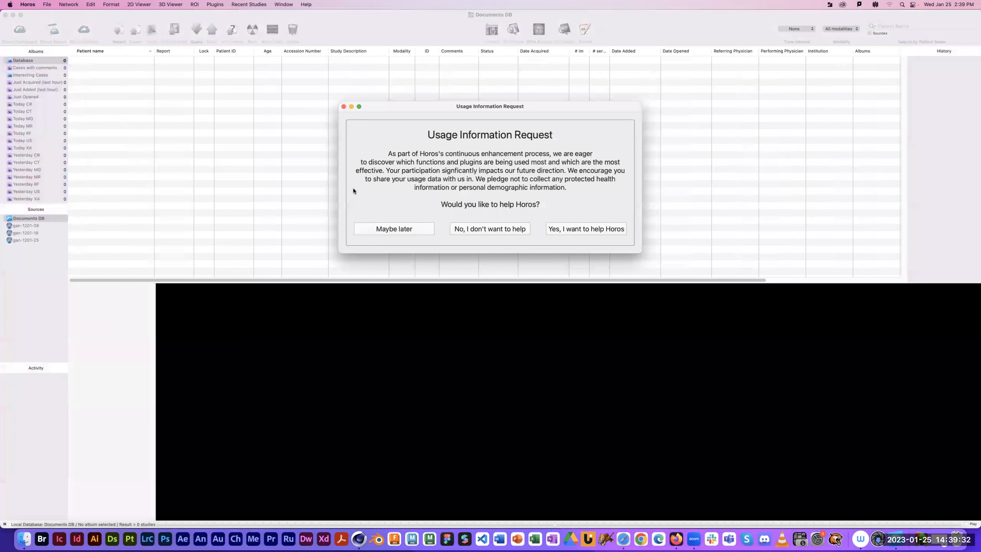
Choose Maybe later on the Usage Information Request and narrow the Documents DB window
left_click(398, 228)
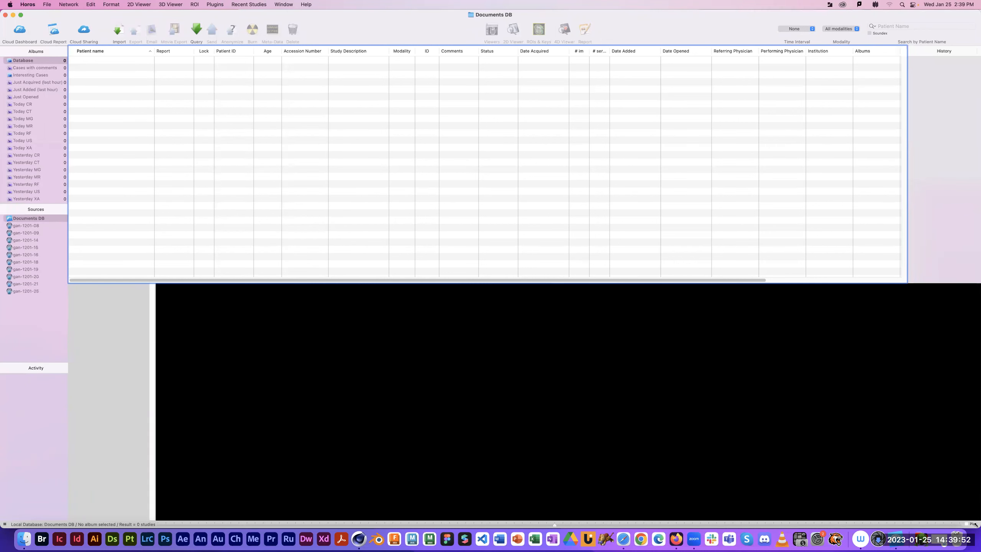
left_click_drag(975, 523, 867, 532)
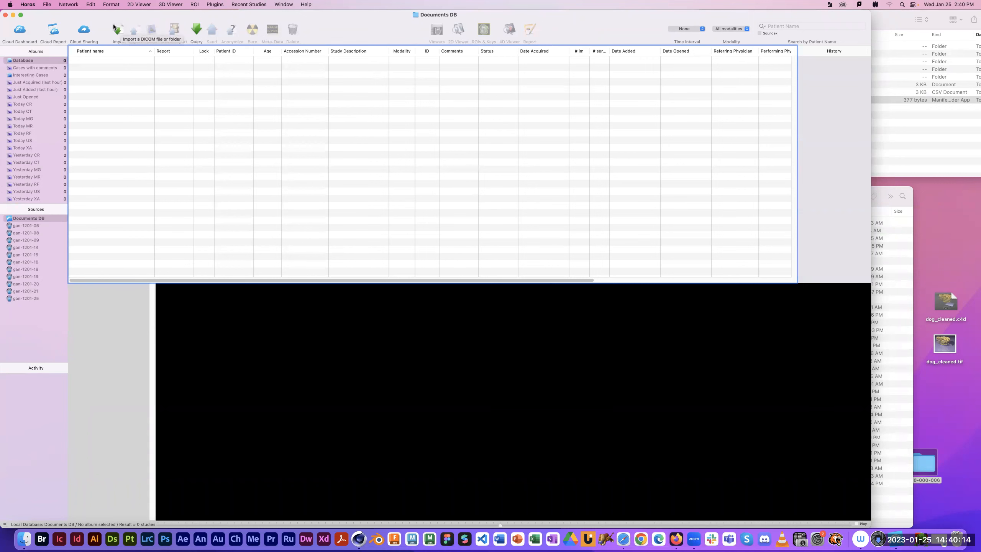
Check the File > Import options, then drop the 000-000-006 folder onto the Horos study list
left_click(47, 4)
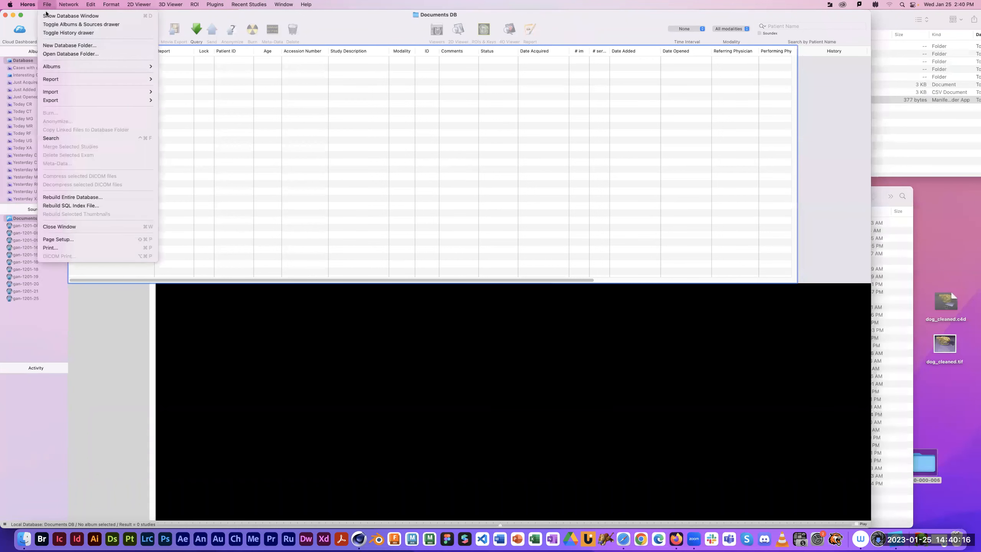
mouse_move(97, 92)
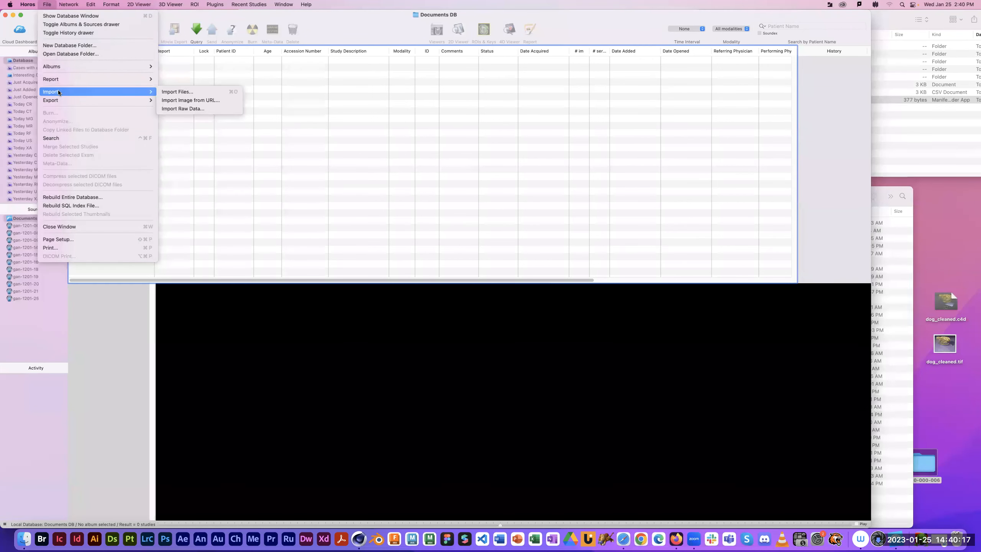
left_click(338, 19)
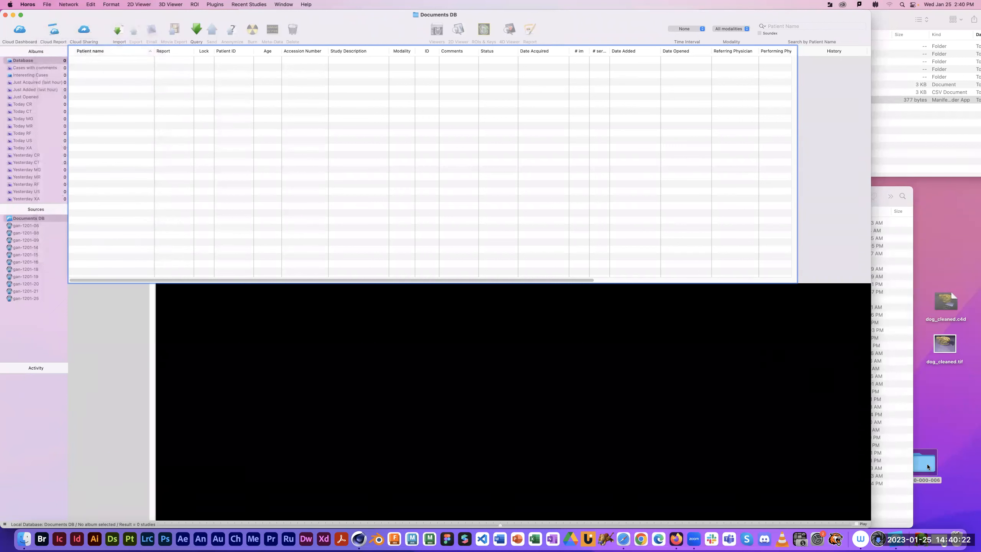
left_click_drag(928, 466, 426, 157)
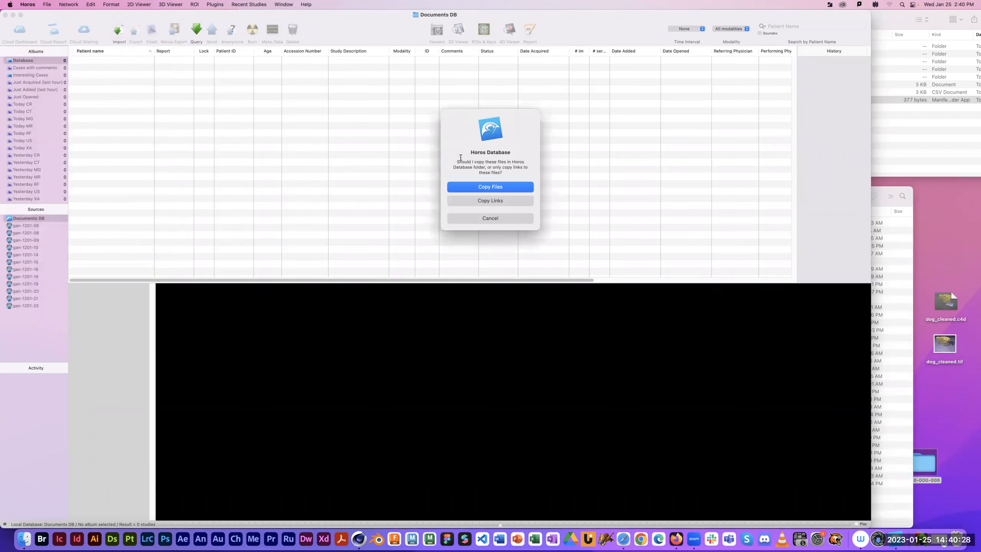
Copy the 000-000-006 files into the database and select the new 140-image Humanct study
left_click(514, 187)
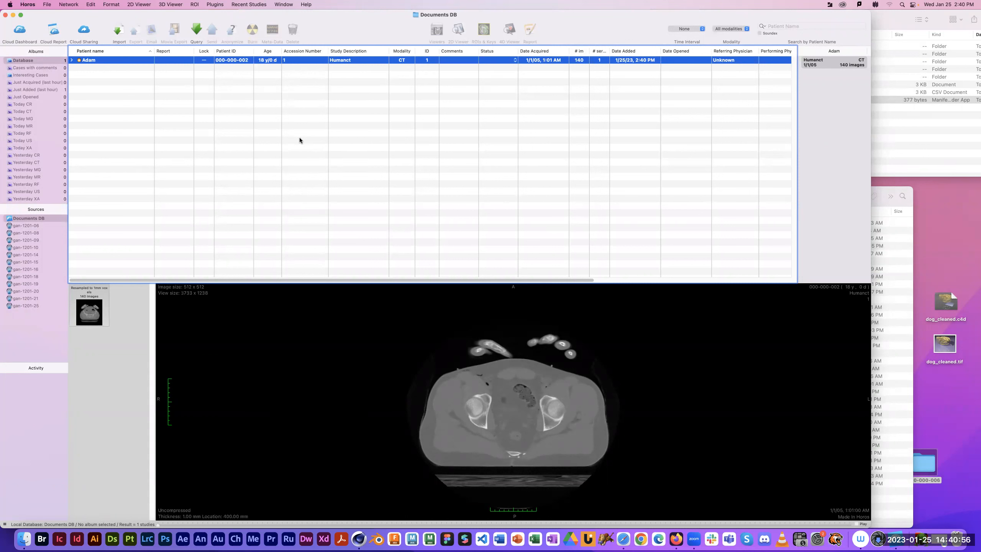
left_click(98, 62)
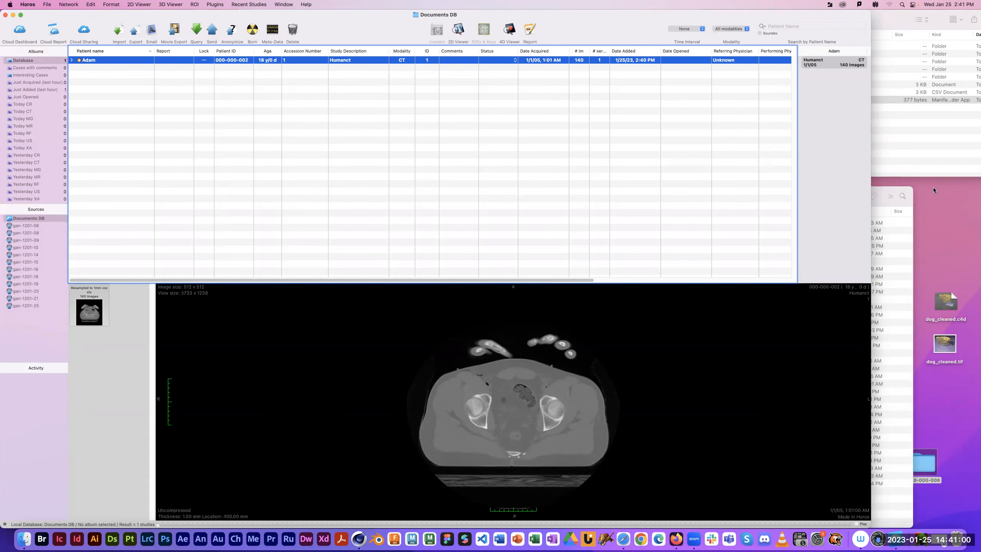
left_click(887, 189)
left_click_drag(689, 191, 739, 180)
Import the downloaded .tcia manifest from Downloads into Horos, copying its files
left_click(874, 155)
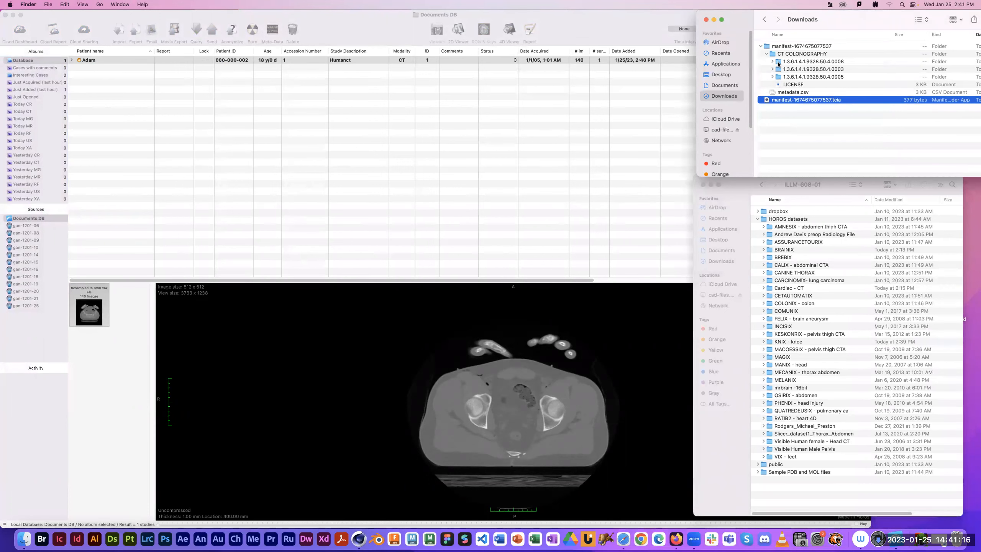
left_click_drag(632, 96, 255, 111)
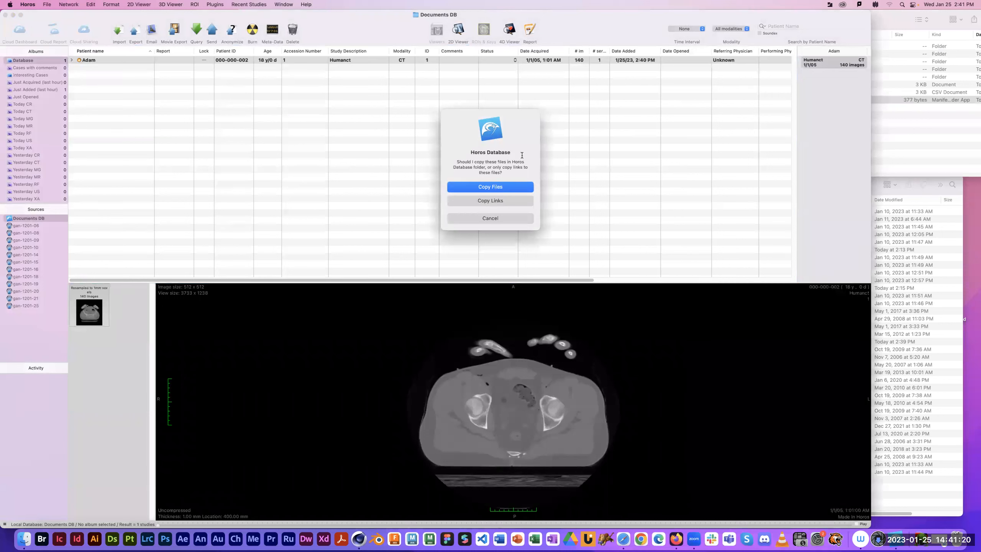
left_click(507, 188)
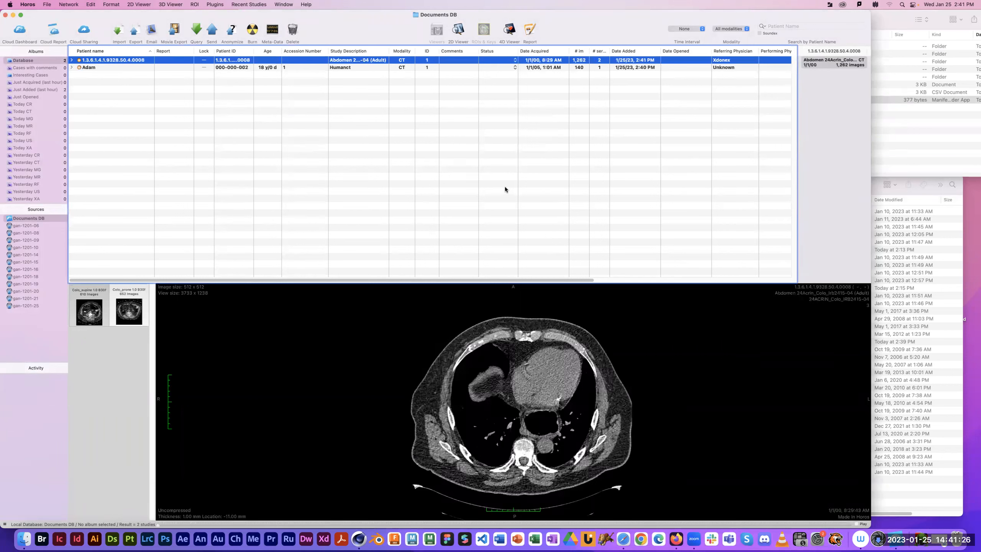
Import the CARCINOMIX- lung carcinoma folder into Horos with Copy Files, adding the 436-image Ct Thoraco-Abdo study
left_click(933, 192)
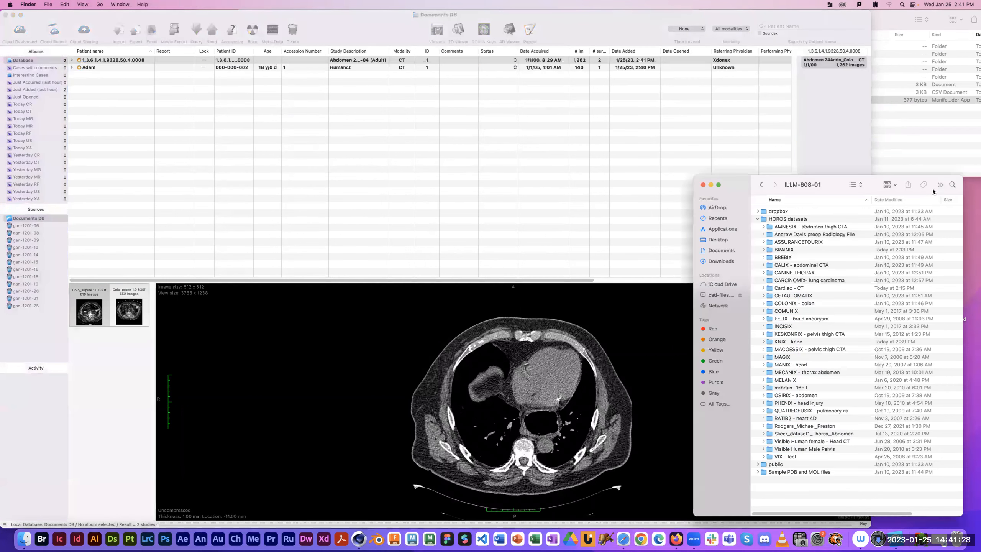
left_click_drag(844, 180, 856, 131)
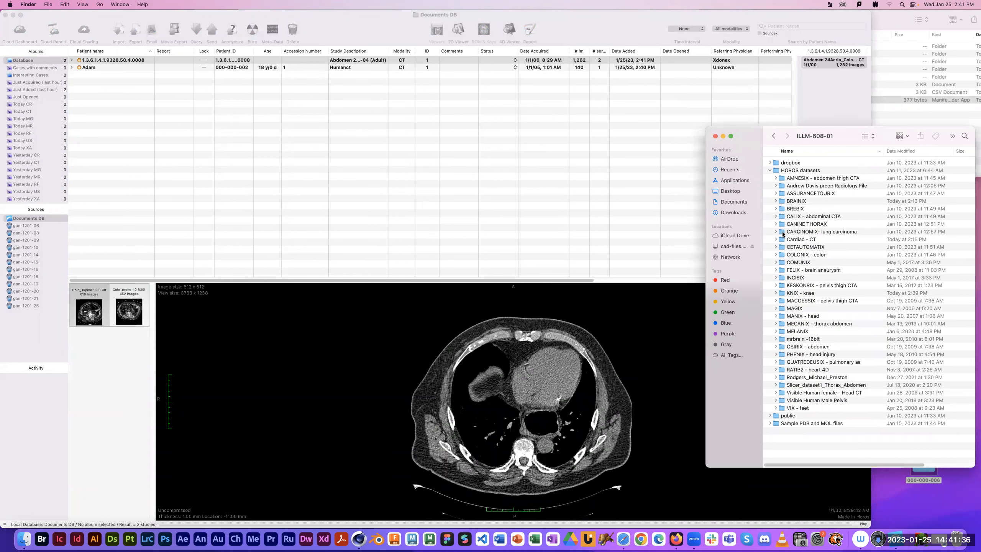
left_click_drag(784, 233, 364, 162)
left_click(499, 187)
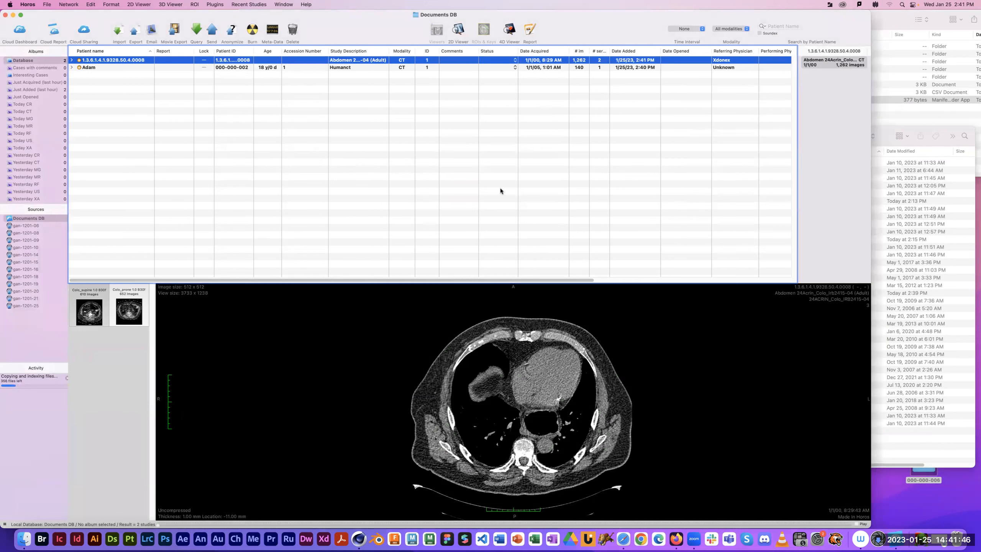
left_click(951, 130)
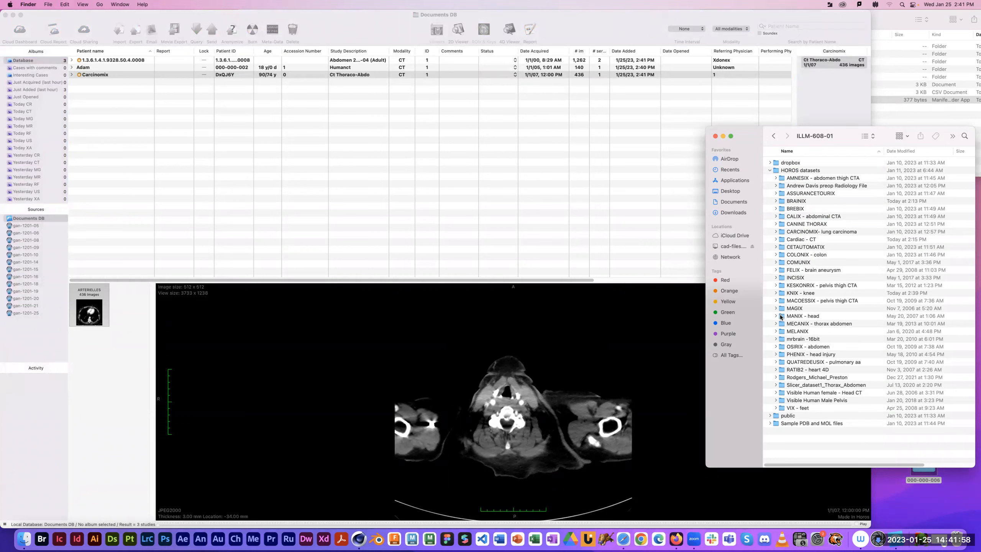
Copy the dropped MANIX folder into the database, adding the 557-image Cer-Ct study
left_click(370, 201)
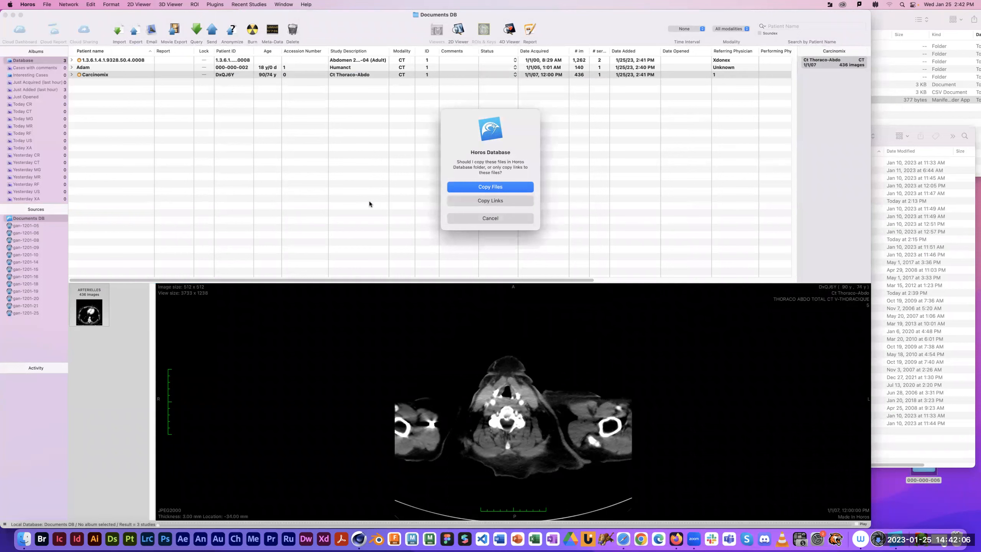
left_click(514, 186)
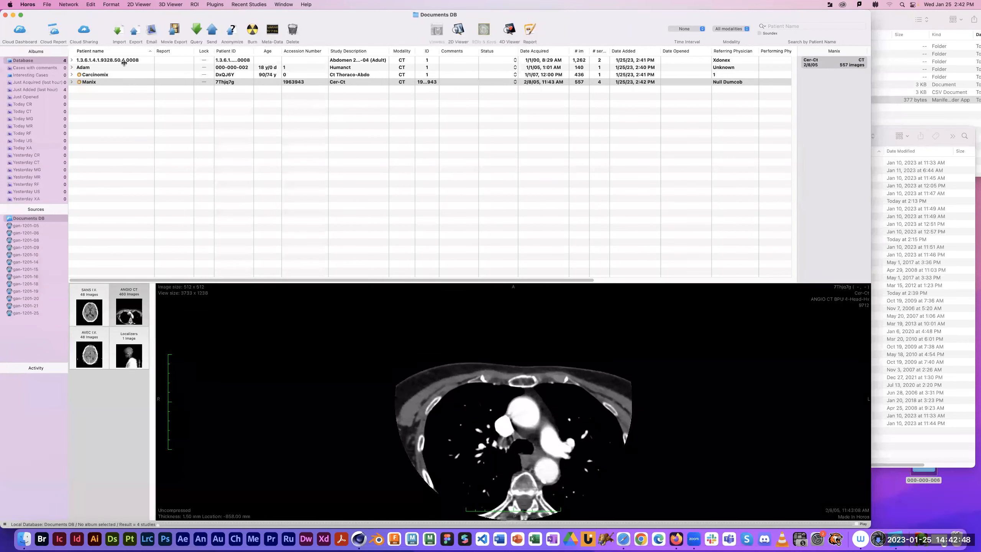
Expand the CT colonography study to show Colo_supine (610 images) and Colo_prone (652 images)
left_click(71, 61)
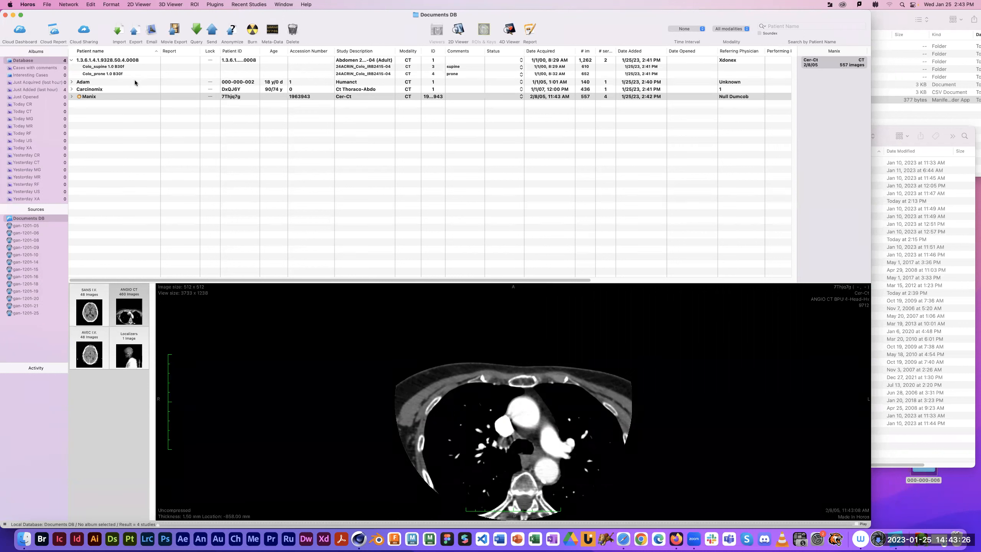
Expand the Humanct, Carcinomix and Manix studies and preview Cer-Ct's AVEC I.V. series
left_click(72, 82)
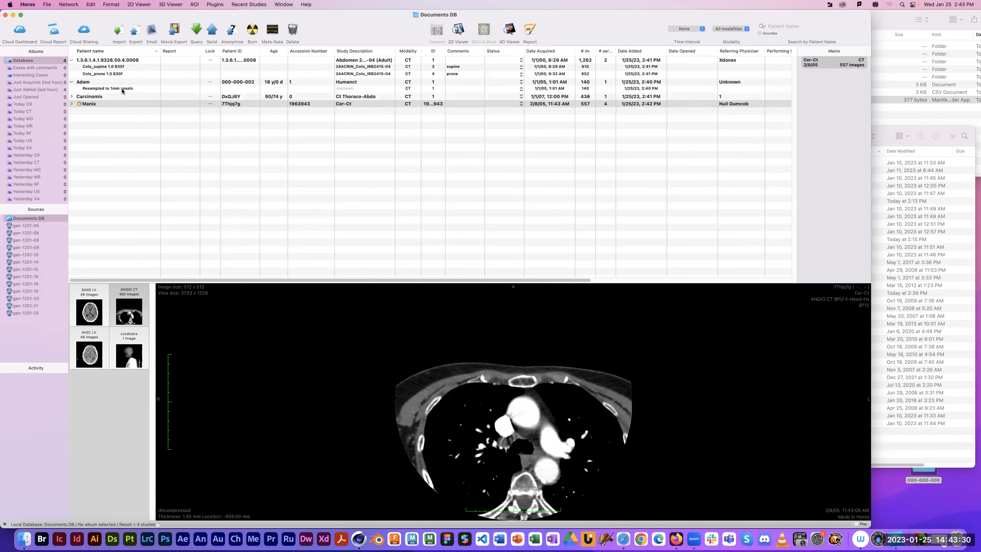
left_click(71, 96)
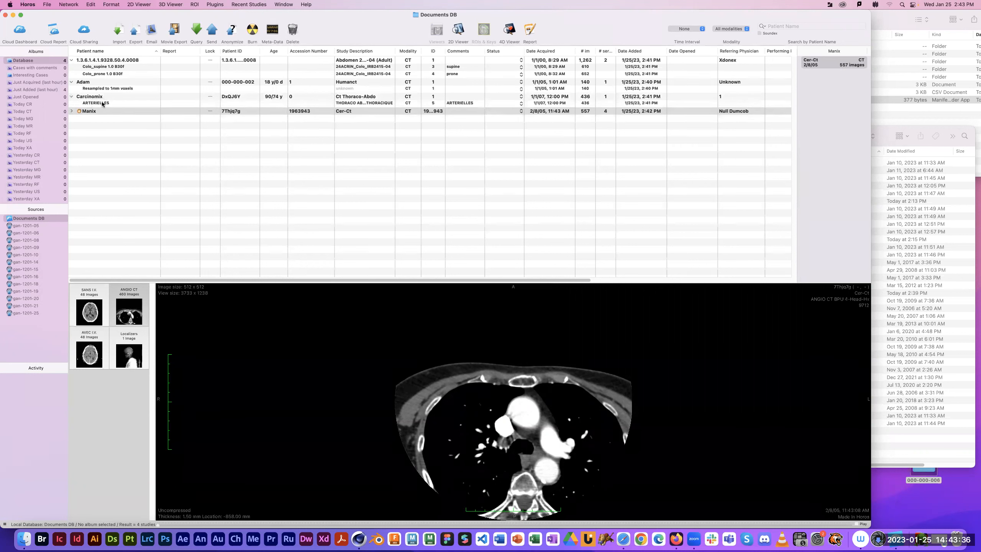
left_click(72, 110)
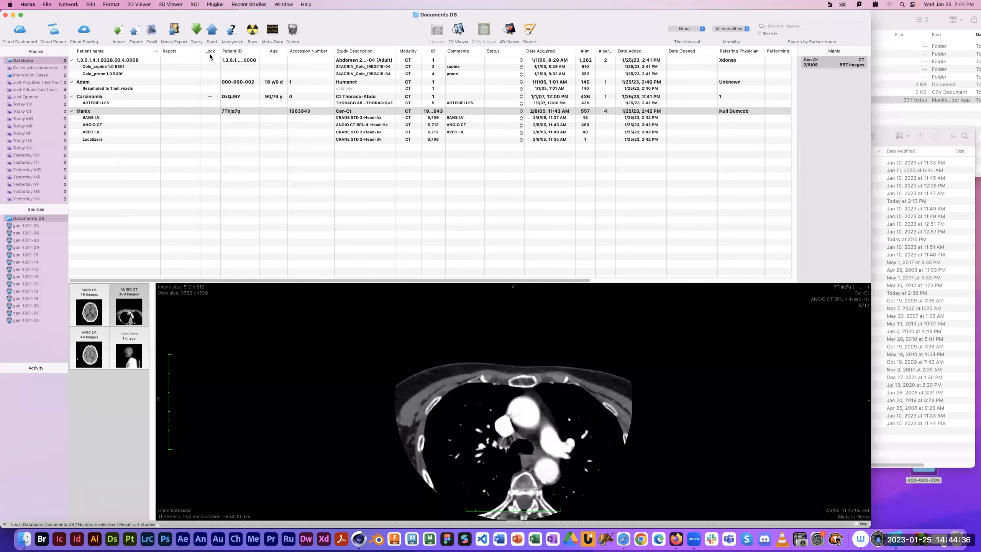
left_click(87, 133)
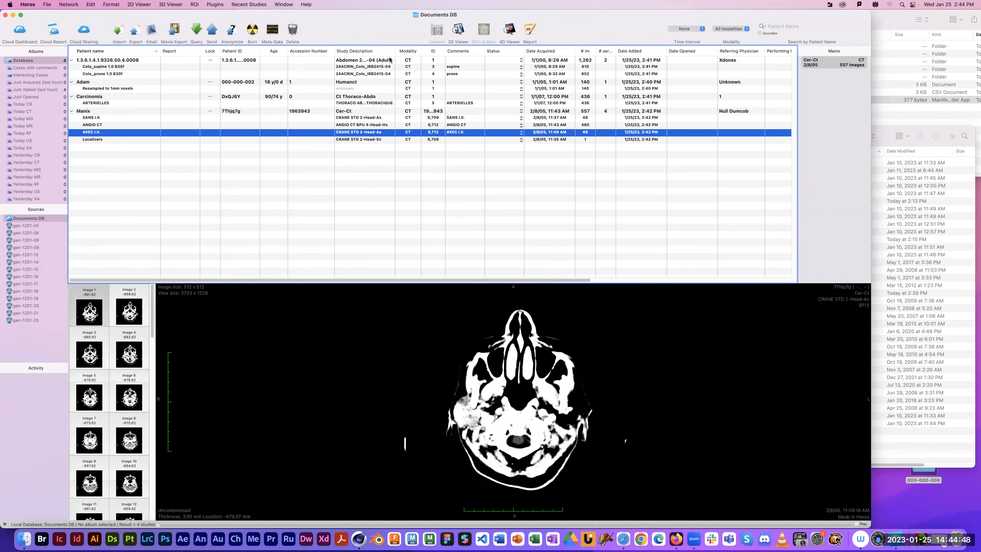
Widen the Study Description column, then preview the ARTERIELLES thoracic series and the Carcinomix study
left_click_drag(395, 51, 446, 48)
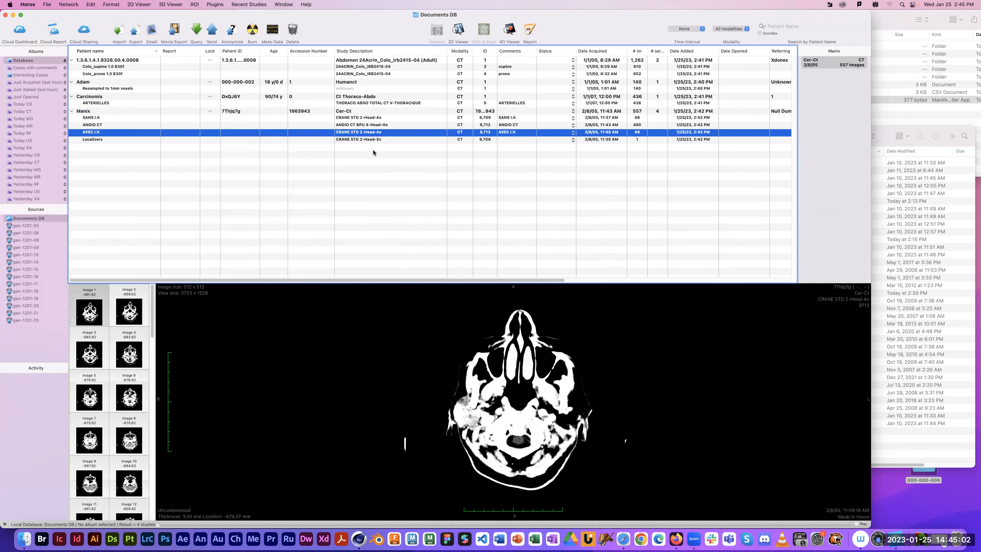
left_click(356, 103)
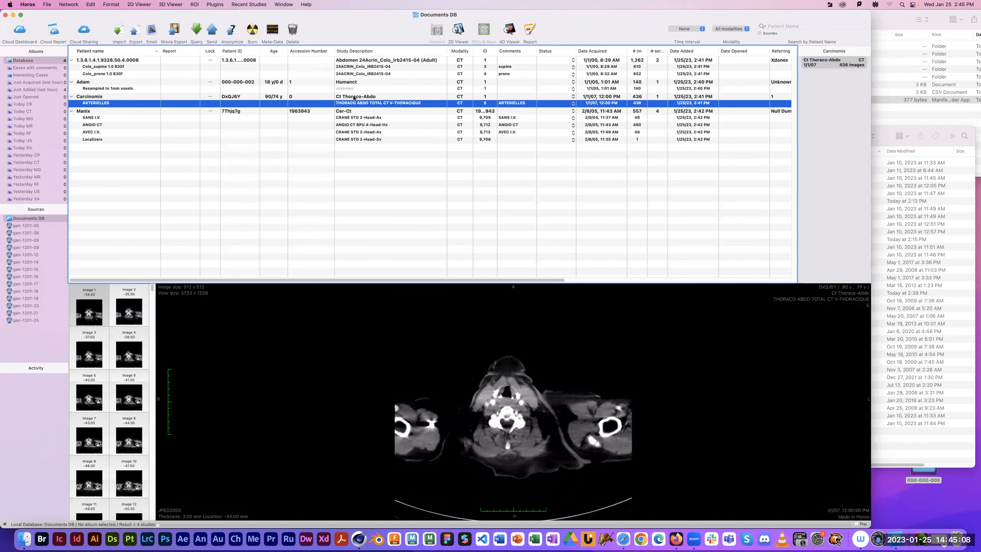
left_click(353, 97)
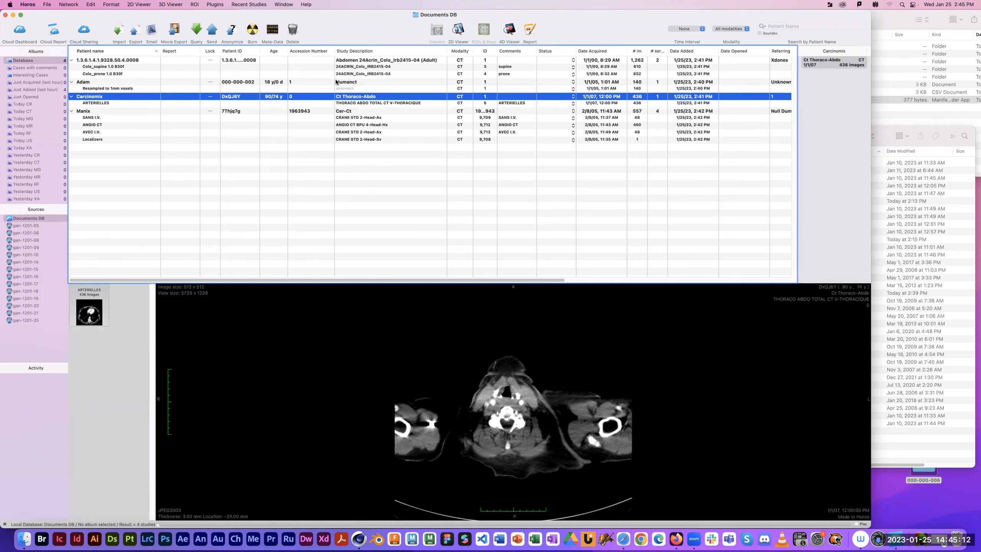
Narrow the Accession Number and Report columns and sort the studies by number of series
left_click_drag(335, 50, 318, 50)
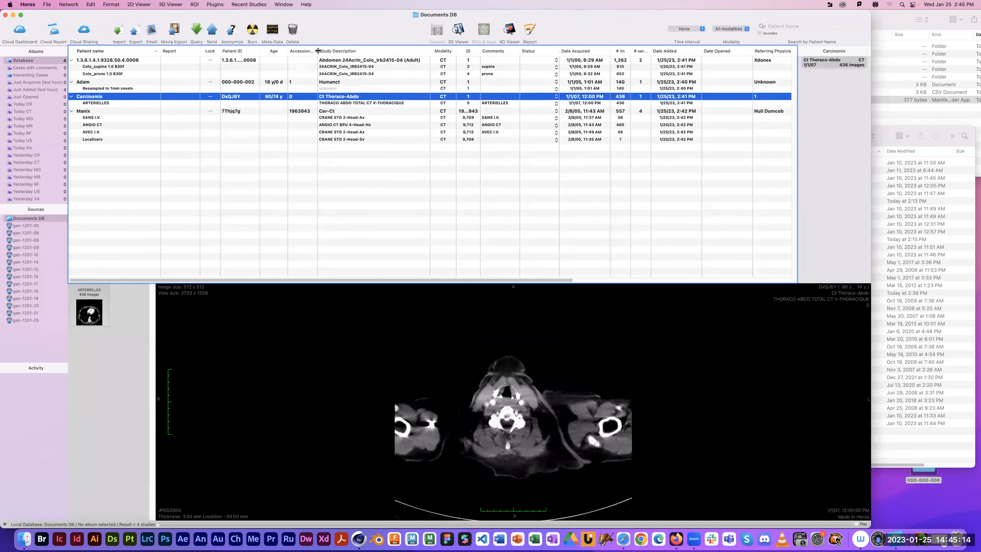
left_click_drag(198, 50, 181, 50)
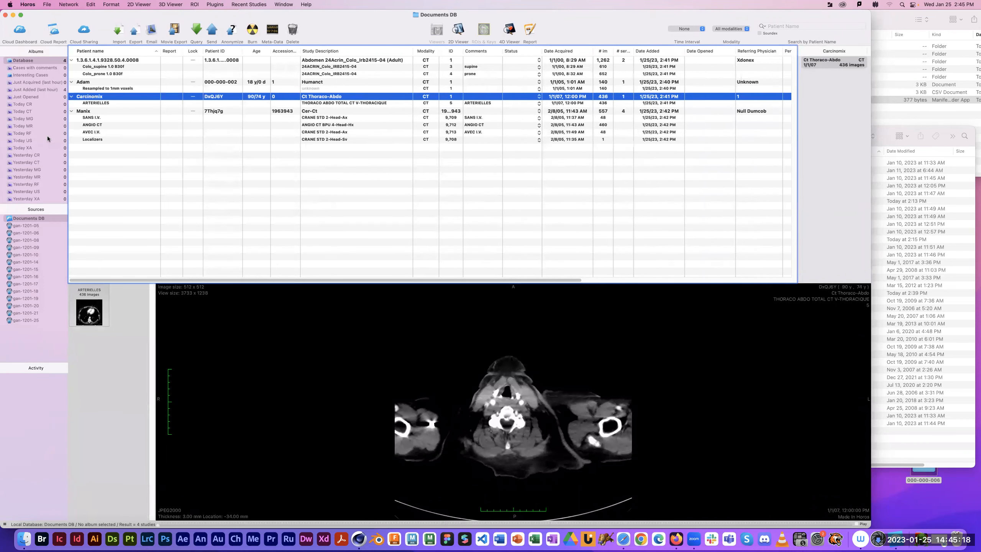
left_click(91, 132)
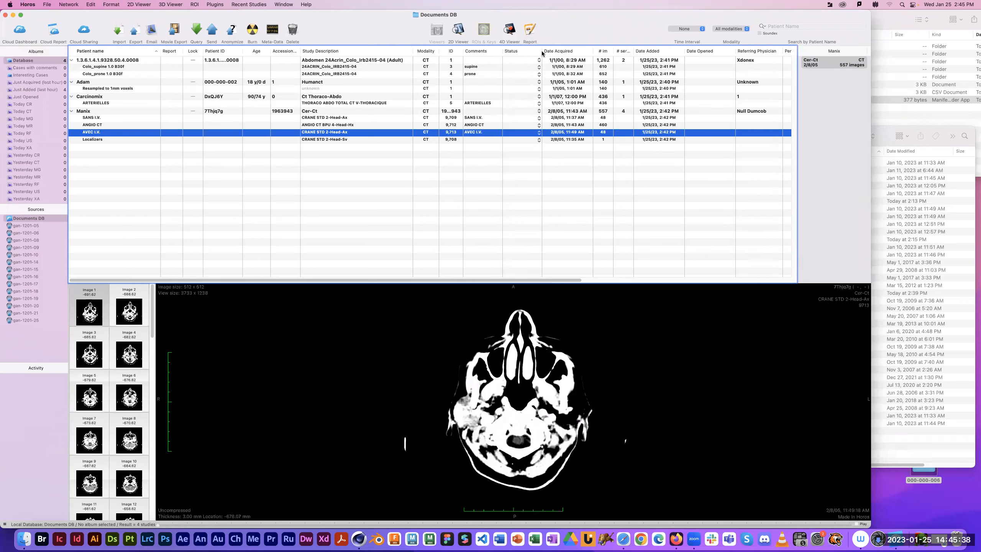
left_click(614, 54)
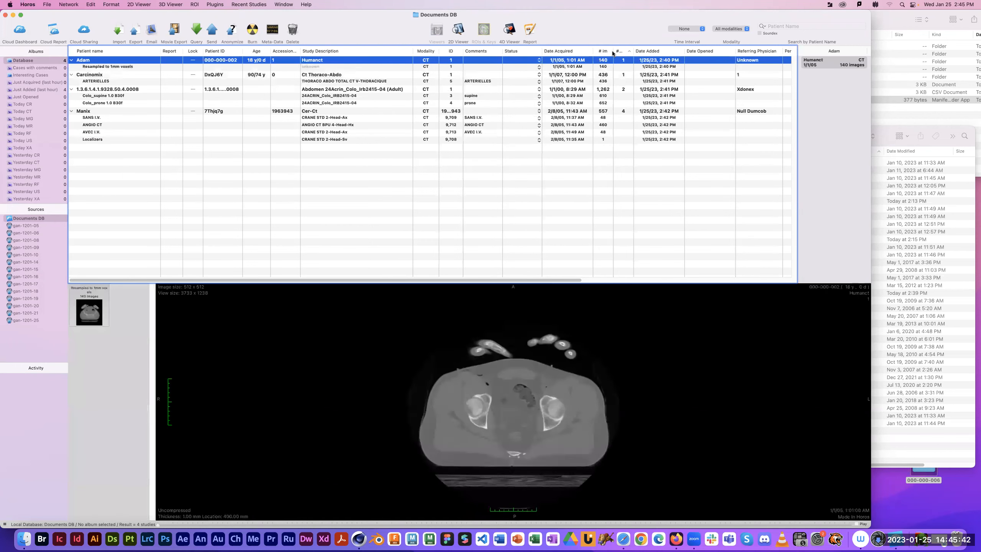
Re-sort by patient name, preview the ARTERIELLES, Resampled and Colo_prone series, and settle on ANGIO CT
left_click(97, 51)
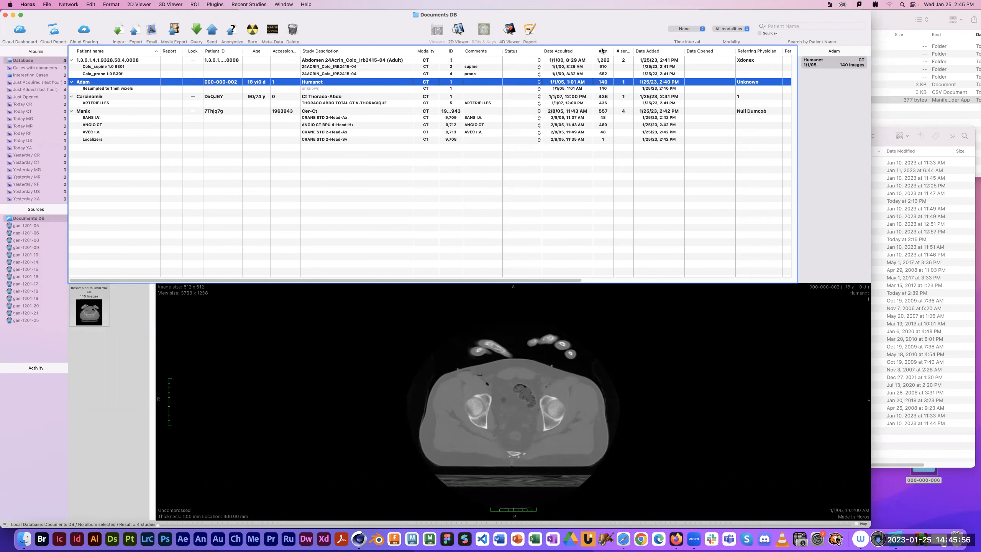
left_click(569, 125)
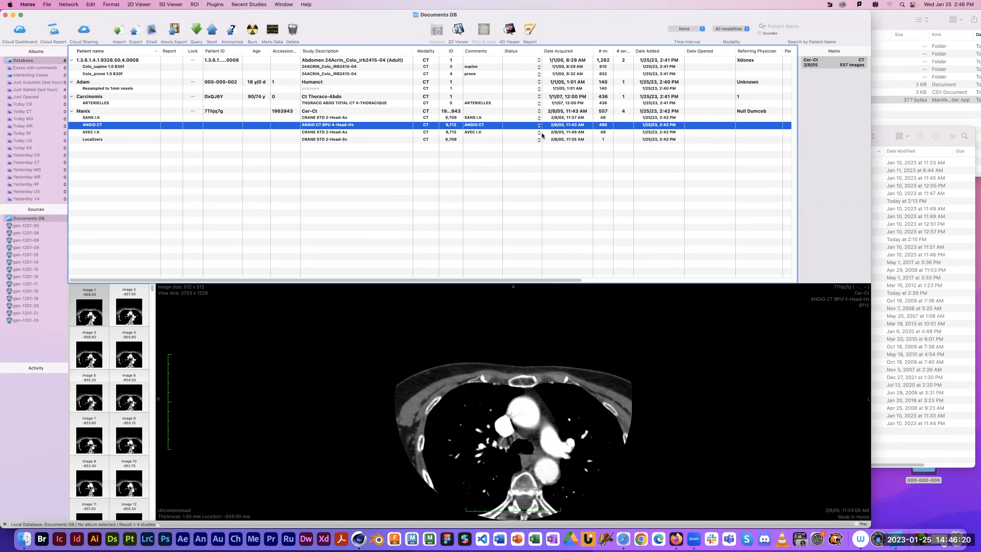
left_click(572, 103)
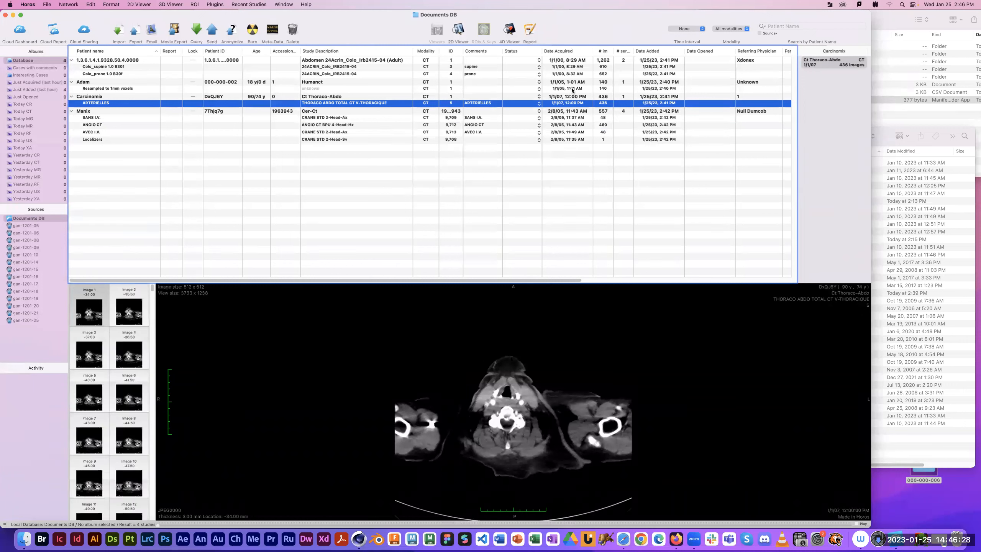
left_click(573, 89)
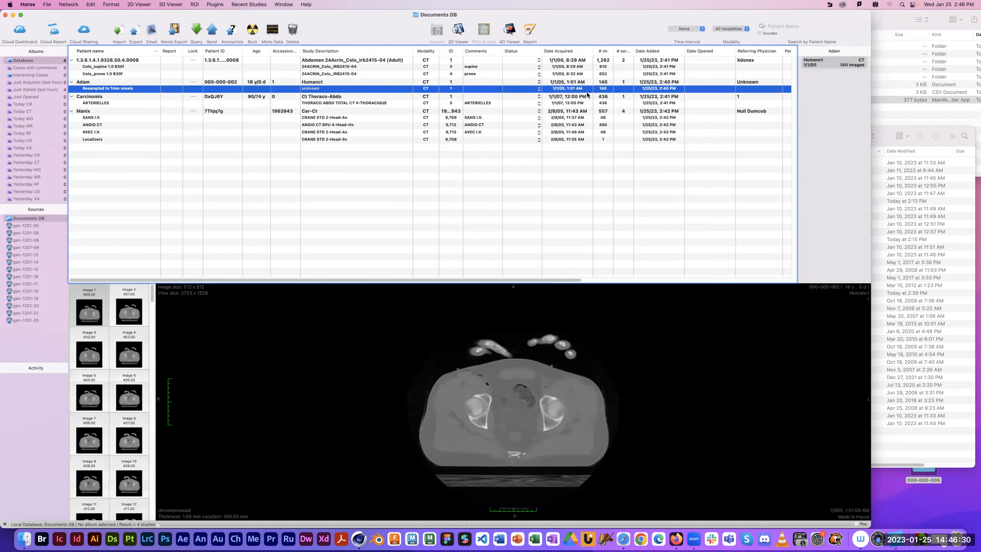
left_click(573, 74)
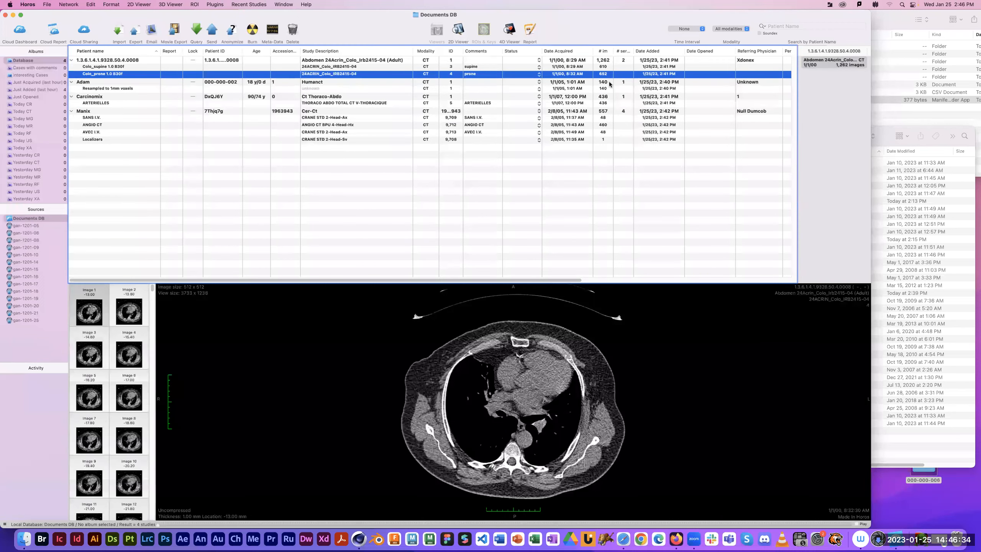
left_click(567, 125)
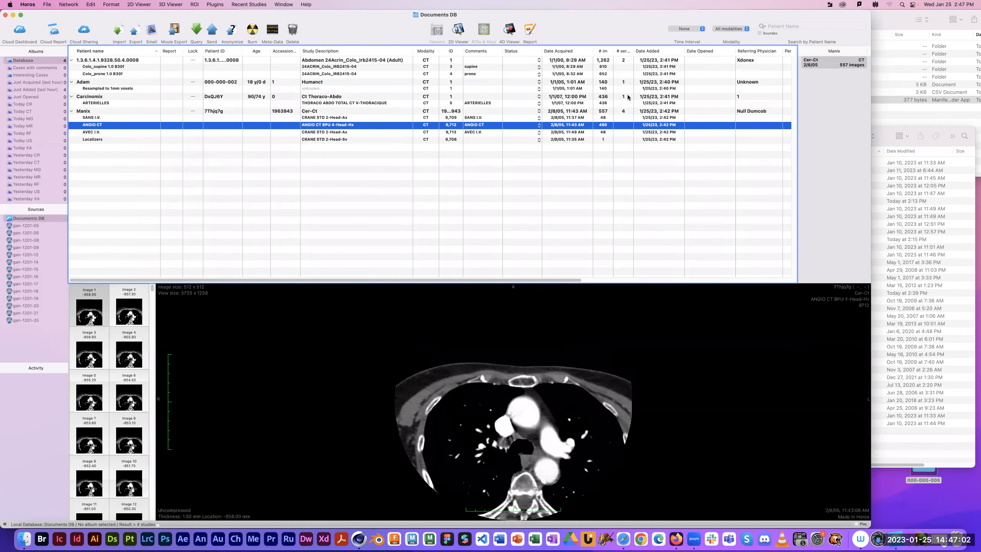
left_click_drag(712, 14, 709, 31)
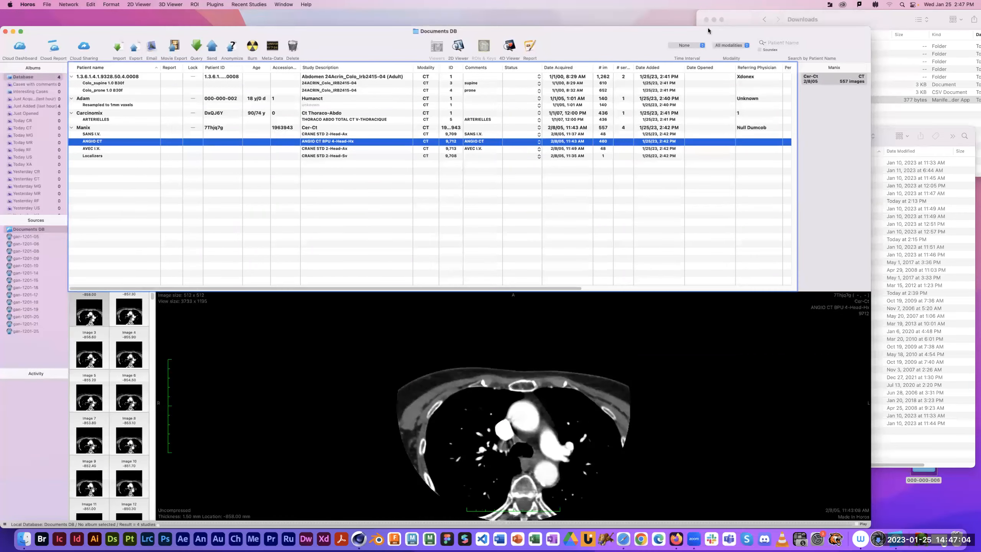
Open ANGIO CT in the 2D viewer and page from the upper chest to the lower neck (-751.60 mm)
left_click(459, 46)
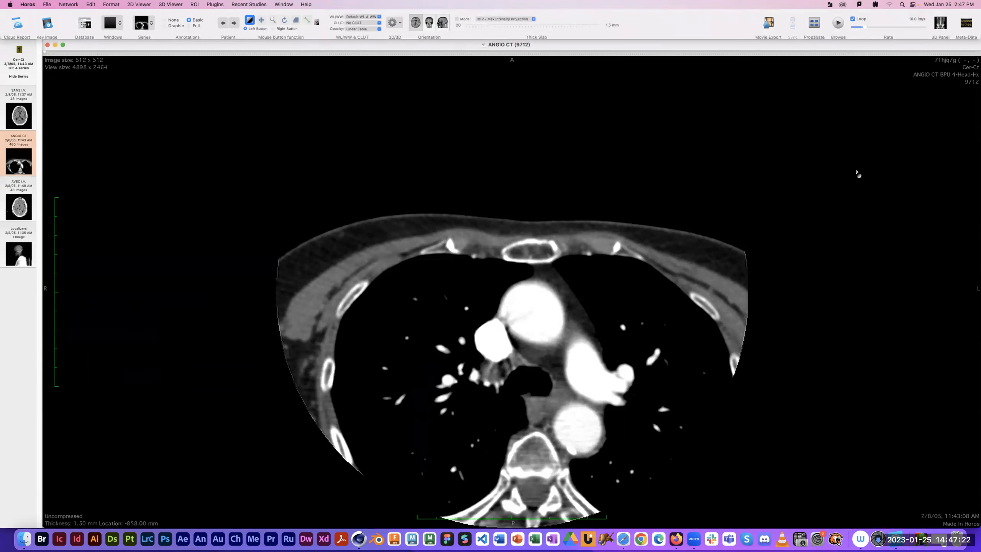
scroll(857, 172, "down", 8)
scroll(856, 173, "down", 16)
scroll(856, 173, "down", 20)
scroll(857, 172, "down", 20)
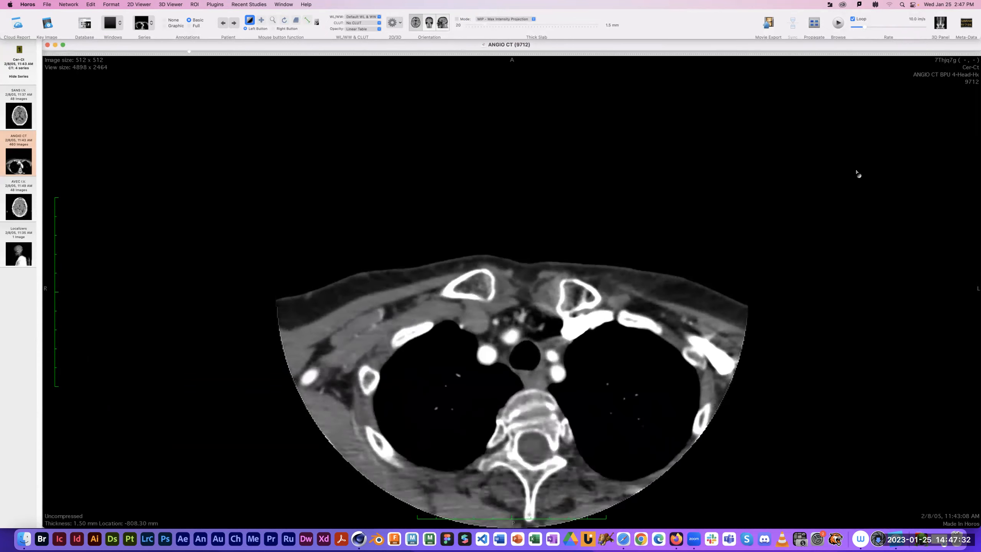
scroll(857, 173, "down", 7)
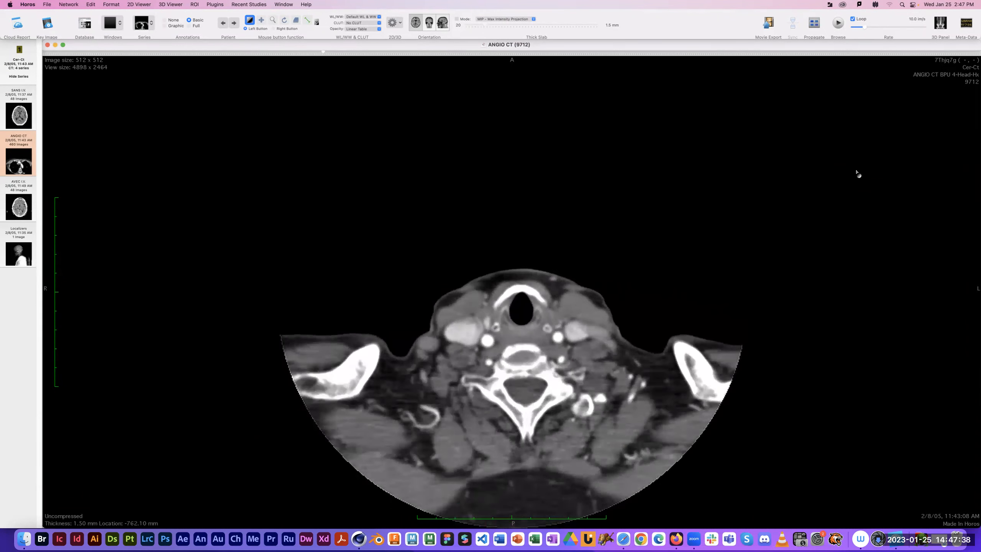
scroll(856, 173, "up", 7)
scroll(857, 172, "up", 7)
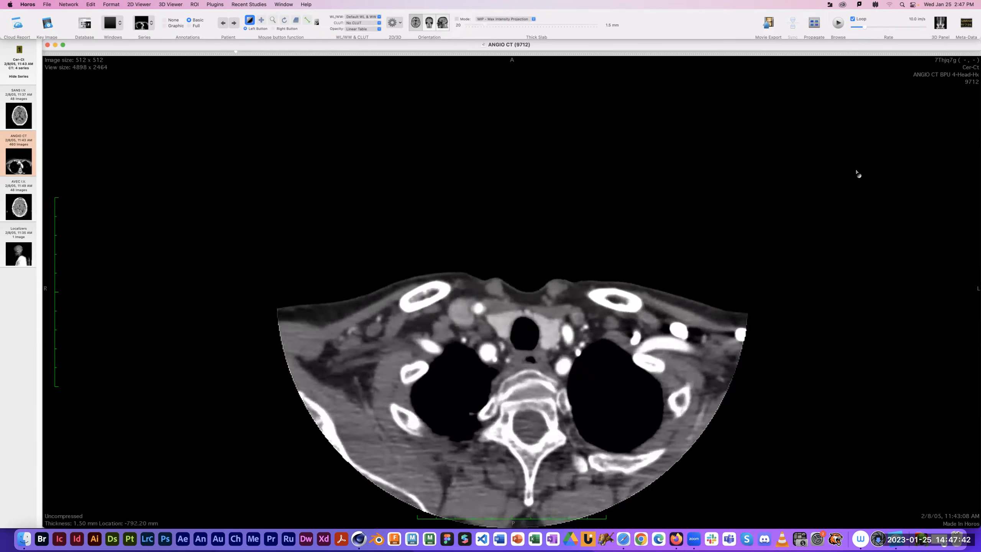
scroll(857, 172, "up", 7)
scroll(857, 172, "up", 20)
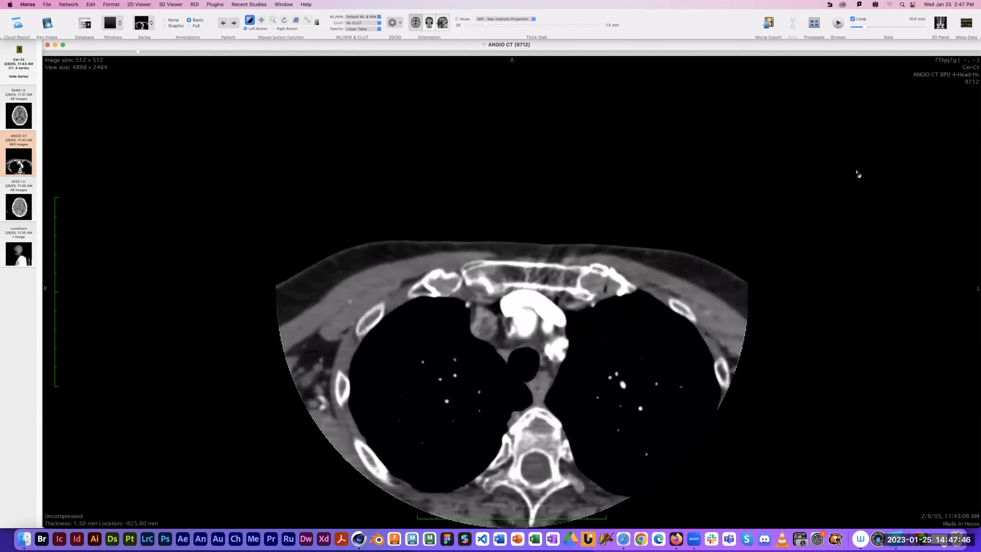
scroll(856, 173, "up", 5)
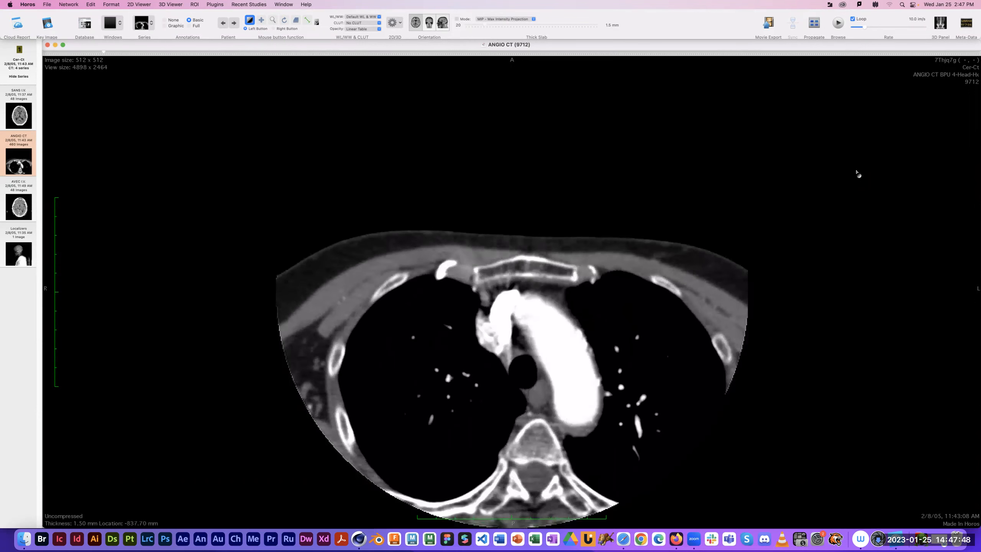
scroll(857, 173, "down", 14)
scroll(857, 172, "down", 17)
scroll(857, 173, "down", 7)
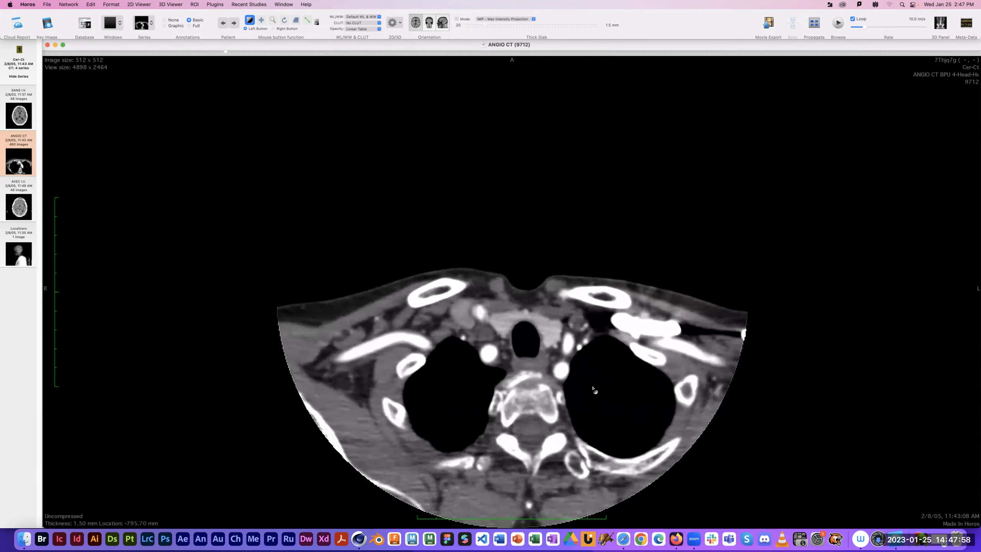
scroll(670, 198, "down", 7)
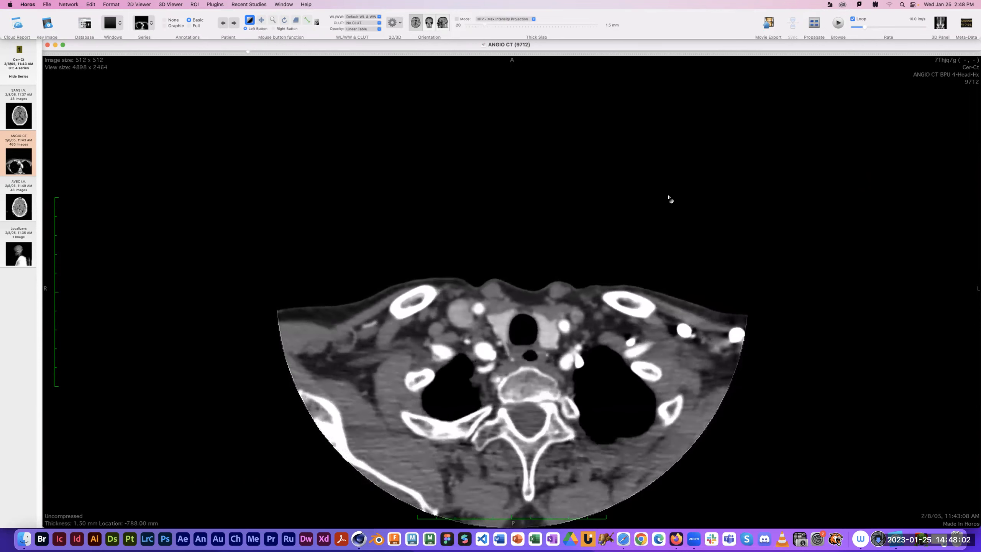
scroll(671, 199, "down", 1)
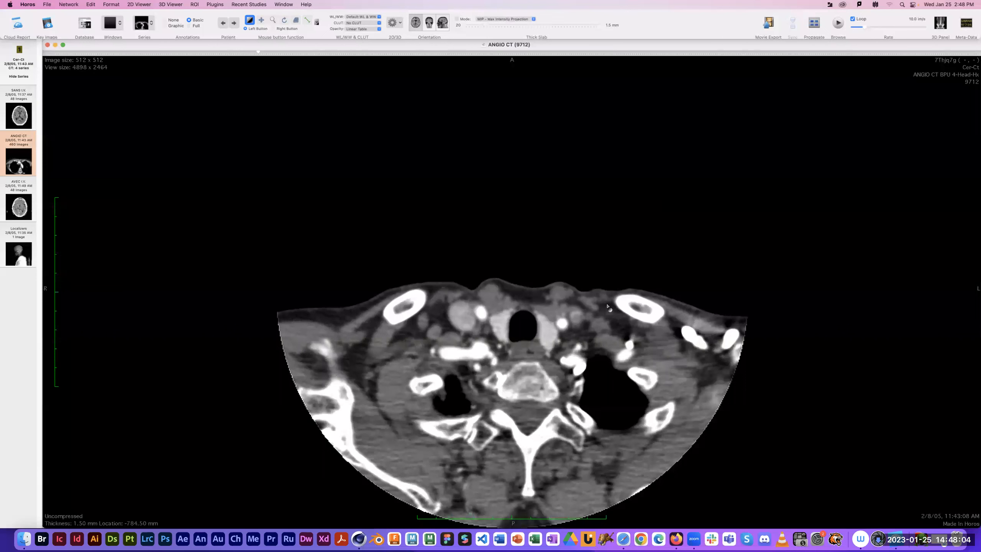
scroll(623, 114, "down", 6)
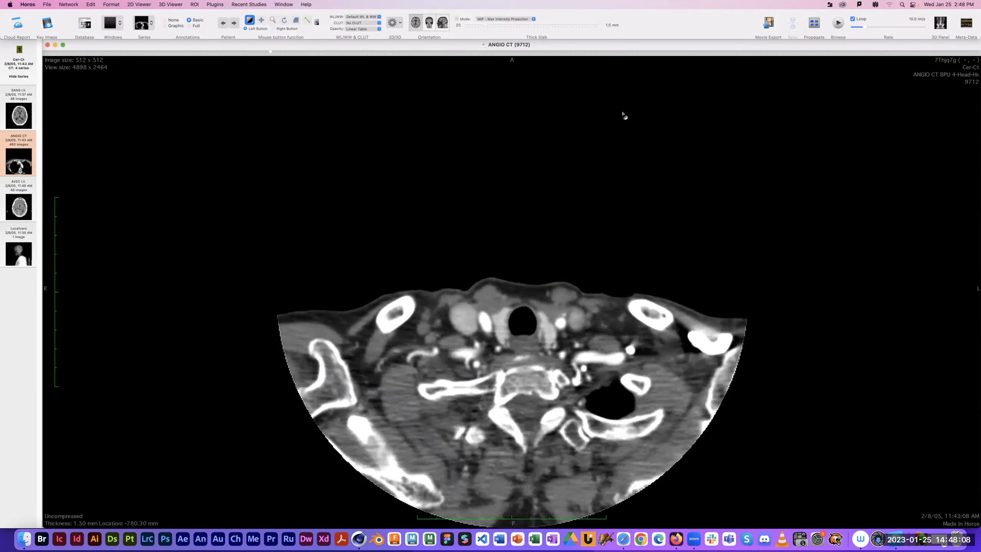
scroll(623, 114, "down", 10)
scroll(623, 115, "down", 10)
scroll(623, 114, "down", 10)
scroll(623, 114, "down", 1)
scroll(623, 115, "down", 8)
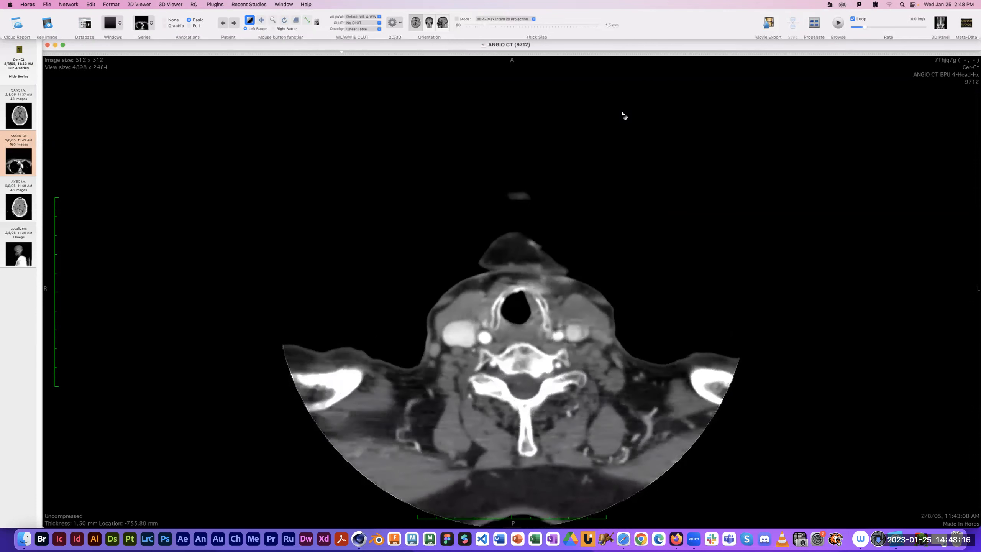
scroll(623, 115, "down", 2)
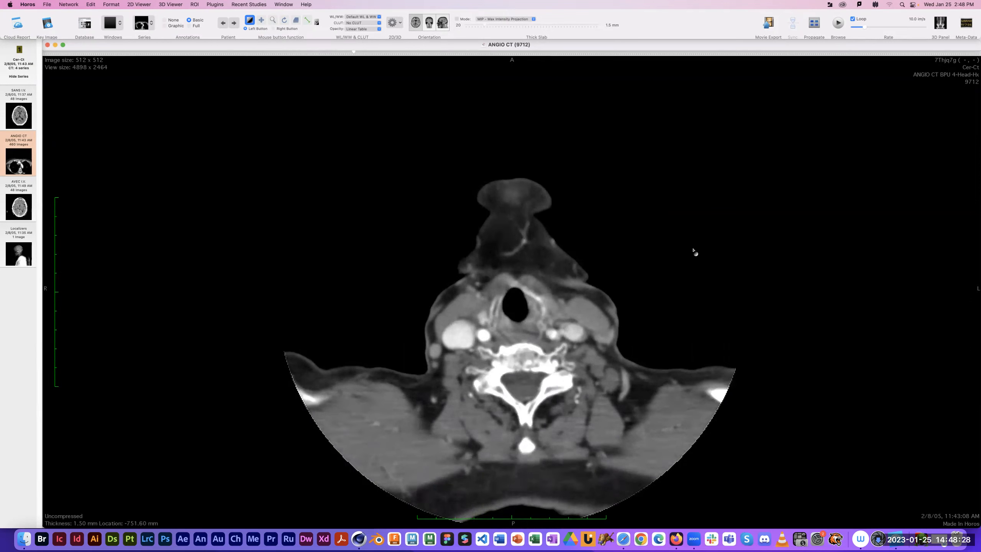
Page through the jaw, sinuses and skull base to the lateral ventricles at -602.50 mm
scroll(694, 251, "down", 5)
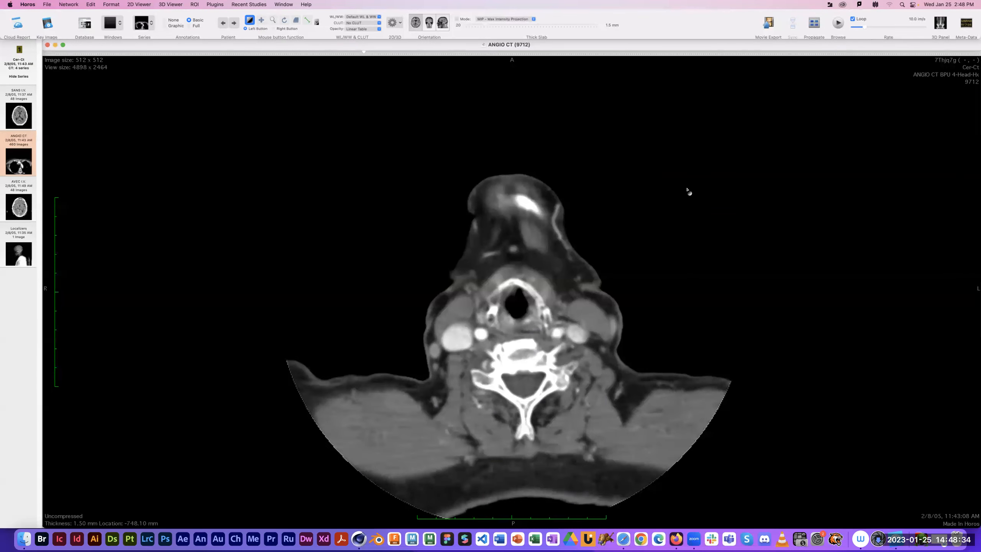
scroll(689, 191, "down", 4)
scroll(688, 191, "down", 11)
scroll(688, 191, "down", 13)
scroll(688, 191, "down", 10)
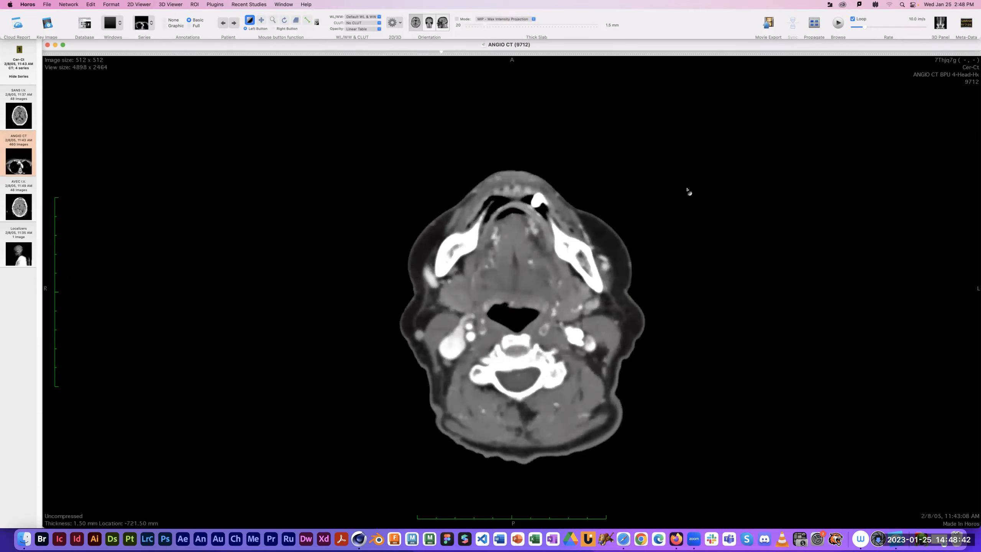
scroll(688, 191, "down", 9)
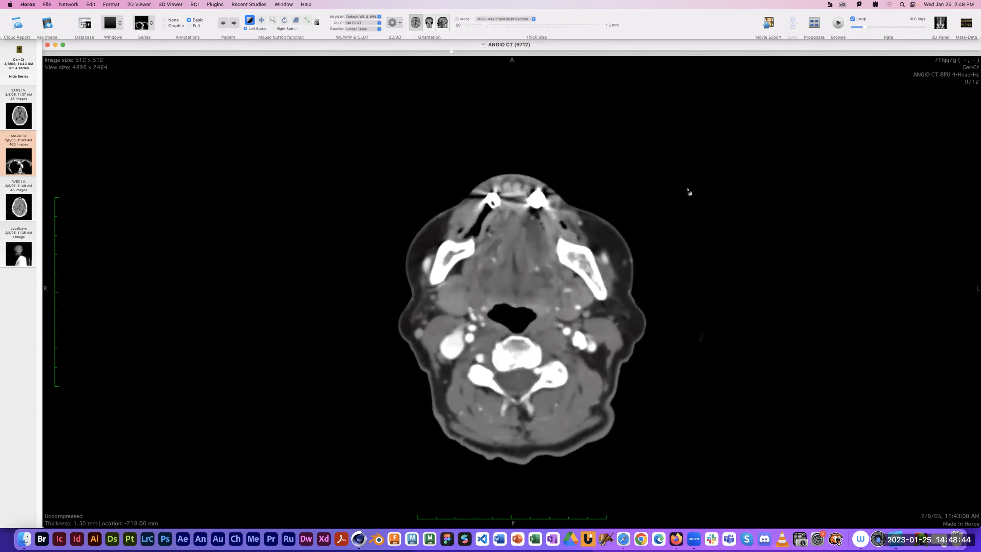
scroll(688, 191, "down", 10)
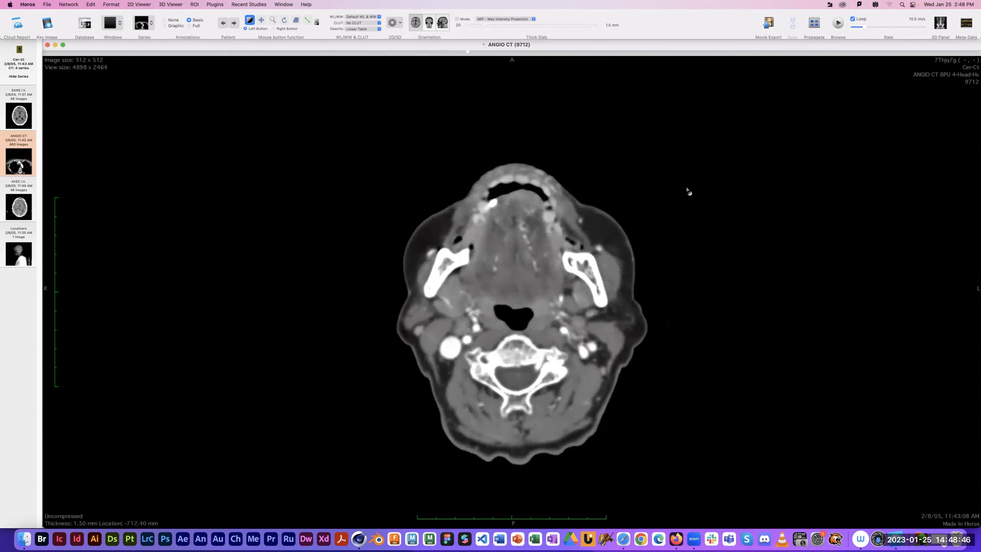
scroll(688, 191, "down", 2)
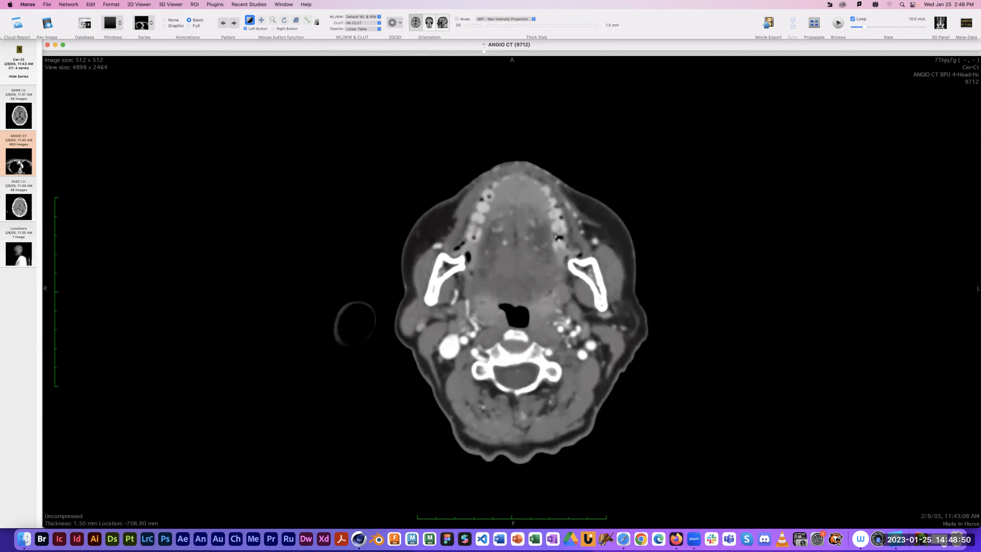
scroll(742, 175, "down", 6)
scroll(742, 175, "down", 17)
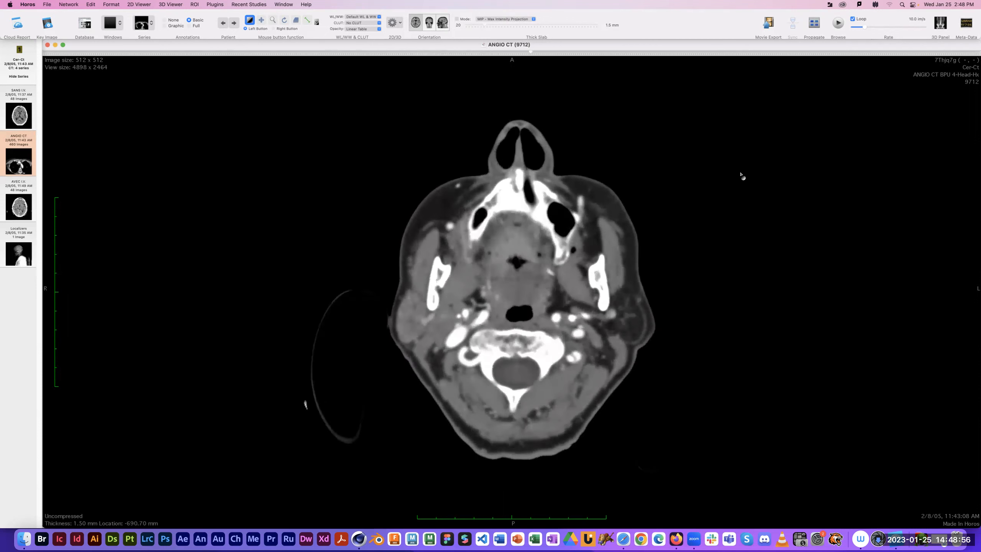
scroll(742, 175, "down", 3)
scroll(742, 175, "down", 7)
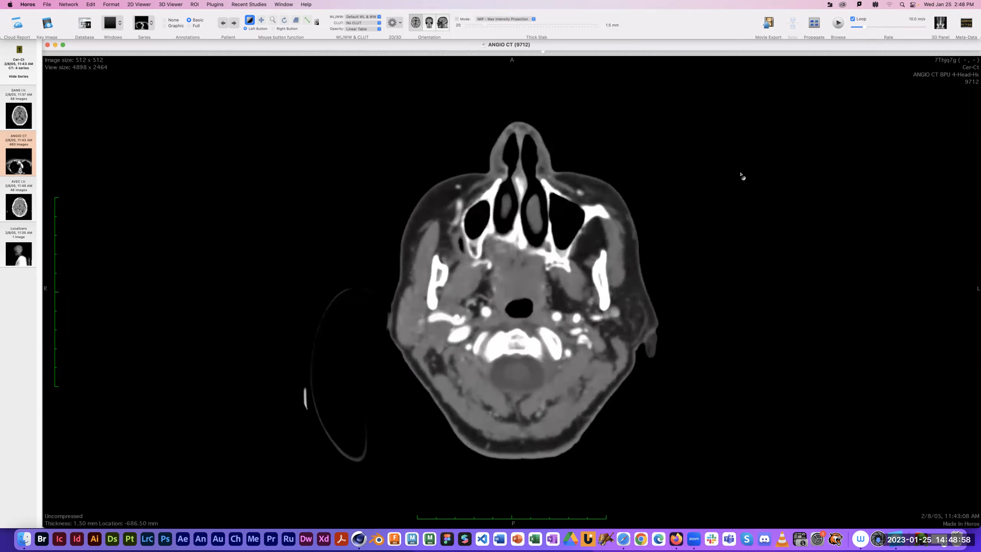
scroll(742, 175, "down", 6)
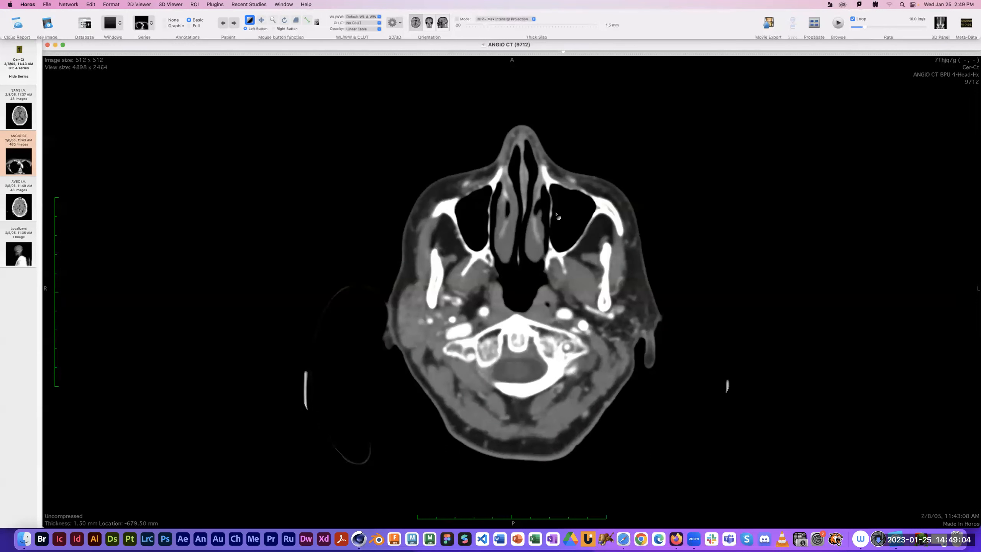
scroll(629, 121, "down", 8)
scroll(629, 121, "down", 6)
scroll(628, 120, "down", 3)
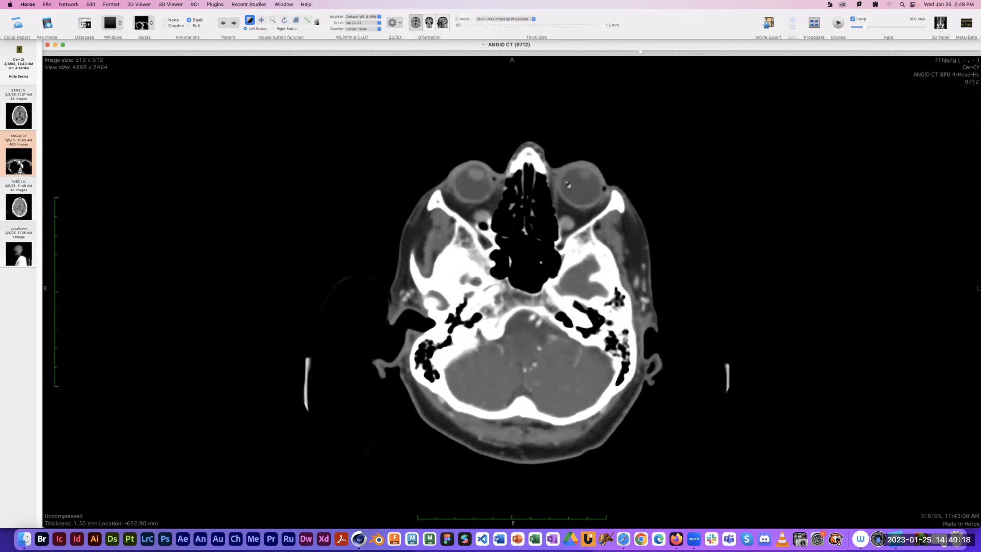
scroll(704, 75, "down", 7)
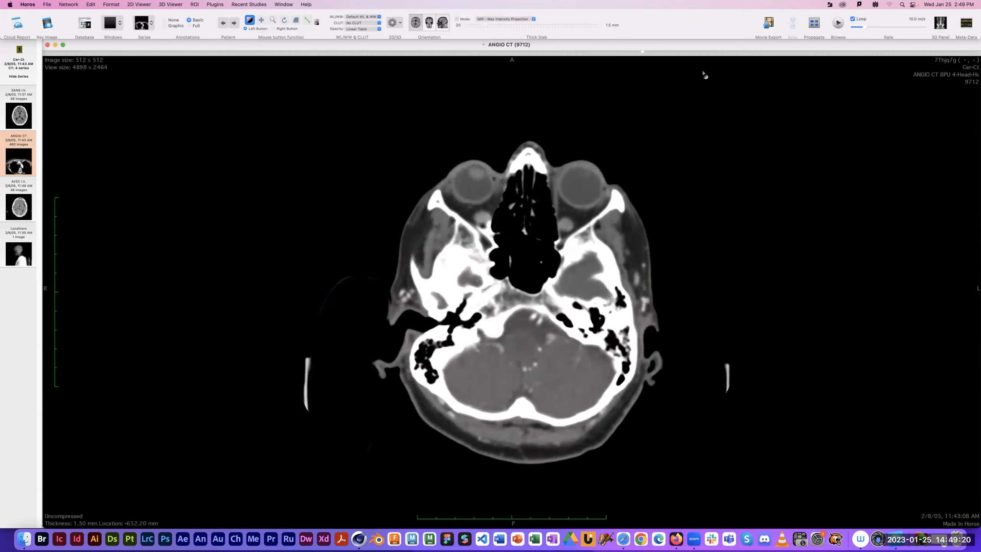
scroll(704, 74, "down", 10)
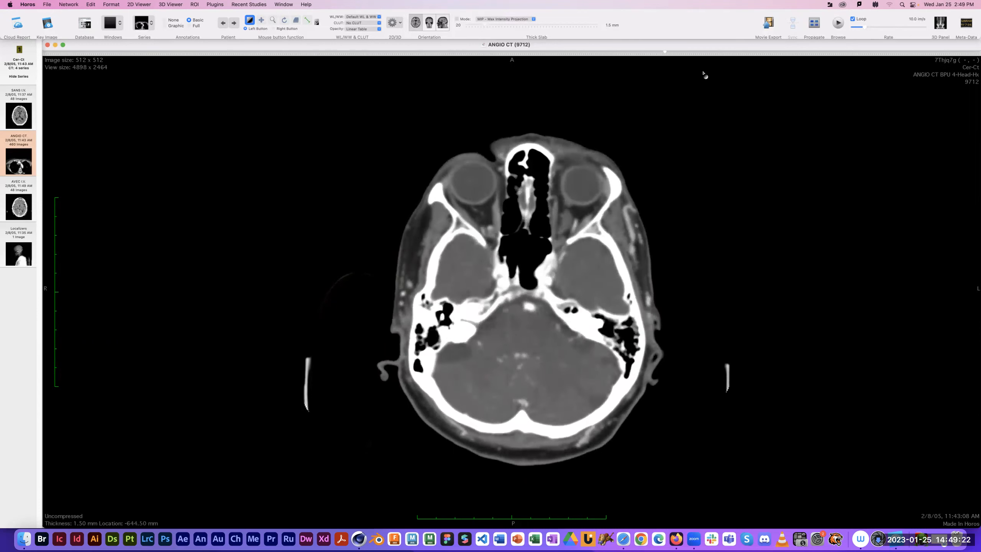
scroll(703, 75, "down", 10)
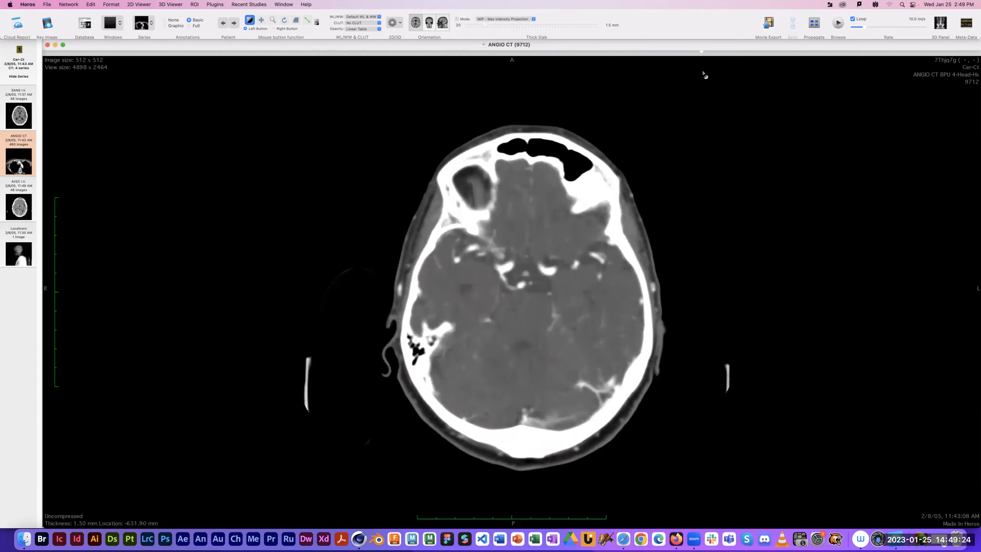
scroll(704, 74, "down", 10)
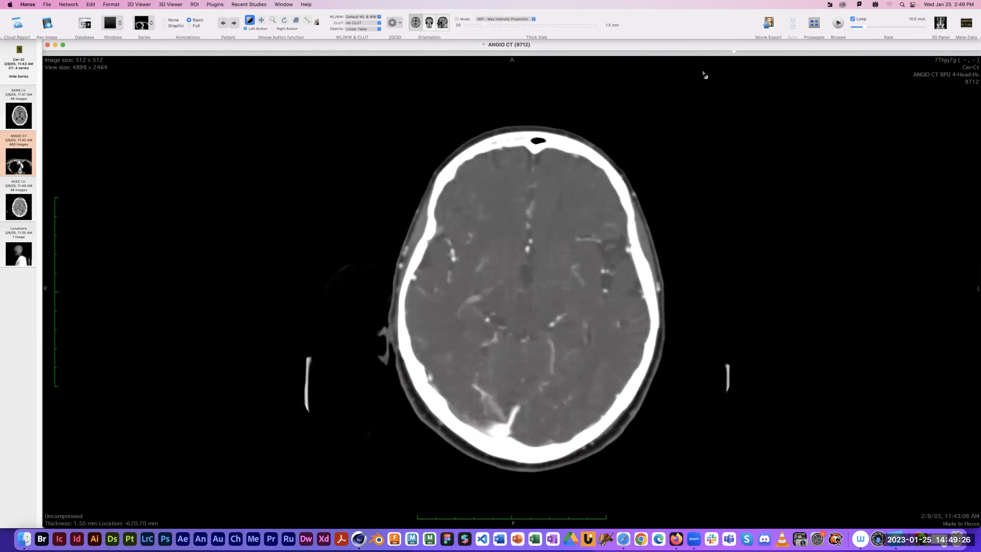
scroll(704, 75, "down", 10)
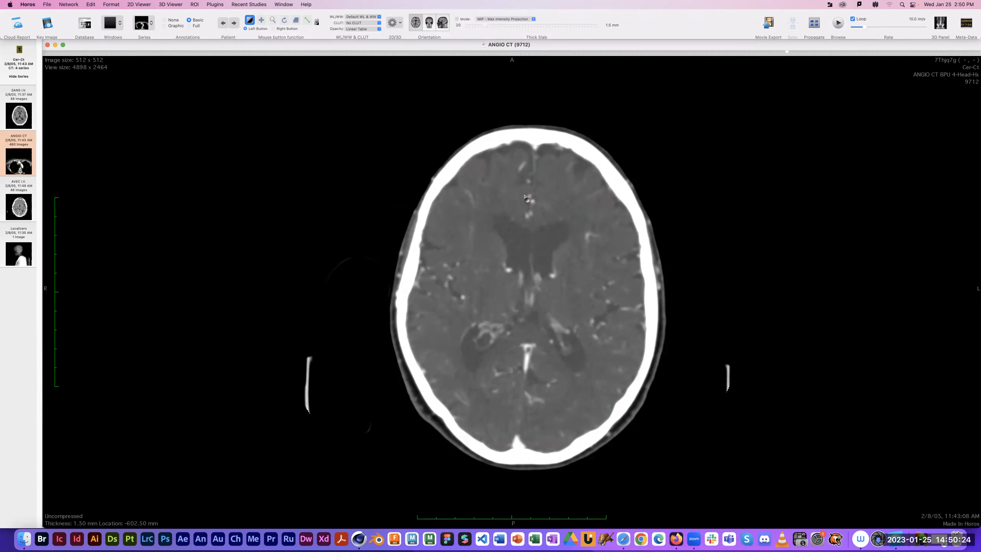
Browse the 3D Viewer menu without choosing, then start 3D Surface Rendering of the ANGIO CT series
left_click(171, 5)
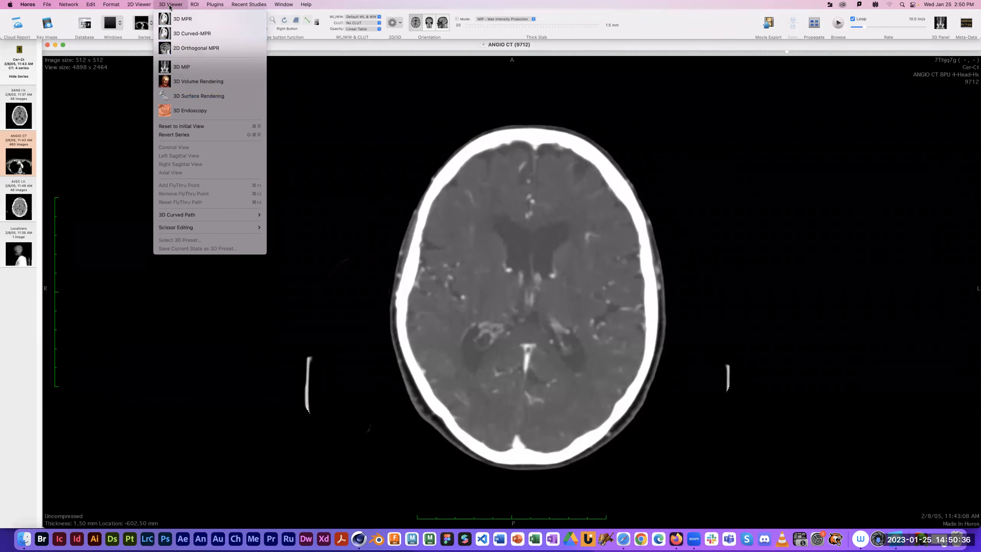
left_click(672, 9)
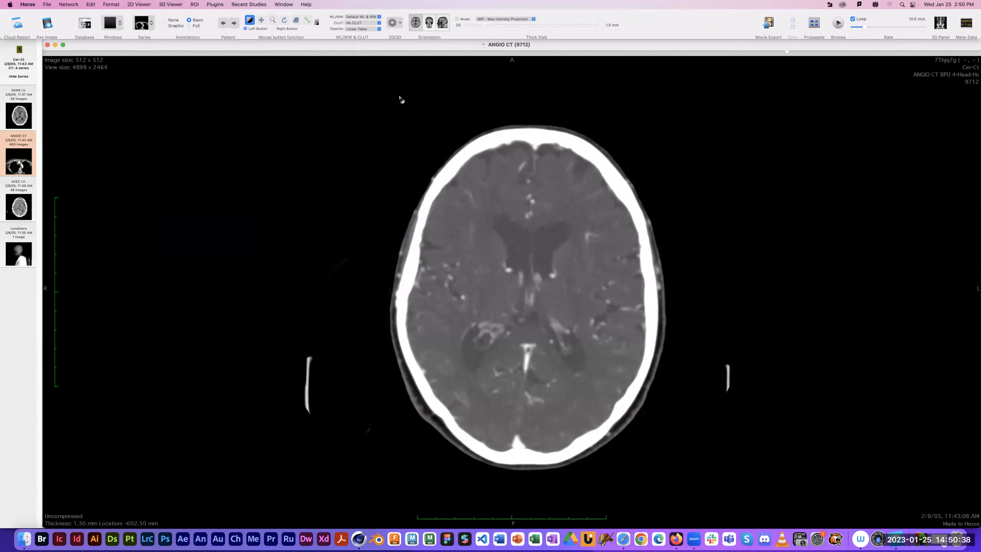
left_click(400, 25)
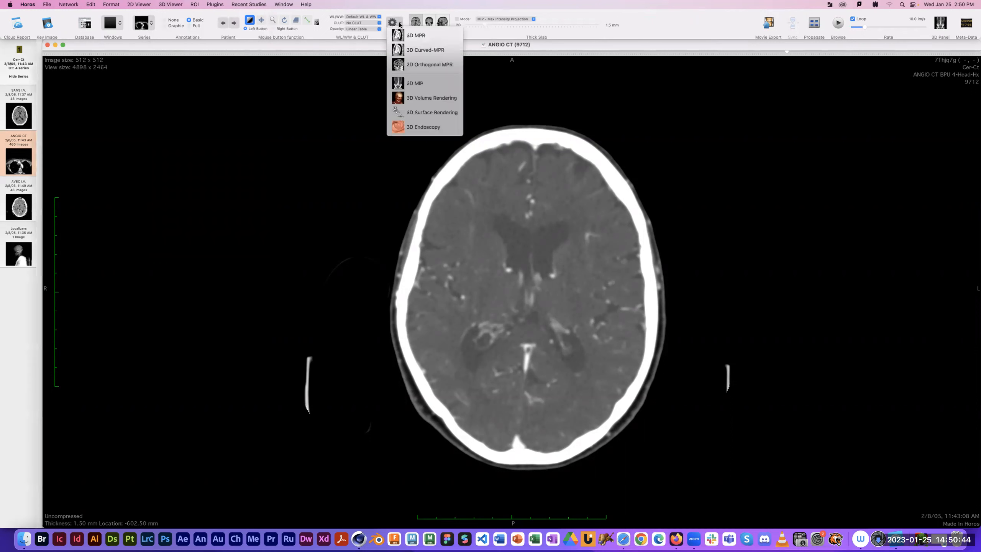
left_click(413, 112)
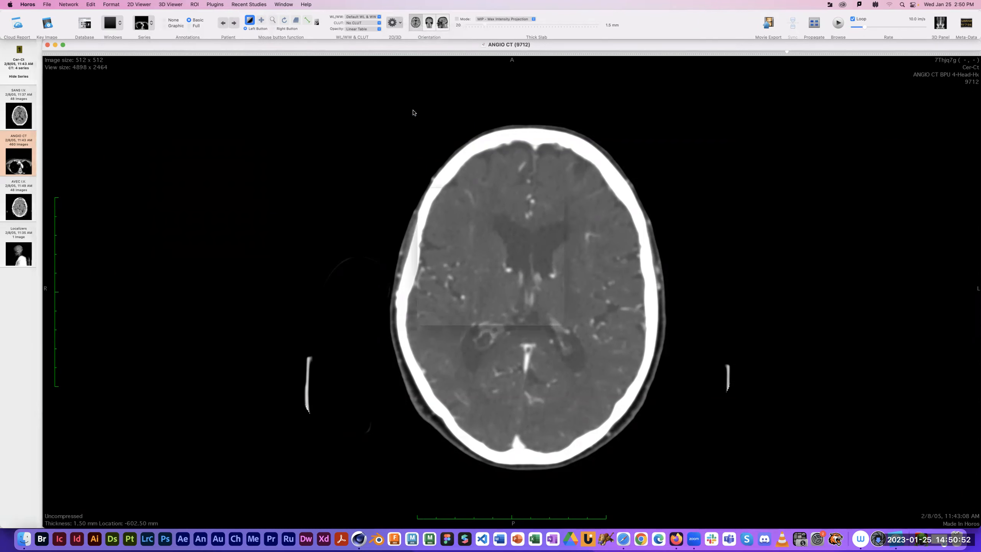
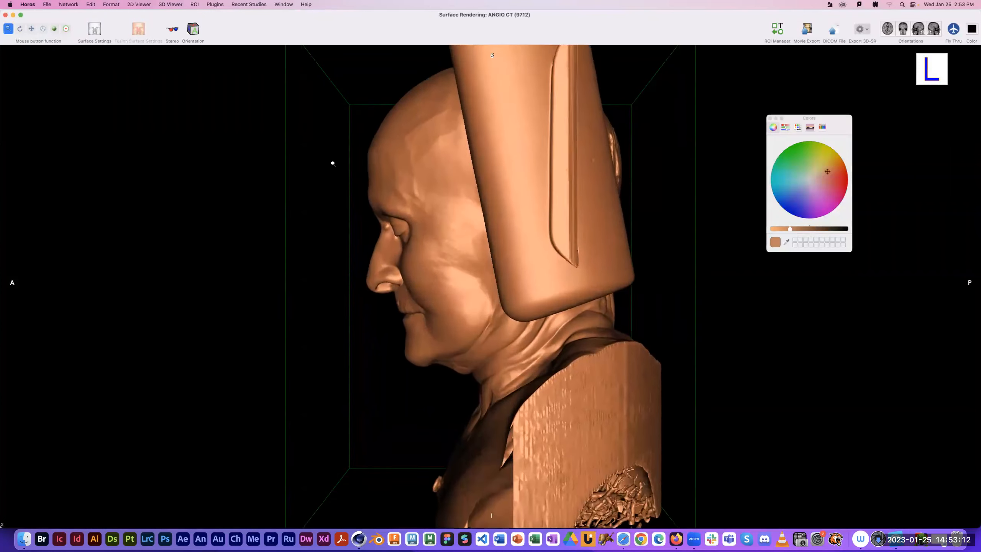
Tilt the orange skin rendering slightly, then pan it right and up to recentre it
scroll(319, 153, "down", 5)
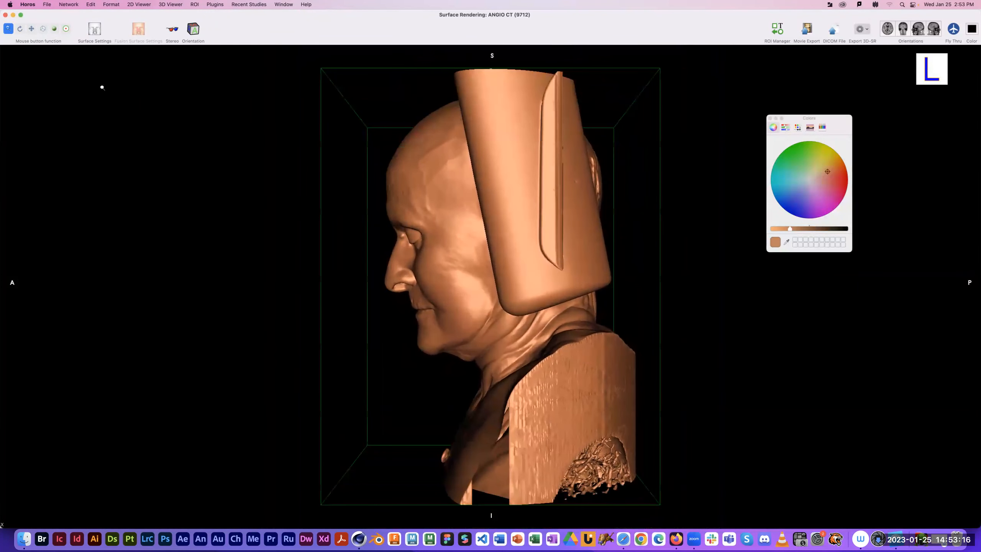
left_click(19, 29)
left_click_drag(527, 352, 544, 389)
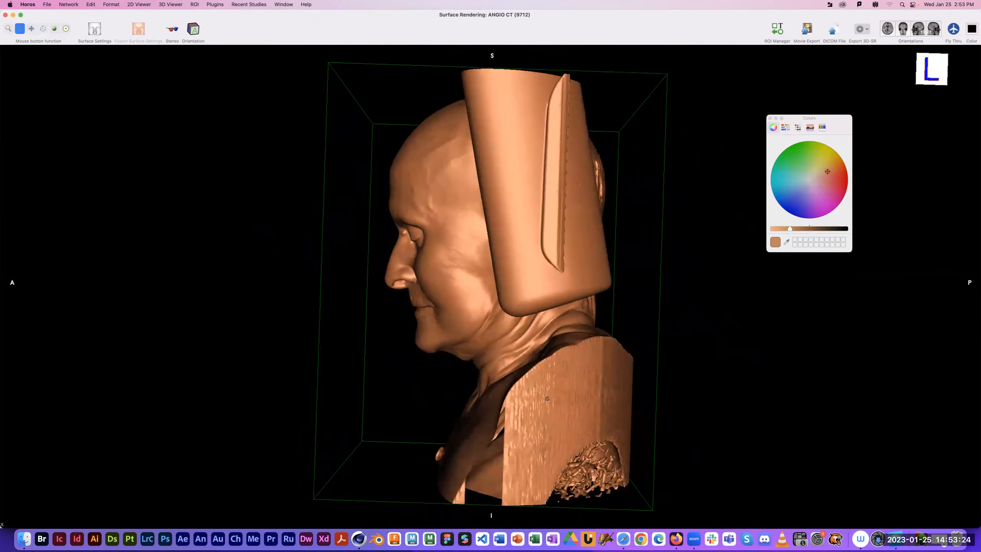
left_click(31, 29)
left_click_drag(540, 285, 491, 280)
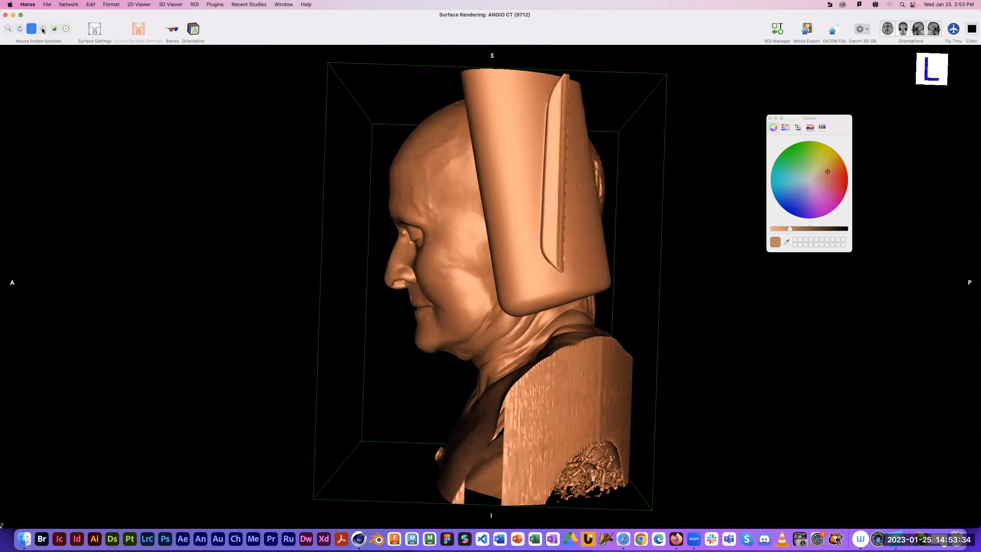
Rotate the head to face forward, then tilt it back to look down into the chest
left_click(43, 30)
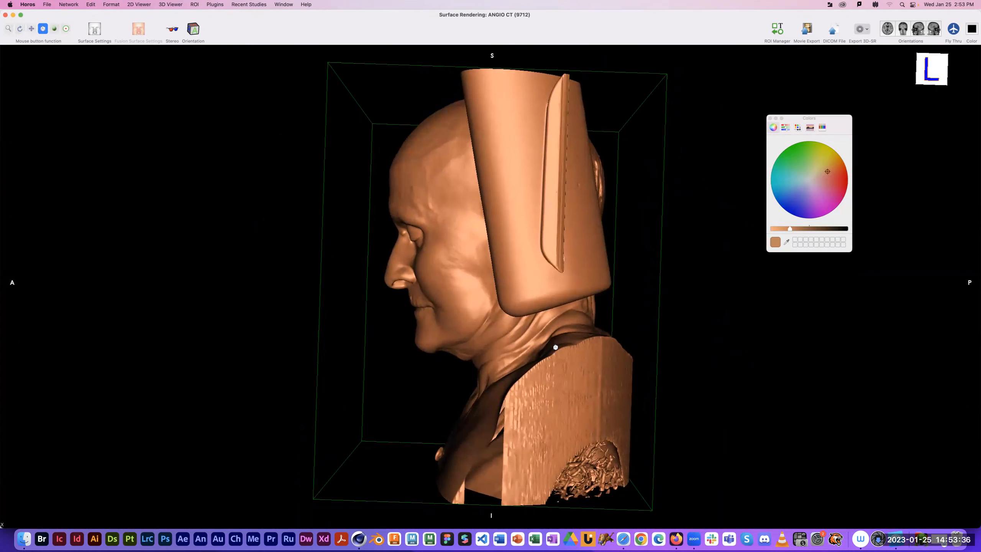
left_click_drag(491, 312, 500, 353)
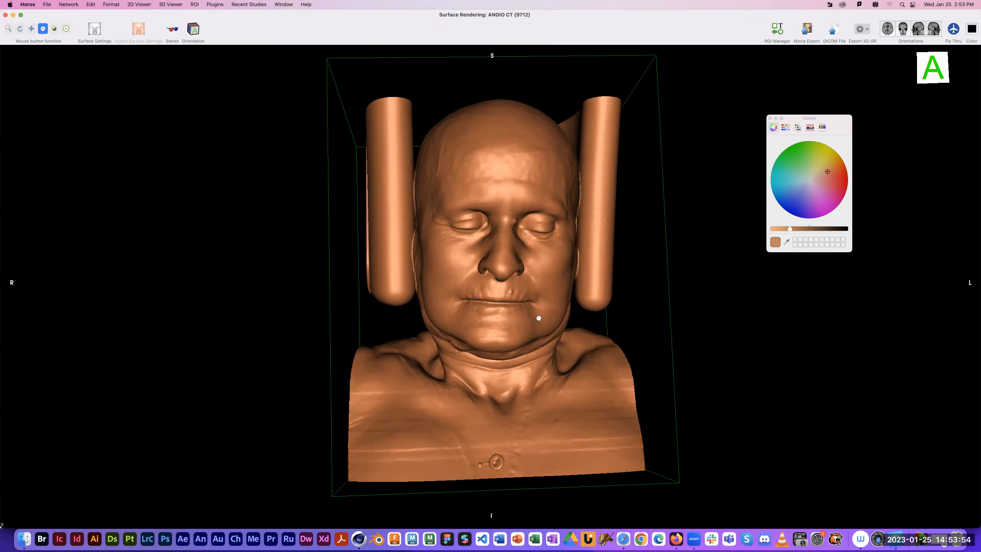
left_click_drag(514, 404, 499, 262)
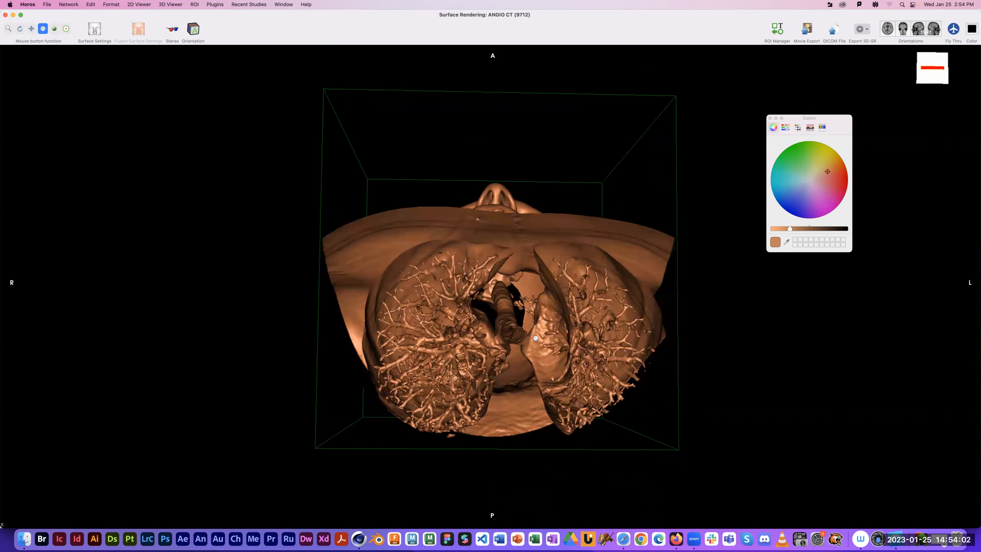
Zoom the lungs until they fill the view and tilt the rendering upward
left_click(8, 28)
left_click_drag(493, 334, 256, 123)
left_click(43, 29)
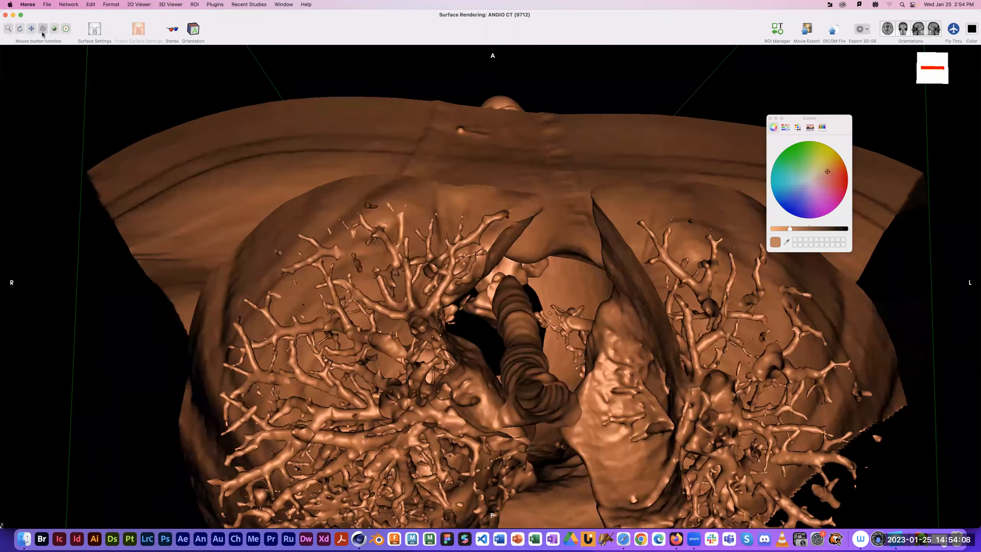
left_click_drag(452, 291, 494, 349)
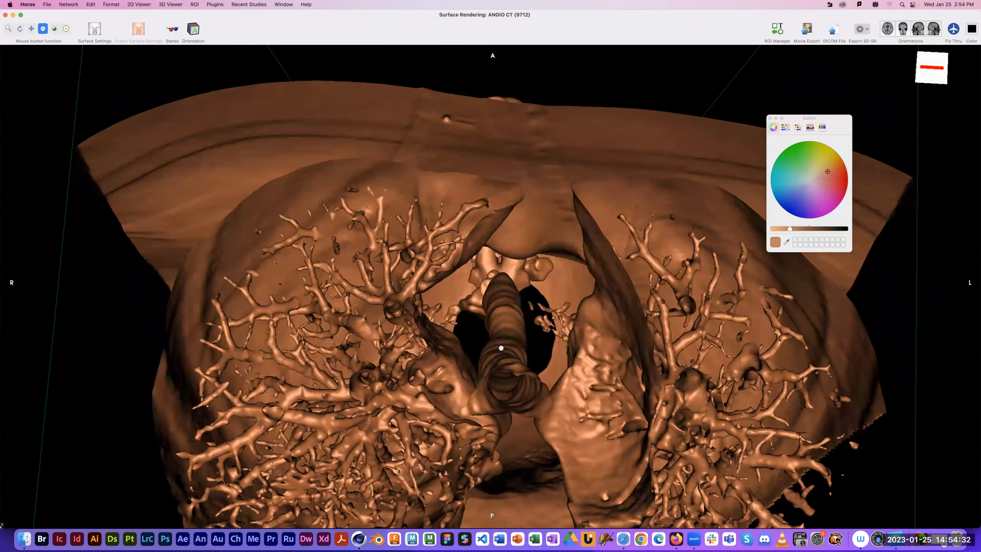
Tilt further to look up through the trachea's opening and zoom in slightly on the airway
left_click_drag(490, 340, 438, 325)
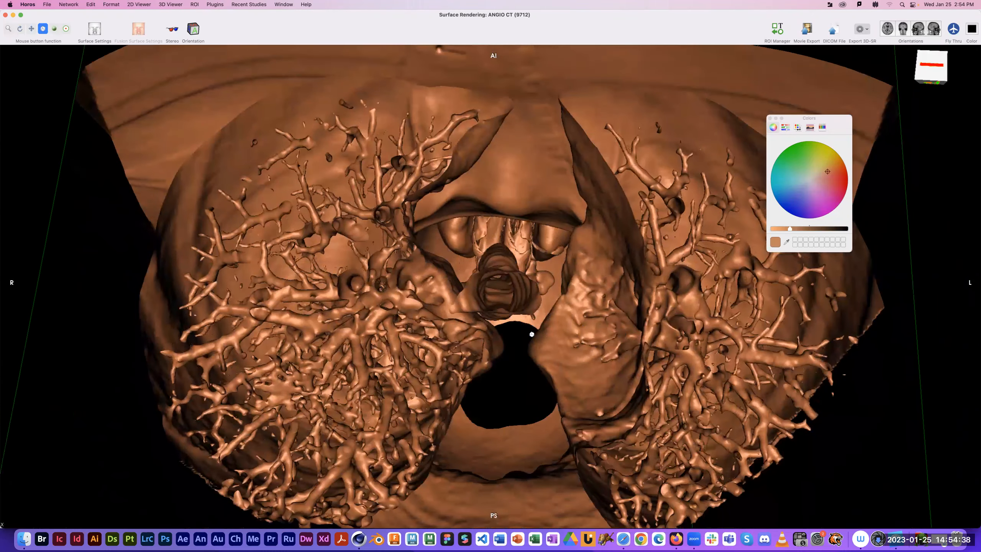
left_click_drag(541, 335, 543, 364)
left_click(7, 30)
left_click_drag(452, 289, 425, 263)
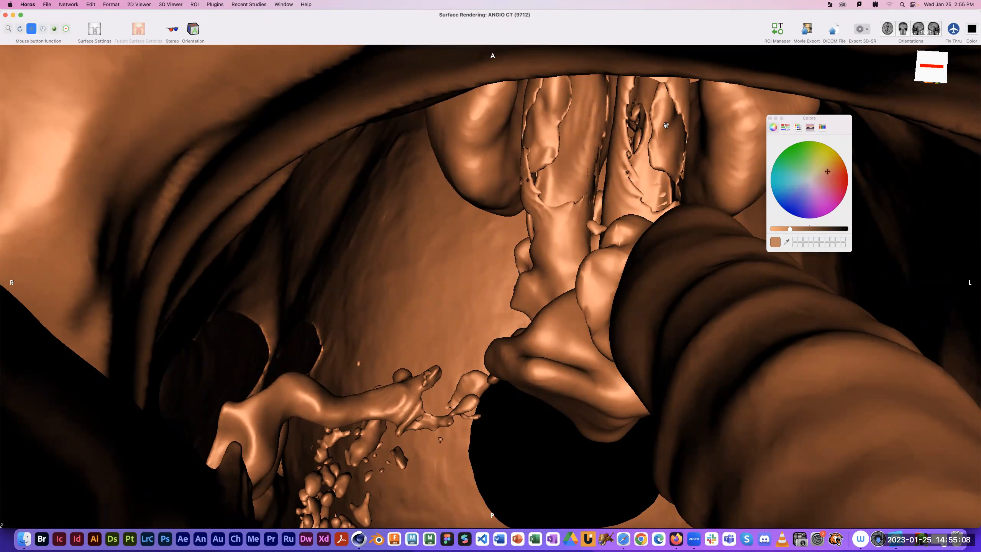
Pan the airway view to the left and zoom further into the airway interior
left_click_drag(733, 162, 717, 210)
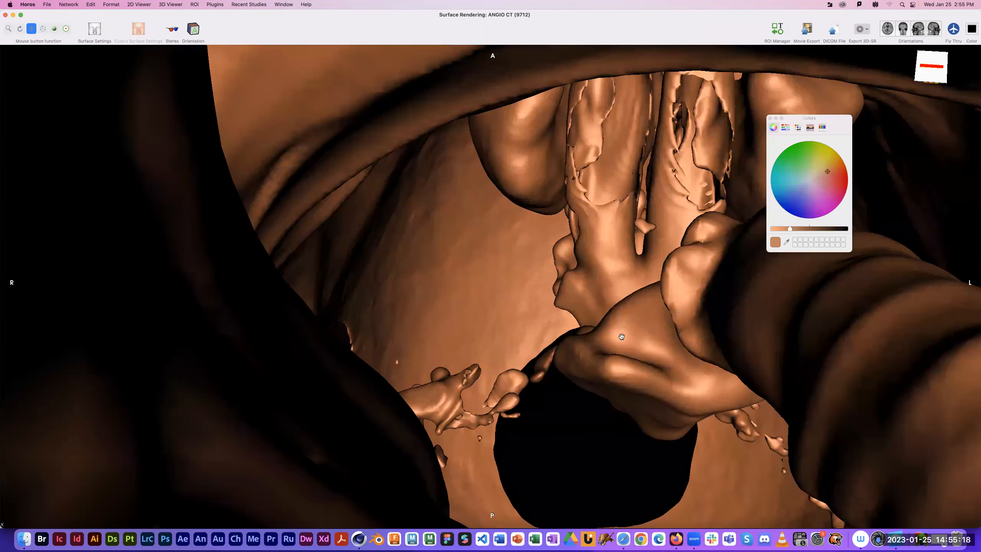
left_click_drag(649, 368, 587, 351)
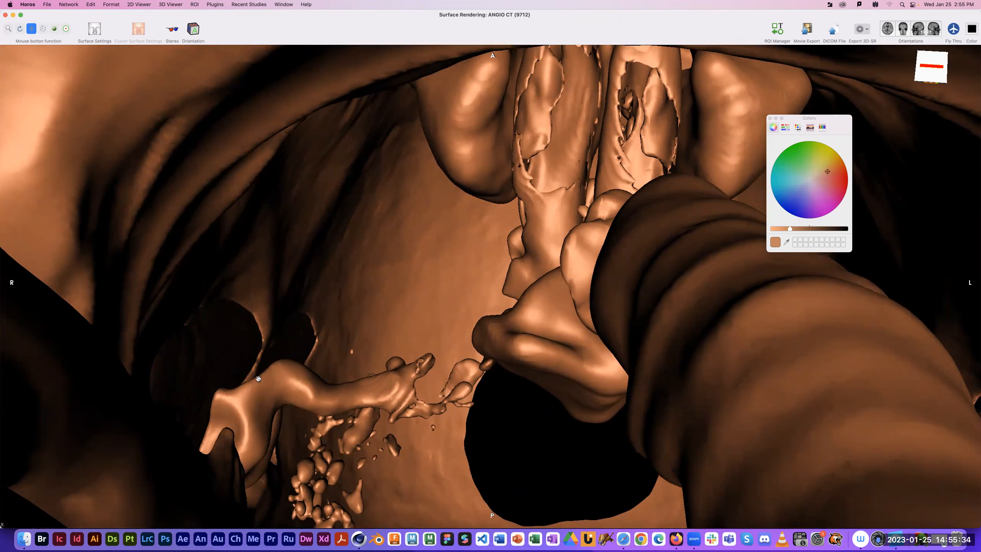
left_click(6, 28)
left_click_drag(286, 382, 74, 74)
Slide the vessels and dark airway opening upward and zoom toward the airway wall
left_click(32, 29)
left_click_drag(197, 340, 293, 160)
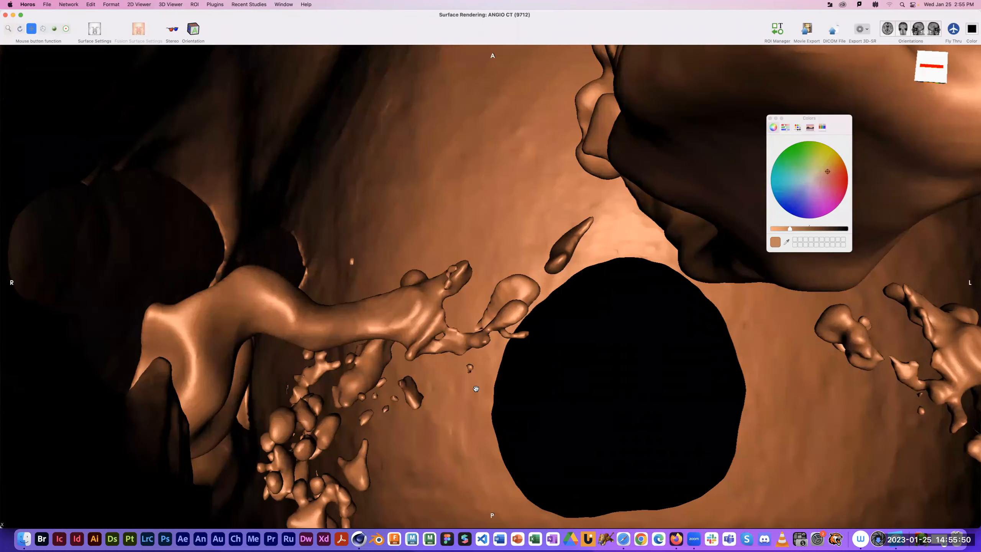
left_click_drag(412, 415, 437, 284)
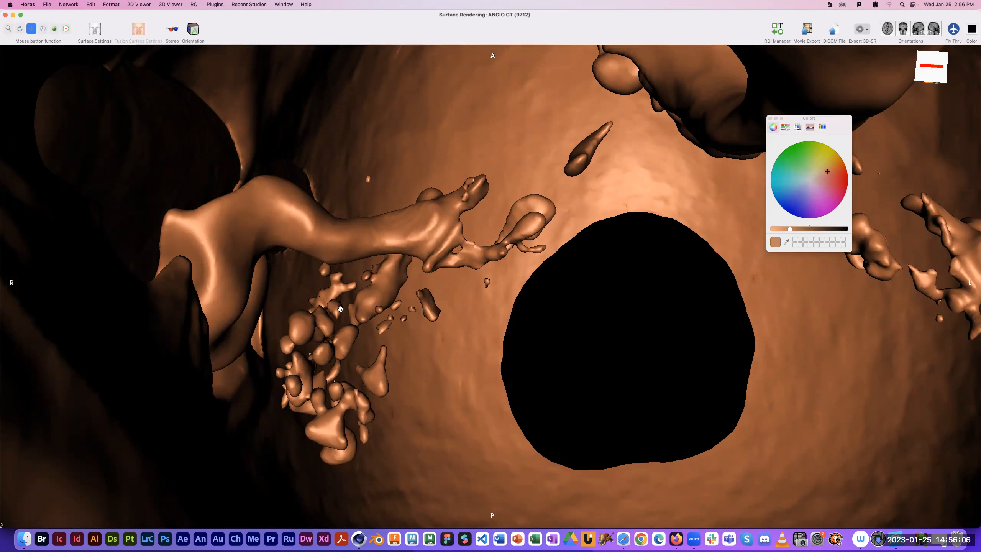
left_click(8, 28)
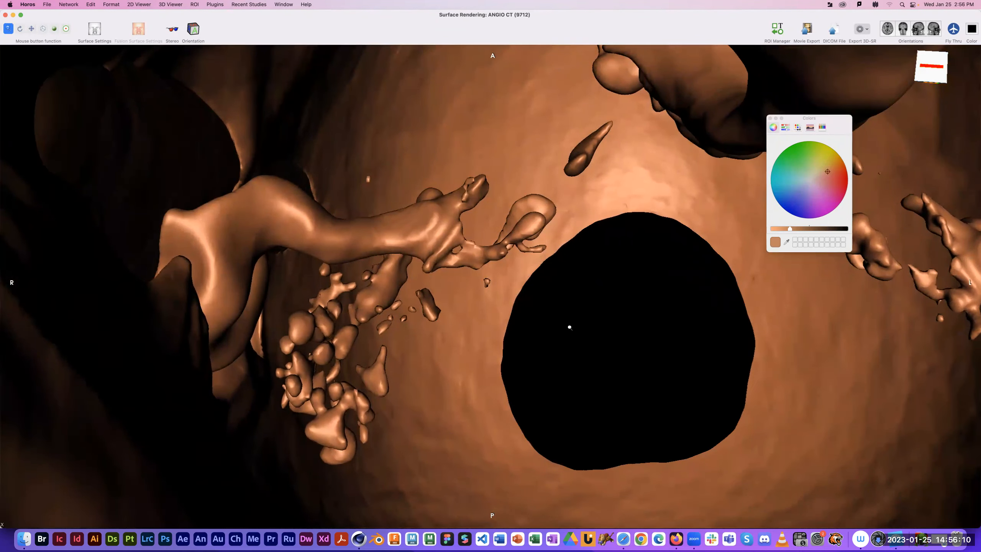
left_click_drag(568, 328, 127, 84)
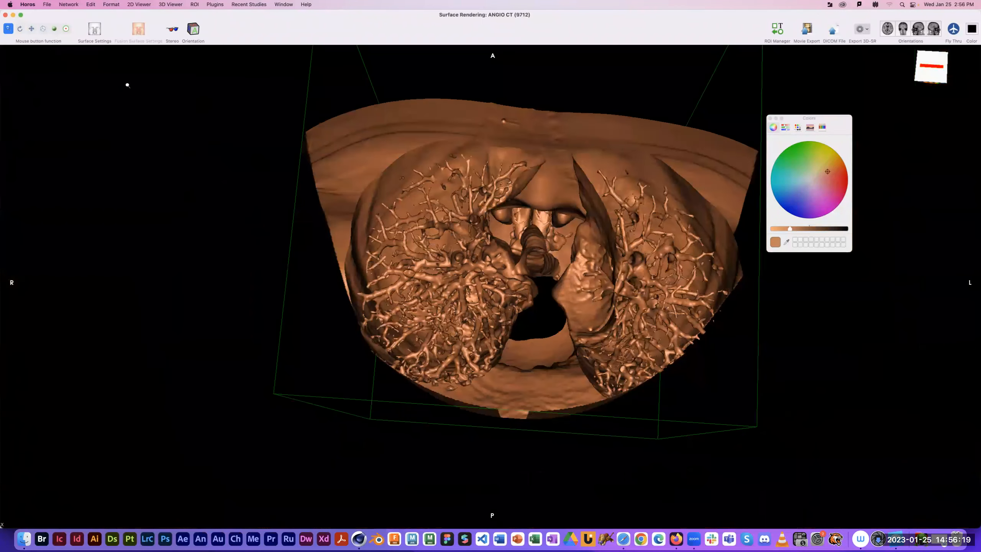
Rotate from the lungs to a frontal view of the face, then turn it slightly
left_click(44, 29)
left_click_drag(434, 141, 418, 165)
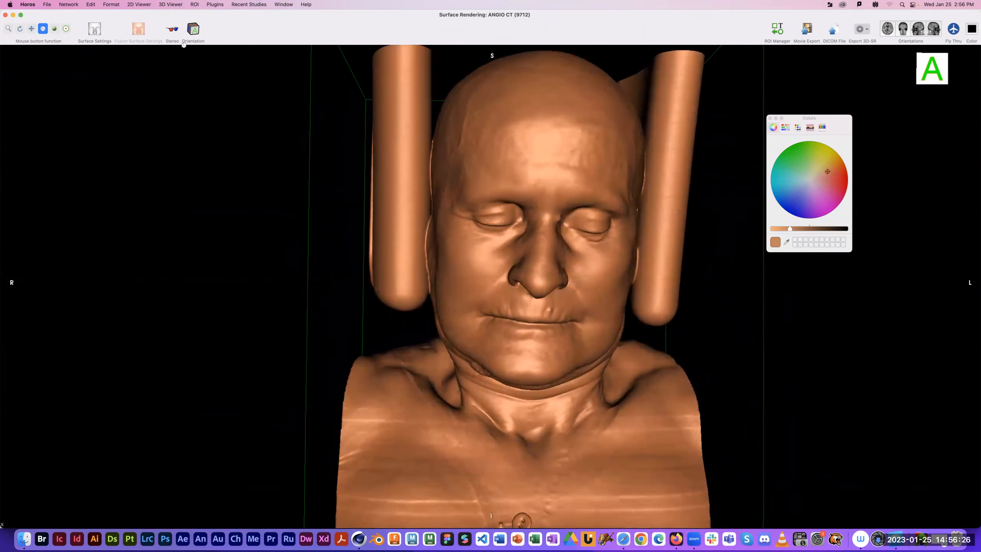
left_click(18, 29)
left_click_drag(642, 376, 656, 376)
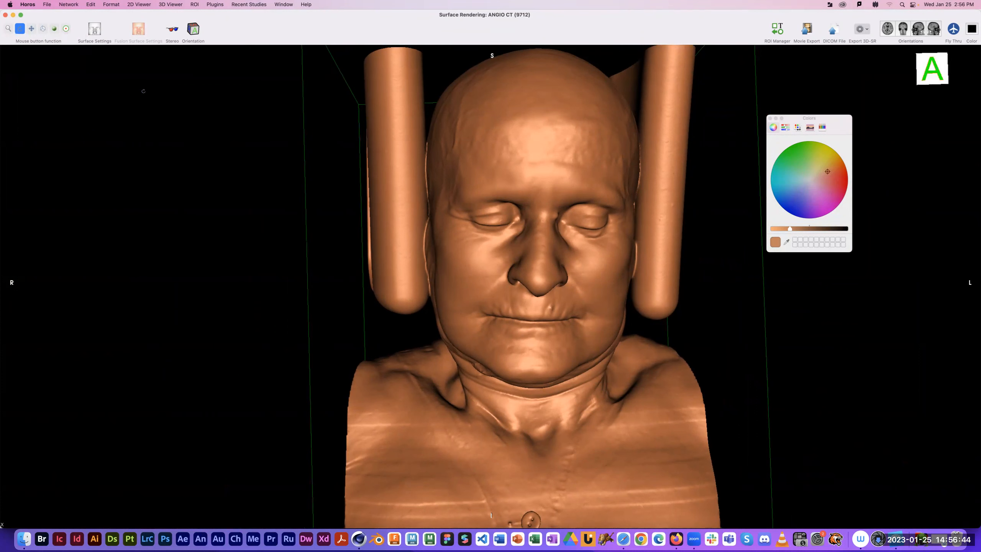
Apply the CT - Bone threshold preset in the surface settings
left_click(95, 29)
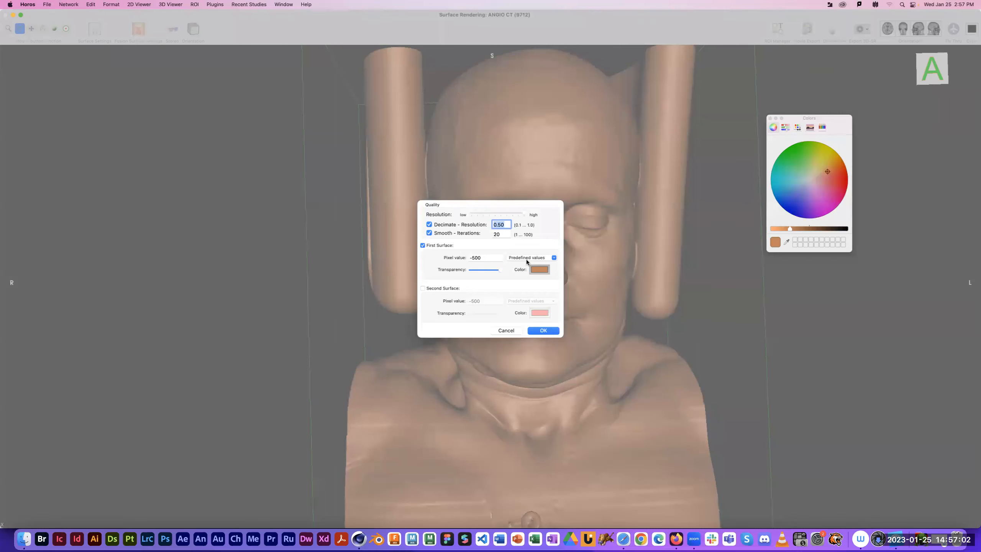
left_click(507, 330)
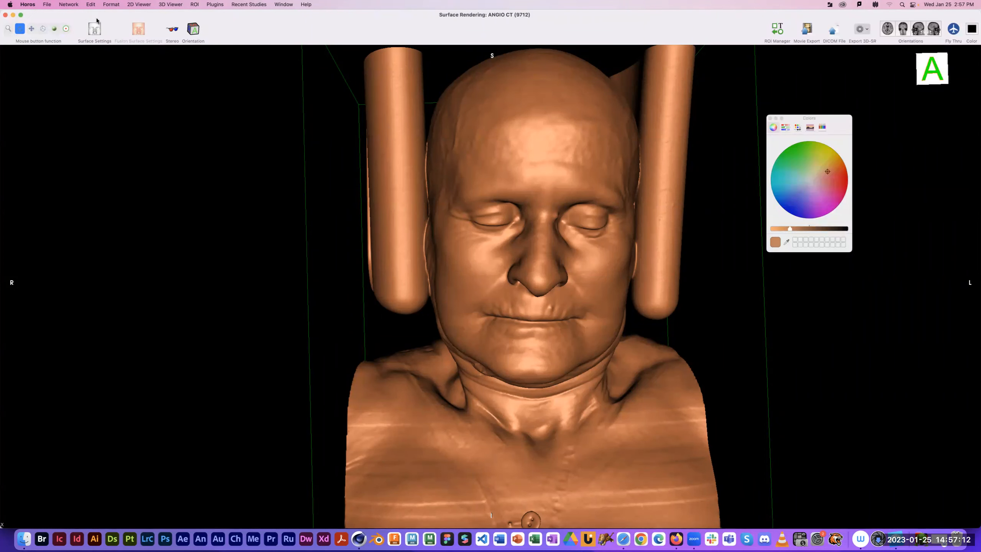
left_click(95, 30)
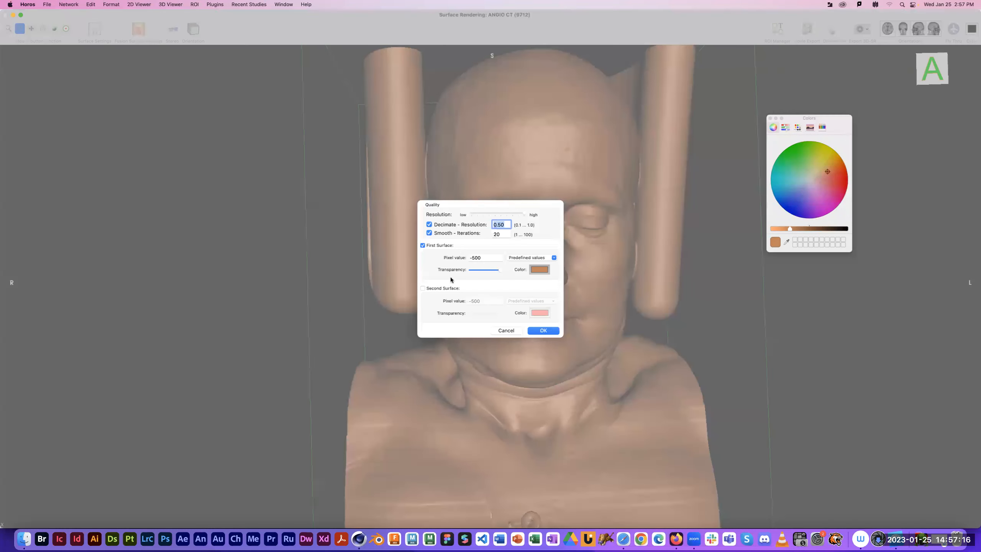
left_click(532, 259)
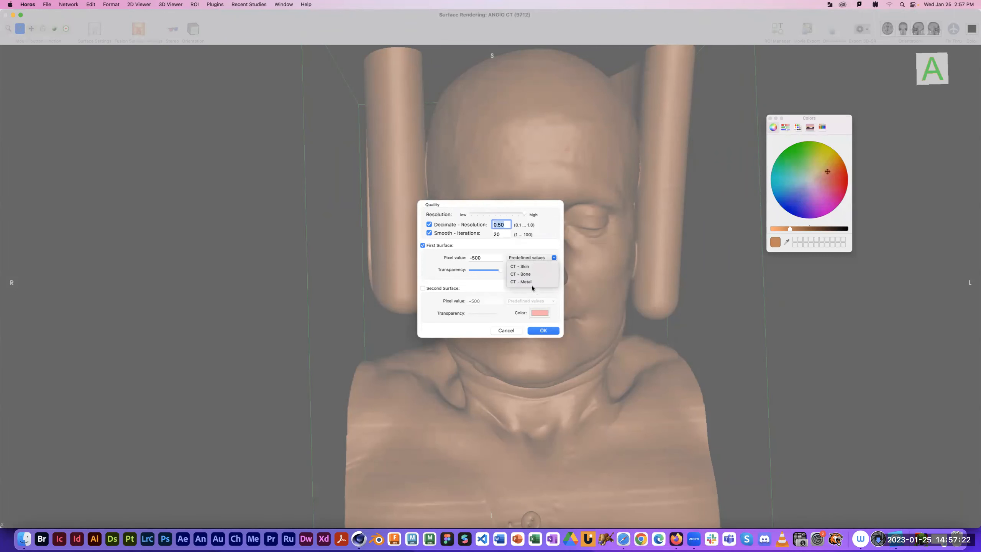
left_click(531, 275)
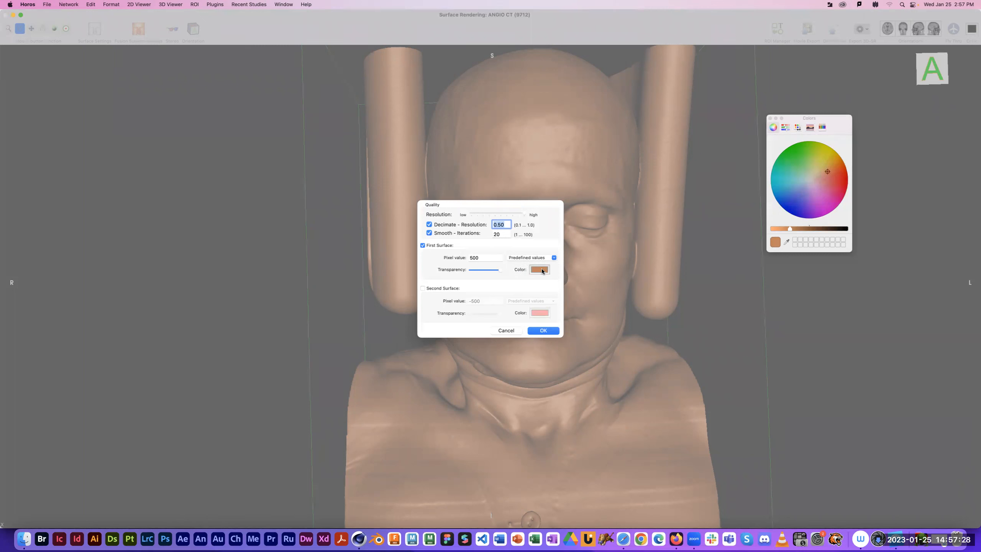
Set the first surface colour to bright yellow and re-render the bone surface
left_click_drag(828, 124, 779, 148)
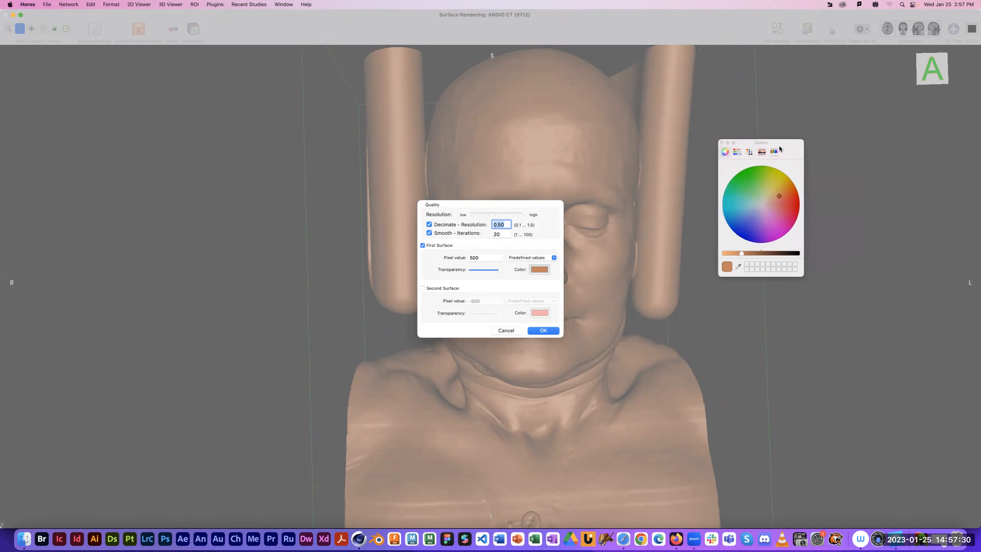
left_click(781, 184)
left_click(731, 254)
left_click_drag(730, 256, 727, 256)
left_click(776, 180)
left_click_drag(777, 180, 781, 179)
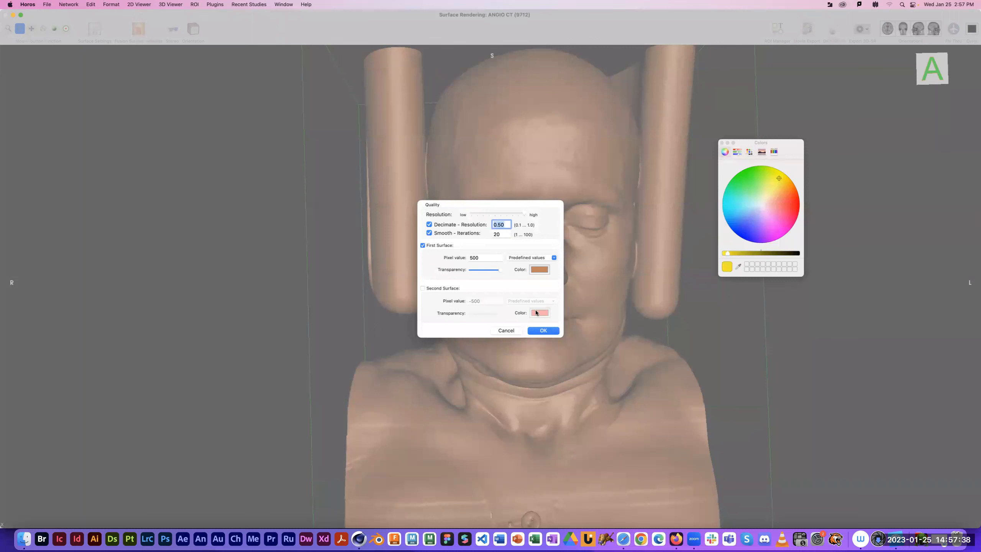
left_click(536, 270)
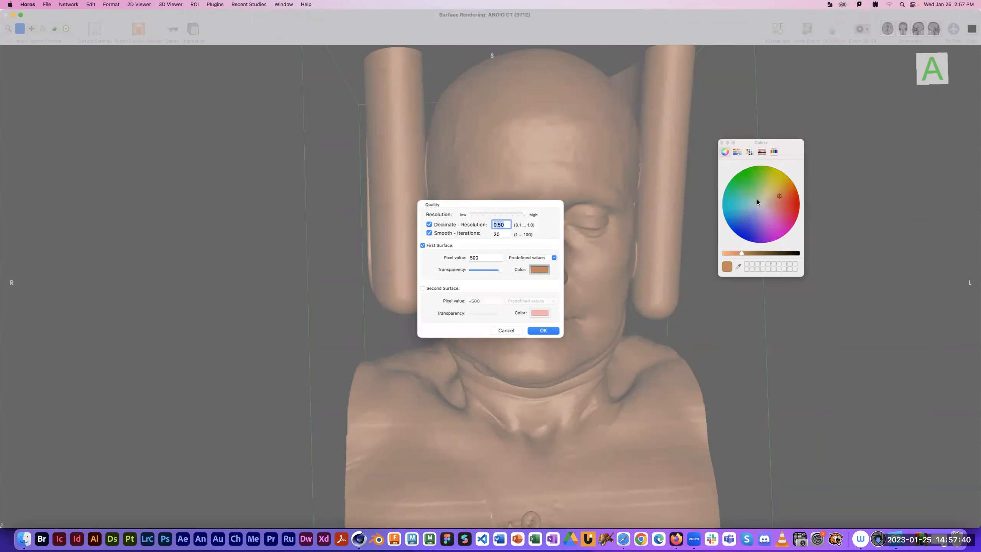
left_click(778, 179)
left_click_drag(735, 257, 733, 255)
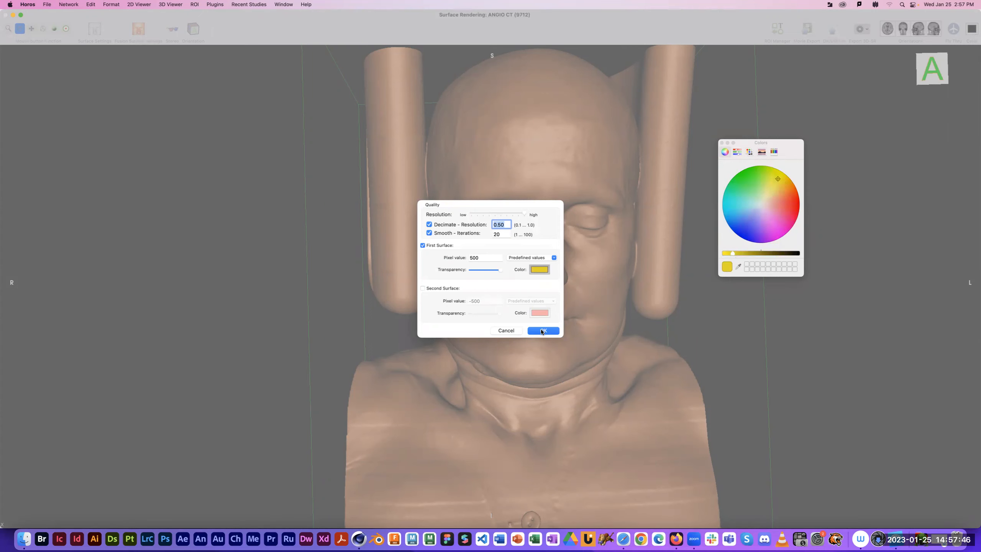
left_click(542, 331)
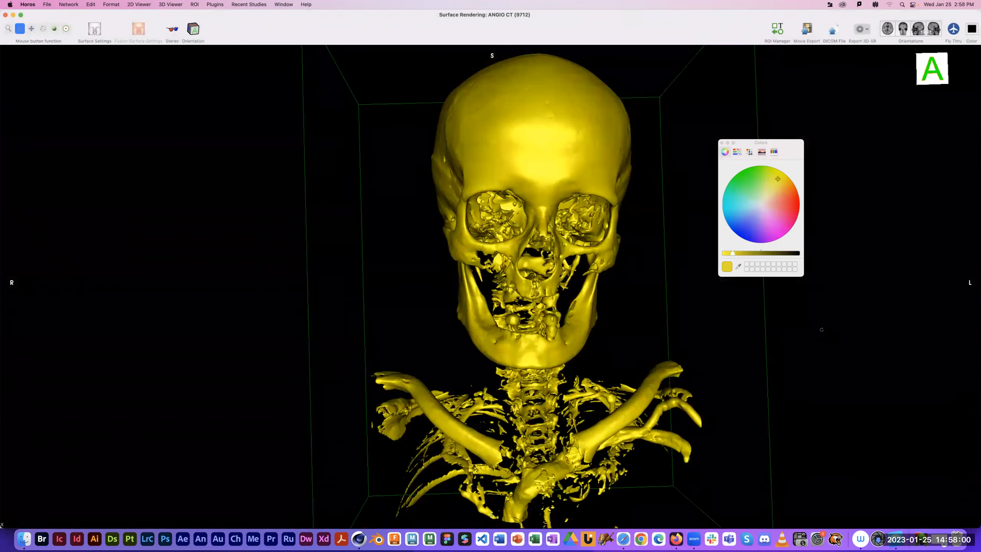
Rotate the yellow bone rendering through an oblique angle to a lateral view of the skull
left_click(42, 29)
left_click_drag(612, 315, 530, 249)
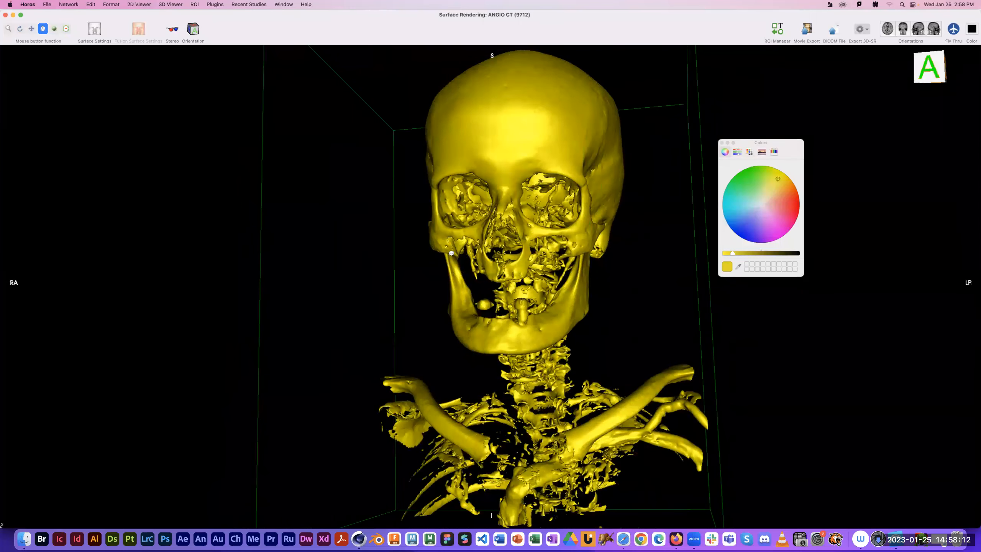
left_click_drag(614, 293, 525, 336)
left_click_drag(445, 355, 653, 345)
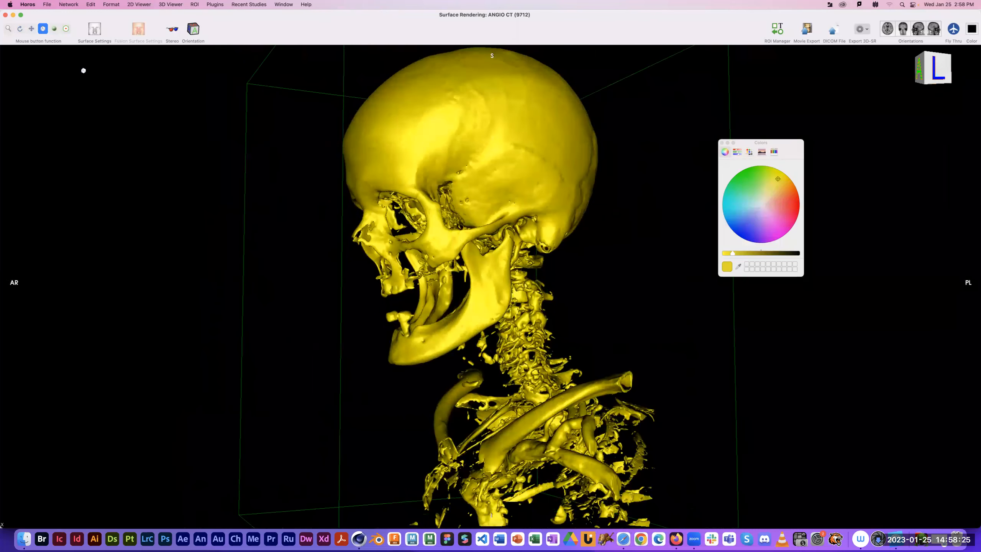
Replace the first surface pixel value 500 with 300 and re-render the yellow skull
left_click(94, 30)
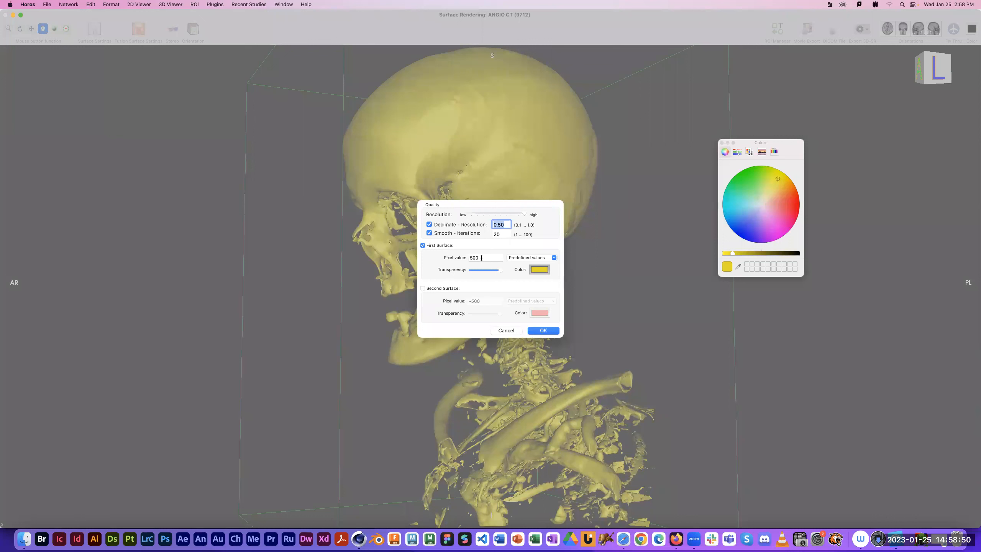
left_click_drag(482, 258, 463, 260)
type("30")
left_click(535, 334)
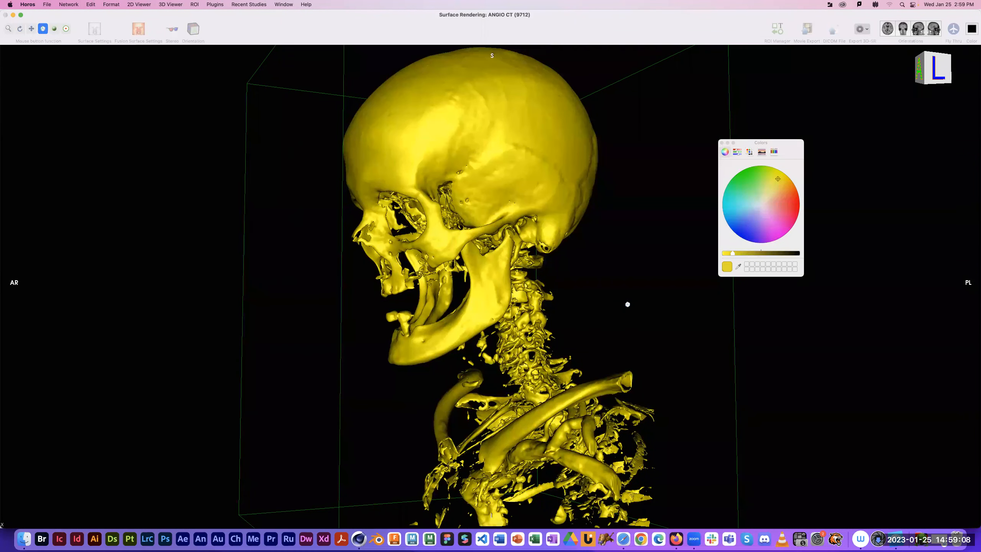
Rotate the yellow skull toward a frontal view and reopen the surface settings
left_click(628, 304)
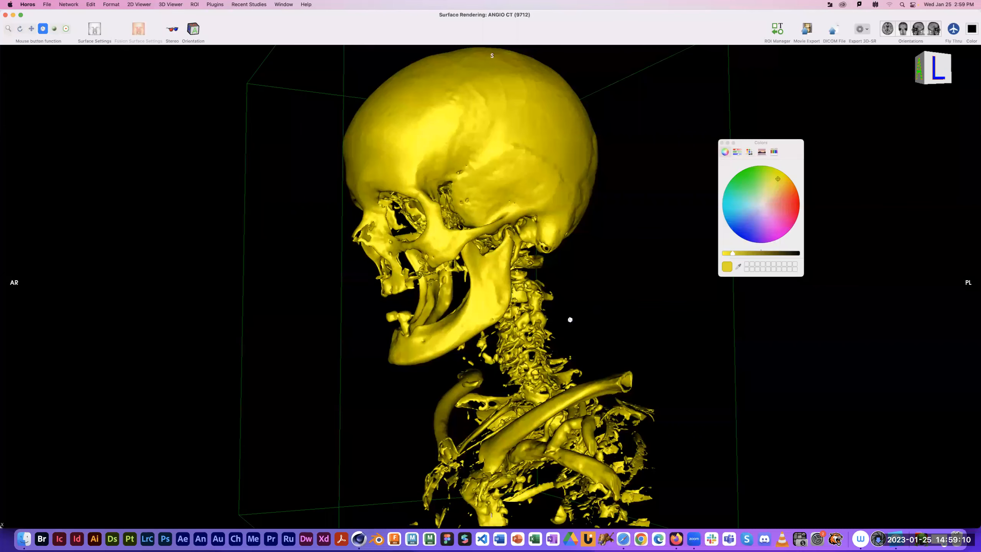
left_click_drag(584, 327, 545, 375)
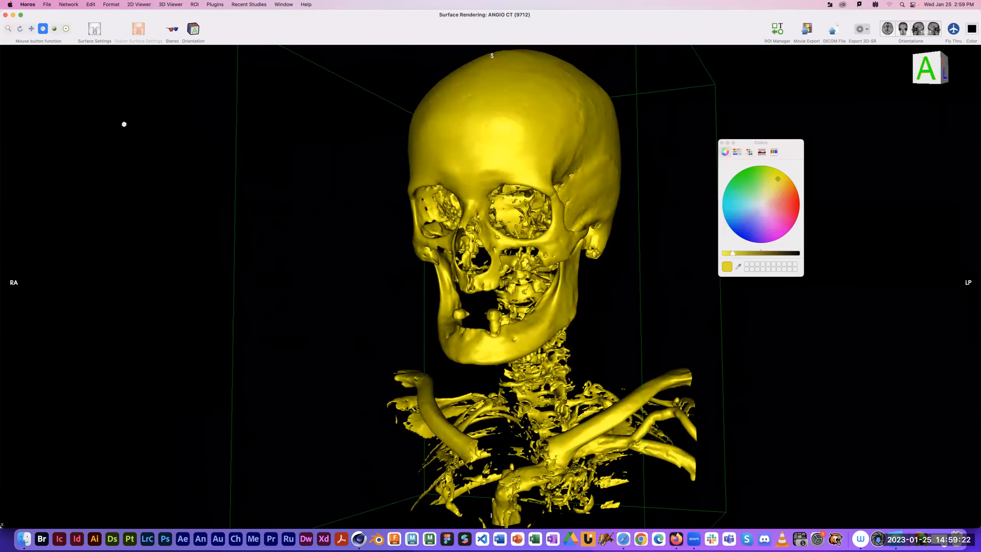
left_click(94, 29)
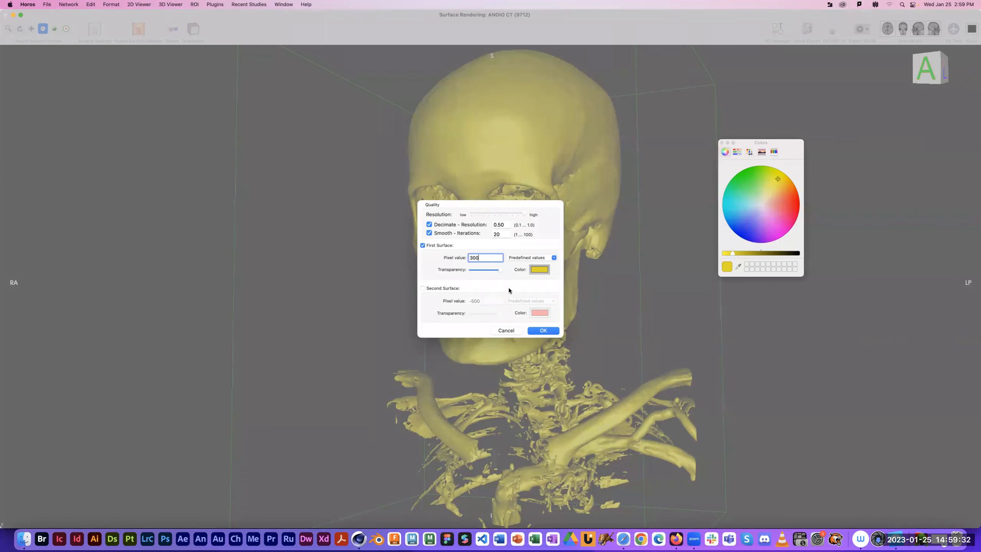
Enable a second surface using the CT - Skin preset in pale pink and apply both surfaces
left_click(423, 288)
left_click(531, 302)
left_click(522, 310)
left_click(540, 313)
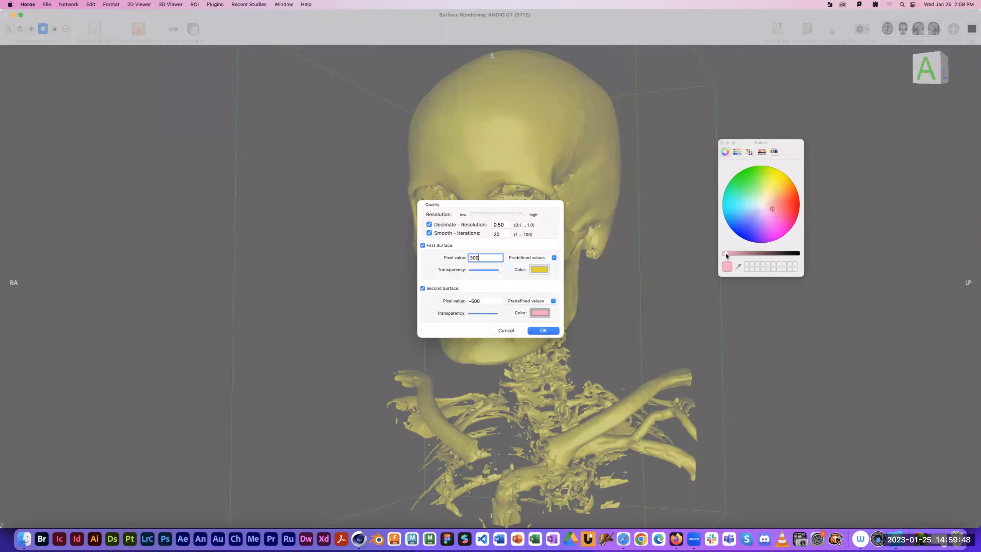
left_click(766, 205)
left_click(543, 330)
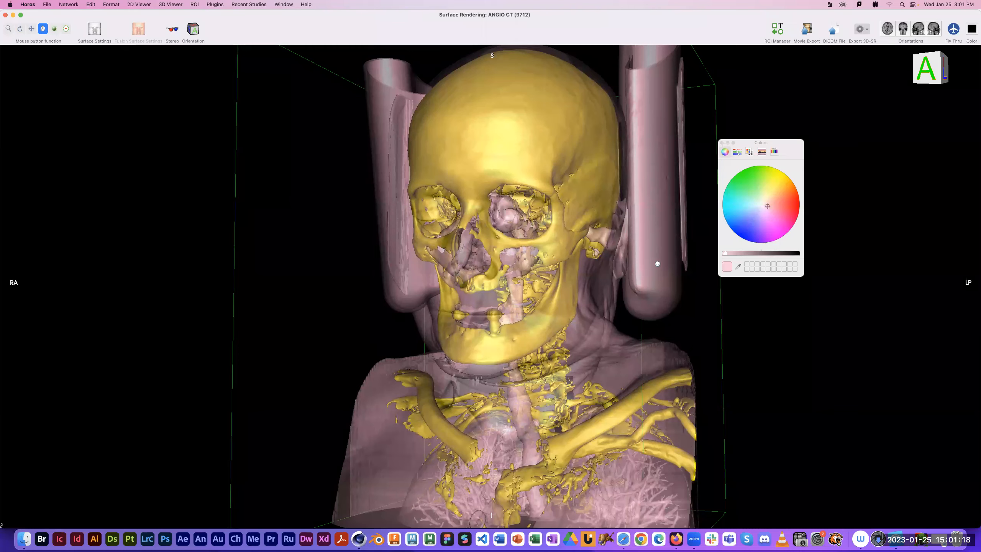
Turn the yellow bone and pink skin rendering so the face is seen at an oblique angle
left_click_drag(619, 266, 568, 301)
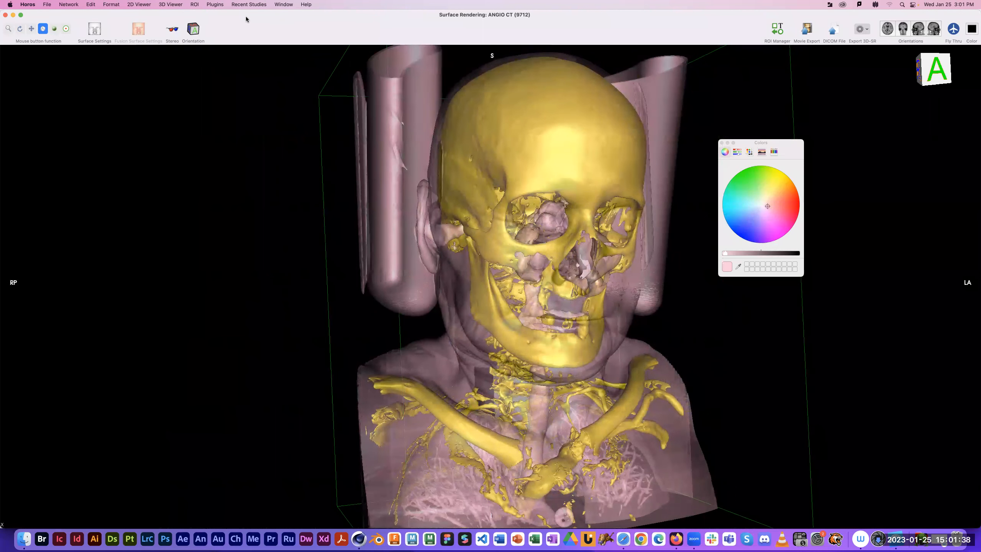
Turn off the second surface and set the first surface to the CT - Skin level (-500)
left_click(93, 32)
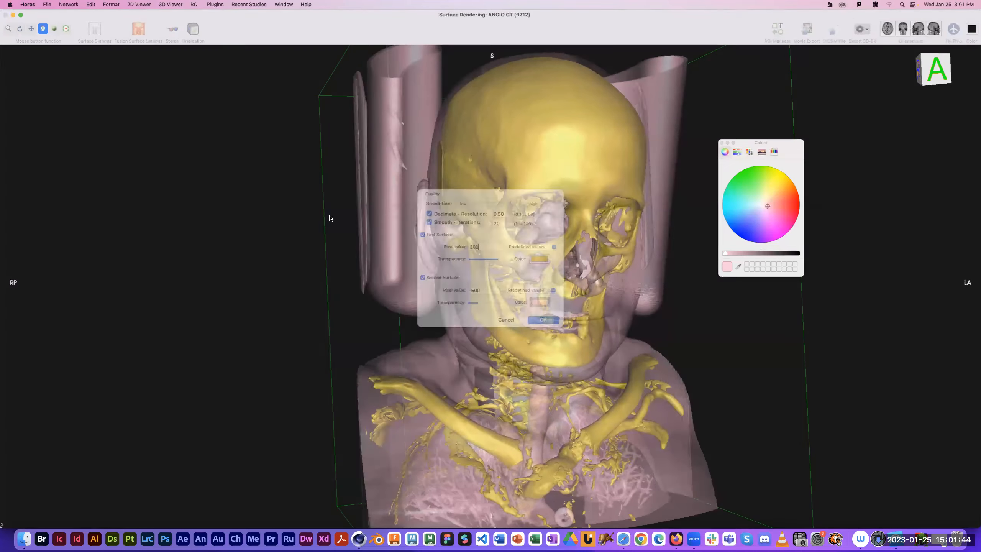
left_click(423, 288)
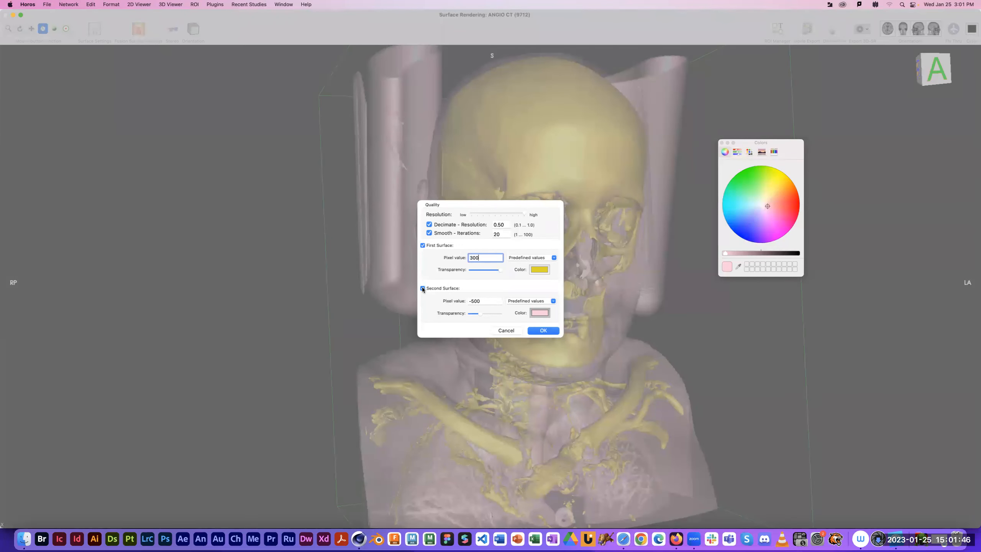
left_click(537, 258)
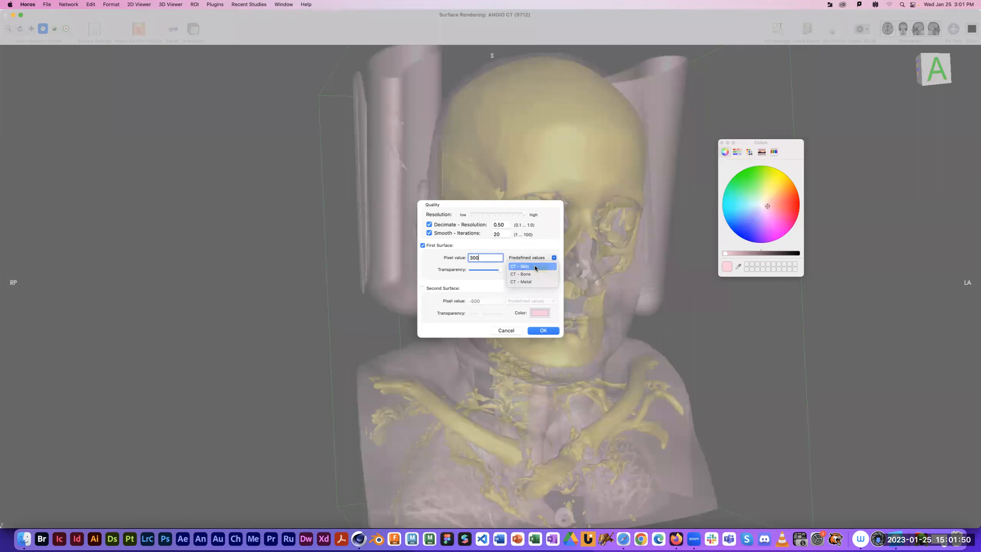
left_click(535, 266)
Colour the first surface a darkened orange and apply the surface settings
left_click(540, 270)
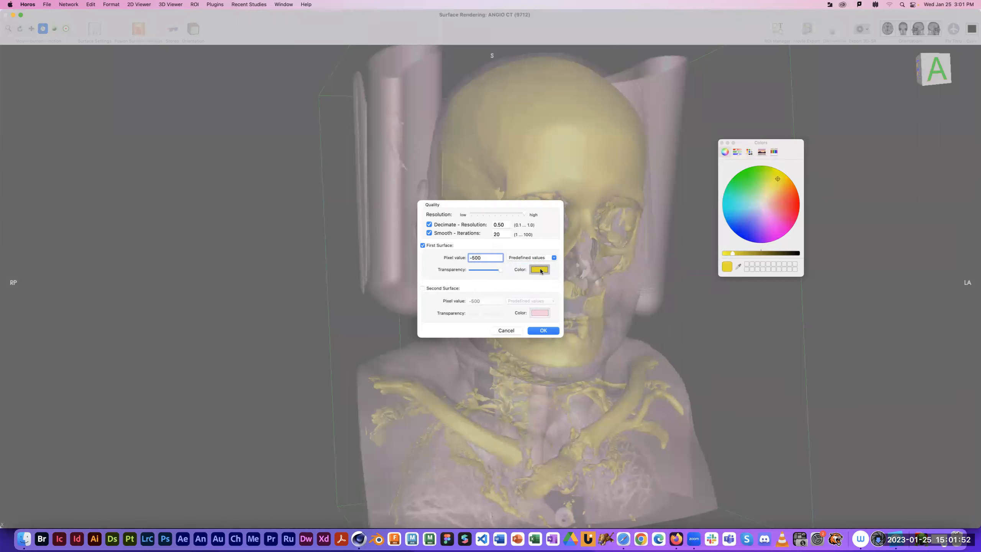
left_click(784, 194)
left_click(742, 252)
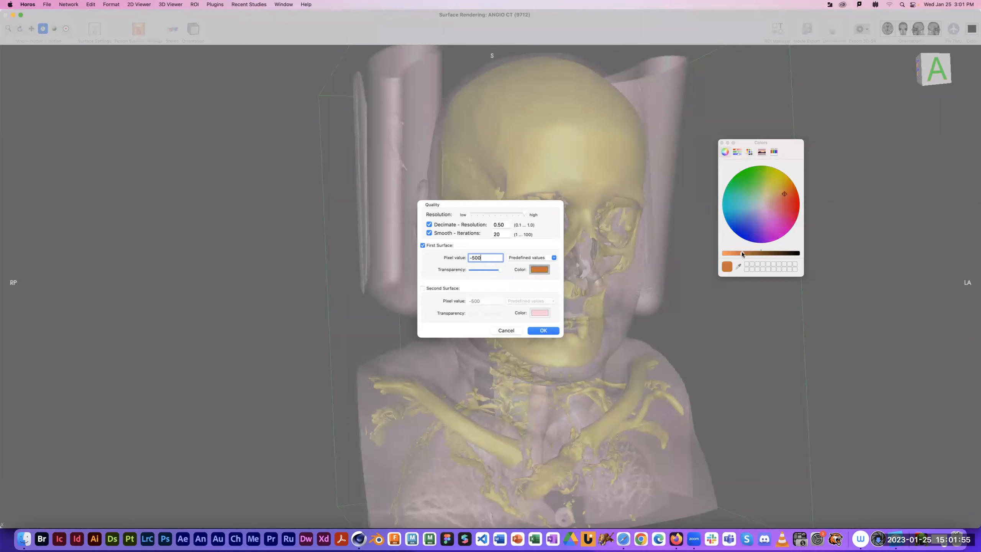
left_click(722, 144)
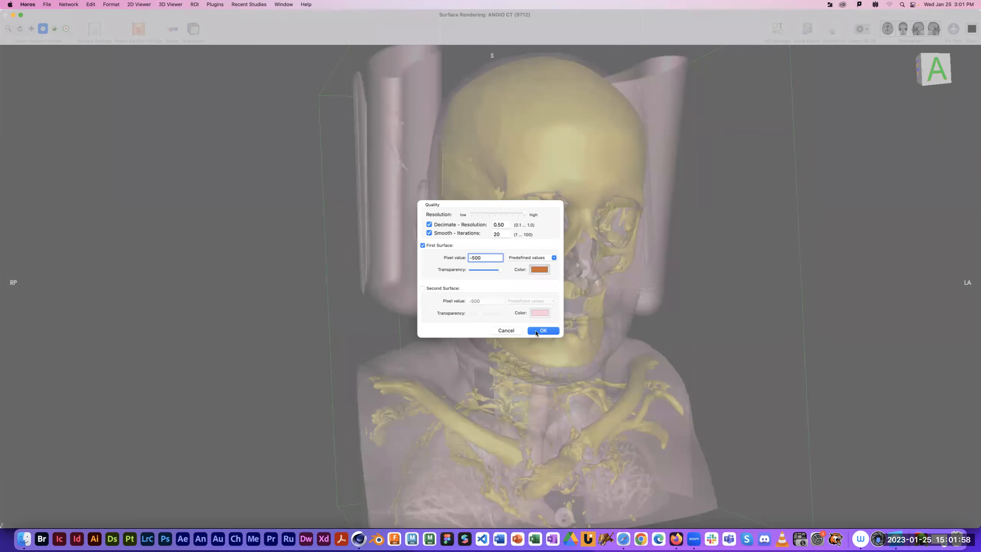
left_click(534, 330)
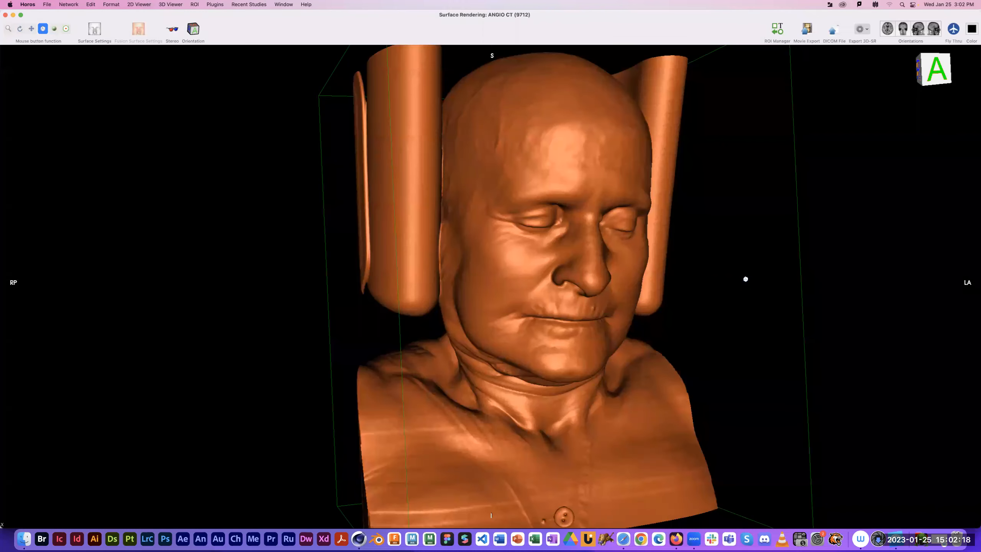
Rotate the copper skin rendering so the head faces straight ahead
left_click_drag(600, 306, 570, 312)
left_click_drag(654, 287, 686, 296)
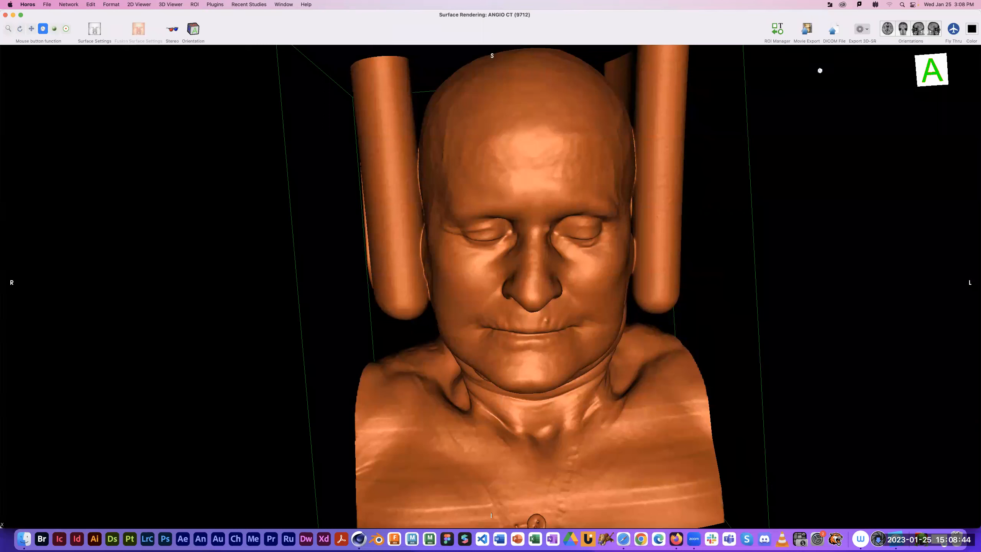
Open the Export 3D-SR format list for the orange skin surface rendering
left_click(868, 31)
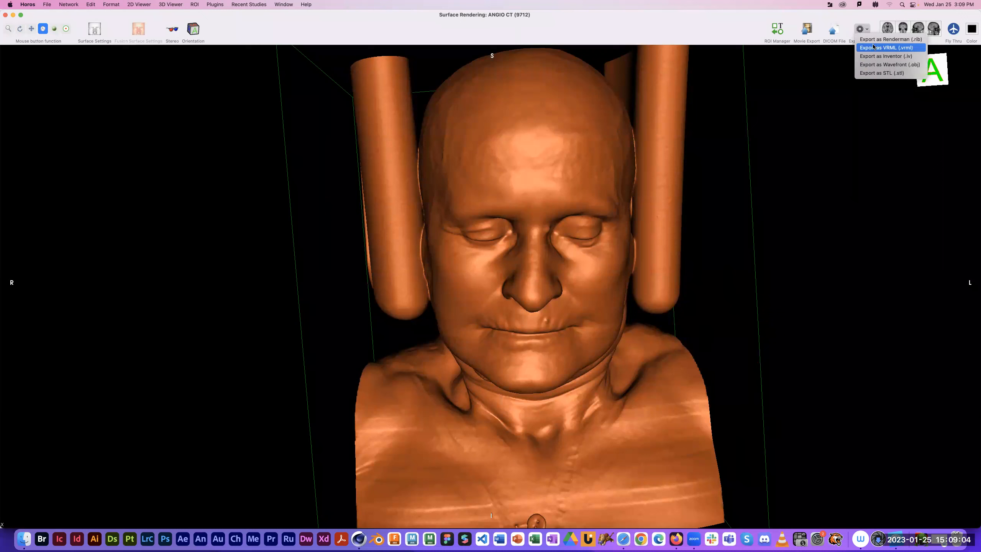
Export the surface as STL file '3DFile' saved to the Desktop
left_click(868, 73)
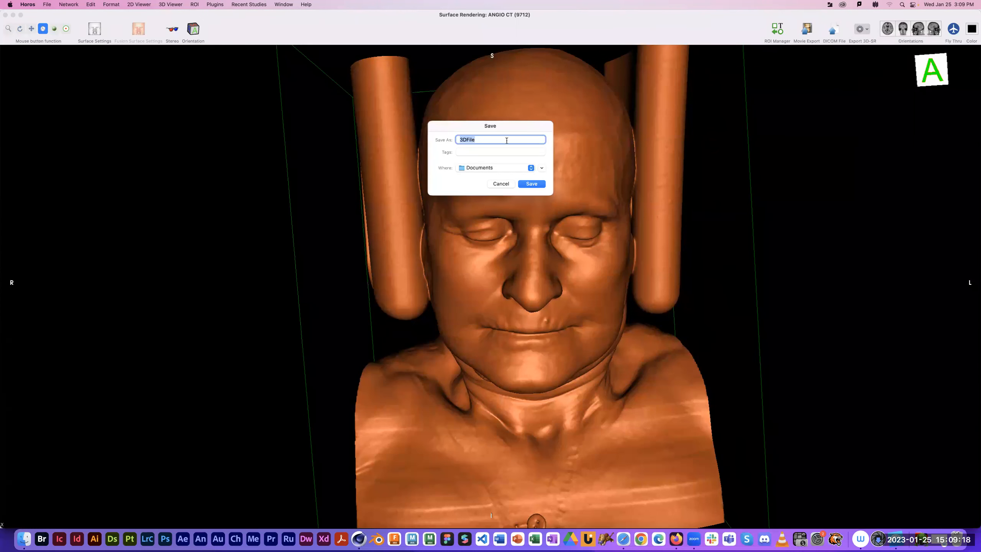
left_click(486, 169)
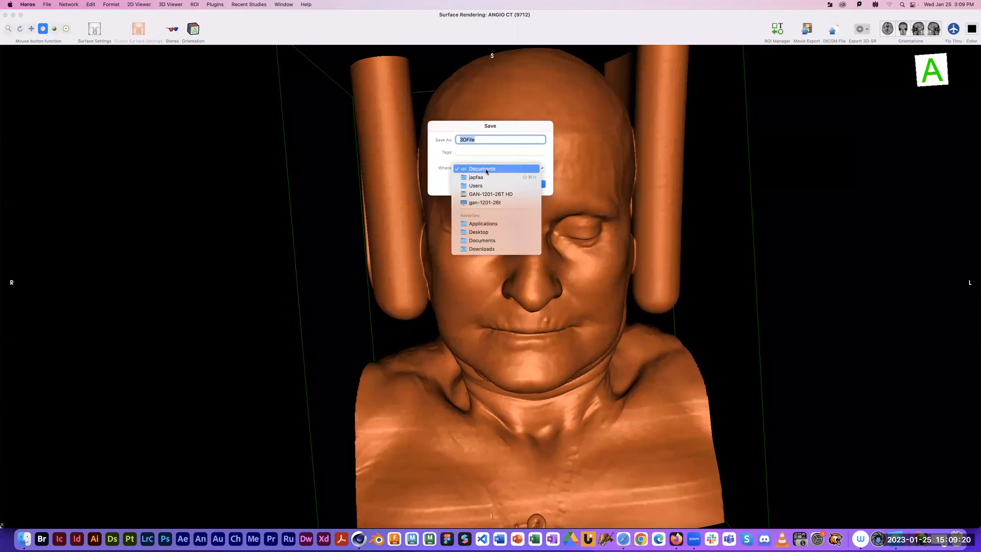
left_click(479, 232)
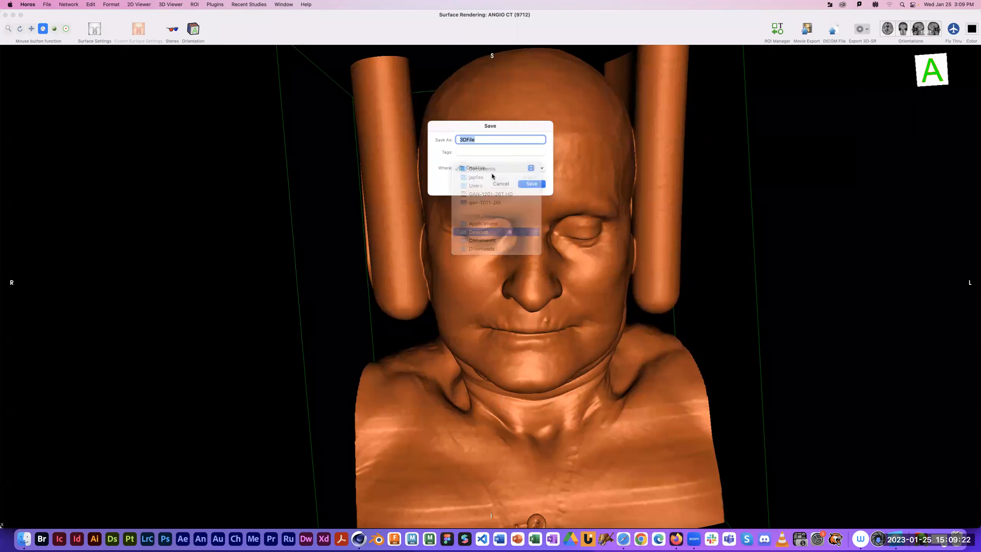
left_click(535, 185)
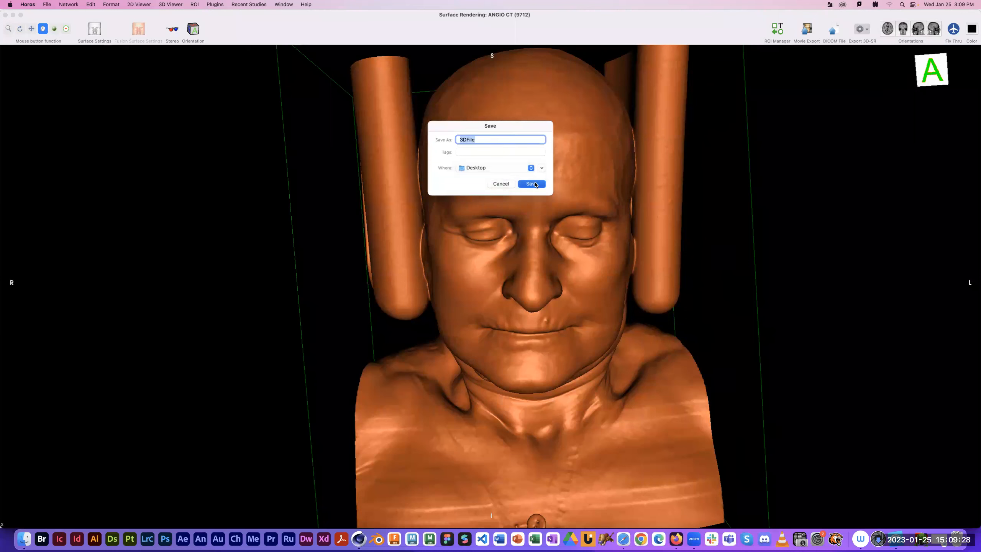
left_click(535, 184)
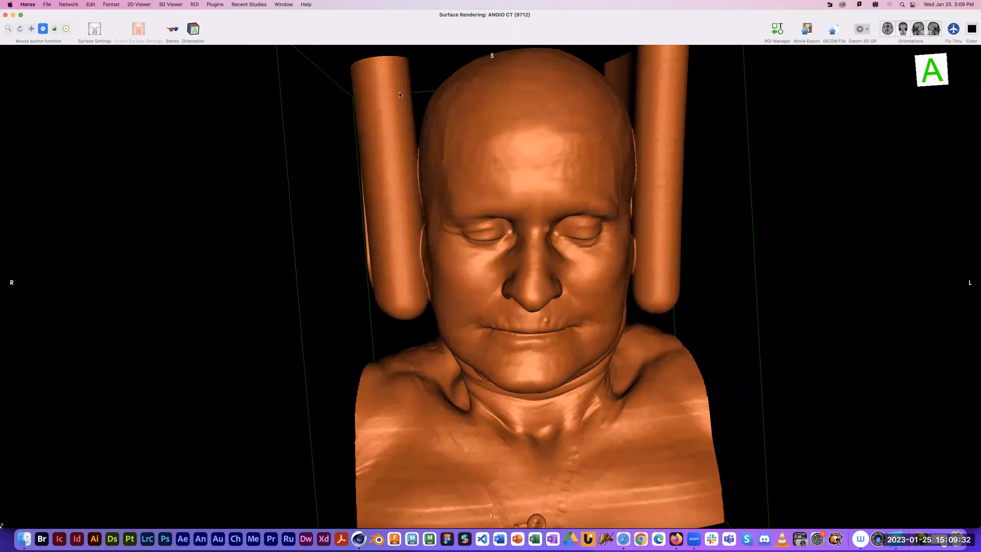
Hide Horos, move the Finder windows aside, and place 3DFile.stl beside the other desktop files
left_click(23, 5)
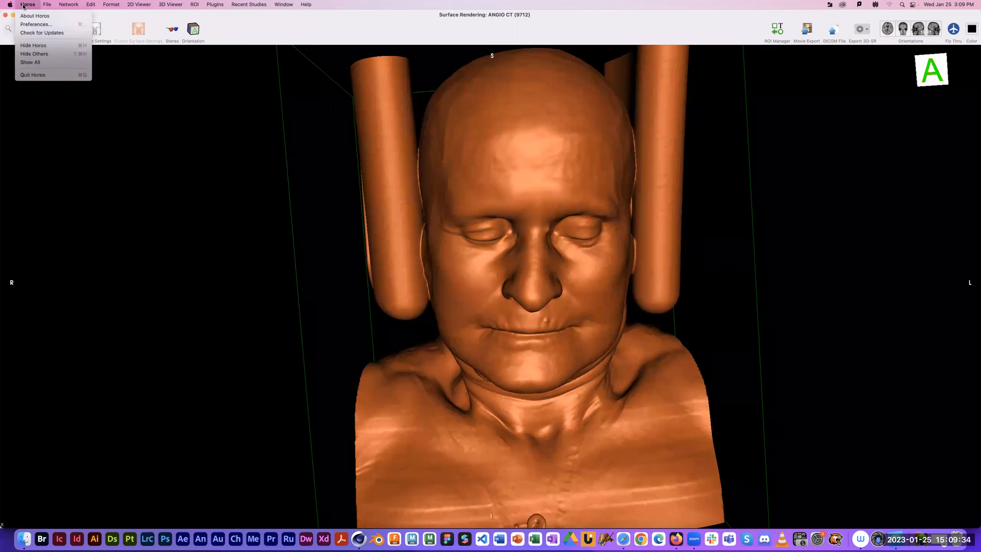
left_click(34, 45)
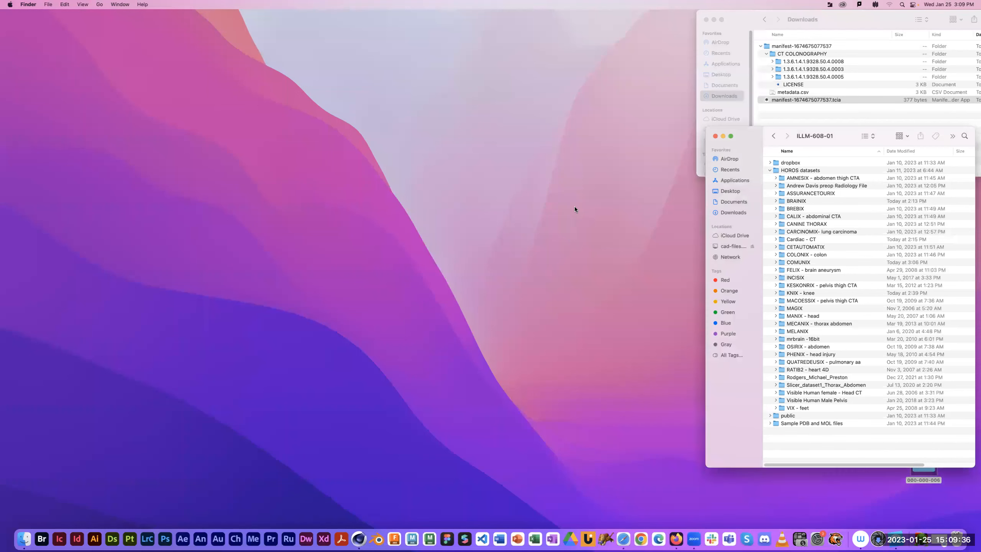
left_click_drag(846, 131, 627, 130)
double_click(849, 20)
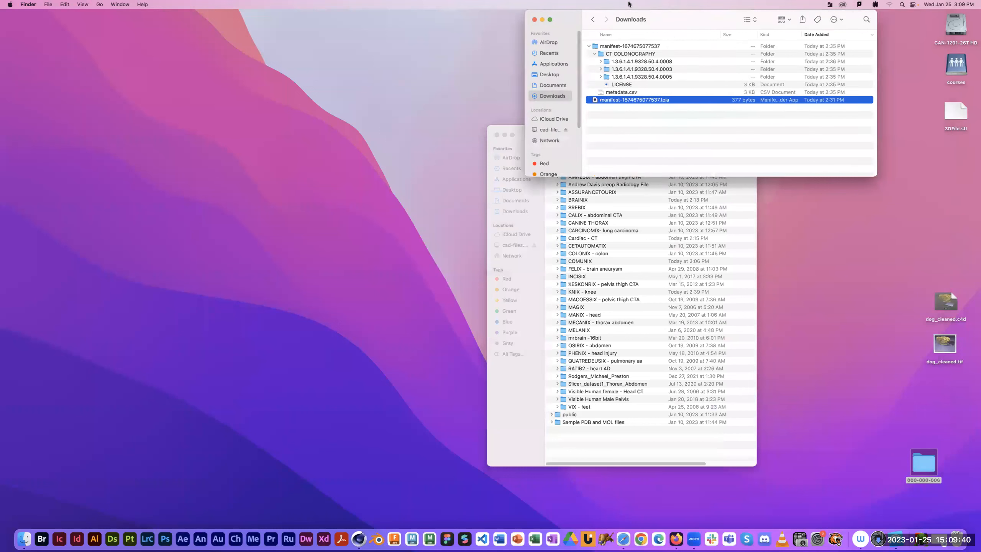
left_click_drag(955, 110, 854, 349)
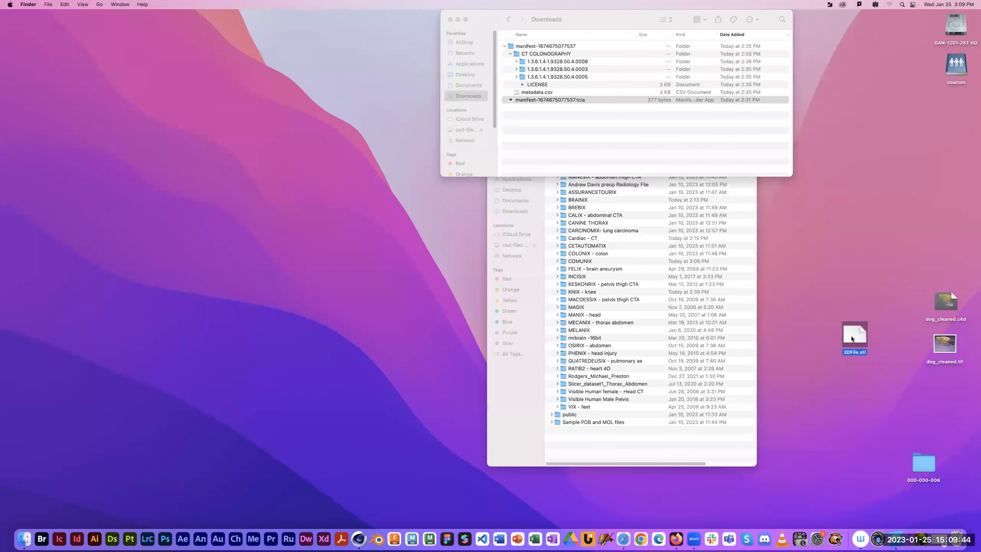
left_click_drag(934, 241, 947, 235)
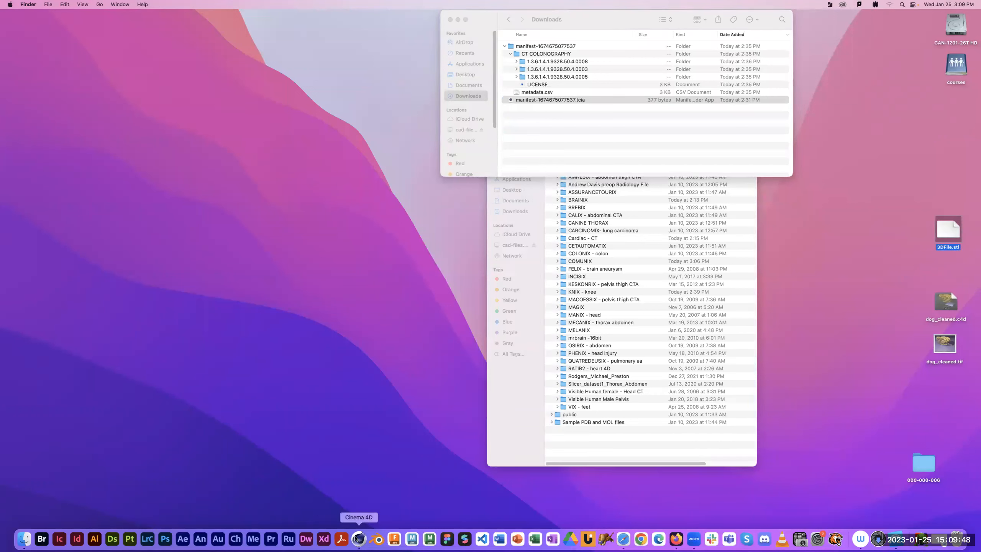
Bring Cinema 4D forward and orbit the view around the dog_cleaned ribcage skeleton
left_click(360, 539)
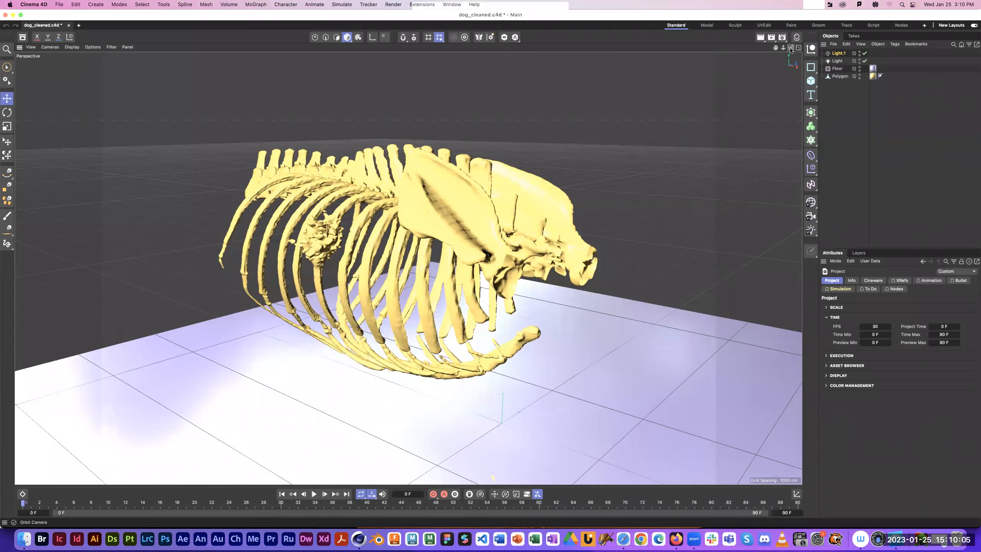
mouse_move(791, 47)
left_mouse_down()
mouse_move(737, 80)
mouse_move(691, 78)
mouse_move(636, 52)
mouse_move(722, 83)
mouse_move(796, 63)
mouse_move(794, 44)
mouse_move(791, 56)
left_mouse_up()
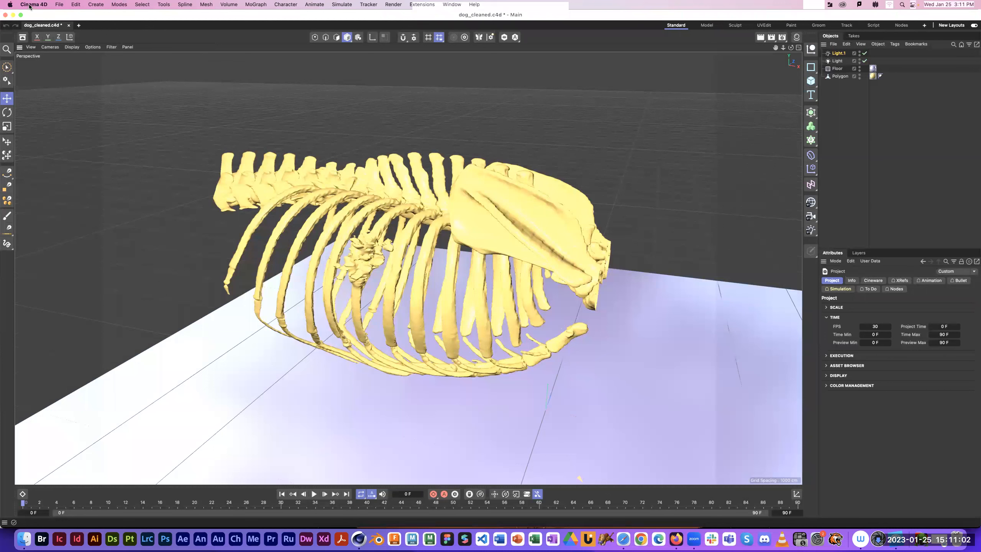
Close dog_cleaned.c4d without saving and quit Cinema 4D, returning to Horos
left_click(33, 4)
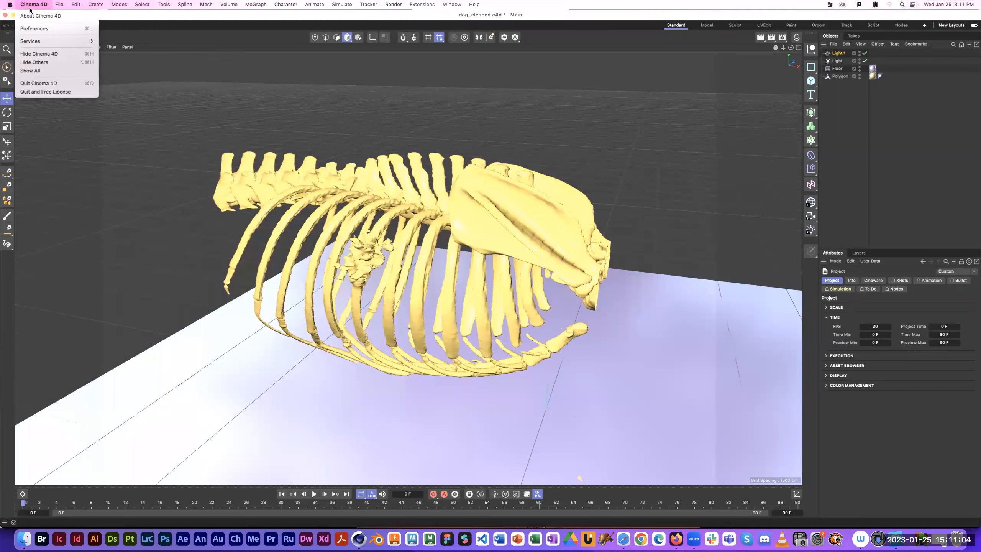
left_click(49, 83)
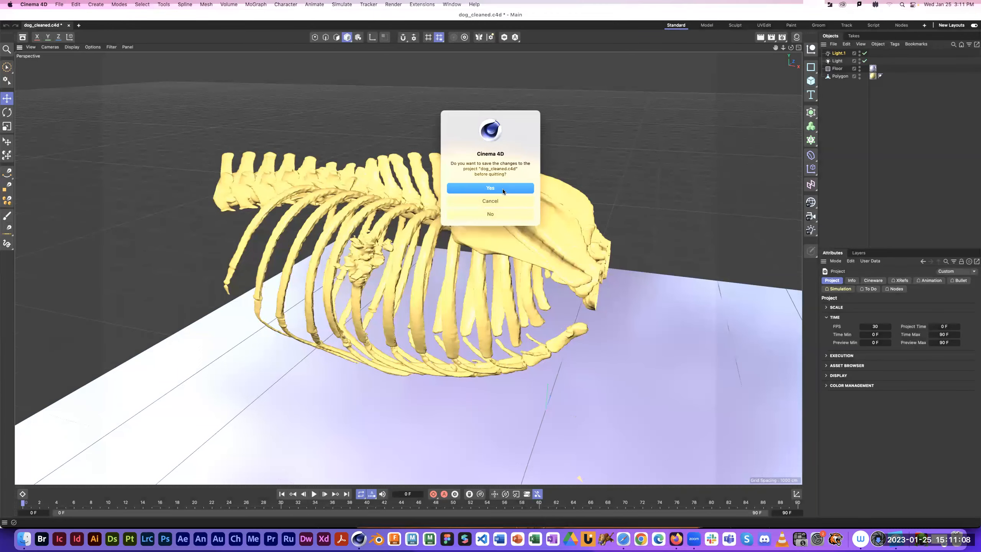
left_click(502, 188)
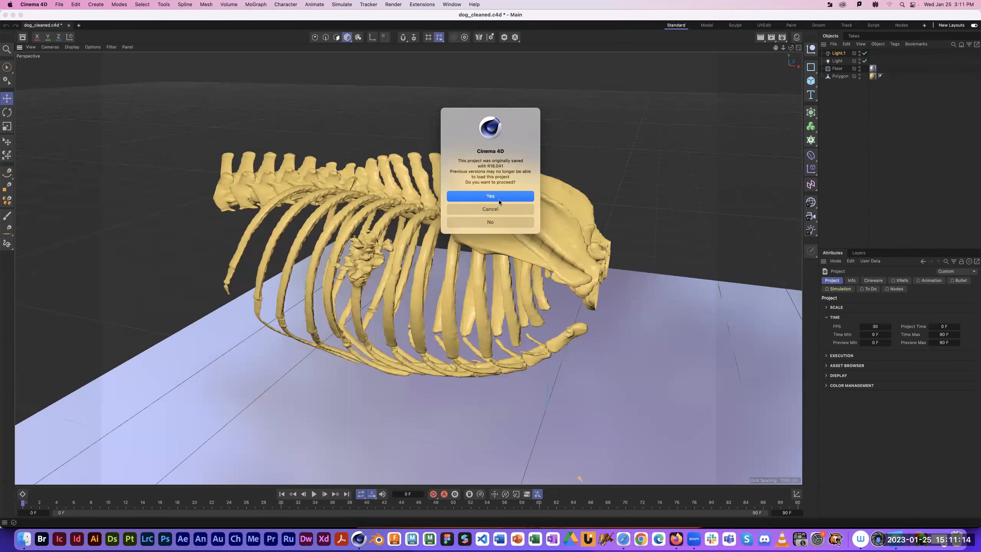
left_click(491, 221)
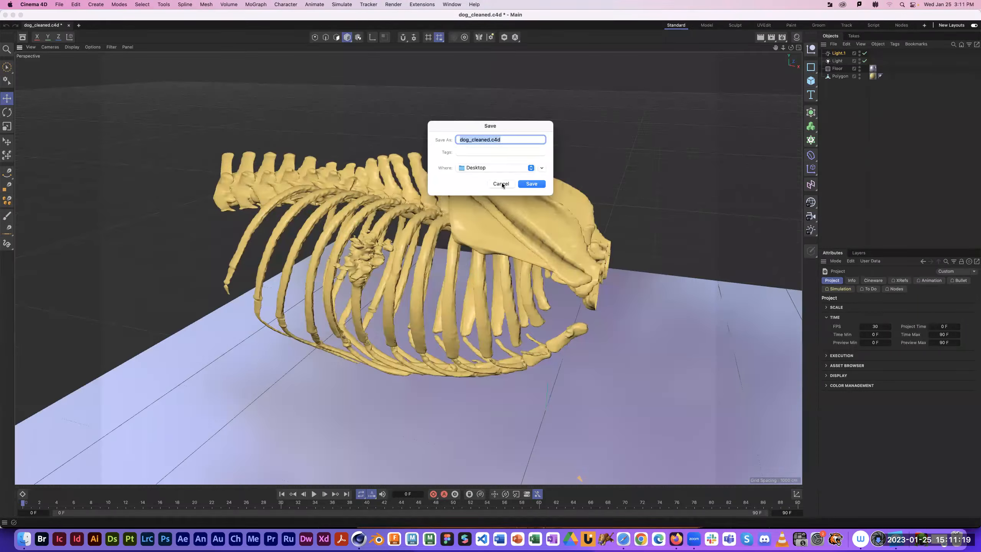
left_click(501, 183)
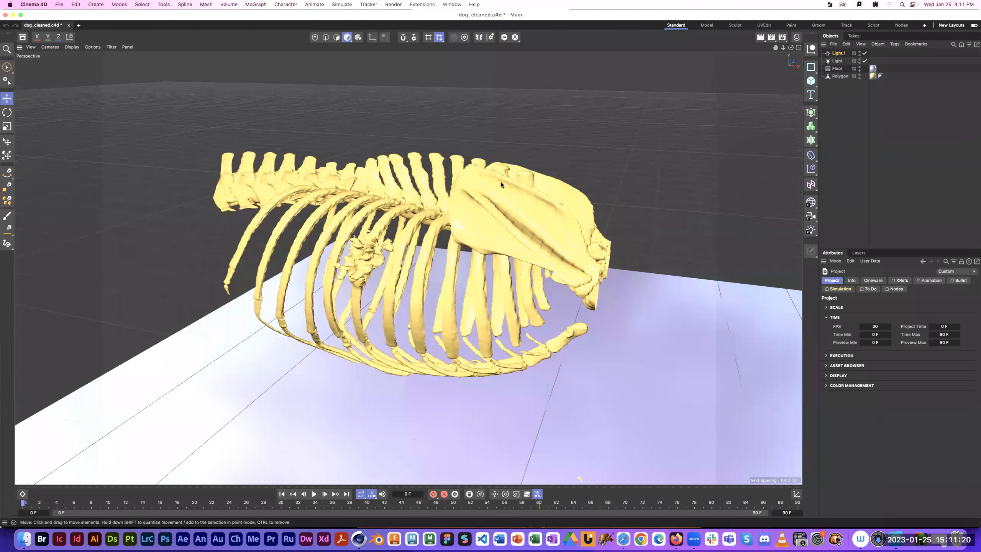
key("super+w")
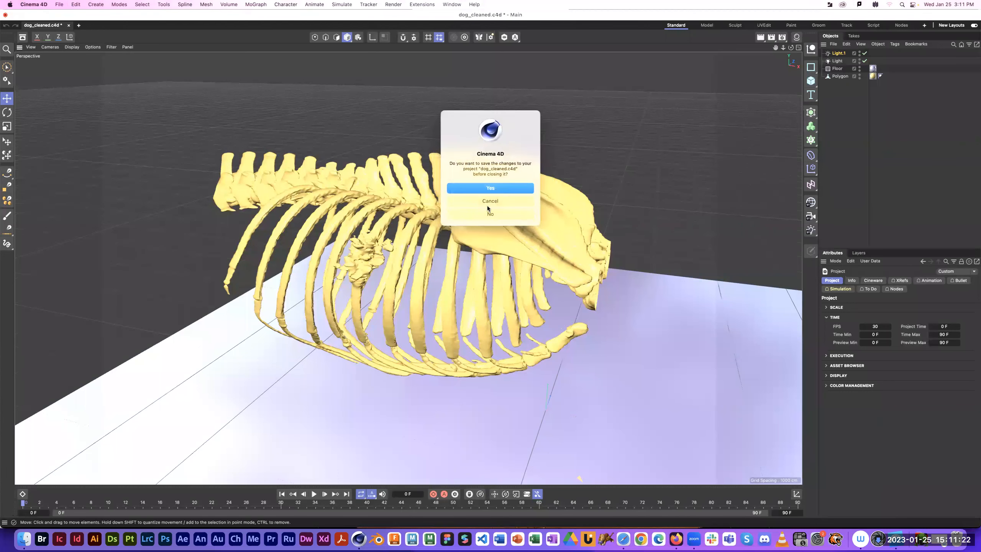
left_click(491, 214)
key("super+q")
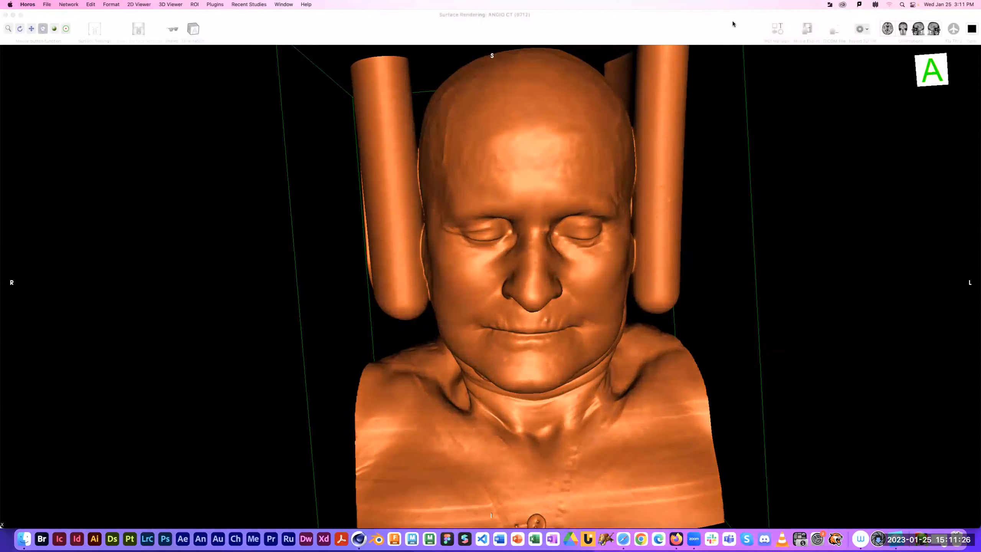
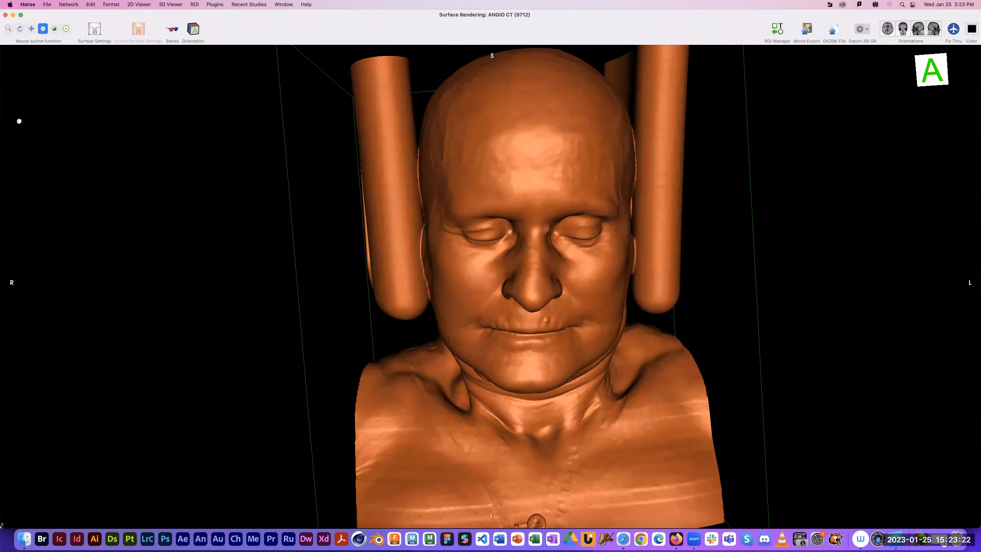
Close the head surface rendering and ANGIO CT viewer, then open the ARTERIELLES series in the 2D viewer
left_click(6, 15)
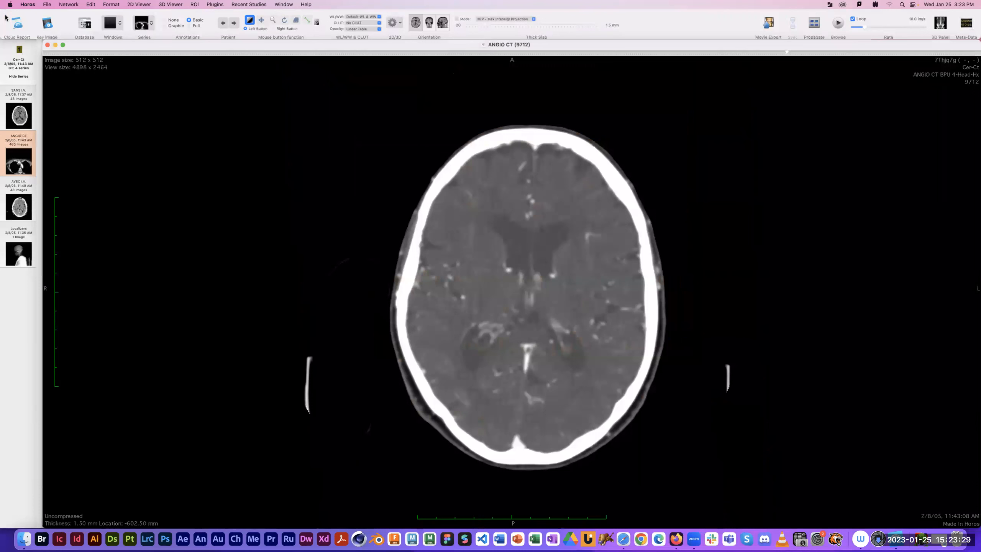
left_click(47, 45)
left_click_drag(329, 37, 343, 38)
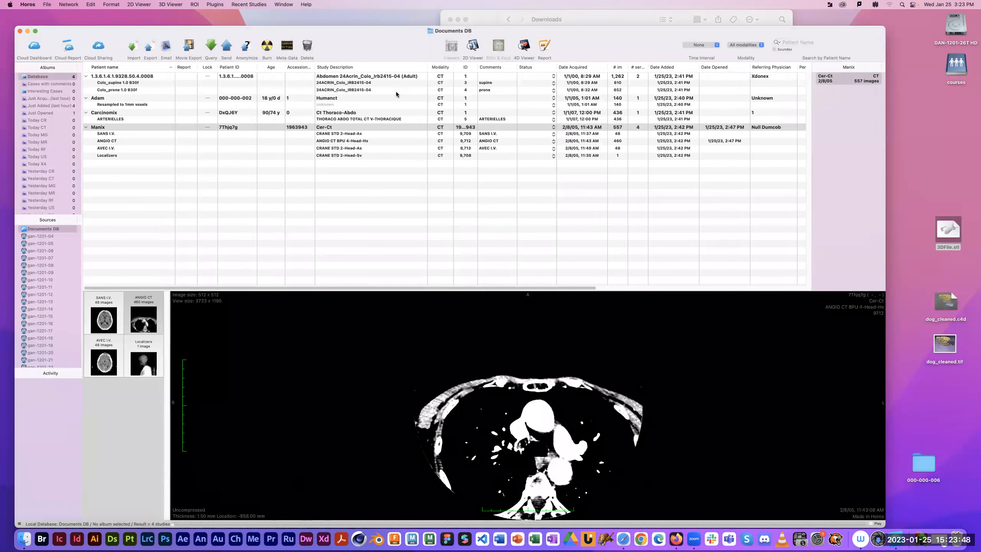
left_click(362, 119)
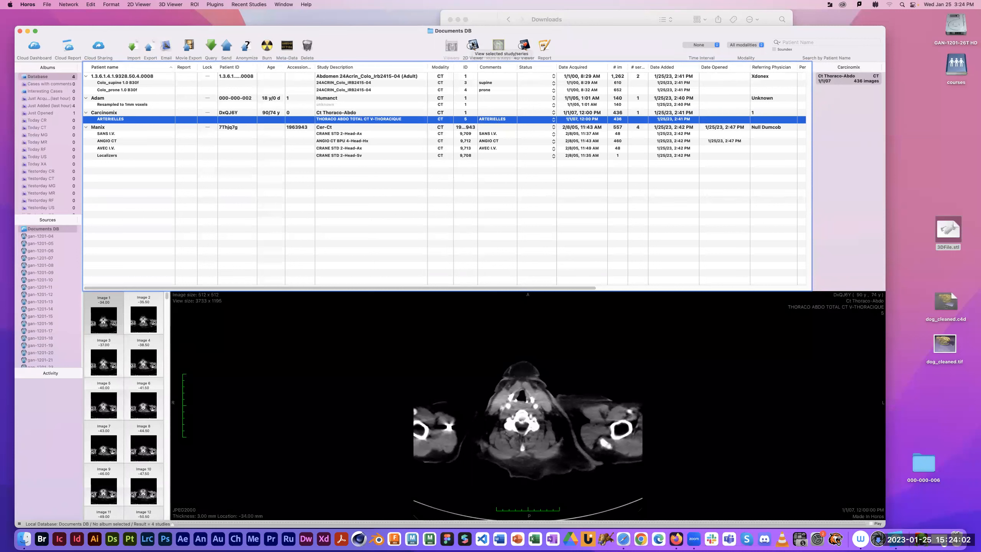
left_click(474, 46)
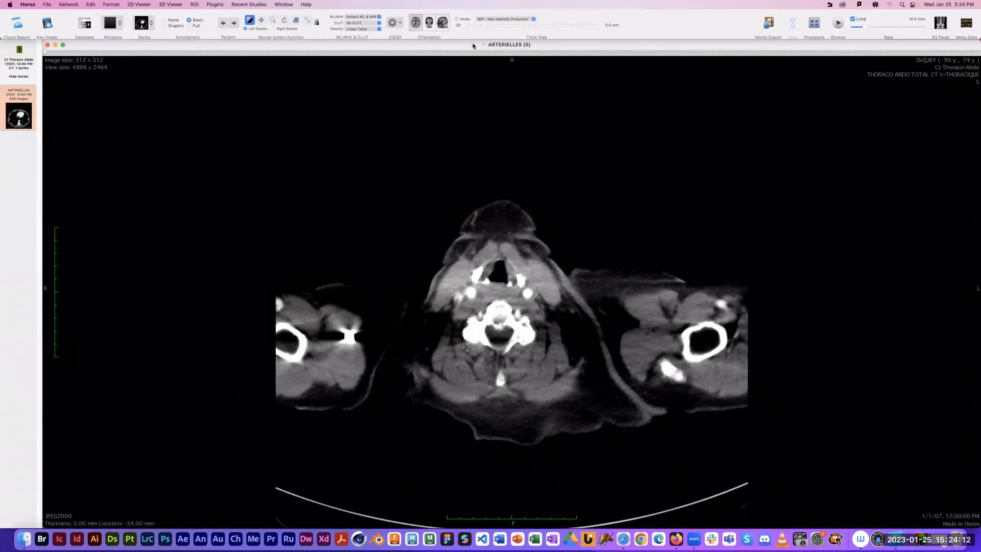
Step down the axial slices from the neck past the aortic arch to the heart at −257.50 mm
key("Down")
key("Down")
key("Down")
key("Down")
key("Down")
key("Down")
key("Down")
key("Down")
key("Down")
key("Down")
key("Down")
key("Down")
key("Down")
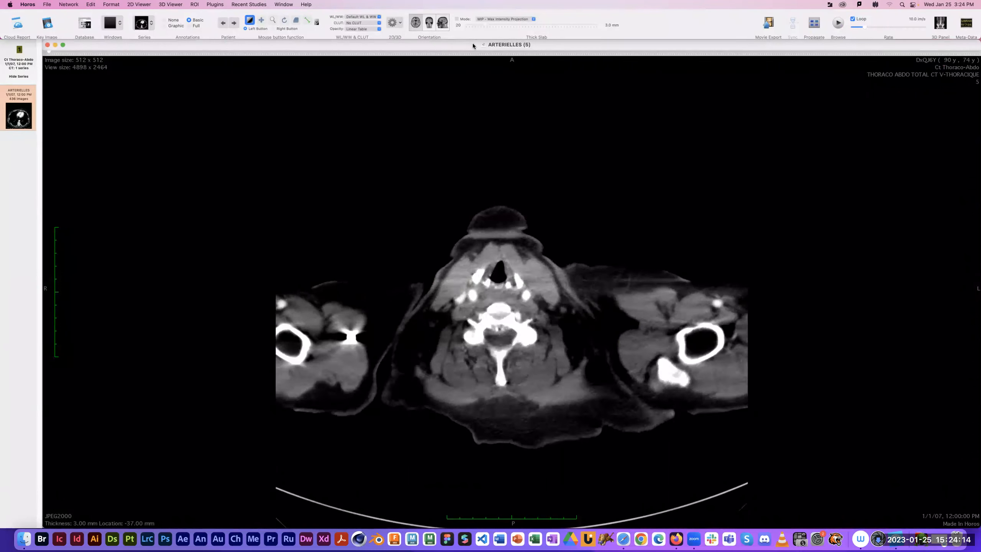
key("Down")
key("Down")
key("Down")
key("Down")
key("Down")
key("Down")
key("Down")
key("Down")
key("Down")
key("Down")
key("Down")
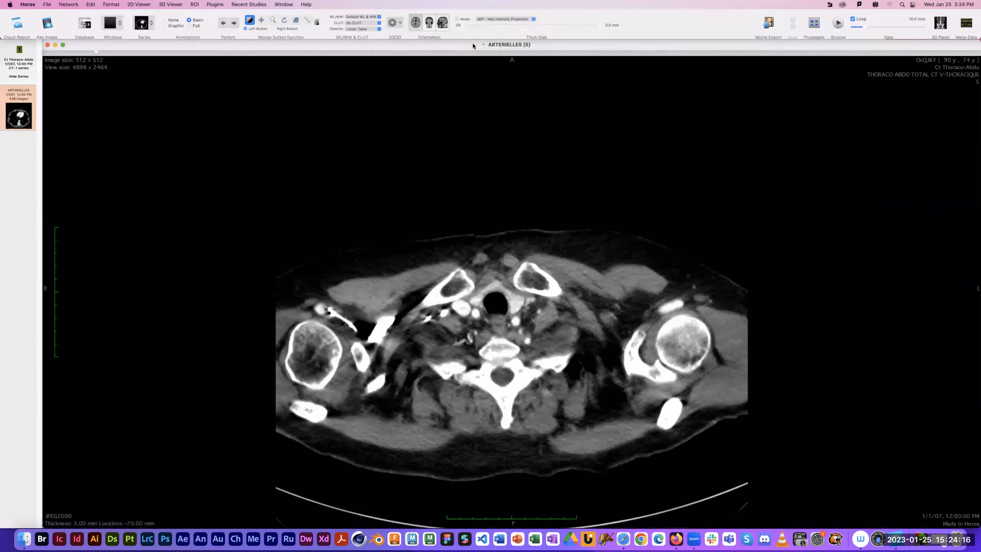
key("Down")
key("Down")
key("Down")
key("Down")
key("Down")
key("Down")
key("Down")
key("Down")
key("Down")
key("Down")
key("Down")
key("Down")
key("Down")
key("Down")
key("Down")
key("Down")
key("Down")
key("Down")
key("Down")
key("Down")
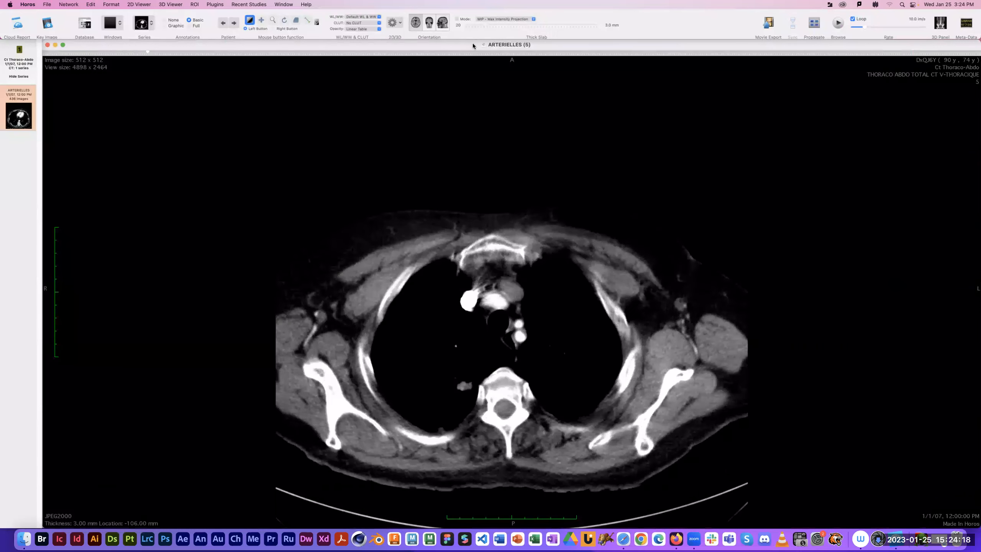
key("Down")
key("Down")
key("Down")
key("Down")
key("Down")
key("Down")
key("Down")
key("Down")
key("Down")
key("Down")
key("Down")
key("Down")
key("Down")
key("Down")
key("Down")
key("Down")
key("Down")
key("Down")
key("Down")
key("Down")
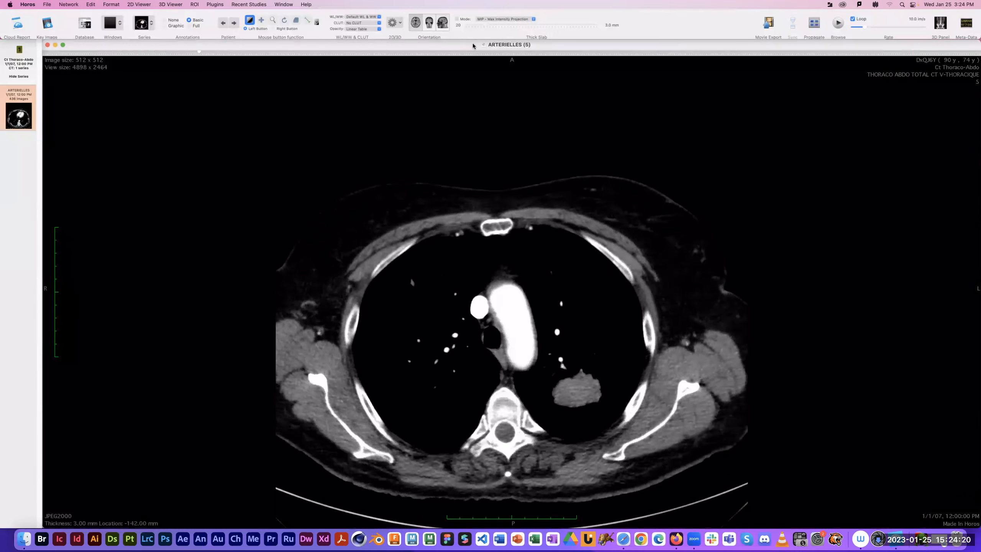
key("Down")
key("Down")
key("Down")
key("Down")
key("Down")
key("Down")
key("Down")
key("Down")
key("Down")
key("Down")
key("Down")
key("Down")
key("Down")
key("Down")
key("Down")
key("Down")
key("Down")
key("Down")
key("Down")
key("Down")
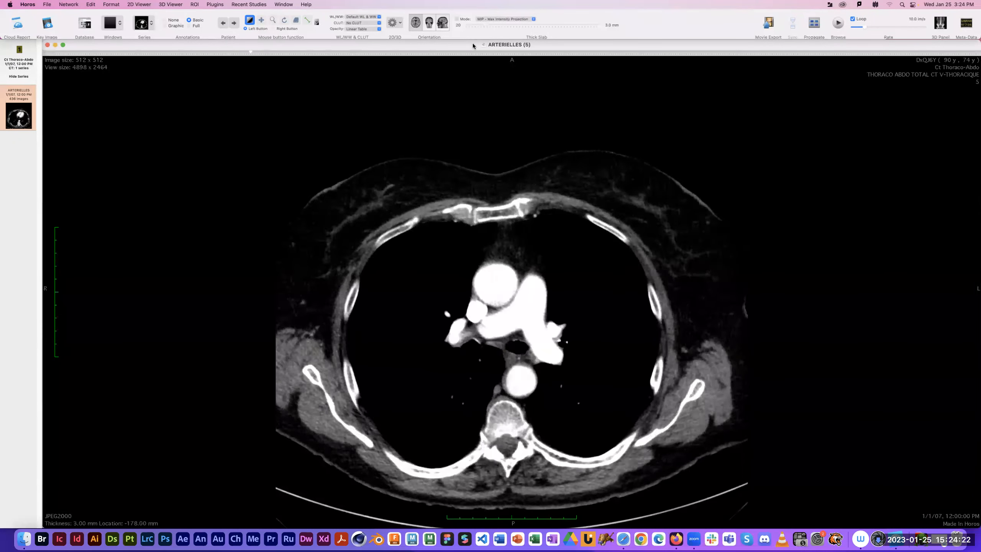
key("Down")
key("Down")
key("Down")
key("Down")
key("Down")
key("Down")
key("Down")
key("Down")
key("Down")
key("Down")
key("Down")
key("Down")
key("Down")
key("Down")
key("Down")
key("Down")
key("Down")
key("Down")
key("Down")
key("Down")
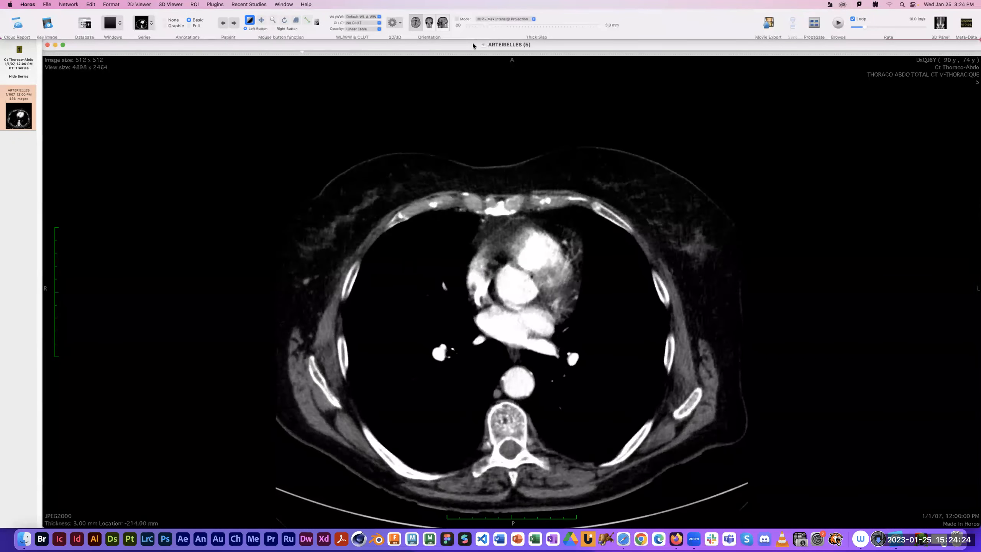
key("Down")
key("Down")
key("Down")
key("Down")
key("Down")
key("Down")
key("Down")
key("Down")
key("Down")
key("Down")
key("Down")
key("Down")
key("Down")
key("Down")
key("Down")
key("Down")
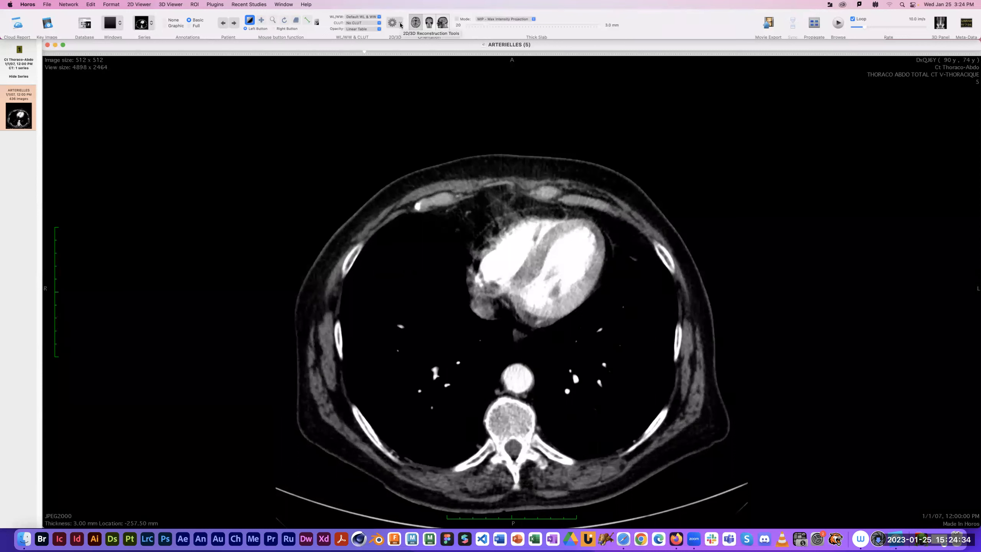
Start a 3D Volume Rendering of ARTERIELLES and accept the irregular slice-interval warning
left_click(171, 5)
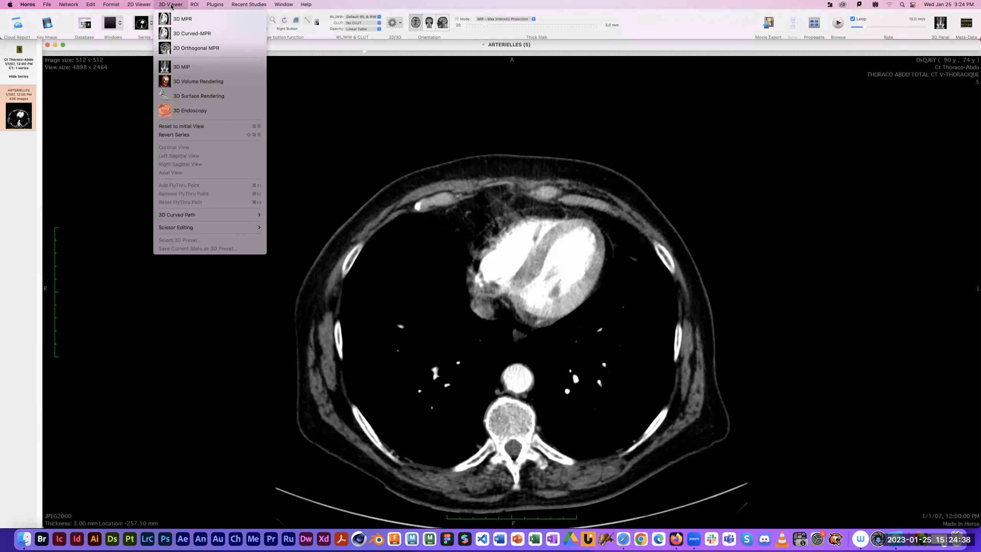
left_click(171, 5)
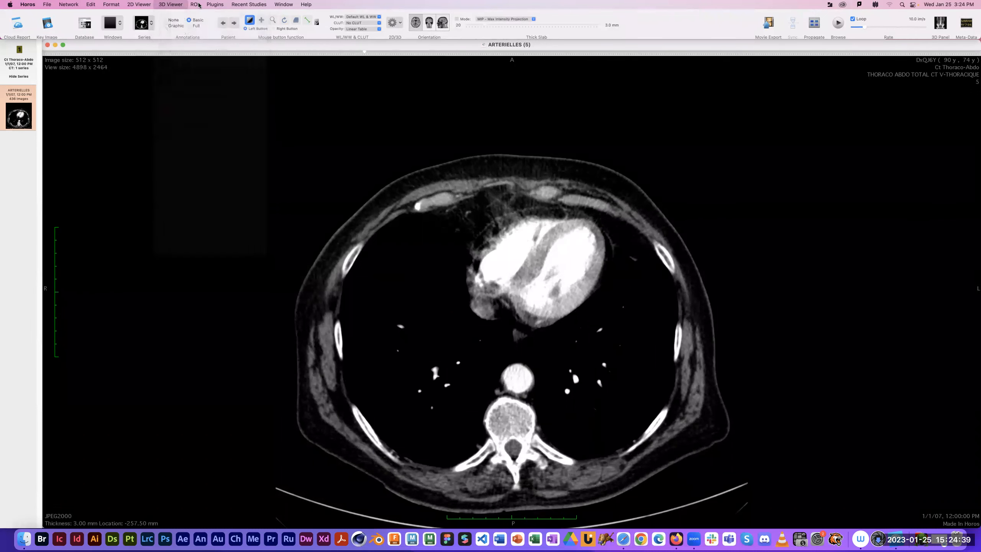
left_click(400, 25)
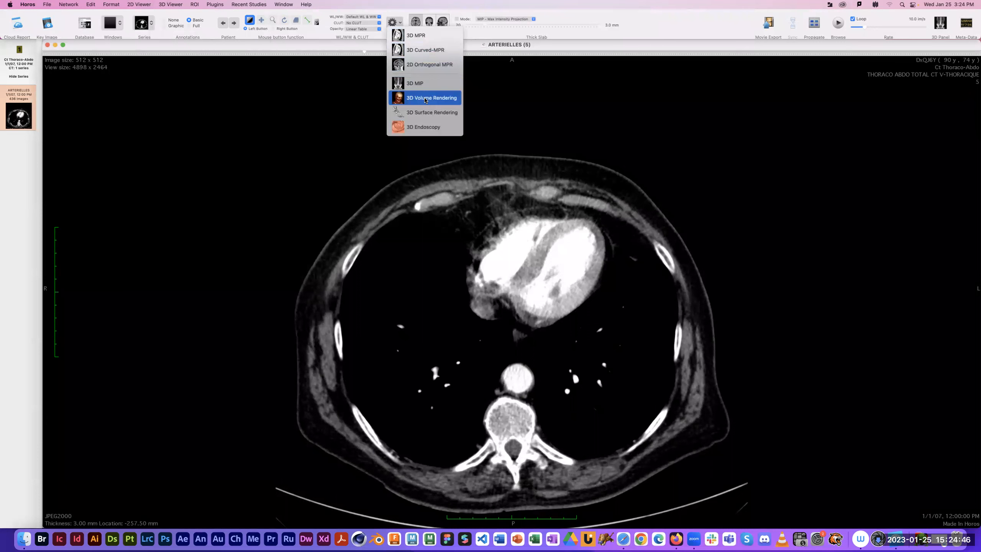
left_click(424, 99)
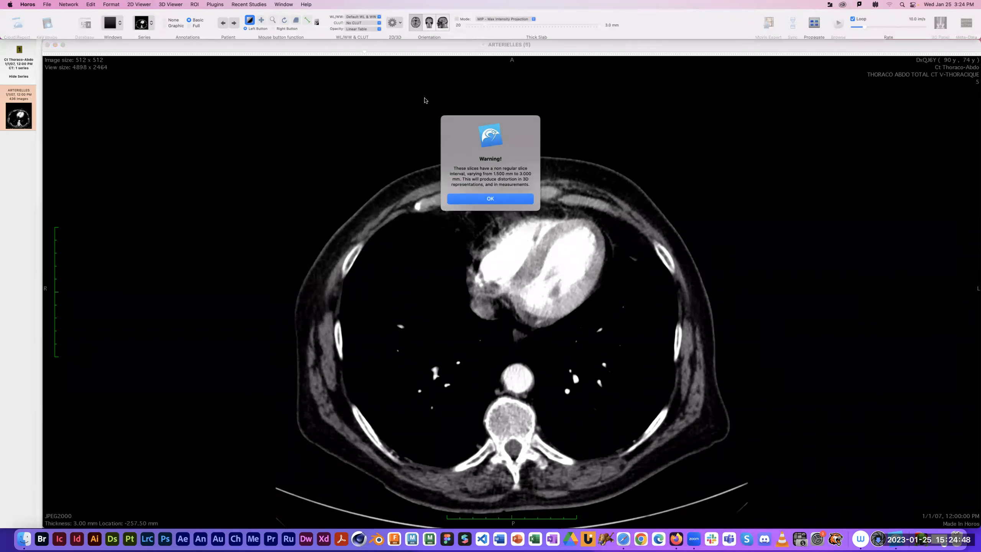
left_click(503, 199)
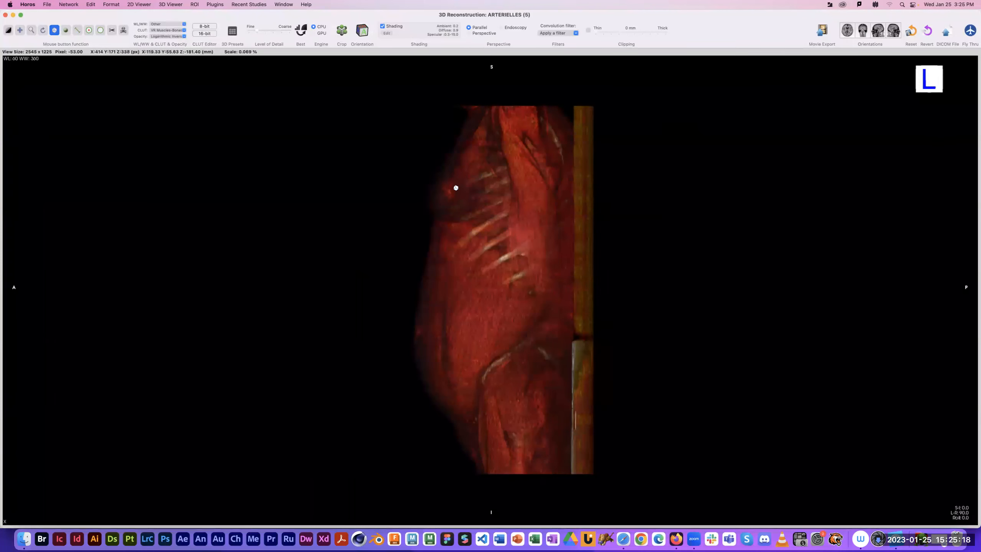
Pan the rendering up-left, roll it slightly clockwise and orbit to a front-oblique view
left_click(19, 31)
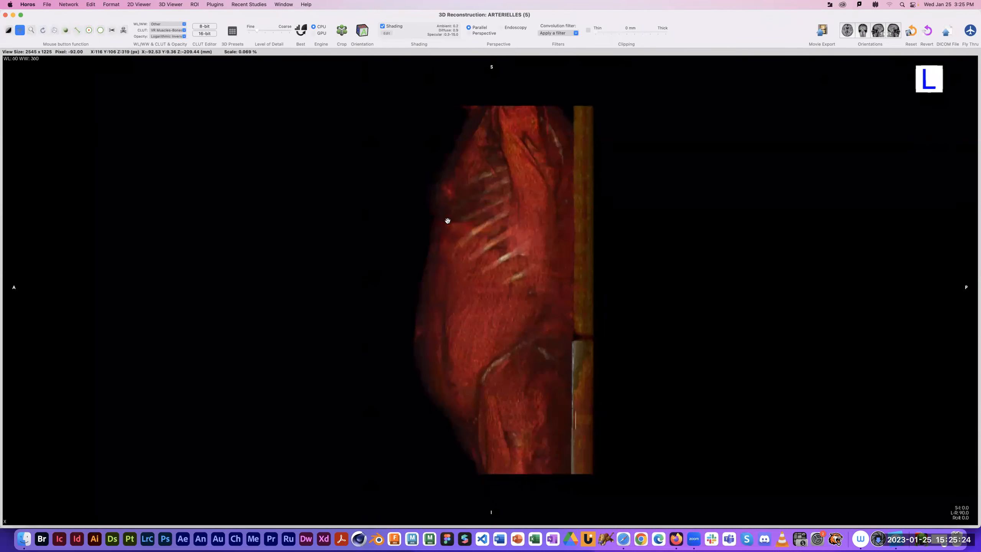
left_click_drag(451, 236, 408, 209)
left_click(32, 30)
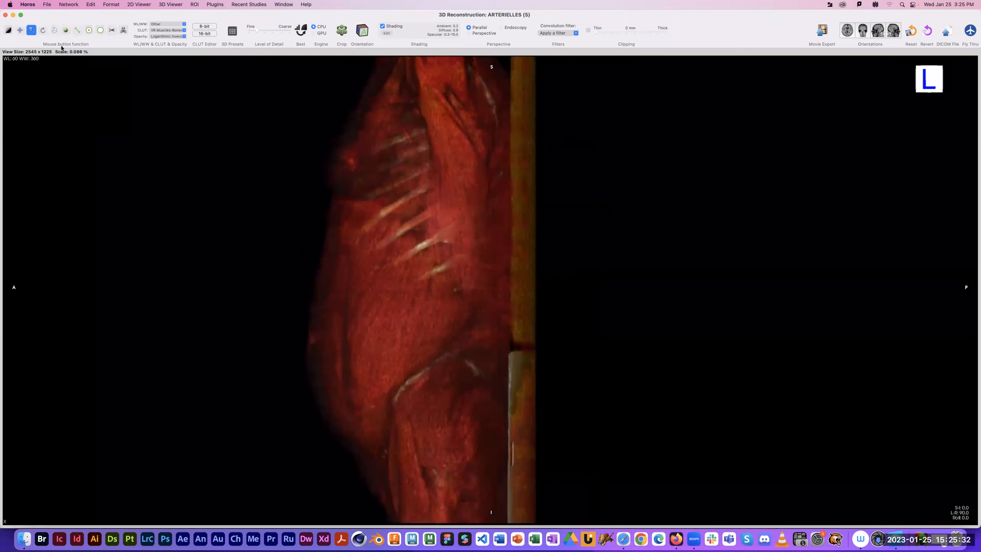
left_click(42, 32)
mouse_move(459, 329)
left_mouse_down()
mouse_move(480, 340)
mouse_move(465, 329)
left_mouse_up()
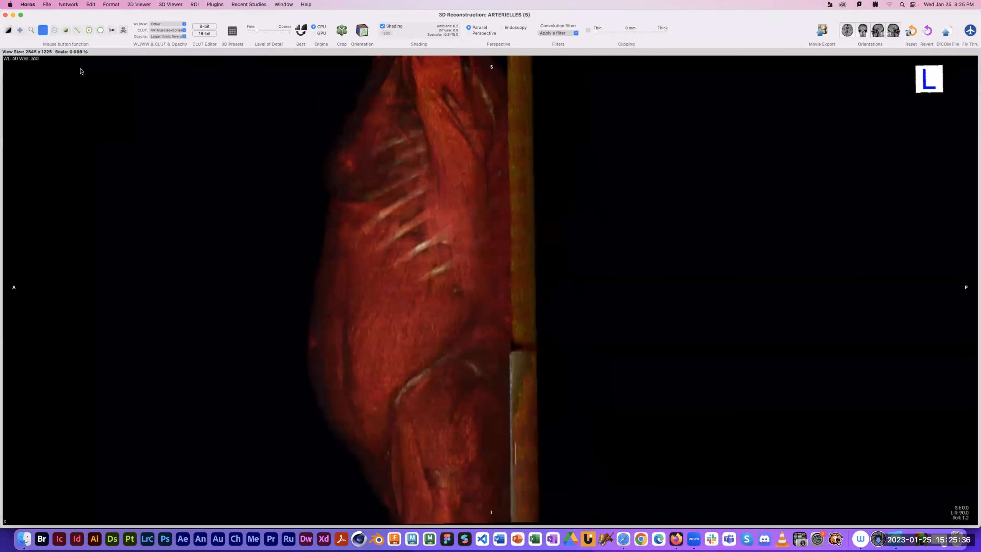
left_click(54, 31)
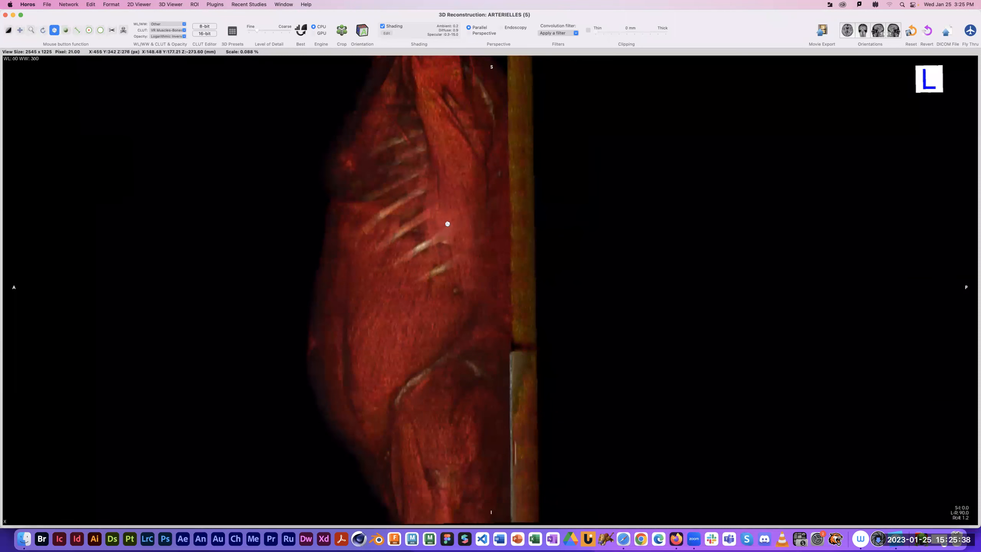
left_click_drag(402, 262, 632, 289)
Shift and turn the volume over abdomen and chest, then zoom out to centre the whole torso
middle_click_drag(587, 320, 558, 174)
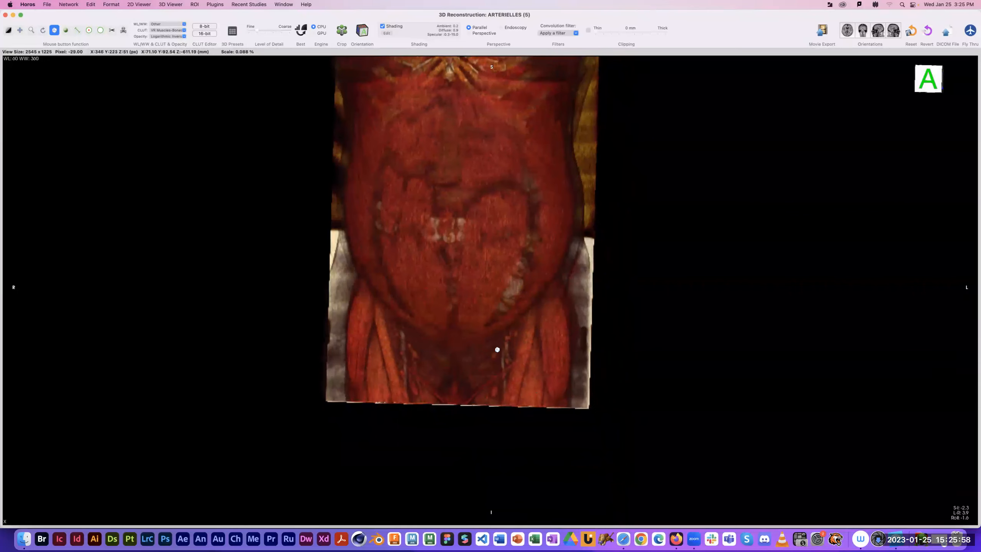
left_click_drag(499, 350, 525, 363)
right_click_drag(525, 363, 400, 263)
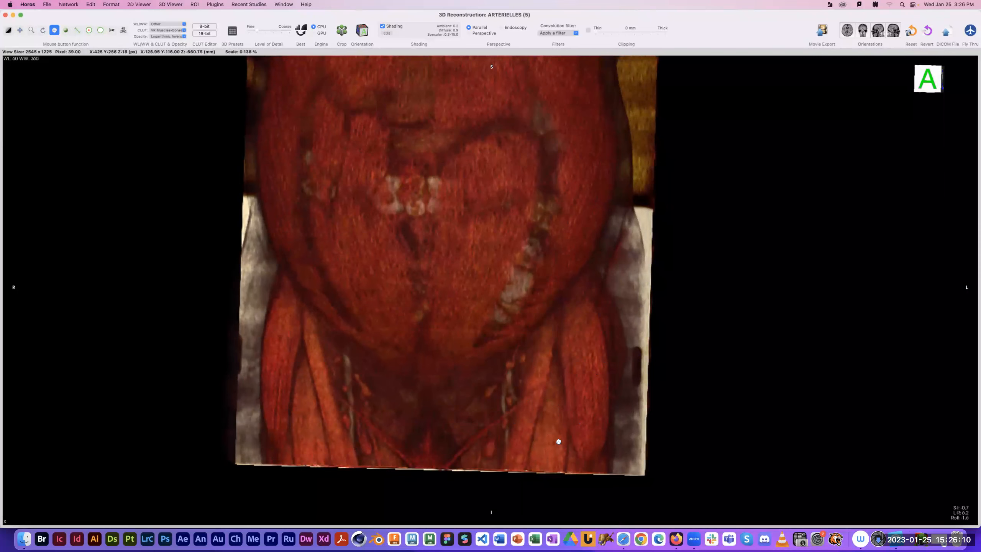
left_click_drag(461, 253, 466, 354)
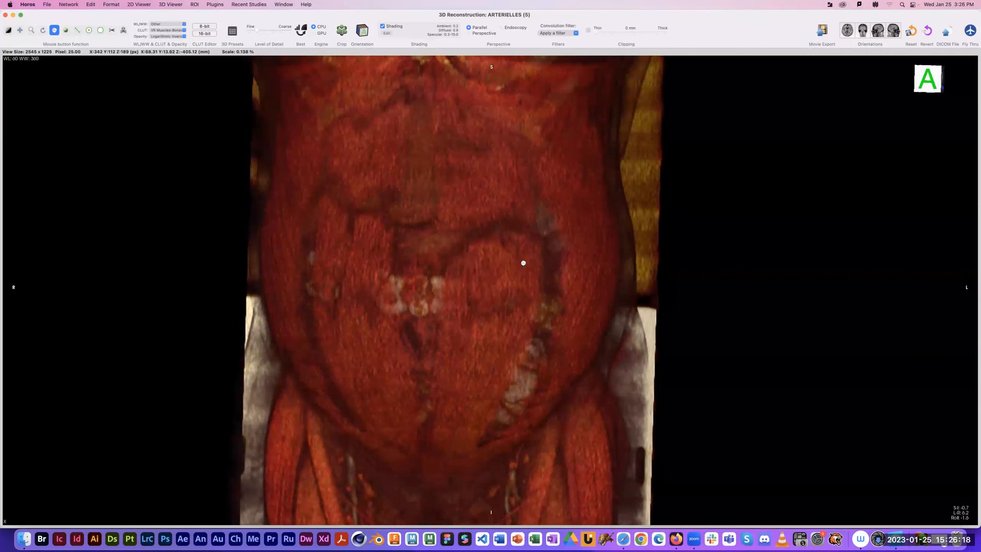
left_click_drag(487, 252, 428, 184)
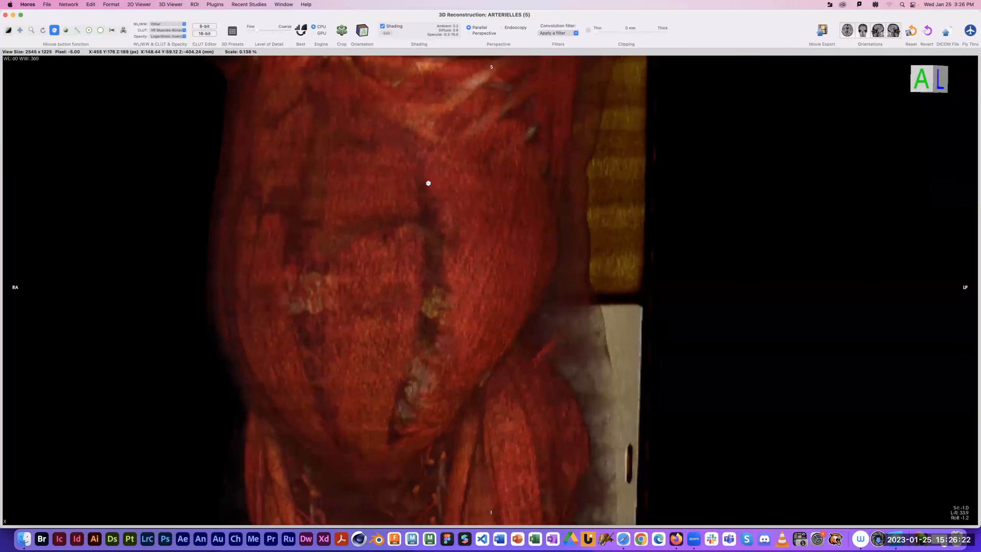
middle_click_drag(422, 236, 460, 351)
middle_click_drag(467, 215, 477, 340)
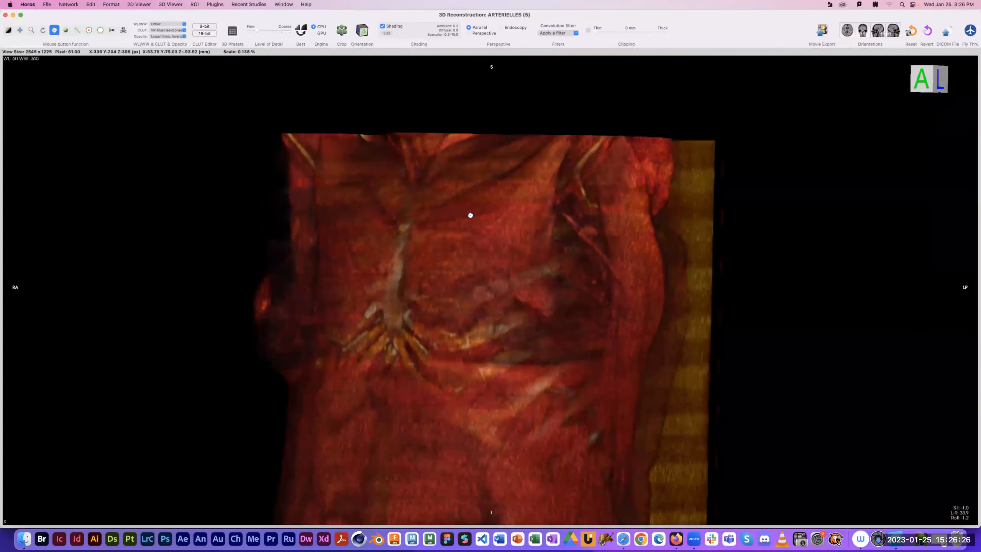
left_click_drag(589, 367, 434, 358)
left_click_drag(589, 357, 598, 312)
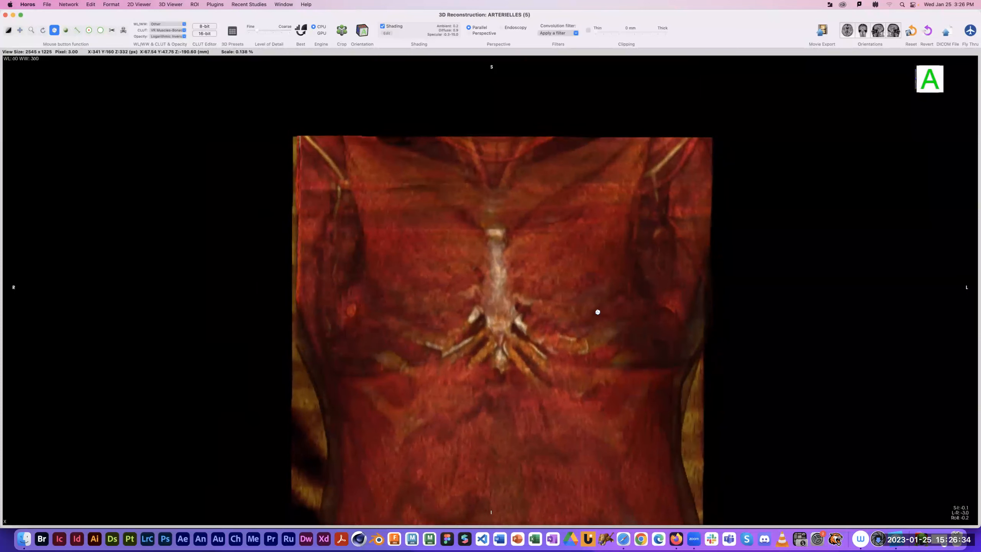
right_click_drag(609, 309, 753, 418)
middle_click_drag(530, 293, 490, 176)
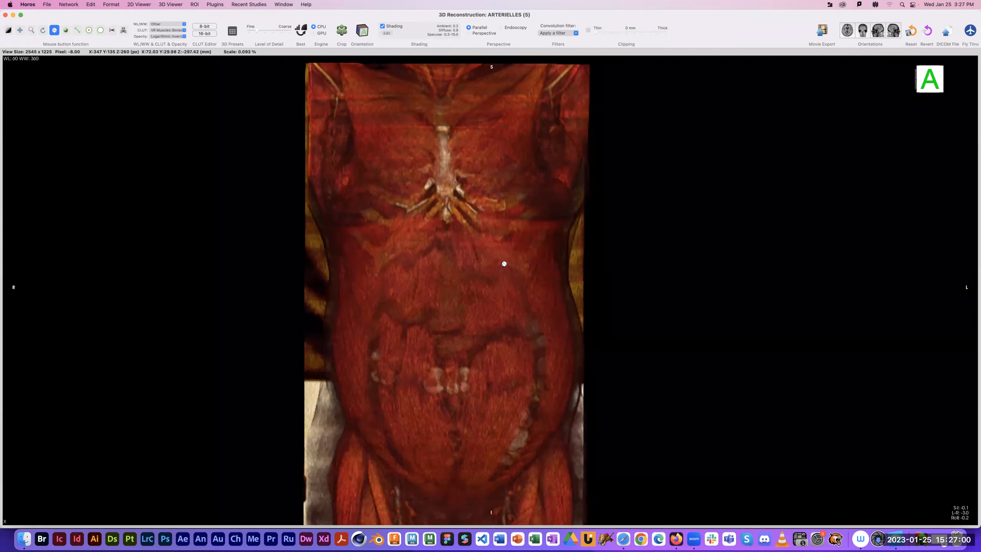
Tune window level/width to about 127/53 to expose skeleton and bowel, then turn the volume sideways
left_click(8, 30)
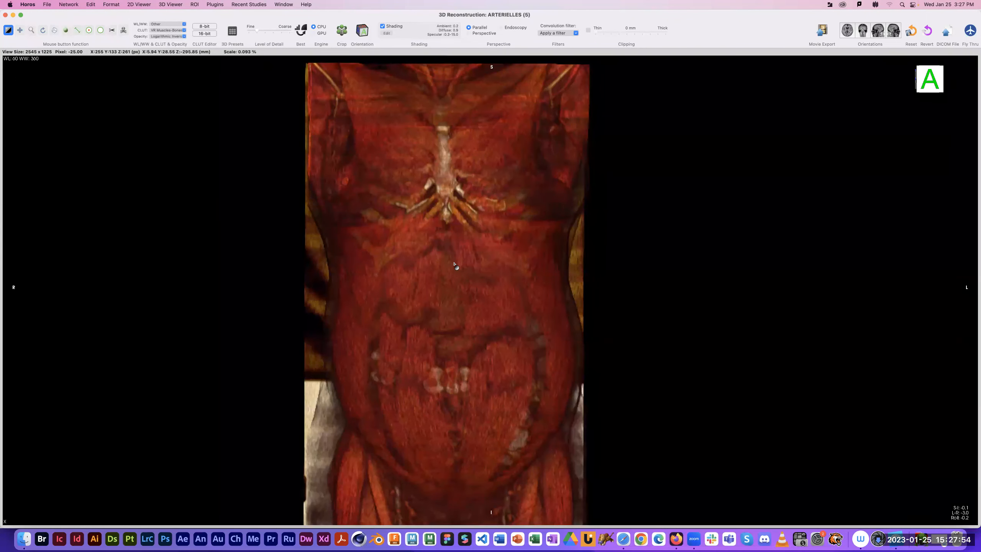
left_click_drag(447, 268, 487, 274)
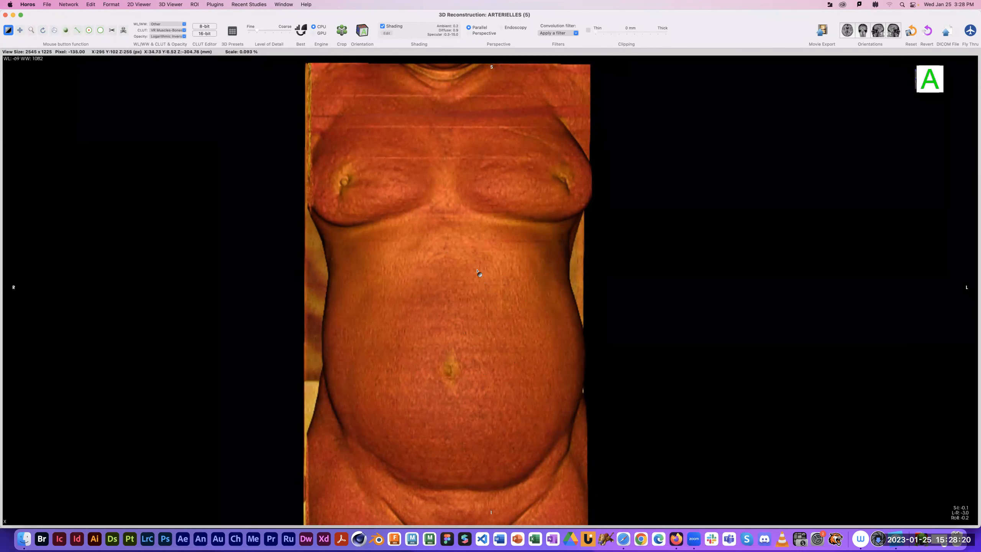
left_click_drag(478, 272, 423, 267)
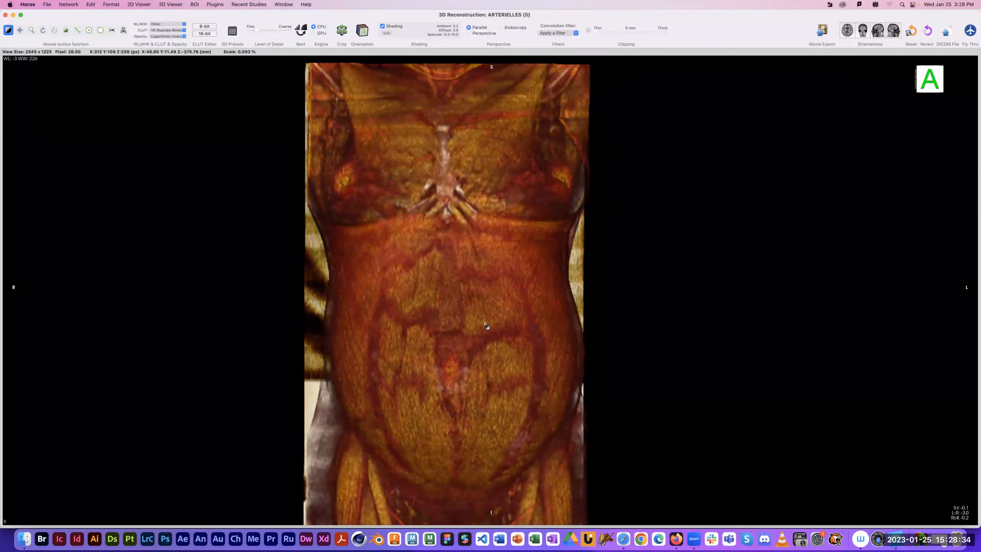
left_click_drag(466, 316, 446, 295)
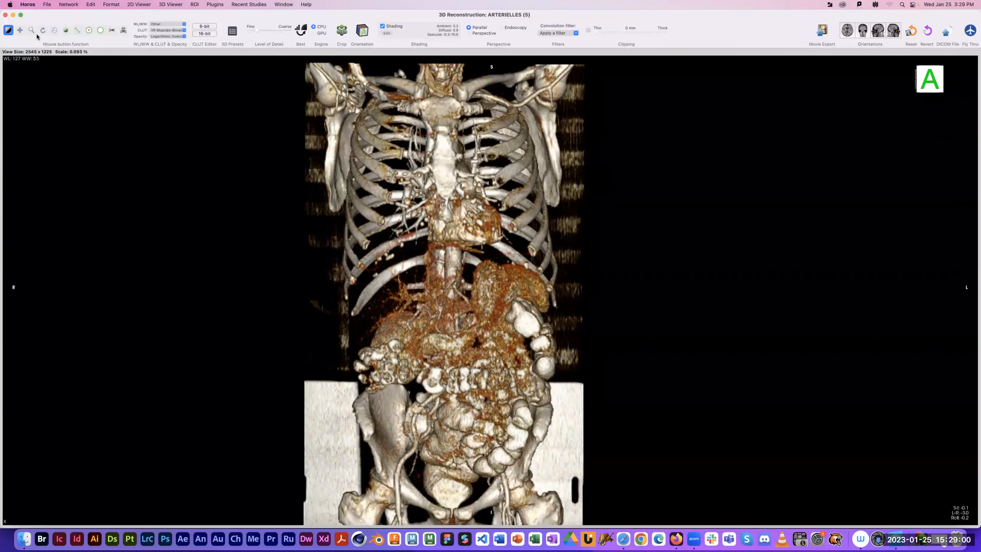
left_click(54, 30)
left_click_drag(444, 335, 464, 359)
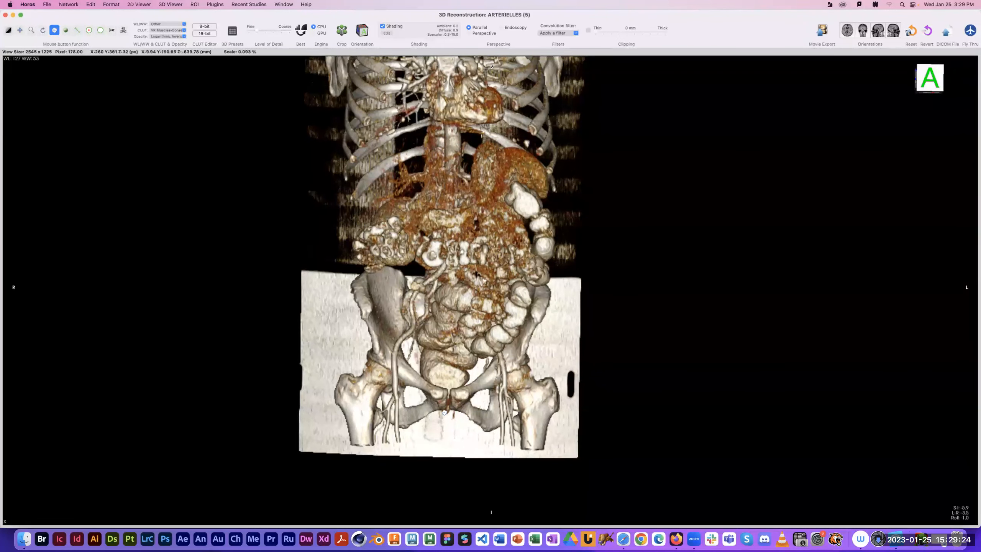
Rotate the volume through right-anterior, frontal and left side views to inspect it
left_click_drag(471, 281, 439, 373)
left_click_drag(328, 404, 430, 397)
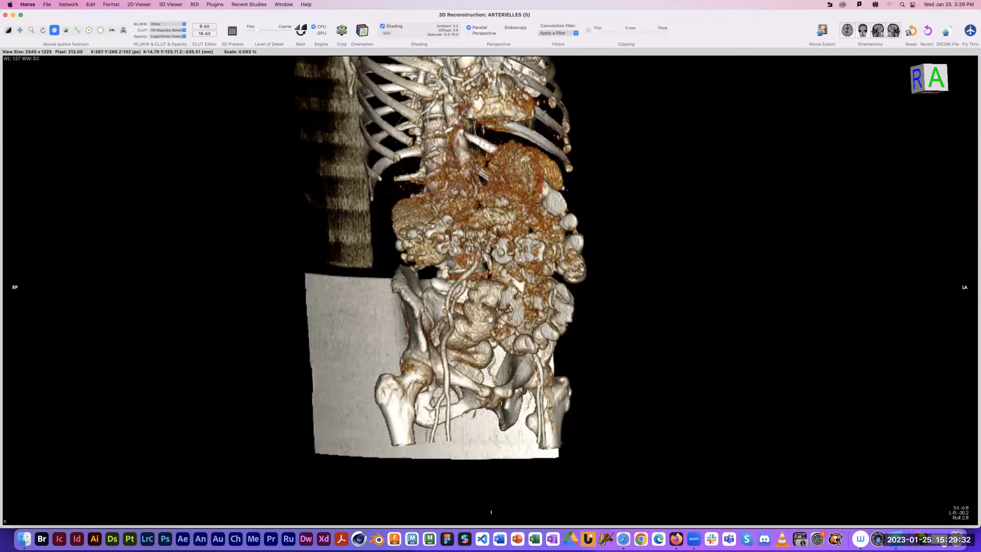
left_click_drag(462, 333, 434, 332)
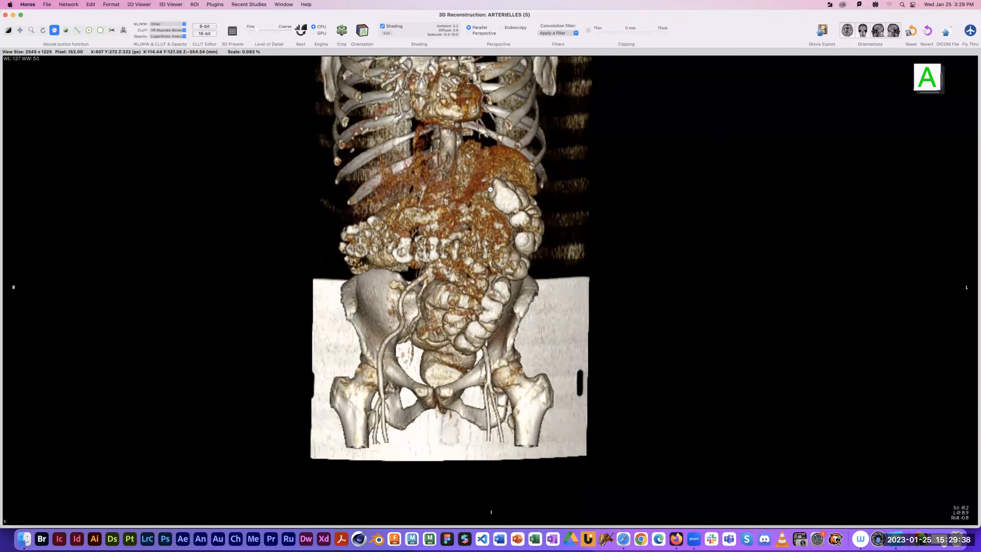
middle_click_drag(471, 239, 455, 428)
left_click_drag(486, 318, 537, 305)
left_click_drag(601, 300, 369, 328)
left_click_drag(374, 320, 326, 326)
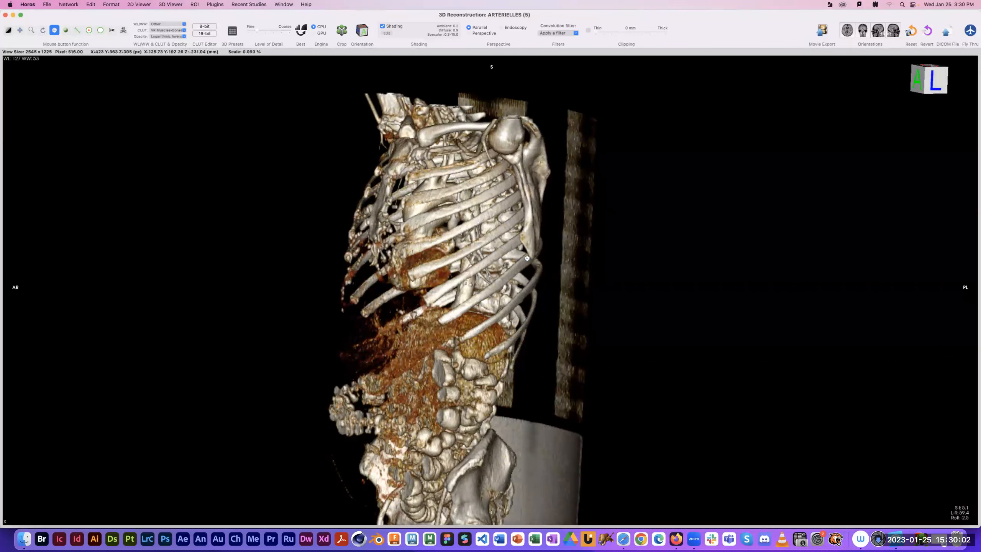
Re-centre and zoom in, turning the chest to a frontal close-up of ribcage and aorta
left_click_drag(511, 282, 505, 167)
middle_click_drag(499, 162, 486, 242)
right_click_drag(493, 220, 293, 105)
left_click_drag(415, 176, 517, 124)
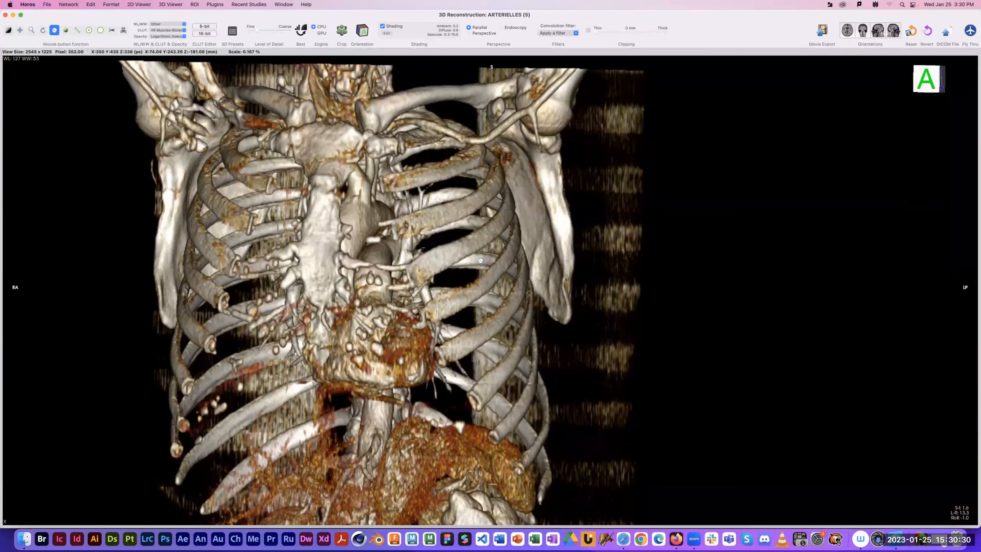
left_click_drag(485, 230, 516, 221)
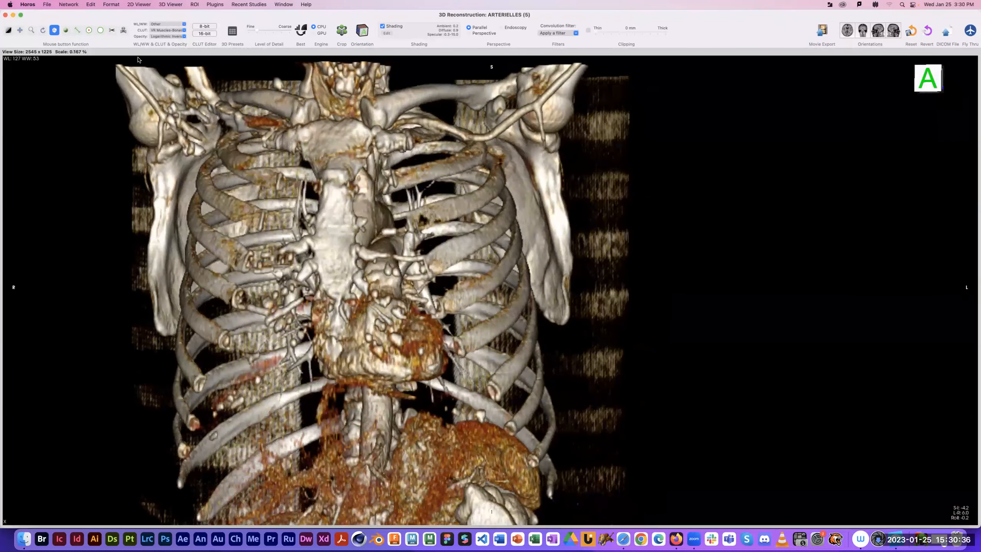
Drag the window to about WL 70, WW 100 so red soft tissue appears, then zoom out
left_click(8, 30)
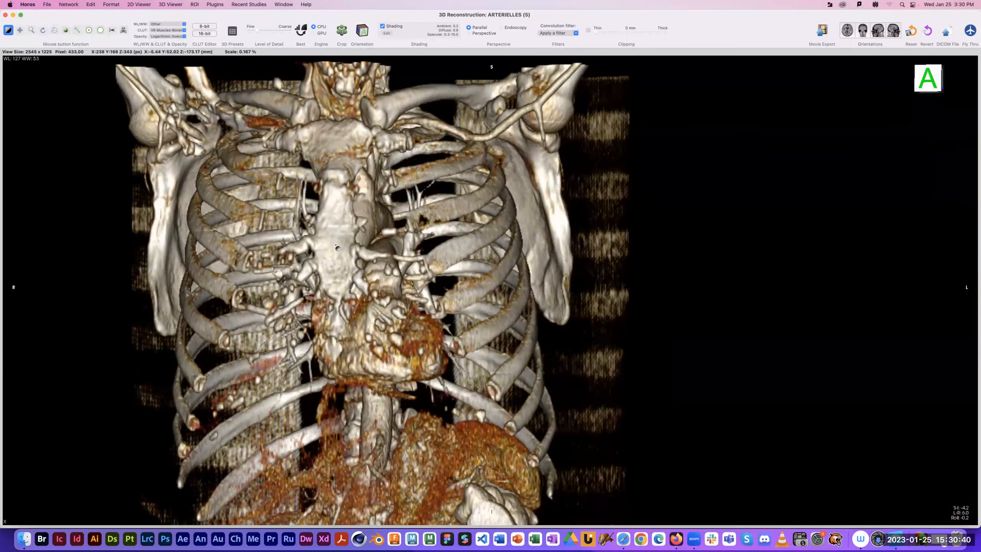
mouse_move(336, 246)
left_mouse_down()
mouse_move(349, 246)
mouse_move(327, 230)
left_mouse_up()
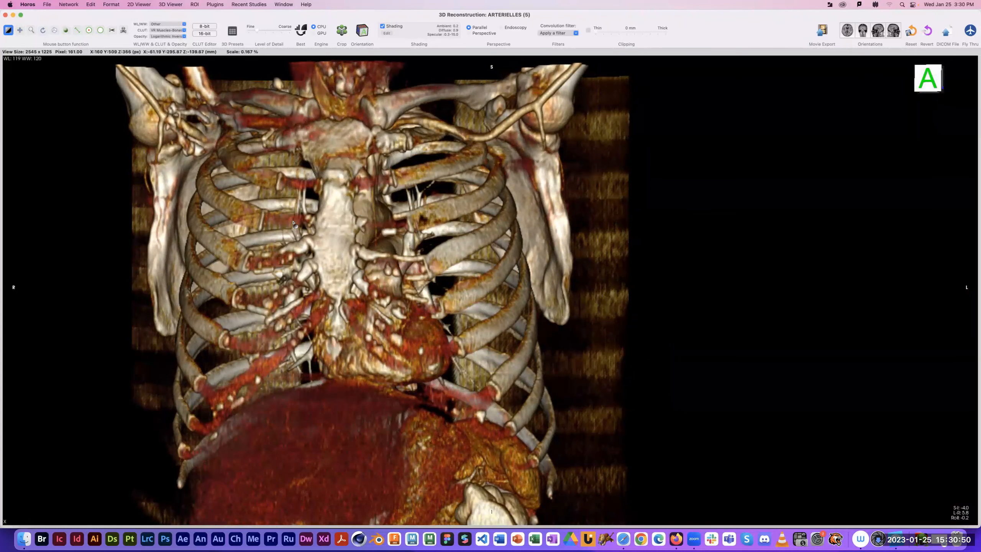
mouse_move(335, 216)
left_mouse_down()
mouse_move(347, 229)
mouse_move(338, 231)
left_mouse_up()
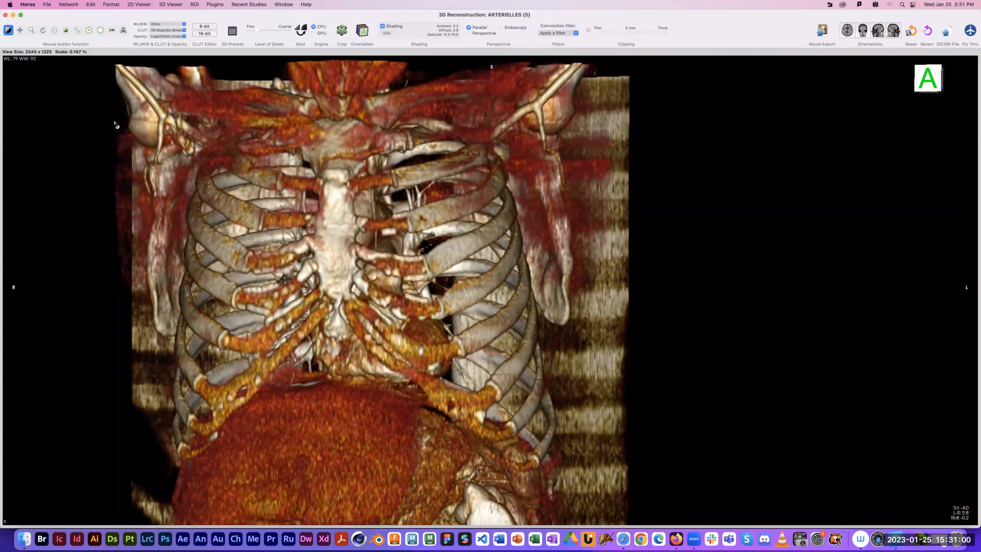
left_click_drag(362, 241, 336, 225)
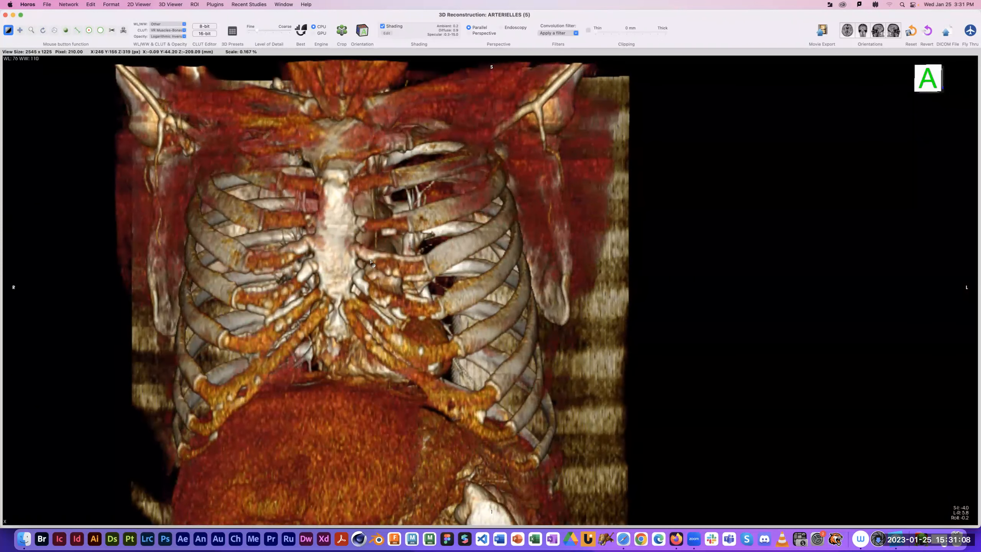
mouse_move(337, 295)
left_mouse_down()
mouse_move(388, 292)
mouse_move(352, 295)
left_mouse_up()
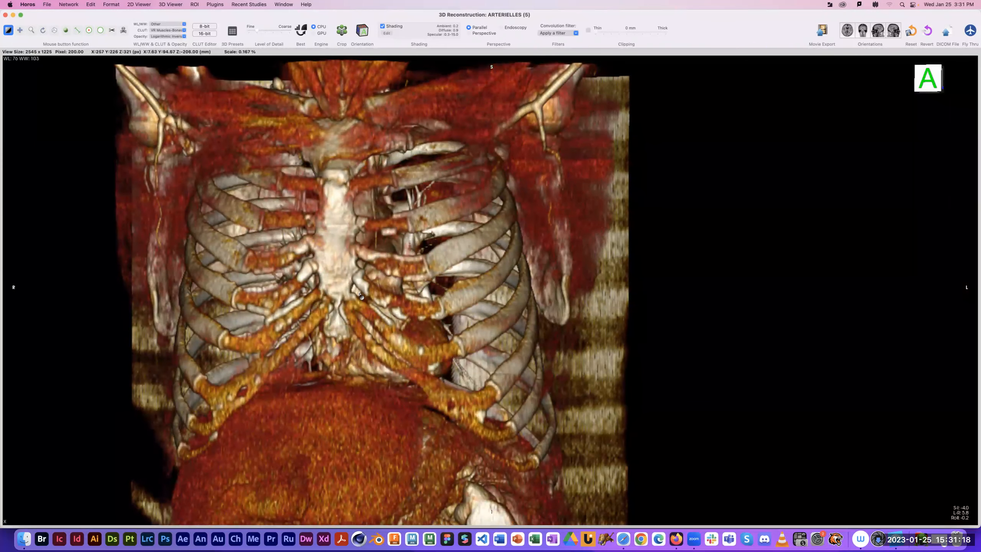
scroll(360, 266, "down", 10)
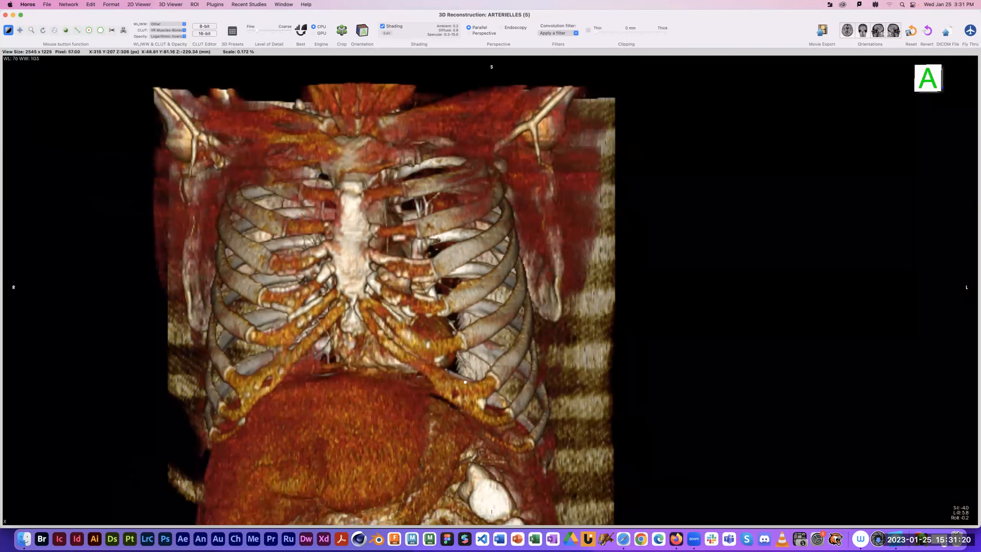
Pan the volume upward so the upper abdomen shows below the chest
middle_click_drag(423, 349, 427, 304)
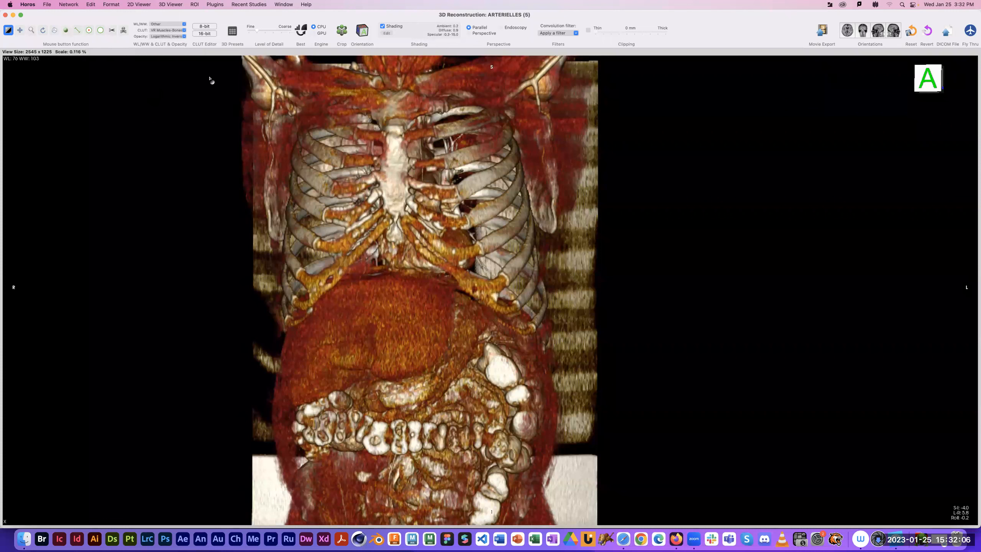
Try the CT - Abdomen, CT - Bone and CT - Pulmonary window presets in turn
left_click(175, 24)
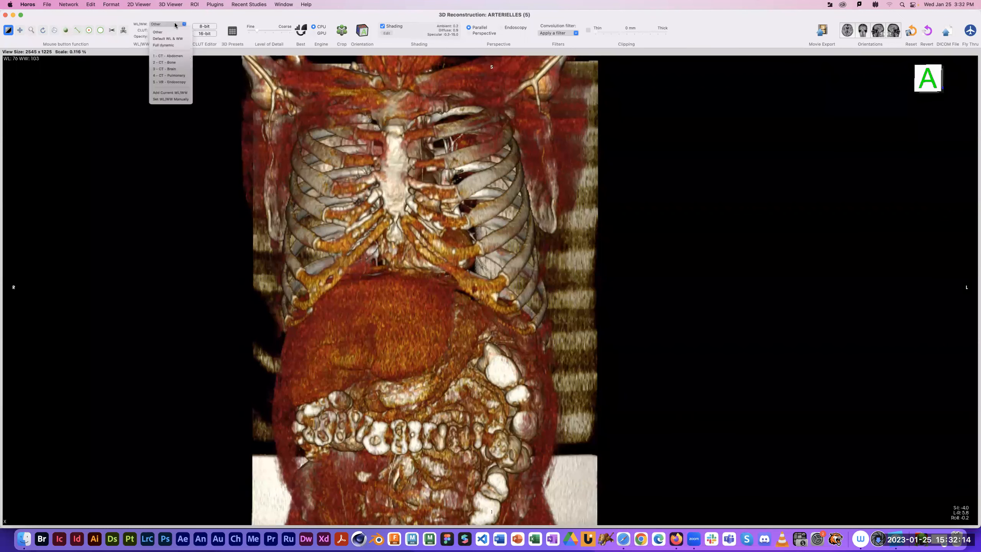
left_click(174, 56)
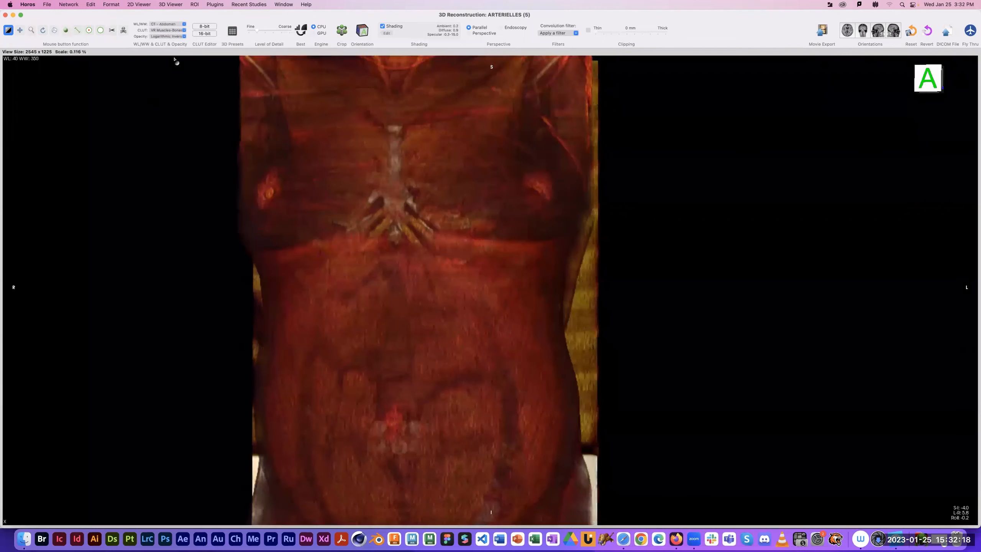
left_click(177, 24)
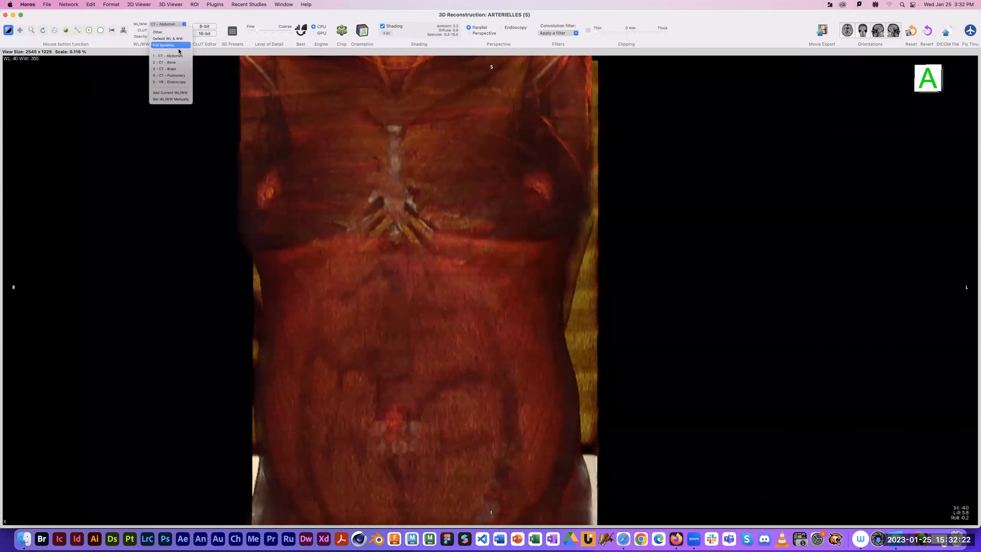
left_click(178, 62)
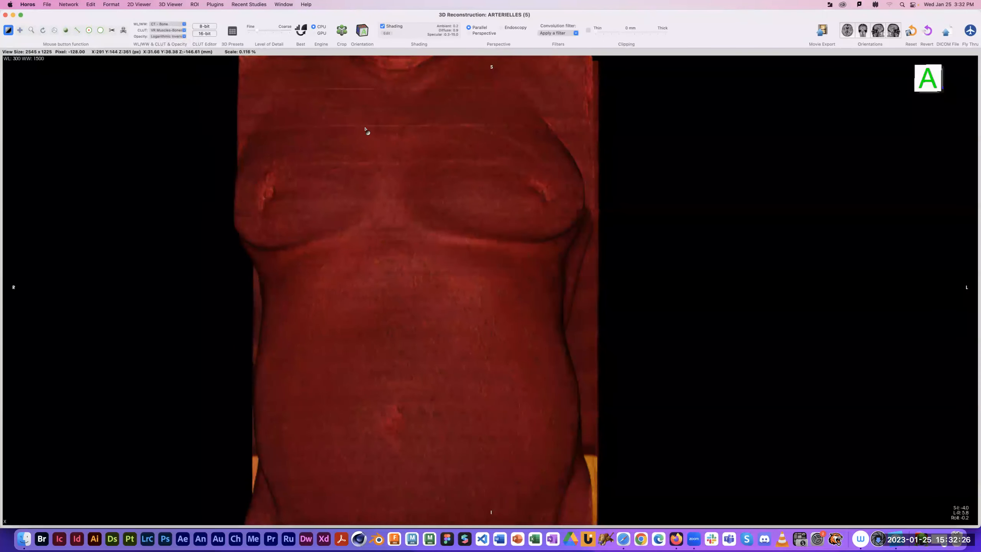
left_click(175, 25)
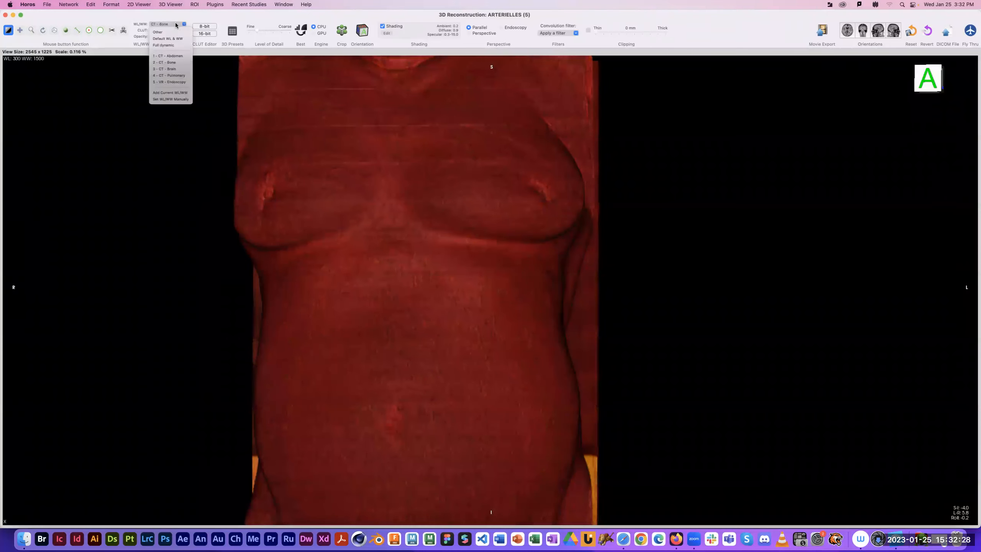
left_click(178, 76)
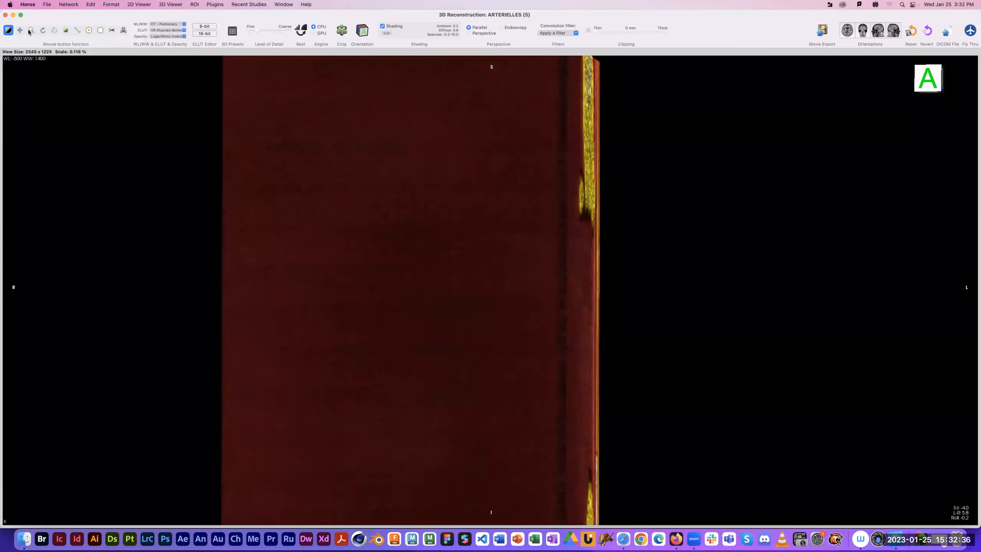
Rotate the CT-Pulmonary rendering to an oblique angle and bring up the window presets list
left_click(55, 30)
left_click_drag(428, 230, 644, 108)
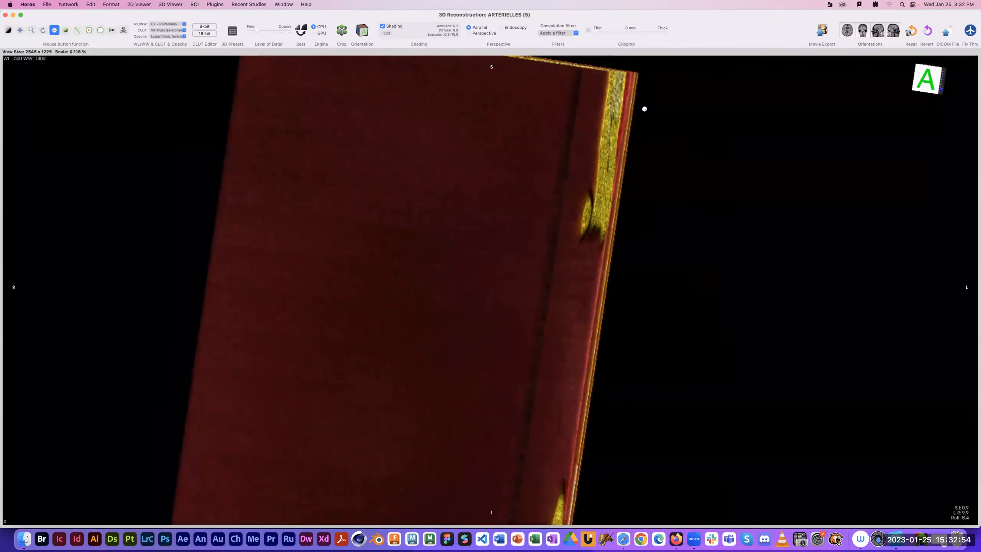
left_click(171, 24)
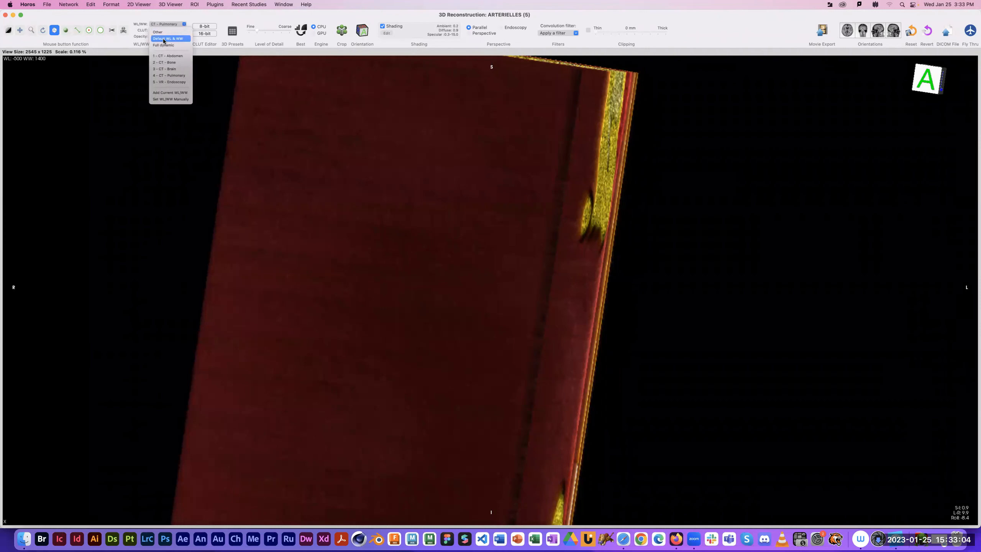
Restore Default WL & WW (60/360) and roll the torso volume upright
left_click(163, 39)
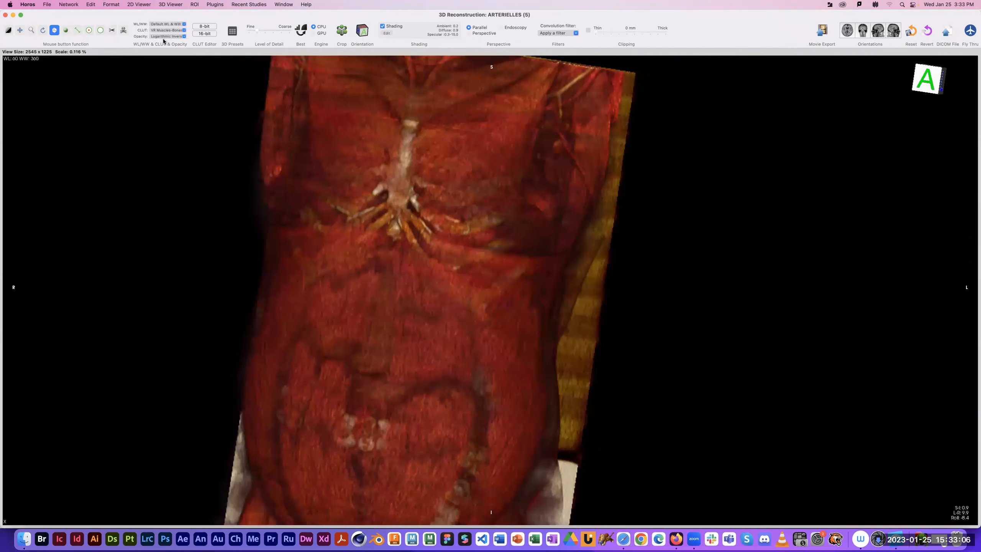
left_click(42, 30)
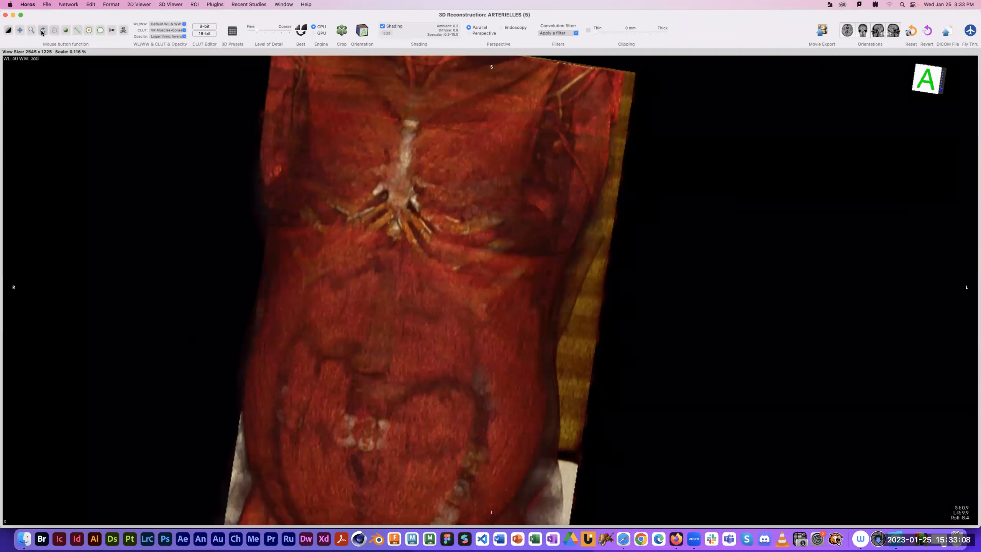
left_click_drag(611, 251, 609, 209)
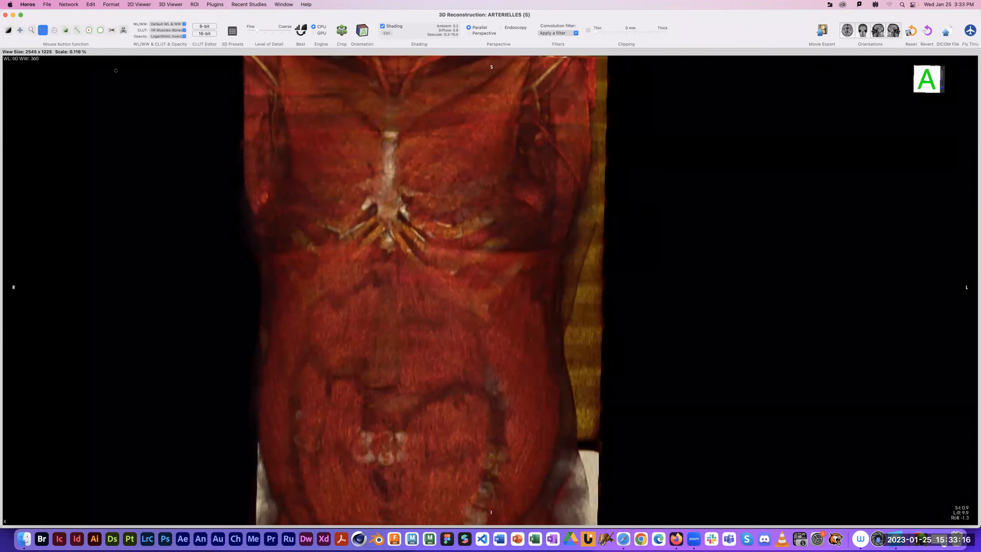
left_click(170, 24)
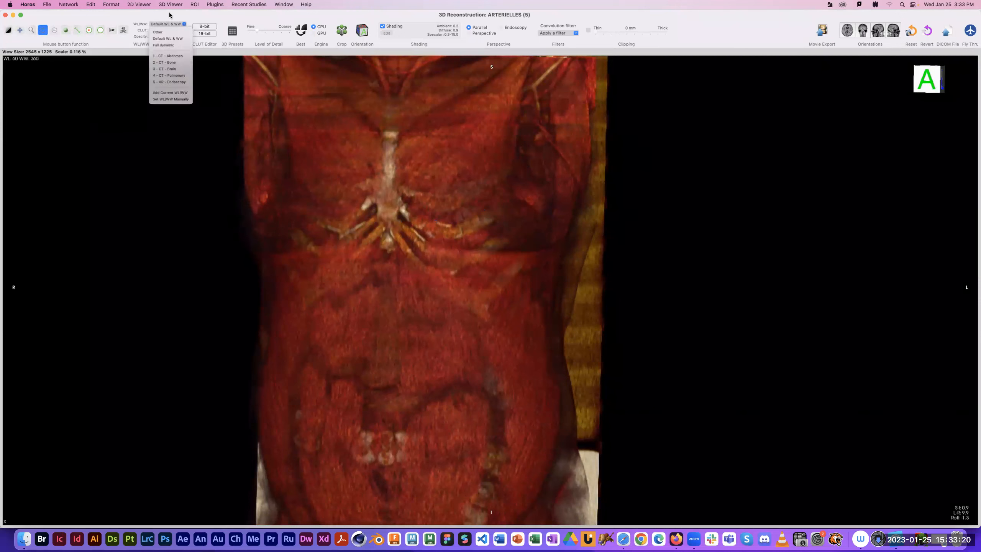
left_click(171, 39)
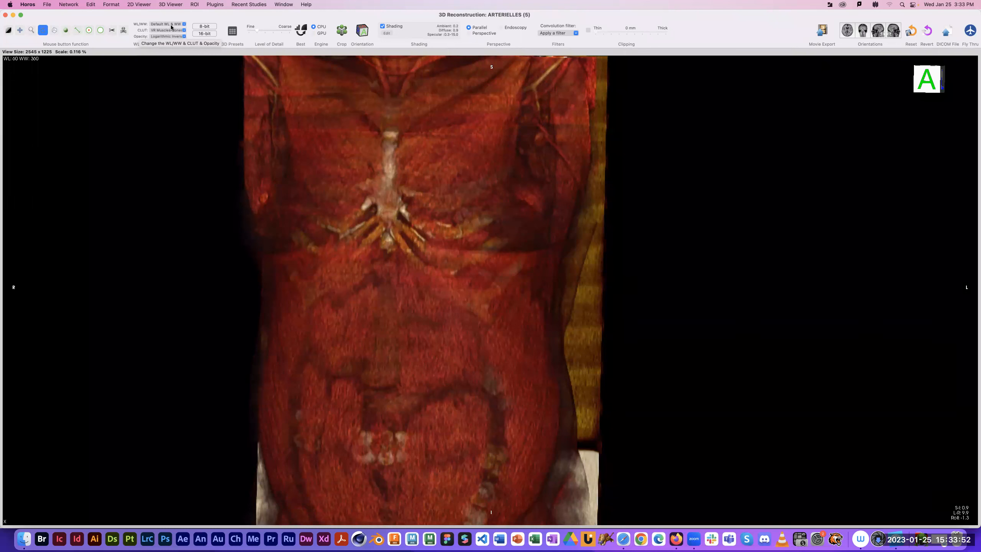
Try the B/W Inverse, GEcolor and GrayRainbow colour tables on the torso rendering
left_click(164, 31)
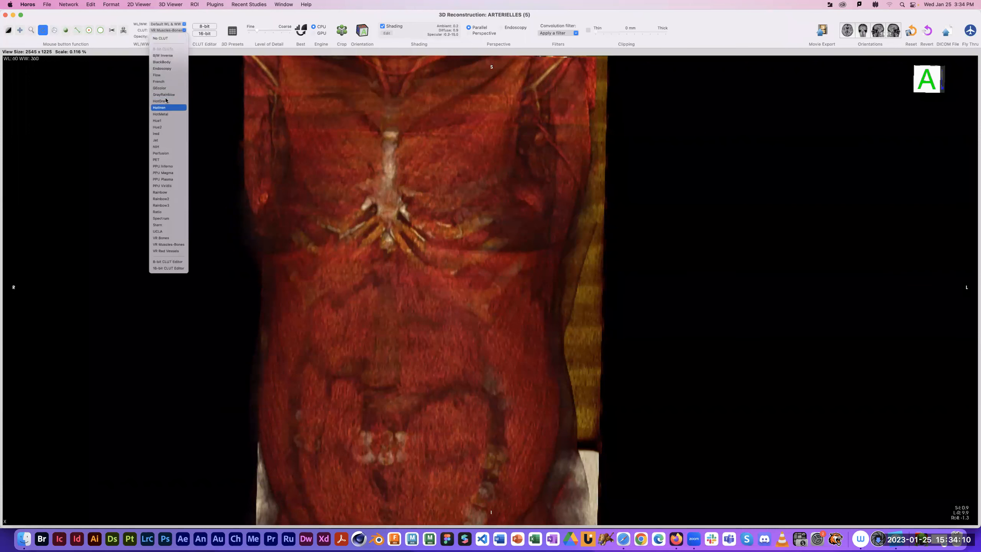
left_click(168, 56)
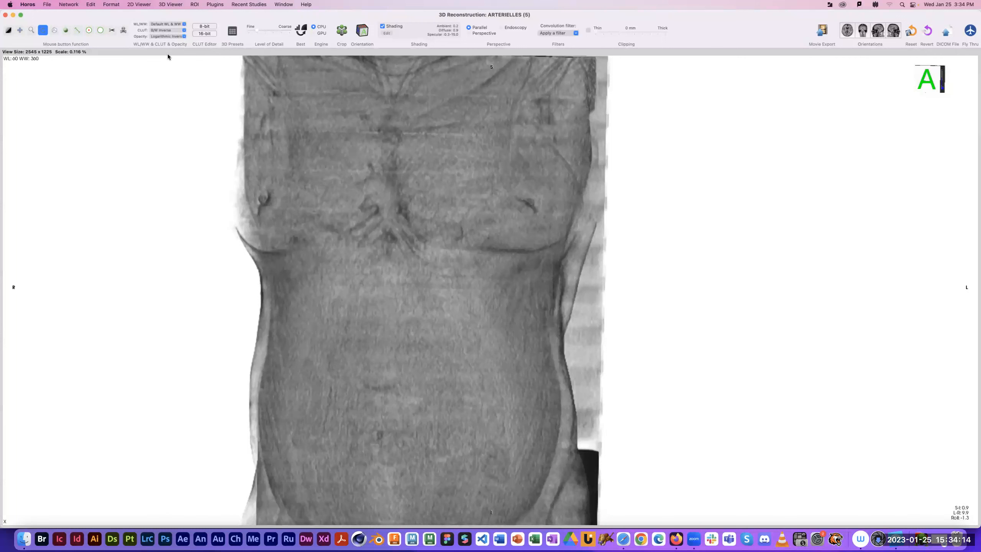
left_click(170, 30)
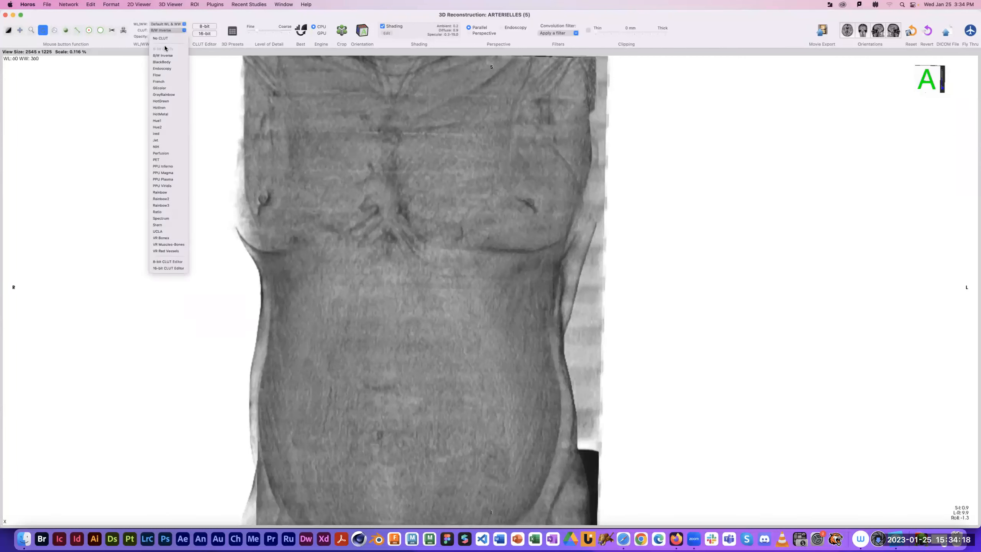
left_click(165, 90)
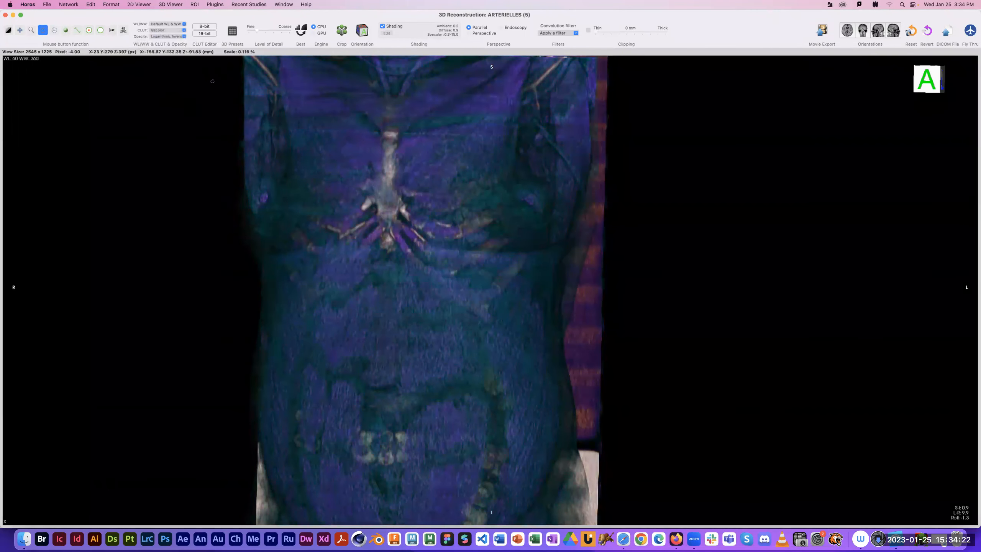
left_click(173, 30)
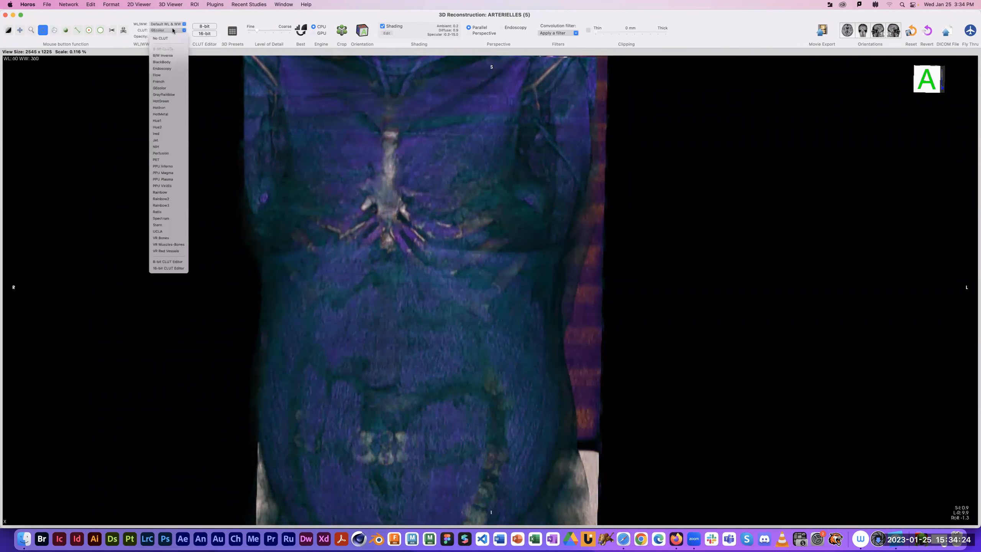
left_click(176, 97)
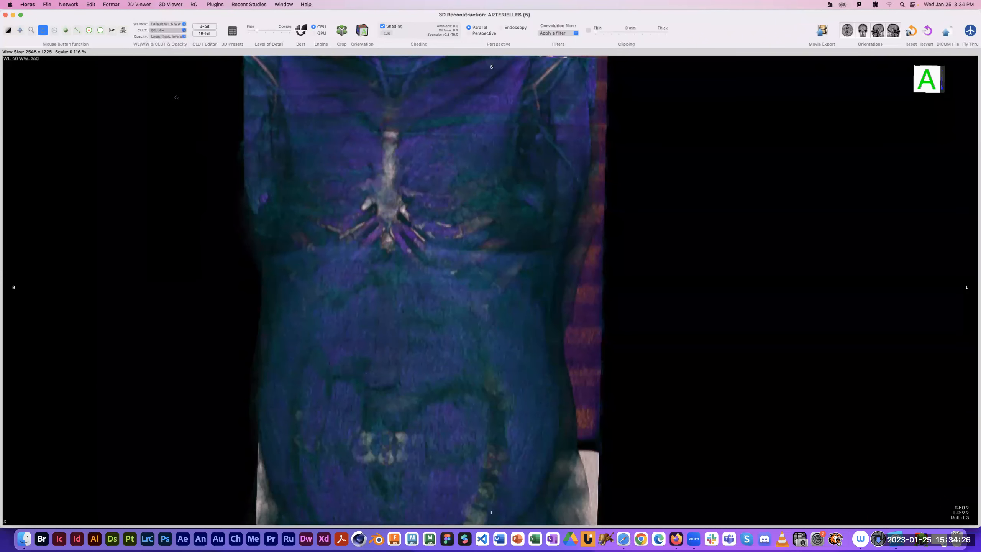
Apply HotMetal, then Rainbow2, and switch to the window level/width tool
left_click(174, 31)
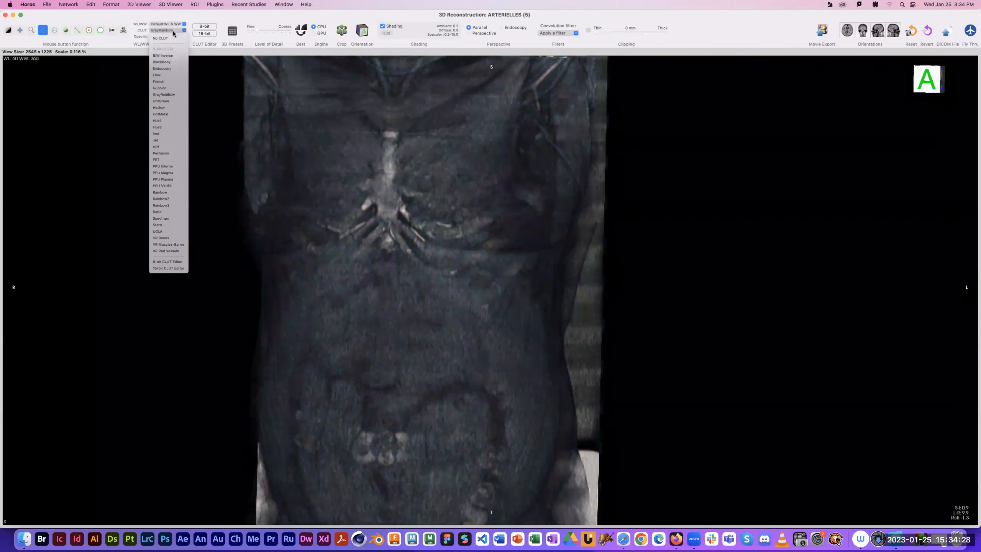
left_click(167, 114)
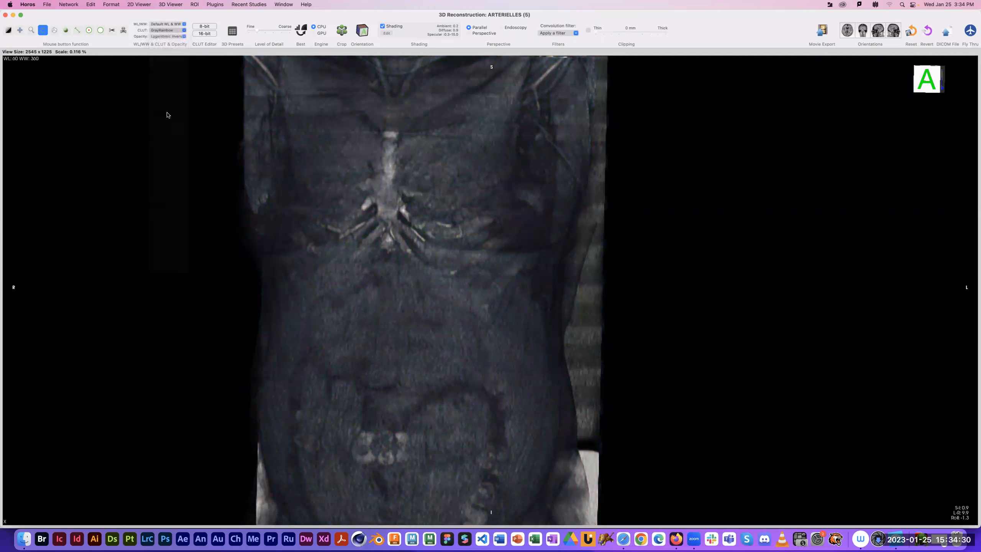
left_click(166, 31)
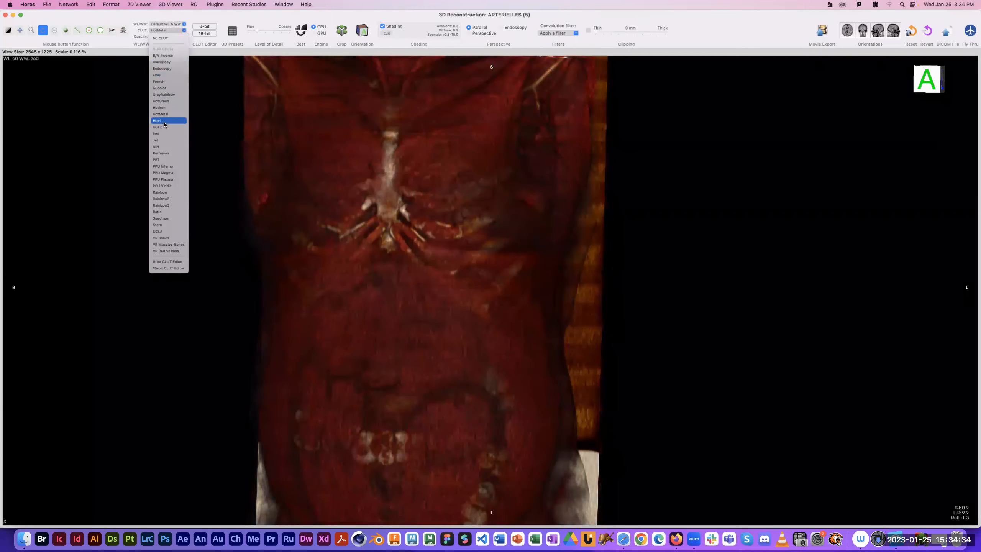
left_click(169, 199)
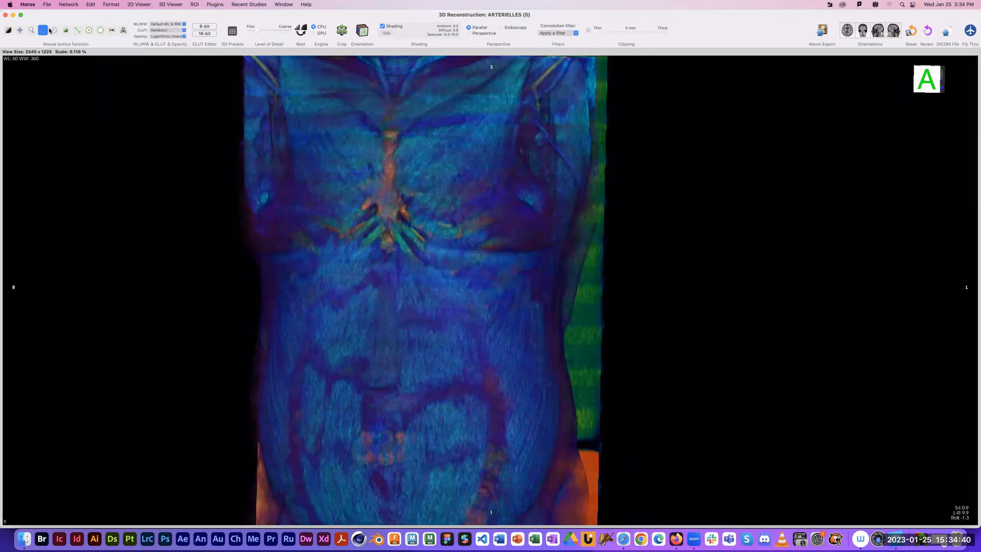
left_click(8, 30)
Narrow the window to WL 132 / WW 156, then apply the UCLA and VR Muscles-Bones colour tables
left_click_drag(429, 317, 405, 313)
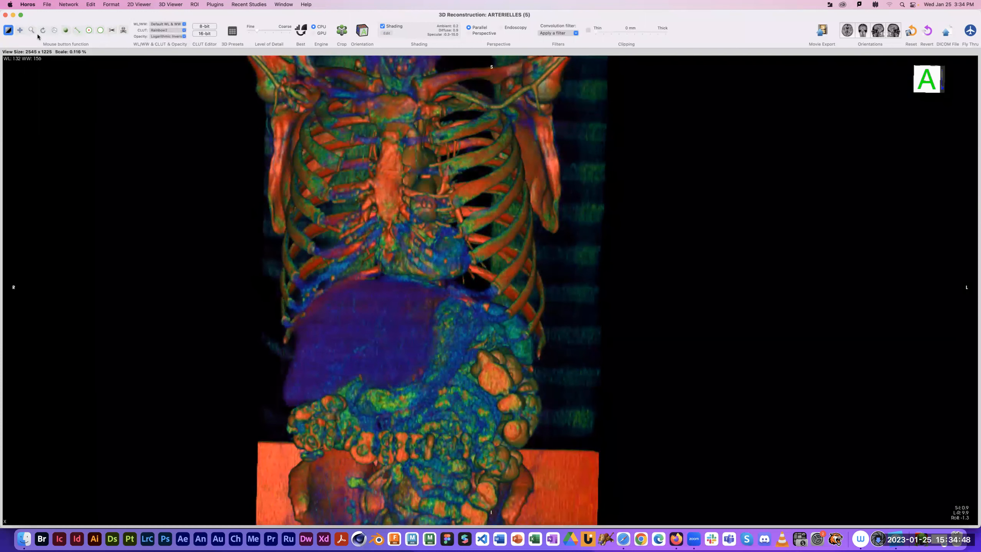
left_click(168, 30)
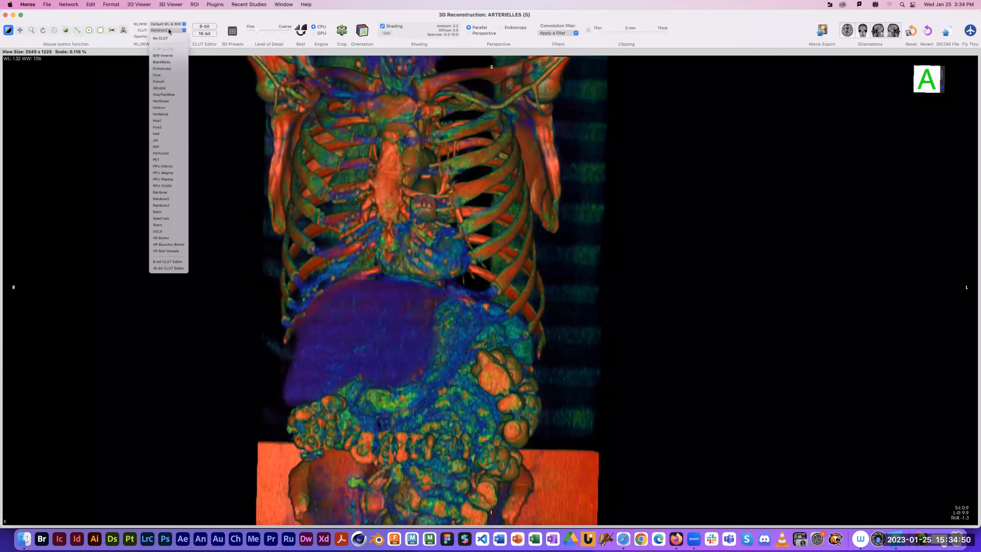
left_click(174, 232)
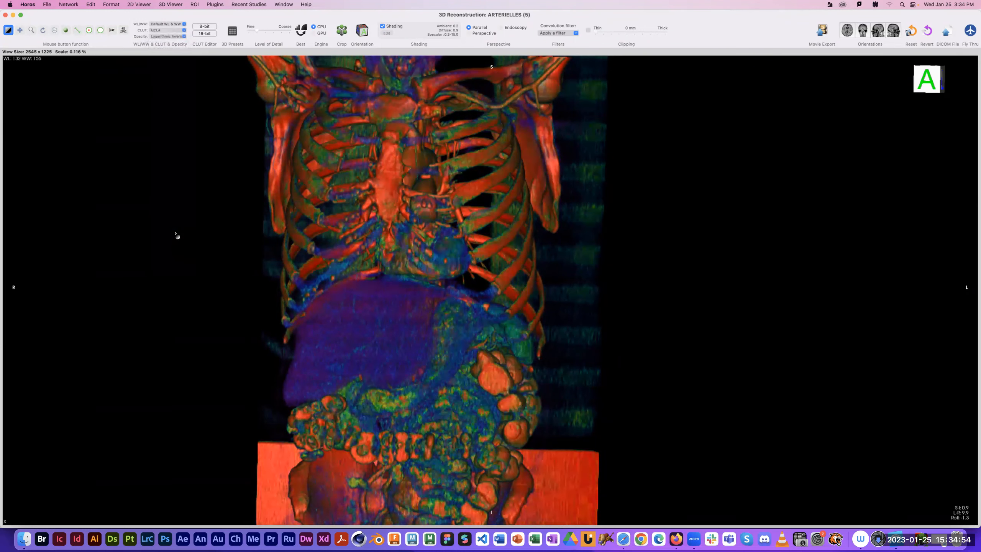
left_click(168, 30)
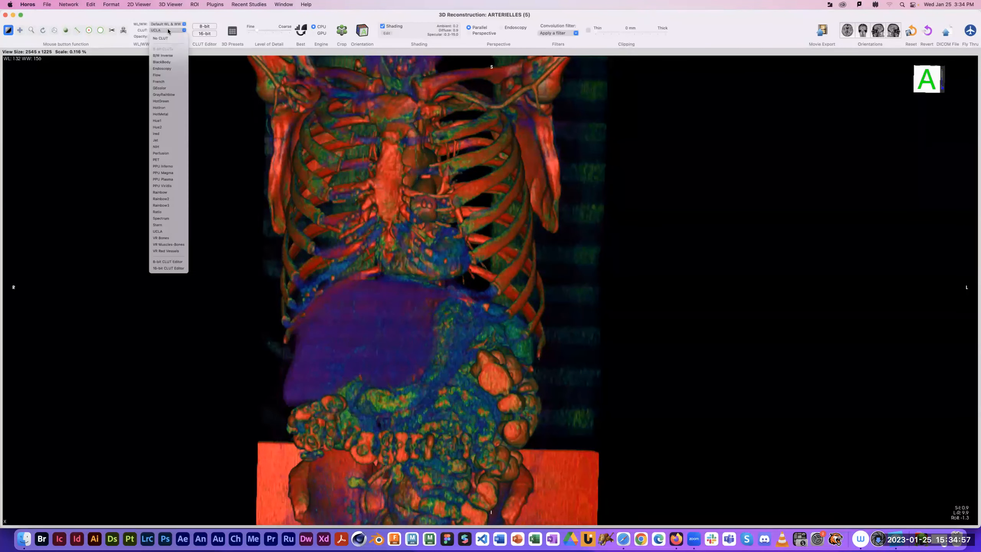
left_click(166, 245)
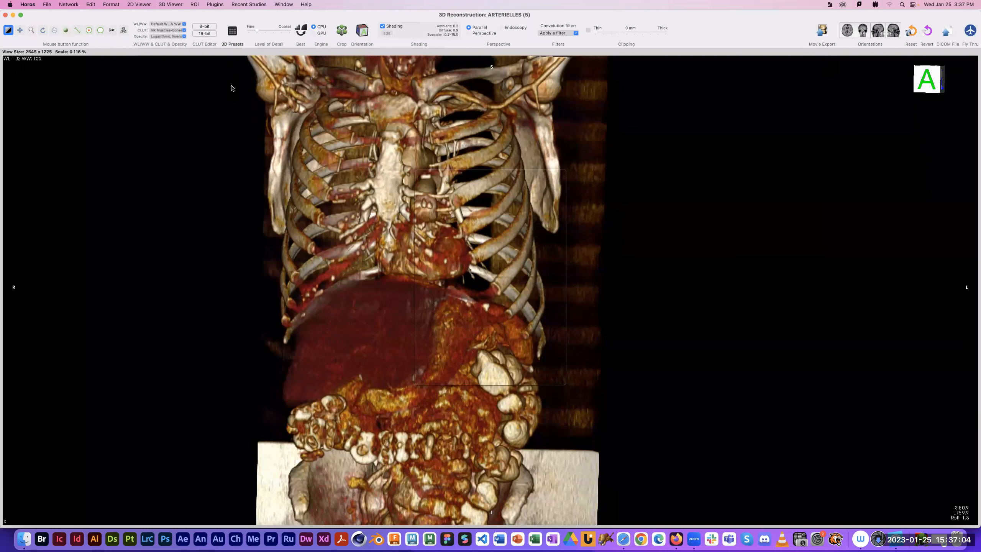
Force quit the unresponsive Horos from the Force Quit Applications window and confirm
key("super+alt+Escape")
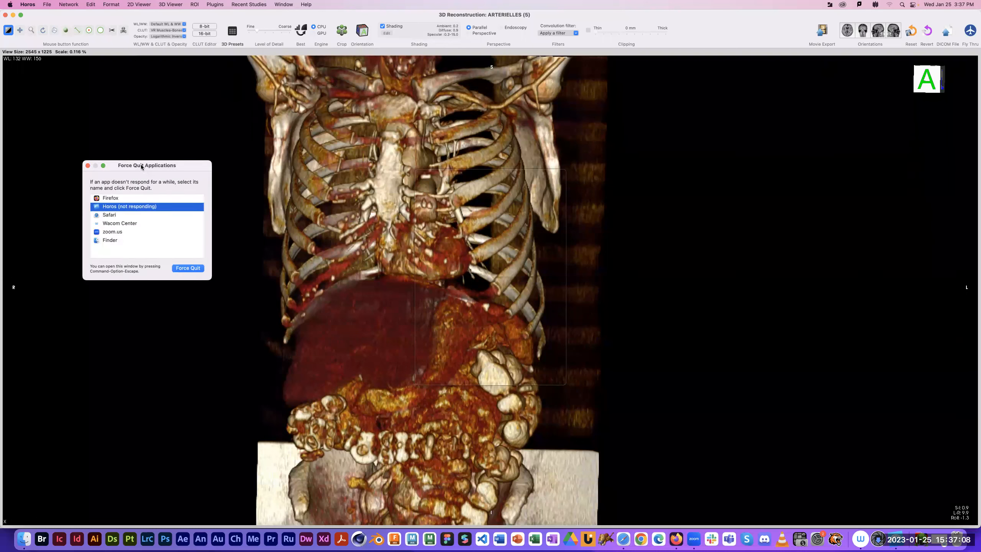
left_click_drag(141, 167, 190, 124)
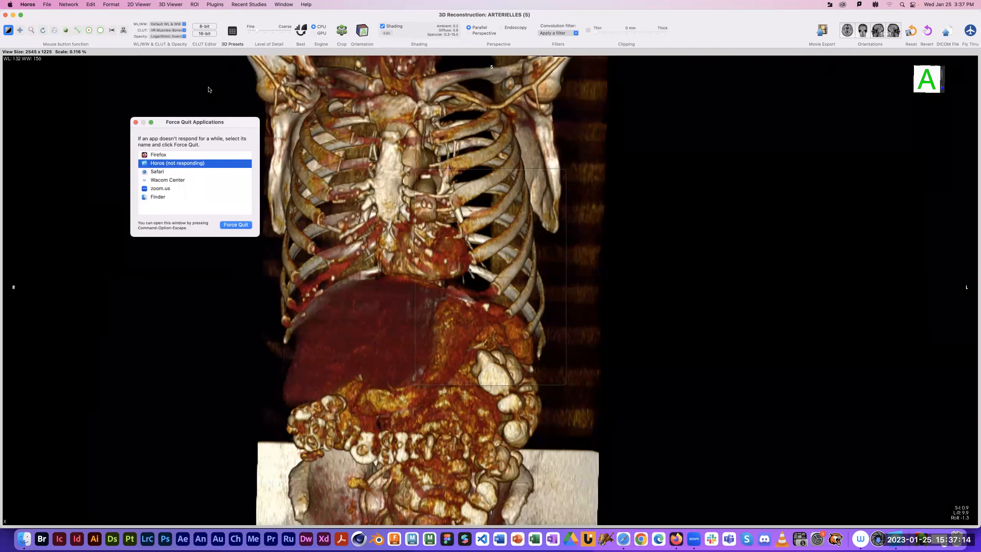
left_click(232, 225)
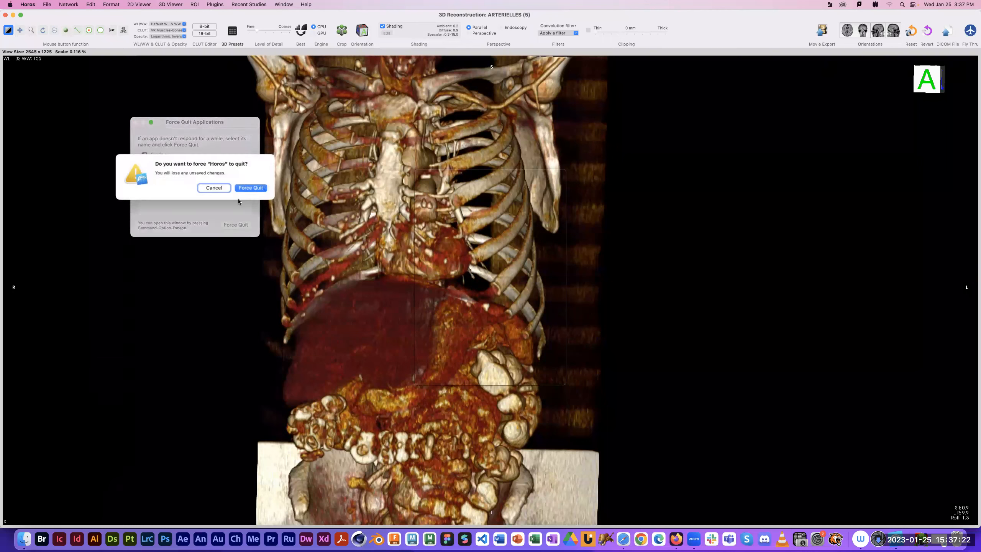
left_click(248, 187)
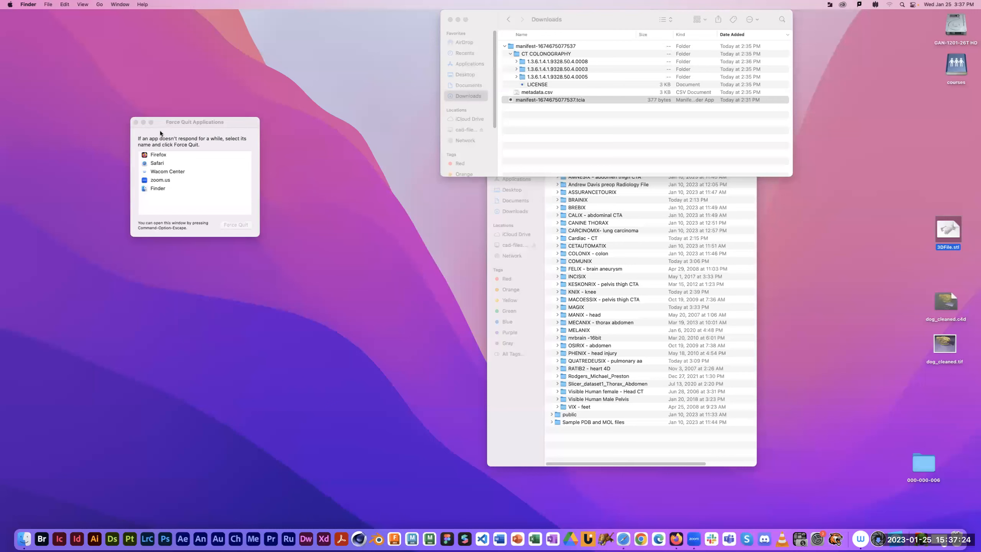
Close the Force Quit window and relaunch Horos from the Dock's Applications stack
left_click(136, 122)
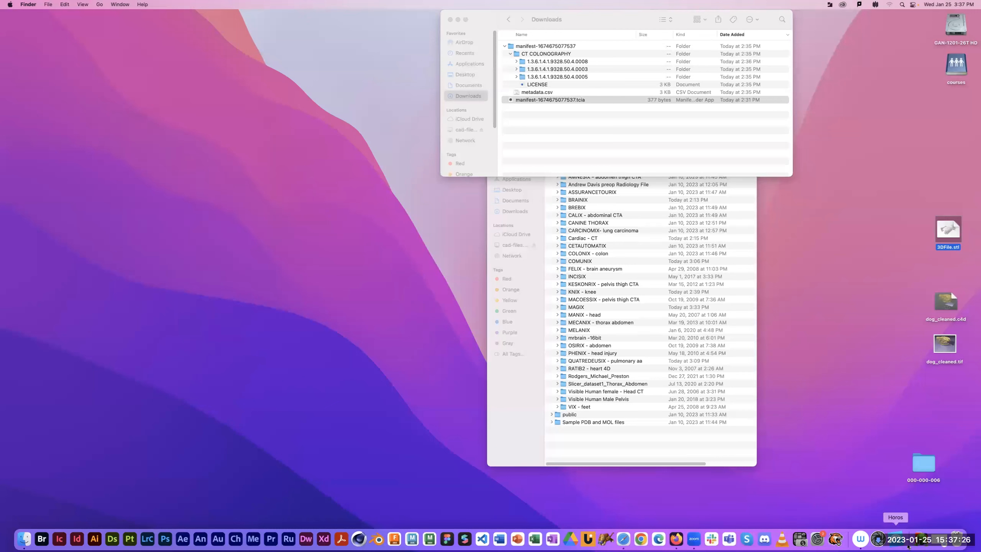
left_click(922, 539)
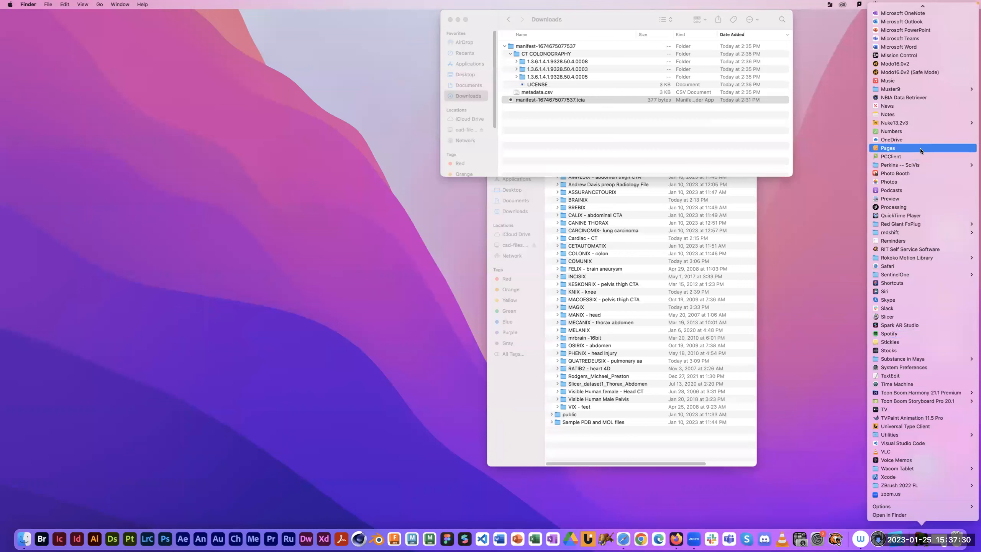
mouse_move(908, 165)
left_click(821, 188)
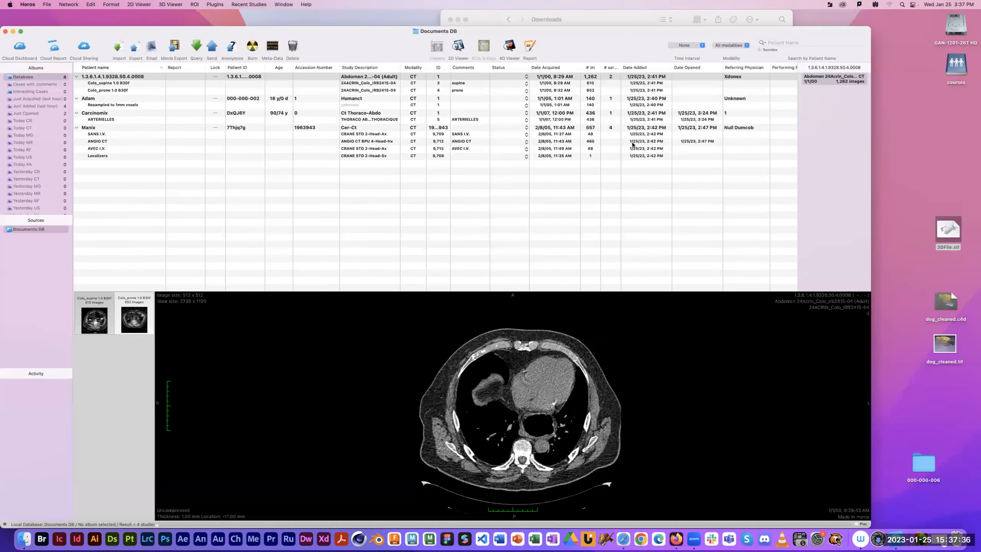
Dismiss the usage request and open the ARTERIELLES series in the 2D viewer
left_click(398, 228)
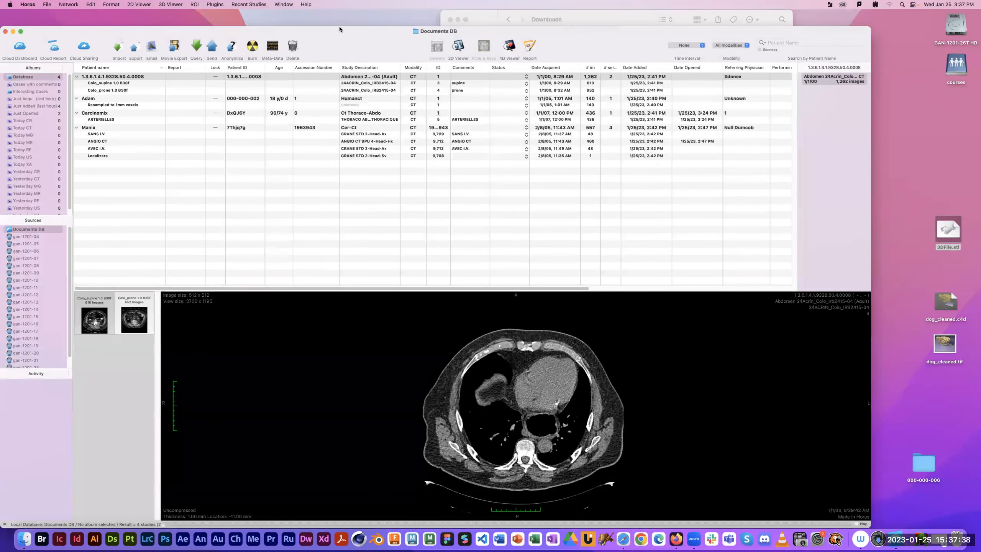
left_click_drag(340, 29, 339, 15)
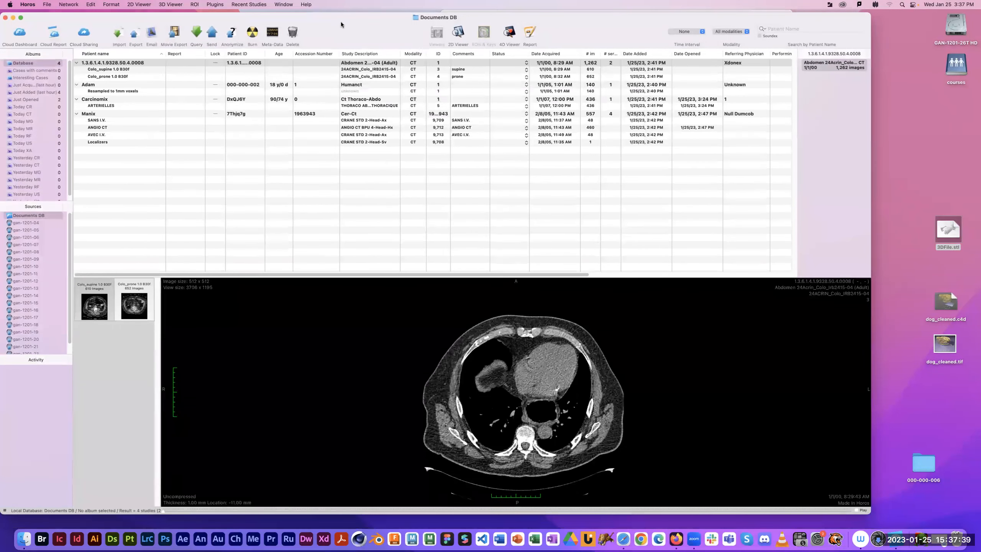
left_click(97, 105)
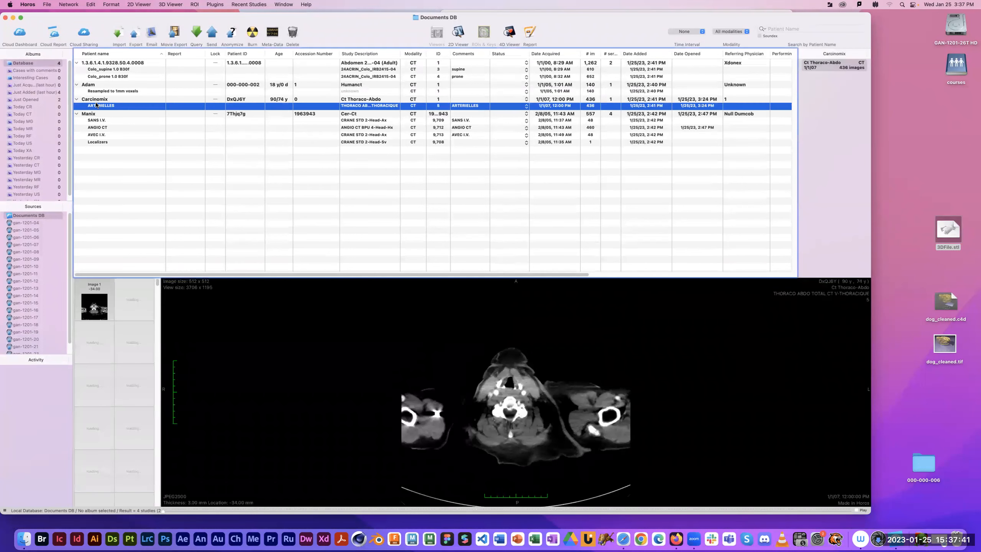
left_click(460, 32)
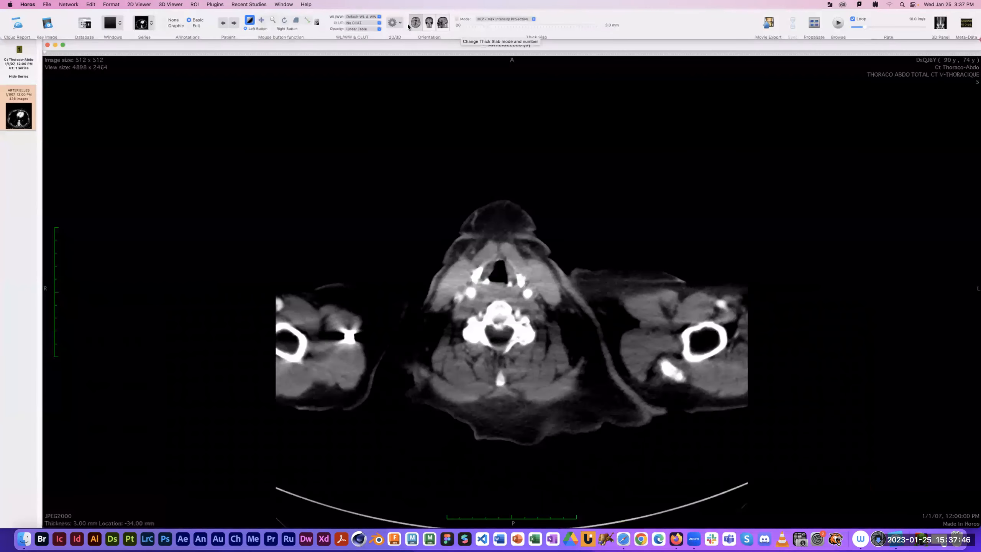
Start a 3D Volume Rendering of it, accepting the uneven slice-interval warning
left_click(399, 23)
left_click(415, 99)
left_click(486, 199)
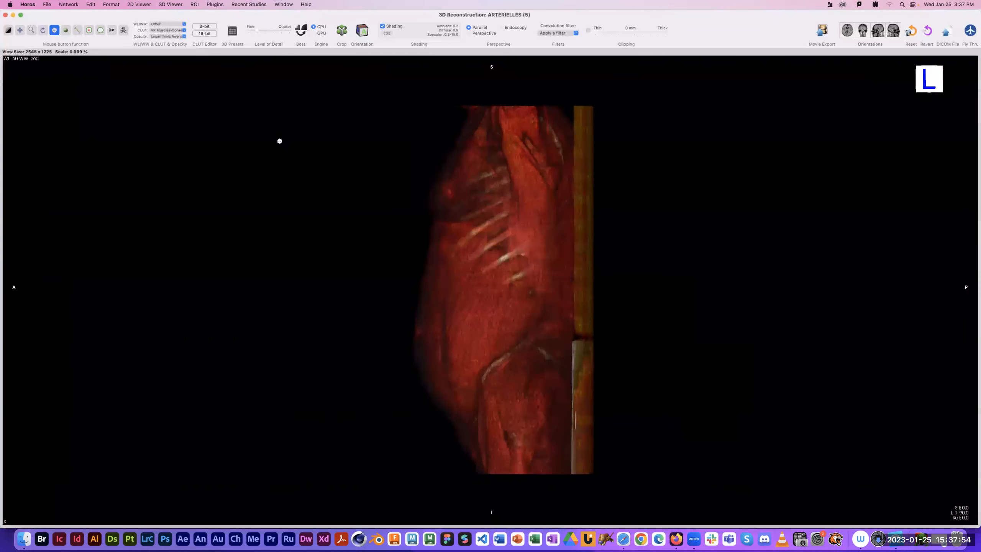
Rotate the volume so the torso faces front, seen slightly from the left
left_click_drag(533, 272, 478, 195)
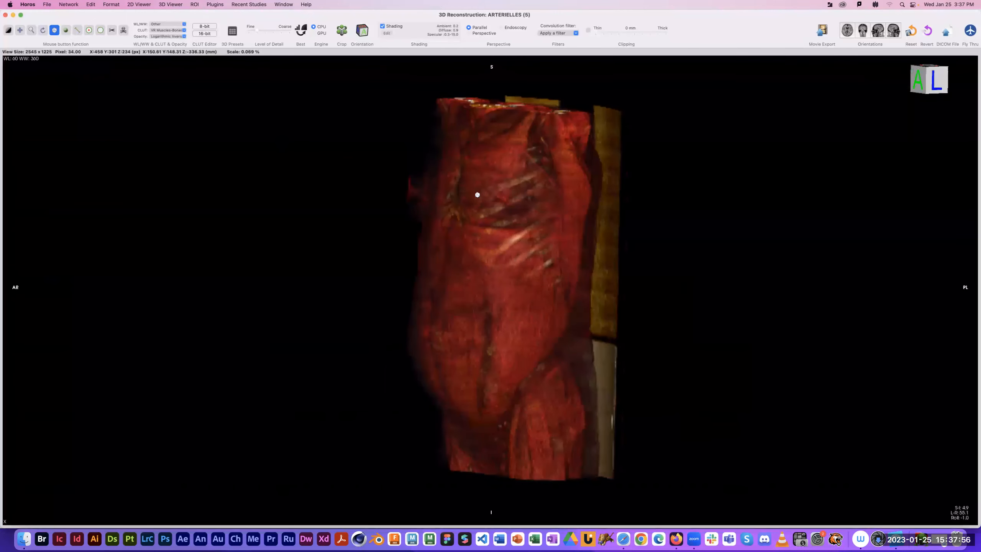
left_click_drag(605, 254, 552, 193)
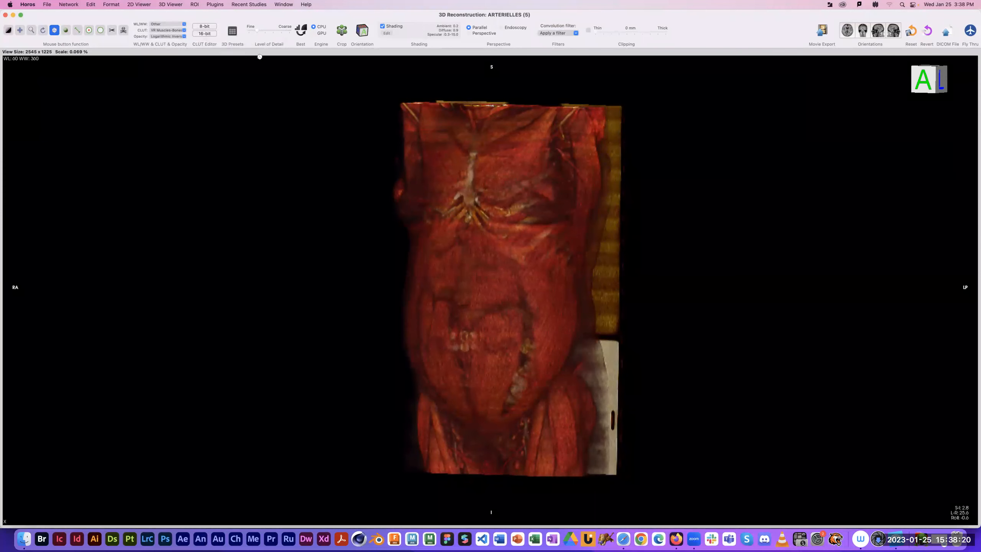
Crop the top and one side of the volume to expose spine and ribs, then hide the crop cube
left_click(341, 31)
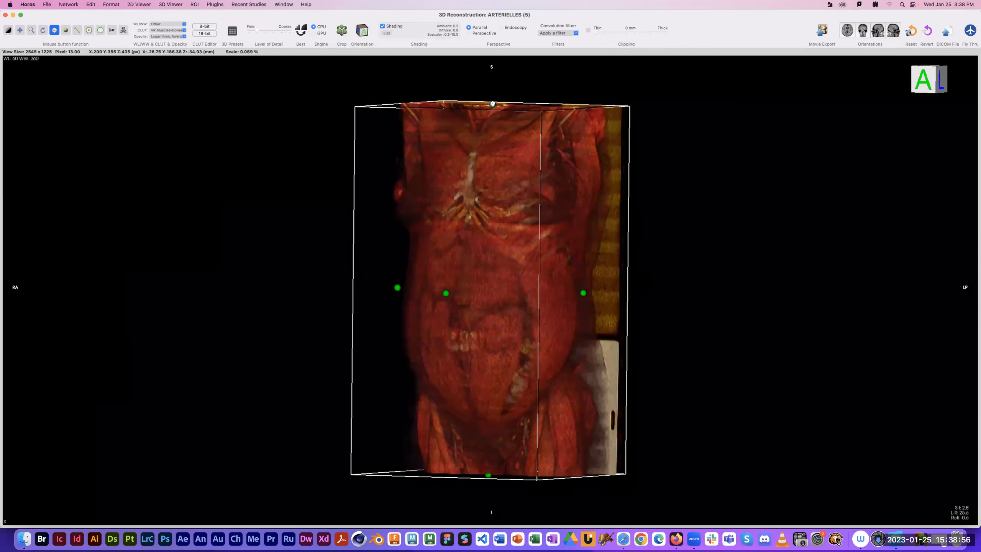
left_click_drag(492, 104, 476, 88)
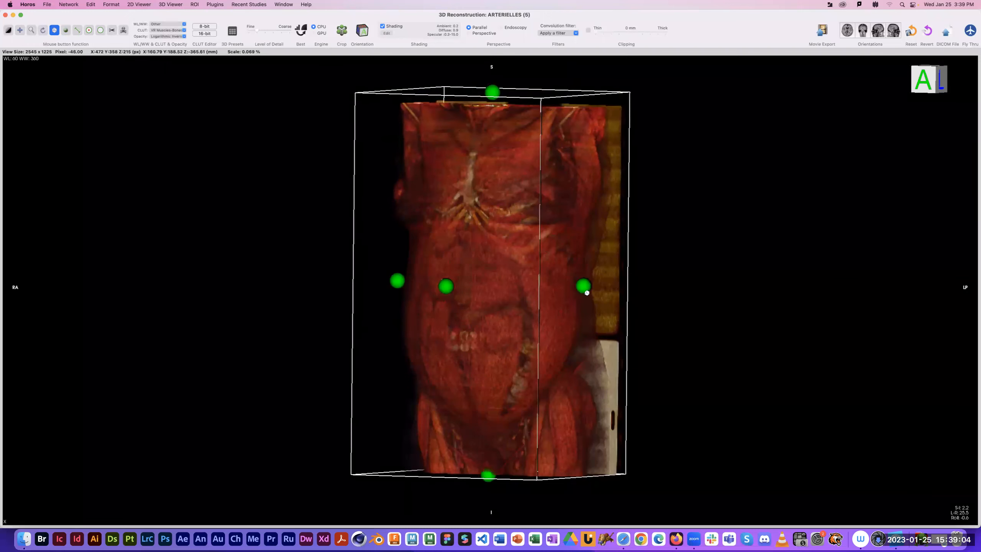
left_click_drag(586, 290, 488, 281)
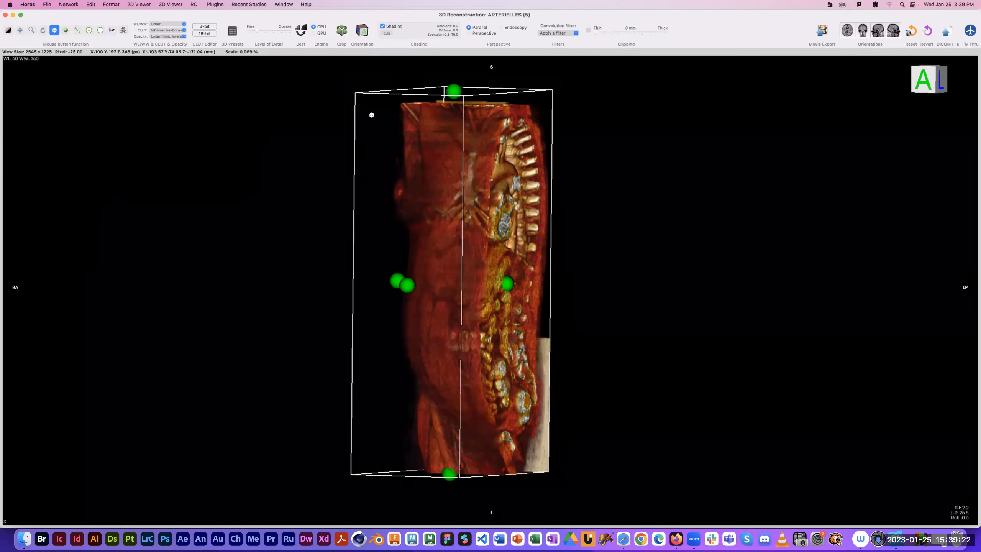
left_click(342, 31)
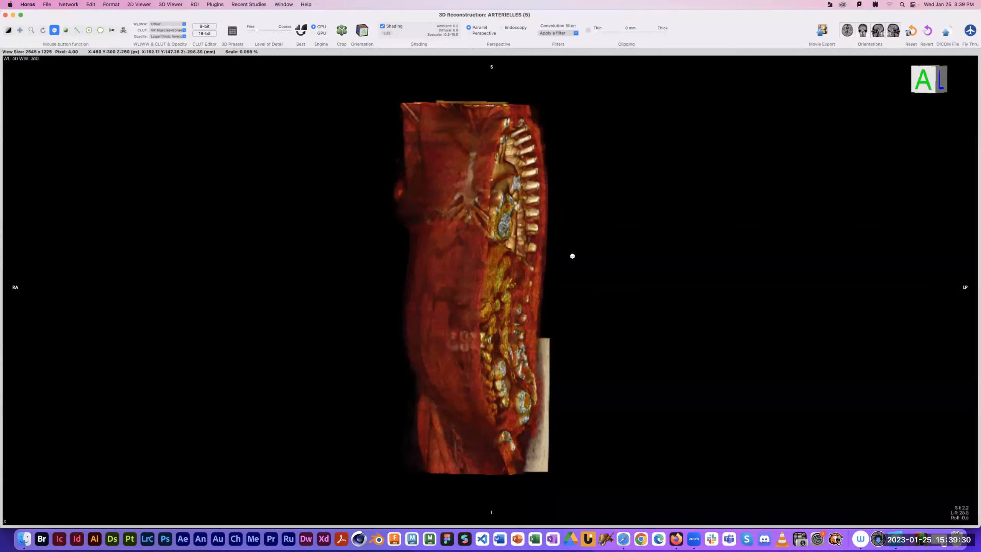
left_click(342, 30)
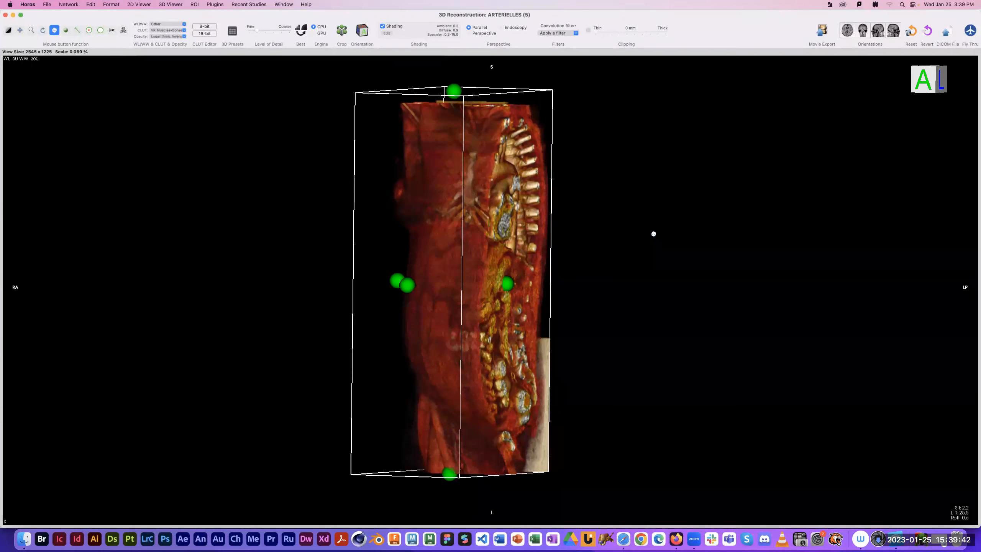
left_click(341, 31)
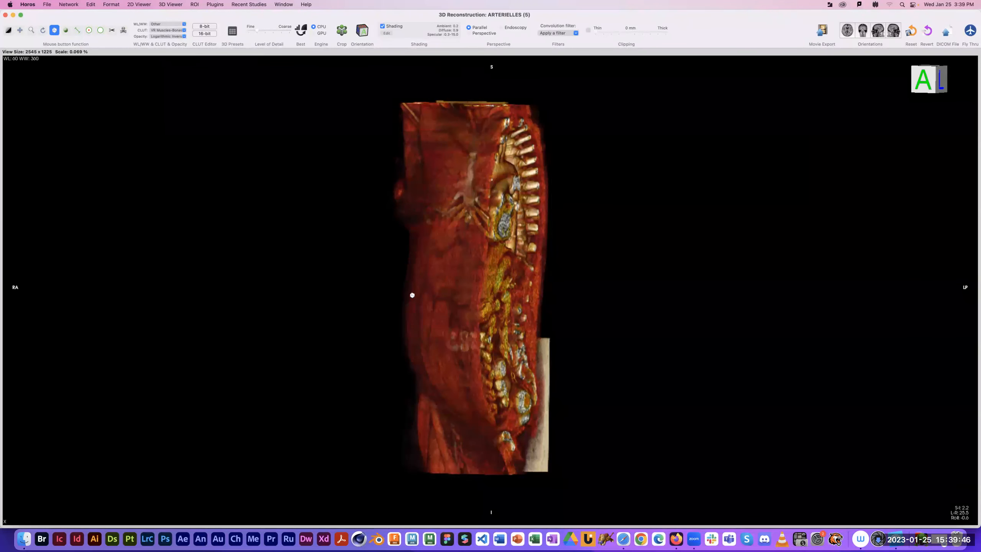
Zoom in on the aorta and spine from the side, then zoom out to an oblique whole-torso view
left_click_drag(410, 291, 497, 278)
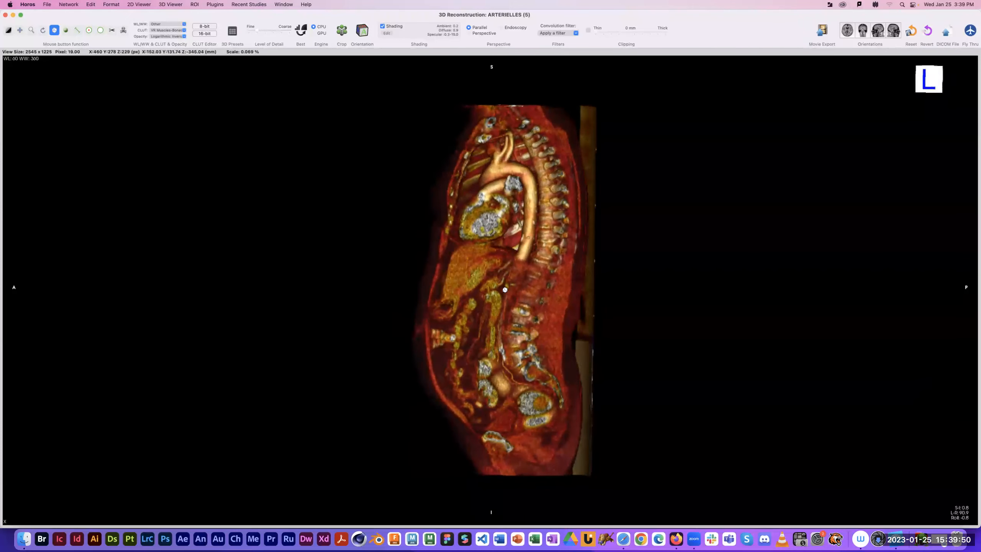
scroll(362, 175, "up", 3)
scroll(362, 175, "up", 5)
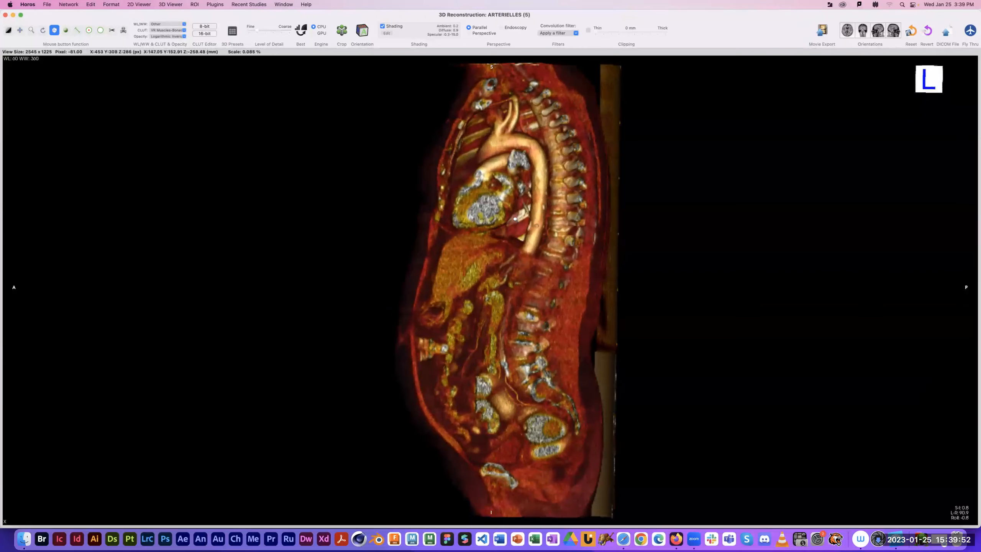
left_click_drag(576, 211, 423, 304)
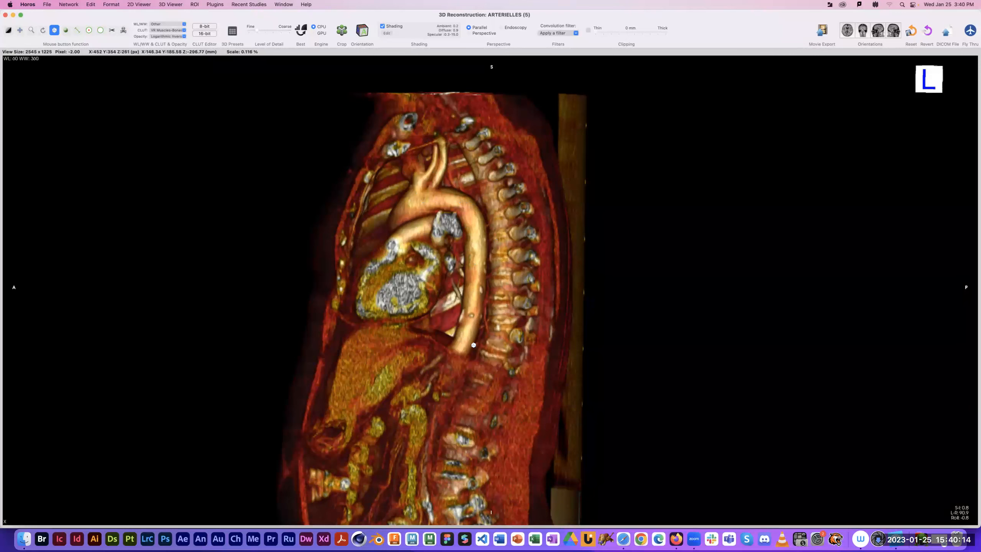
left_click_drag(468, 373, 480, 277)
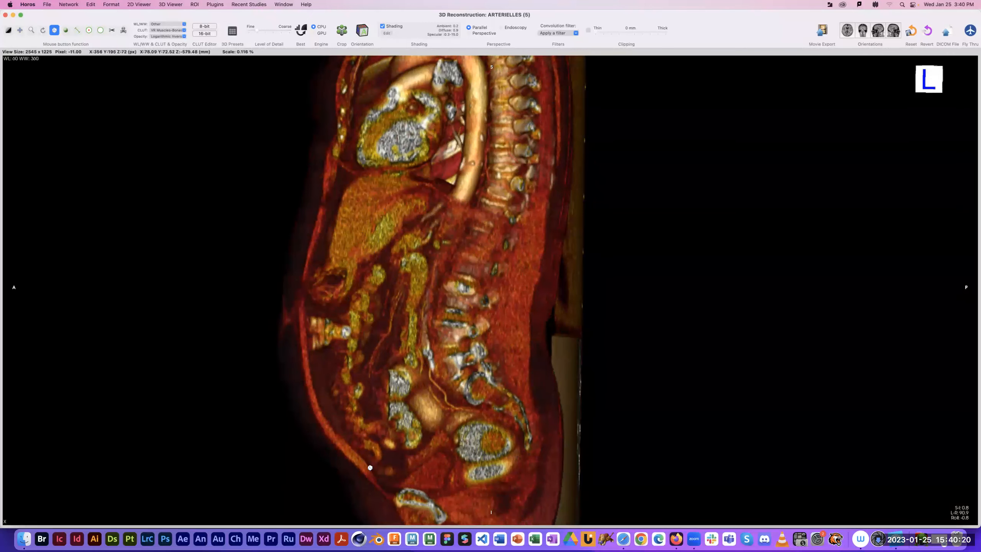
left_click_drag(418, 277, 606, 458)
right_click_drag(612, 383, 727, 498)
Restore one crop face and cut into the torso's front to expose ribs, heart and liver
left_click(343, 34)
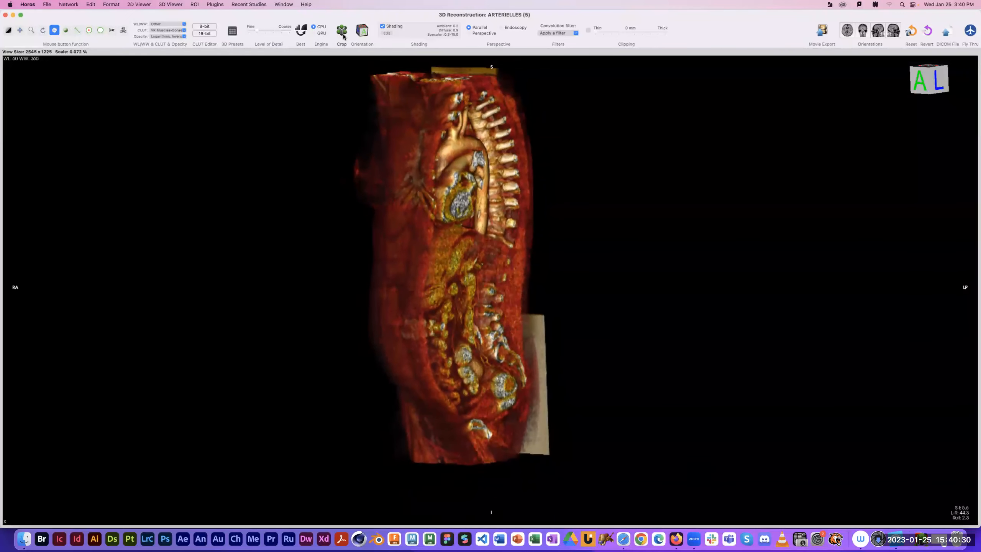
left_click_drag(466, 265, 625, 263)
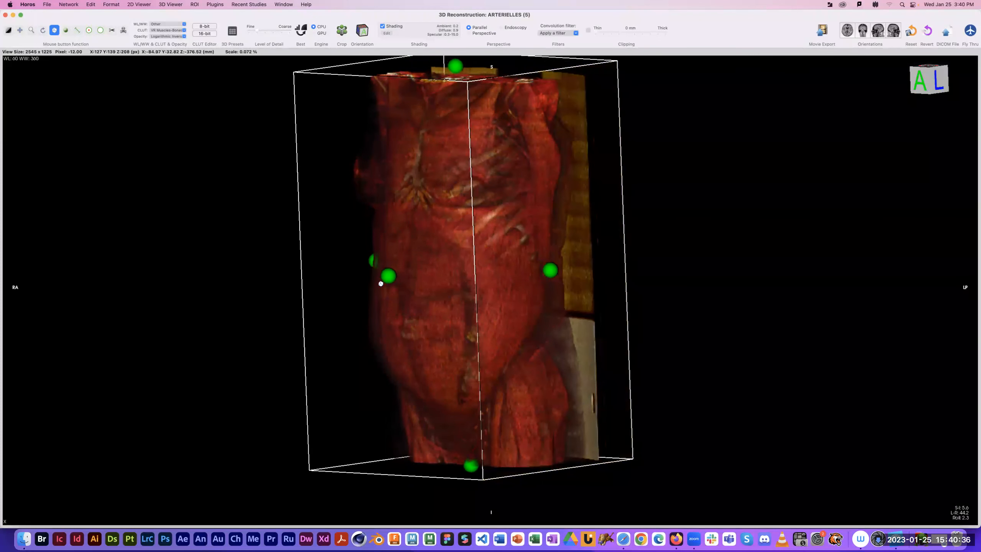
left_click_drag(388, 276, 515, 244)
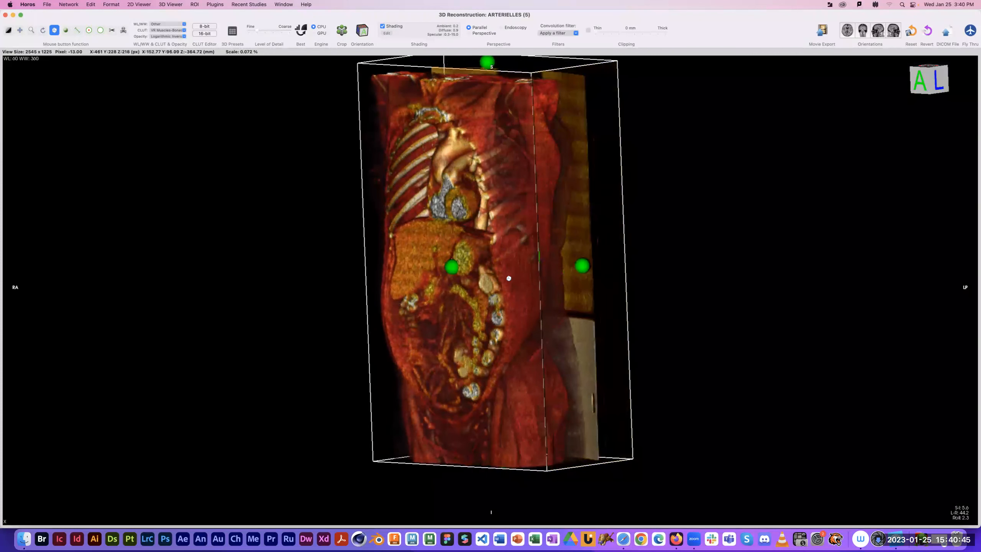
left_click(342, 38)
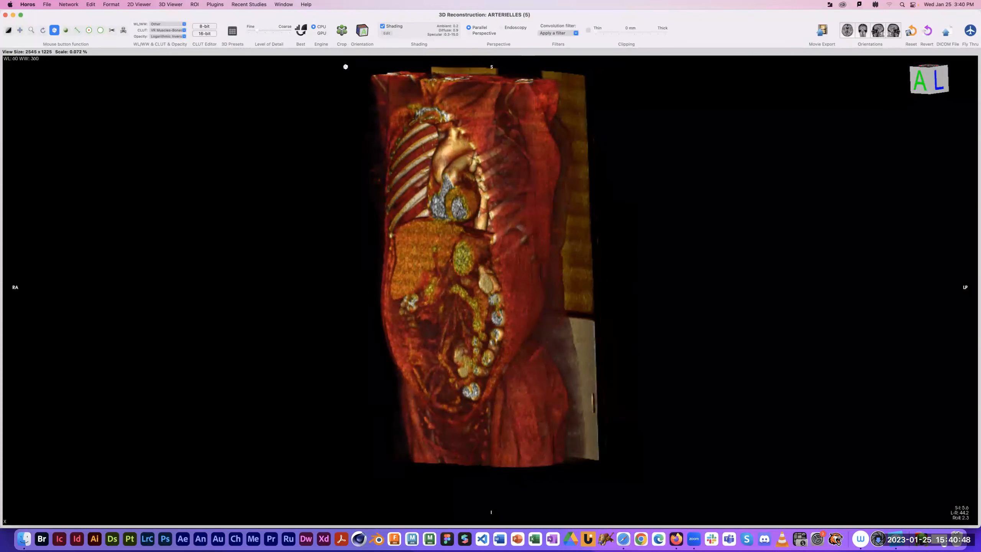
Rotate to a frontal-oblique view, zoom in, and pan across the chest, abdomen and pelvis
left_click_drag(455, 315, 531, 287)
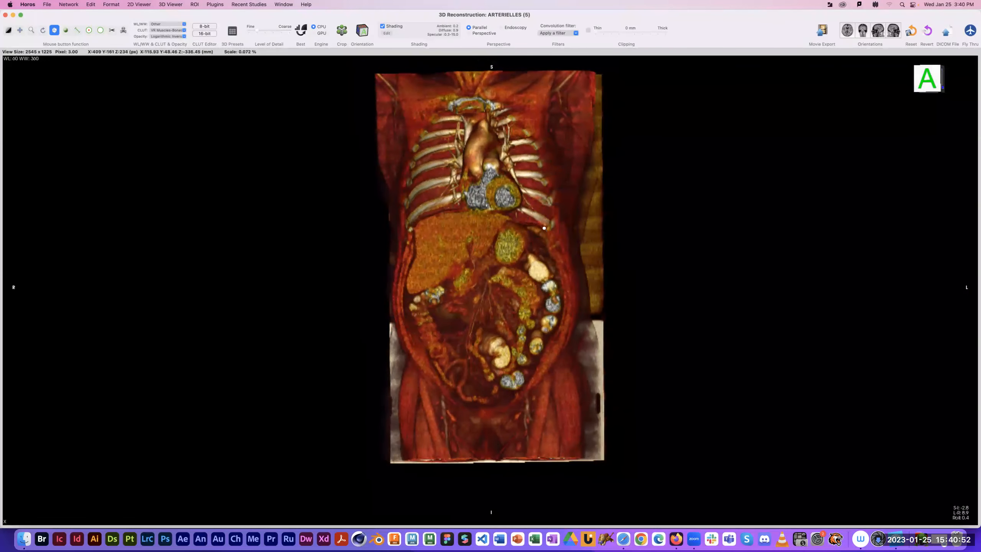
scroll(544, 228, "up", 10)
middle_click_drag(516, 187, 462, 379)
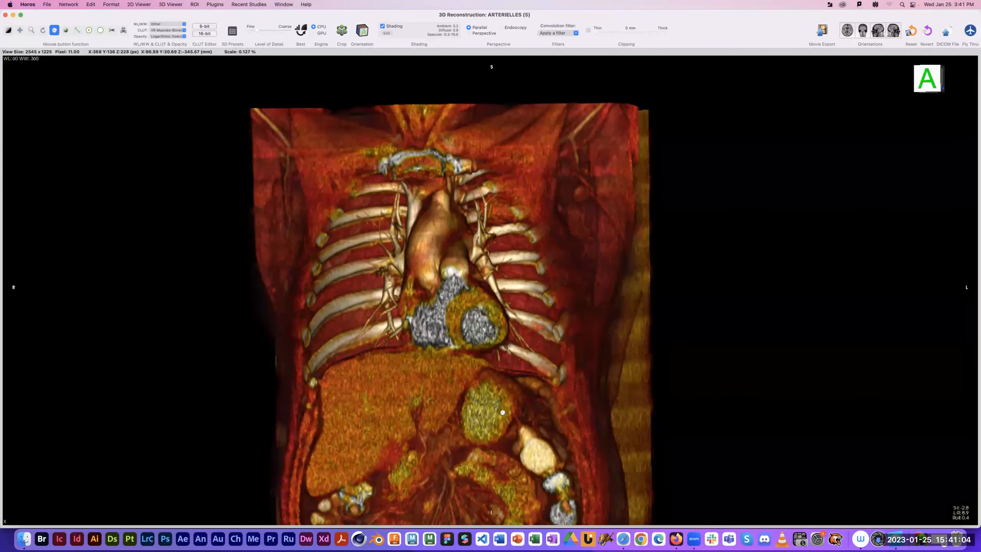
left_click_drag(483, 416, 457, 373)
middle_click_drag(456, 373, 458, 214)
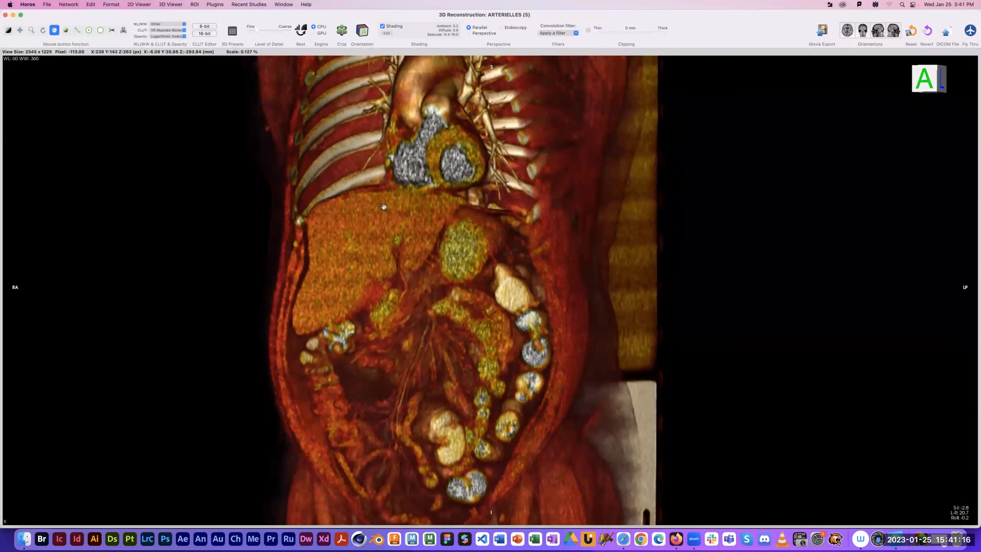
left_click_drag(392, 221, 378, 322)
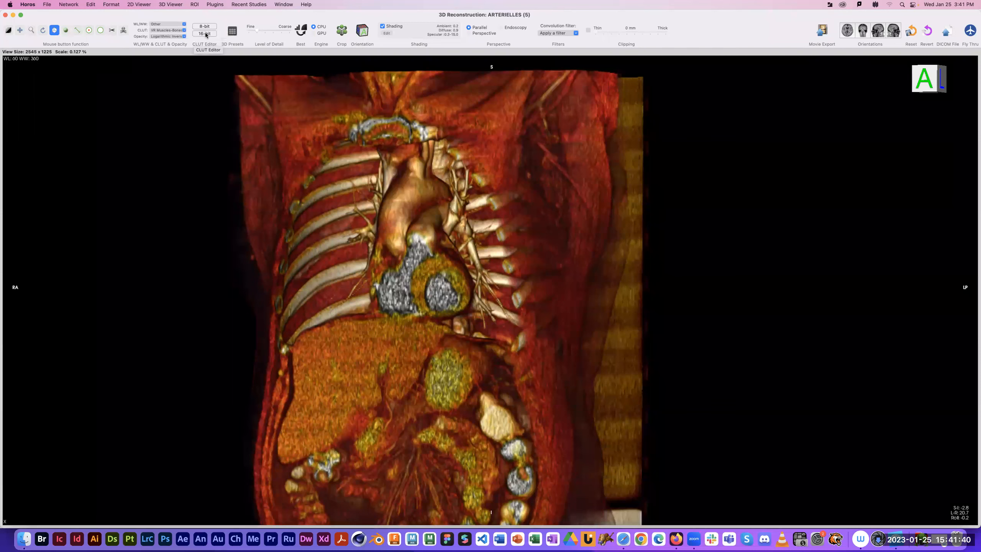
Switch the rendering to a 16-bit CLUT and shrink the 3D window to reveal the ARTERIELLES viewer
left_click(206, 34)
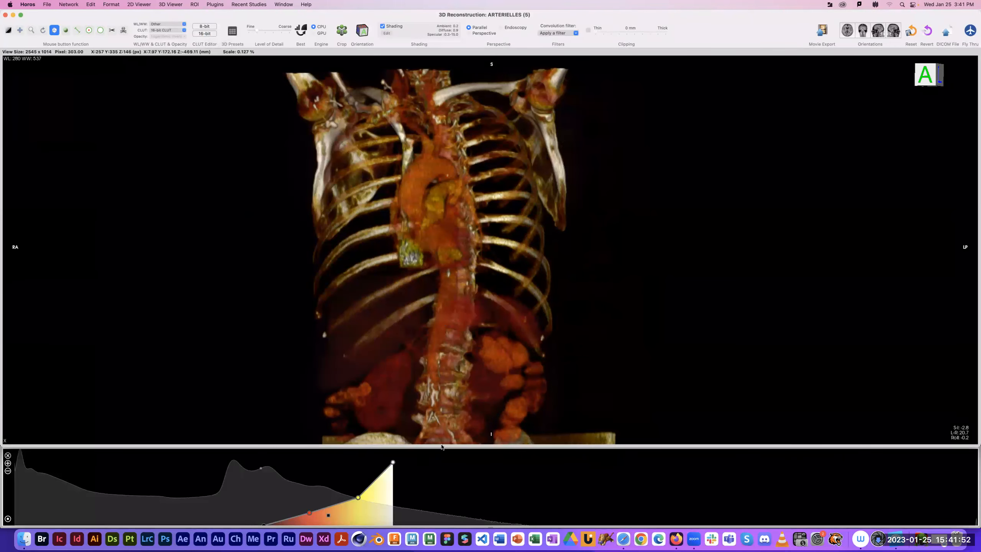
left_click_drag(441, 447, 433, 357)
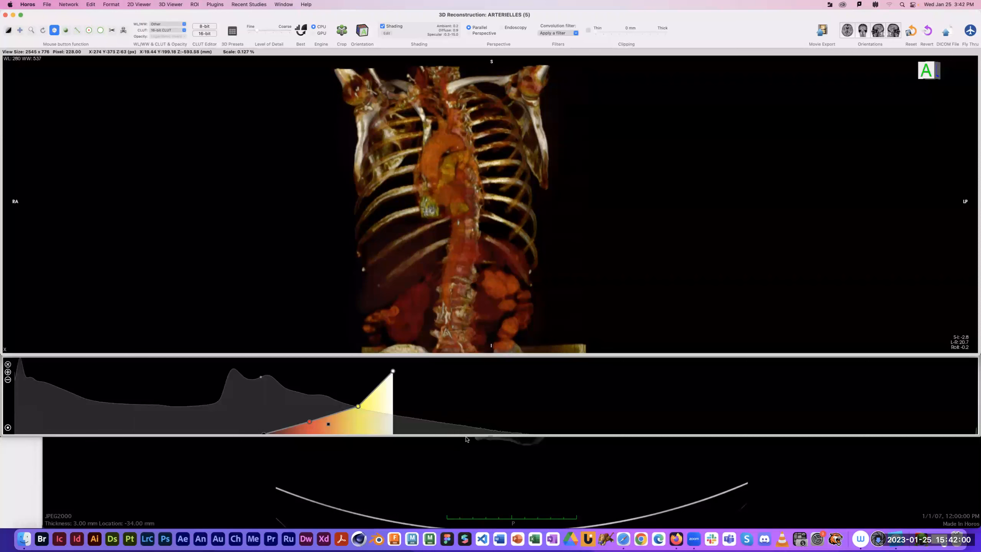
Drag the divider below the 16-bit CLUT histogram downward to enlarge the editor
left_click_drag(466, 435, 467, 490)
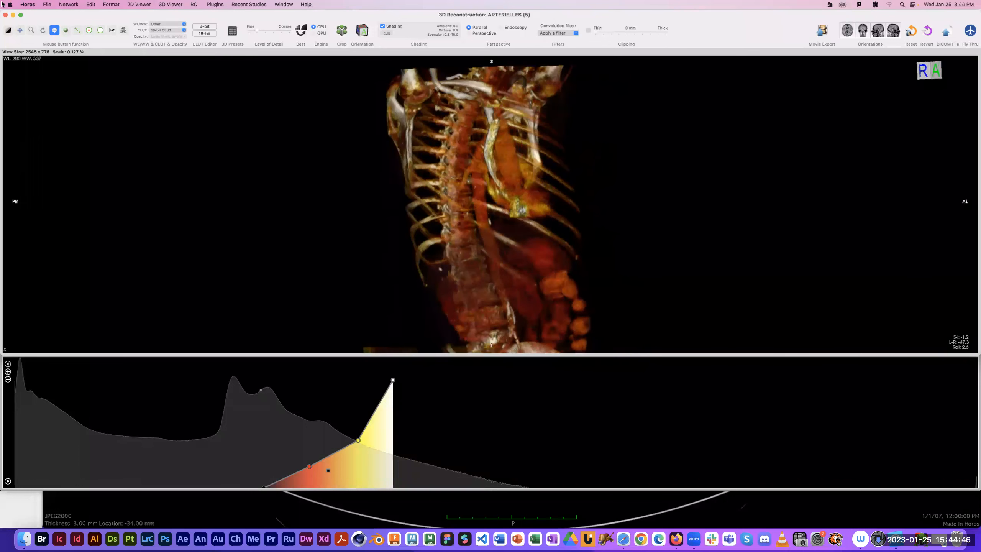
Uncheck 'Auto-Rotate objects after 3 min' in the 3D preferences pane, then return to Show All
left_click(28, 5)
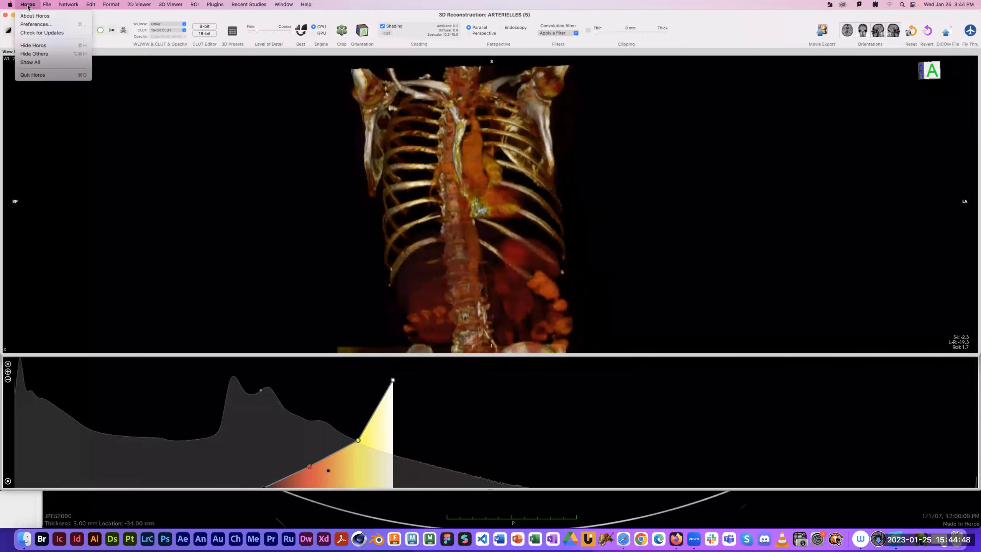
left_click(29, 25)
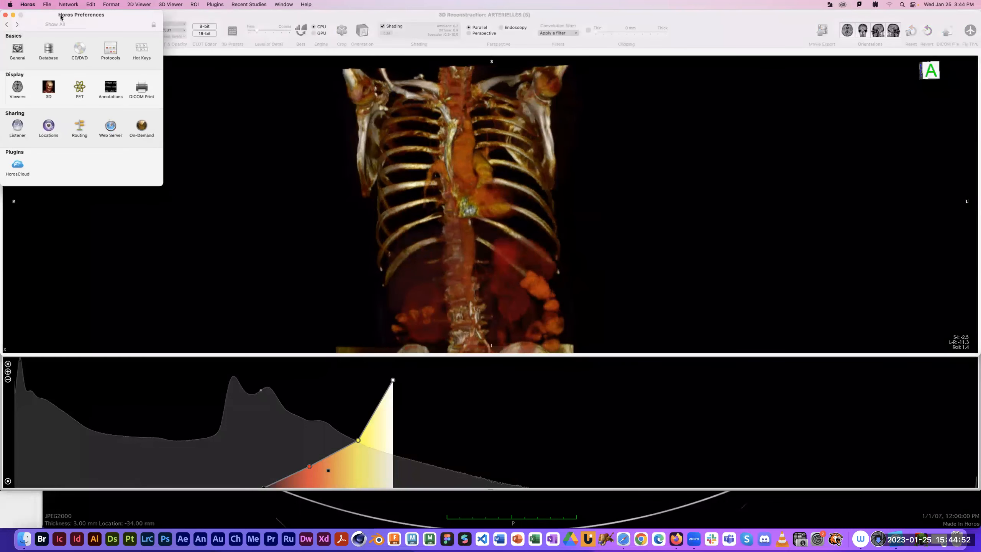
left_click_drag(64, 31, 154, 88)
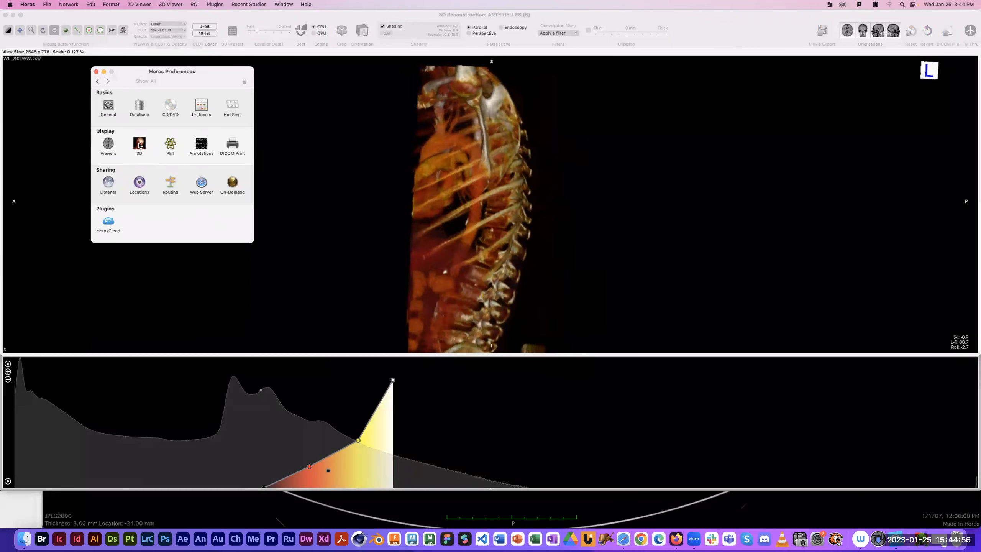
left_click(138, 144)
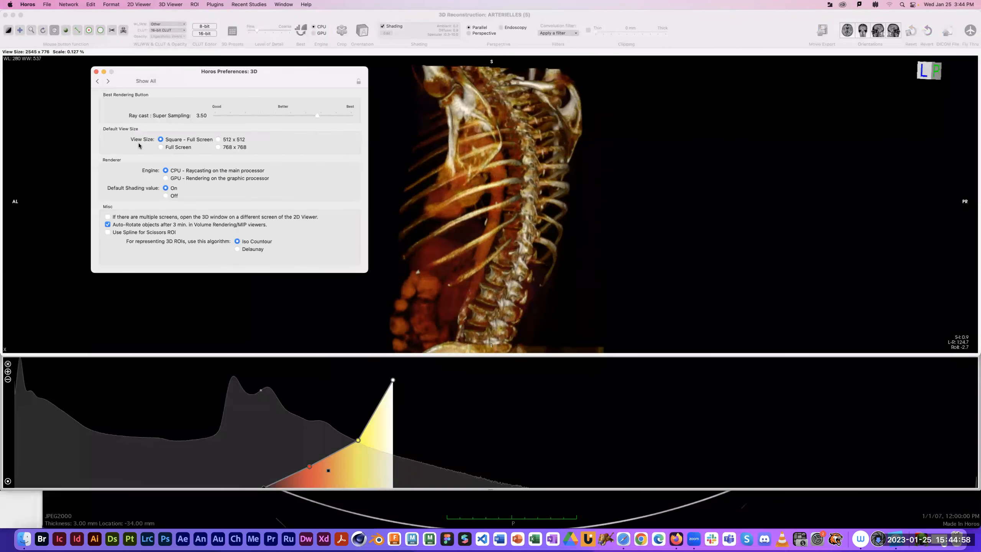
left_click(108, 225)
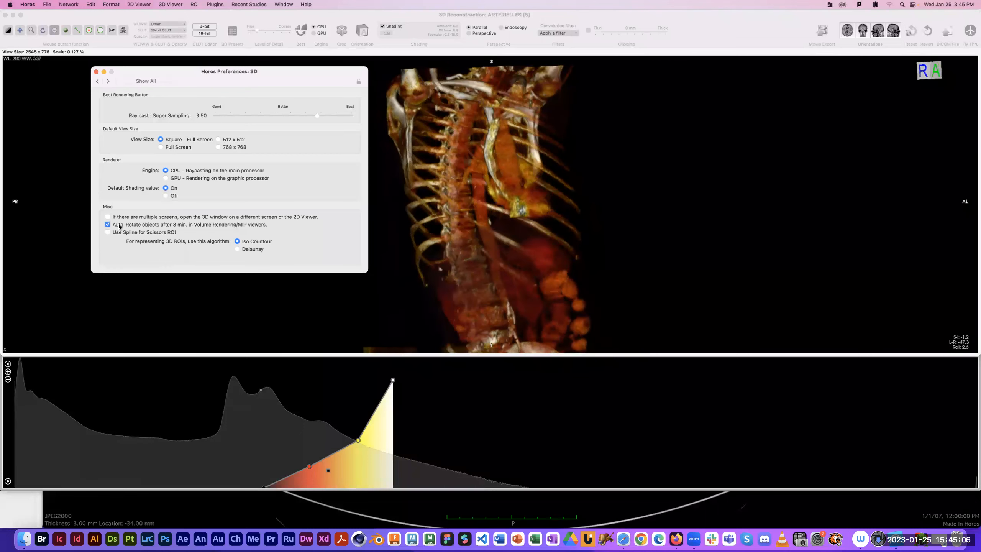
left_click(97, 73)
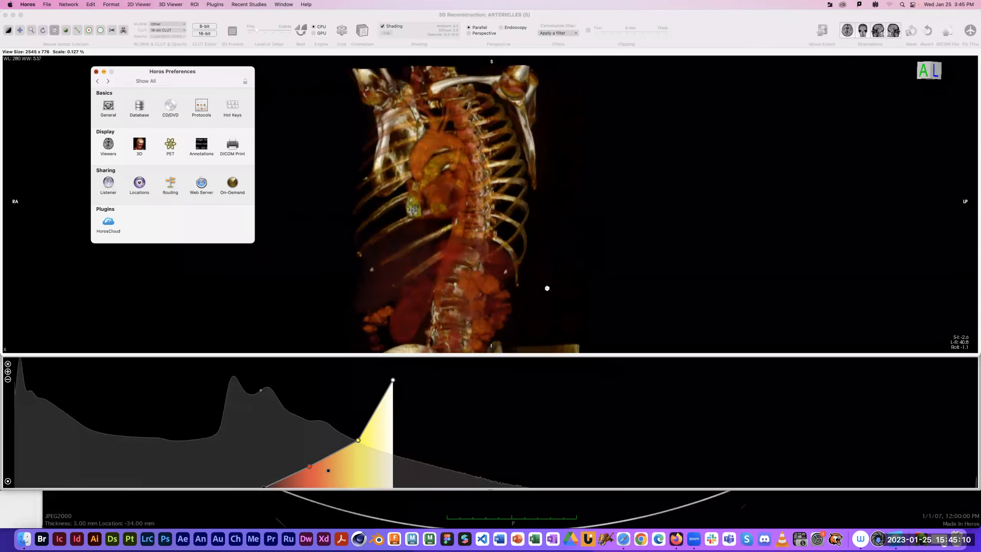
Rotate the chest volume from a left-side view around to face straight forward
left_click_drag(524, 199, 548, 228)
left_click_drag(448, 206, 546, 200)
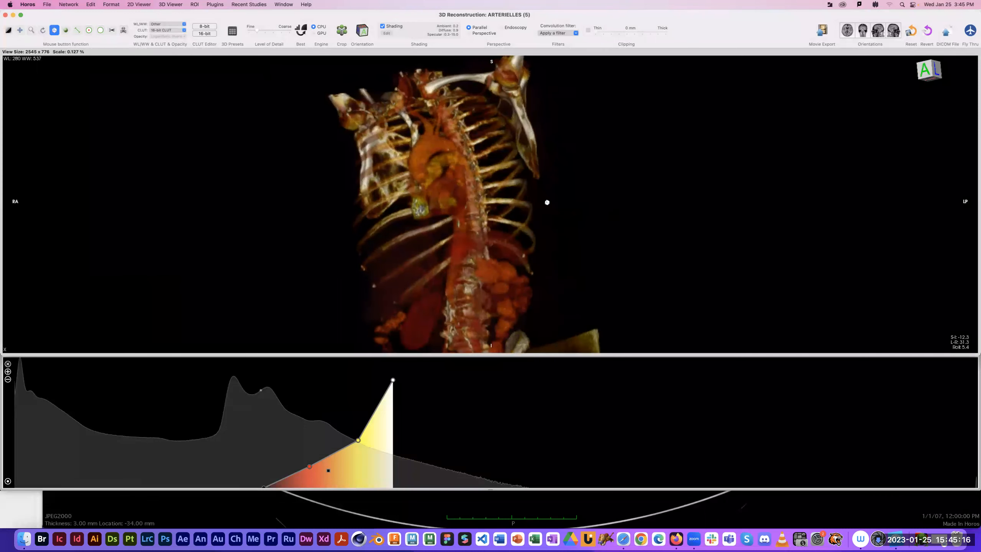
left_click_drag(404, 155, 508, 158)
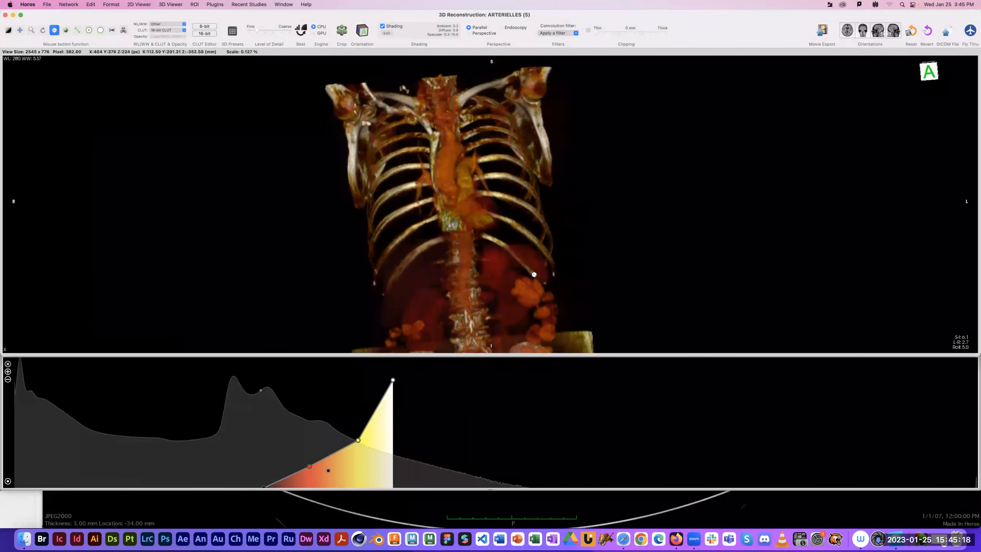
Roll the volume upright, tilt it to a slight oblique frontal view, and select WL/WW
left_click(43, 32)
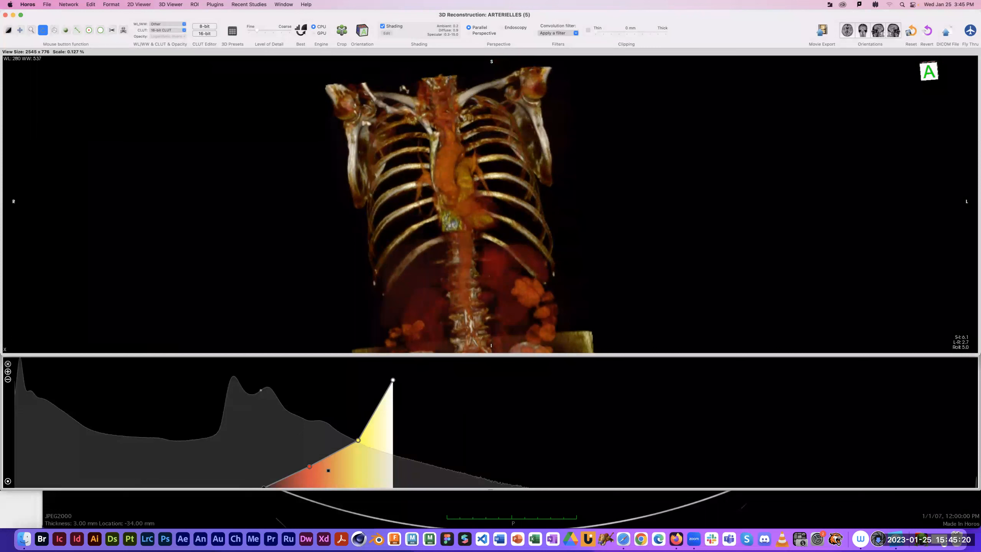
left_click_drag(447, 81, 463, 77)
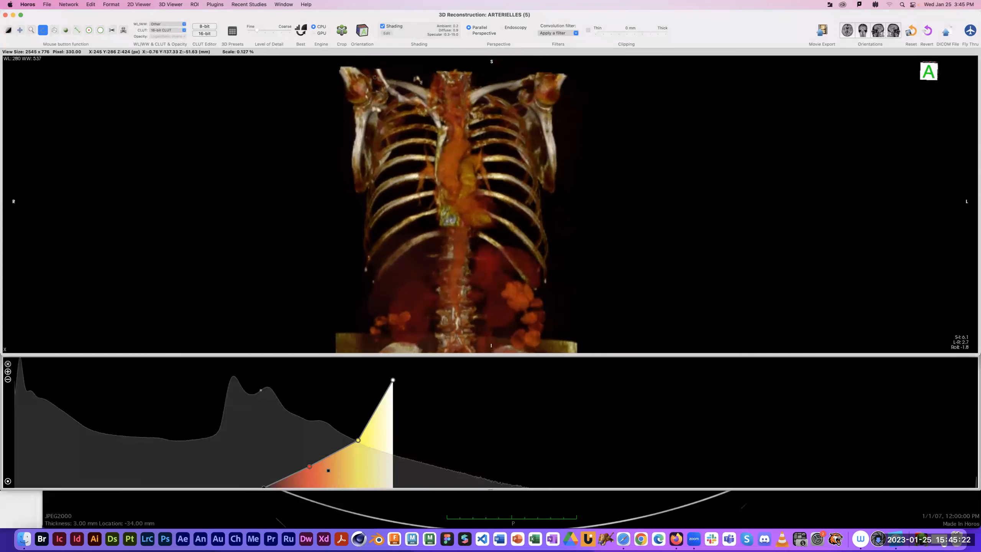
left_click(54, 31)
left_click_drag(382, 254, 366, 317)
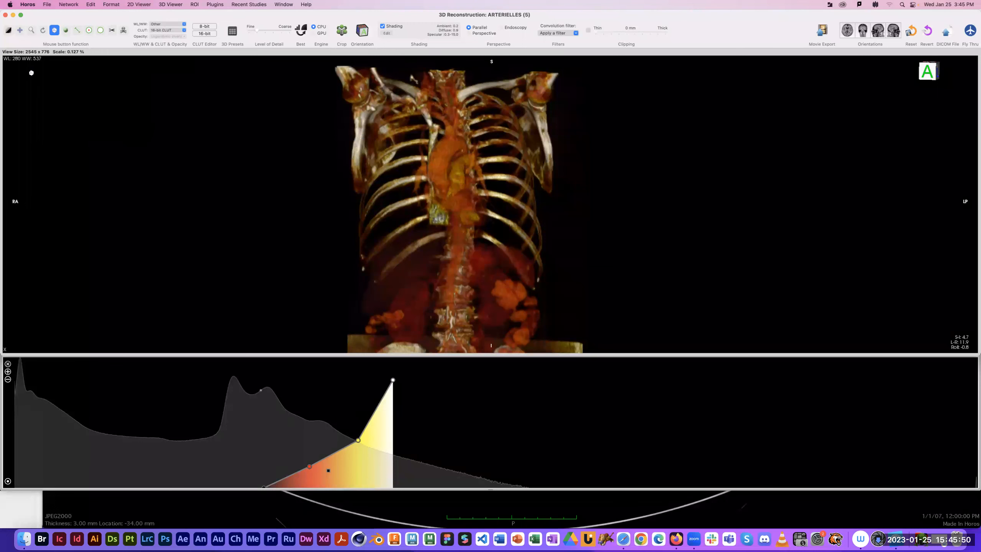
left_click(8, 30)
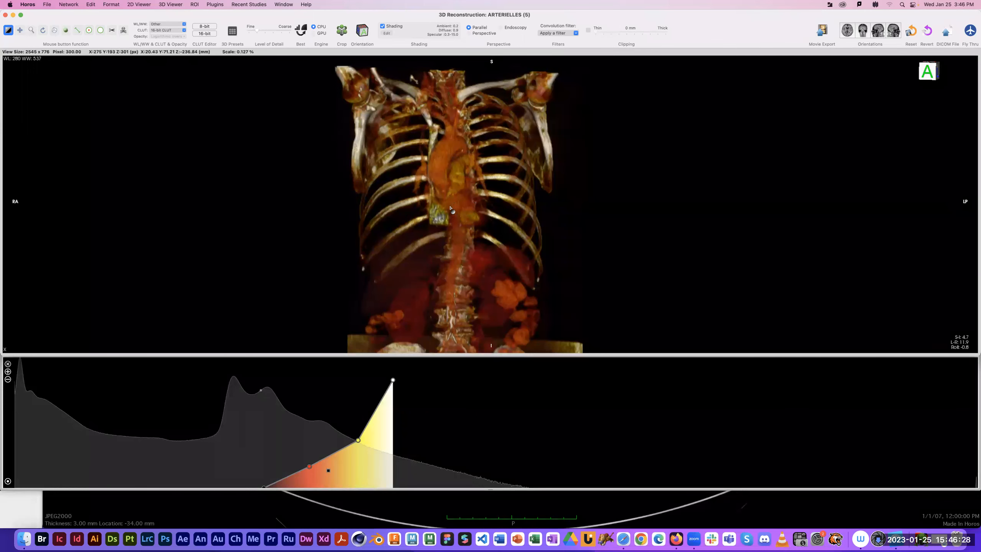
Narrow the CLUT to bone-white ribs and aorta, then widen it to WL 280 / WW 537
left_click_drag(450, 208, 415, 212)
left_click_drag(410, 213, 429, 257)
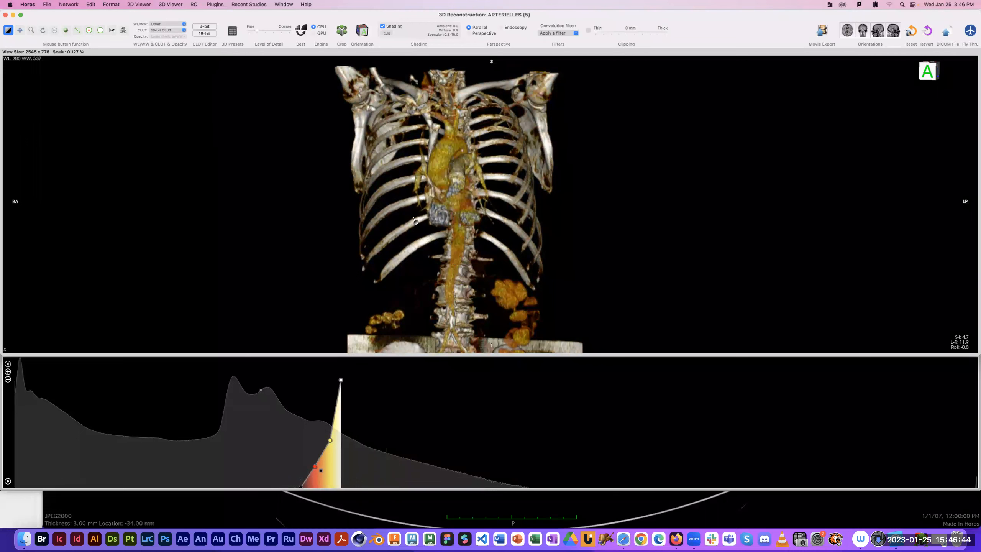
left_click_drag(412, 213, 504, 213)
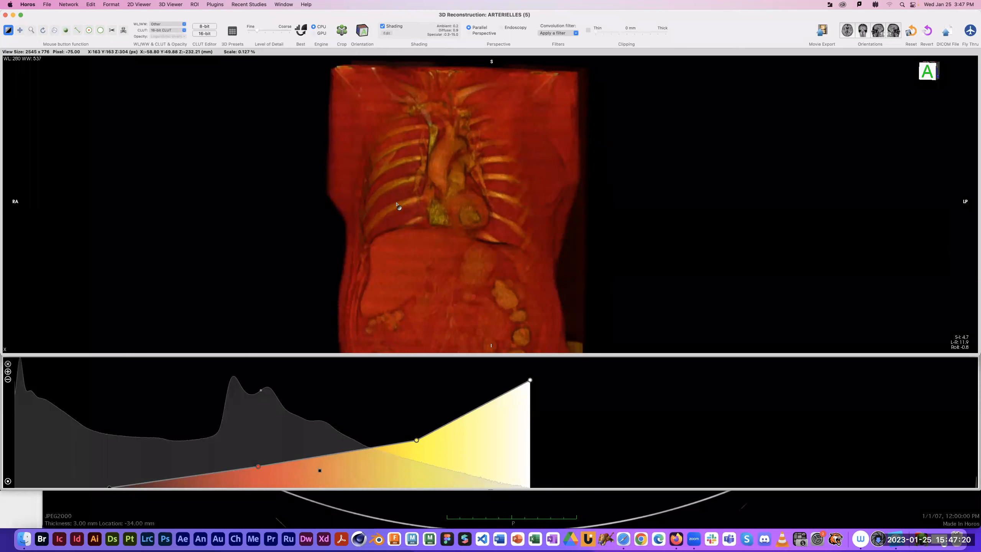
Slide the colour ramp to higher densities until only aortic branches, faint ribs and spine remain
left_click_drag(390, 199, 411, 205)
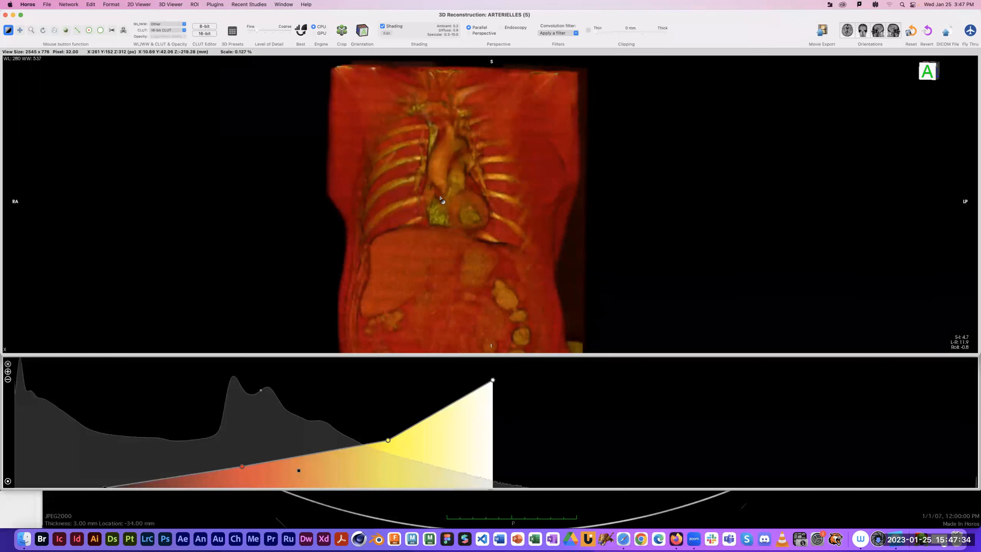
left_click_drag(441, 199, 440, 179)
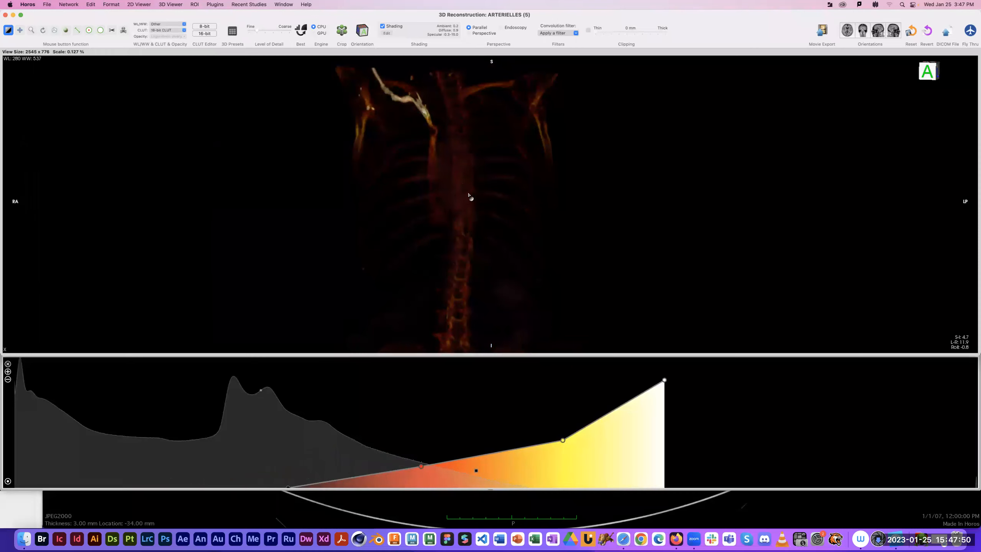
Shift the ramp lower and widen it to WL 243 / WW 1644, showing ribs and aorta through red tissue
left_click_drag(490, 189, 465, 193)
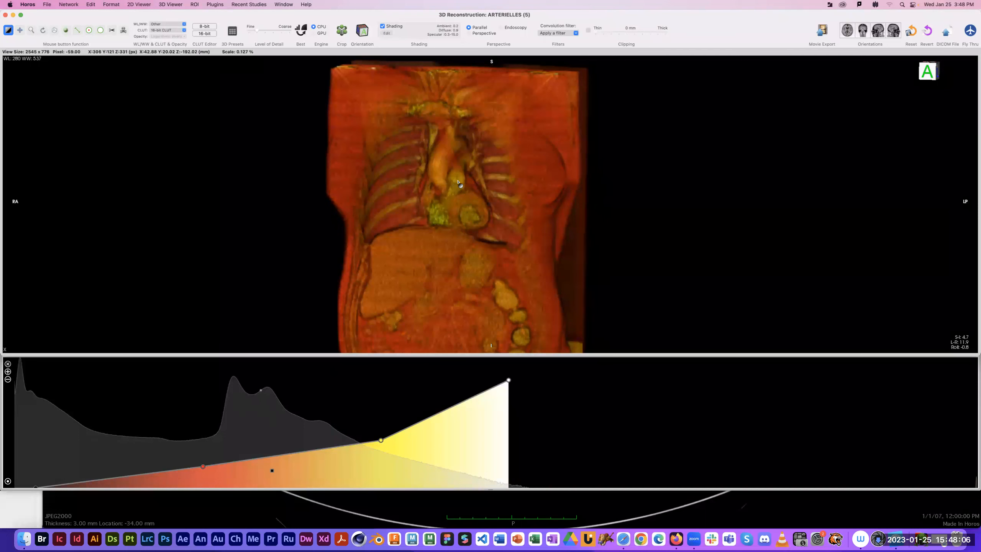
left_click_drag(458, 181, 459, 191)
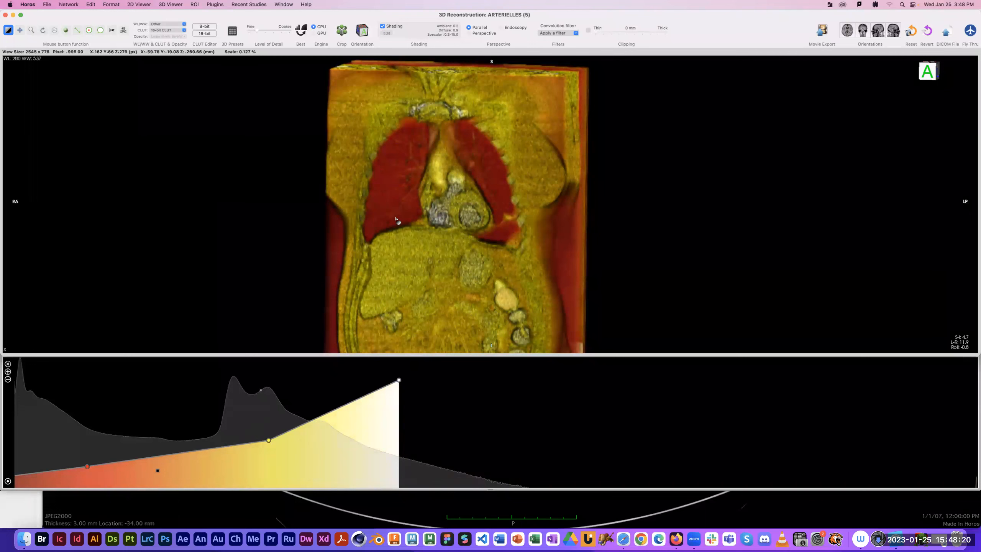
left_click_drag(449, 217, 432, 204)
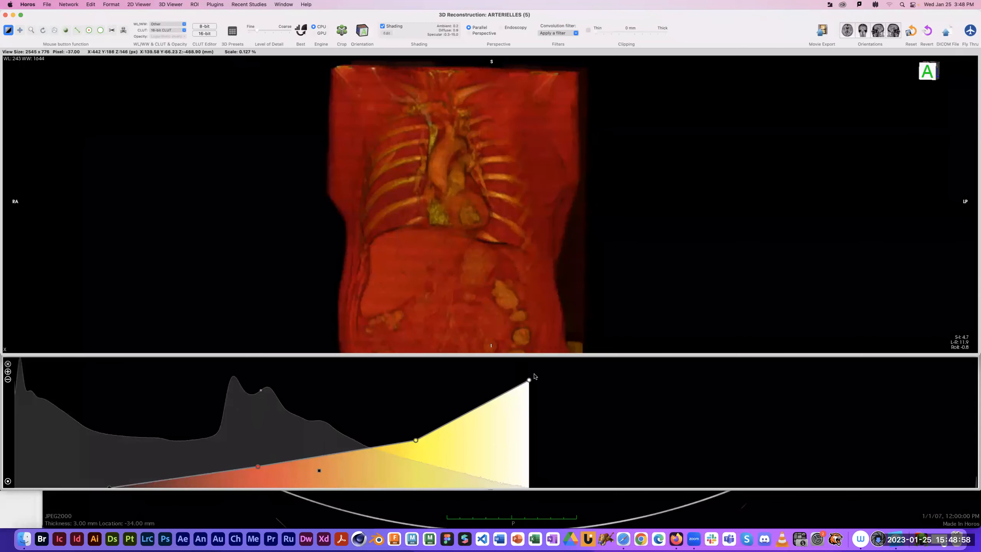
In the Colors panel, try green on the lower CLUT point and purple on the upper point
double_click(258, 467)
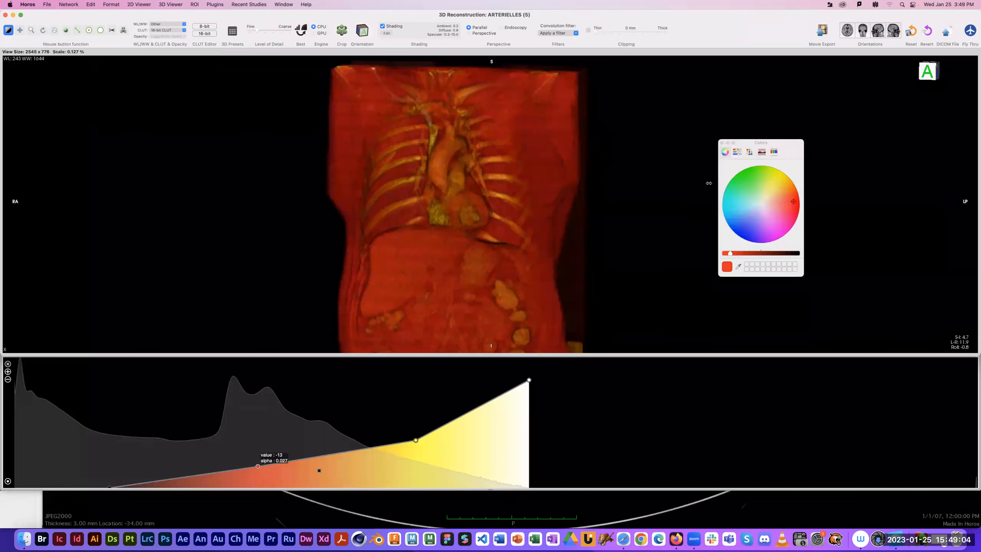
left_click_drag(744, 144, 617, 273)
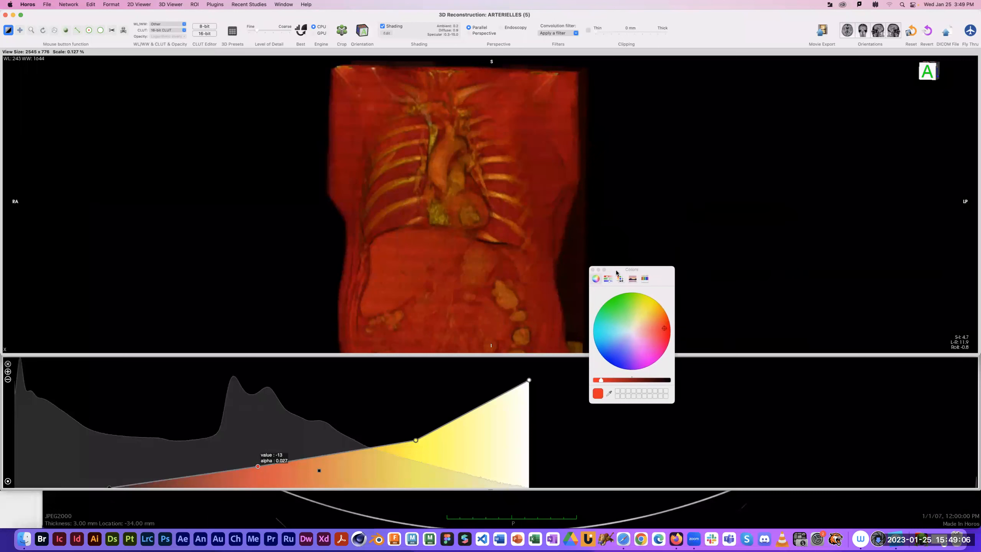
left_click(619, 299)
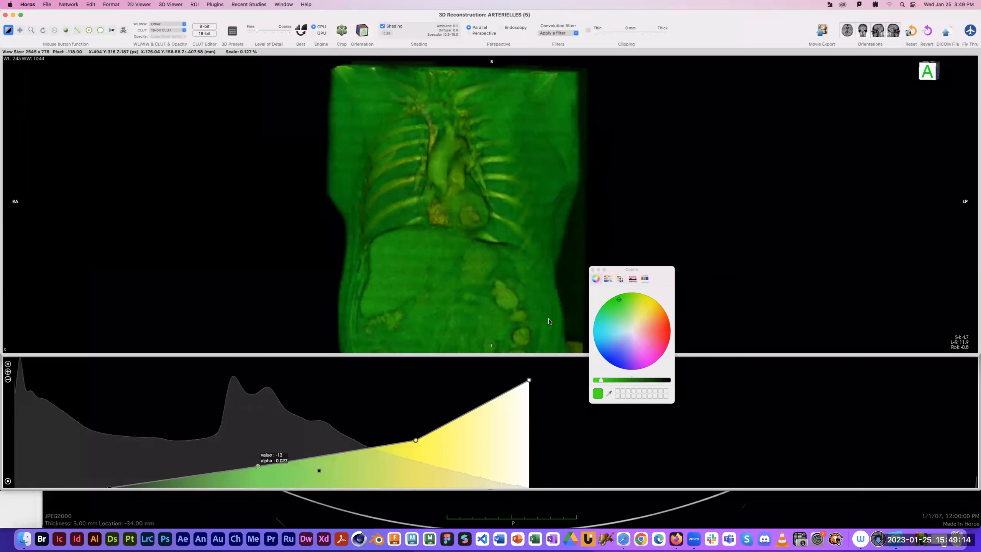
left_click(415, 441)
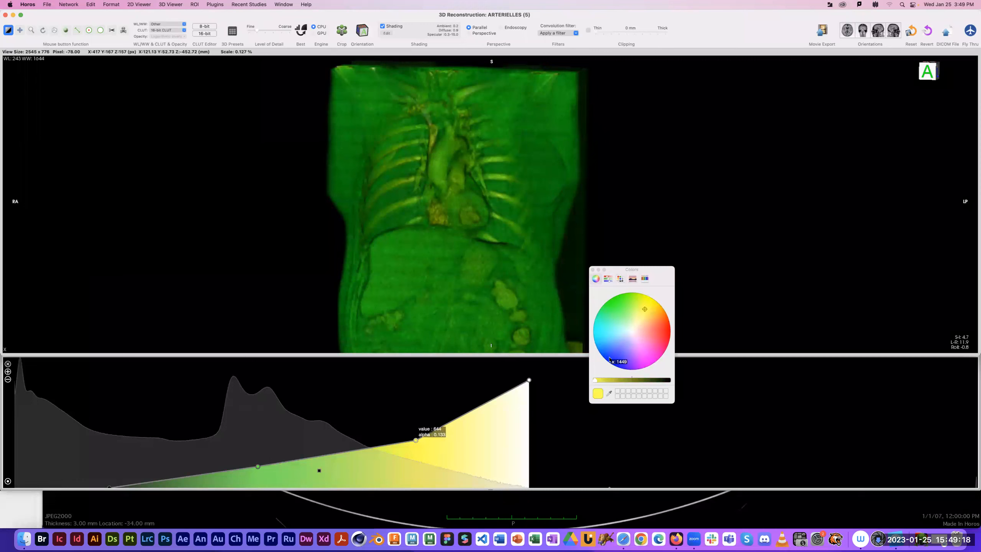
left_click(638, 362)
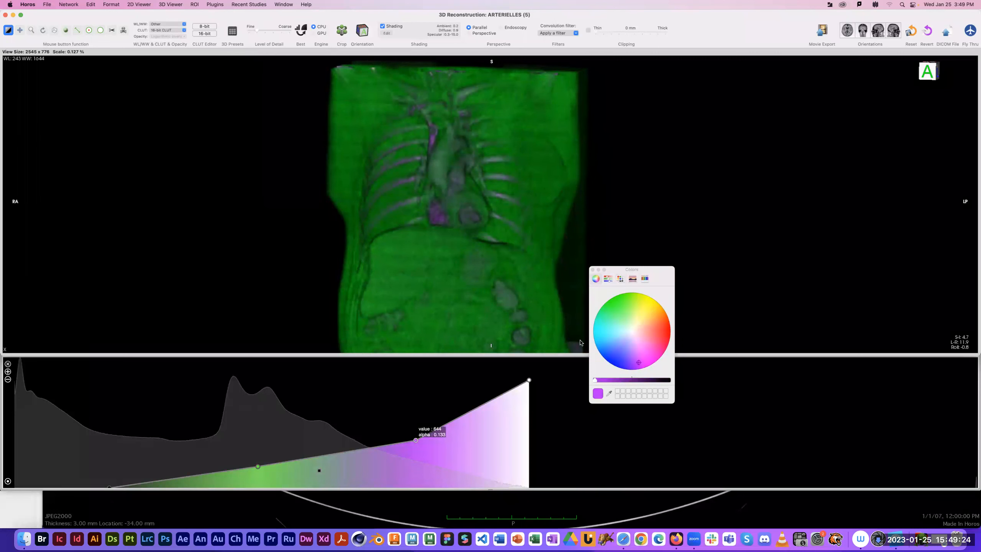
Restore the upper CLUT point to yellow and the lower point to red
left_click(653, 306)
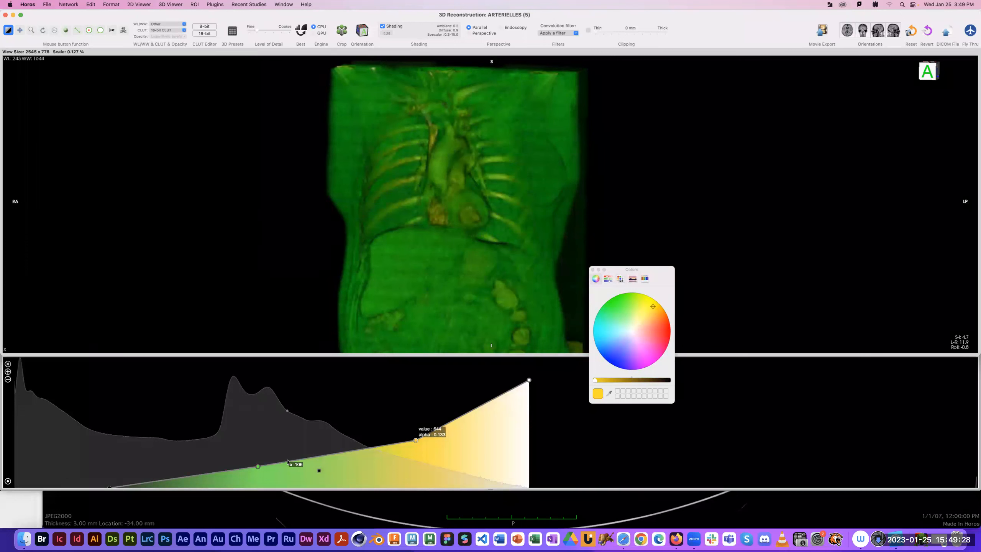
left_click(257, 467)
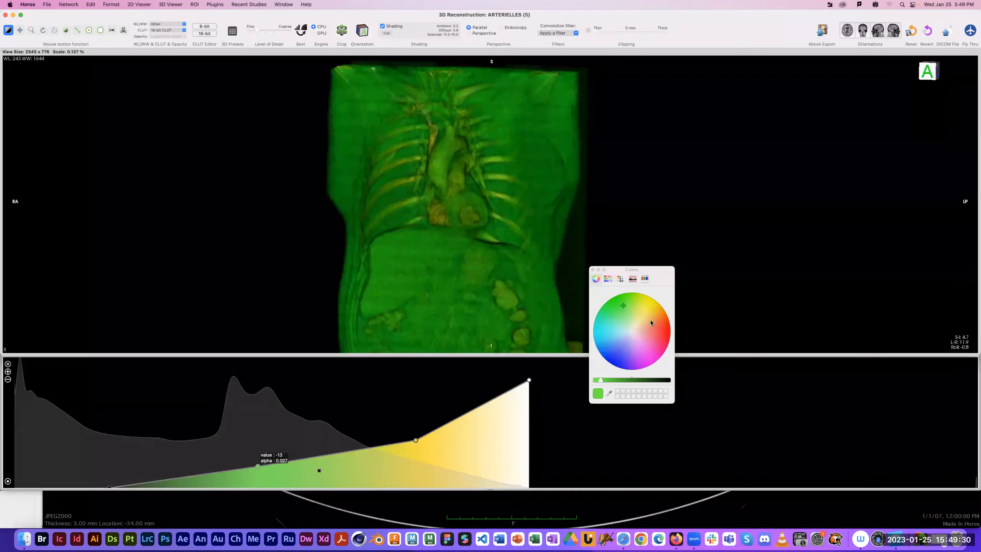
left_click(663, 330)
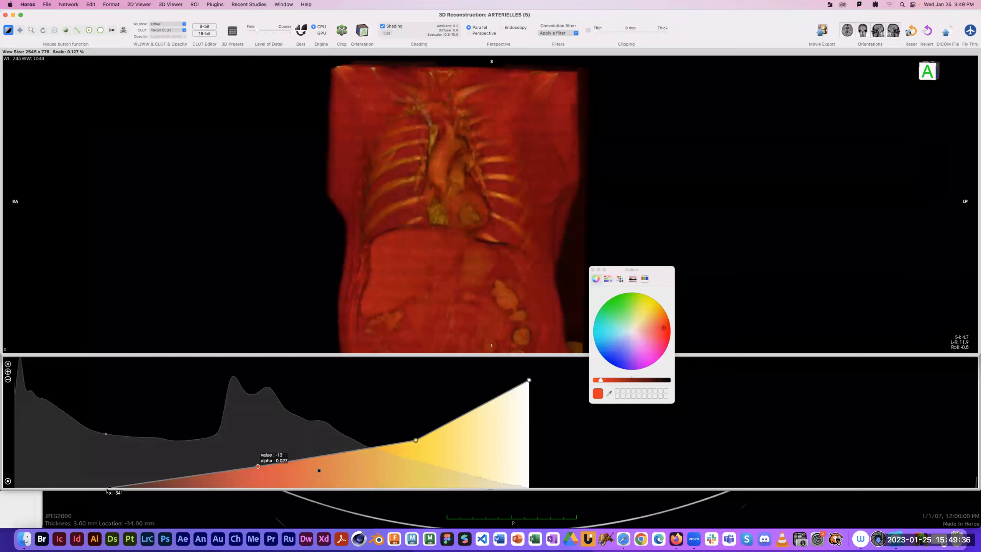
Extend the curve's low end to -782 and add a slightly raised blue control point there
left_click_drag(110, 488, 46, 490)
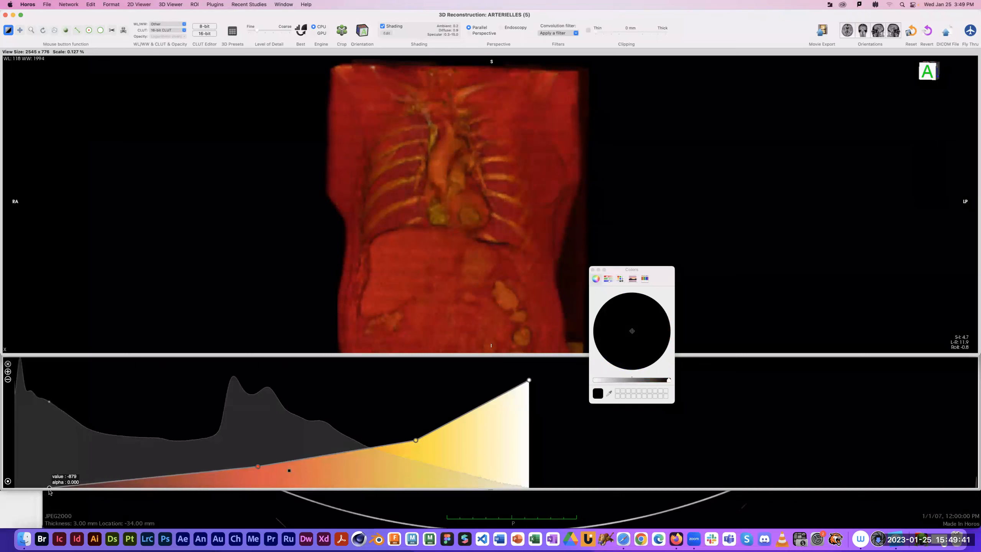
left_click(133, 481)
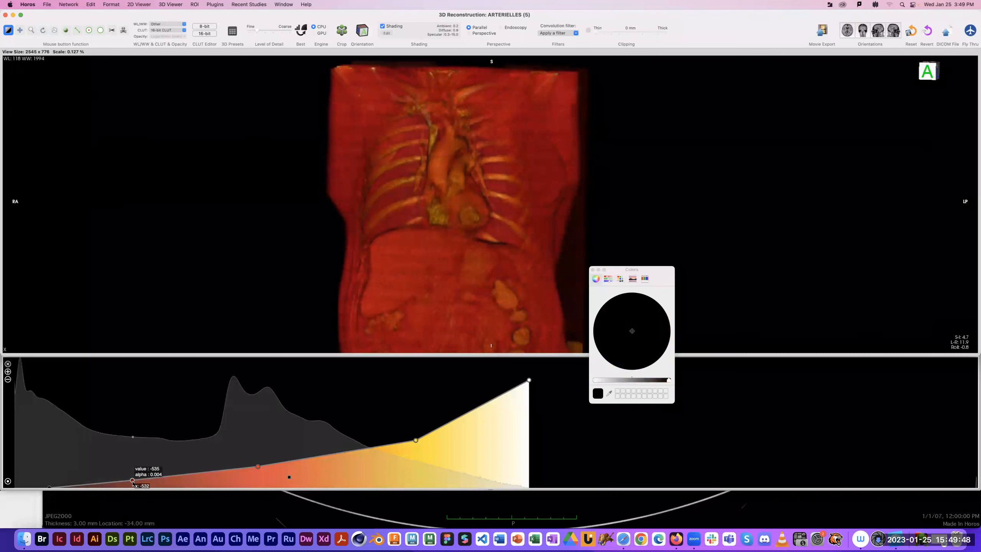
left_click_drag(132, 480, 133, 424)
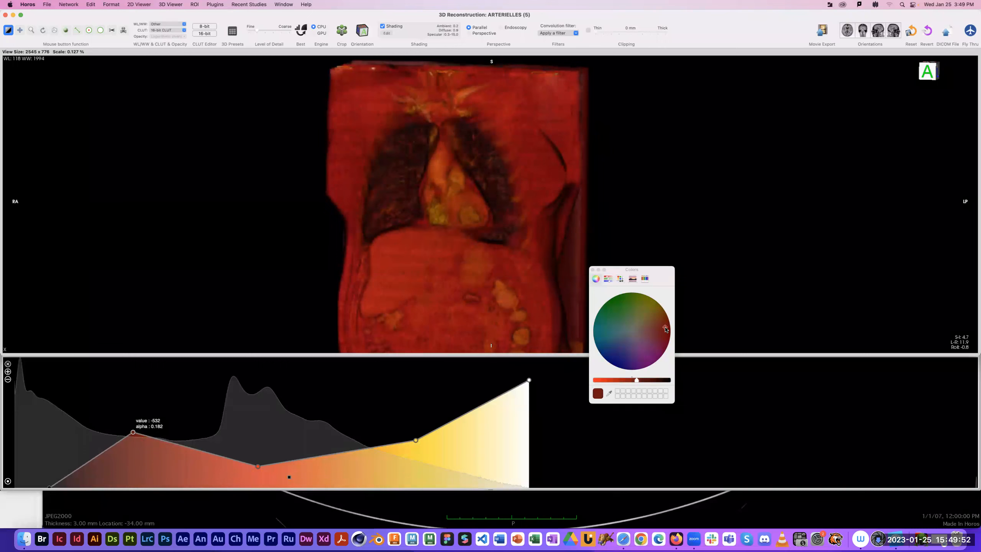
mouse_move(623, 348)
left_mouse_down()
mouse_move(622, 381)
mouse_move(603, 381)
mouse_move(611, 352)
left_mouse_up()
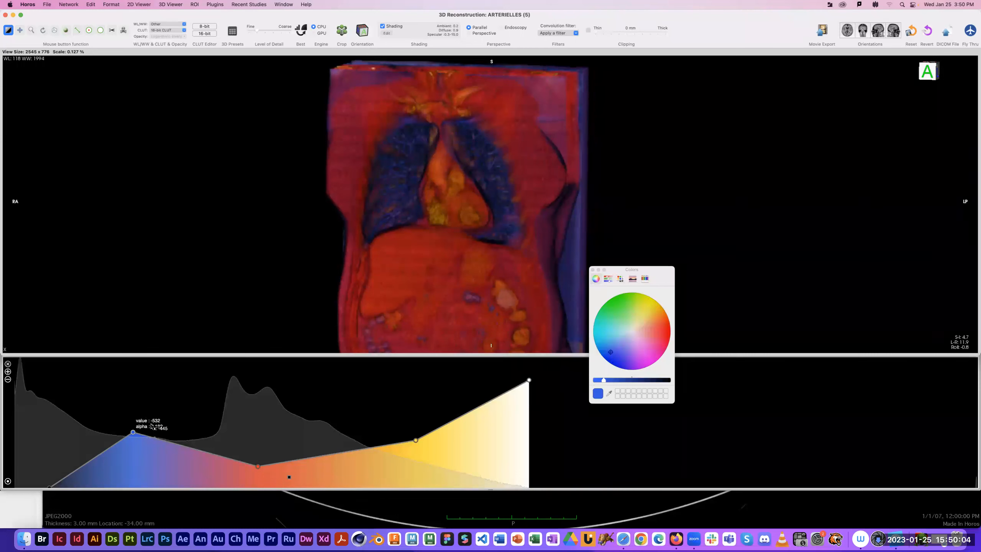
Lighten the new point to a sky blue and raise its opacity from 0.207 to about 0.7
left_click_drag(133, 432, 126, 426)
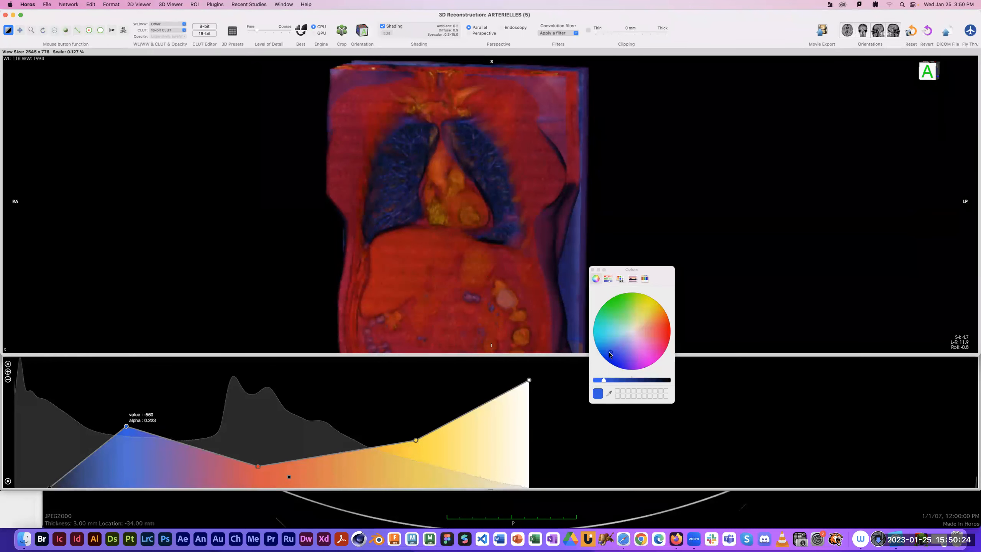
left_click_drag(609, 354, 601, 341)
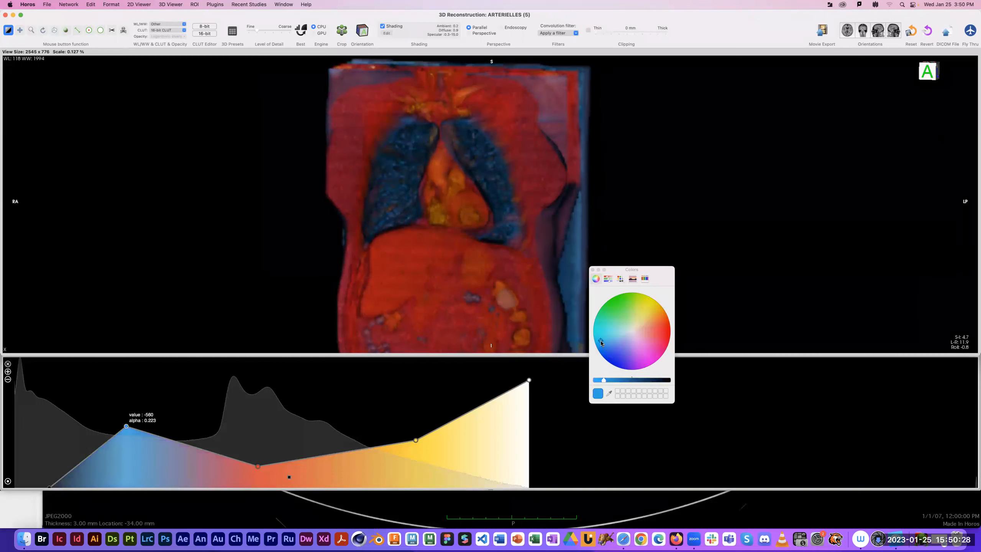
left_click(602, 381)
left_click_drag(594, 382, 594, 382)
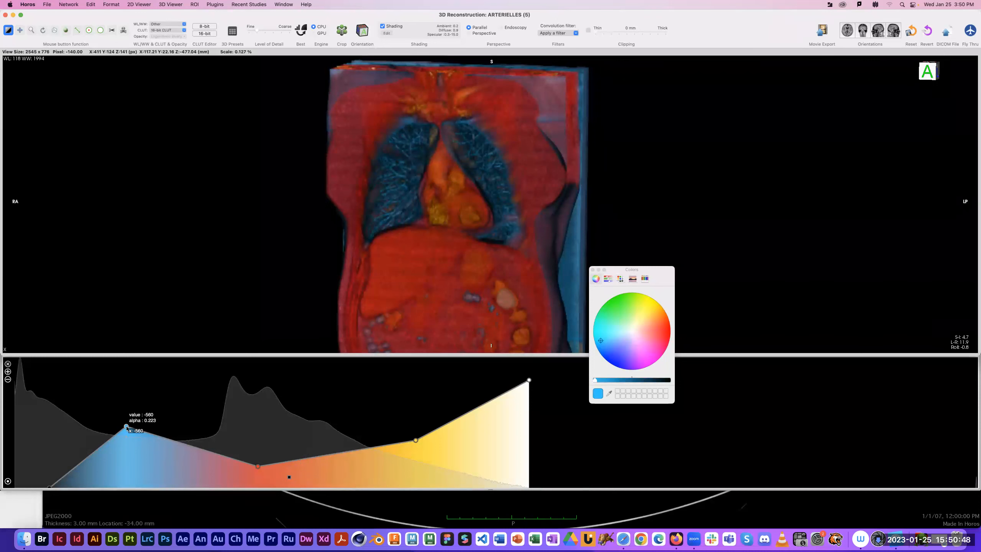
left_click_drag(126, 426, 120, 359)
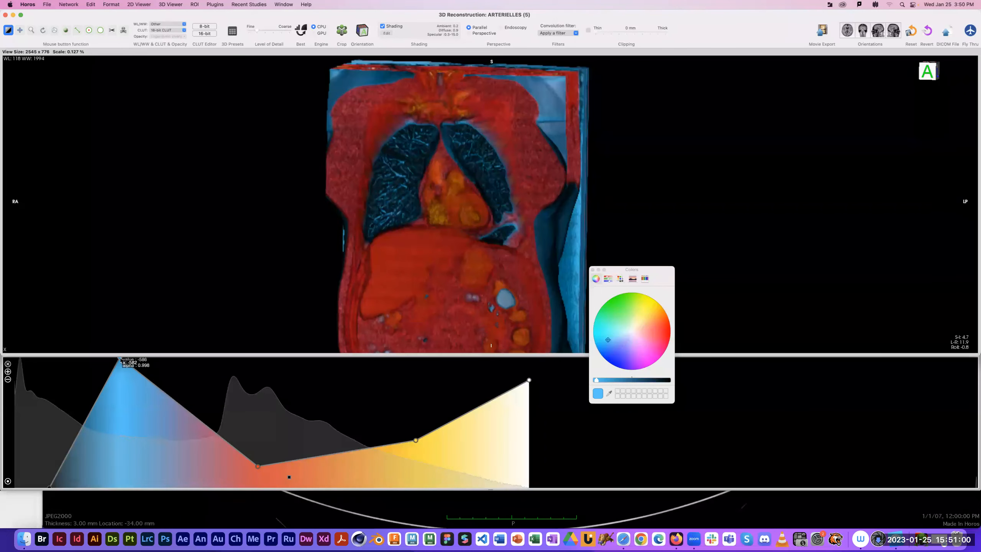
Set the blue point to -644 / 0.175, drop red to near-zero opacity, and raise white and yellow (0.556 at 897)
left_click_drag(119, 359, 112, 441)
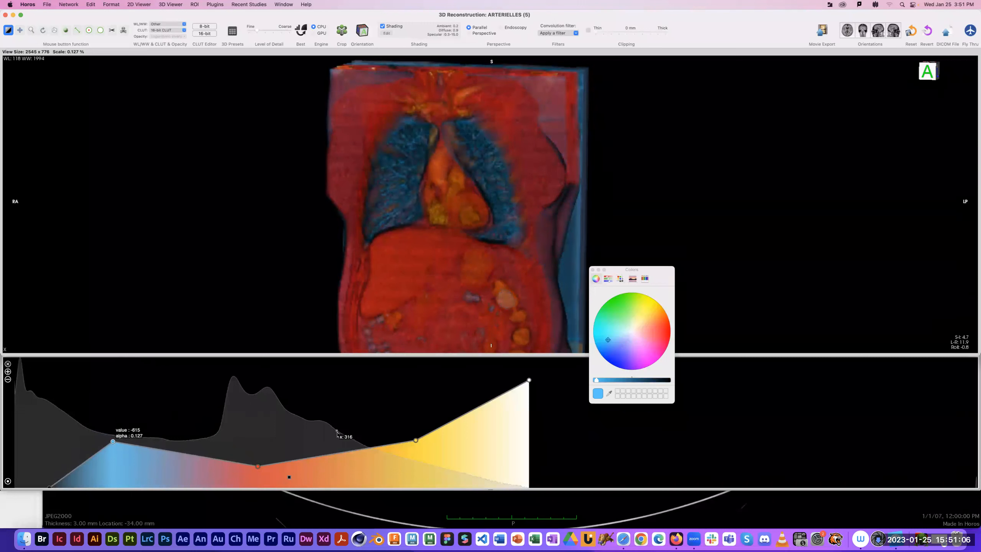
left_click_drag(259, 468, 258, 481)
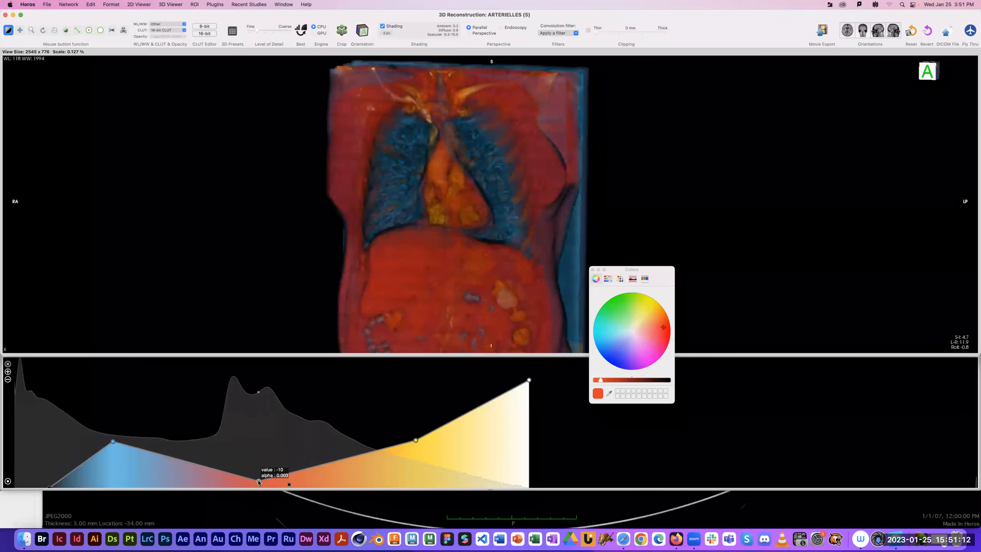
left_click_drag(113, 441, 105, 433)
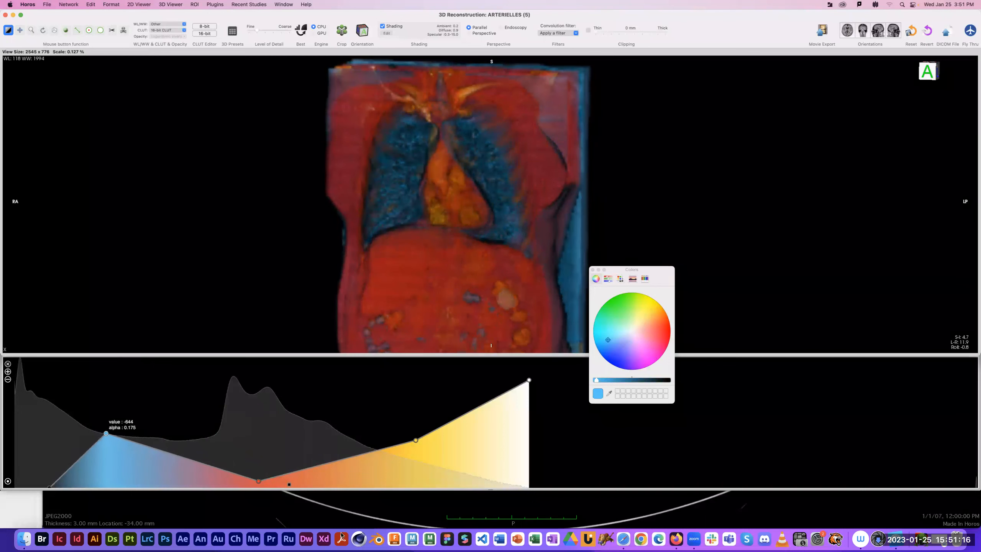
left_click(259, 482)
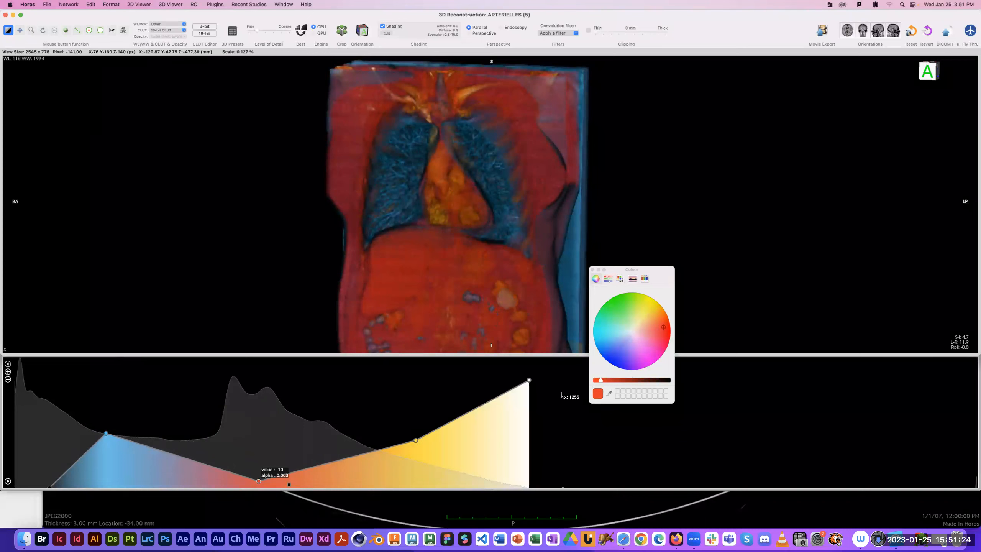
left_click_drag(529, 380, 577, 369)
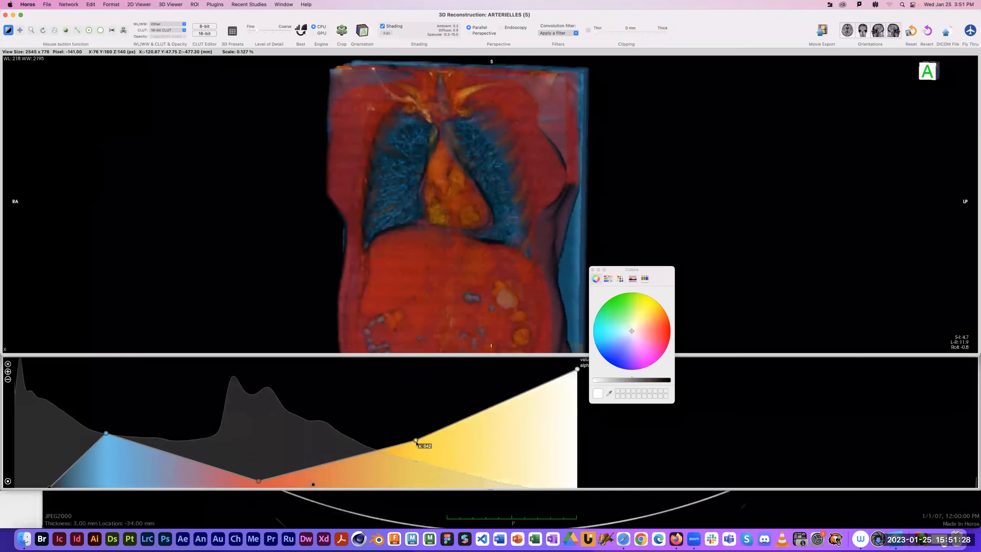
left_click_drag(415, 440, 478, 390)
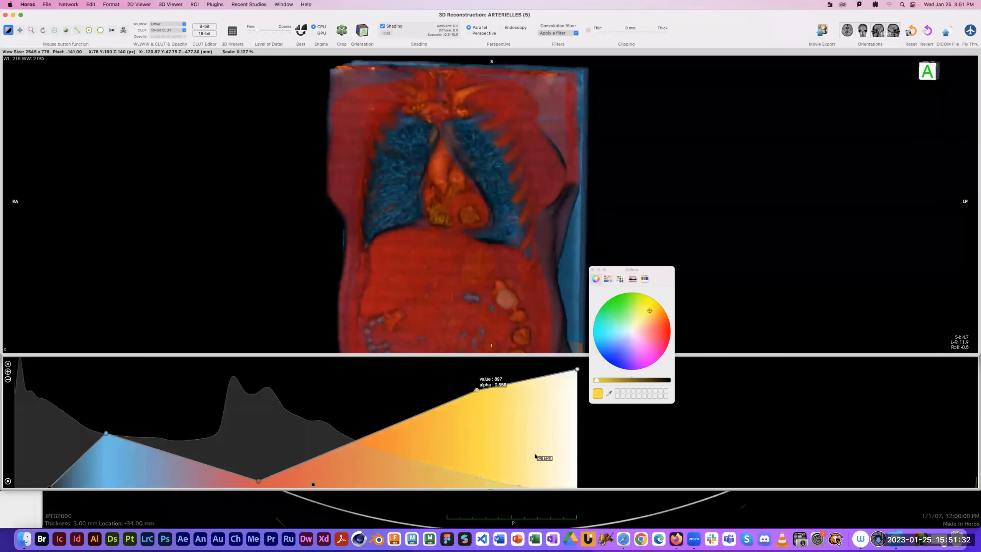
left_click_drag(628, 269, 807, 114)
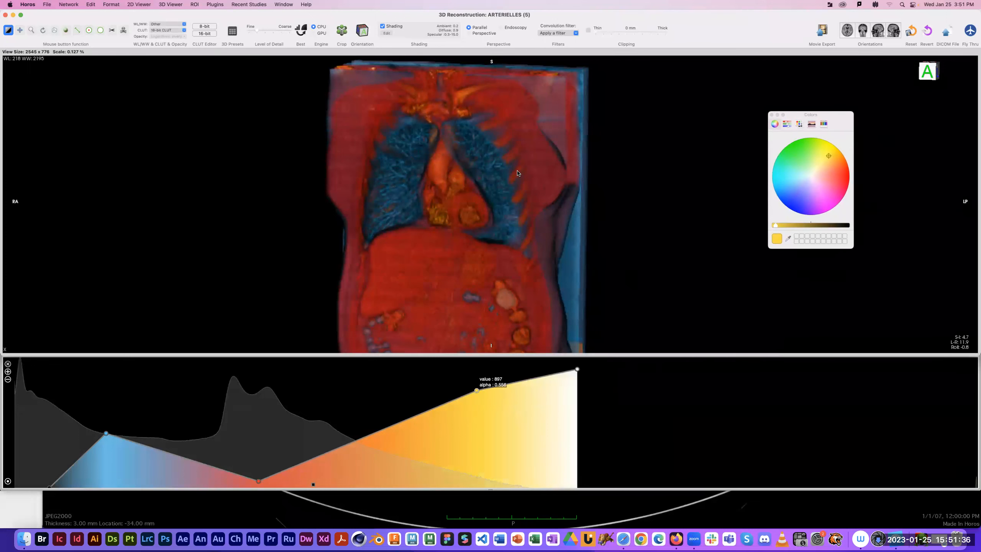
Crop the chest volume's front and right faces inward to expose the lungs, with the crop box hidden
left_click(54, 30)
left_click_drag(499, 215, 476, 232)
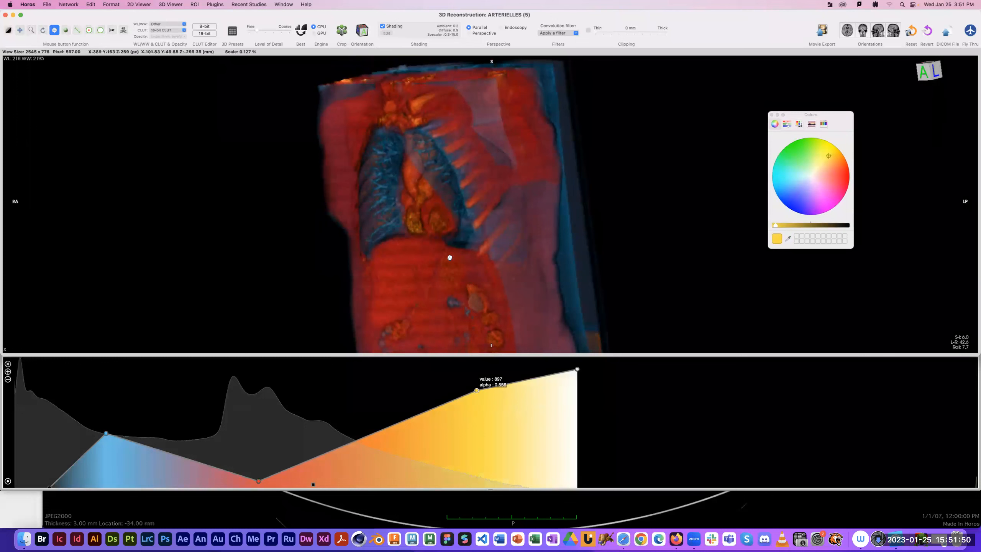
left_click(342, 31)
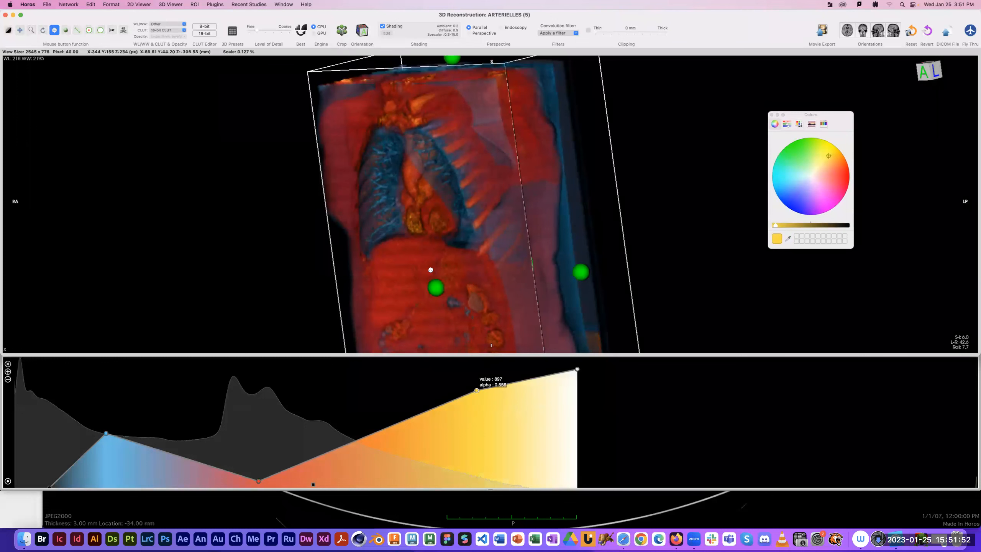
left_click_drag(438, 286, 343, 342)
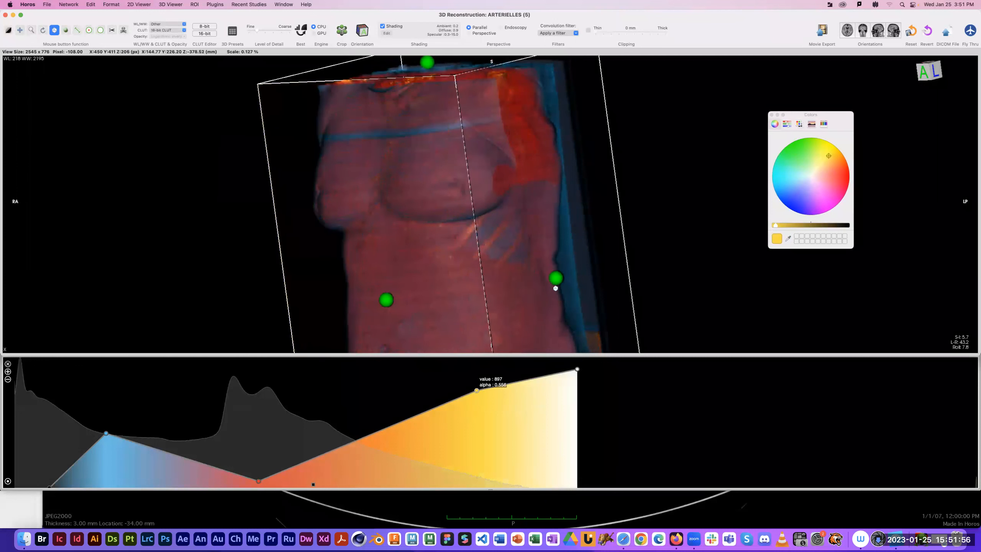
left_click_drag(556, 279, 409, 285)
left_click(341, 31)
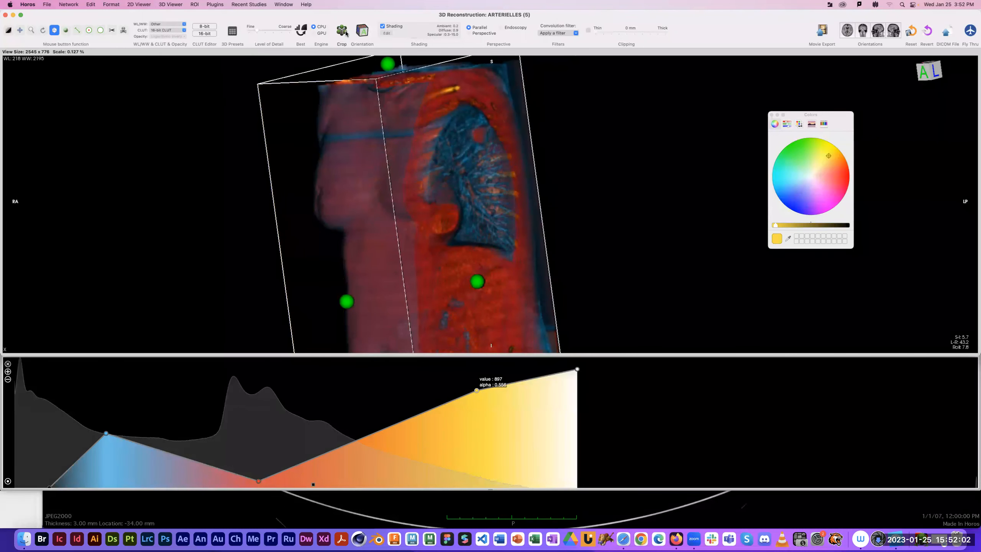
left_click_drag(477, 326, 534, 133)
left_click_drag(547, 282, 602, 235)
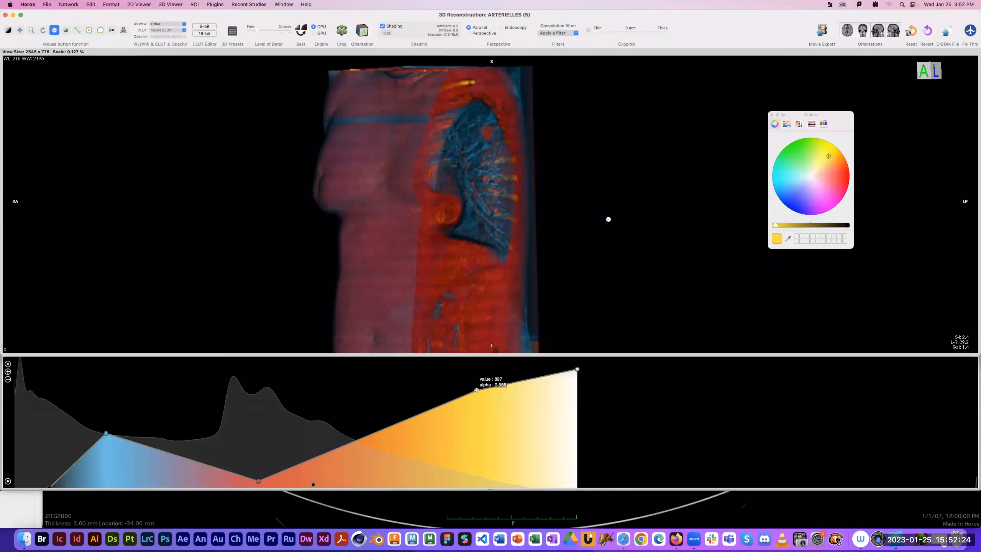
left_click(163, 31)
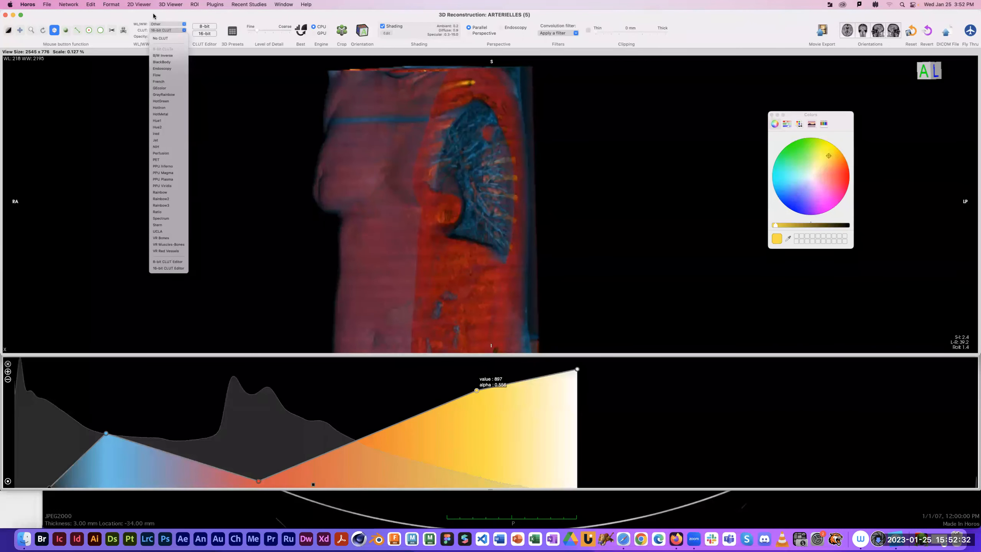
left_click(153, 15)
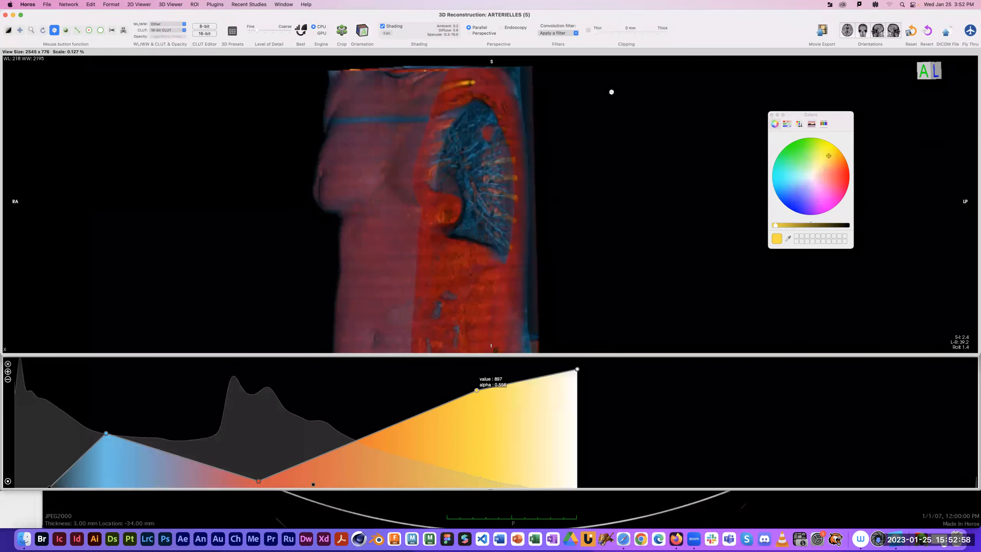
Close the CLUT editor and Colors panel and turn the chest volume back to face forward
left_click(8, 364)
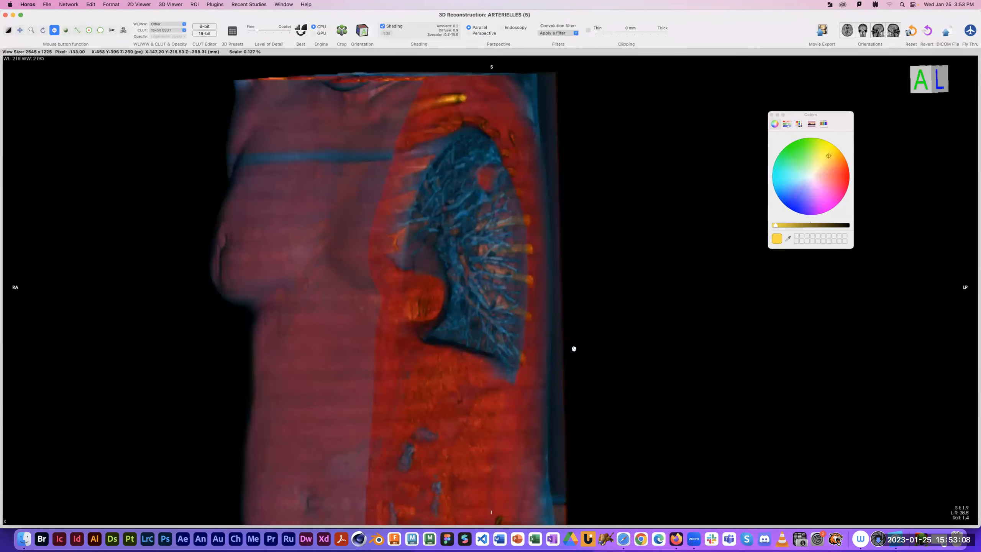
left_click(772, 115)
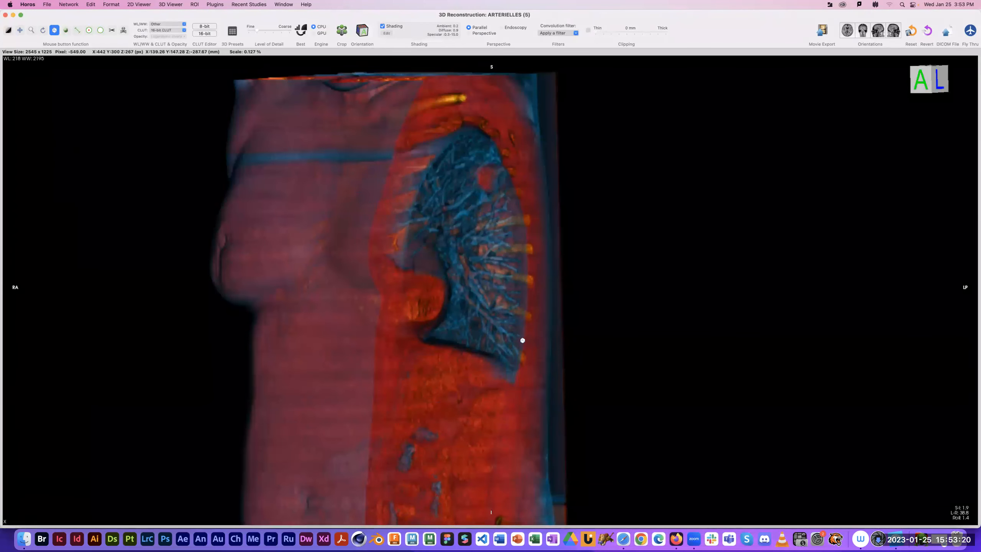
left_click_drag(445, 335, 304, 331)
left_click_drag(453, 340, 631, 385)
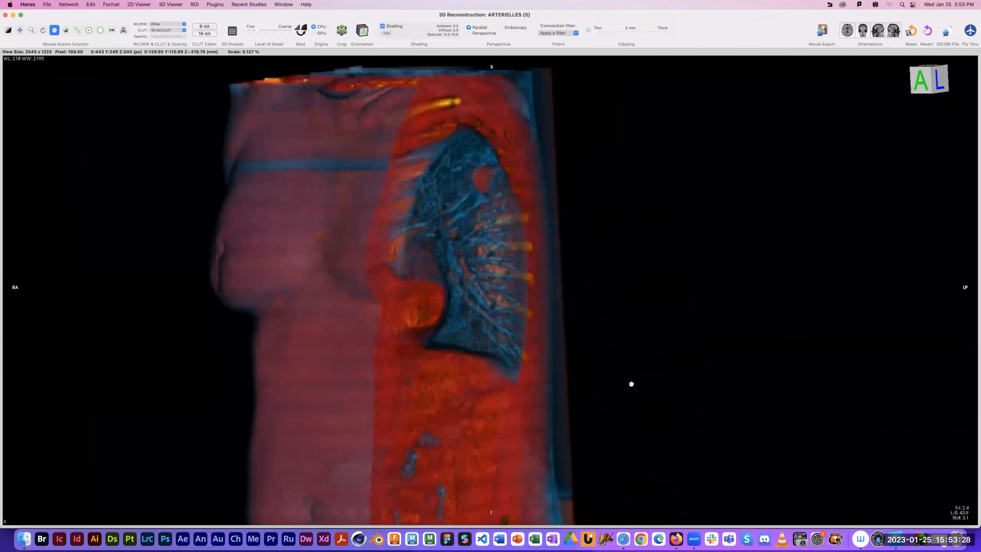
left_click_drag(425, 156, 462, 125)
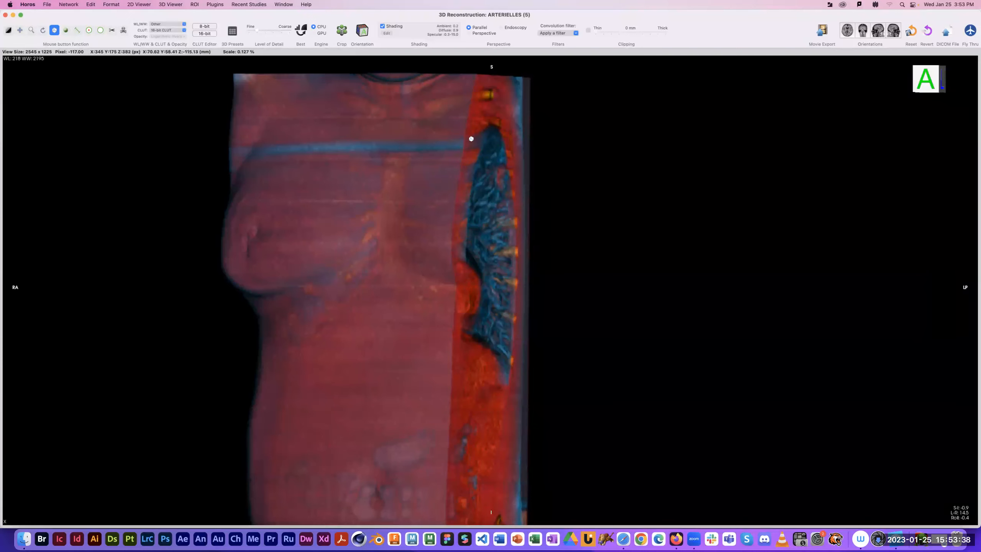
Close the 3D and ARTERIELLES 2D viewers and select the ANGIO CT series
left_click(5, 15)
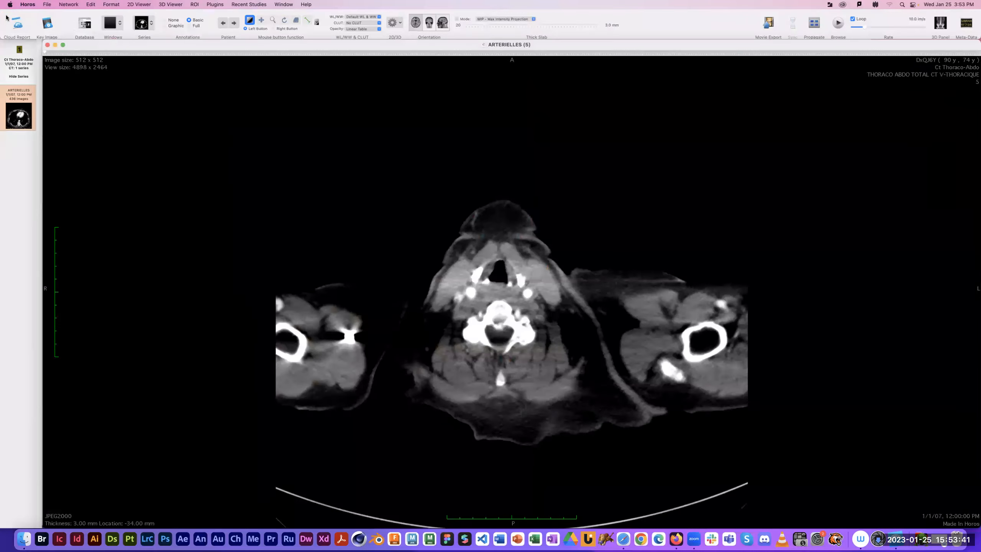
left_click(48, 45)
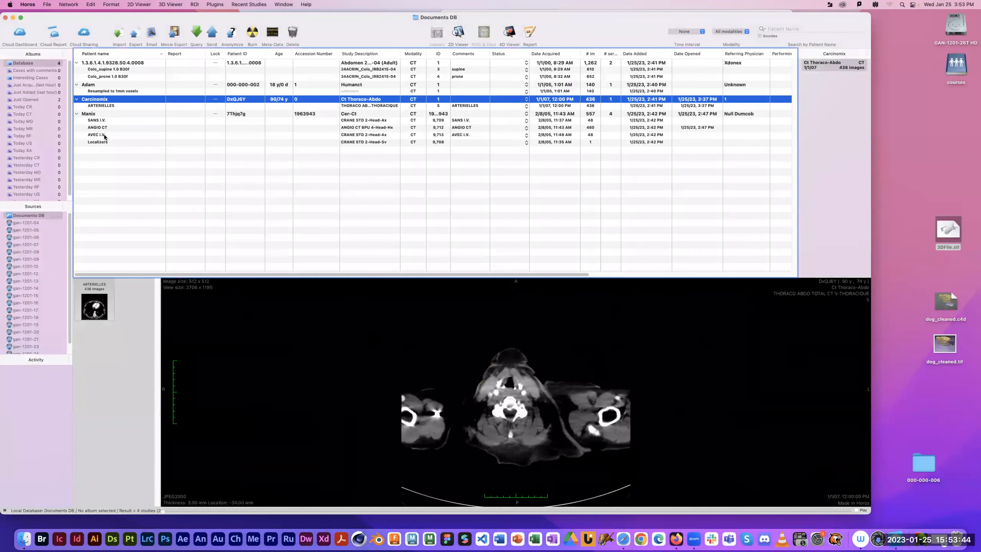
left_click(567, 128)
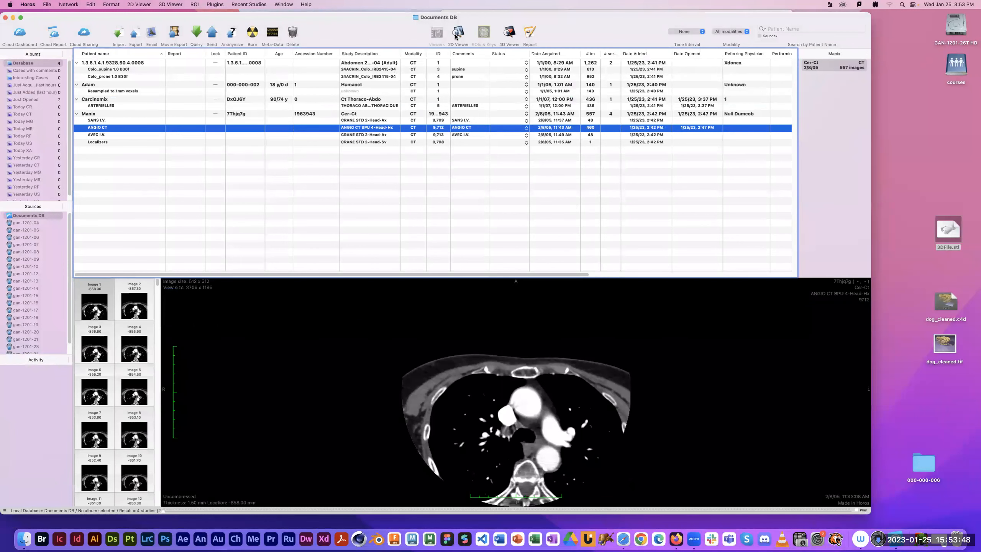
Open the ANGIO CT series in a 2D viewer and start a 3D Volume Rendering
left_click_drag(724, 27, 725, 38)
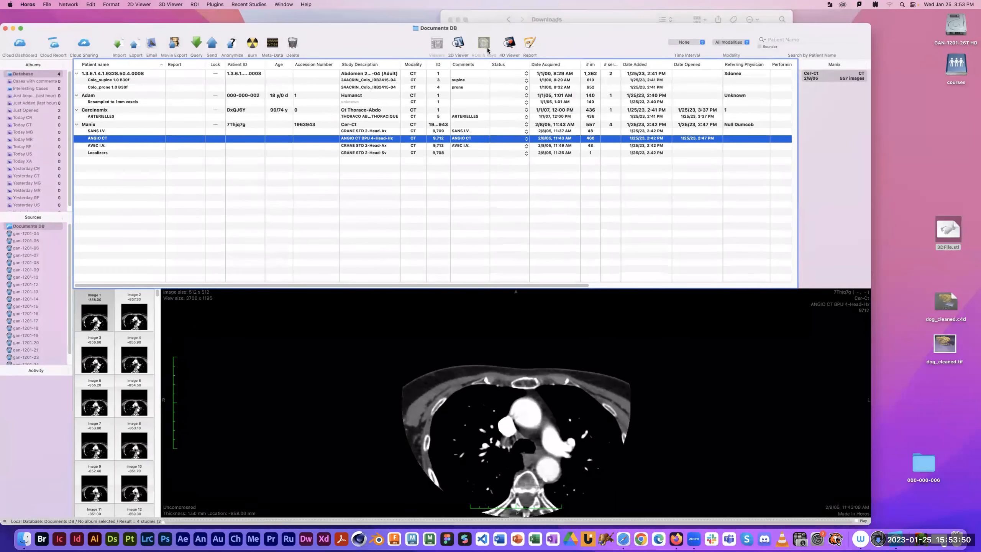
left_click(458, 44)
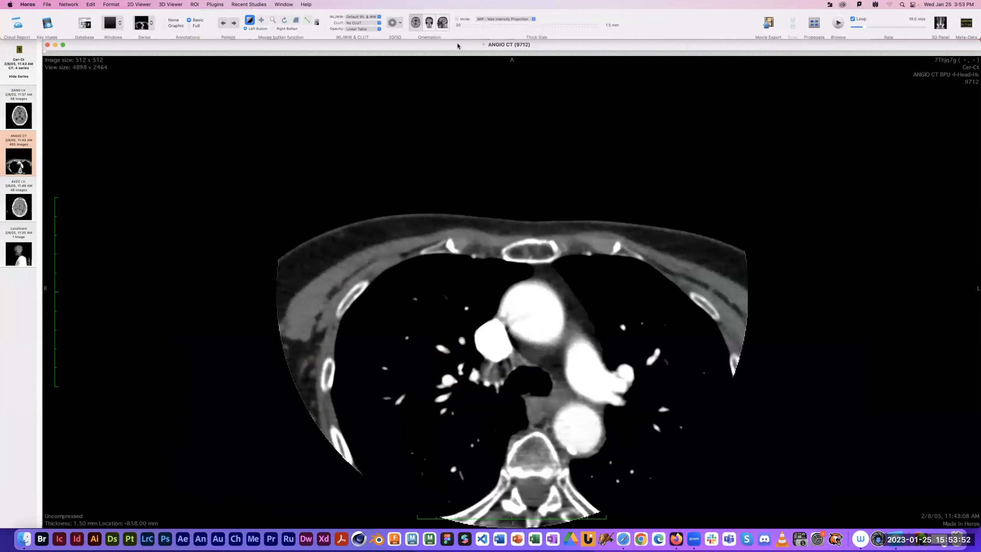
left_click(399, 27)
left_click(414, 97)
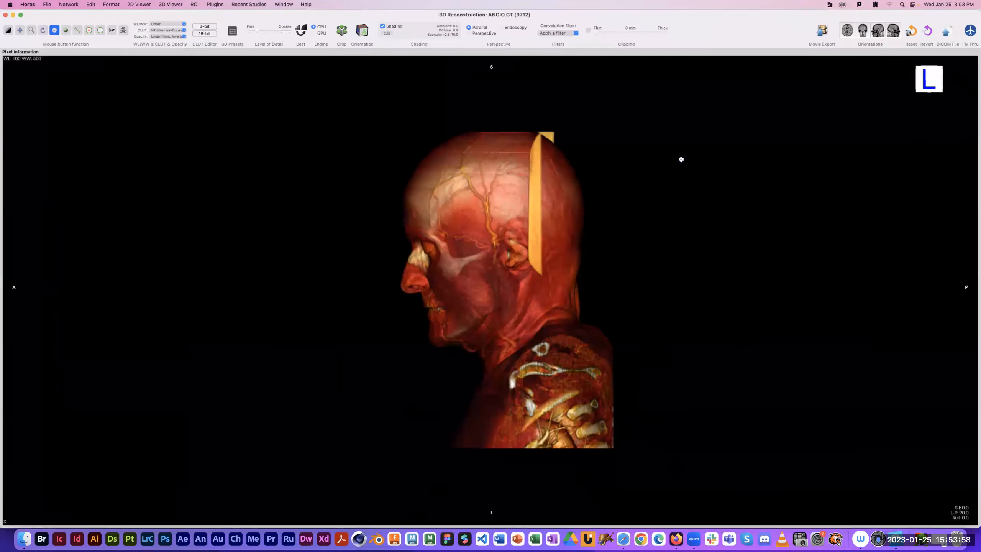
Turn the head to face forward and adjust window level to reveal the skin surface
left_click_drag(467, 254, 659, 266)
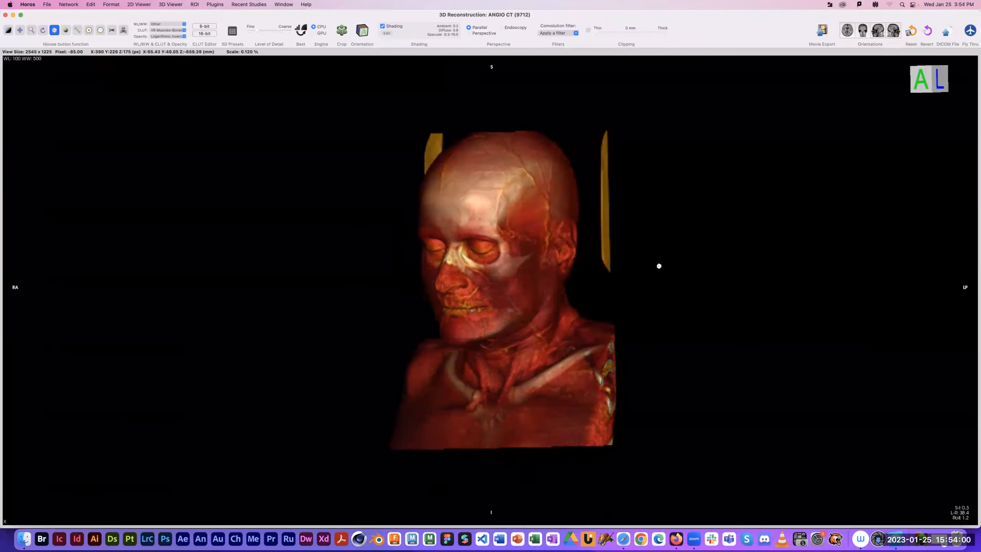
left_click_drag(532, 219, 625, 217)
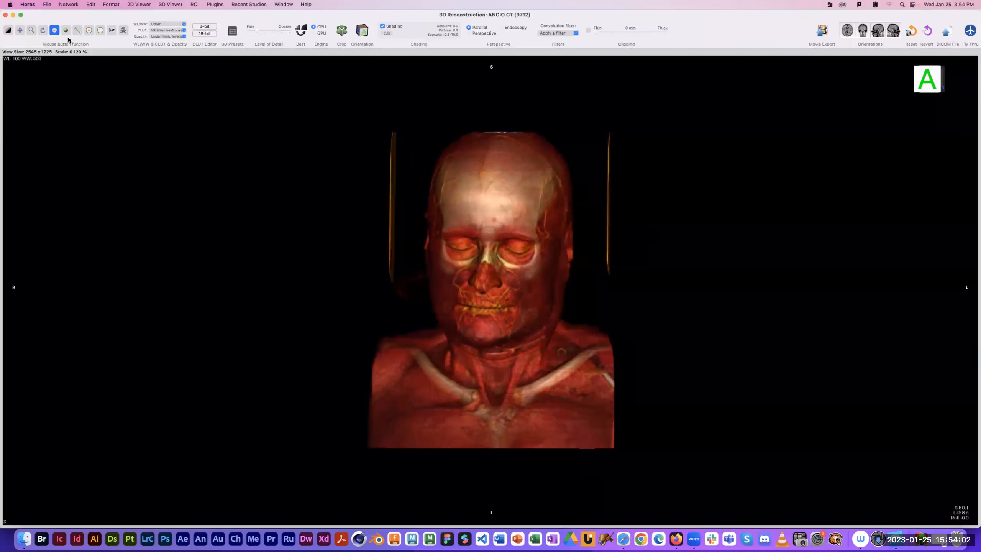
left_click(8, 30)
left_click_drag(472, 236, 506, 352)
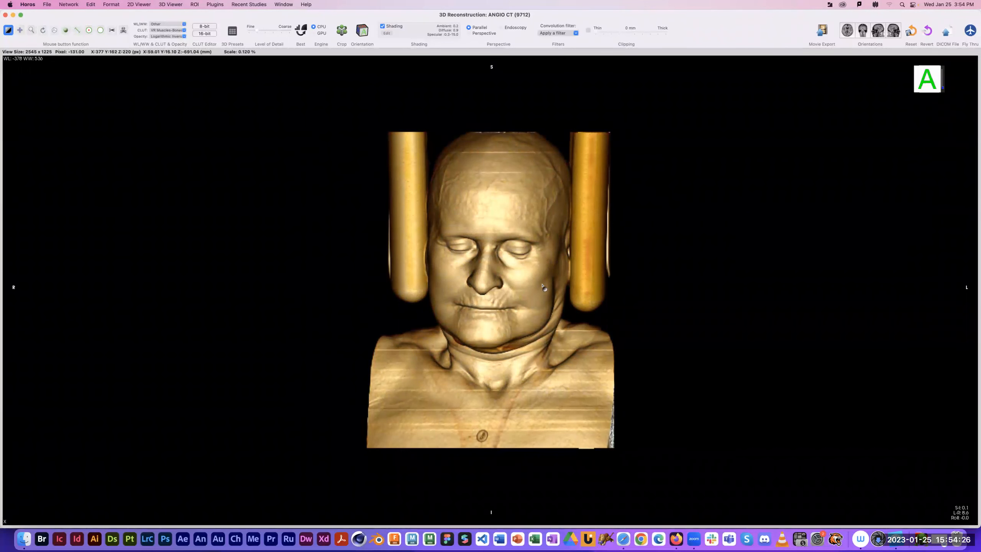
Tilt the head slightly and draw a scissors outline around the right head-holder cylinder
left_click(54, 30)
left_click_drag(467, 336, 550, 363)
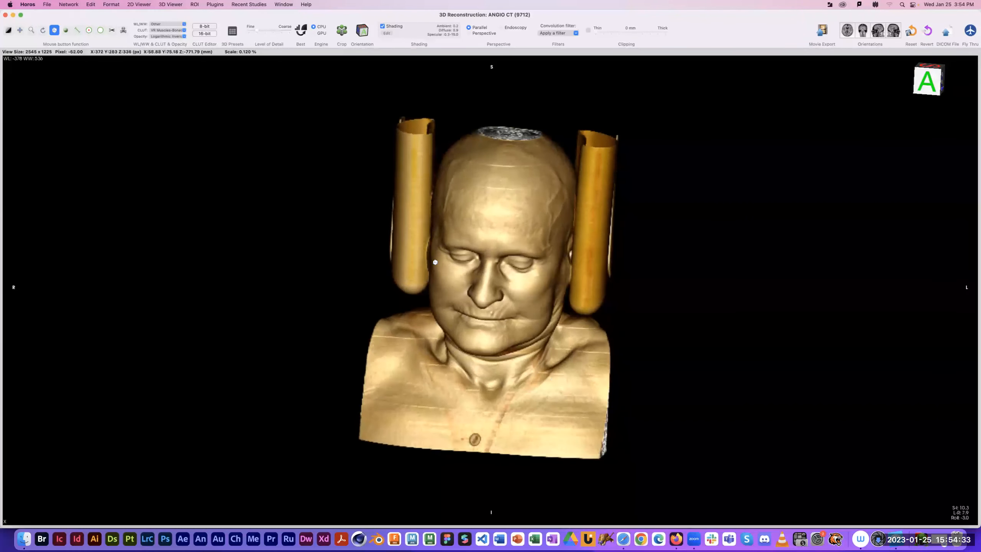
left_click(112, 31)
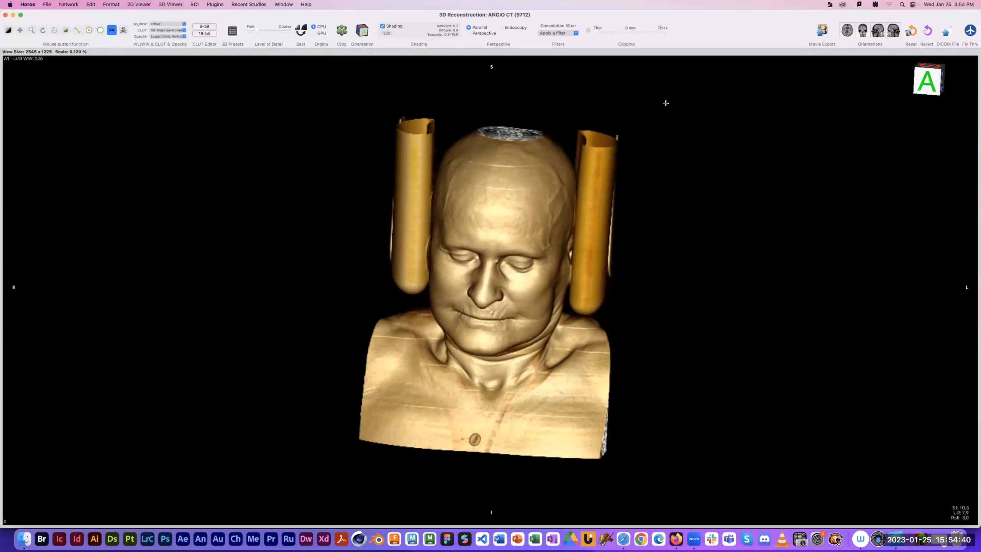
mouse_move(627, 92)
left_mouse_down()
mouse_move(586, 94)
mouse_move(570, 120)
mouse_move(582, 204)
mouse_move(576, 307)
mouse_move(591, 321)
mouse_move(637, 309)
mouse_move(660, 125)
left_mouse_up()
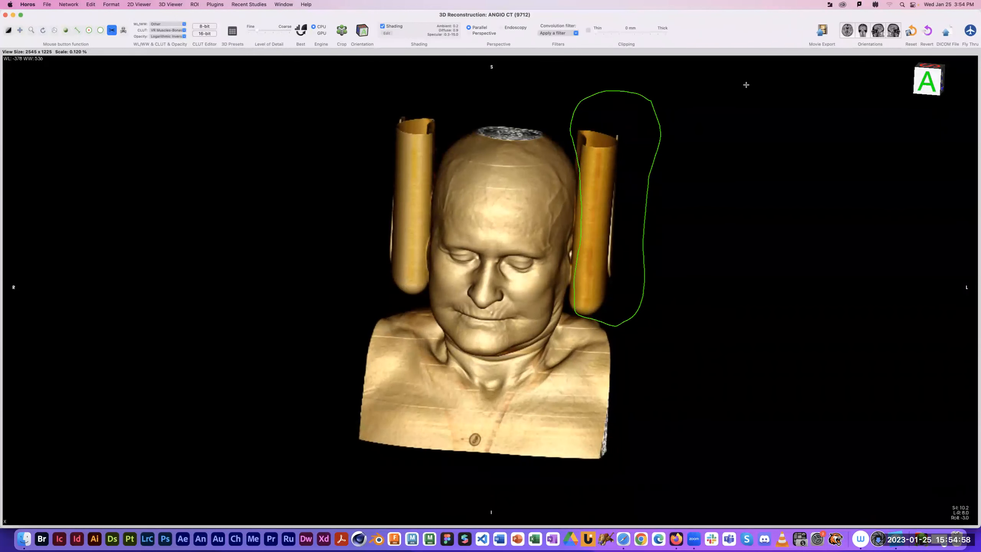
Cut the outlined cylinder out and rotate the head toward a left profile
key("BackSpace")
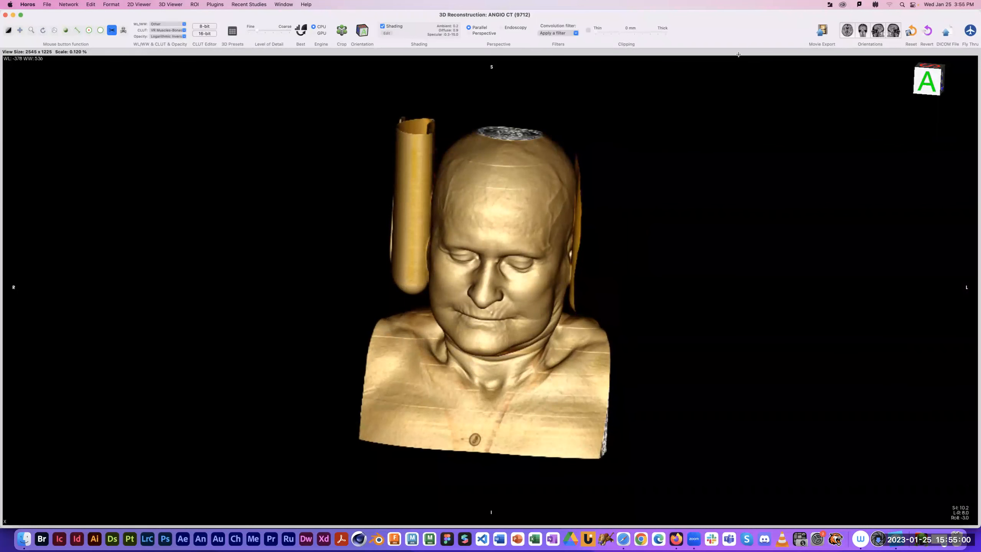
left_click(55, 30)
left_click_drag(614, 305, 402, 257)
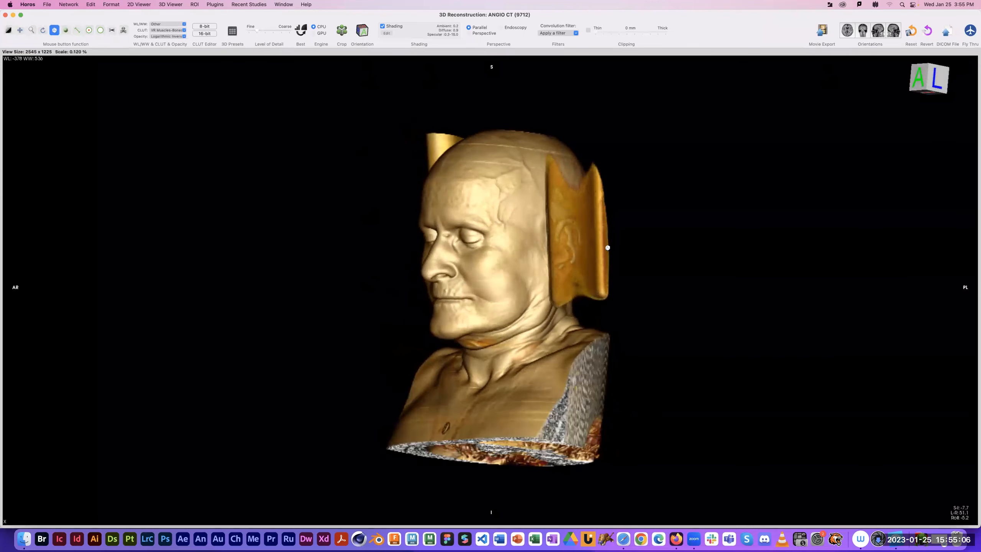
left_click_drag(618, 225, 527, 403)
Outline the remaining holder piece beside the head and cut it away
left_click(112, 30)
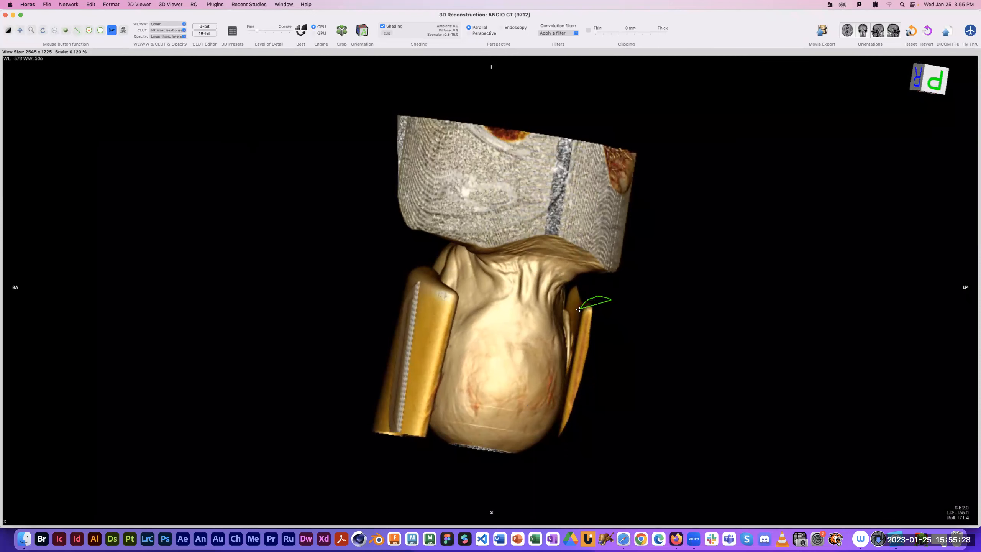
mouse_move(577, 325)
left_mouse_down()
mouse_move(556, 423)
mouse_move(567, 474)
mouse_move(639, 308)
left_mouse_up()
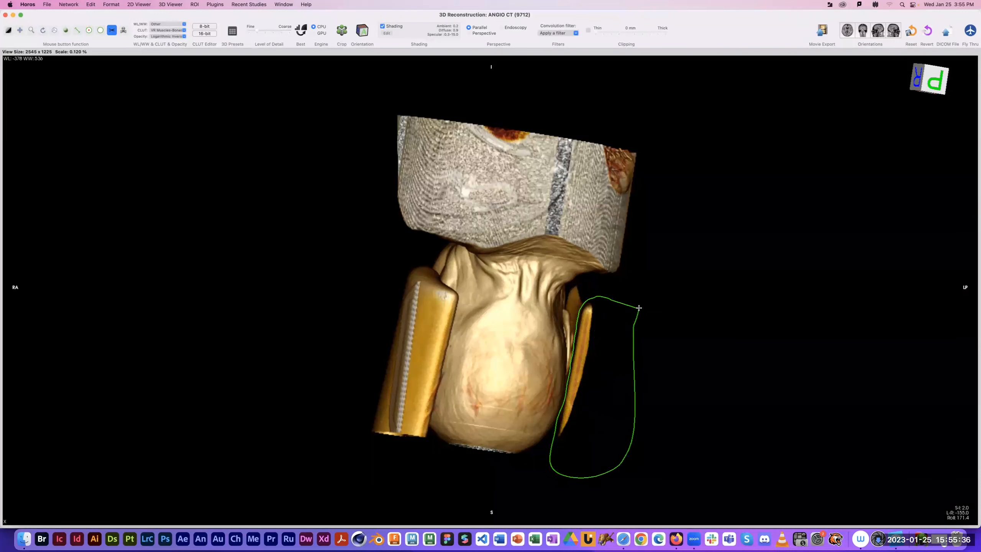
key("Delete")
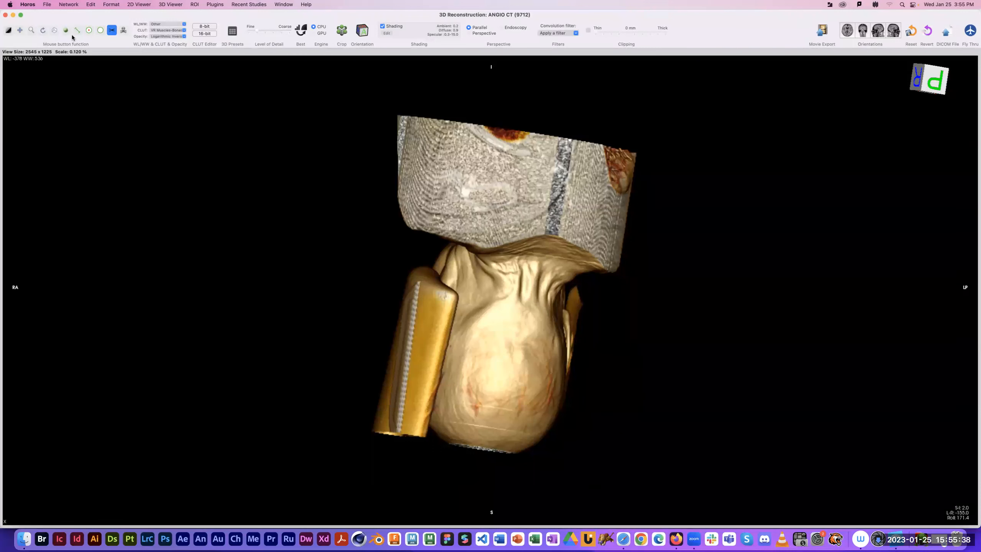
Zoom in toward the neck, turn to the side, and cut away the holder piece beside the ear
left_click(54, 30)
mouse_move(509, 332)
left_mouse_down()
mouse_move(526, 332)
mouse_move(491, 331)
left_mouse_up()
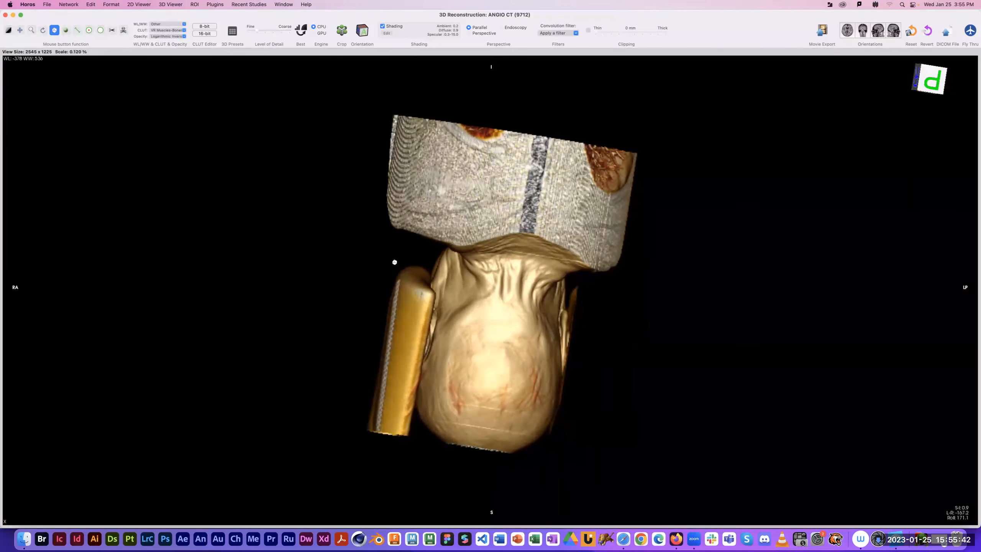
right_click_drag(595, 417, 444, 185)
middle_click_drag(635, 371, 508, 268)
left_click_drag(507, 268, 498, 288)
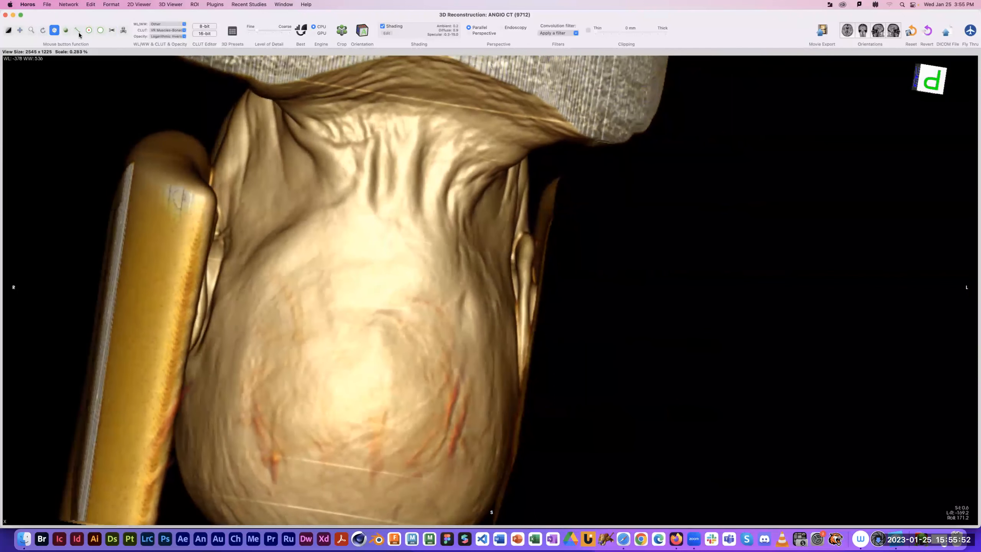
left_click(110, 31)
mouse_move(557, 169)
left_mouse_down()
mouse_move(533, 213)
mouse_move(534, 315)
mouse_move(585, 334)
mouse_move(607, 198)
left_mouse_up()
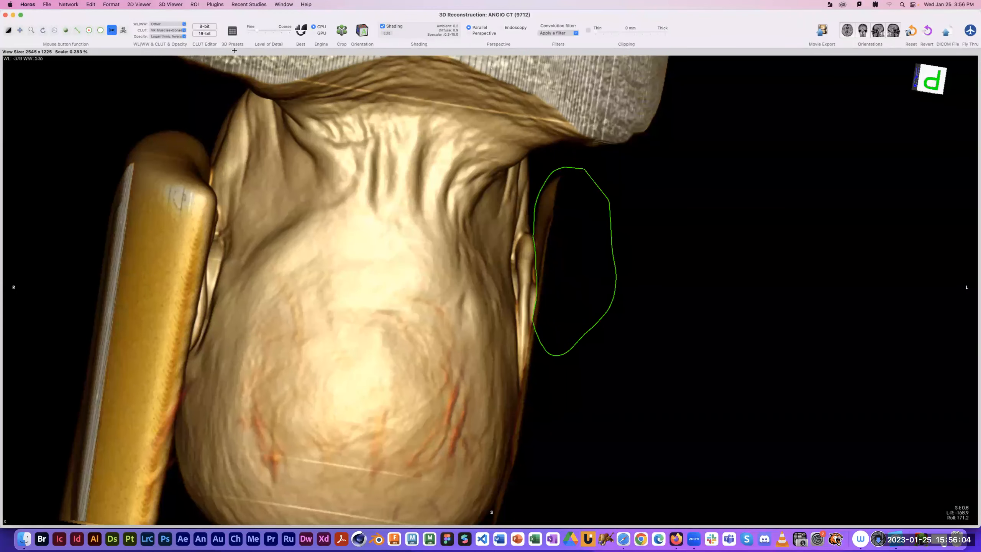
key("Return")
Cut away the holder strip across the top of the head, then turn the head to face forward
left_click(54, 30)
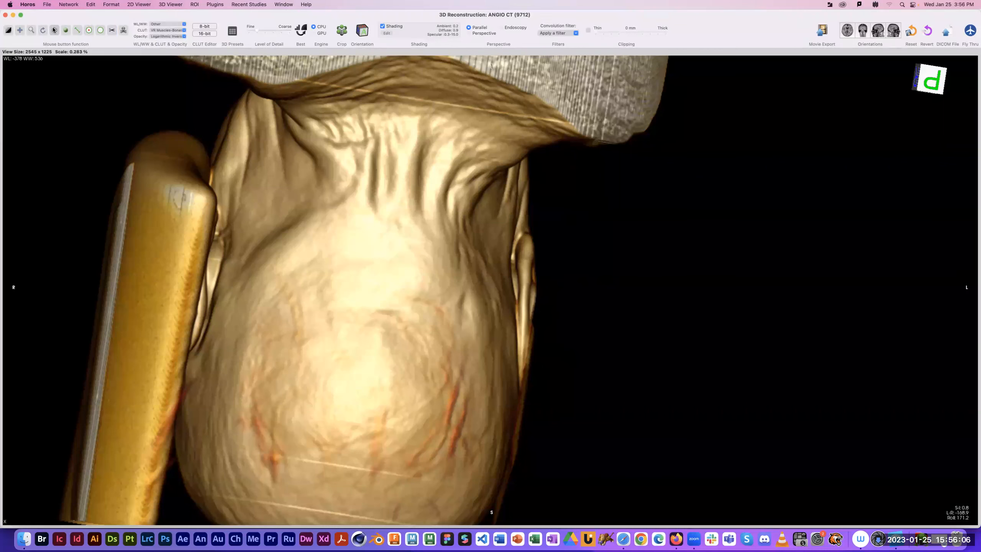
left_click_drag(549, 304, 599, 332)
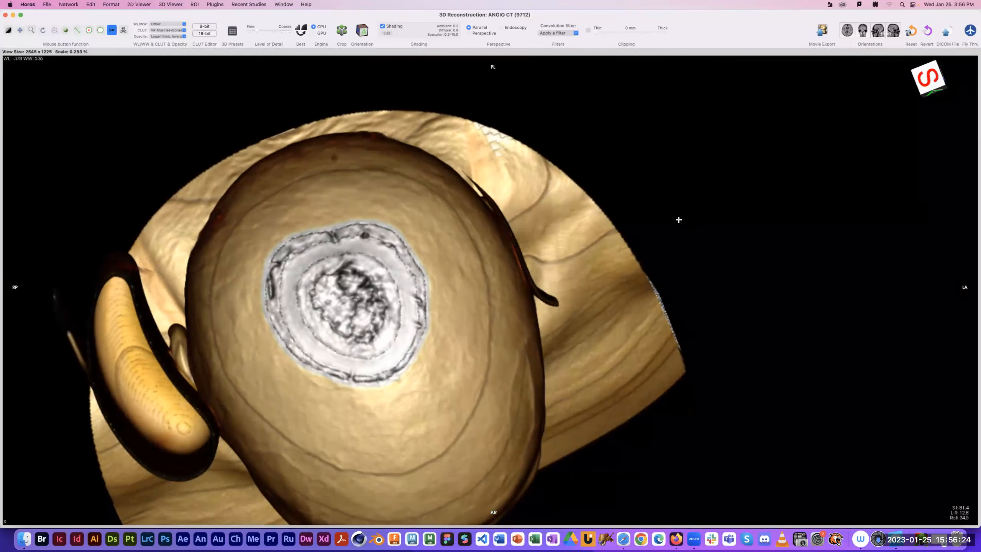
mouse_move(678, 222)
left_mouse_down()
mouse_move(635, 290)
mouse_move(555, 334)
mouse_move(540, 325)
mouse_move(531, 280)
mouse_move(462, 166)
mouse_move(608, 102)
left_mouse_up()
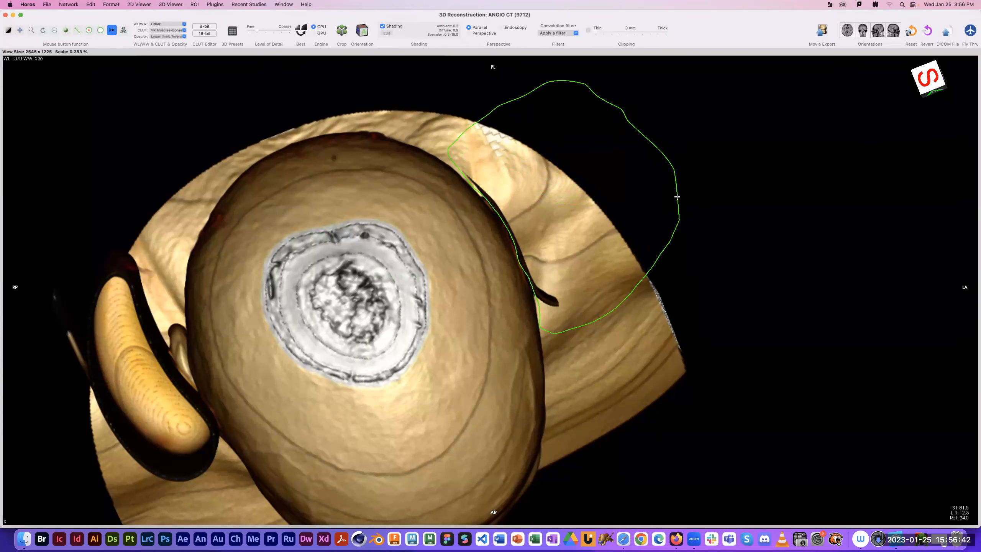
key("Return")
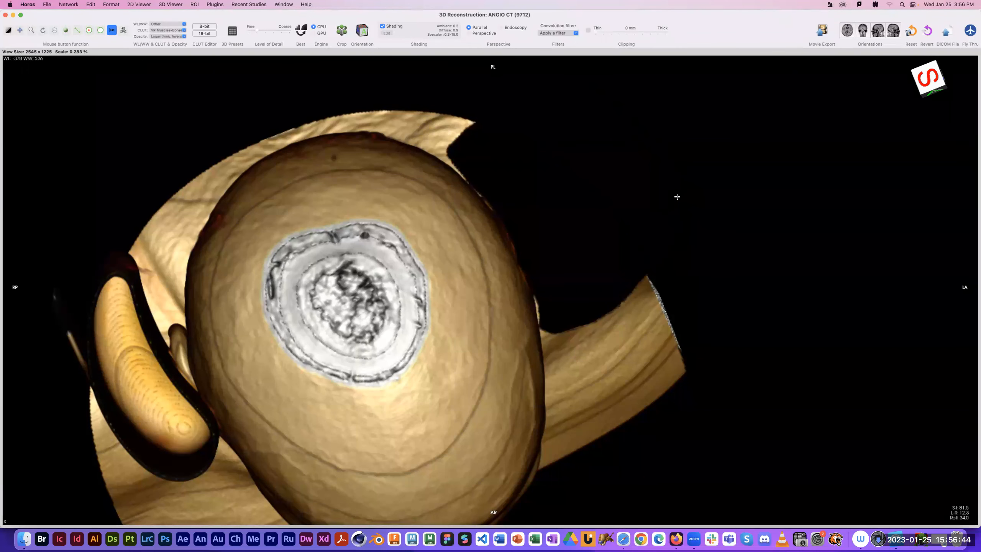
left_click(54, 30)
left_click_drag(386, 270, 397, 163)
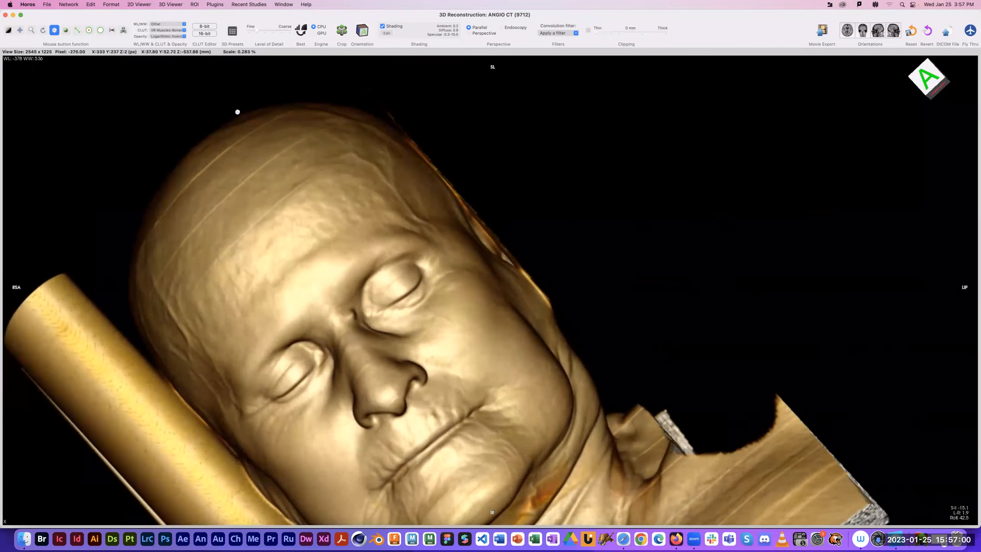
Cut away the leftover holder fragment above the head with the Scissors tool
left_click(112, 31)
mouse_move(452, 85)
left_mouse_down()
mouse_move(375, 93)
mouse_move(452, 191)
mouse_move(494, 188)
left_mouse_up()
left_click_drag(499, 152, 491, 106)
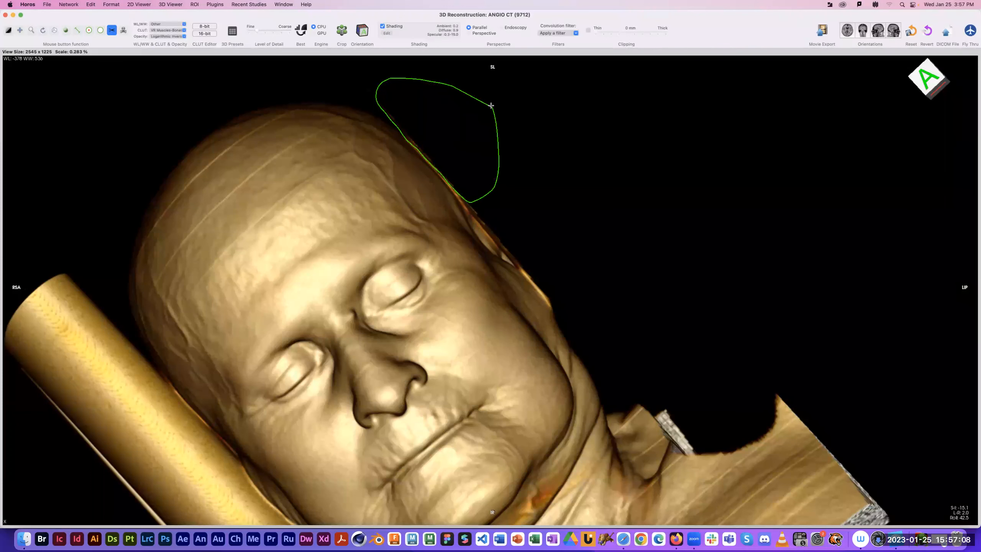
key("Return")
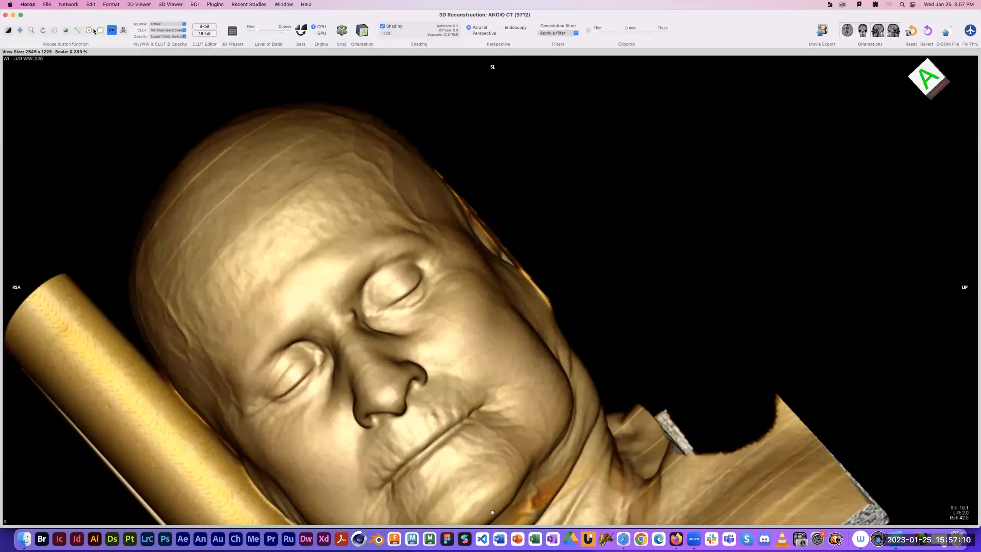
Rotate and zoom out to show the whole head in a three-quarter frontal view
left_click(54, 31)
left_click_drag(425, 309, 410, 231)
right_click_drag(444, 286, 606, 384)
left_click_drag(479, 360, 333, 364)
left_click_drag(445, 327, 420, 319)
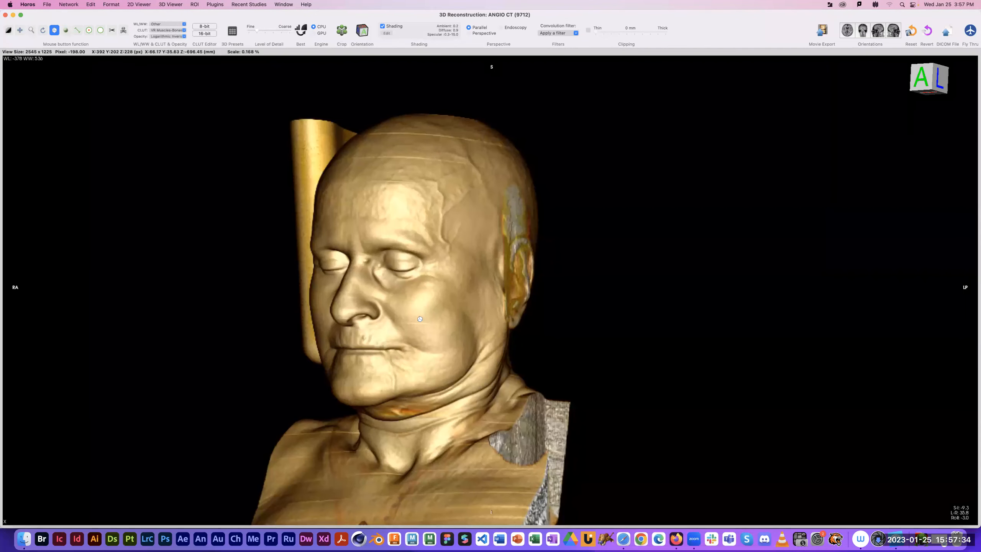
Apply the CT - Bone window preset and widen the window width to 1806
key("w")
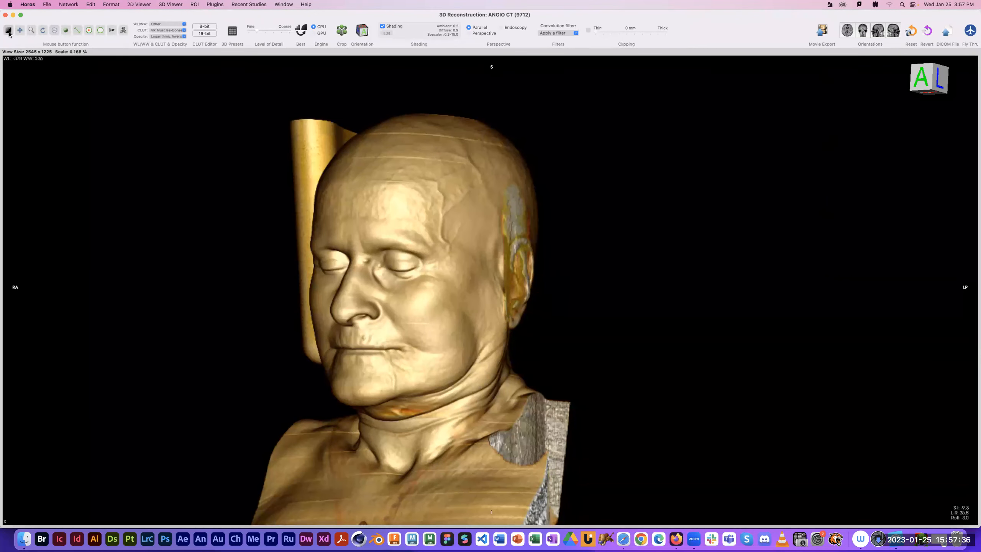
mouse_move(431, 294)
left_mouse_down()
mouse_move(402, 290)
mouse_move(476, 351)
mouse_move(401, 319)
mouse_move(394, 348)
mouse_move(391, 294)
mouse_move(404, 283)
mouse_move(342, 294)
mouse_move(410, 295)
mouse_move(342, 298)
mouse_move(379, 303)
left_mouse_up()
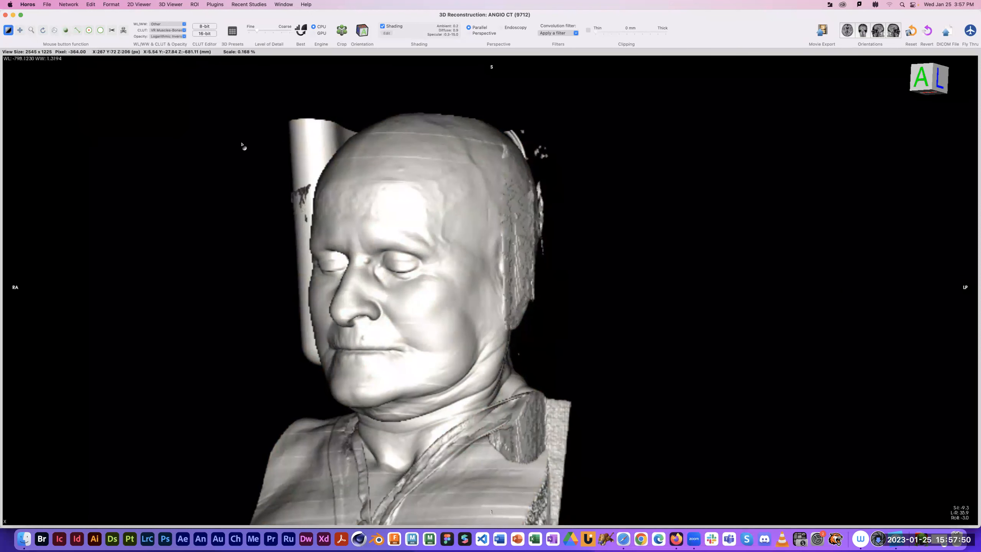
left_click(170, 24)
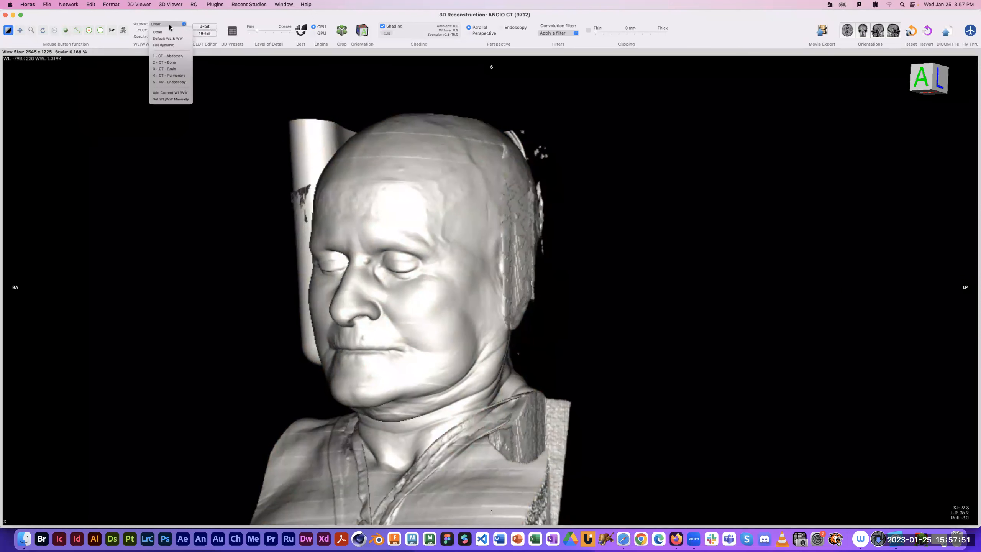
left_click(164, 62)
mouse_move(384, 229)
left_mouse_down()
mouse_move(402, 232)
mouse_move(399, 219)
mouse_move(405, 225)
mouse_move(377, 228)
mouse_move(407, 232)
left_mouse_up()
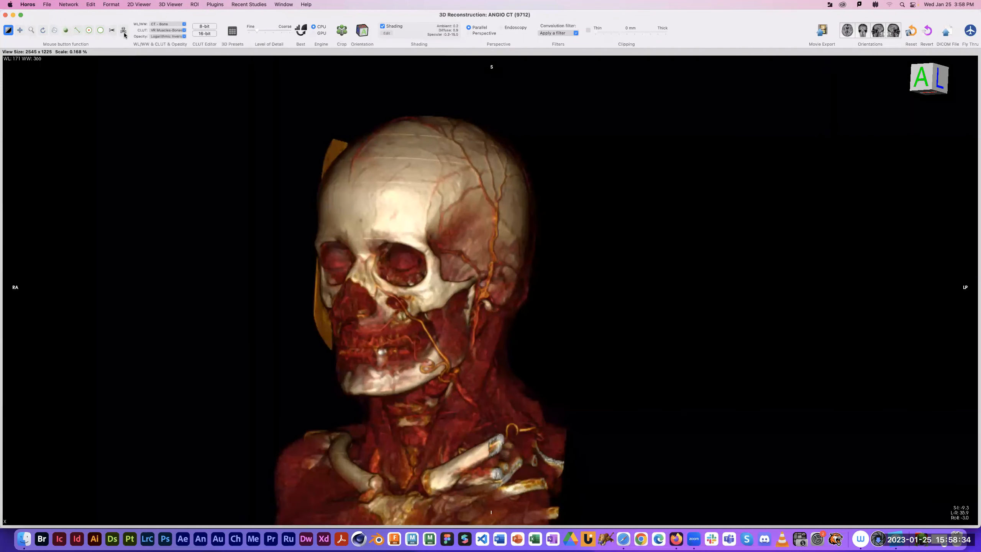
Remove the skull and jaw bones, then brighten the vessels to level 177, width 333
left_click(123, 31)
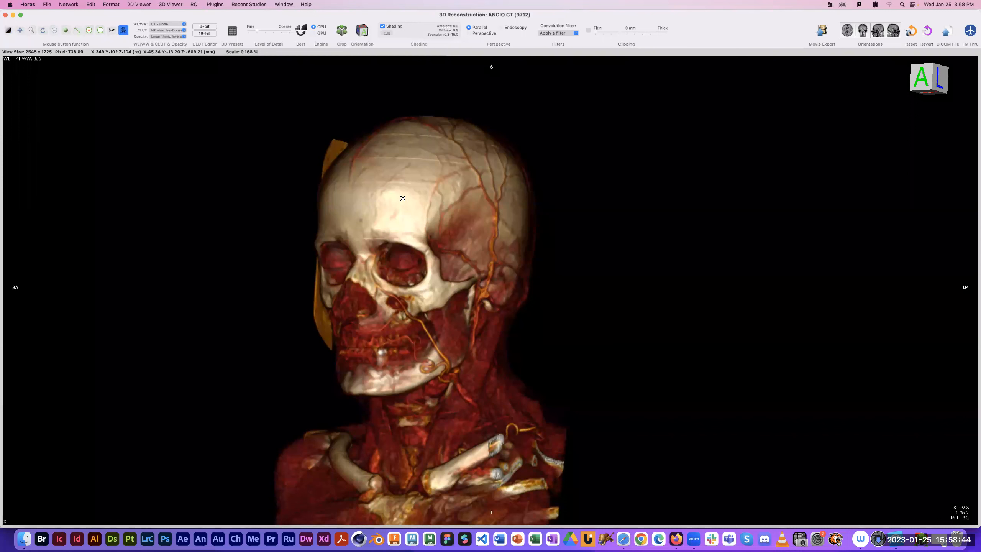
left_click(402, 198)
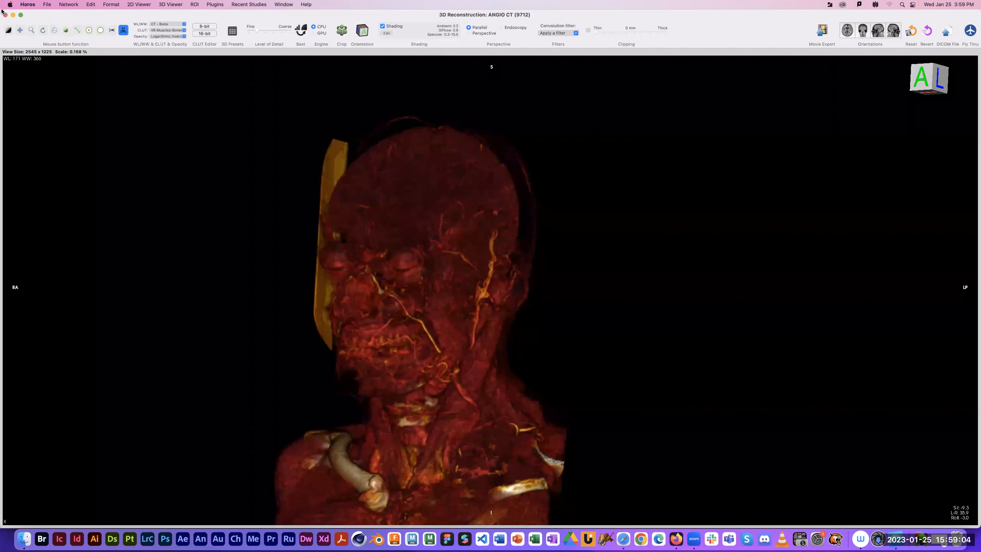
left_click(8, 30)
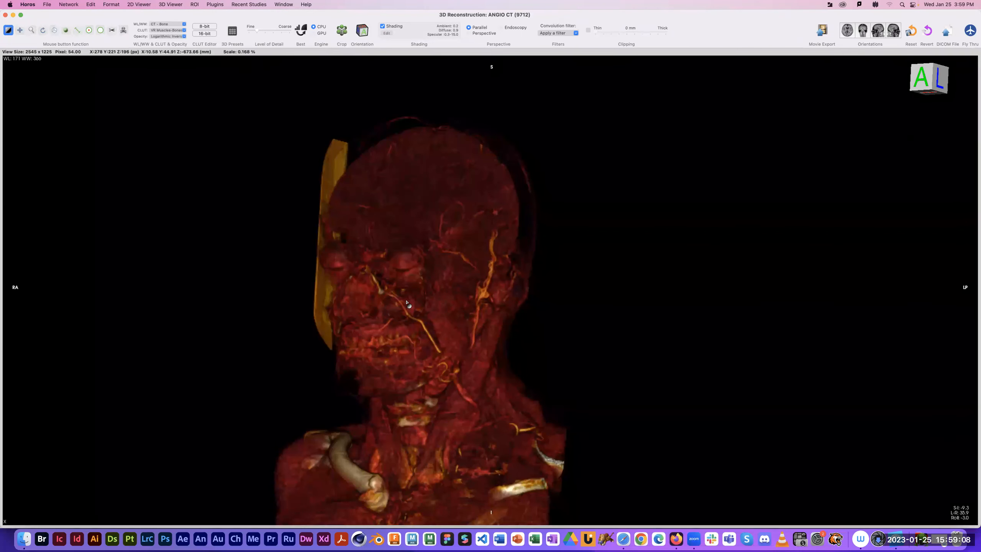
left_click_drag(420, 306, 406, 304)
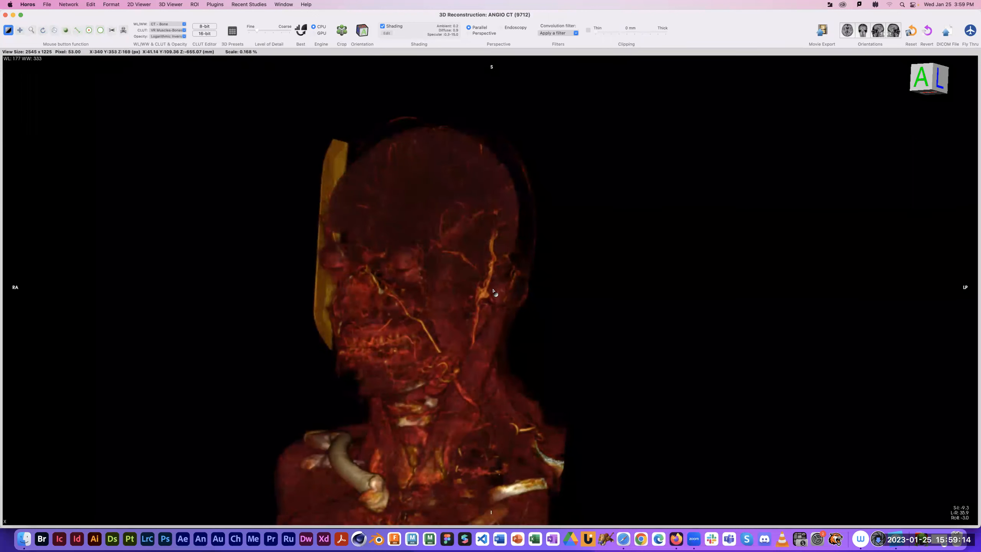
left_click(54, 30)
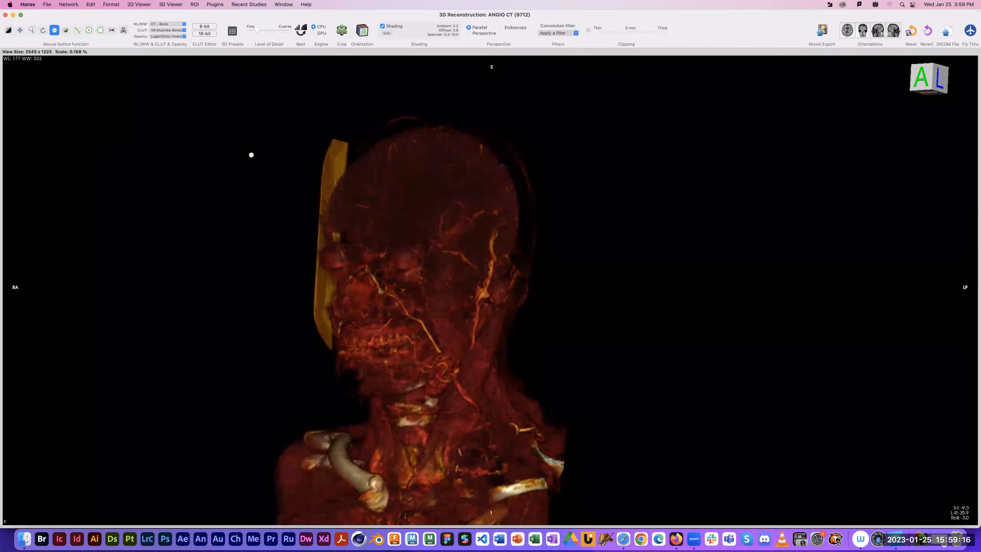
left_click_drag(500, 343, 614, 299)
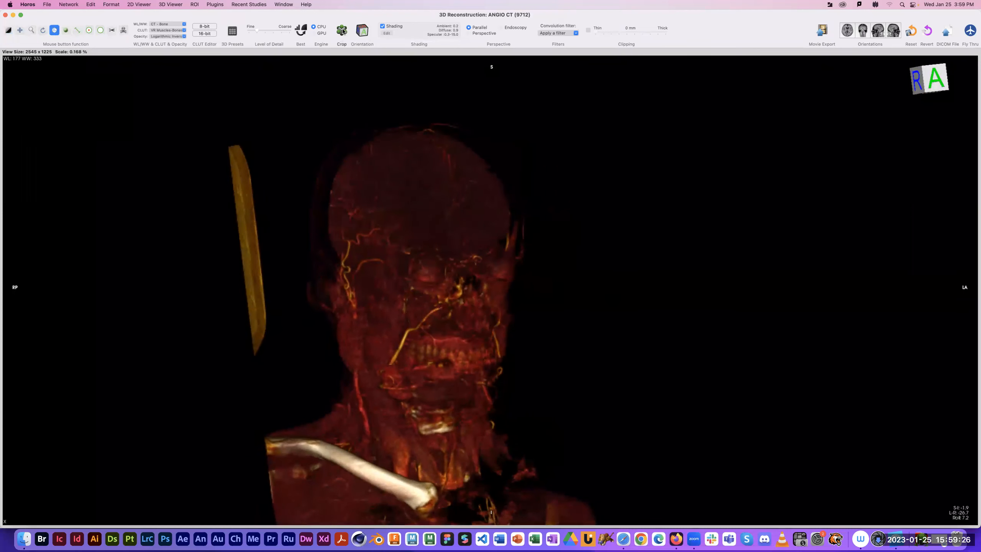
Crop the top of the skull off the volume by lowering the crop box's top handle
left_click(341, 31)
left_click_drag(399, 135, 405, 217)
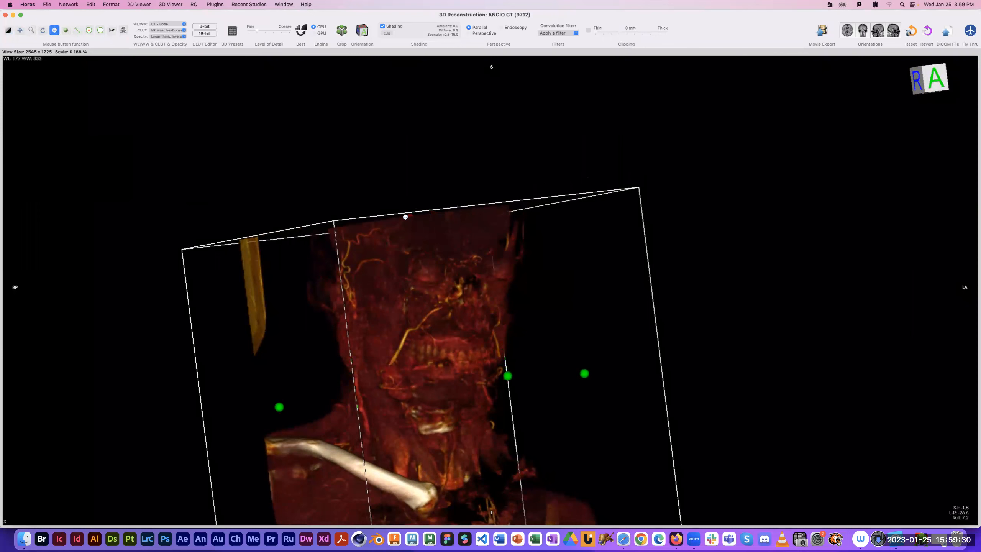
left_click(341, 31)
Rotate to a frontal view and centre the neck and facial vessels
left_click_drag(463, 240, 501, 265)
left_click(20, 30)
left_click_drag(412, 316, 463, 206)
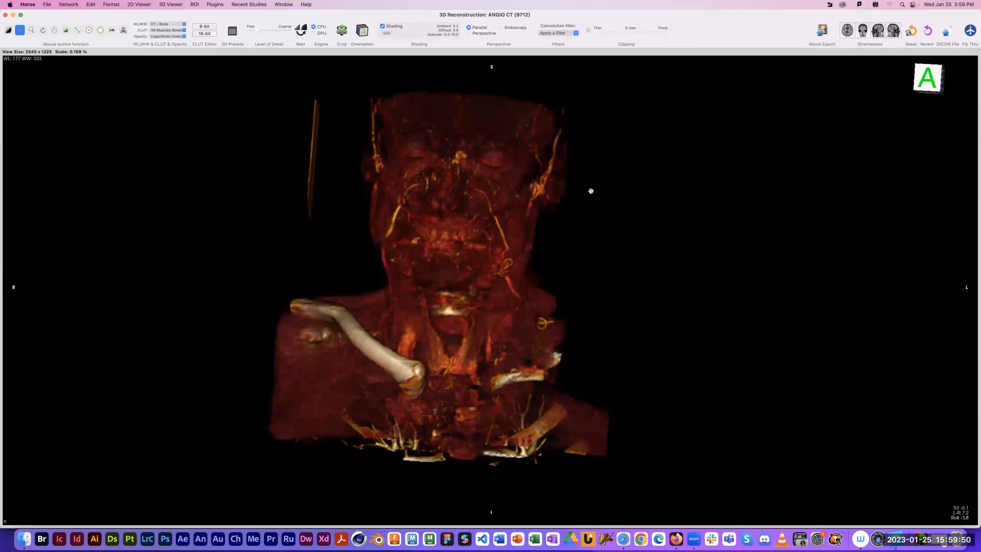
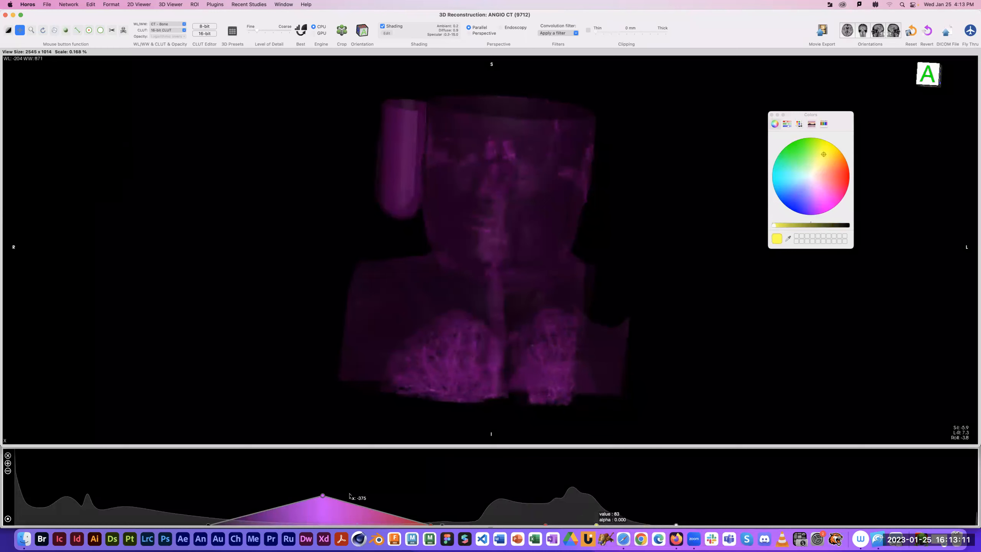
Narrow the purple opacity triangle into a tall peak (~0.87 at -454) with its right base at -384
left_click_drag(323, 496, 321, 477)
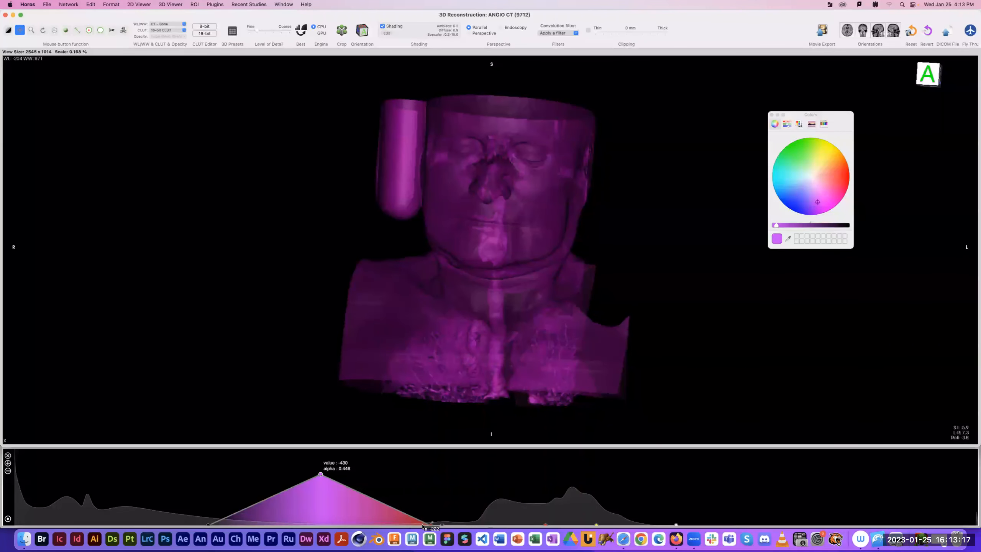
left_click_drag(432, 527, 392, 532)
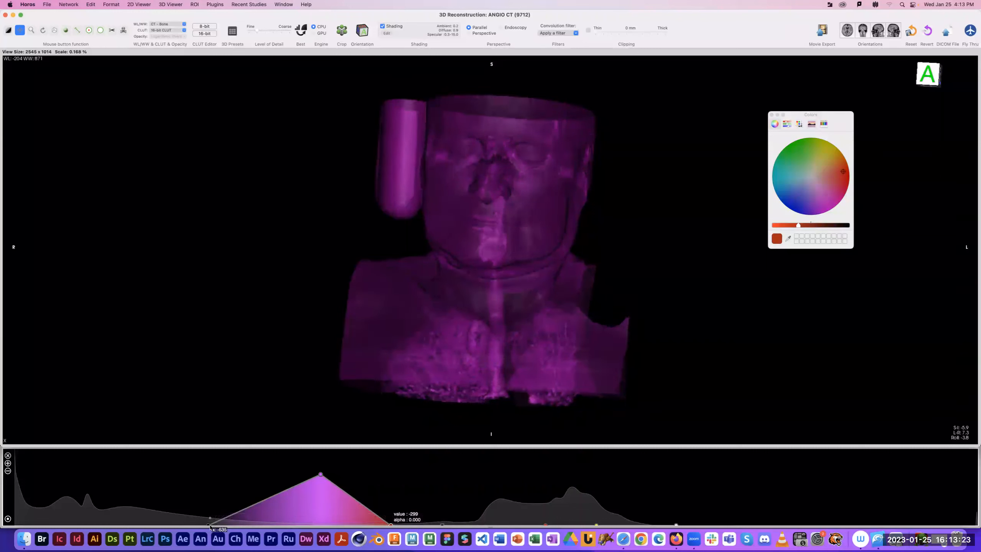
left_click_drag(209, 526, 295, 543)
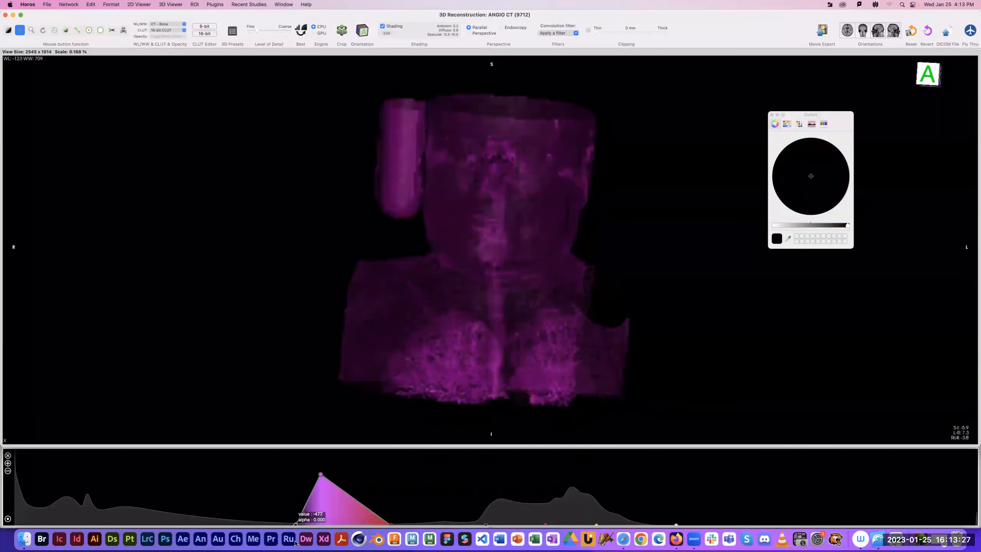
mouse_move(321, 474)
left_mouse_down()
mouse_move(342, 468)
mouse_move(300, 468)
mouse_move(307, 481)
left_mouse_up()
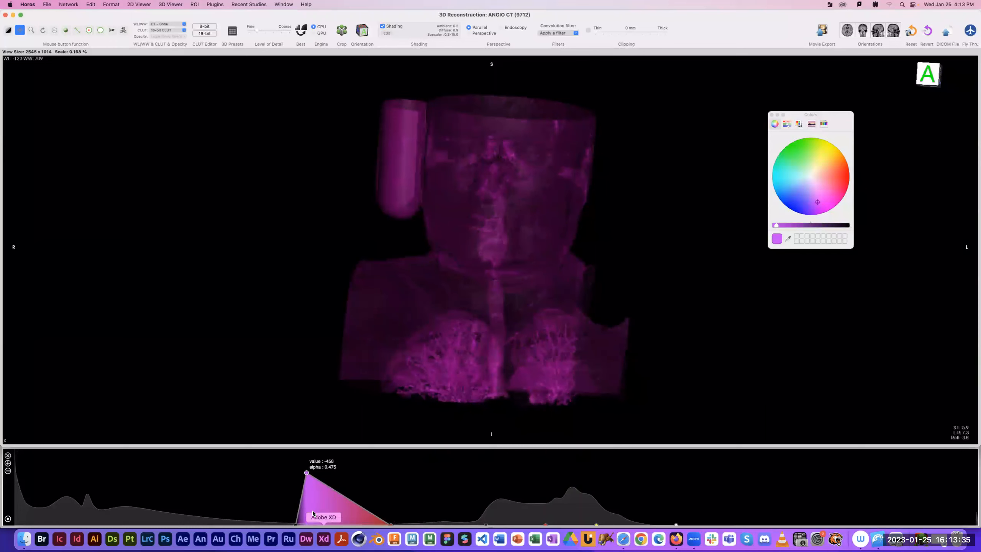
left_click_drag(391, 526, 286, 530)
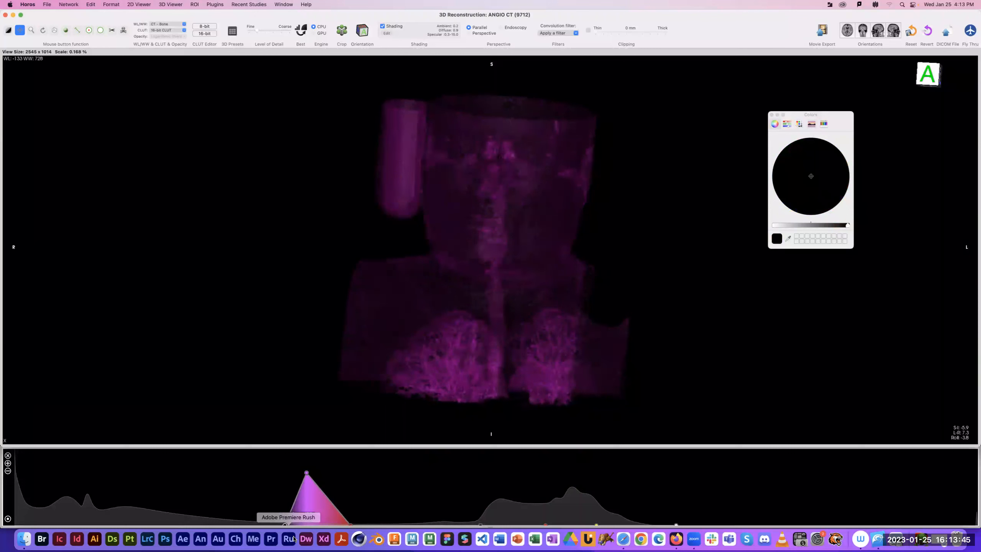
left_click_drag(307, 474, 308, 454)
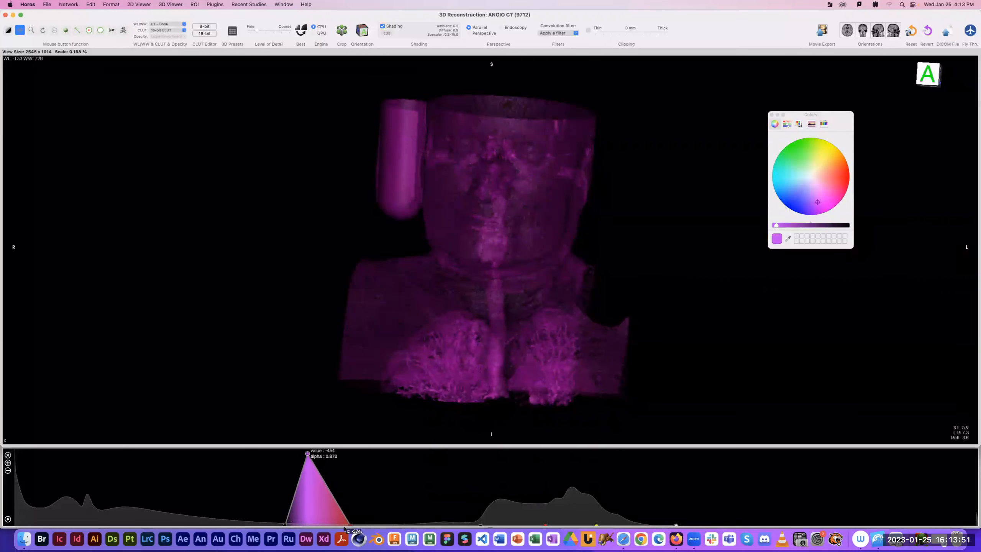
left_click_drag(351, 526, 346, 527)
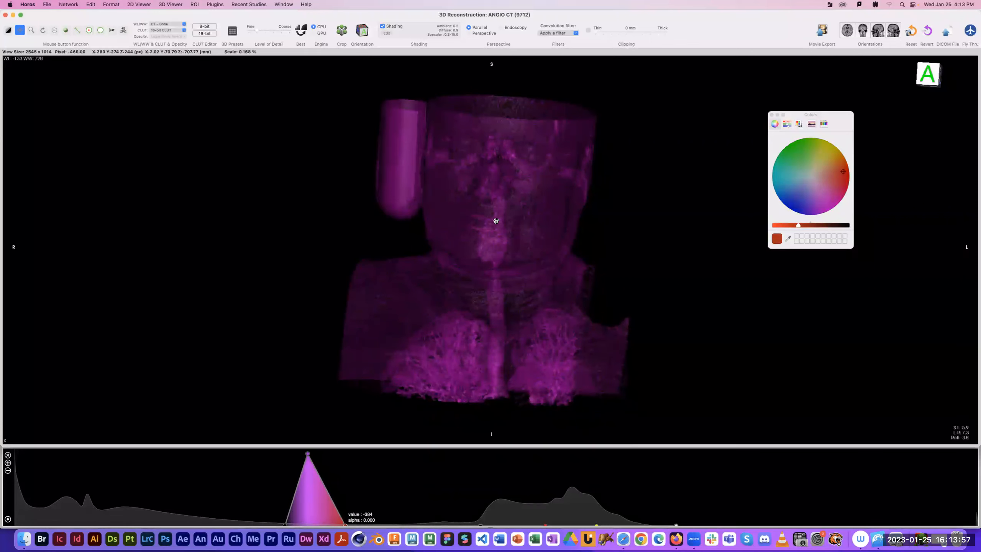
left_click(55, 30)
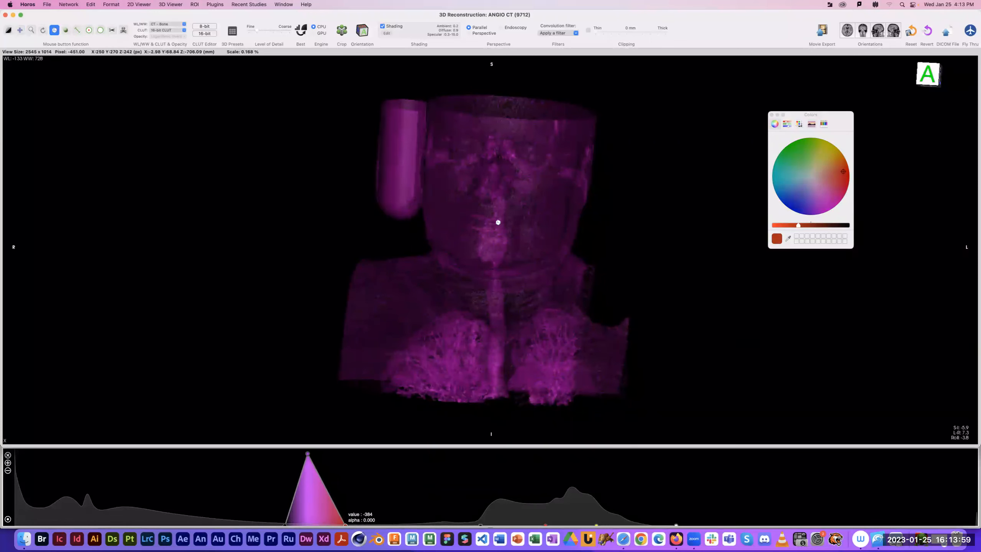
left_click_drag(465, 230, 530, 201)
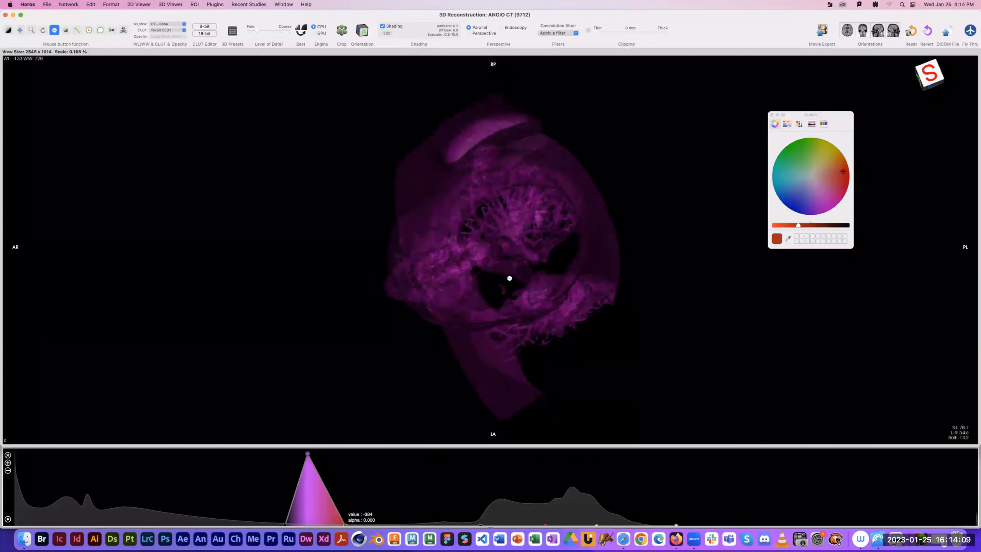
left_click_drag(504, 269, 534, 140)
left_click_drag(566, 247, 581, 266)
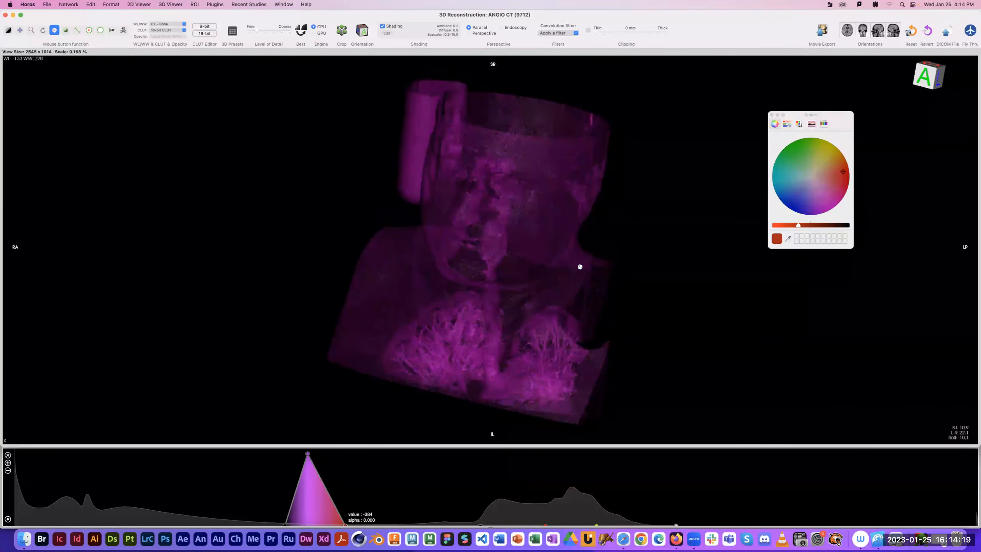
left_click_drag(595, 379, 734, 346)
left_click_drag(438, 313, 465, 344)
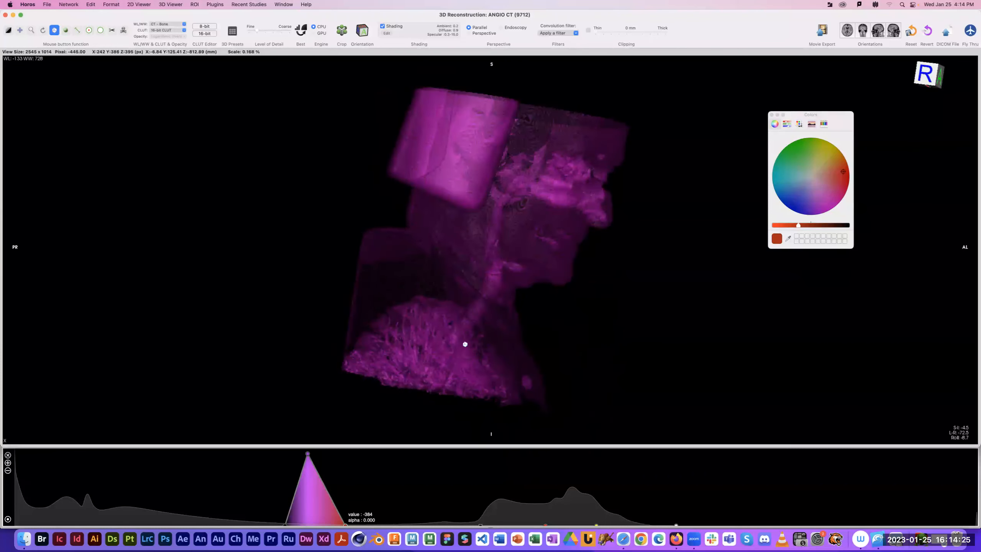
mouse_move(556, 341)
left_mouse_down()
mouse_move(475, 340)
mouse_move(541, 345)
left_mouse_up()
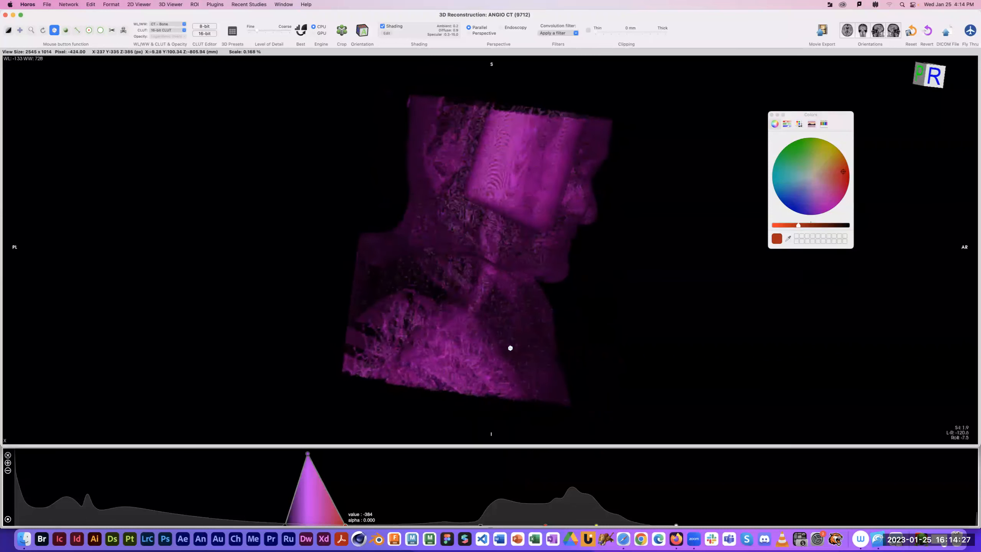
left_click_drag(582, 307, 624, 321)
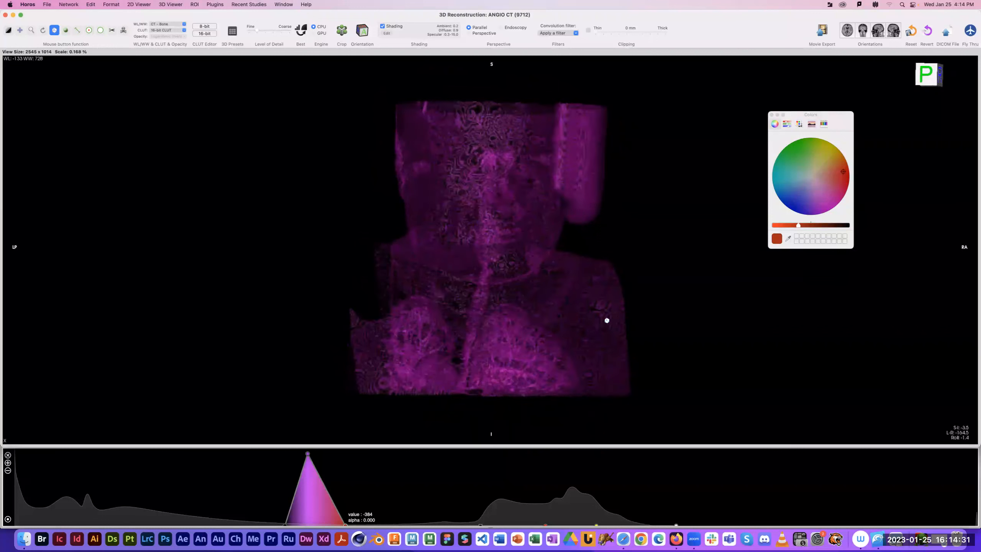
left_click_drag(542, 251, 398, 172)
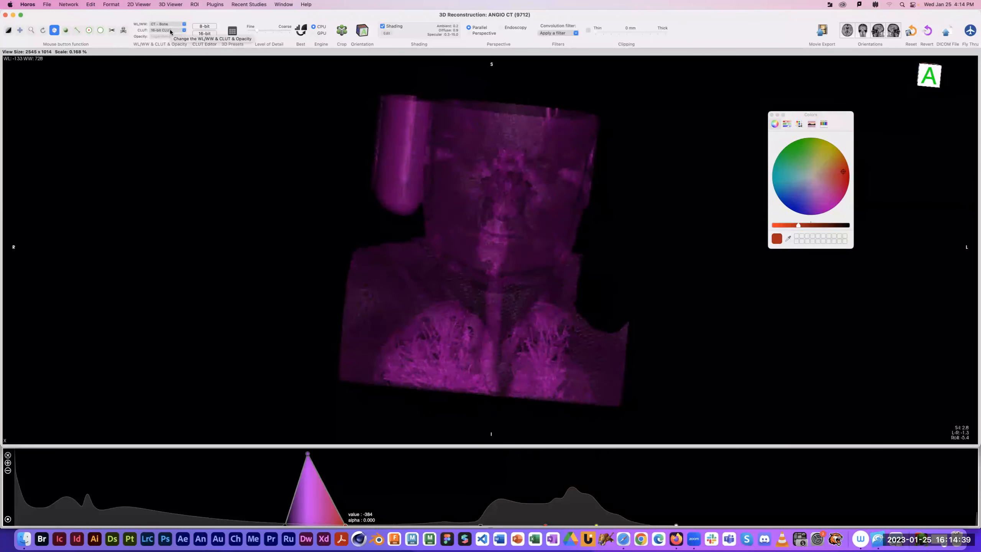
Outline the cylinder beside the head with Scissors, cut it out, and rotate to check
left_click(112, 30)
left_click(418, 82)
mouse_move(425, 133)
left_mouse_down()
mouse_move(421, 198)
mouse_move(373, 231)
mouse_move(353, 74)
left_mouse_up()
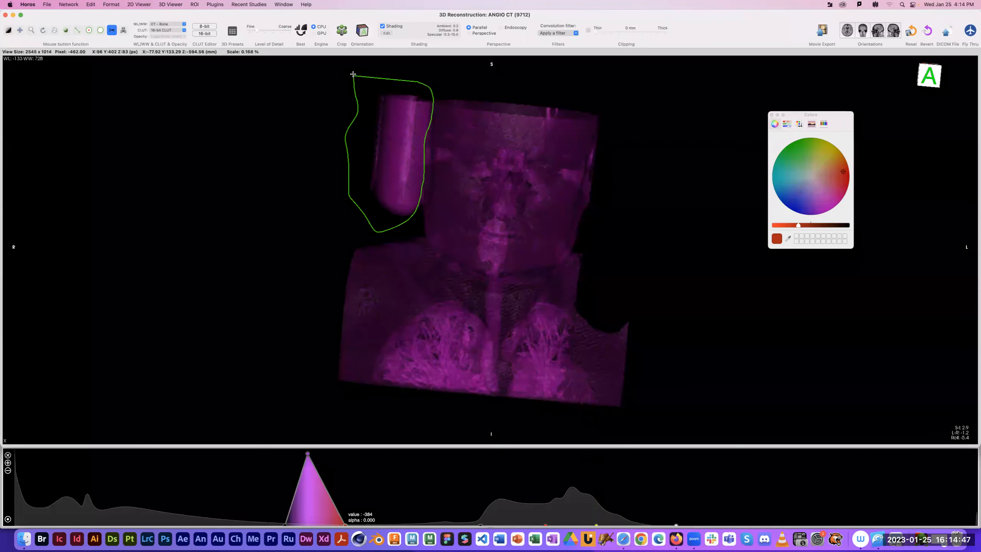
key("Return")
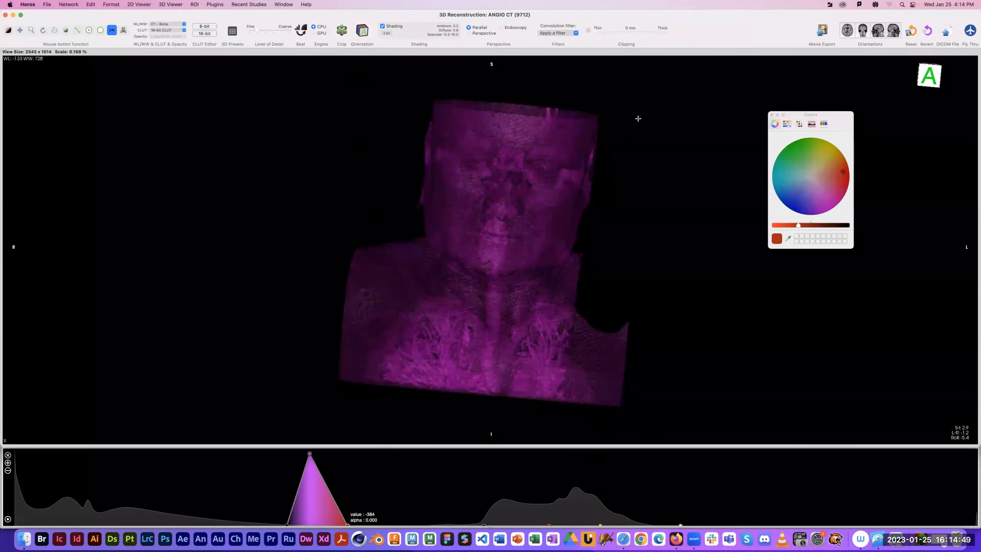
left_click(55, 30)
left_click_drag(569, 173, 549, 196)
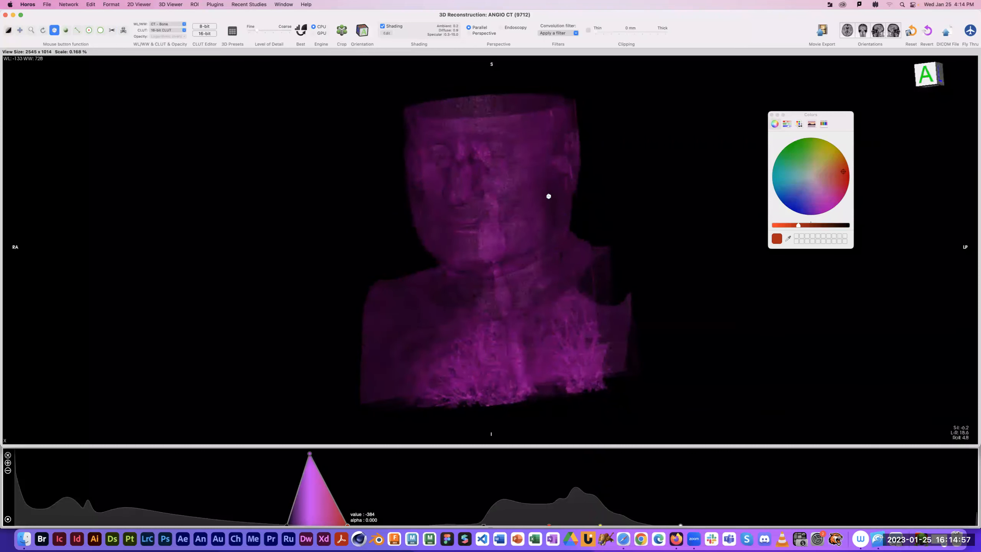
Zoom in, view the side profile, and move the opacity peak to -435 at alpha 0.998
scroll(574, 211, "up", 10)
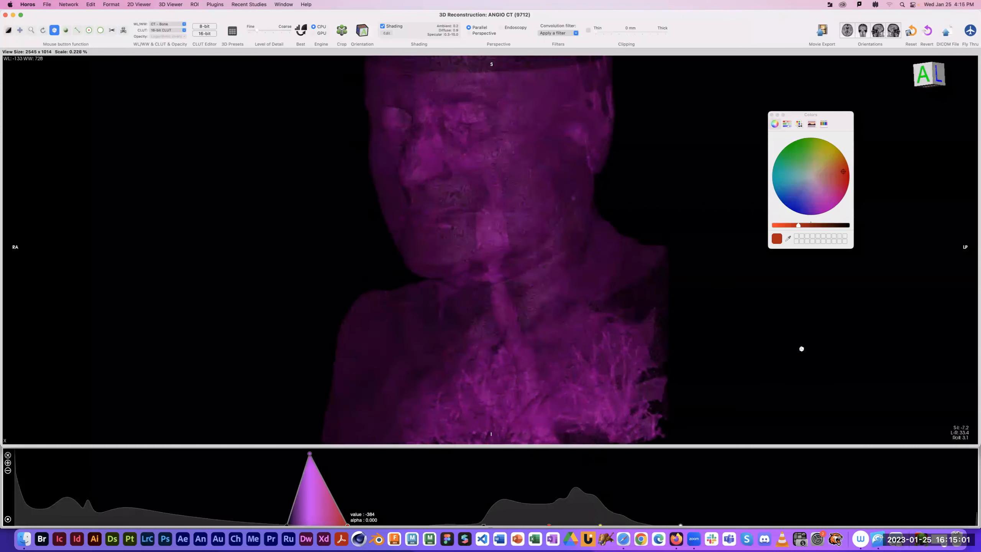
left_click_drag(765, 347, 732, 289)
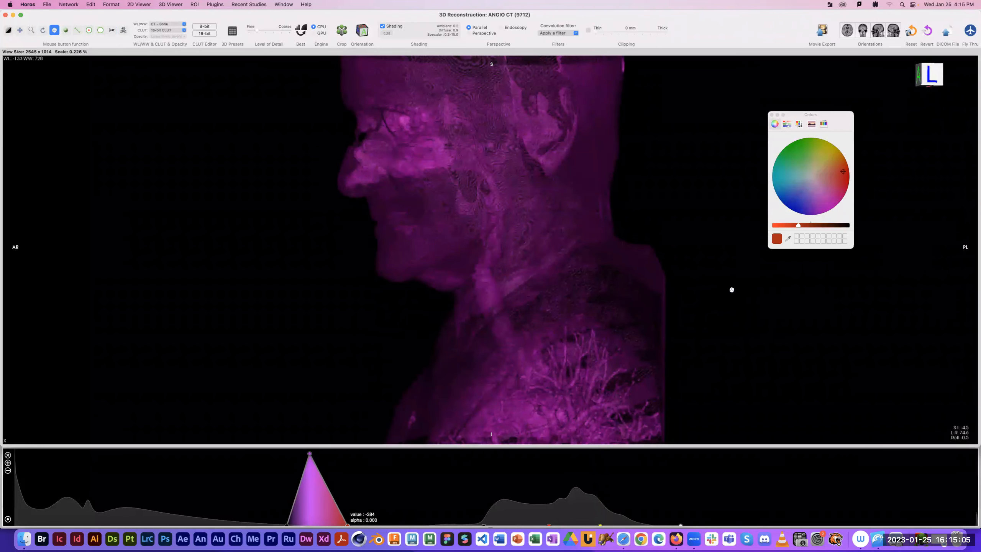
mouse_move(348, 524)
left_mouse_down()
mouse_move(313, 524)
mouse_move(339, 525)
mouse_move(330, 526)
left_mouse_up()
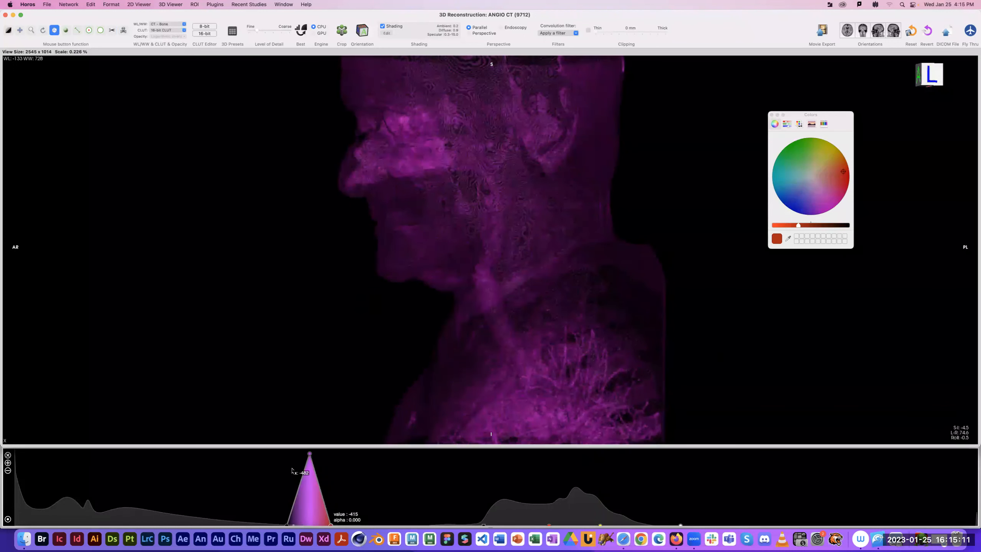
mouse_move(309, 455)
left_mouse_down()
mouse_move(309, 473)
mouse_move(301, 441)
left_mouse_up()
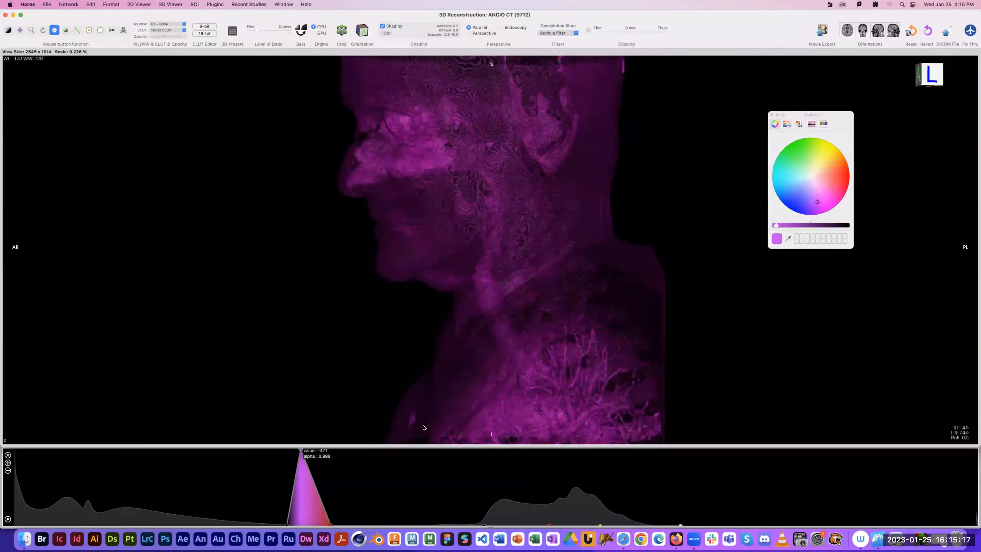
left_click_drag(301, 449, 320, 448)
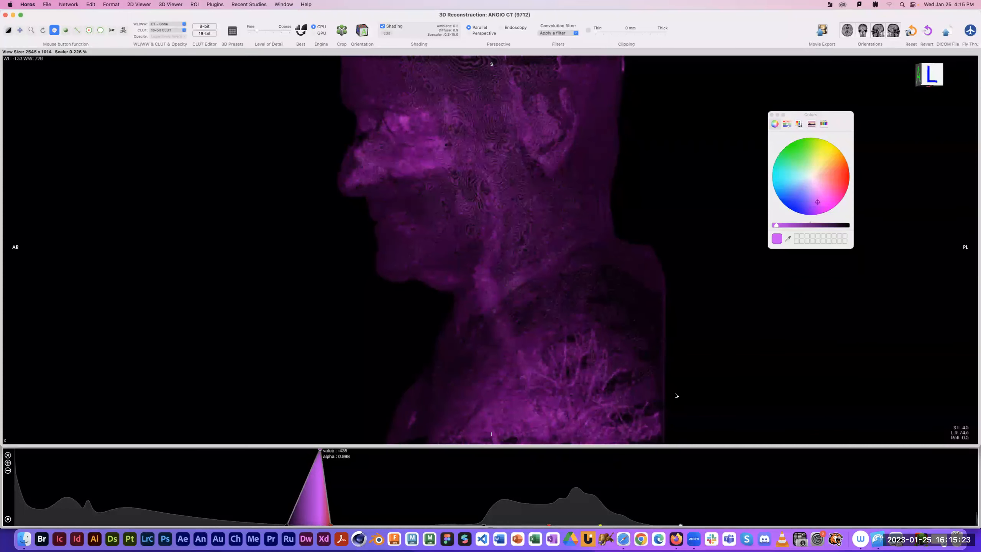
left_click_drag(702, 386, 795, 361)
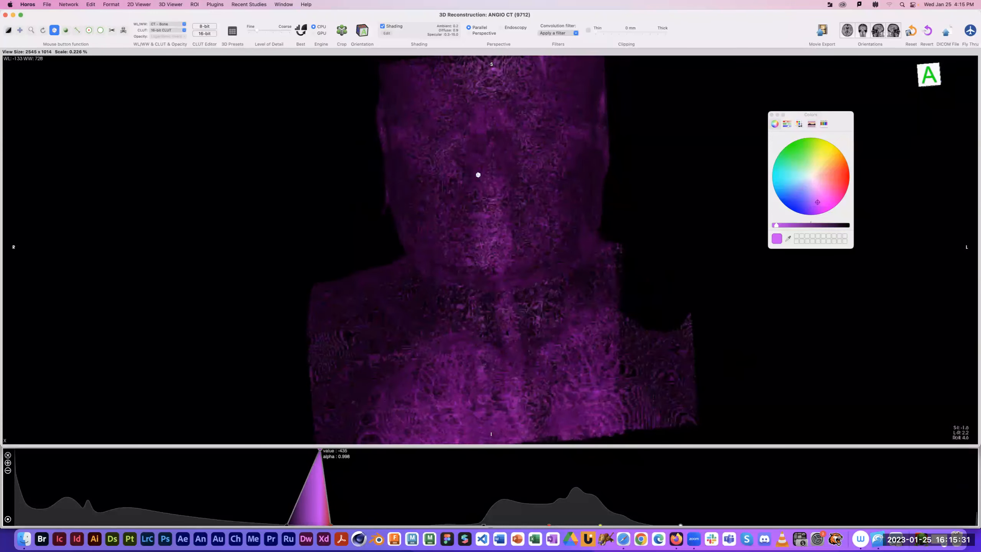
Pull the crop box in from the right and then the left side of the volume
left_click(345, 31)
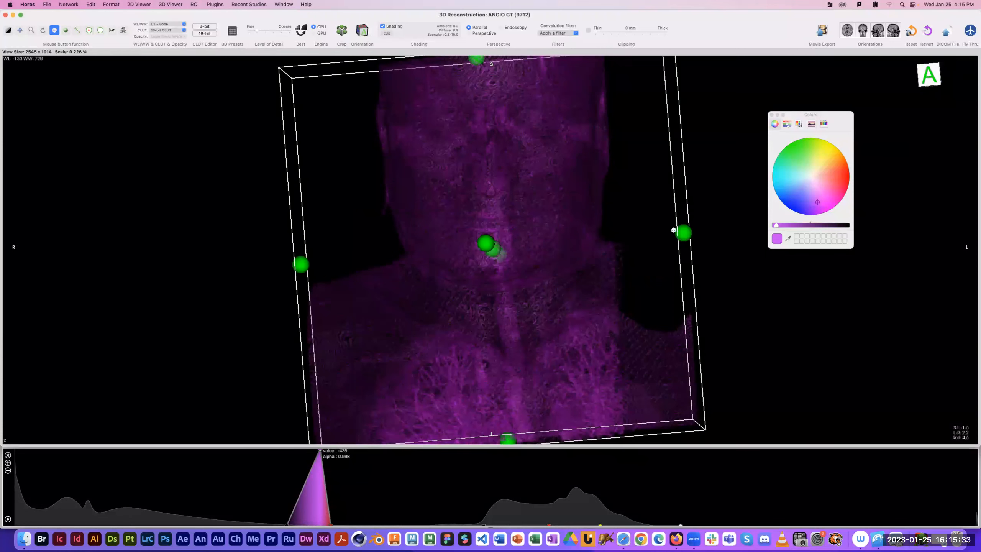
left_click_drag(688, 233, 639, 236)
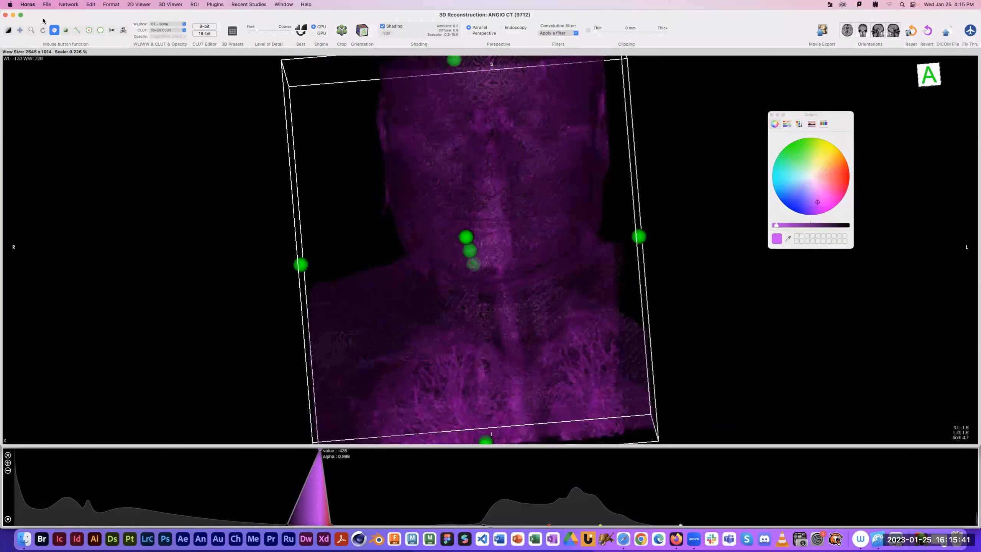
left_click(43, 30)
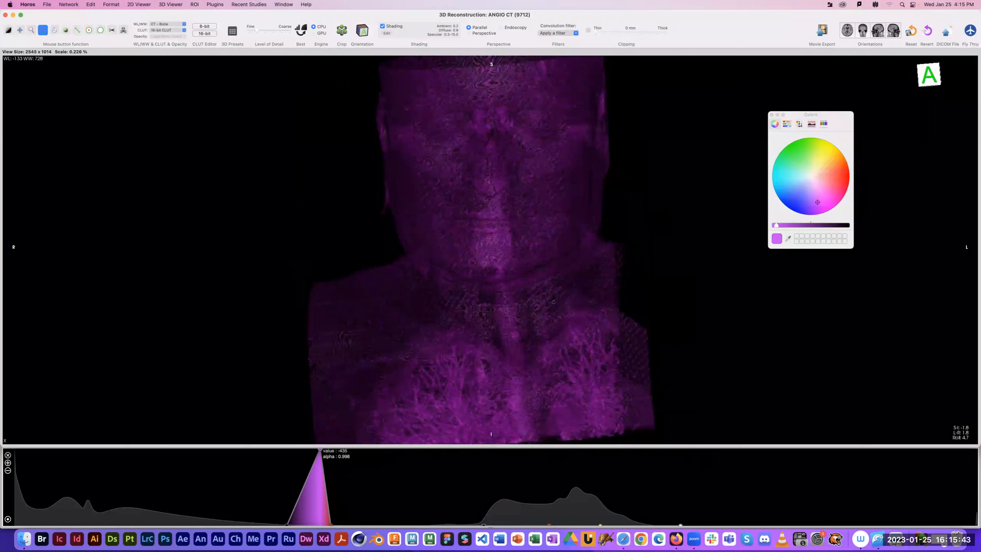
left_click(342, 33)
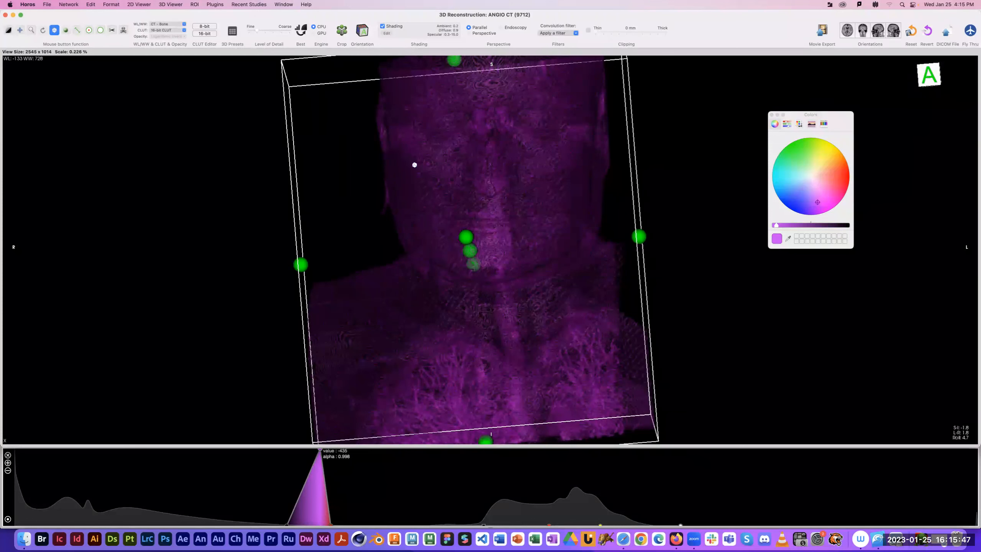
left_click_drag(301, 264, 374, 259)
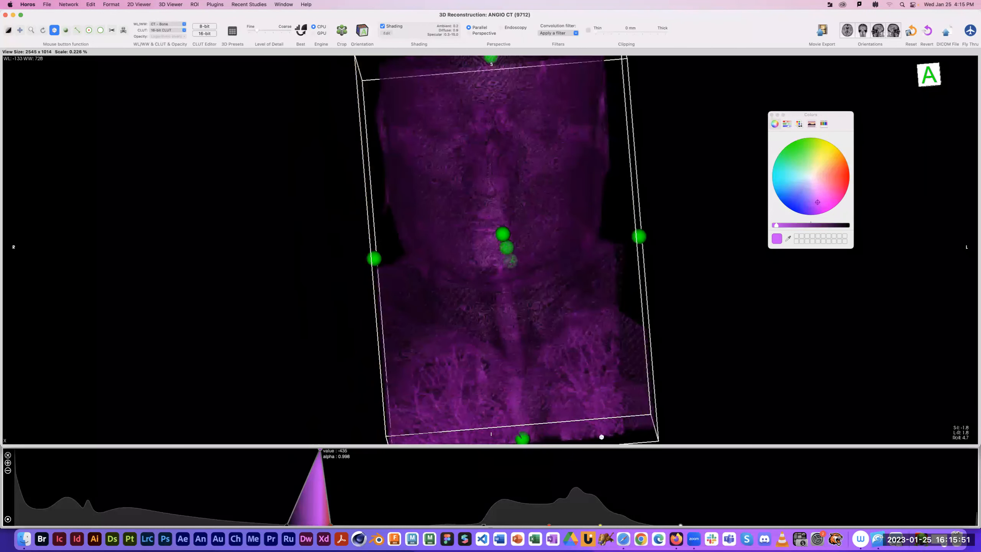
mouse_move(613, 438)
left_mouse_down()
mouse_move(602, 442)
mouse_move(610, 446)
left_mouse_up()
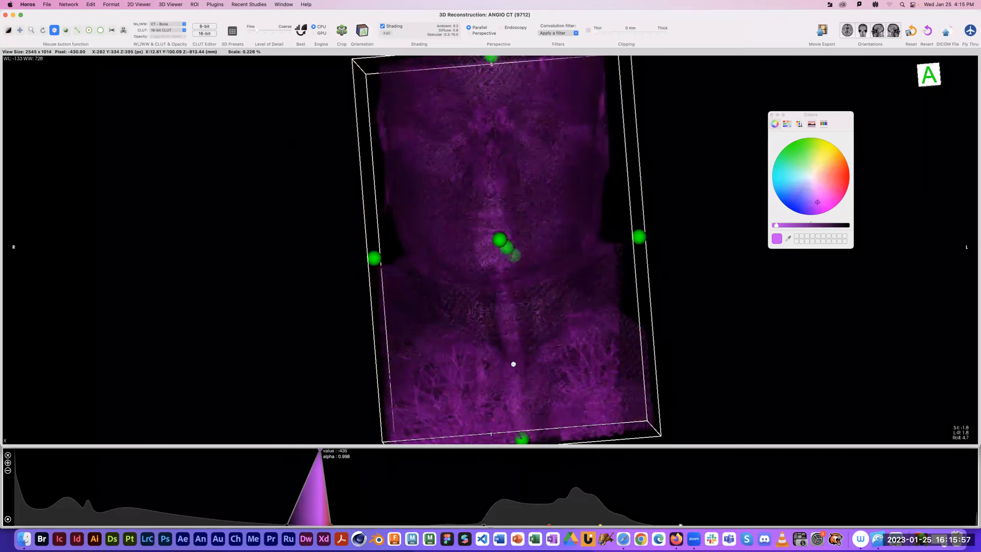
left_click(342, 30)
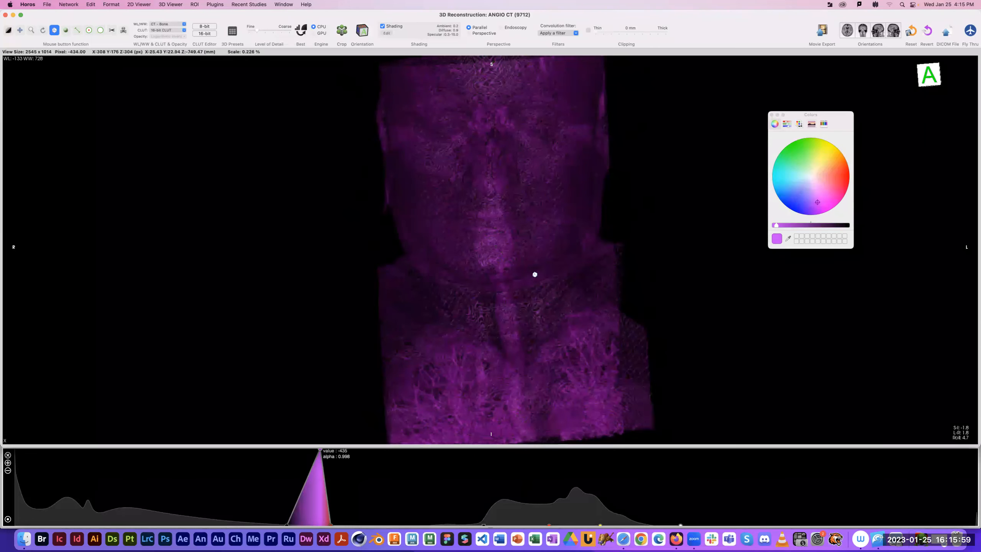
Try blue, green and violet for the tissue peak, then settle on magenta
left_click_drag(460, 260, 458, 298)
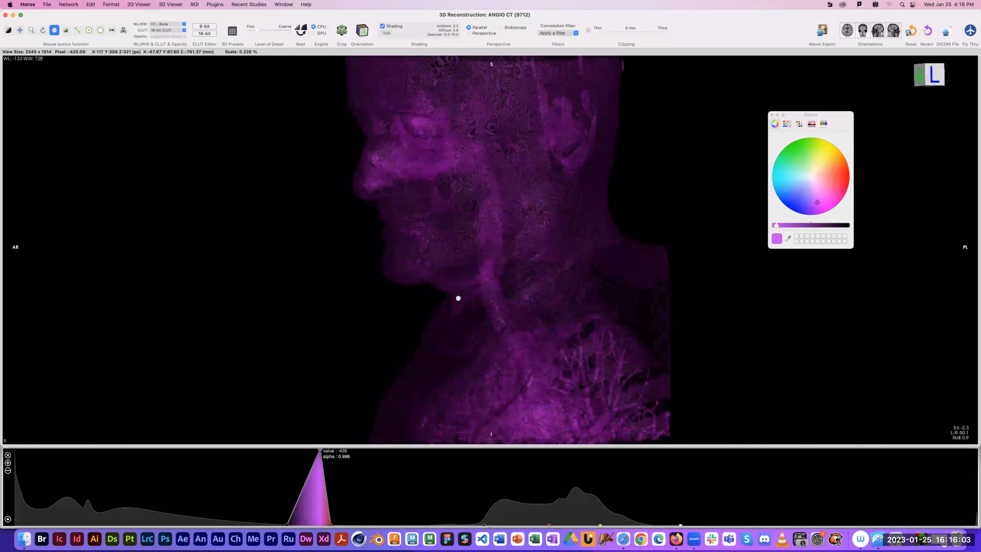
left_click(804, 197)
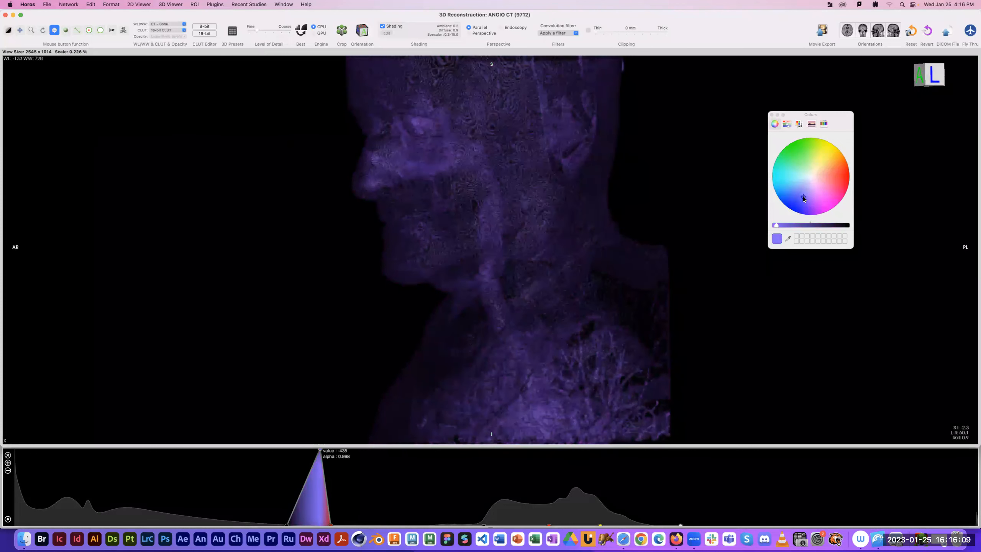
left_click(804, 158)
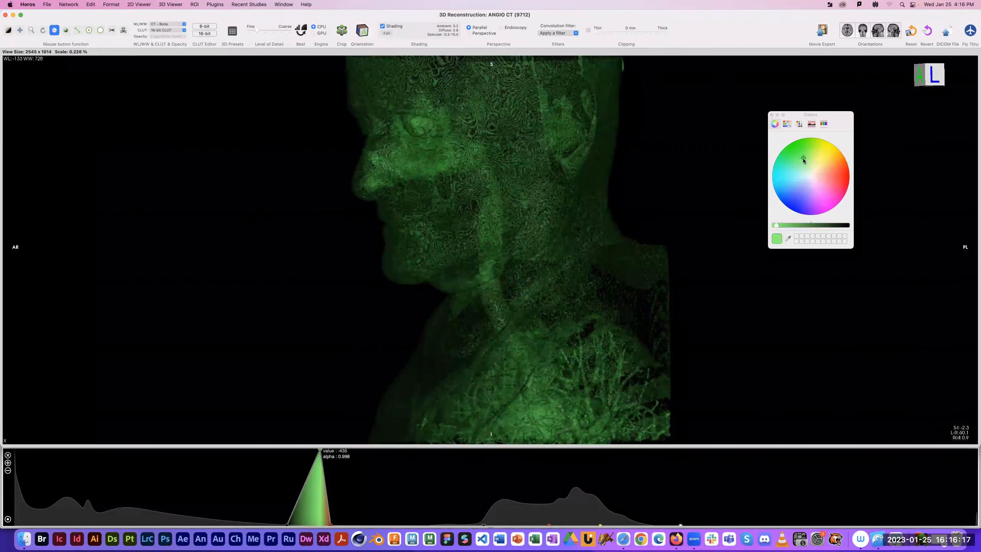
left_click(816, 198)
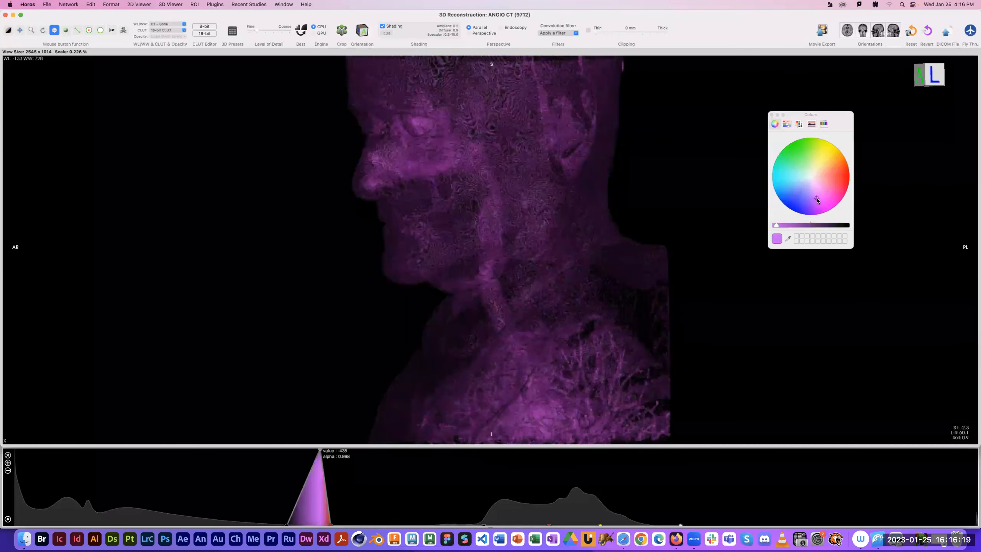
left_click(813, 212)
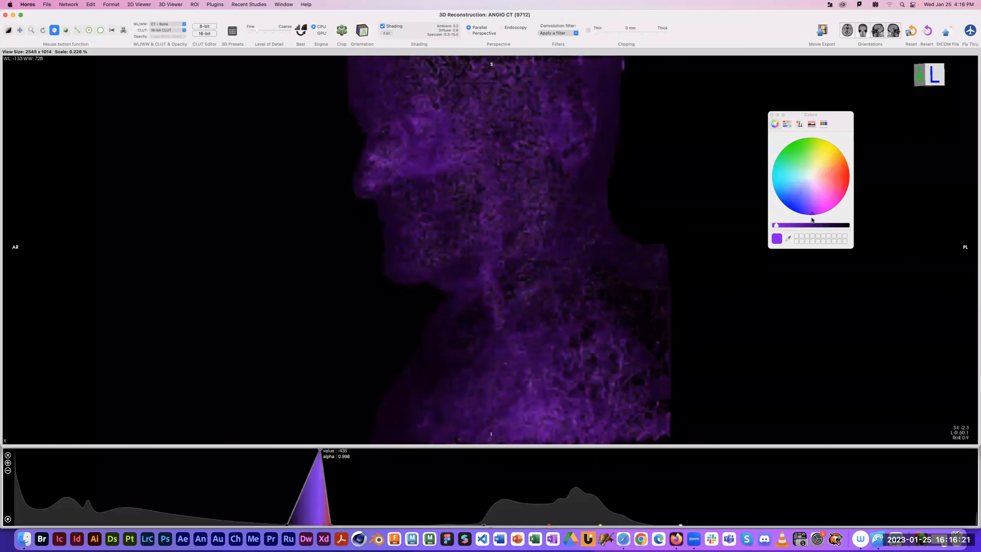
left_click_drag(814, 212, 827, 207)
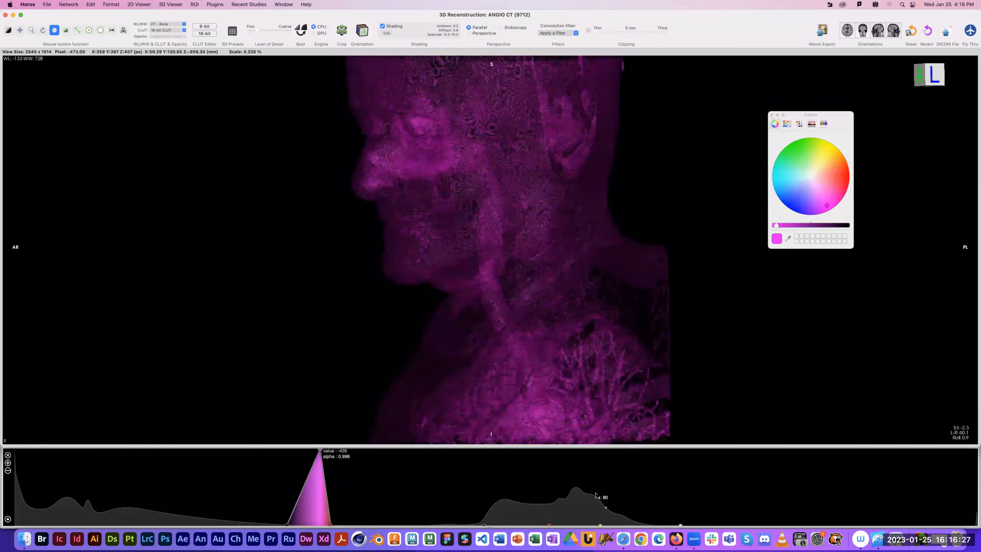
Add a yellow opacity peak at value 142 (alpha 0.332) on the curve's right hump
left_click_drag(550, 526, 548, 521)
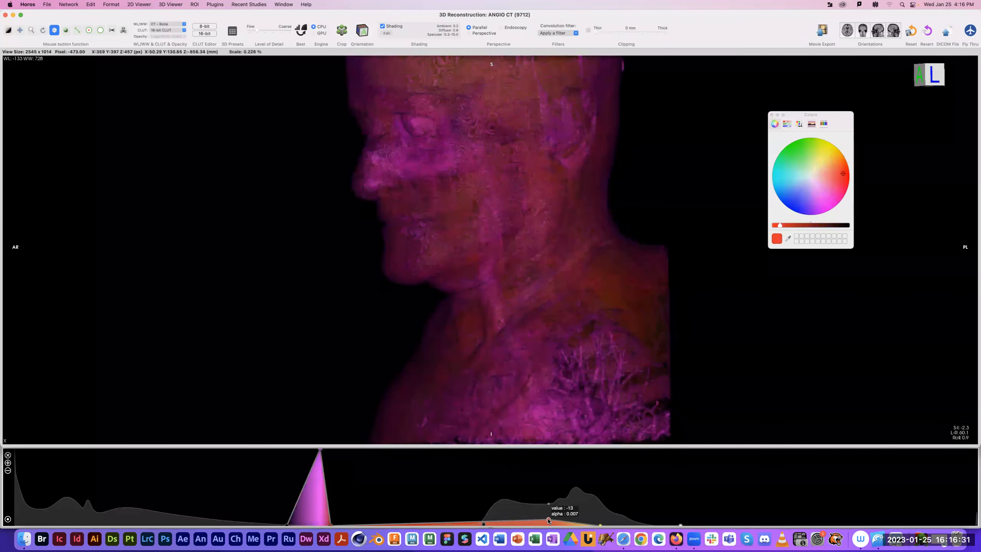
left_click_drag(548, 519, 632, 511)
left_click_drag(553, 530, 592, 526)
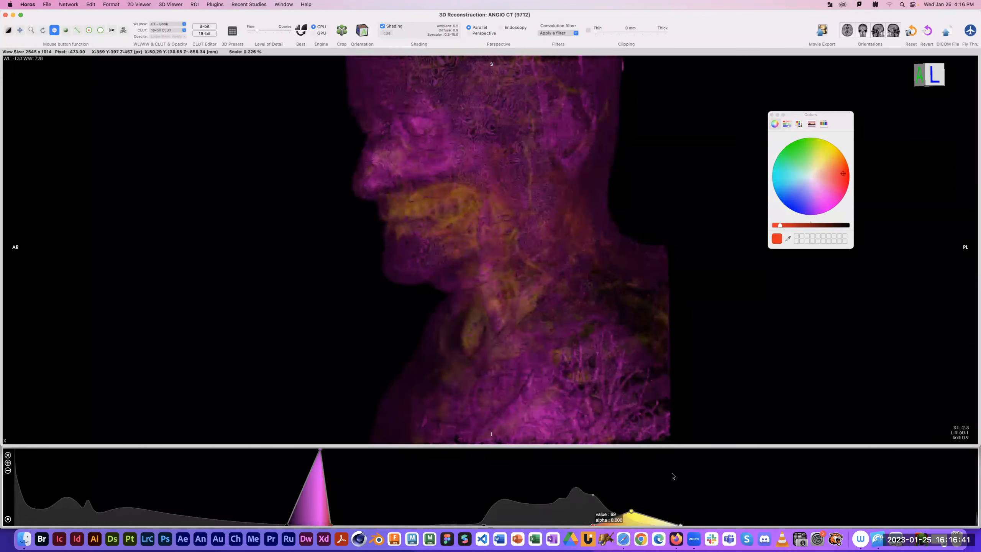
left_click_drag(632, 512, 632, 482)
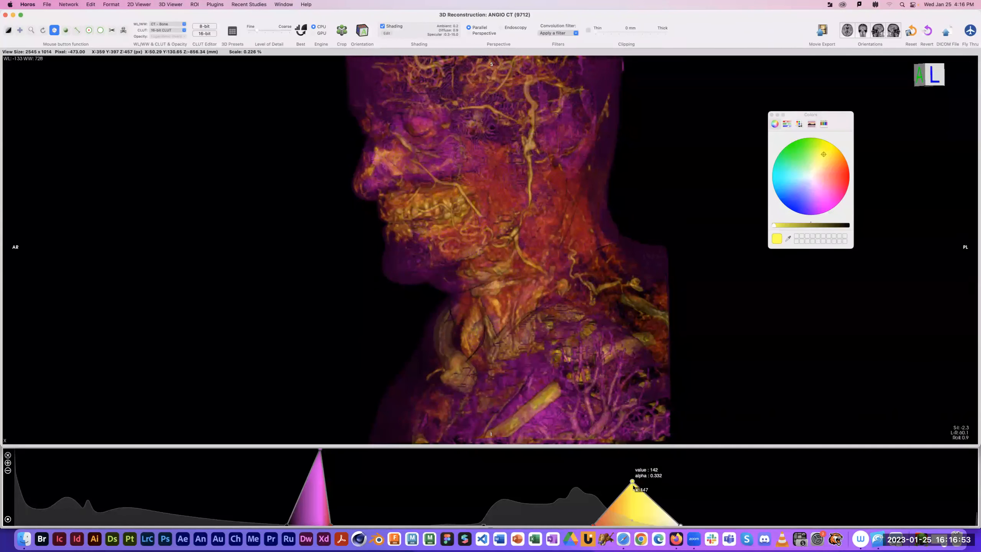
Rotate the head rendering to a frontal view
left_click(55, 31)
left_click_drag(627, 371, 679, 308)
left_click_drag(504, 175, 665, 170)
Widen the crop box on the right, left, bottom and top, then tilt to view from above
left_click(341, 32)
left_click_drag(639, 222, 728, 207)
left_click_drag(361, 276, 265, 287)
left_click_drag(529, 437, 541, 532)
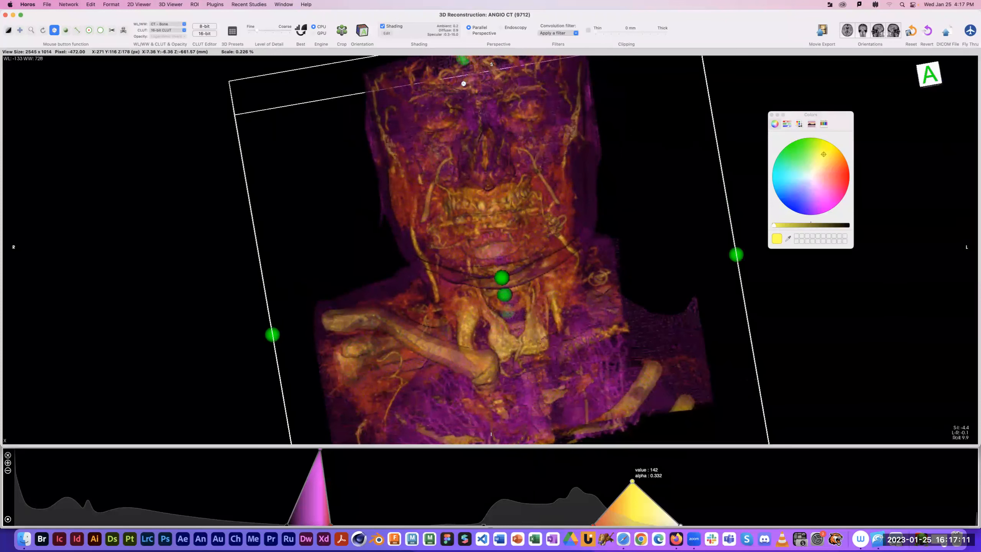
left_click_drag(463, 61, 444, 3)
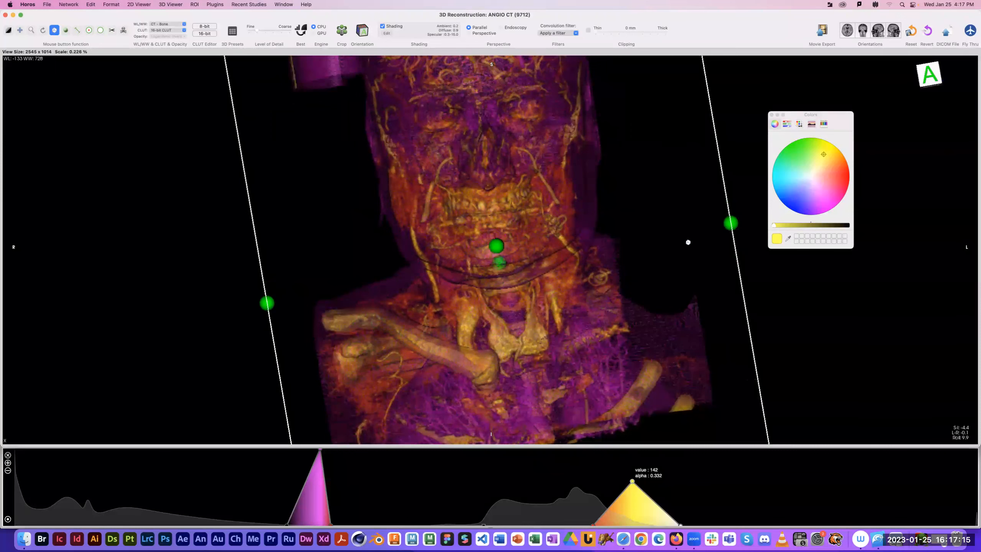
left_click(342, 30)
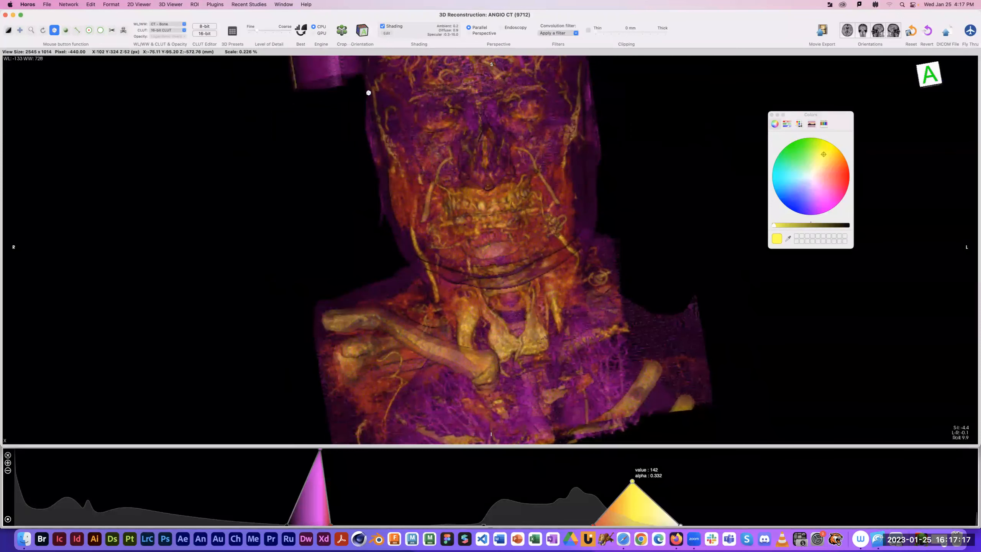
left_click_drag(526, 254, 493, 192)
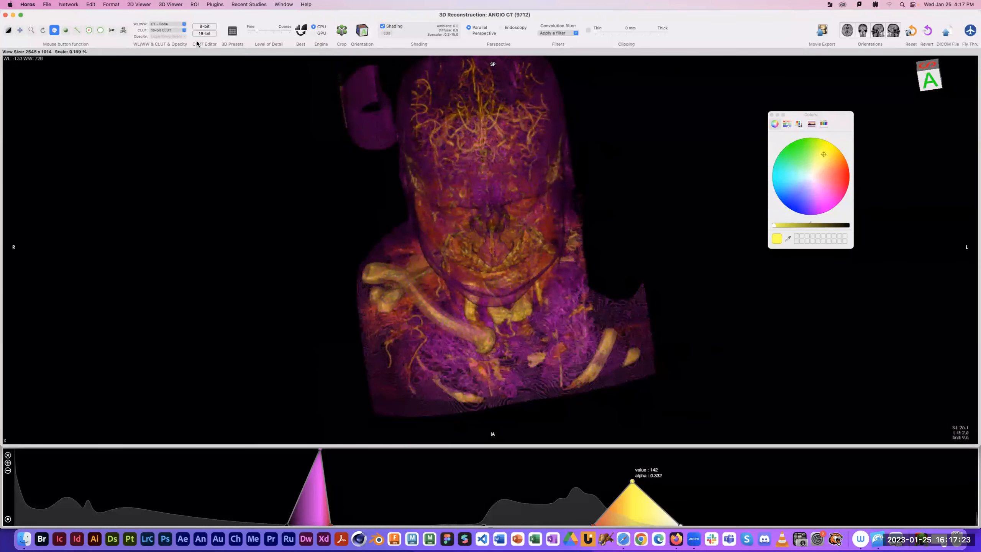
Lasso the stray block beside the top of the head with Scissors and delete it
left_click(113, 30)
mouse_move(394, 94)
left_mouse_down()
mouse_move(382, 58)
mouse_move(309, 82)
mouse_move(306, 175)
left_mouse_up()
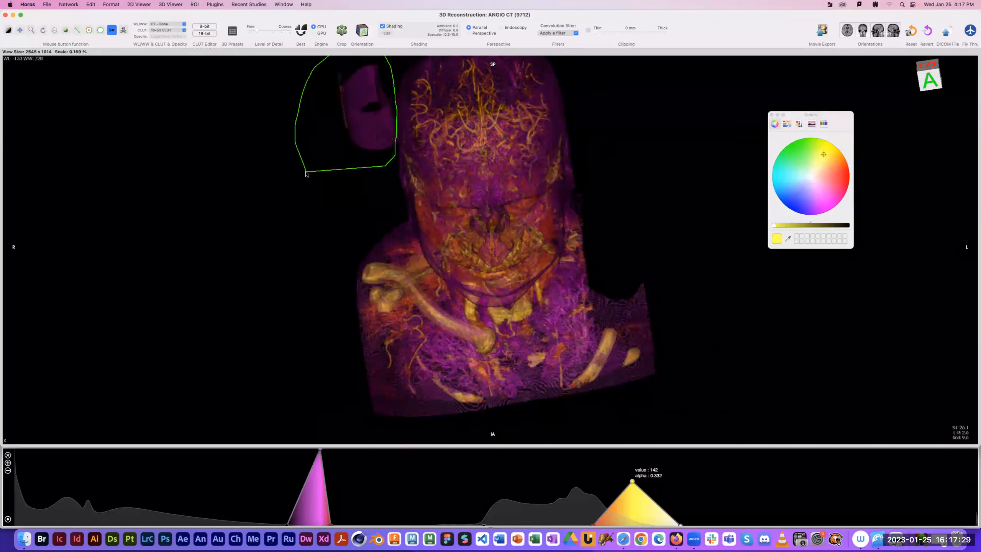
key("Delete")
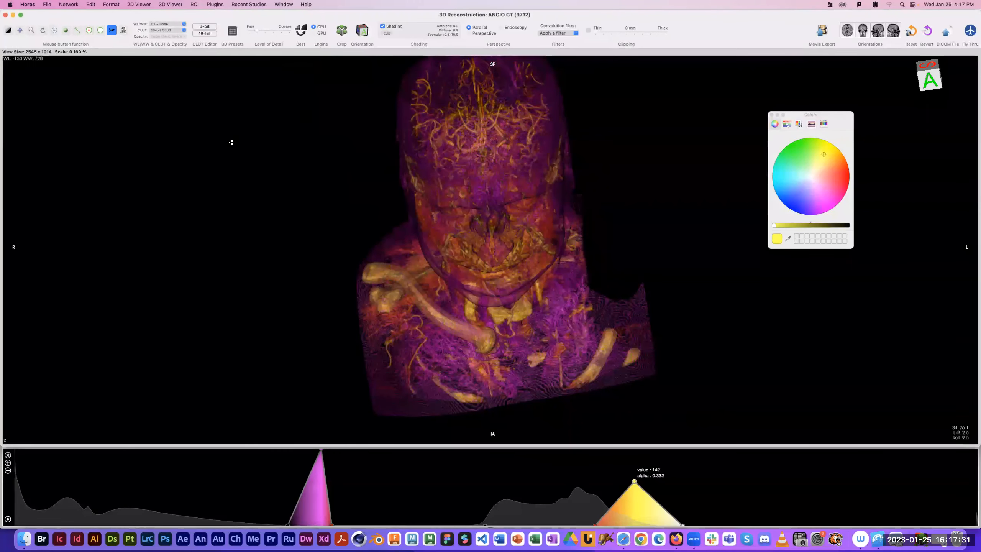
left_click(55, 29)
mouse_move(457, 137)
left_mouse_down()
mouse_move(465, 220)
mouse_move(485, 158)
left_mouse_up()
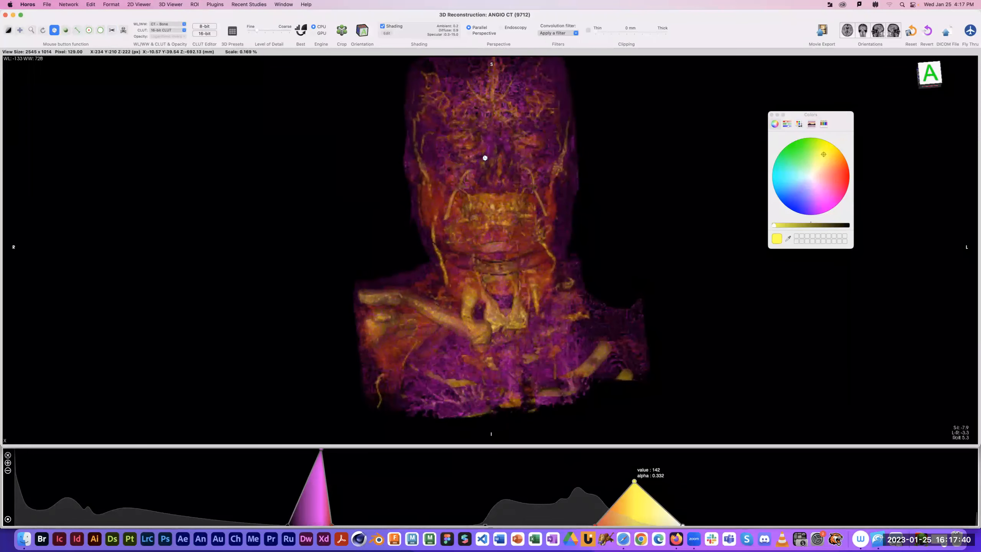
Zoom out, rotate to a frontal view, and raise the top of the crop box
left_click(343, 30)
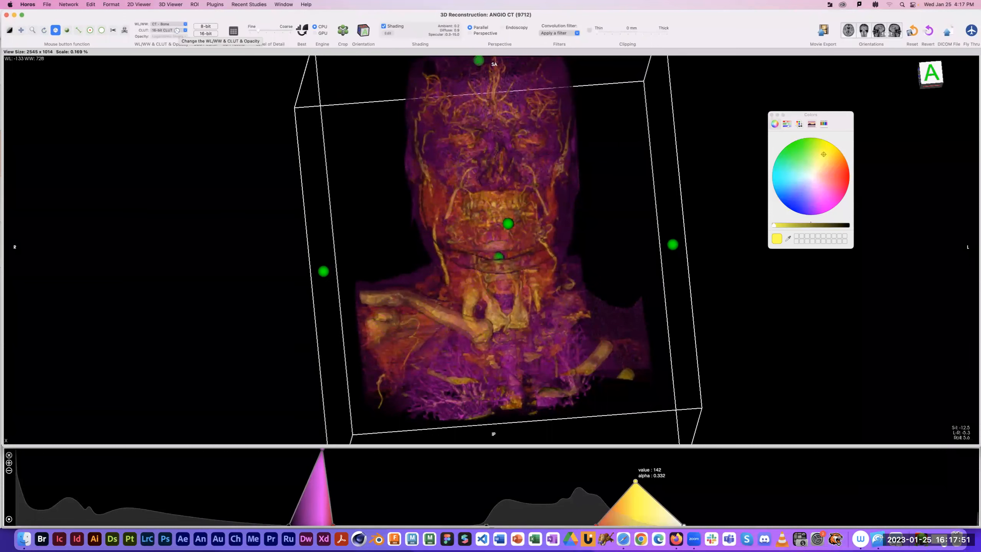
left_click(33, 30)
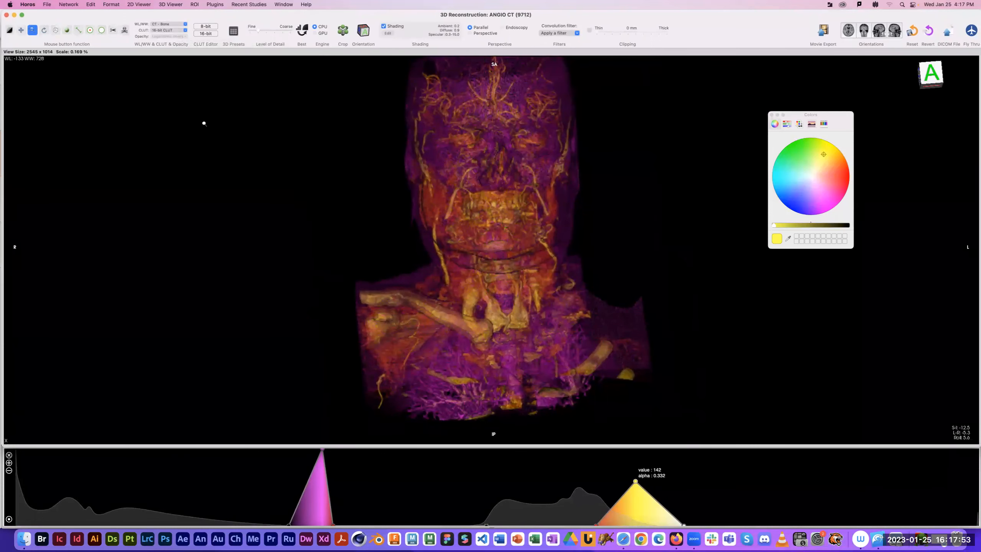
left_click_drag(499, 287, 571, 358)
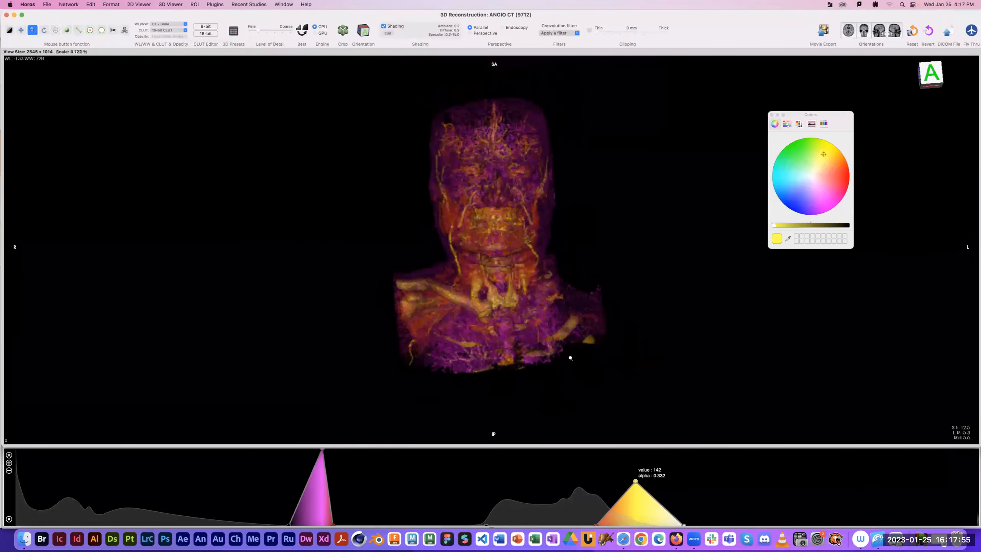
left_click(55, 31)
left_click(343, 30)
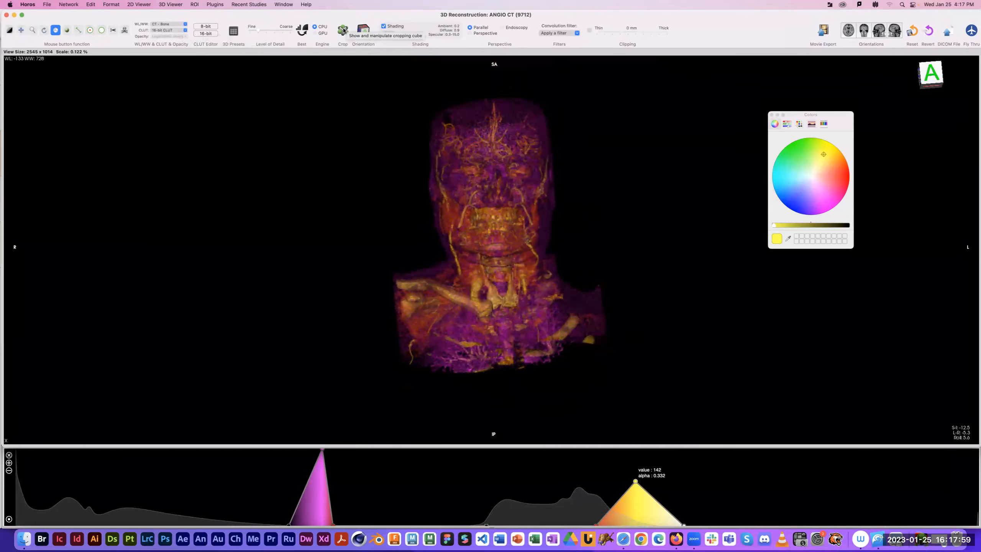
left_click_drag(606, 403, 606, 429)
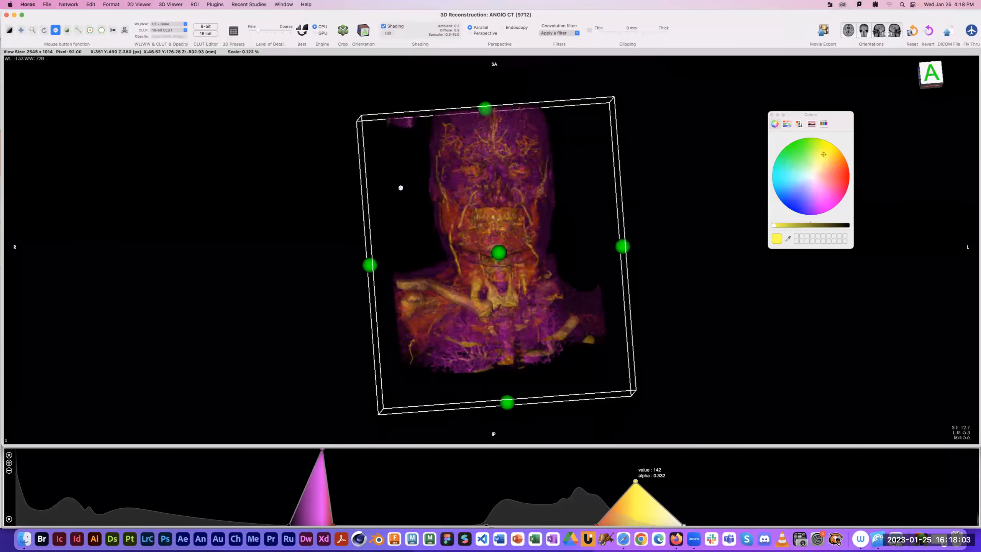
left_click_drag(358, 123, 360, 110)
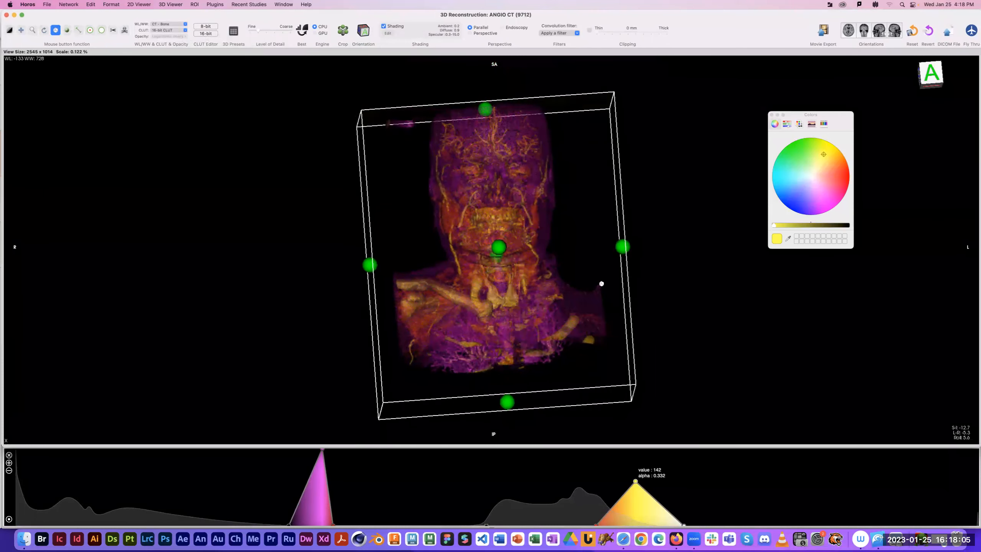
mouse_move(498, 407)
left_mouse_down()
mouse_move(464, 408)
mouse_move(543, 407)
mouse_move(495, 419)
left_mouse_up()
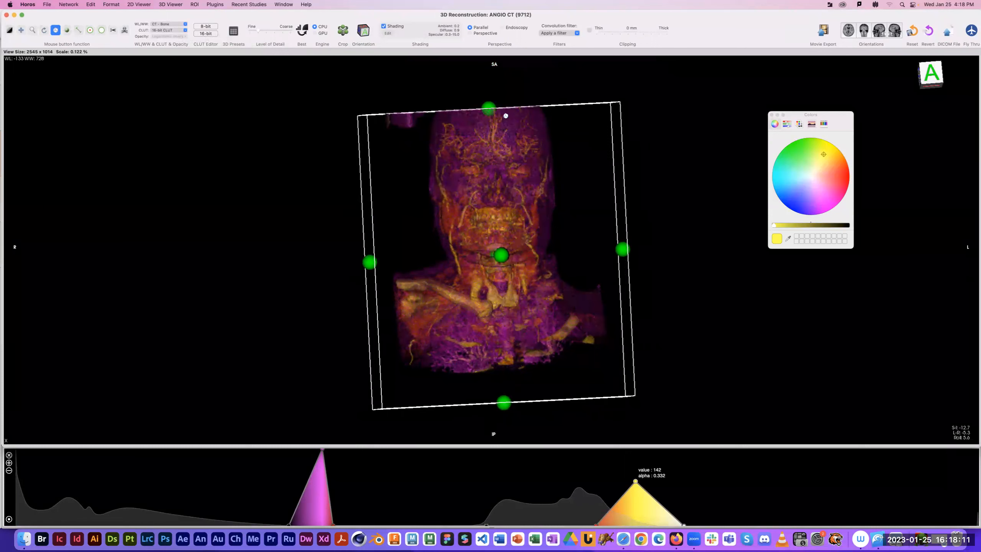
left_click_drag(488, 102, 486, 64)
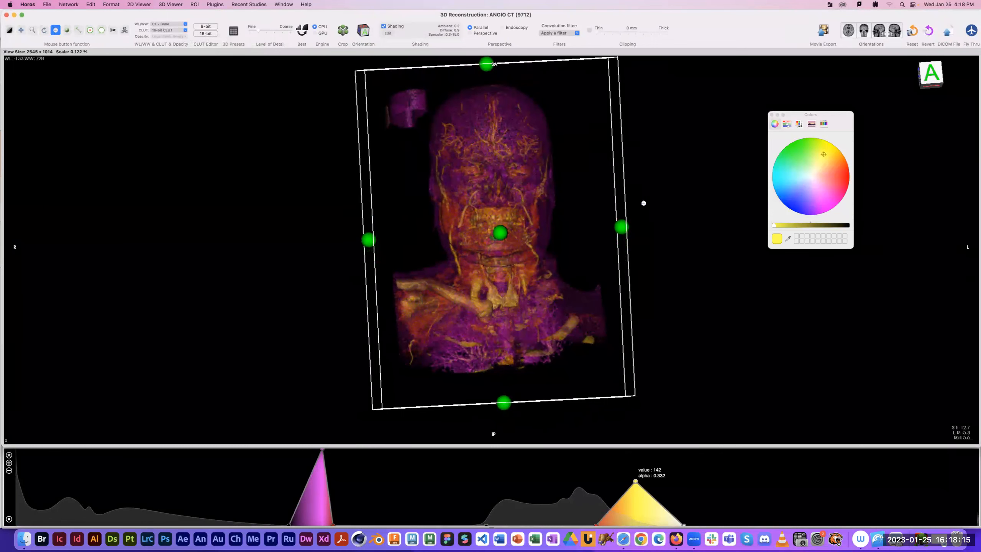
left_click(343, 30)
Lasso the reappeared block beside the head with Scissors and delete it
left_click(113, 30)
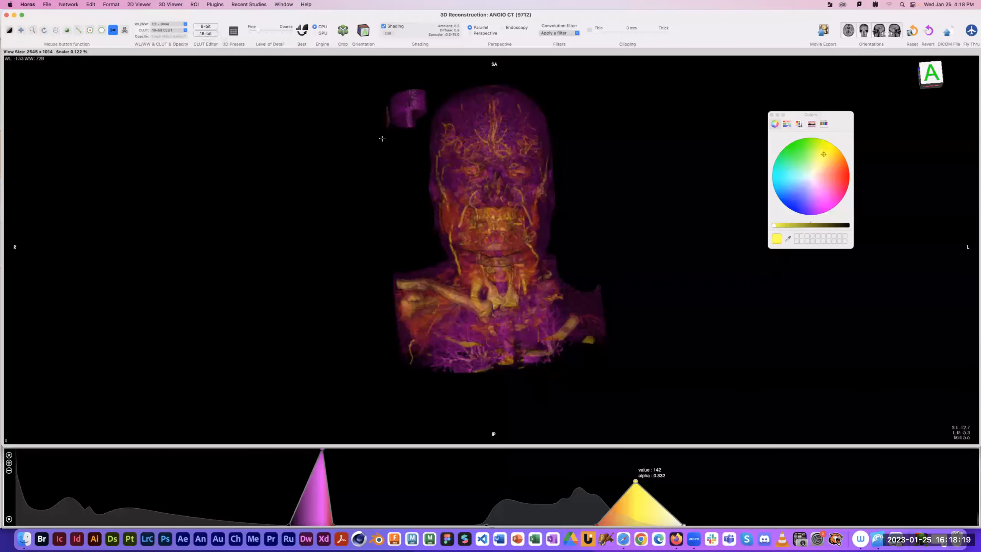
mouse_move(410, 139)
left_mouse_down()
mouse_move(430, 105)
mouse_move(390, 64)
mouse_move(345, 127)
left_mouse_up()
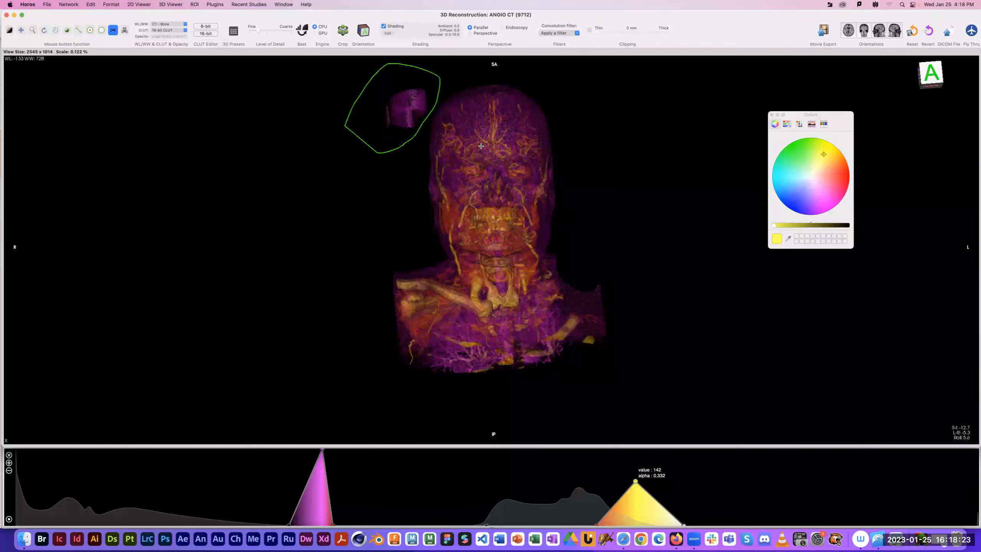
key("Delete")
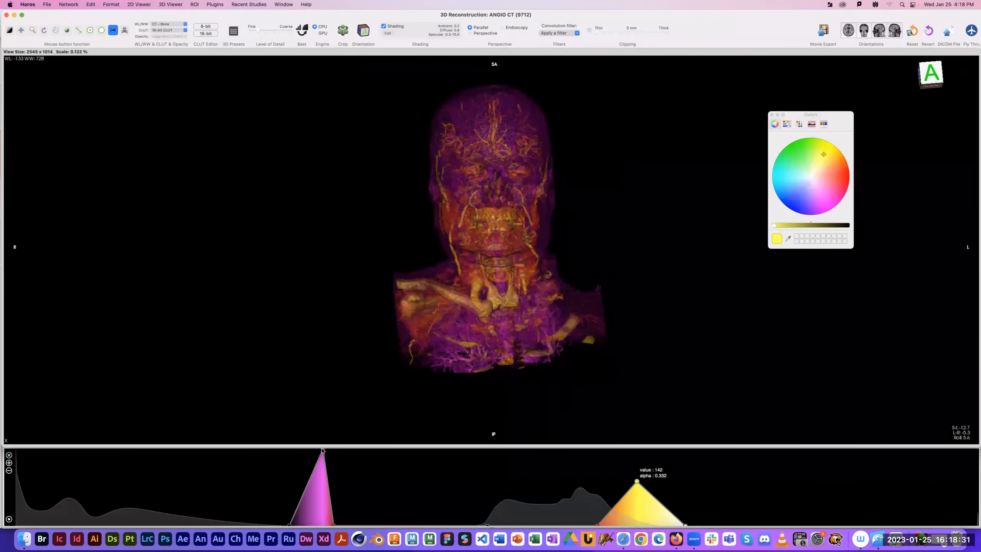
Set the magenta tissue peak's opacity to alpha 0.554
left_click_drag(322, 451, 307, 493)
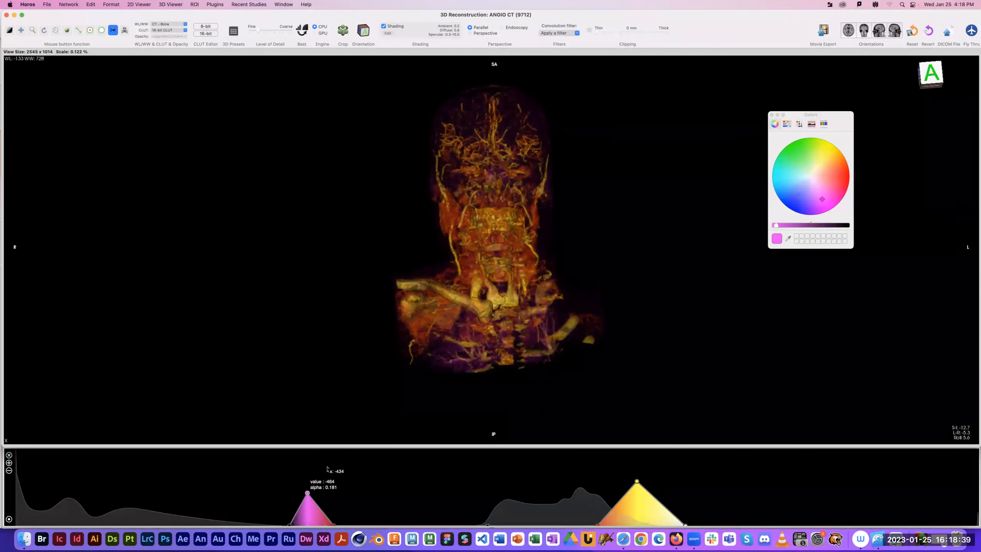
left_click_drag(308, 493, 311, 468)
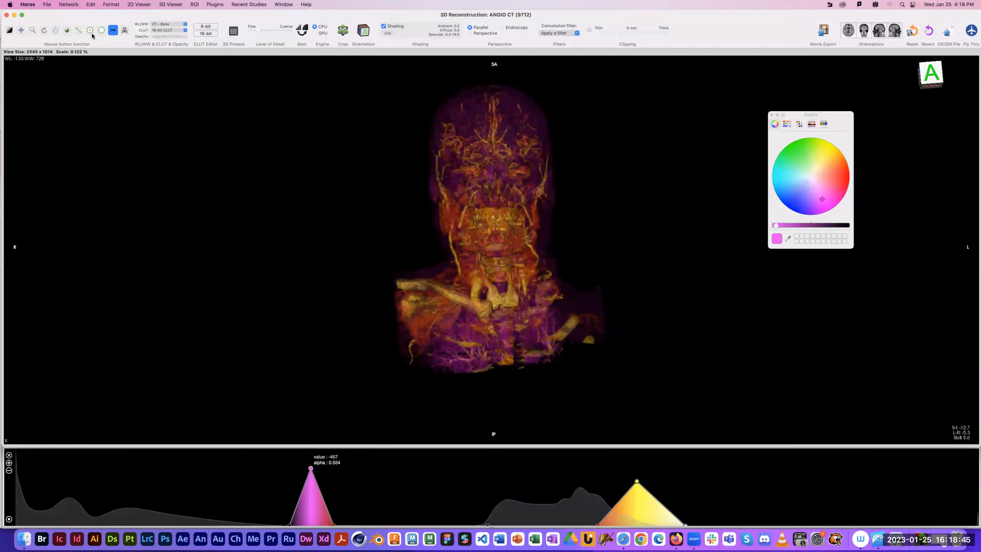
left_click(55, 30)
left_click_drag(483, 301, 458, 141)
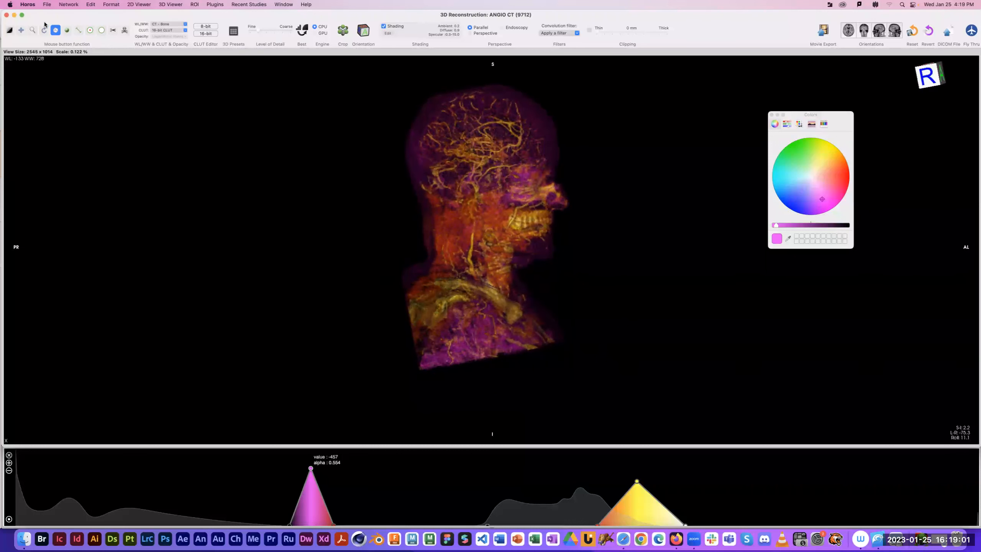
Zoom in on the neck and jaw, pan the head down, and turn it to face front
left_click(31, 31)
left_click_drag(294, 74, 566, 255)
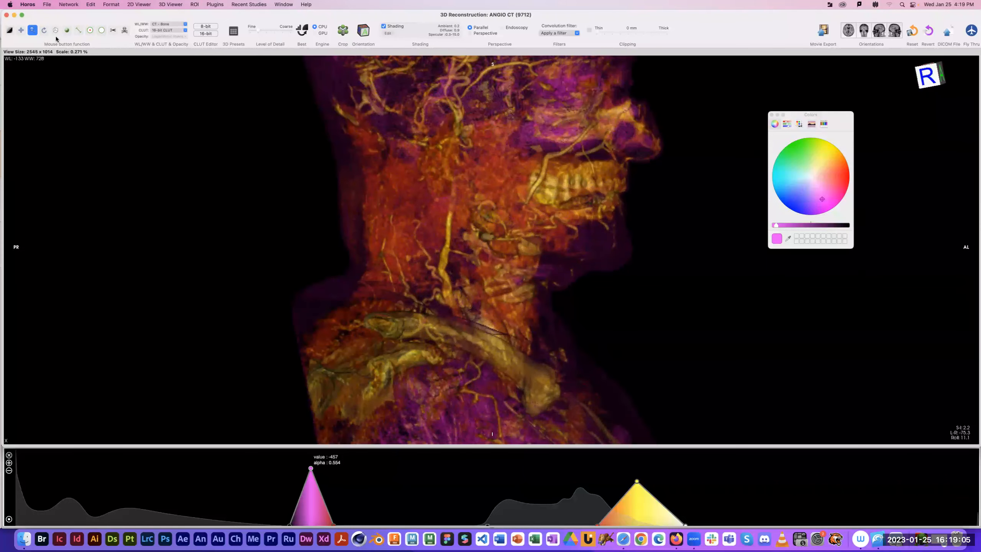
left_click(20, 30)
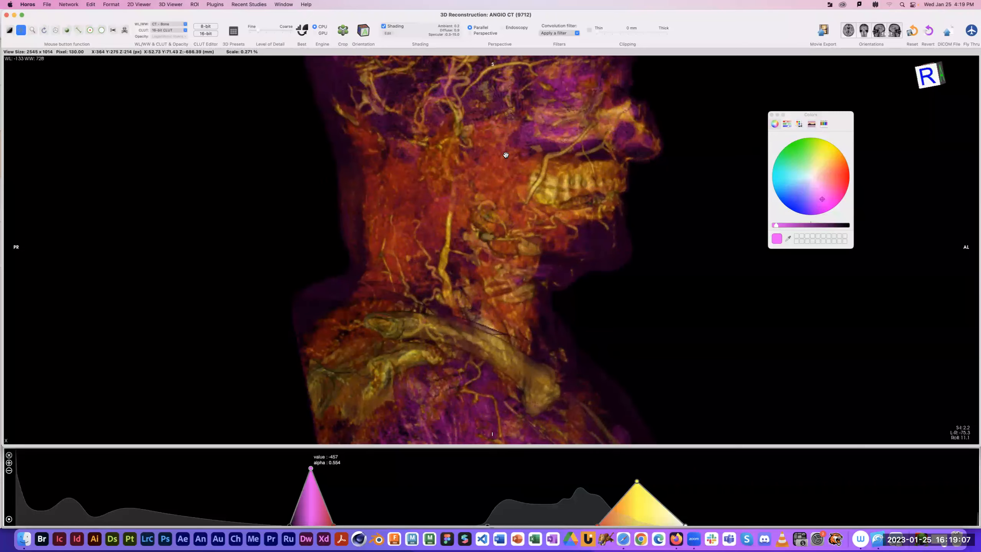
left_click_drag(460, 230, 454, 342)
left_click_drag(490, 163, 508, 226)
left_click(56, 30)
left_click_drag(432, 278, 375, 289)
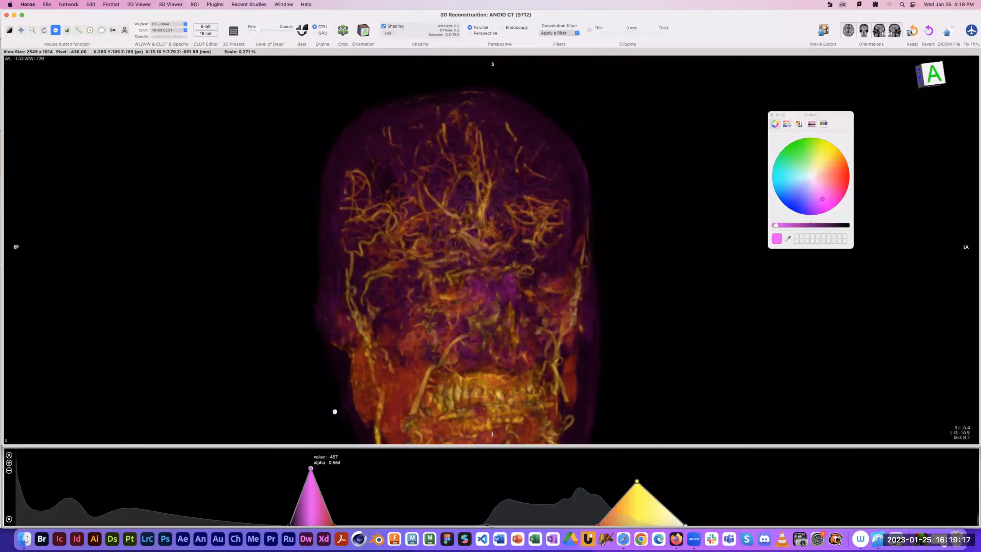
Fade the pink soft-tissue CLUT peak, raise the yellow vessel peak, and narrow its left base
left_click_drag(312, 478, 312, 507)
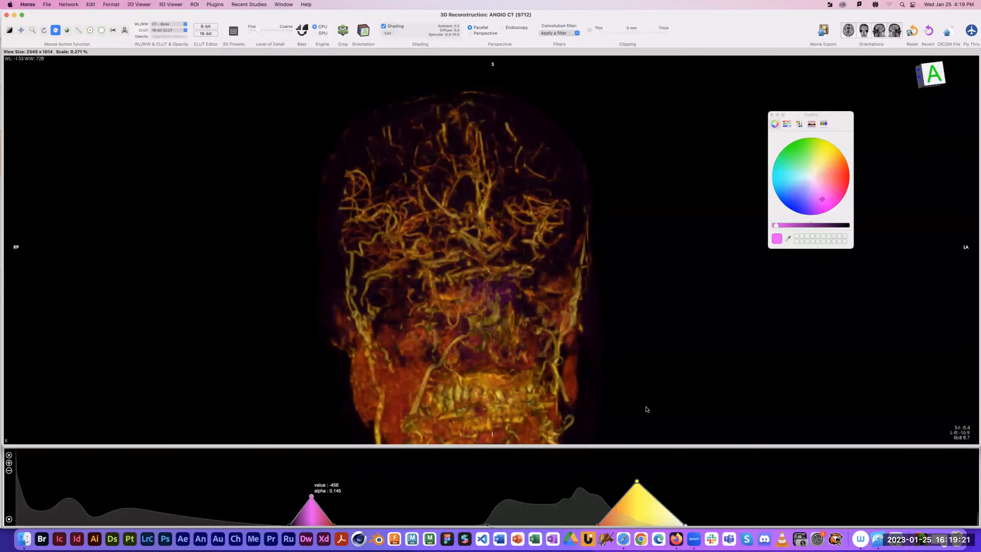
left_click_drag(637, 482, 638, 462)
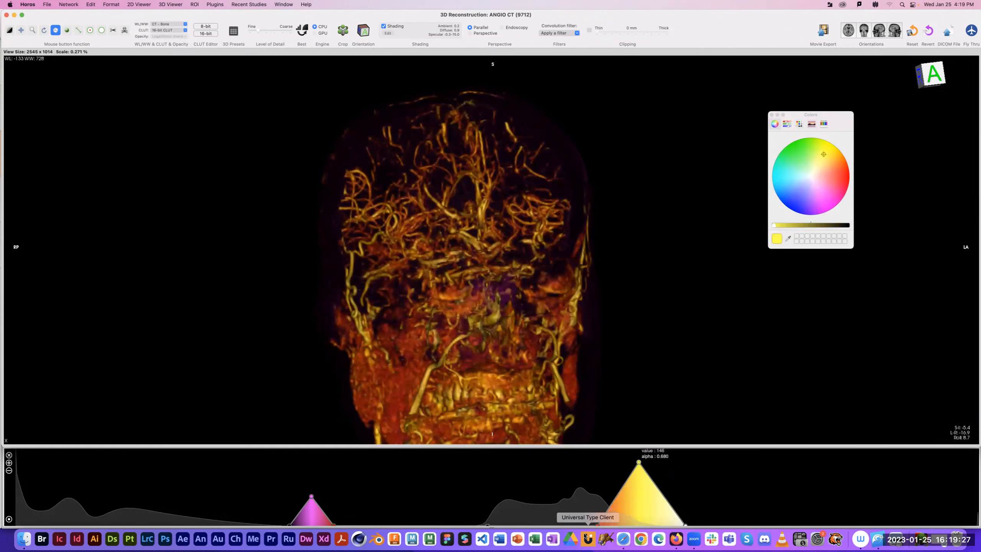
left_click(601, 526)
left_click_drag(604, 526, 602, 526)
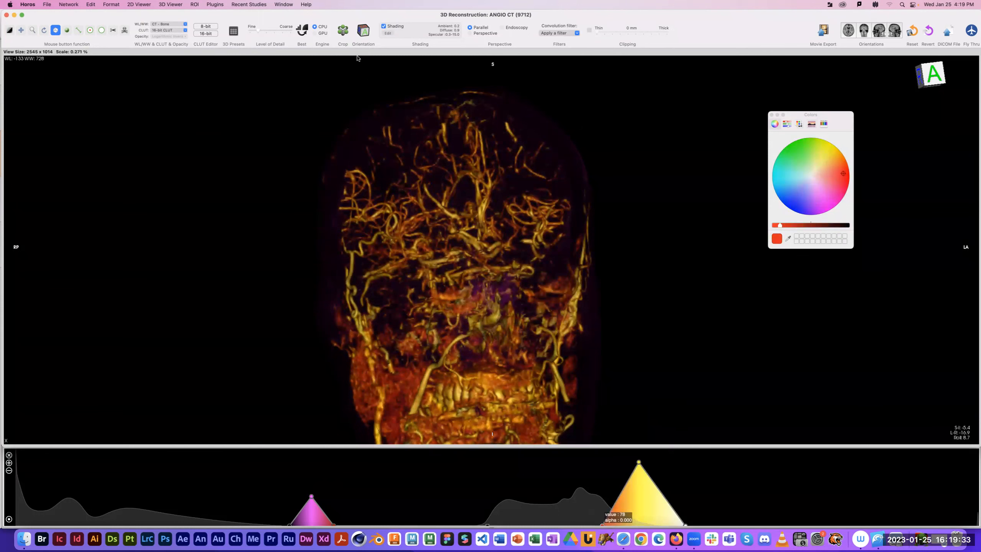
Crop away the upper part of the head volume and turn it to an oblique right view
left_click(342, 29)
left_click_drag(456, 61, 453, 226)
left_click(345, 31)
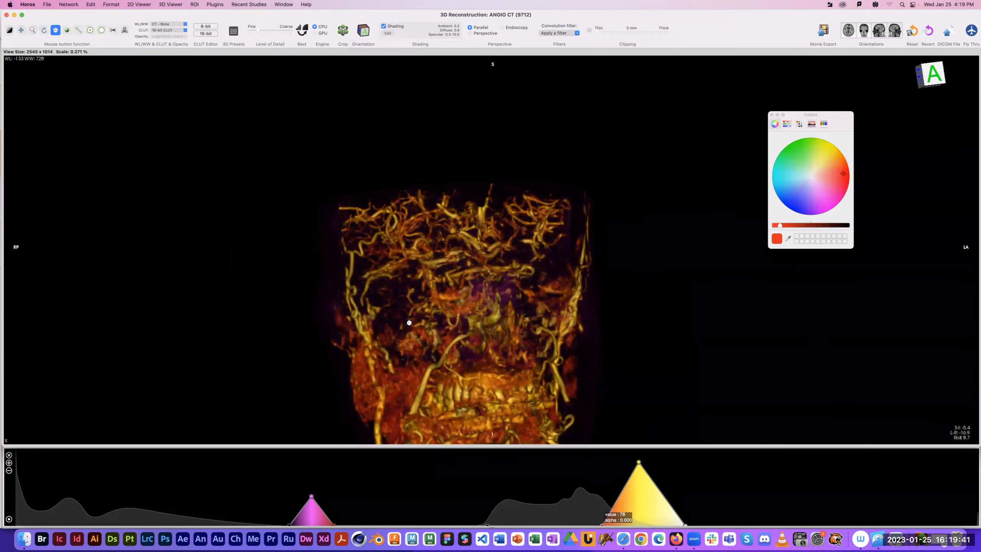
left_click_drag(409, 322, 376, 374)
Rotate the head to a frontal view and raise the crop top to restore the skull
left_click_drag(399, 364, 358, 277)
left_click_drag(329, 245, 480, 229)
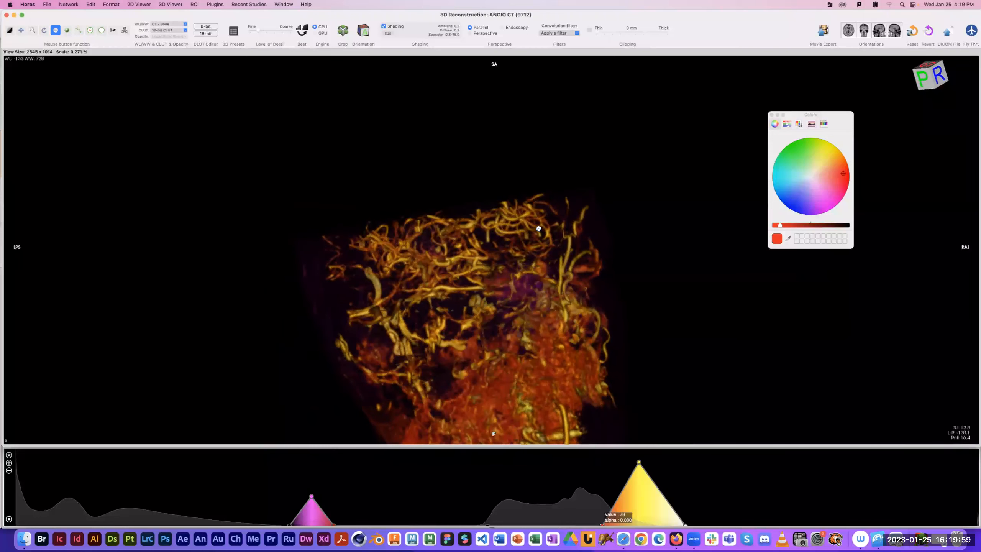
left_click_drag(680, 217, 540, 276)
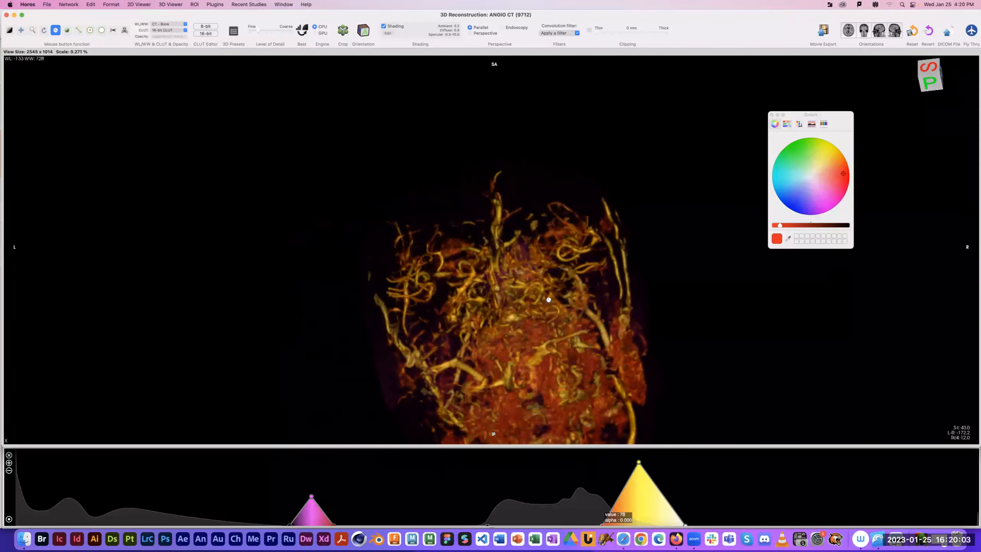
left_click_drag(561, 320, 571, 196)
left_click_drag(519, 123, 517, 120)
left_click(343, 30)
left_click_drag(505, 209, 502, 135)
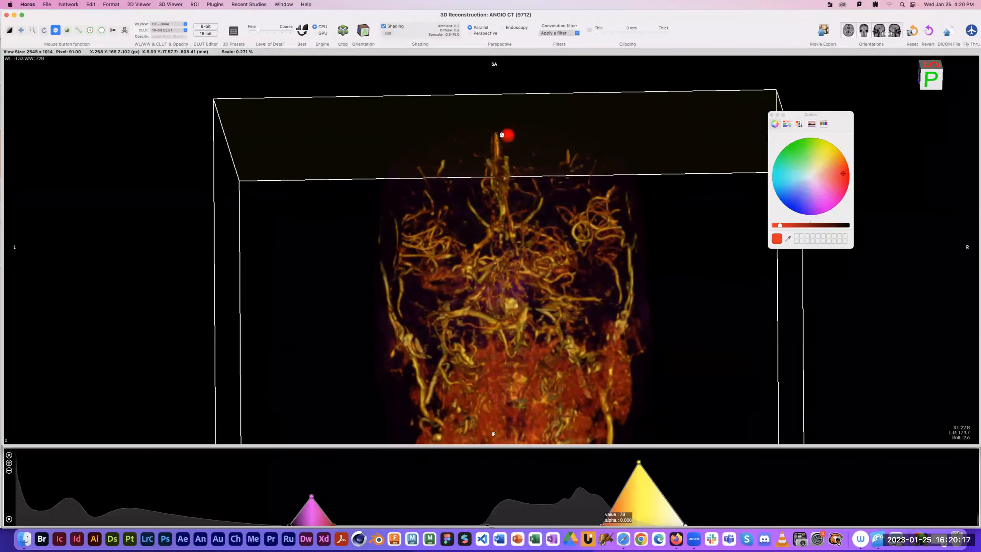
left_click(343, 30)
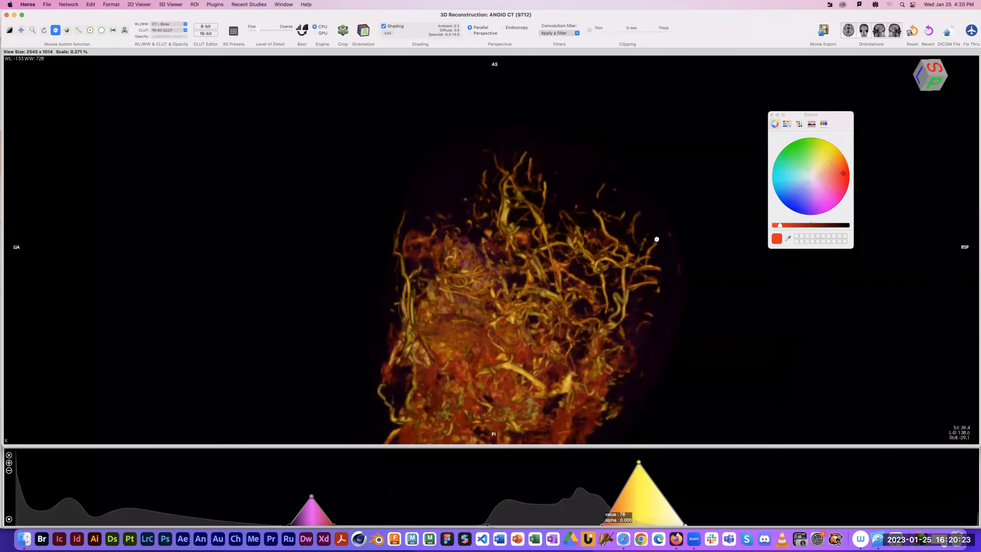
Widen the yellow CLUT range to reveal more red tissue, viewing the head from the side
left_click_drag(664, 256, 599, 434)
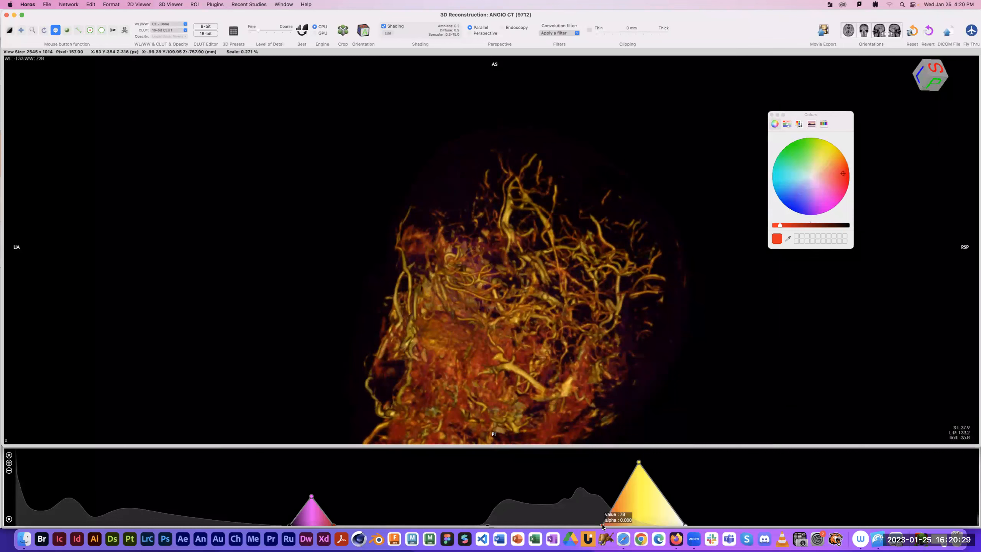
left_click_drag(602, 526, 590, 528)
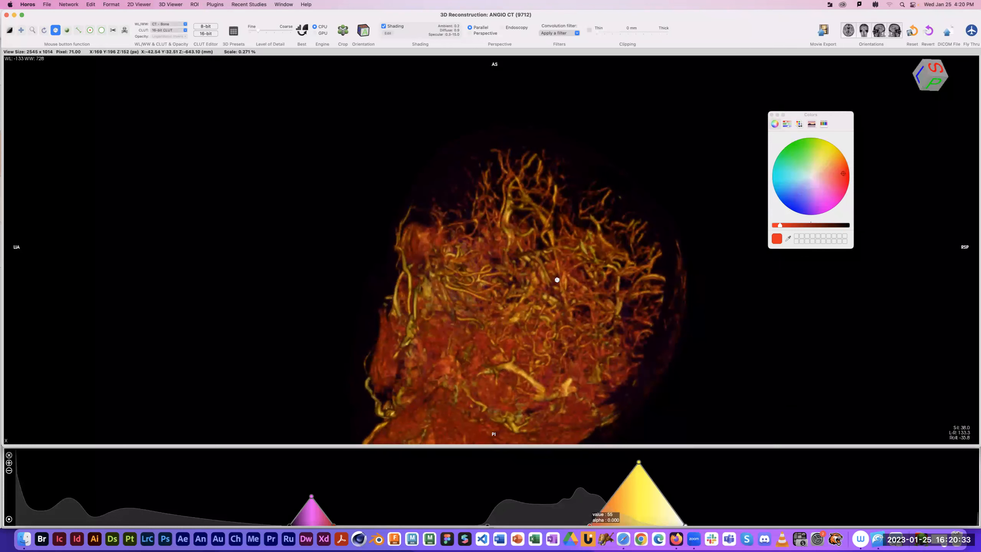
left_click_drag(611, 296, 637, 205)
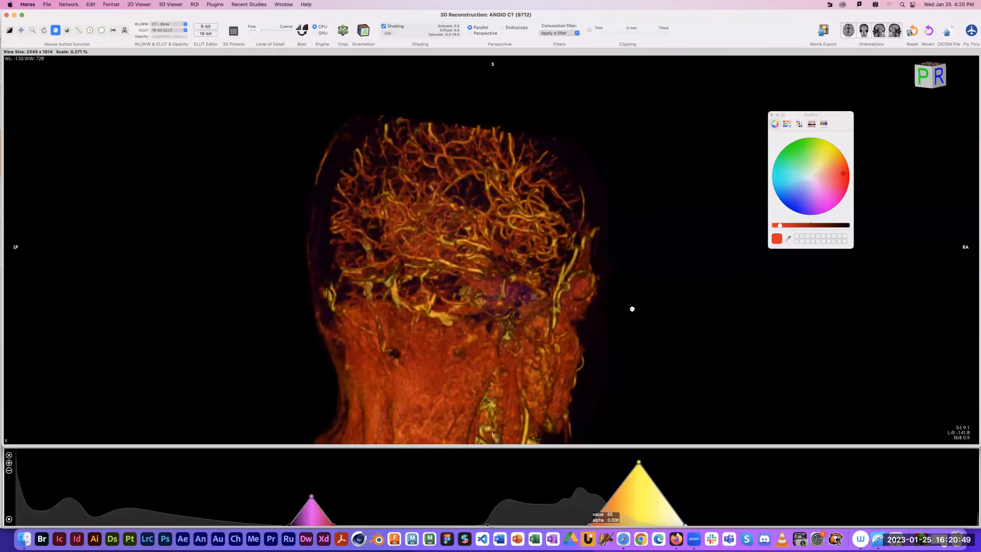
Zoom out, shift the head up and left, and crop away the front of the face
right_click_drag(631, 308, 662, 373)
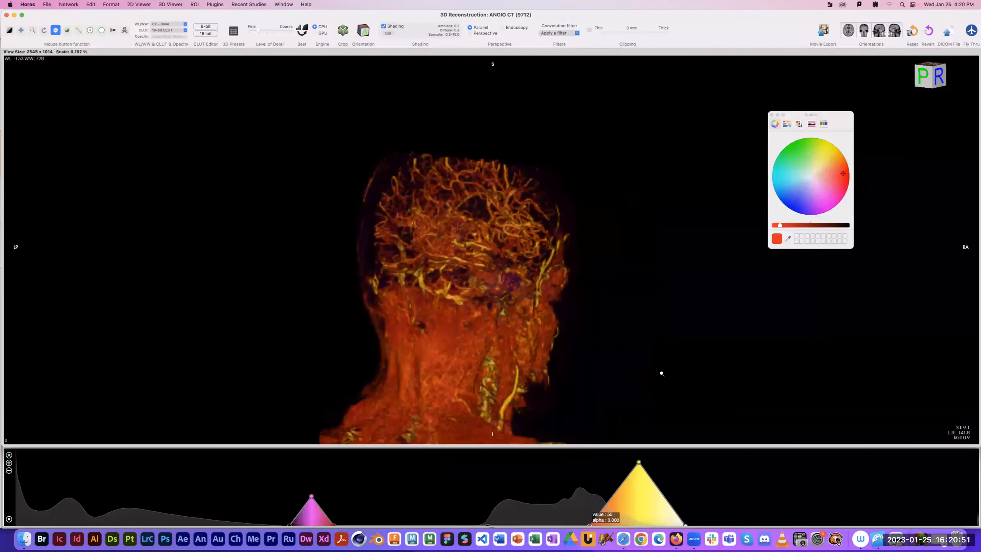
middle_click_drag(641, 359, 585, 257)
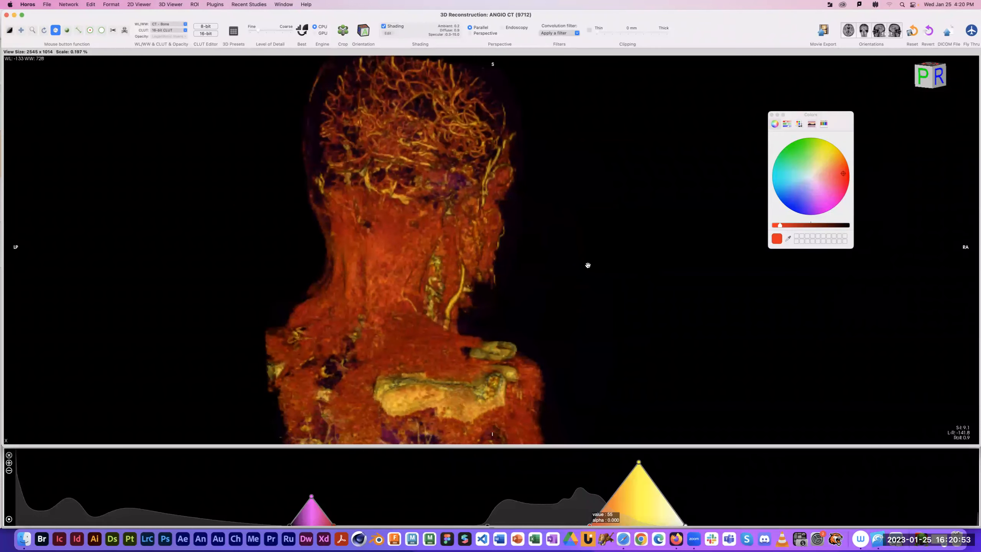
left_click(343, 31)
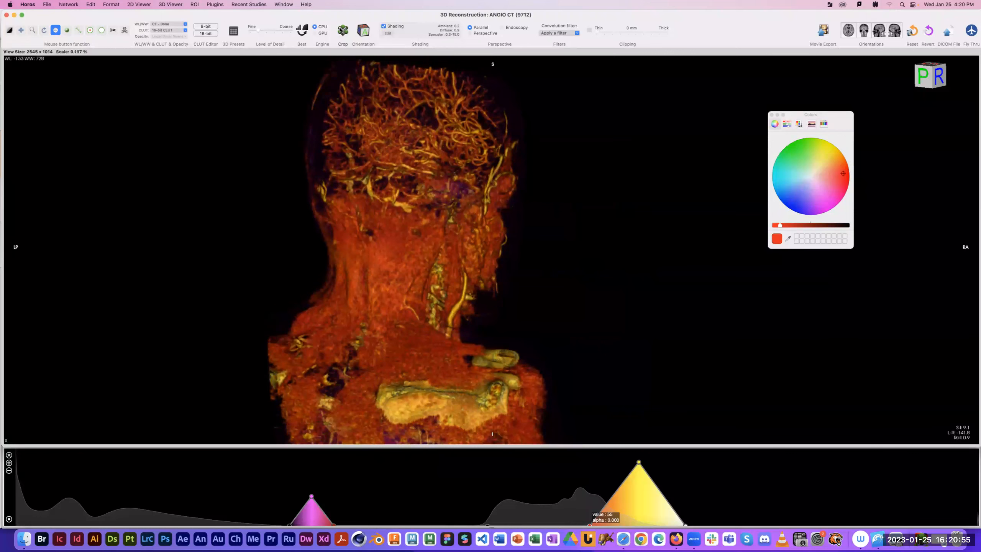
left_click_drag(583, 323, 317, 219)
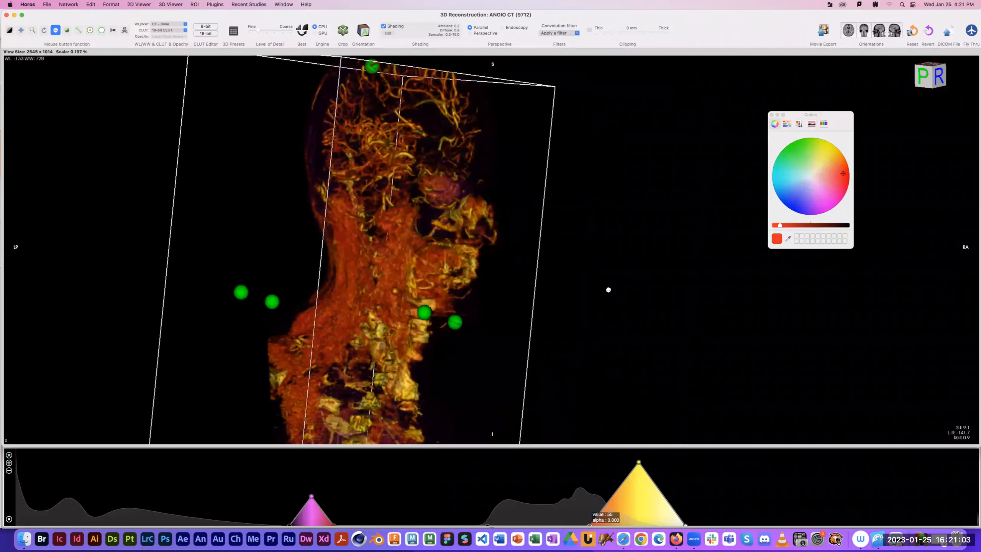
Raise the magenta soft-tissue peak, turn the head to a side profile, and hide Horos with Cmd+H
left_click(342, 31)
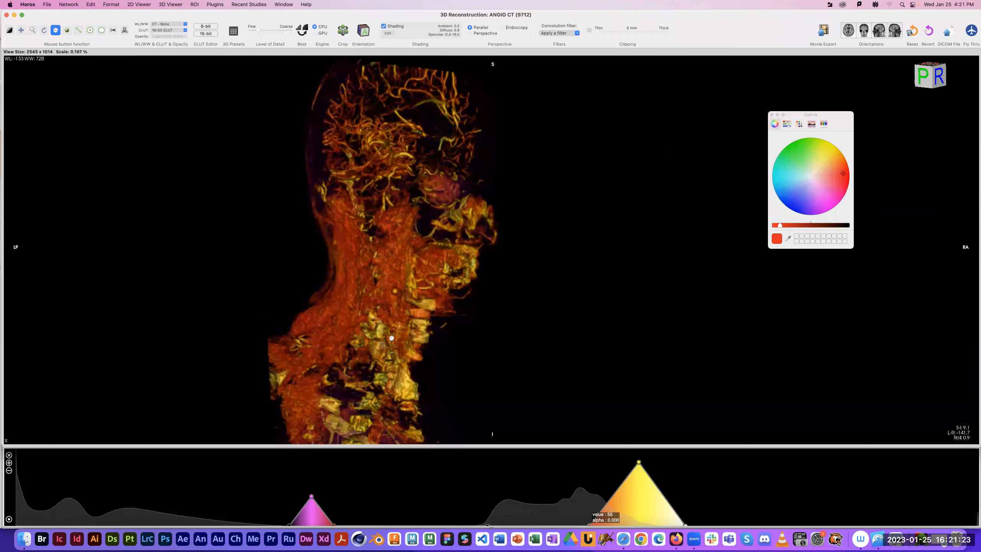
left_click_drag(312, 497, 309, 462)
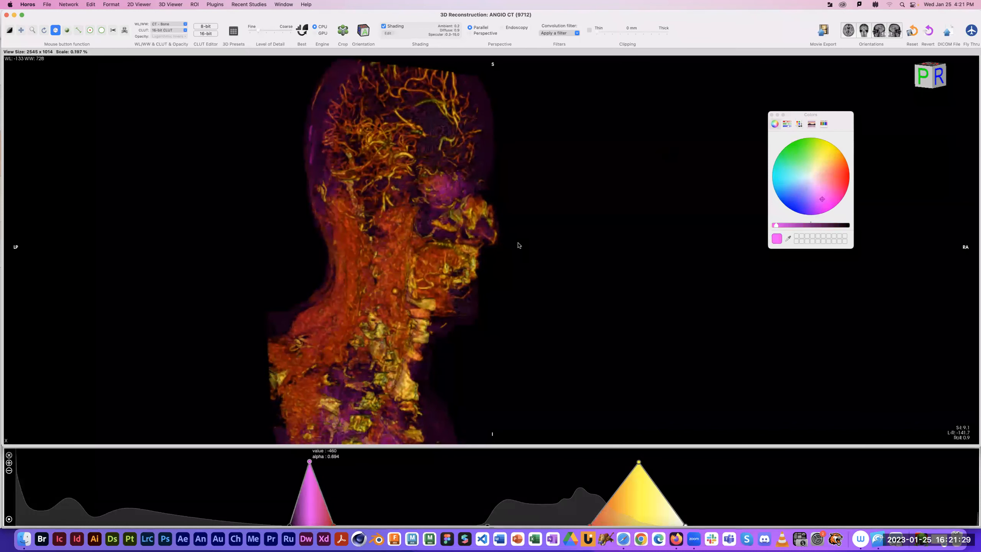
left_click_drag(528, 217, 127, 194)
left_click_drag(536, 183, 421, 209)
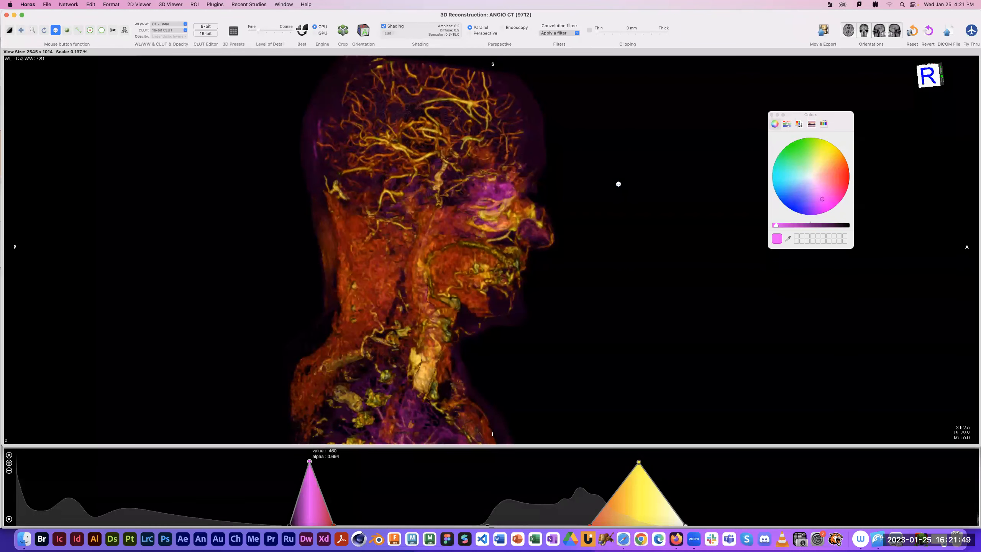
key("super+h")
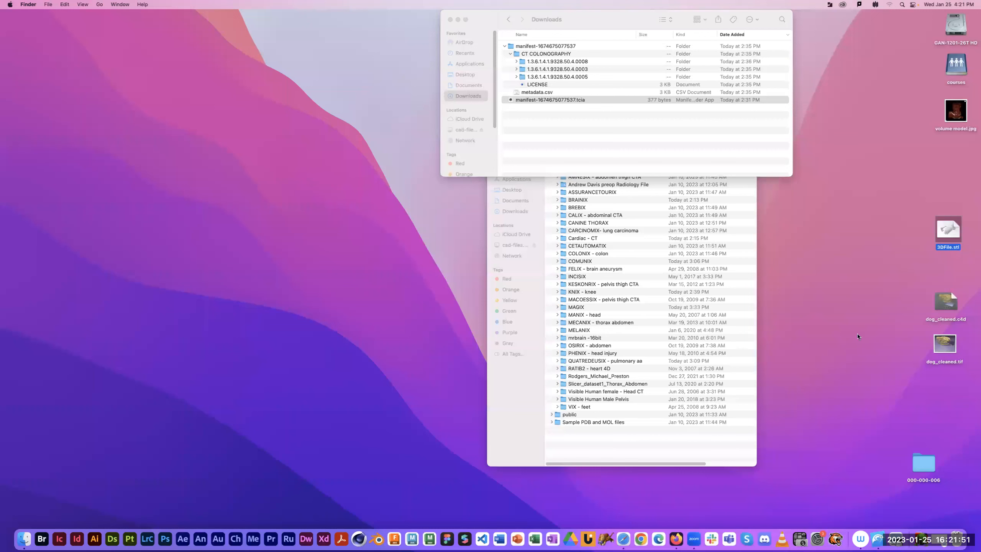
Tidy the desktop icons, trash the 000-000-006 folder, and return to Horos from the Dock
left_click(906, 225)
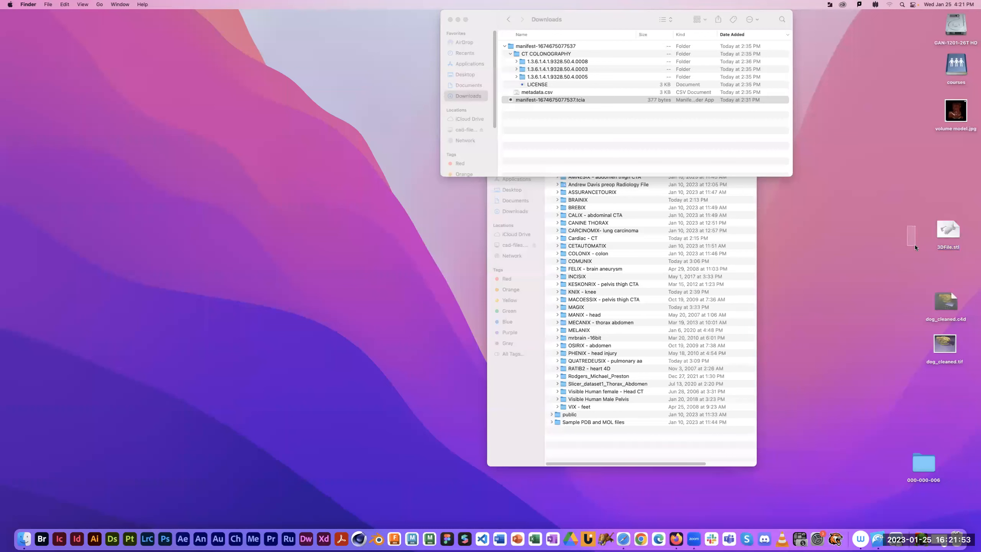
left_click_drag(952, 111, 958, 472)
left_click_drag(900, 171, 956, 539)
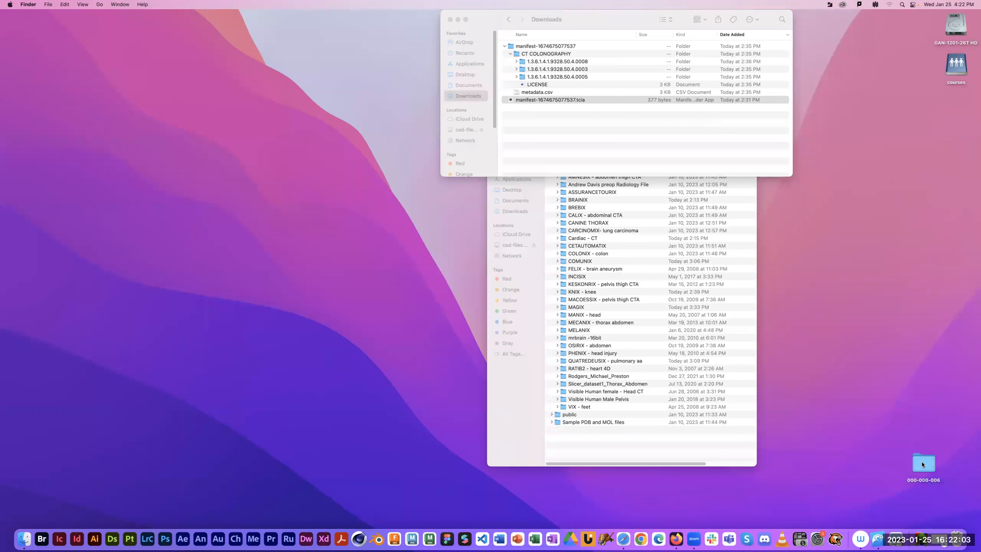
left_click_drag(921, 462, 957, 538)
left_click(879, 542)
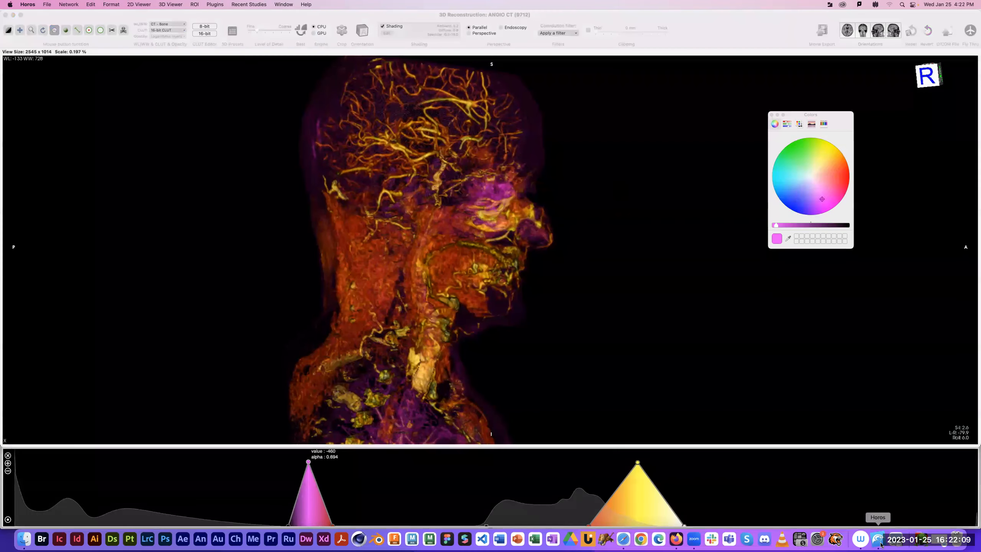
Close the ANGIO CT viewers and open the Colo_supine 1.0 B30f series
left_click(6, 15)
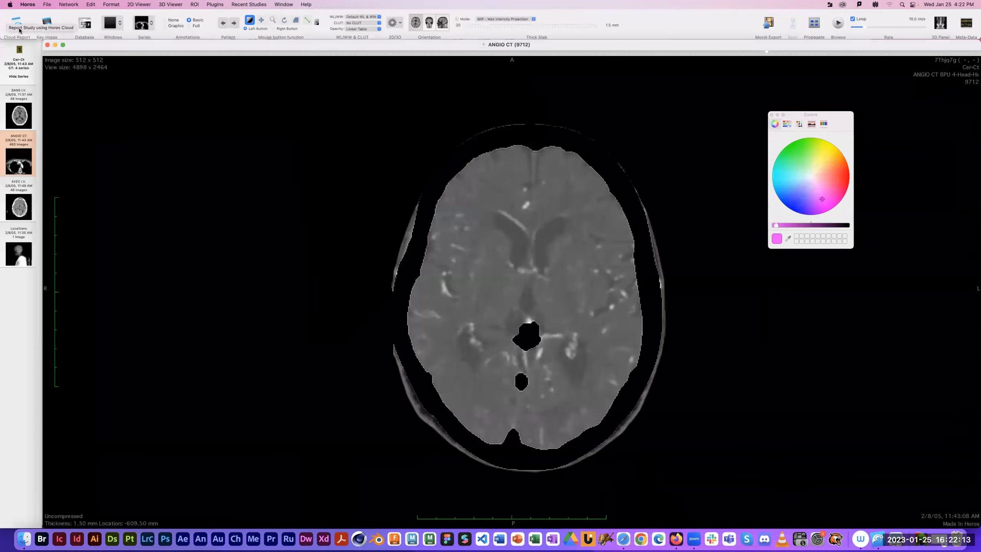
left_click(47, 45)
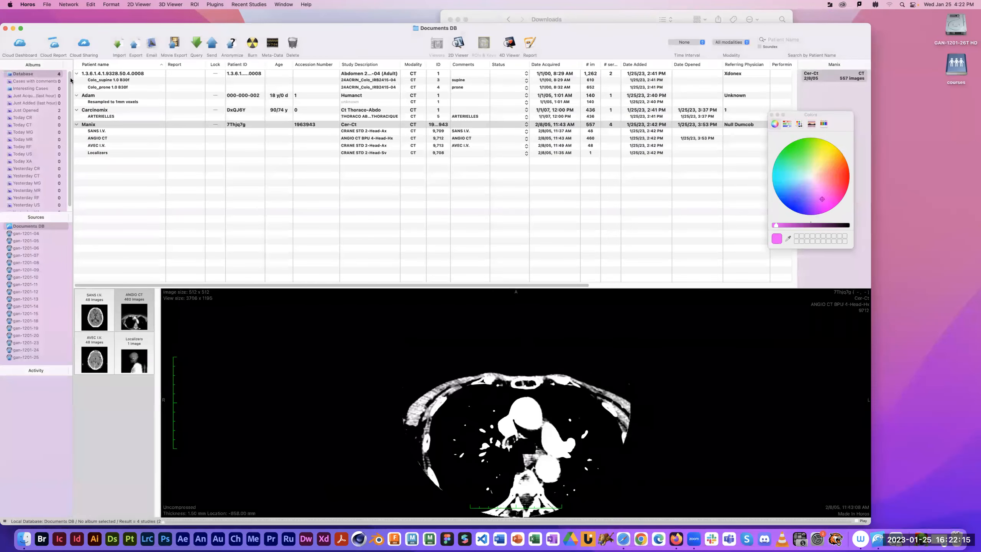
left_click(118, 81)
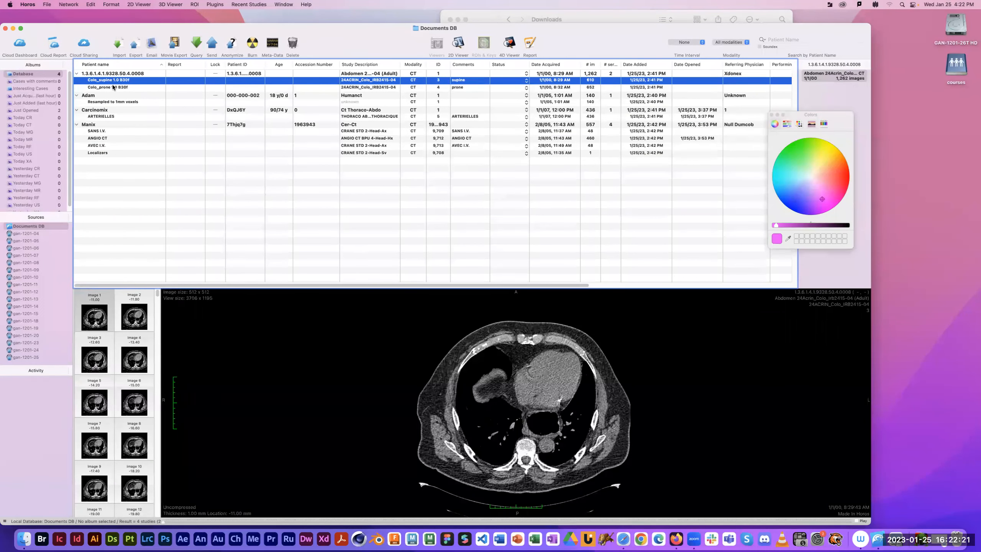
left_click(459, 44)
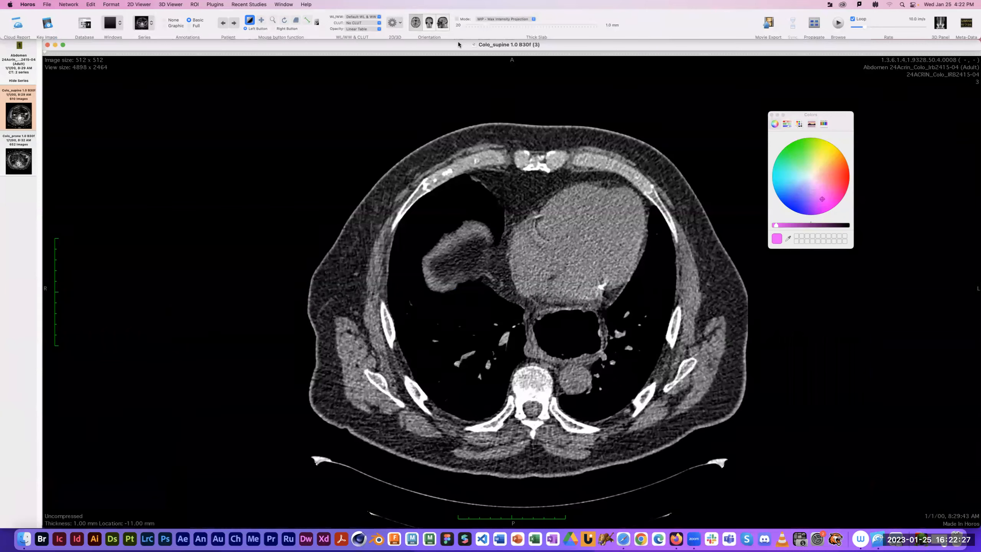
Page seven axial slices down to kidney level and show the 3D reconstruction modes
key("Right")
key("Right")
key("Right")
key("Right")
key("Right")
key("Right")
key("Right")
key("Right")
key("Right")
key("Right")
key("Right")
key("Right")
key("Right")
key("Right")
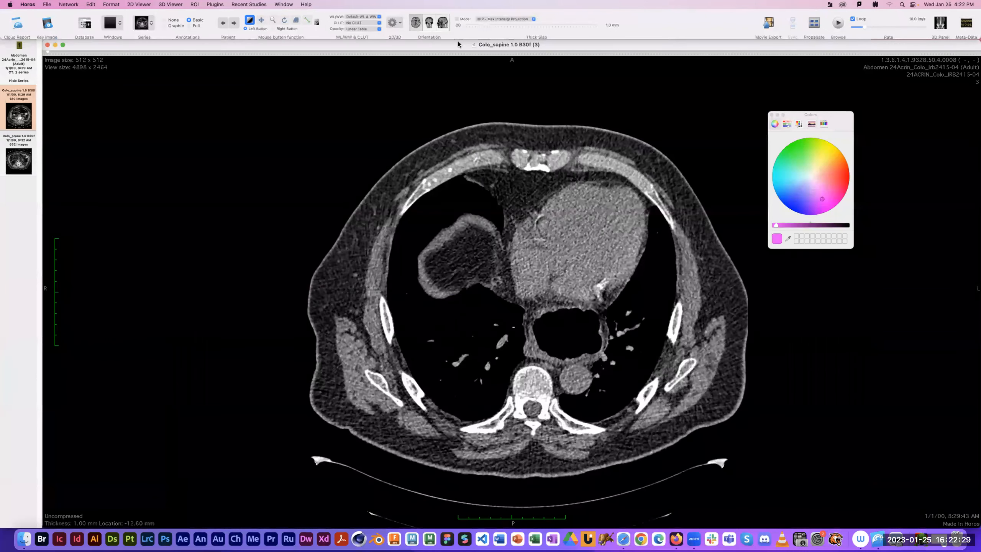
key("Right")
key("Right")
key("Right")
key("Right")
key("Right")
key("Right")
key("Right")
key("Right")
key("Right")
key("Right")
key("Right")
key("Right")
key("Right")
key("Right")
key("Right")
key("Right")
key("Right")
key("Right")
key("Right")
key("Right")
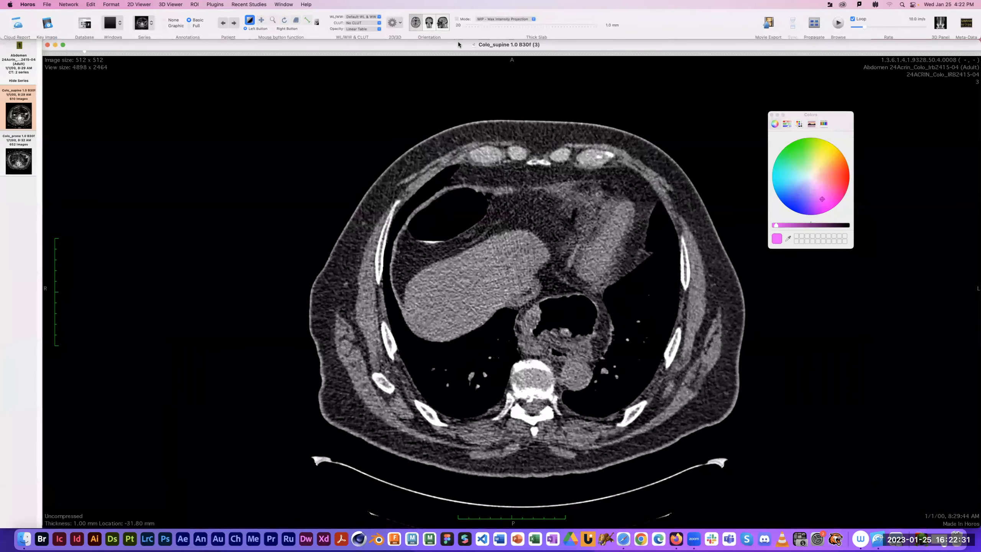
key("Right")
key("Right")
key("Right")
key("Right")
key("Right")
key("Right")
key("Right")
key("Right")
key("Right")
key("Right")
key("Right")
key("Right")
key("Right")
key("Right")
key("Right")
key("Right")
key("Right")
key("Right")
key("Right")
key("Right")
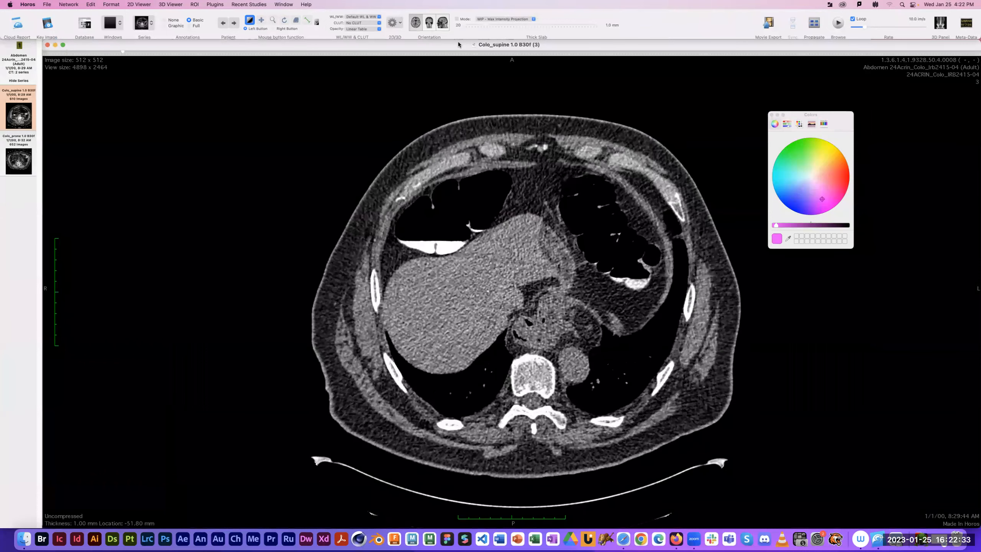
key("Right")
key("Right")
key("Right")
key("Right")
key("Right")
key("Right")
key("Right")
key("Right")
key("Right")
key("Right")
key("Right")
key("Right")
key("Right")
key("Right")
key("Right")
key("Right")
key("Right")
key("Right")
key("Right")
key("Right")
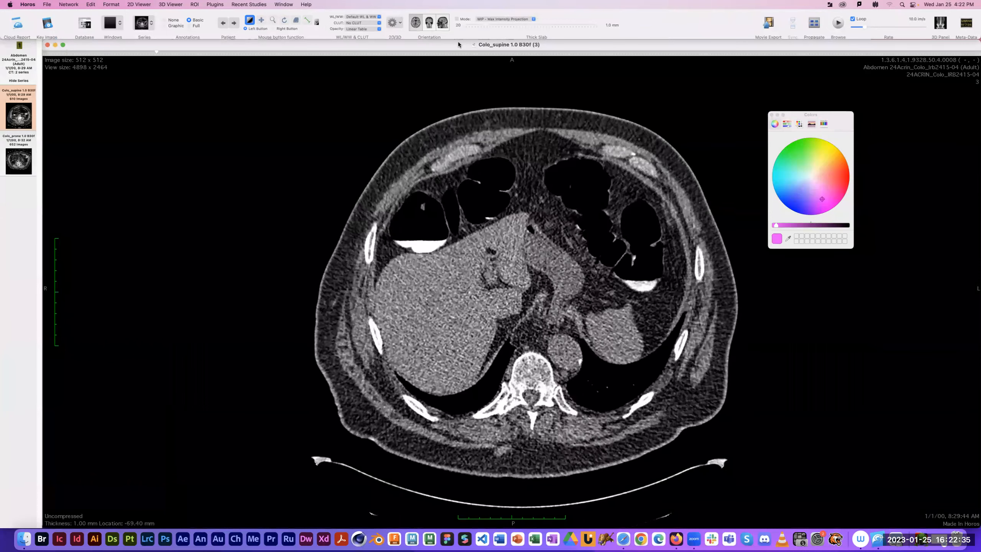
key("Right")
key("Right")
key("Right")
key("Right")
key("Right")
key("Right")
key("Right")
key("Right")
key("Right")
key("Right")
key("Right")
key("Right")
key("Right")
key("Right")
key("Right")
key("Right")
key("Right")
key("Right")
key("Right")
key("Right")
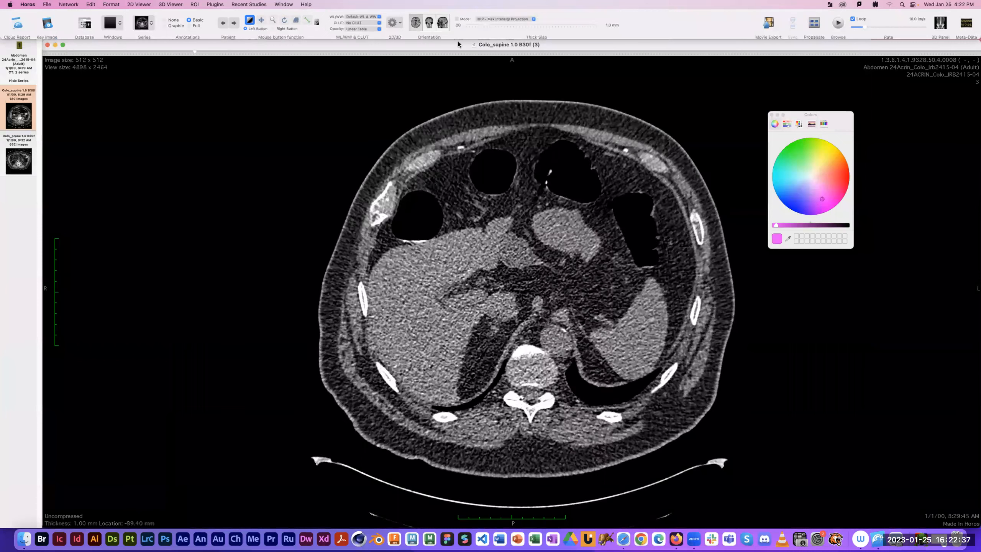
key("Right")
key("Right")
key("Right")
key("Right")
key("Right")
key("Right")
key("Right")
key("Right")
key("Right")
key("Right")
key("Right")
key("Right")
key("Right")
key("Right")
key("Right")
key("Right")
key("Right")
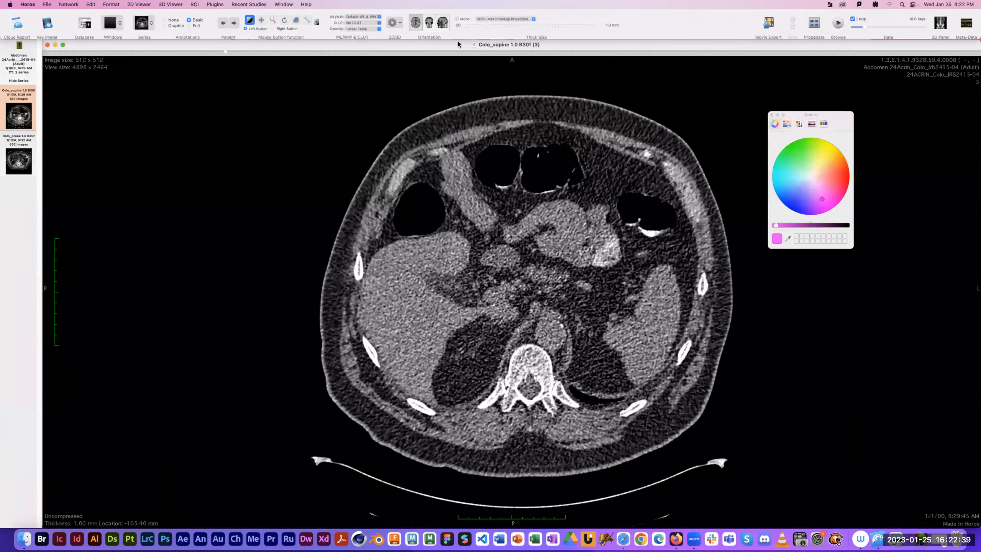
key("Right")
key("Right")
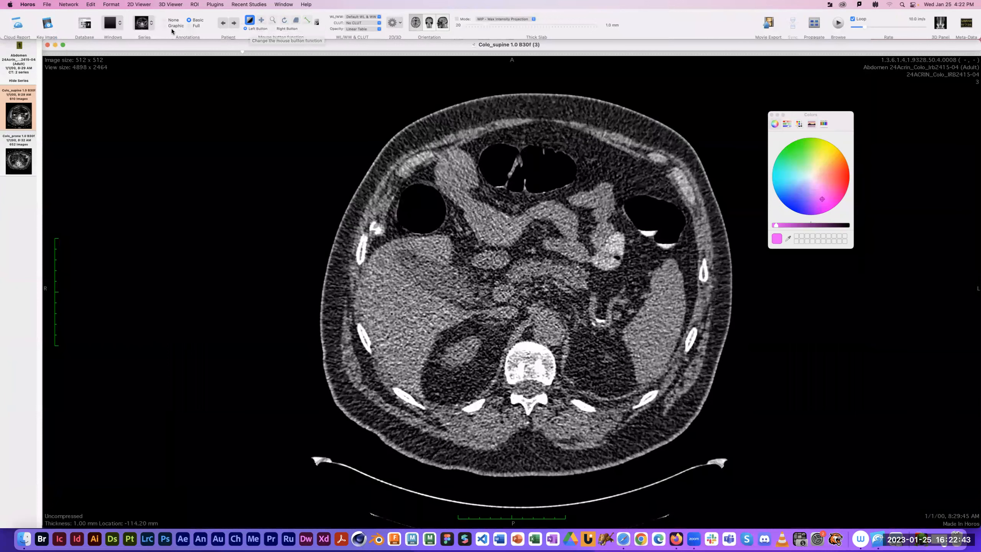
left_click(400, 23)
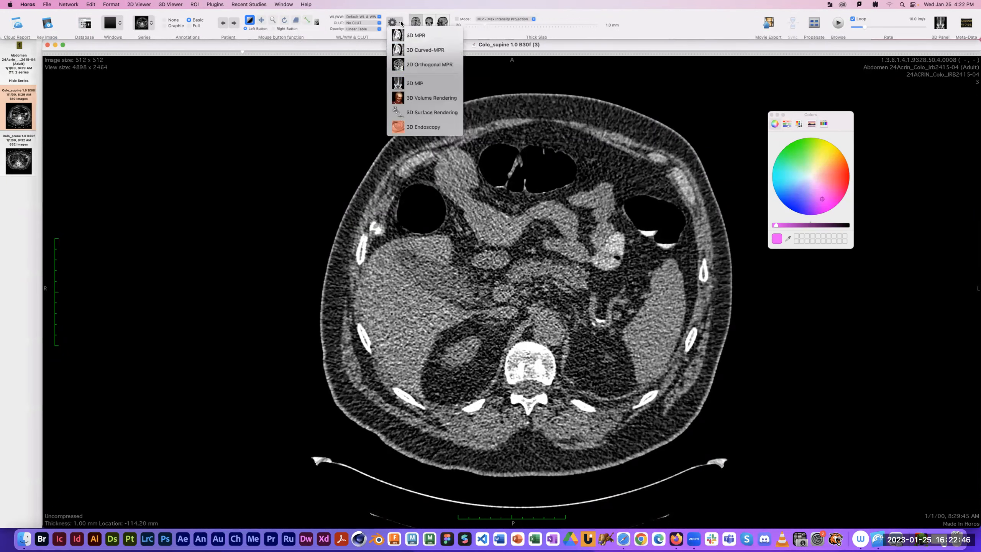
Render Colo_supine 1.0 B30f as a 3D volume, lower the top crop face into the abdomen, and zoom in
left_click(509, 123)
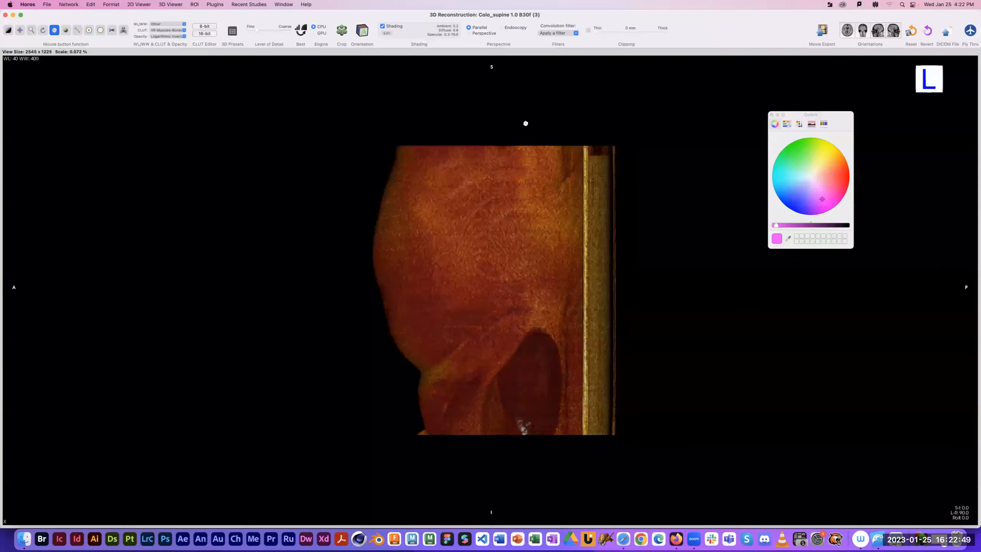
left_click_drag(489, 318, 630, 300)
left_click_drag(471, 280, 520, 112)
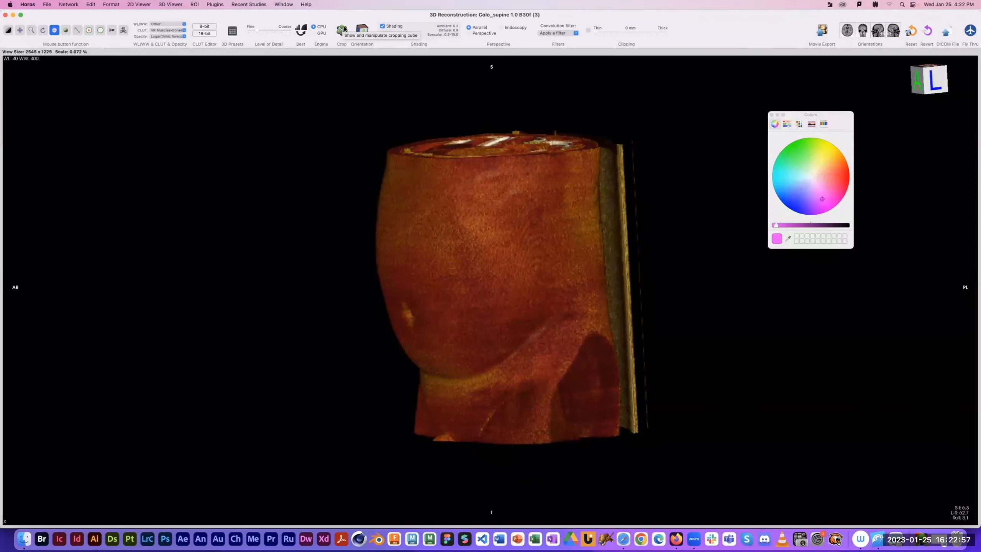
left_click(341, 31)
left_click_drag(483, 145, 455, 371)
left_click(341, 30)
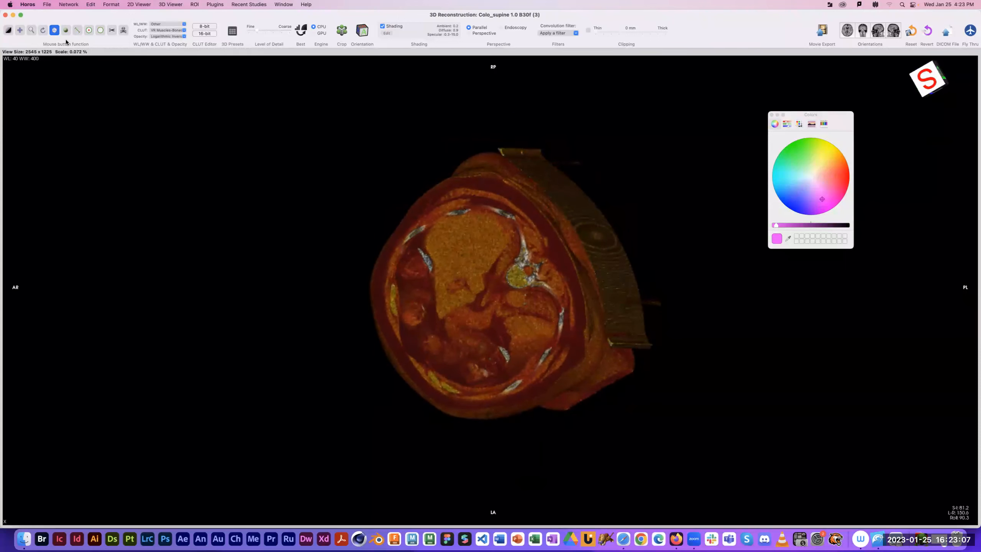
left_click_drag(535, 312, 58, 4)
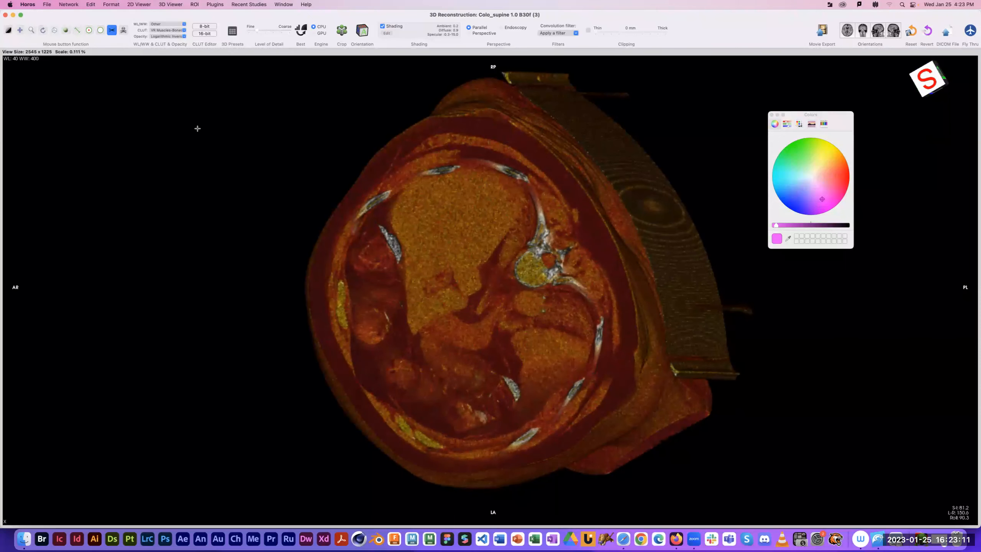
Scissor away two traced regions along the body's left edge, then rotate the volume side-on
mouse_move(351, 181)
left_mouse_down()
mouse_move(334, 288)
mouse_move(353, 381)
mouse_move(415, 445)
mouse_move(537, 488)
mouse_move(348, 534)
mouse_move(102, 107)
mouse_move(110, 83)
left_mouse_up()
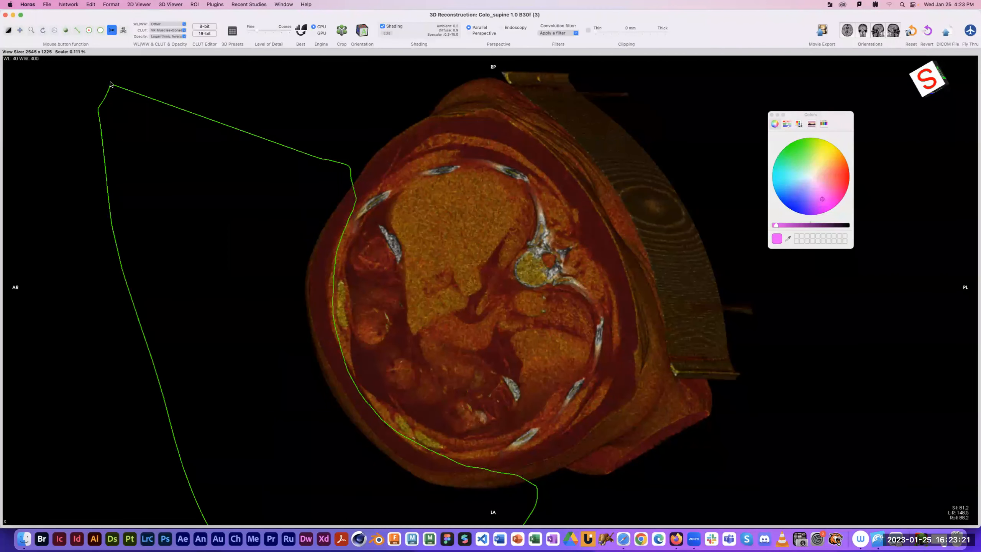
key("Delete")
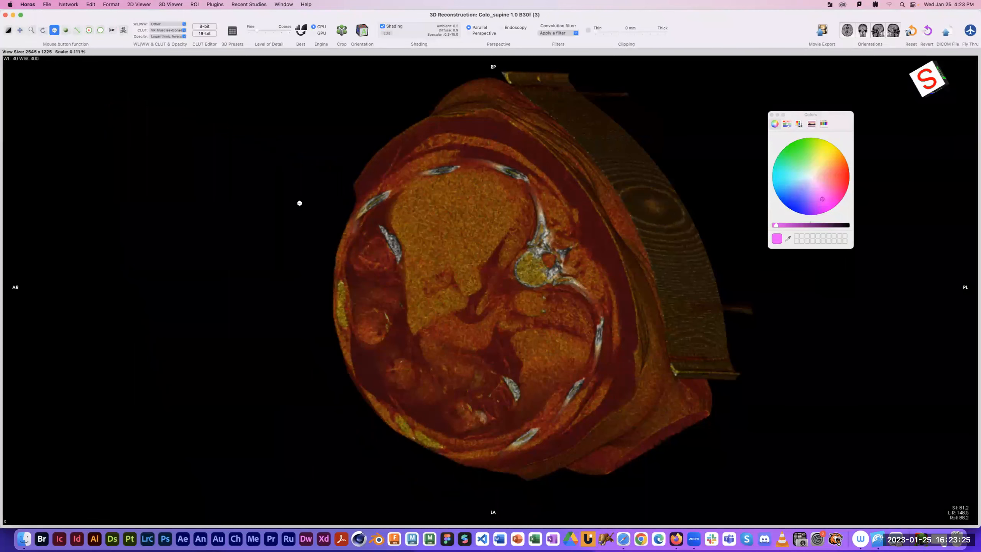
left_click_drag(423, 237, 412, 368)
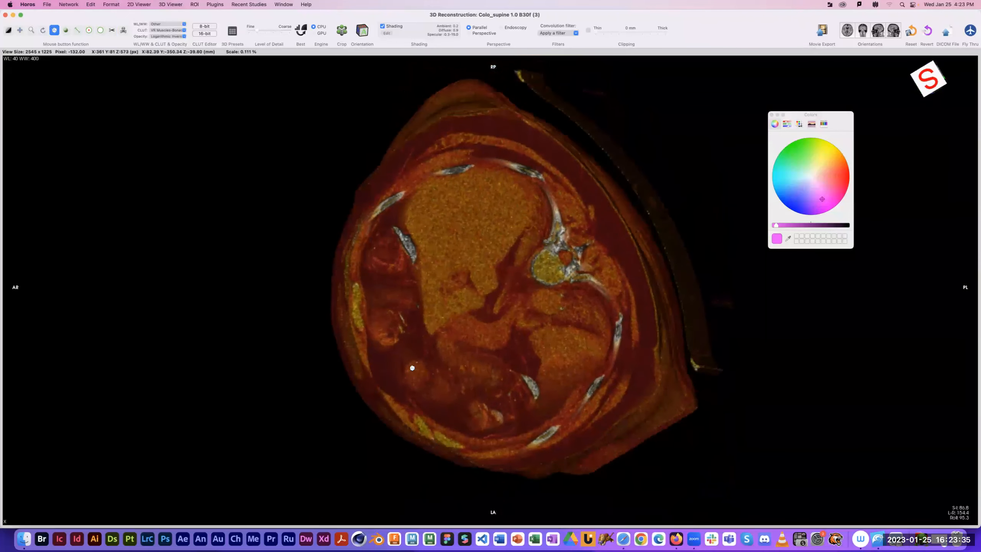
left_click(114, 29)
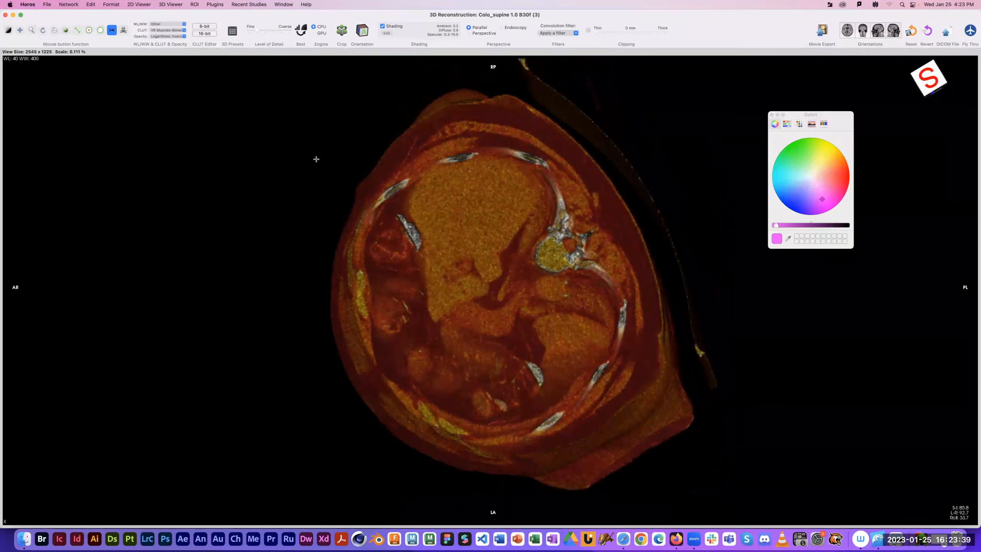
mouse_move(387, 154)
left_mouse_down()
mouse_move(391, 181)
mouse_move(361, 224)
mouse_move(348, 291)
mouse_move(370, 375)
mouse_move(421, 432)
mouse_move(560, 473)
mouse_move(584, 516)
mouse_move(377, 482)
mouse_move(219, 137)
left_mouse_up()
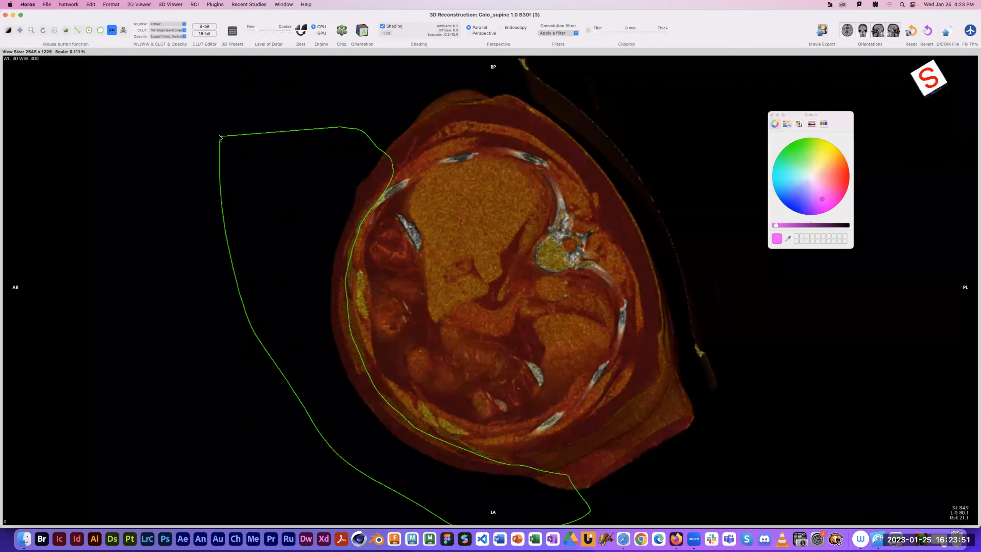
key("Delete")
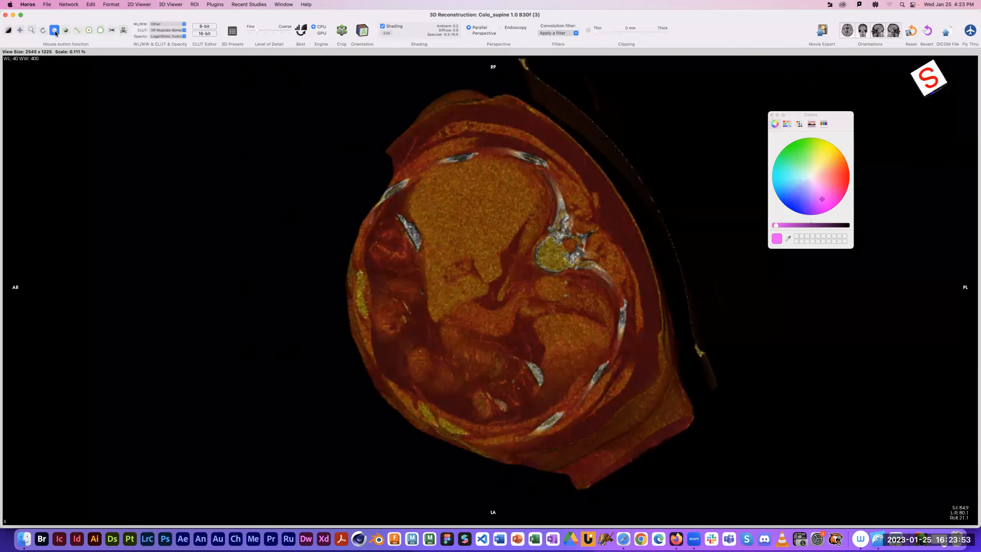
left_click_drag(444, 249, 339, 162)
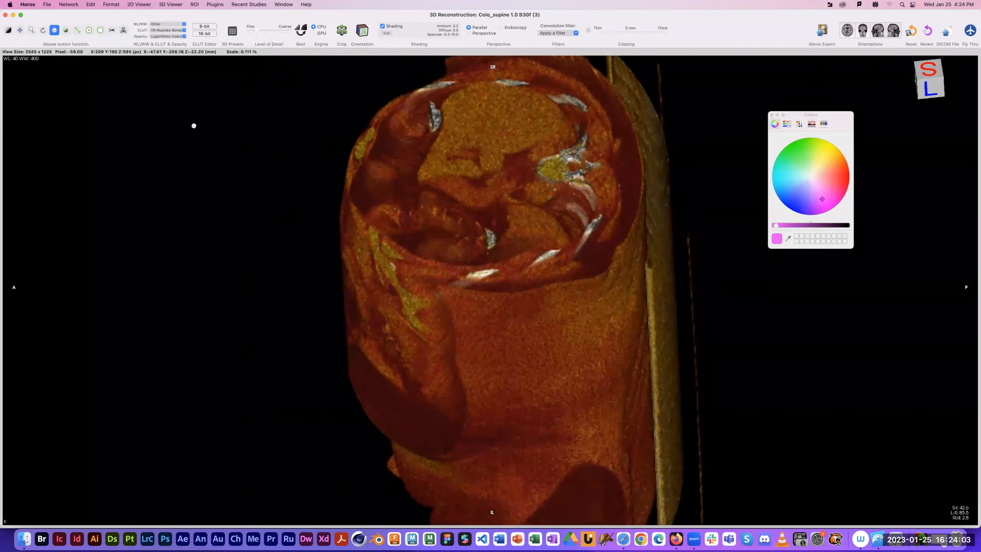
Remove a rib and three bright bone fragments with the bone-removal tool
left_click(123, 30)
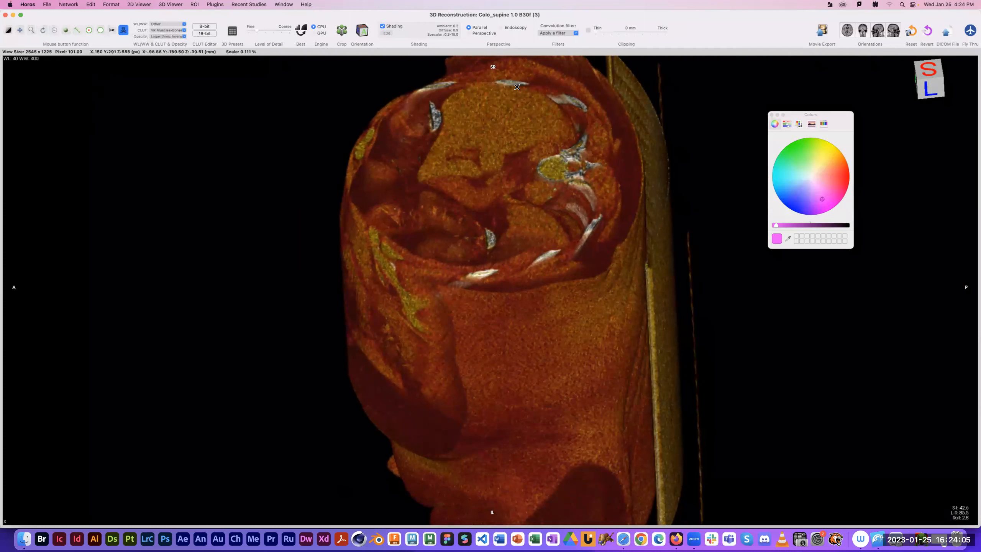
left_click(571, 101)
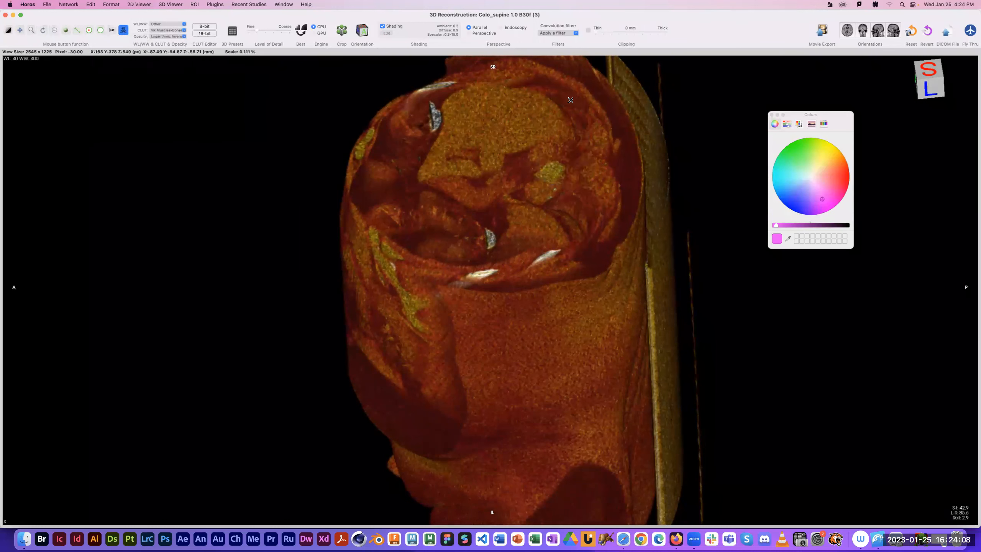
left_click(550, 255)
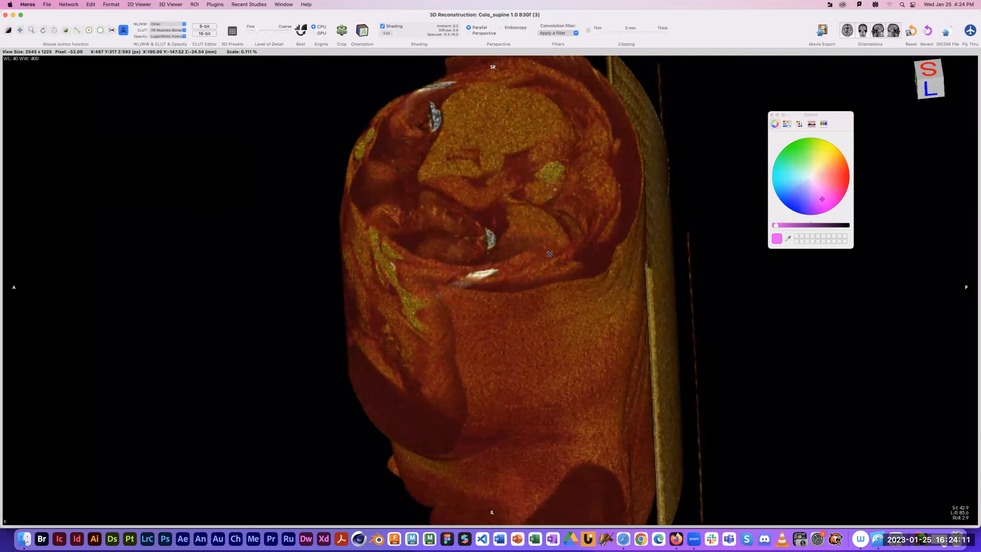
left_click(479, 275)
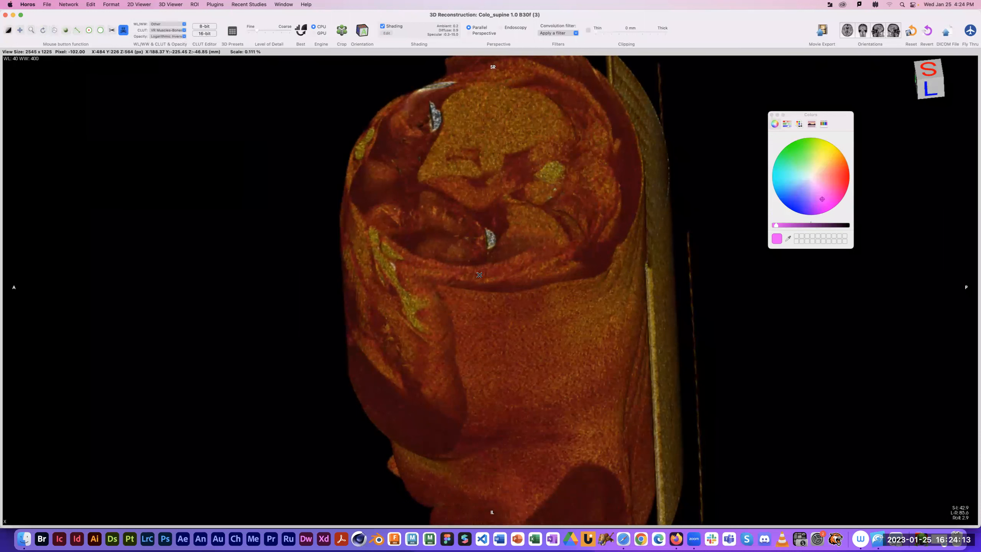
left_click(432, 87)
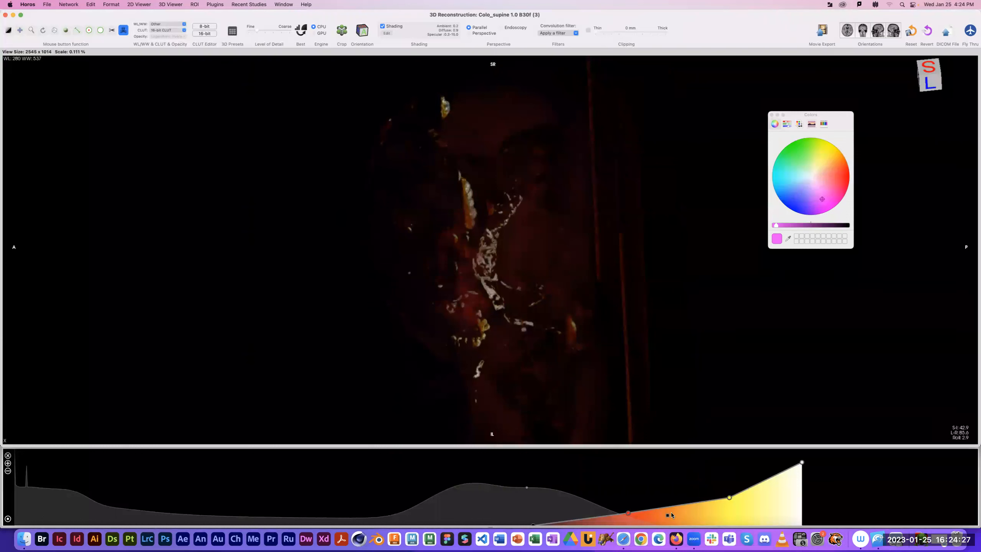
Shift the CLUT curve and its start point to lower values, then close the 3D reconstruction
left_click_drag(668, 515, 609, 516)
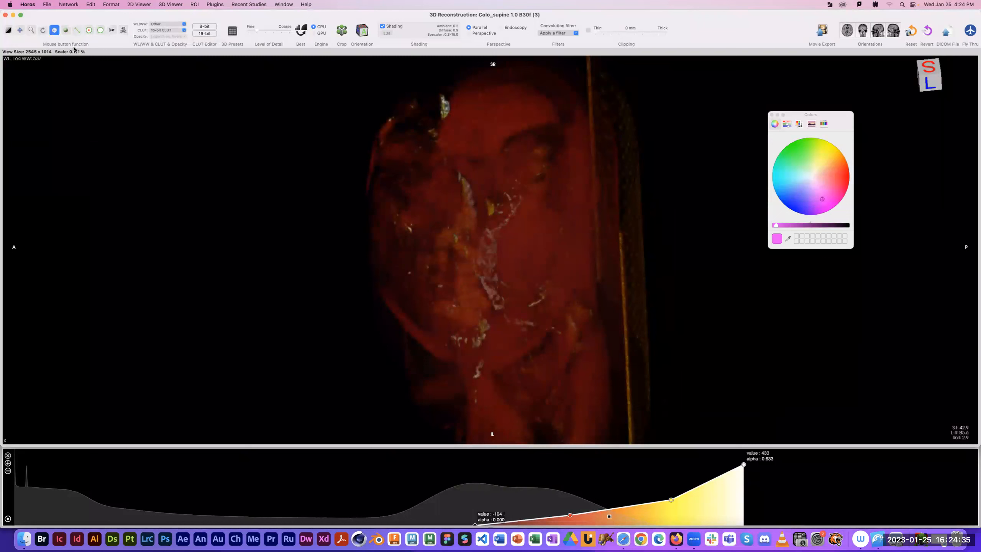
left_click_drag(573, 282, 449, 220)
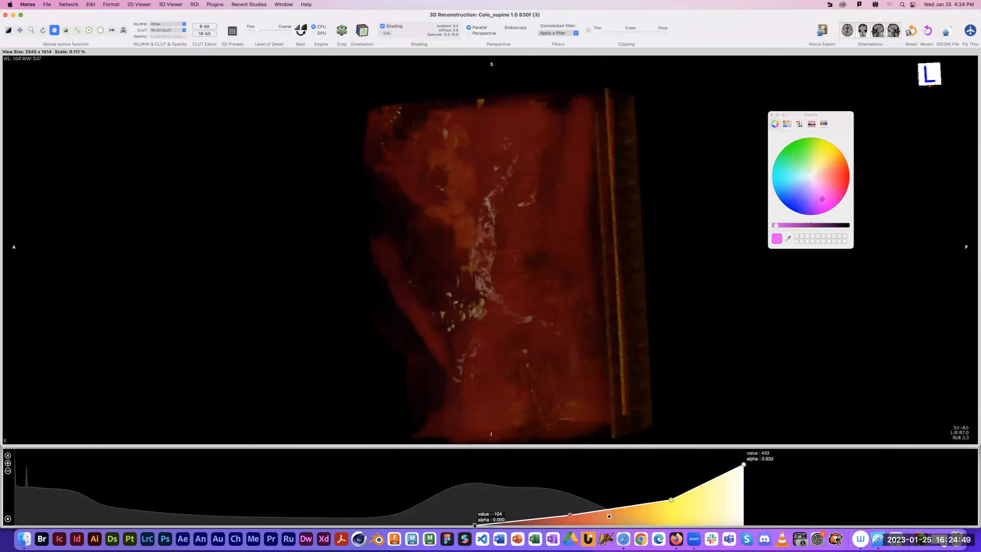
left_click_drag(475, 524, 303, 524)
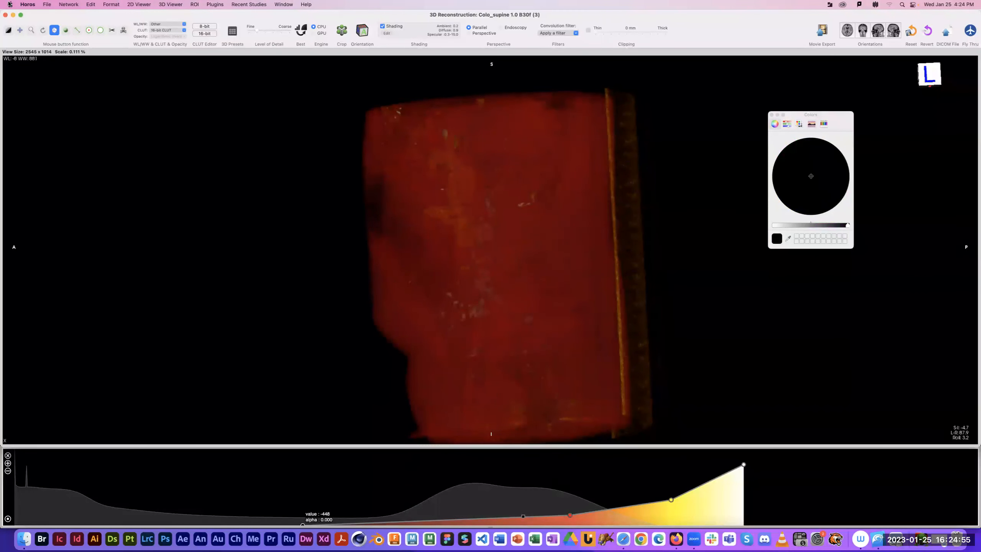
left_click(5, 15)
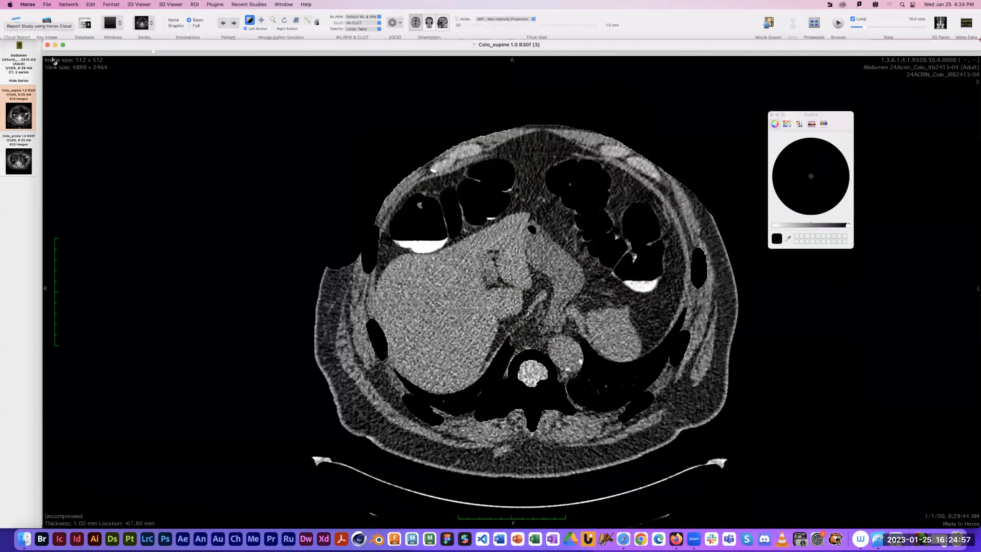
Drag folder 1.3.6.1.4.1.9328.50.4.0003 from Downloads into the Horos database, copying its files
left_click(47, 46)
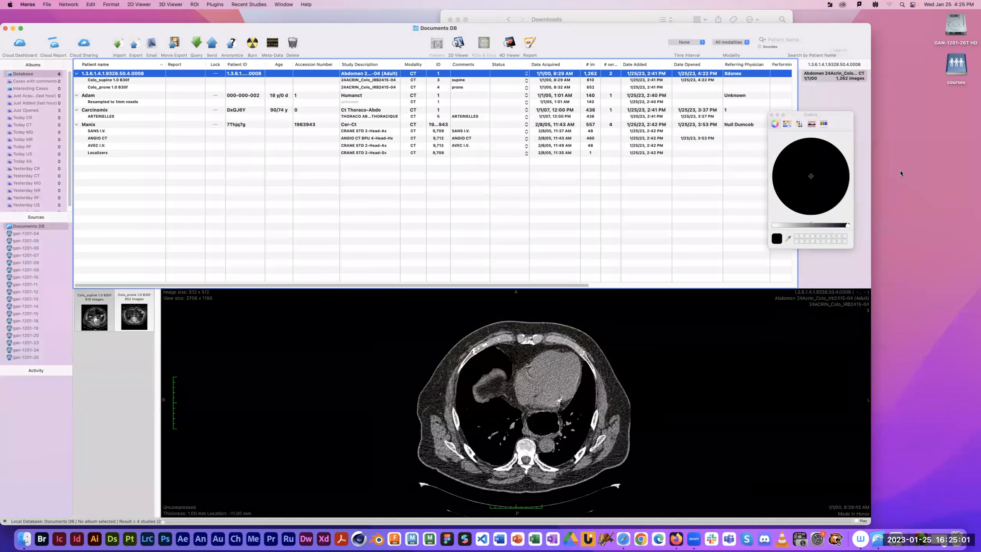
left_click(925, 167)
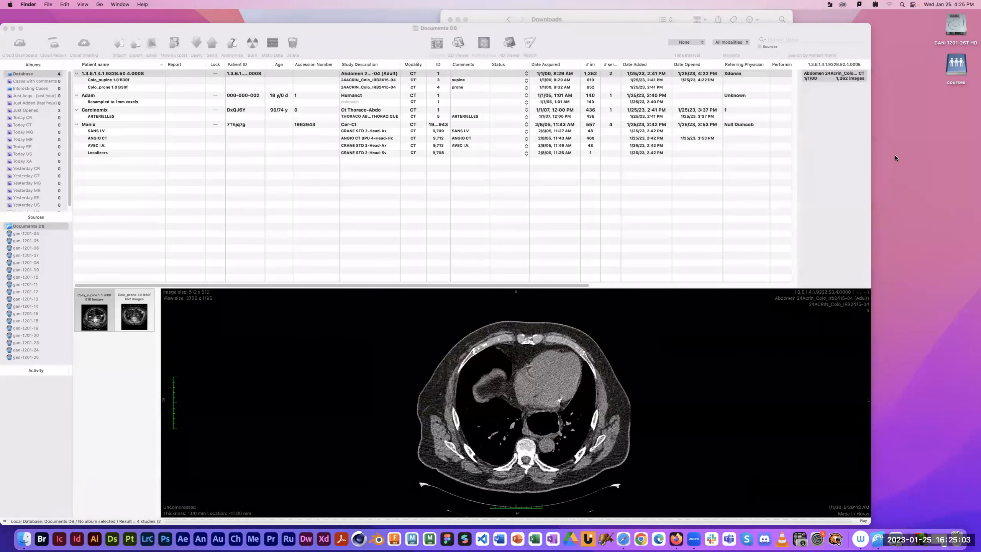
left_click_drag(605, 19, 744, 20)
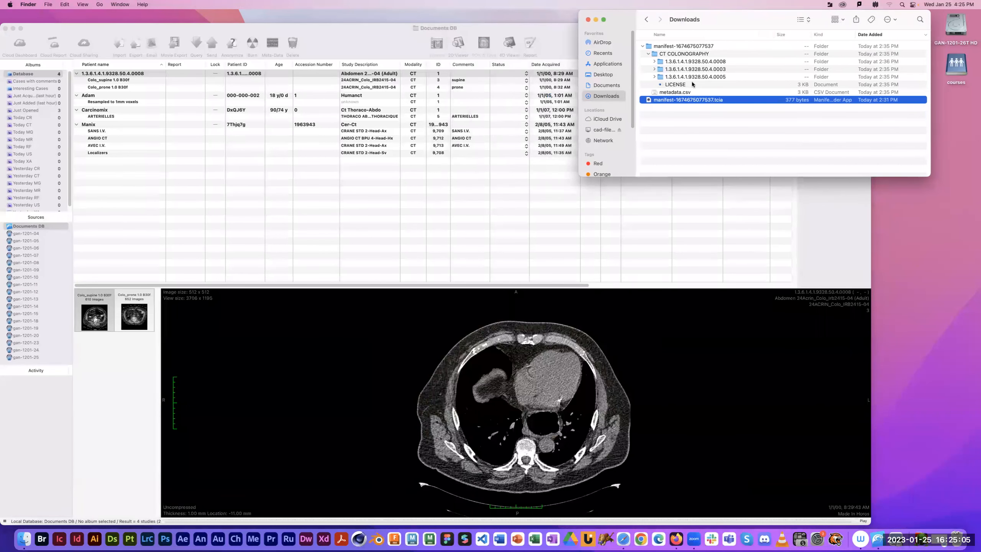
left_click(660, 71)
left_click_drag(660, 71, 135, 207)
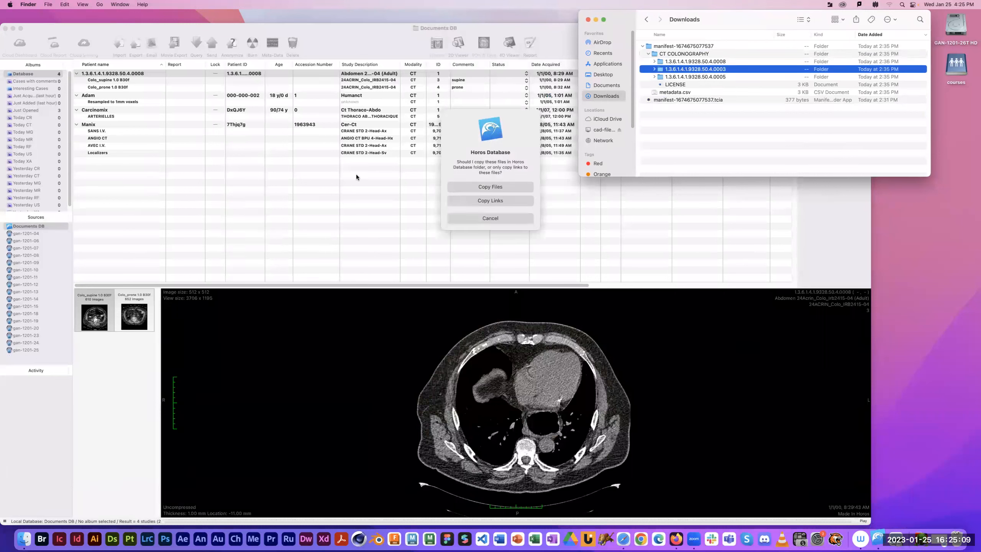
left_click(488, 187)
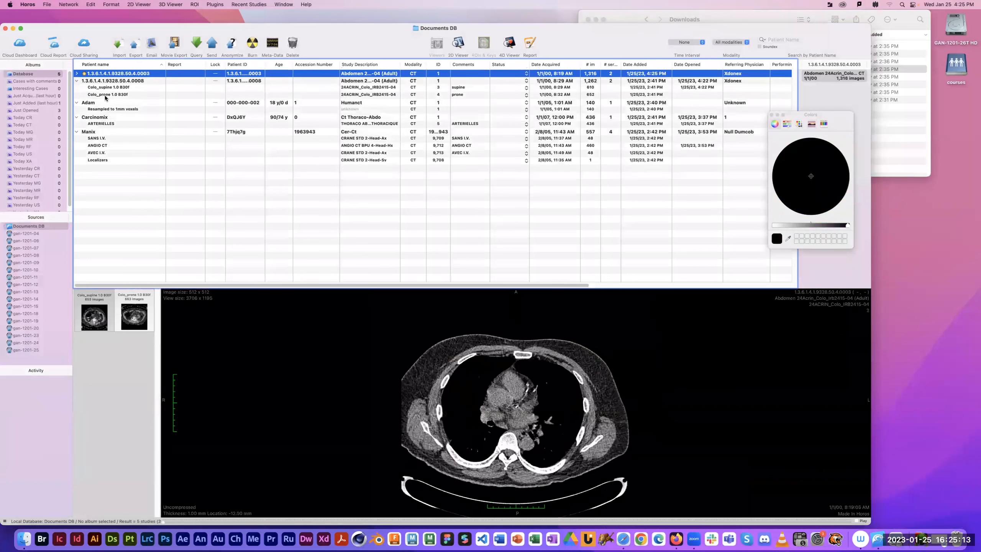
Open the 0003 study's Colo_supine 1.0 B30f series and render it as a 3D volume
left_click(76, 74)
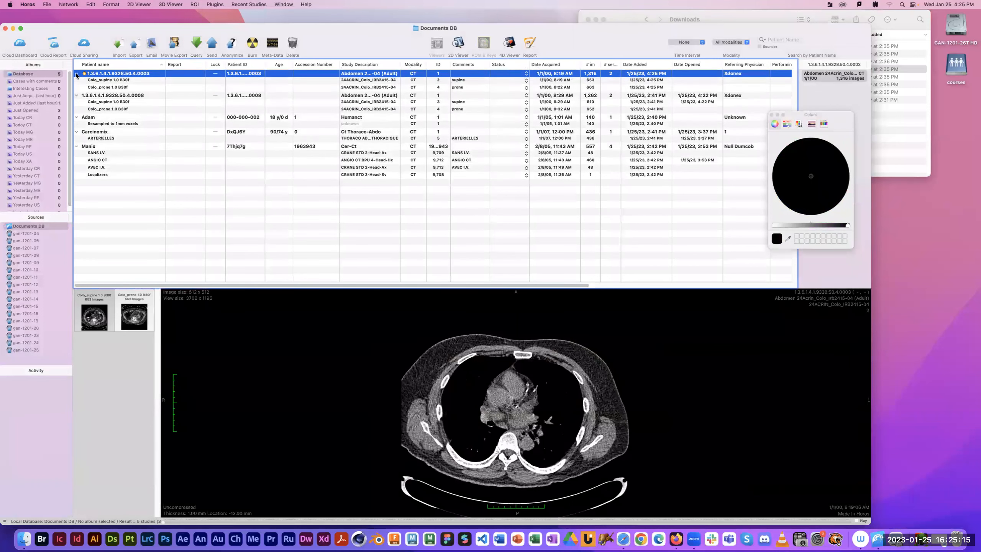
left_click(121, 81)
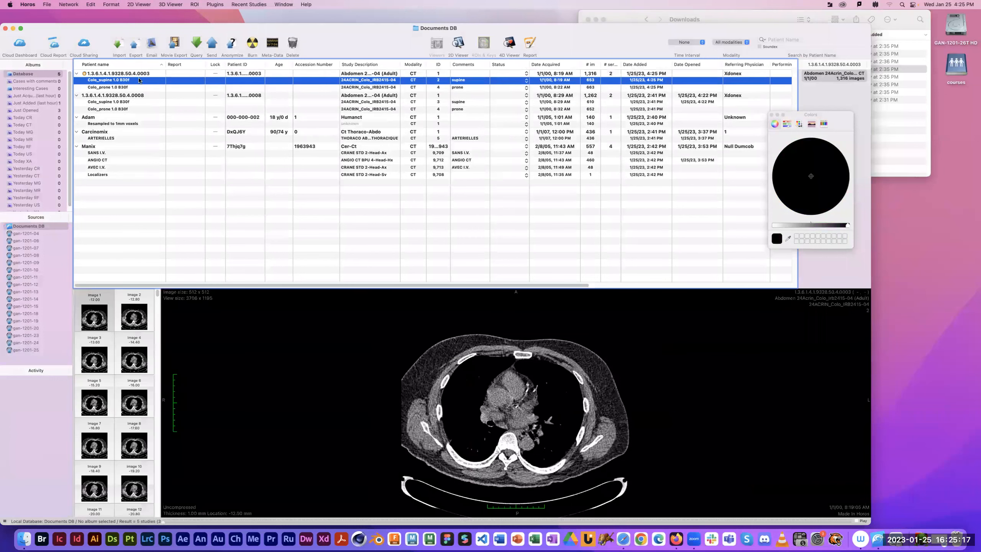
left_click(458, 44)
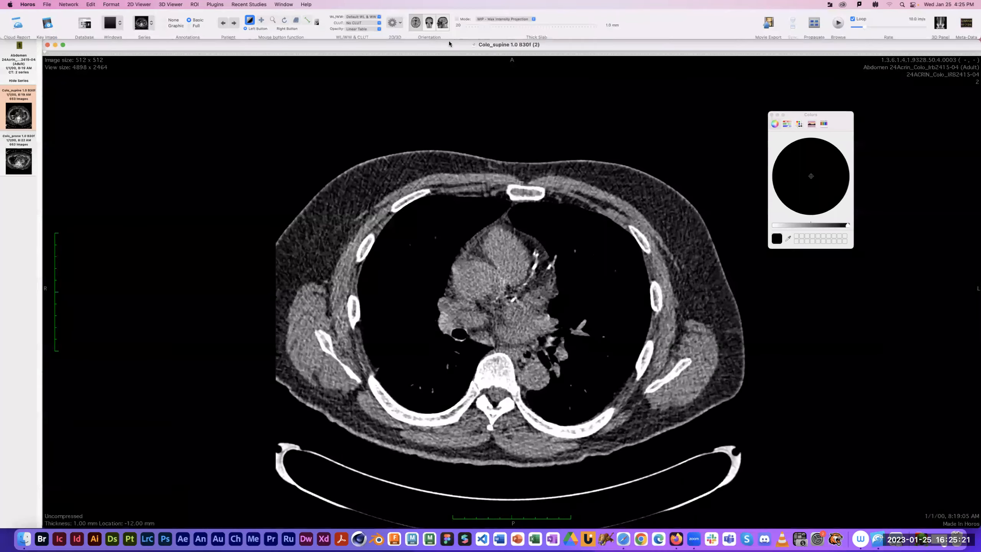
left_click(399, 25)
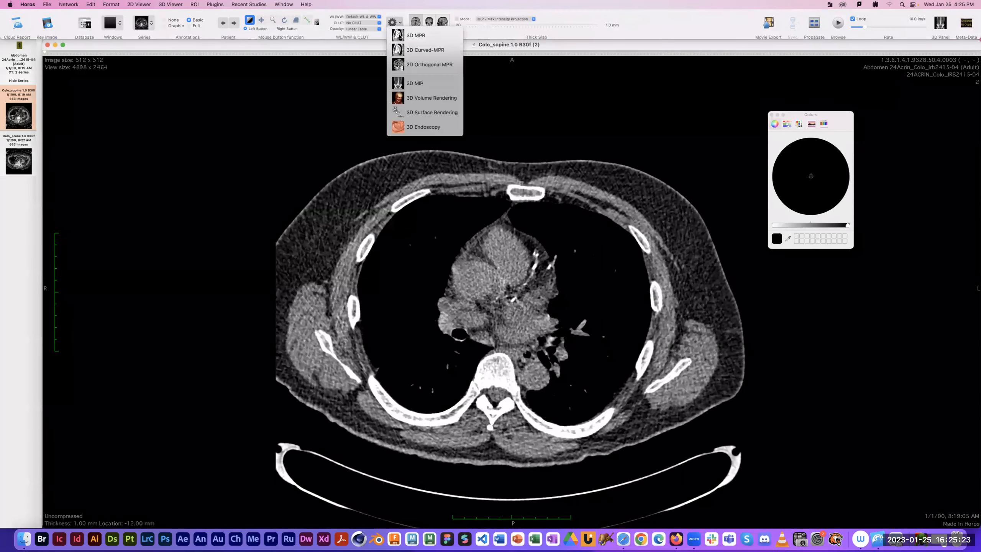
left_click(402, 102)
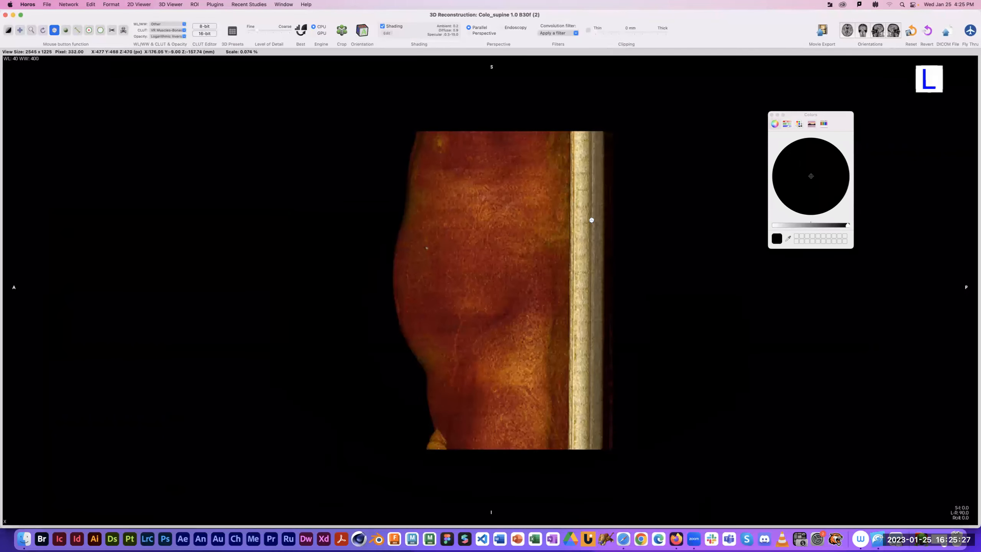
From a top view, outline the curved scanner table with the scissors tool and delete it from the volume
left_click_drag(596, 162, 592, 344)
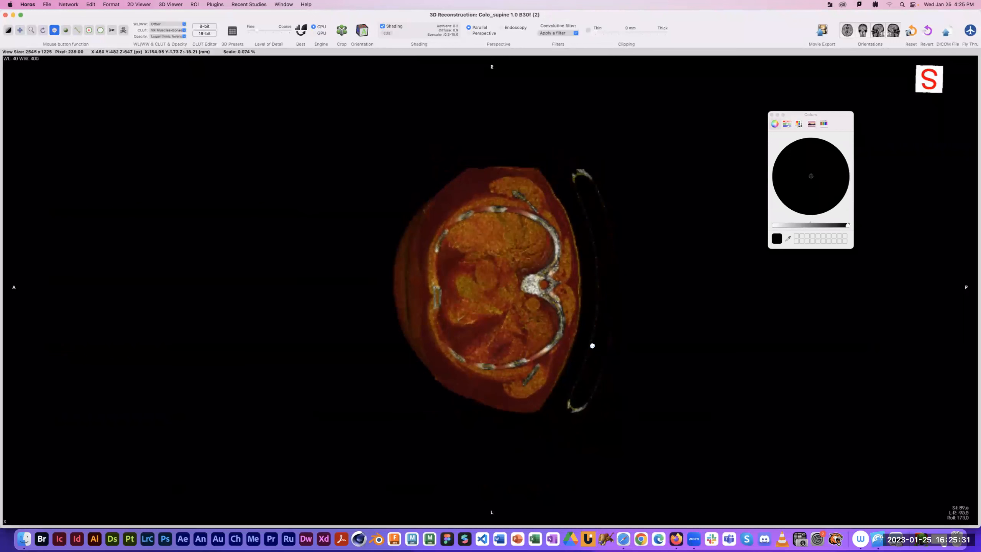
left_click(116, 29)
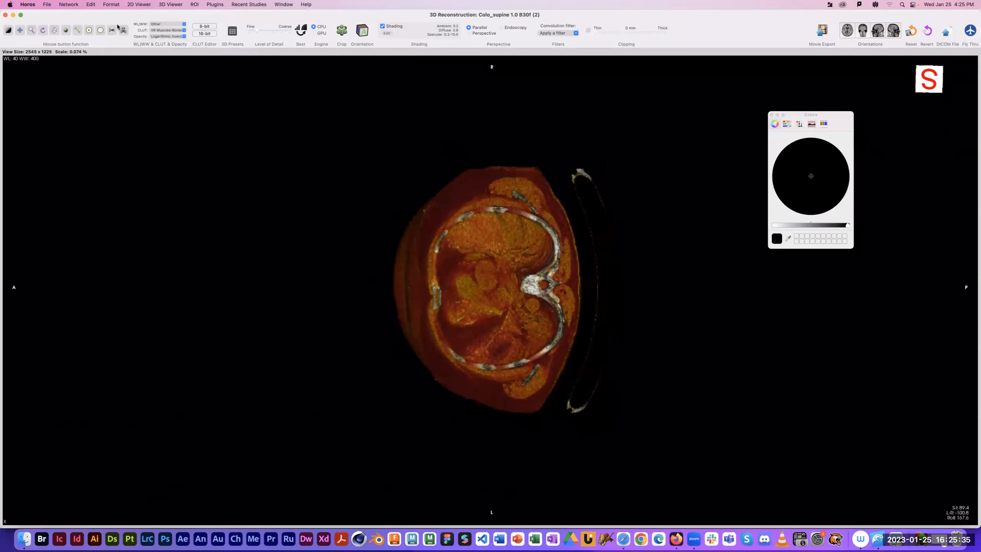
left_click(112, 30)
mouse_move(566, 146)
left_mouse_down()
mouse_move(589, 299)
mouse_move(582, 364)
mouse_move(552, 417)
mouse_move(603, 455)
mouse_move(619, 146)
left_mouse_up()
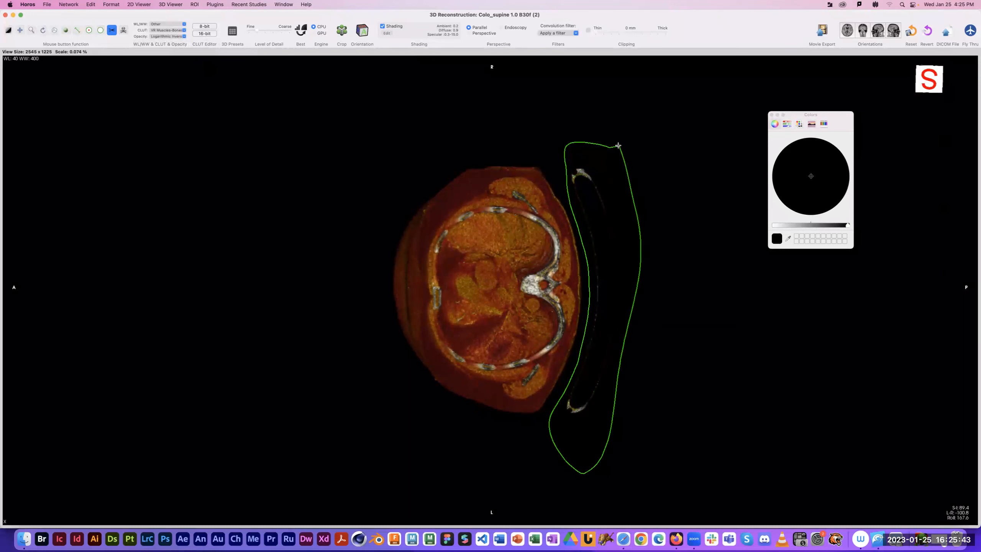
key("Delete")
left_click(54, 30)
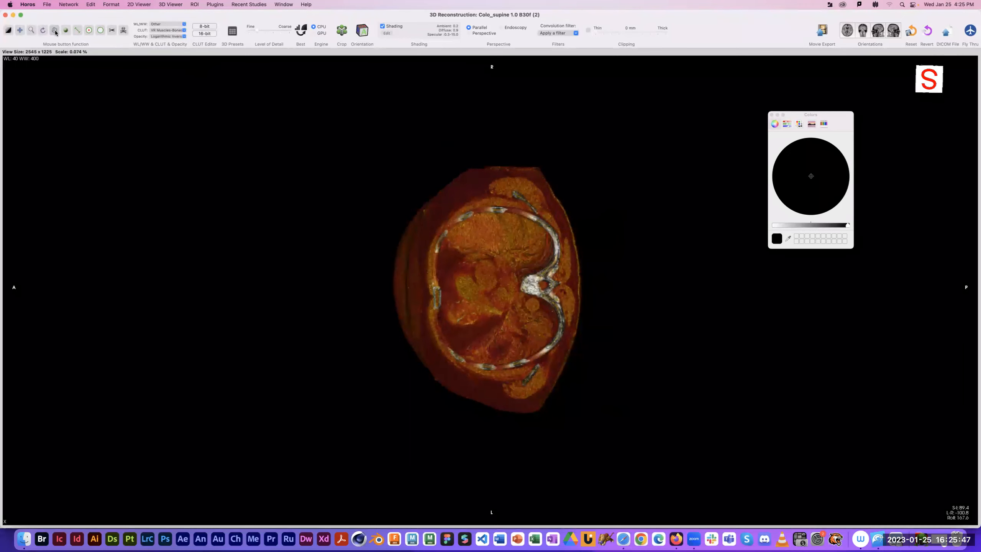
left_click_drag(502, 251, 471, 307)
Turn the volume to a frontal view and adjust window level/width to brighten it
left_click_drag(577, 263, 653, 322)
left_click_drag(458, 131, 506, 116)
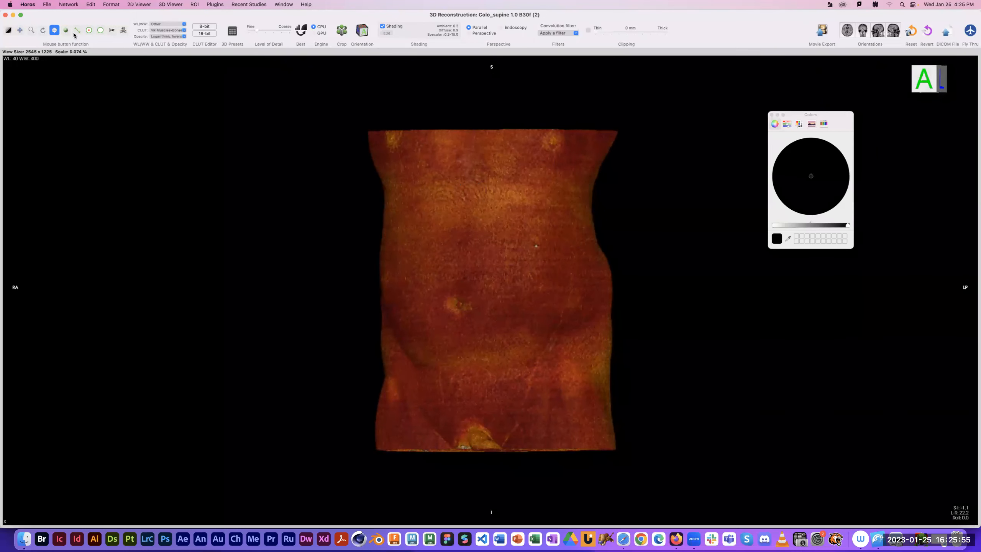
left_click(8, 30)
left_click_drag(504, 262, 477, 244)
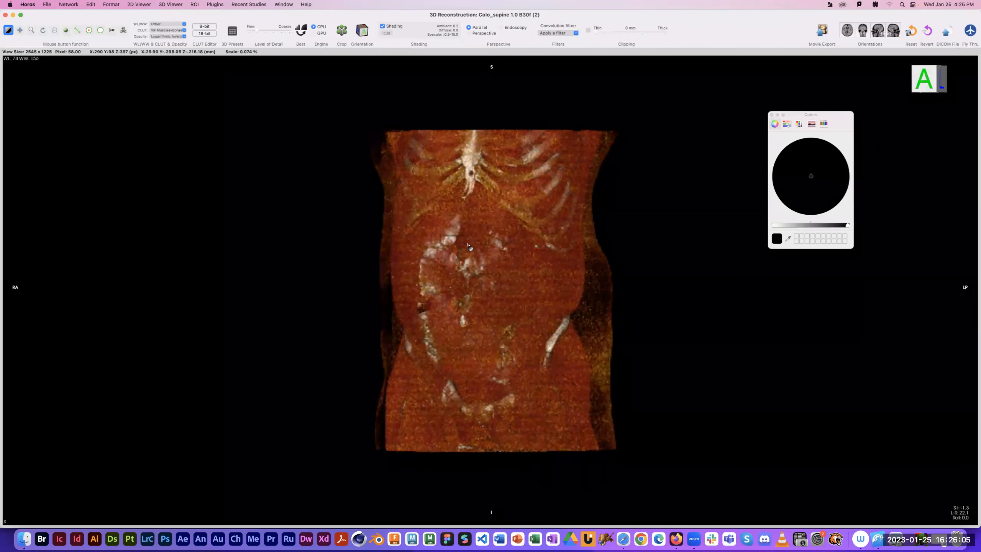
mouse_move(477, 243)
left_mouse_down()
mouse_move(493, 251)
mouse_move(493, 243)
left_mouse_up()
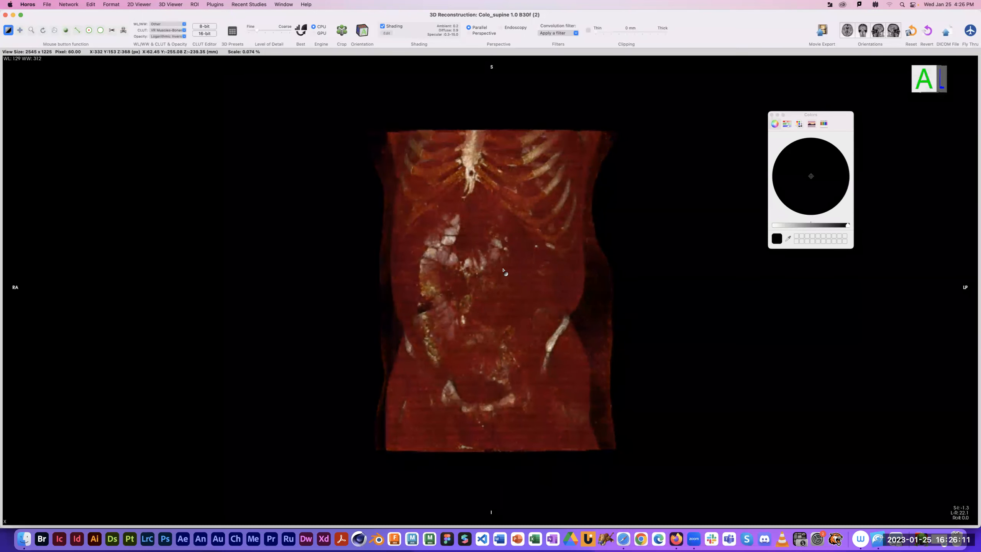
left_click_drag(499, 272, 510, 308)
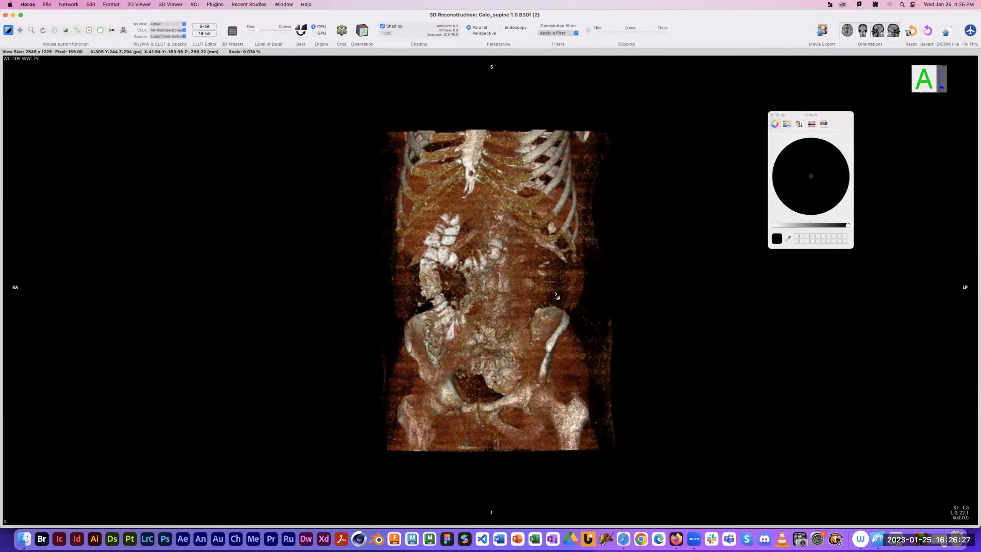
Rotate slightly and make the abdomen an opaque skin surface at window level -13, width 345
left_click(54, 31)
left_click_drag(394, 259, 557, 375)
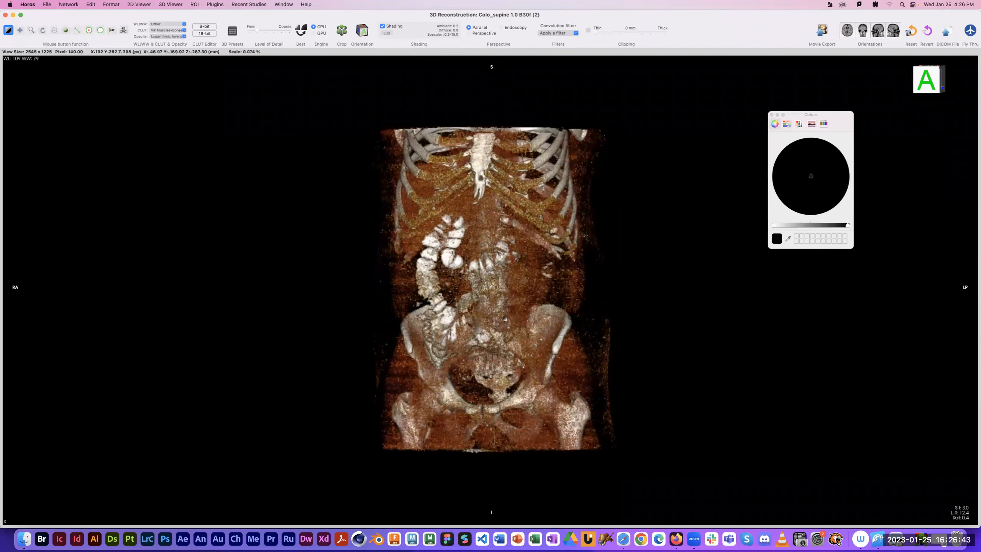
left_click_drag(510, 321, 575, 310)
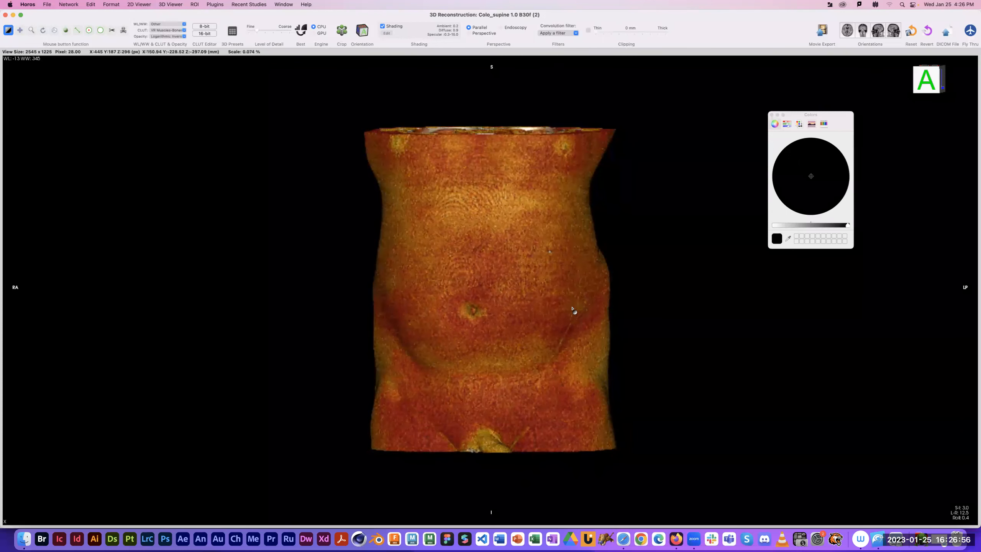
Apply the Endoscopy colour table and tilt the volume forward to show its top
left_click(168, 31)
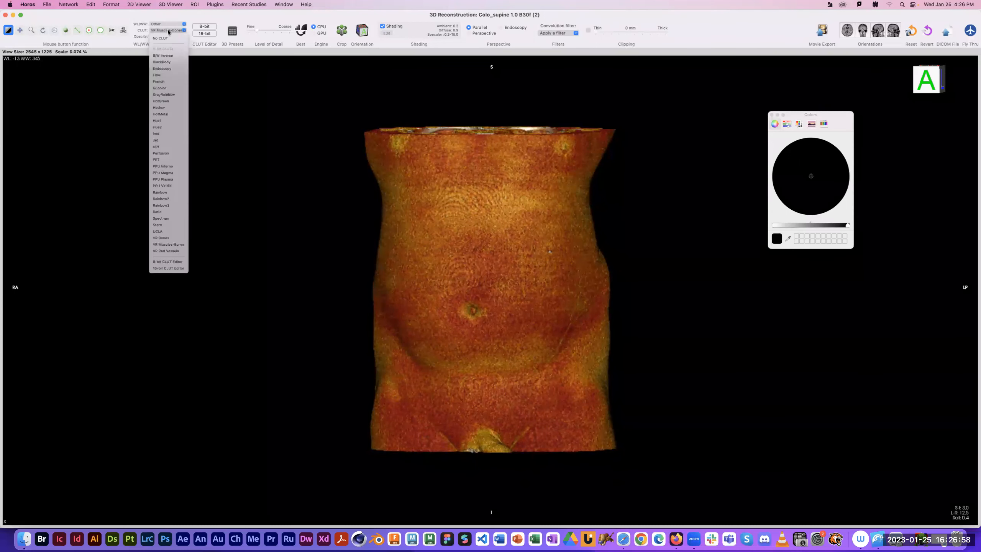
left_click(166, 70)
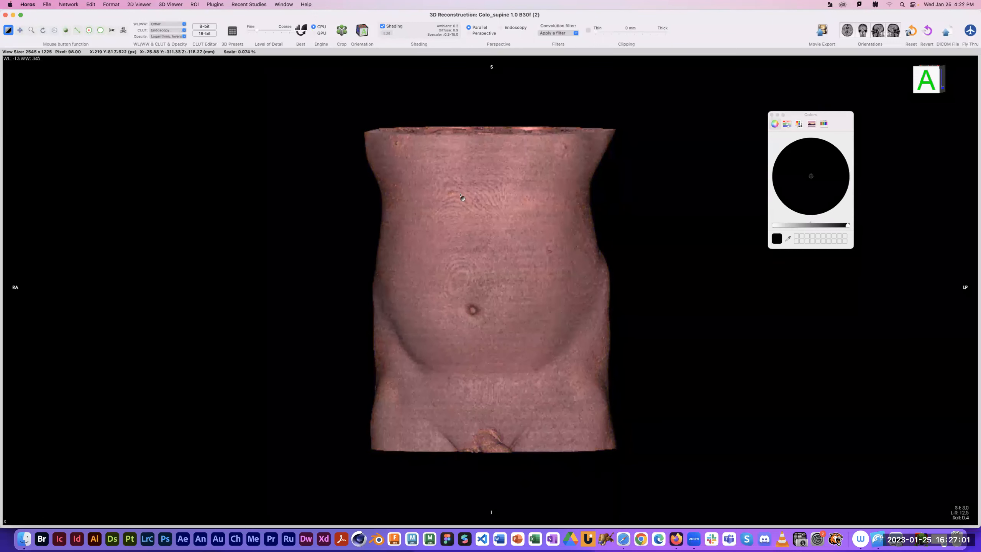
left_click(54, 29)
left_click_drag(501, 235, 431, 261)
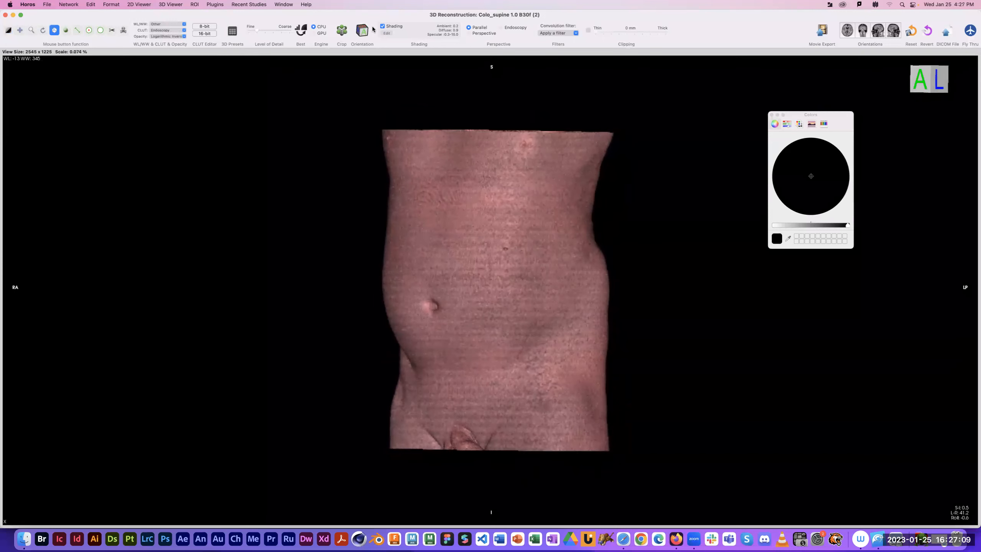
Crop away the left side of the torso to expose the bowel, then face it frontally
left_click(342, 30)
left_click_drag(409, 290, 507, 274)
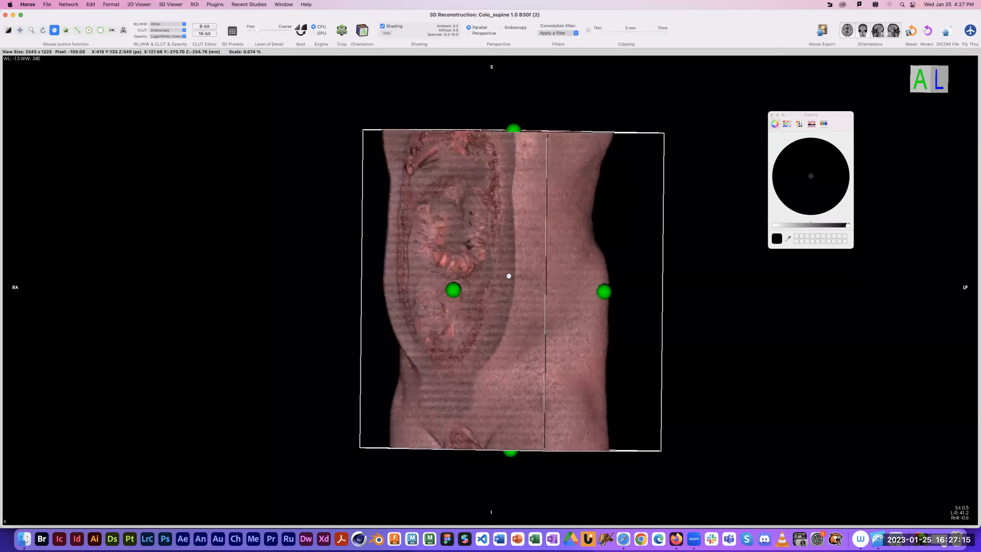
left_click(342, 30)
left_click_drag(559, 301, 524, 261)
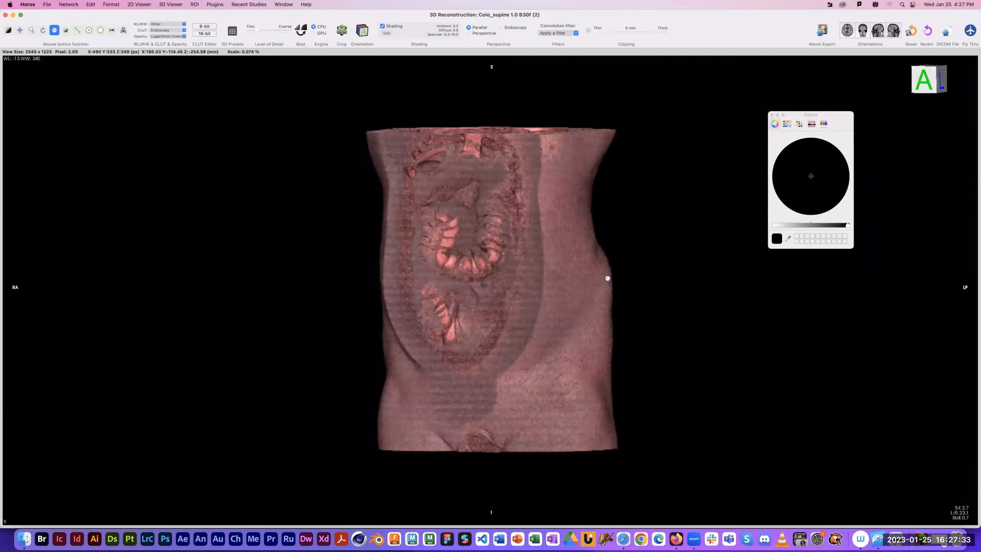
Apply the B/W Inverse colour table and rotate to an oblique top-down view
left_click(179, 31)
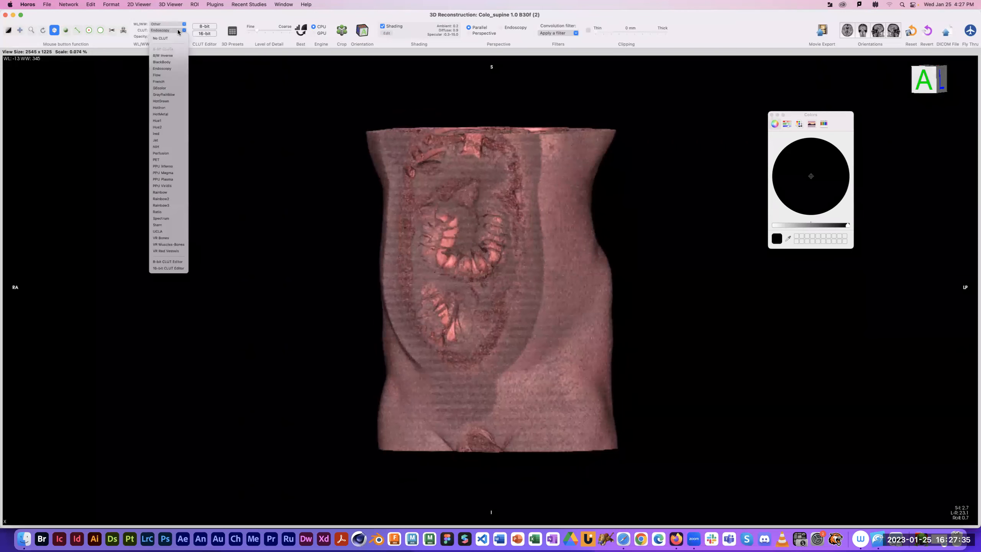
left_click(176, 55)
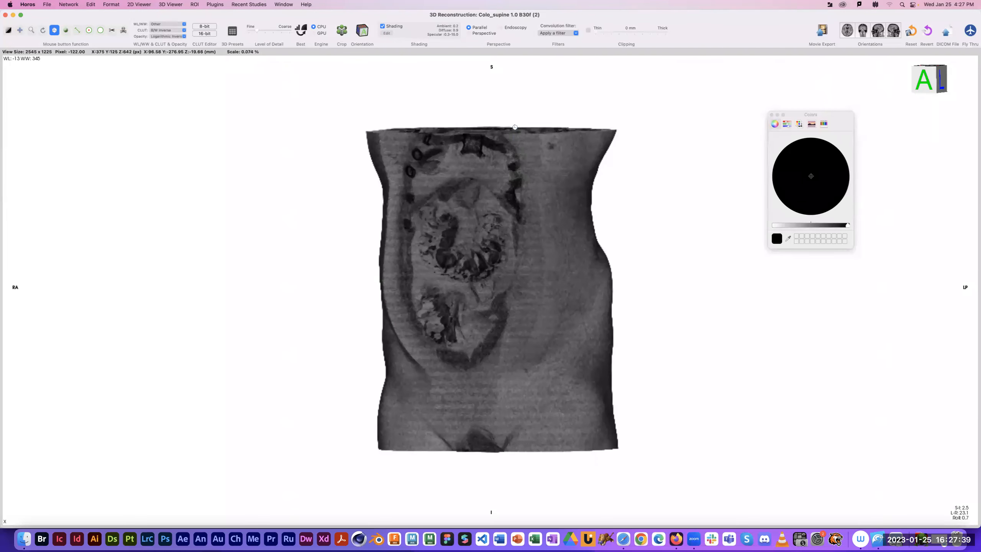
left_click_drag(517, 137, 481, 144)
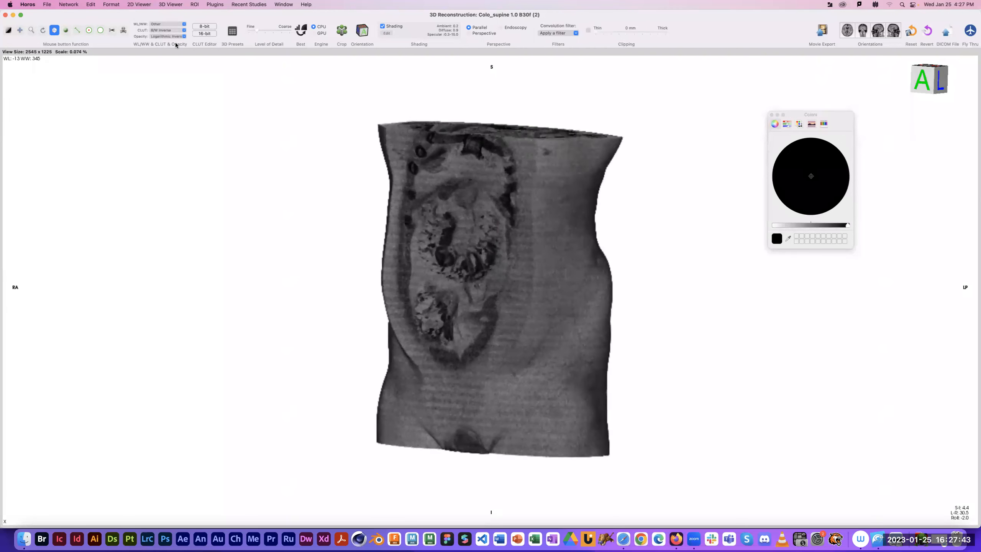
Switch to the PPU Inferno colour table and turn the volume back to a frontal view
left_click(174, 31)
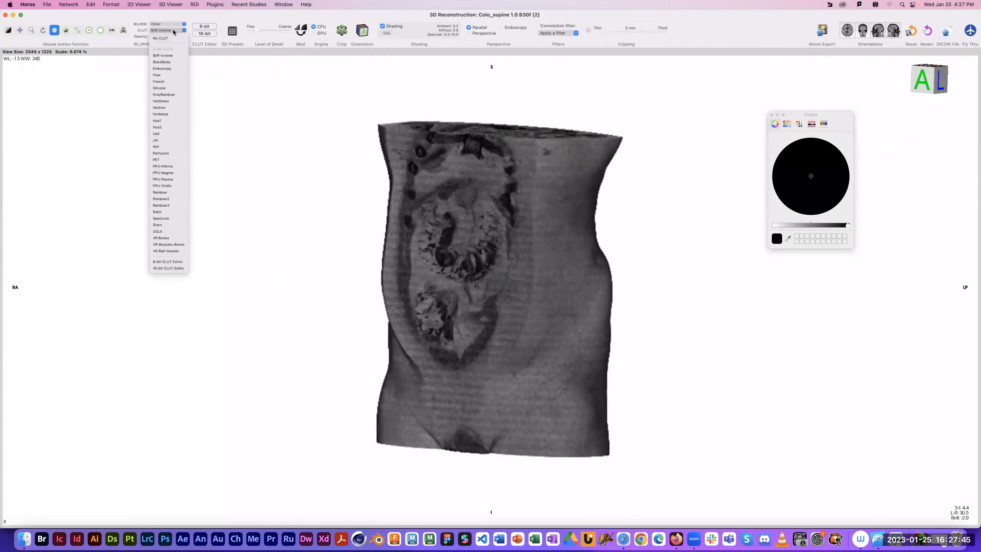
left_click(164, 169)
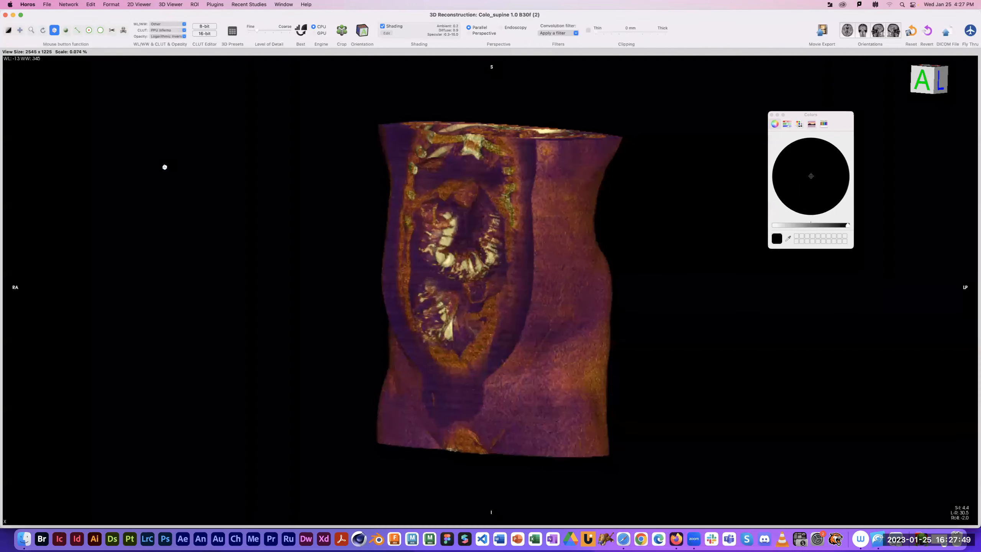
left_click_drag(556, 331, 699, 322)
left_click_drag(593, 344, 627, 351)
Move the front crop face outward to restore the cropped front of the torso
left_click(346, 35)
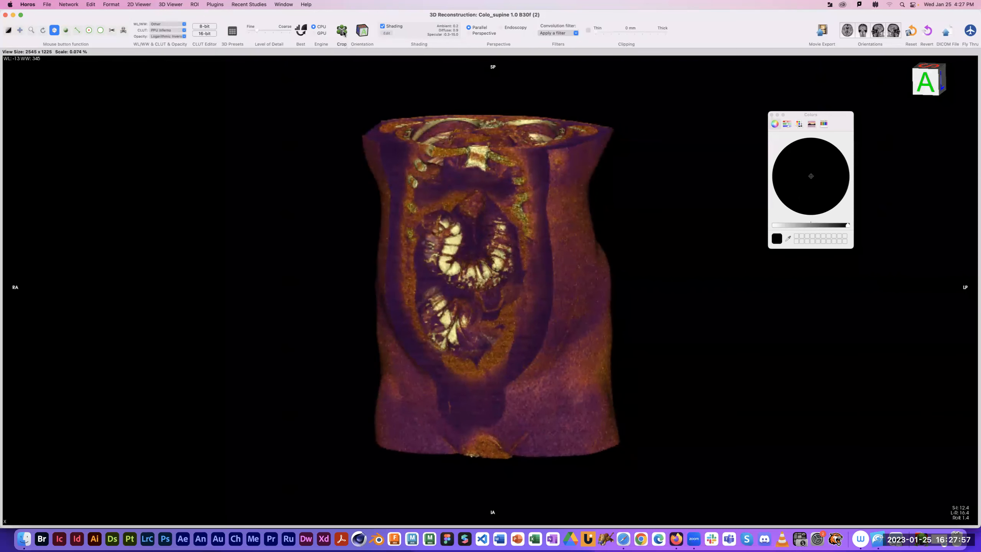
left_click_drag(475, 303, 363, 381)
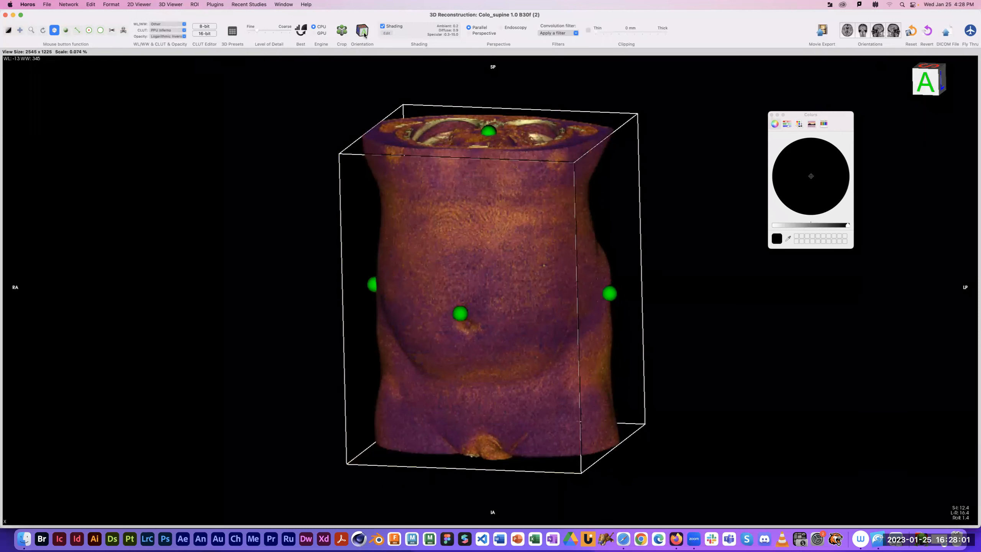
left_click(341, 31)
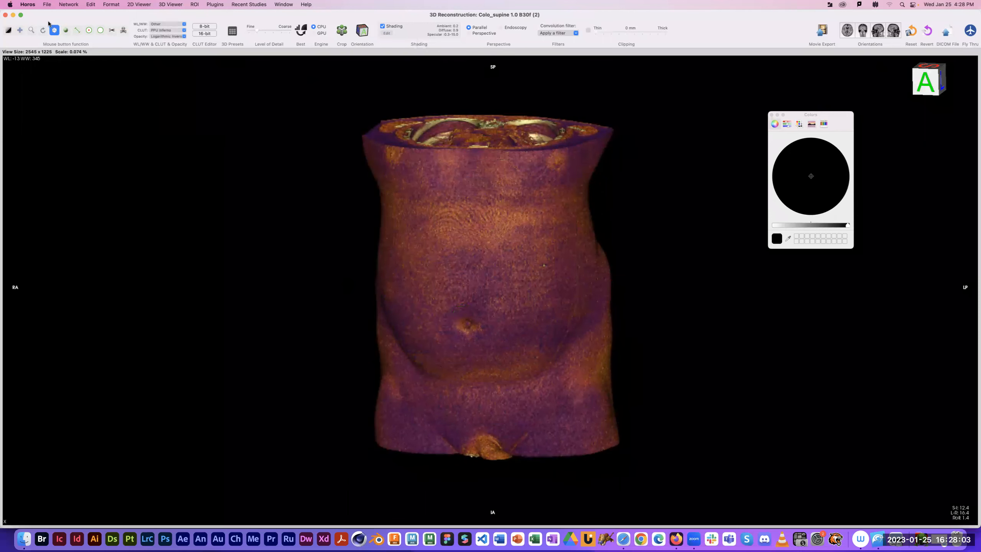
Change window level/width to reveal ribs, spine and bowel, then rotate to a left-anterior view
mouse_move(474, 266)
left_mouse_down()
mouse_move(489, 268)
mouse_move(464, 264)
mouse_move(474, 283)
left_mouse_up()
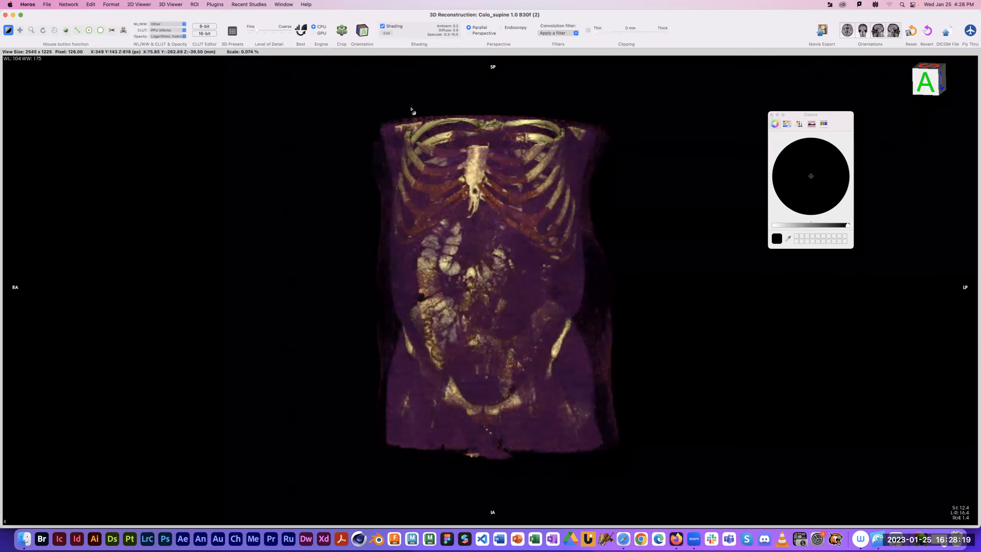
left_click(56, 30)
left_click_drag(523, 239, 547, 390)
left_click_drag(659, 473, 557, 239)
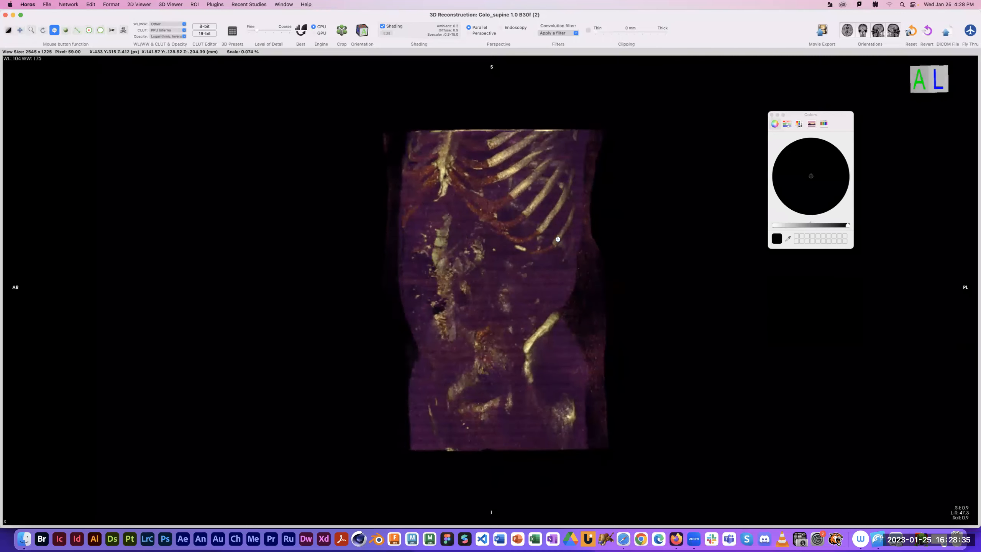